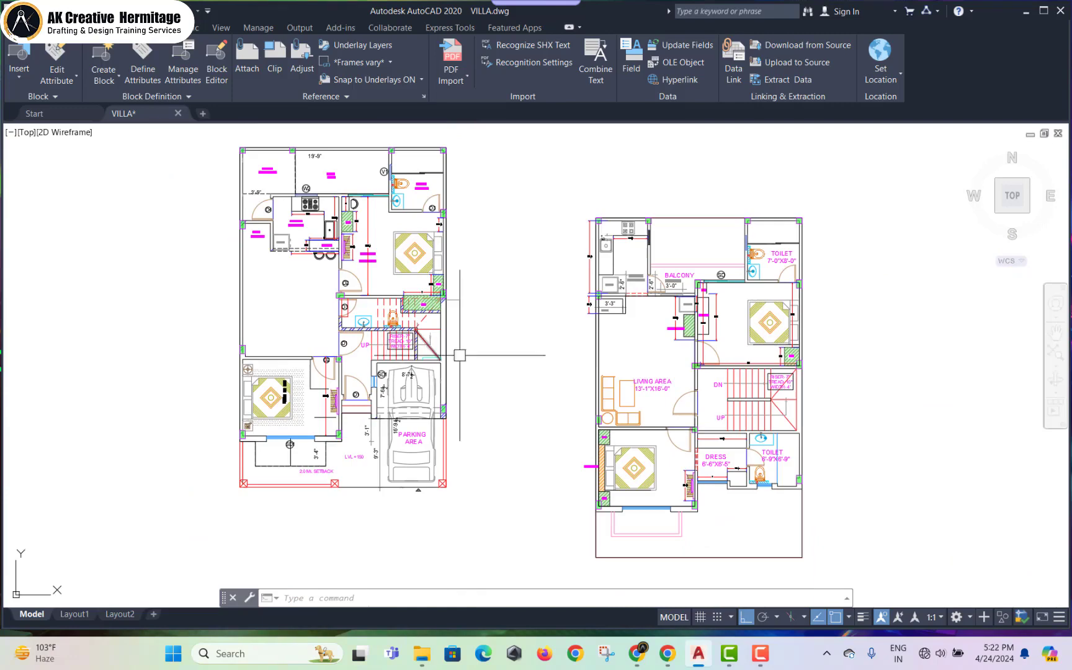
- Close AutoCAD with the VILLA drawing and answer the save prompt
{"action": "mouse_move", "coordinate": [505, 374]}
{"action": "middle_mouse_down"}
{"action": "mouse_move", "coordinate": [480, 365]}
{"action": "mouse_move", "coordinate": [476, 342]}
{"action": "mouse_move", "coordinate": [486, 412]}
{"action": "mouse_move", "coordinate": [481, 370]}
{"action": "middle_mouse_up"}
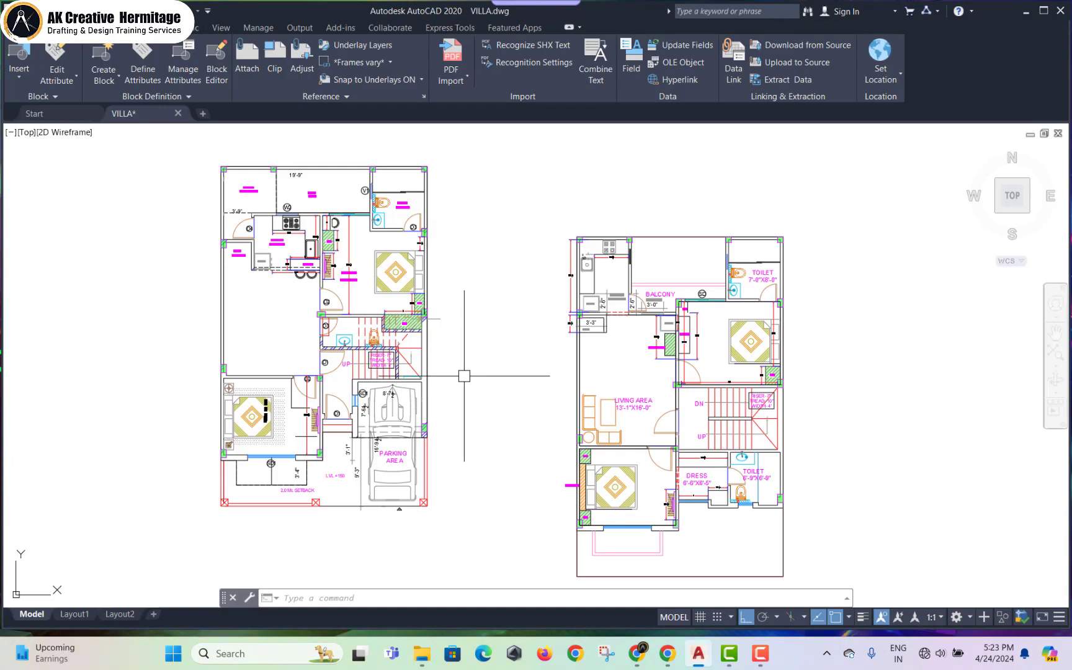
{"action": "left_click", "coordinate": [1061, 11]}
{"action": "left_click", "coordinate": [516, 355]}
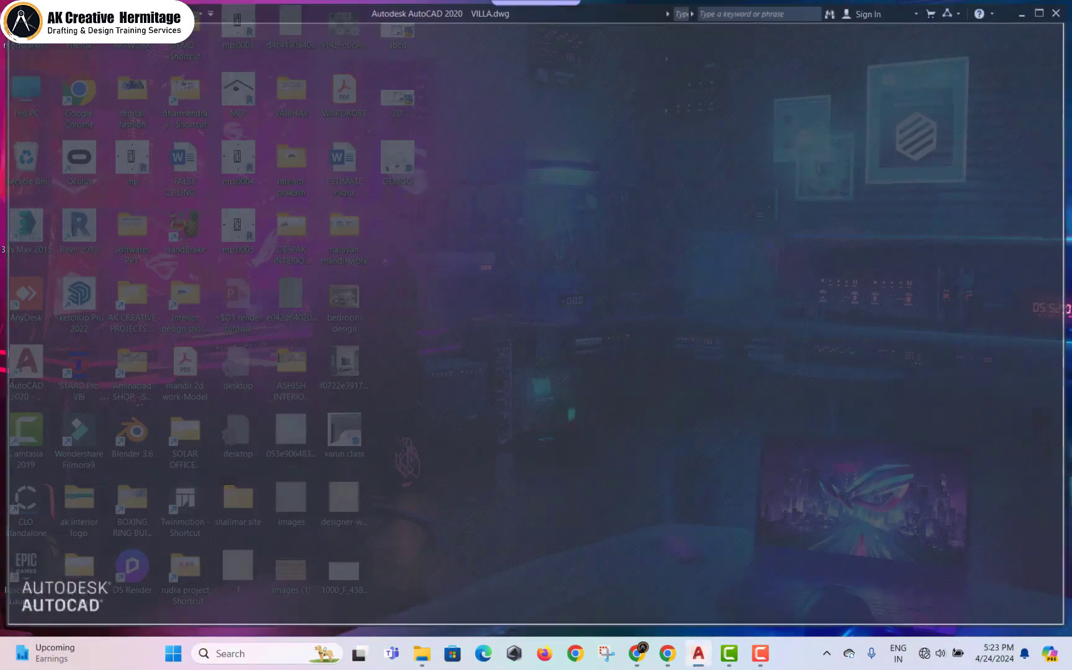
- Open SketchUp Pro 2022 and create a new model from the Architectural Inches template
{"action": "double_click", "coordinate": [75, 296]}
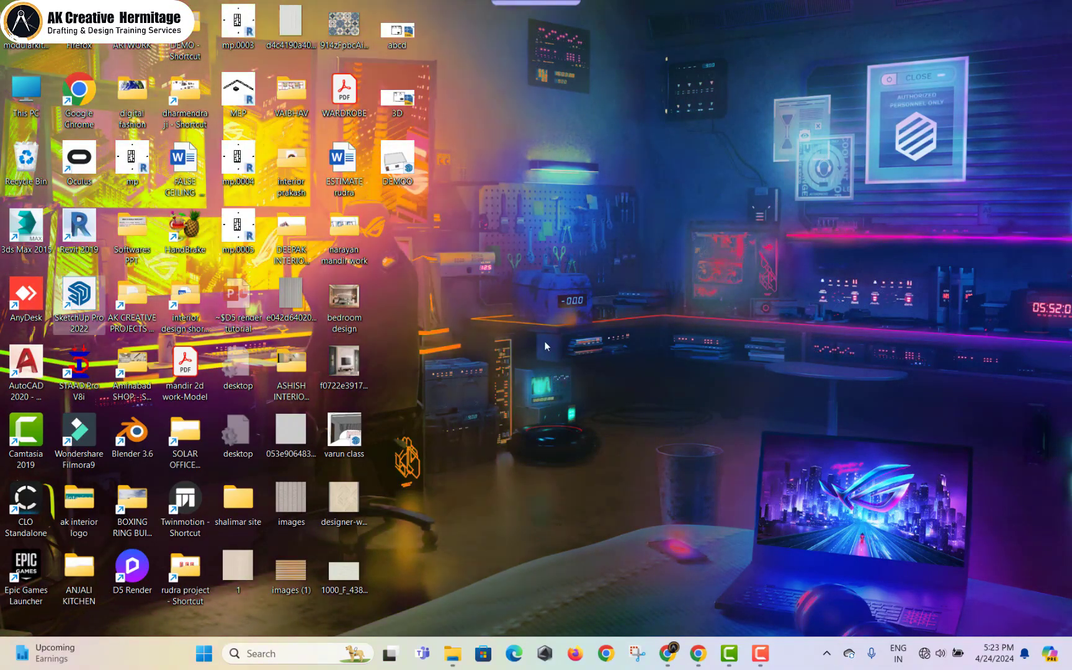
{"action": "right_click", "coordinate": [578, 288]}
{"action": "left_click", "coordinate": [640, 352]}
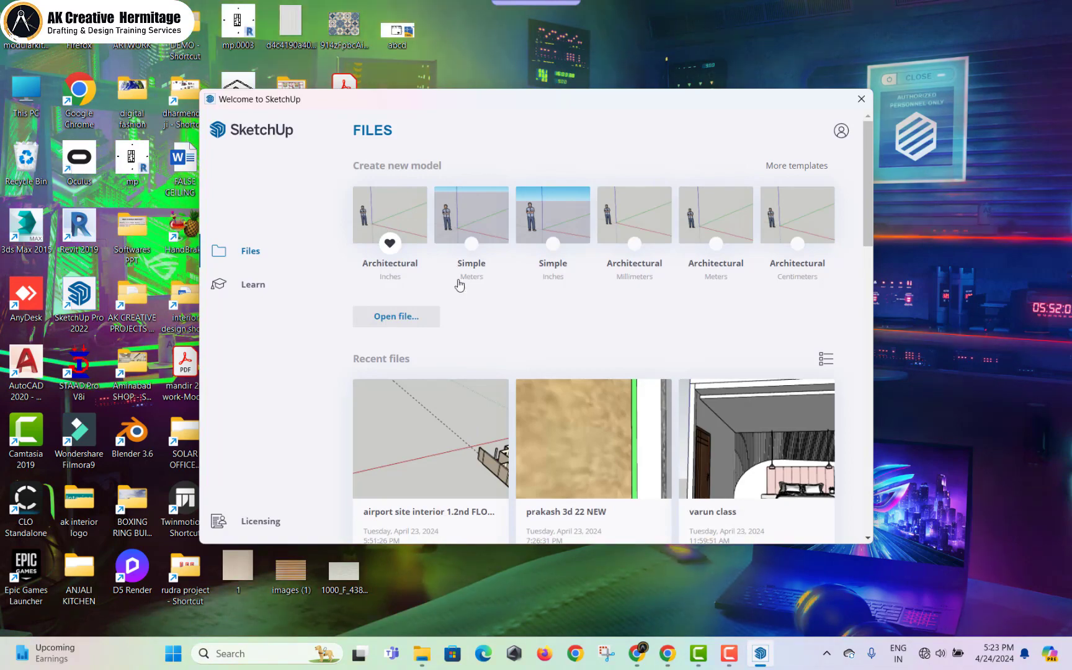
{"action": "left_click", "coordinate": [407, 205]}
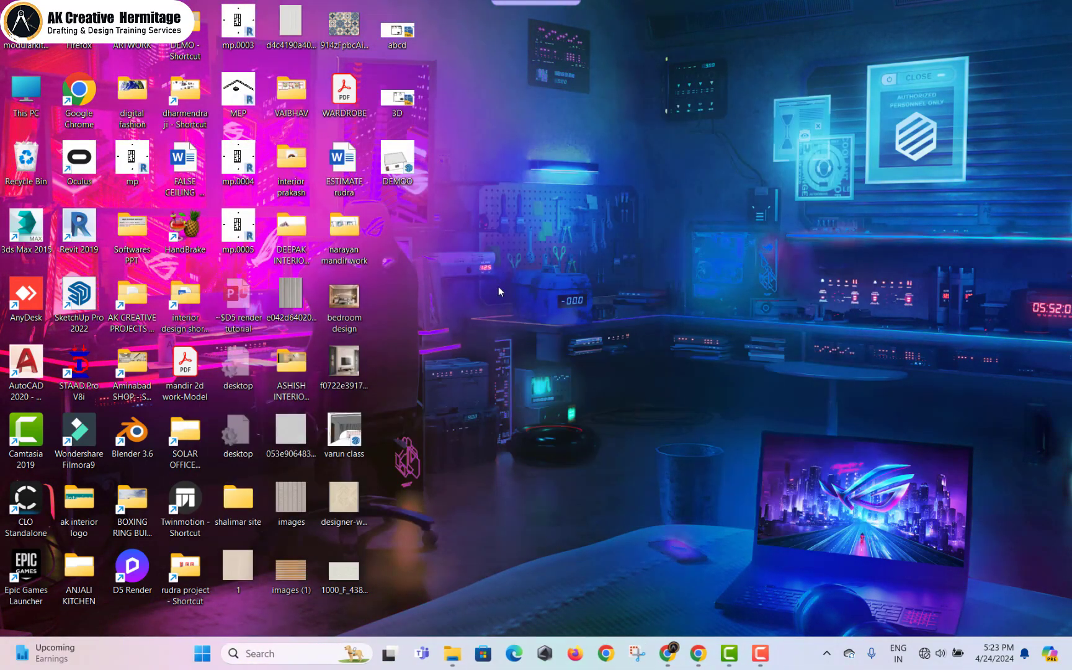
{"action": "left_click", "coordinate": [924, 653]}
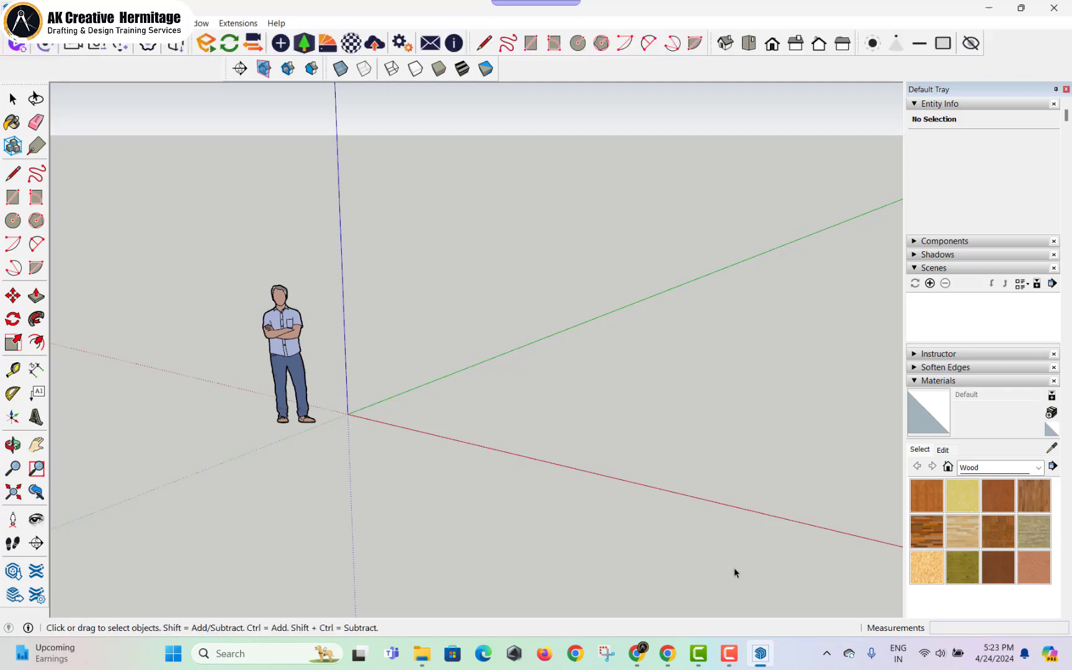
- Delete the default human figure near the origin
{"action": "scroll", "coordinate": [403, 280], "scroll_direction": "down", "scroll_amount": 2}
{"action": "left_click_drag", "start_coordinate": [419, 239], "coordinate": [216, 445]}
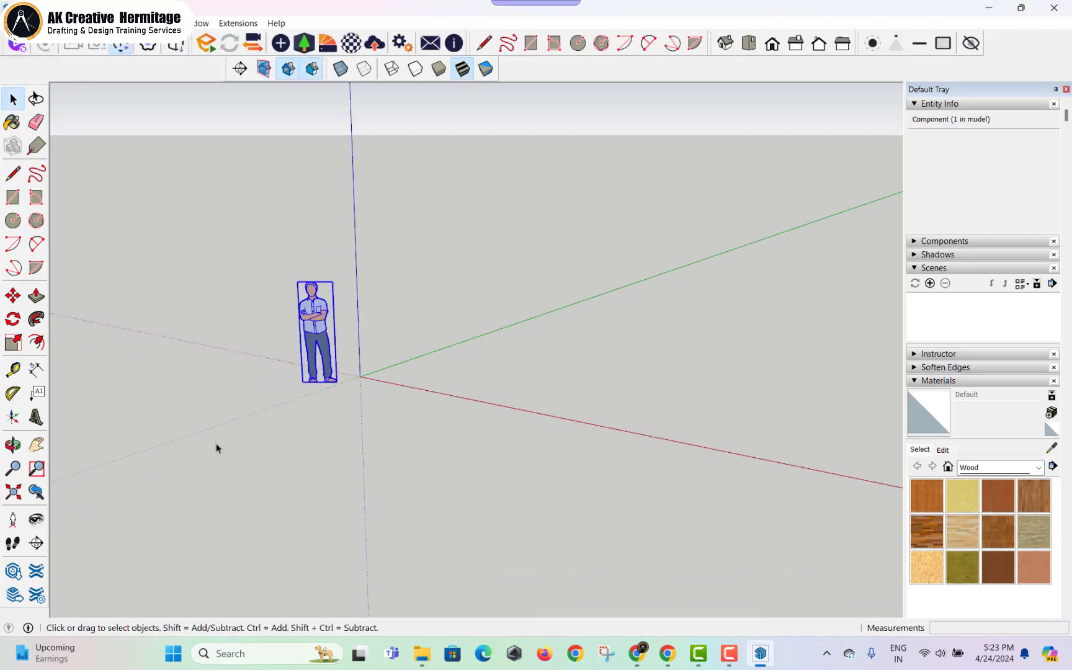
{"action": "key", "text": "Delete"}
{"action": "middle_click_drag", "start_coordinate": [394, 292], "coordinate": [387, 266]}
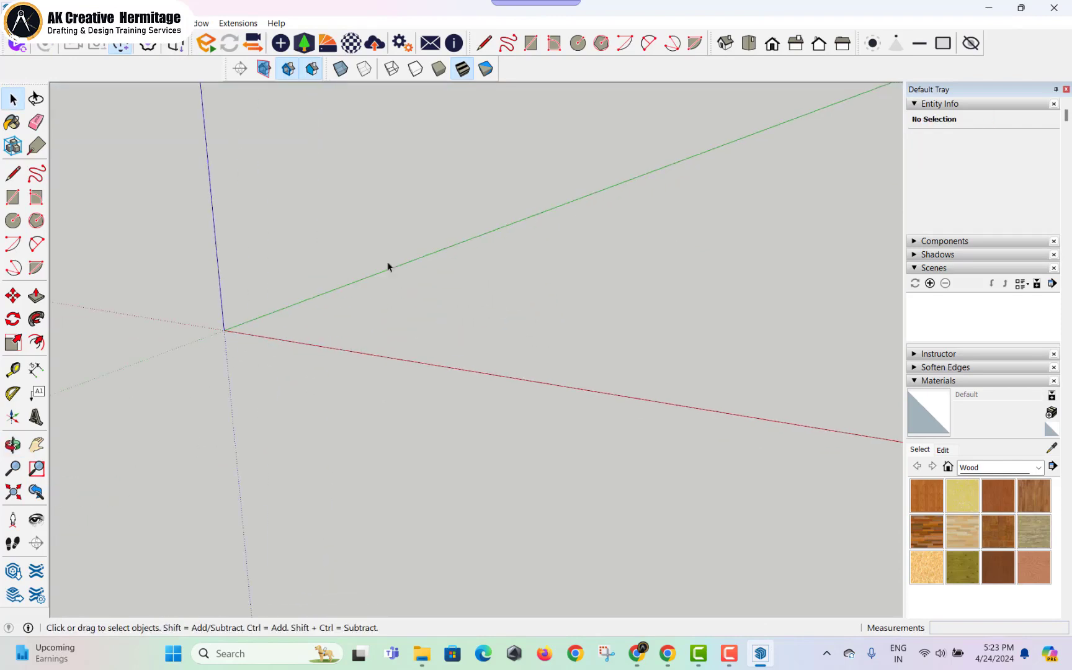
- Import the VILLA drawing from the Desktop's ARTWORK folder into the model and close the import results
{"action": "left_click", "coordinate": [14, 23]}
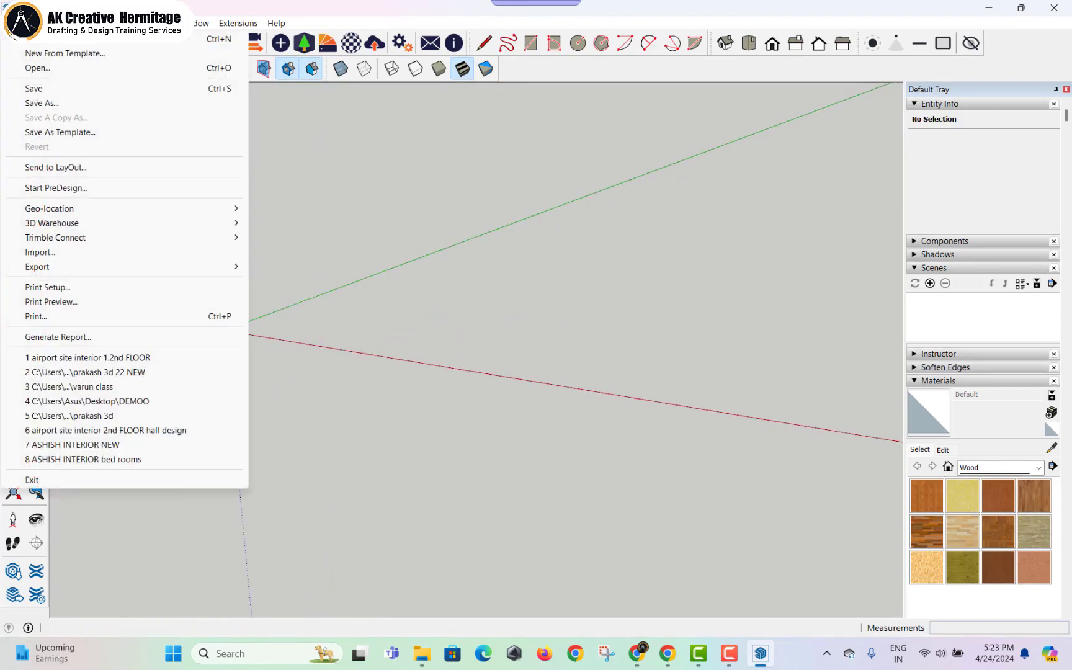
{"action": "left_click", "coordinate": [134, 249]}
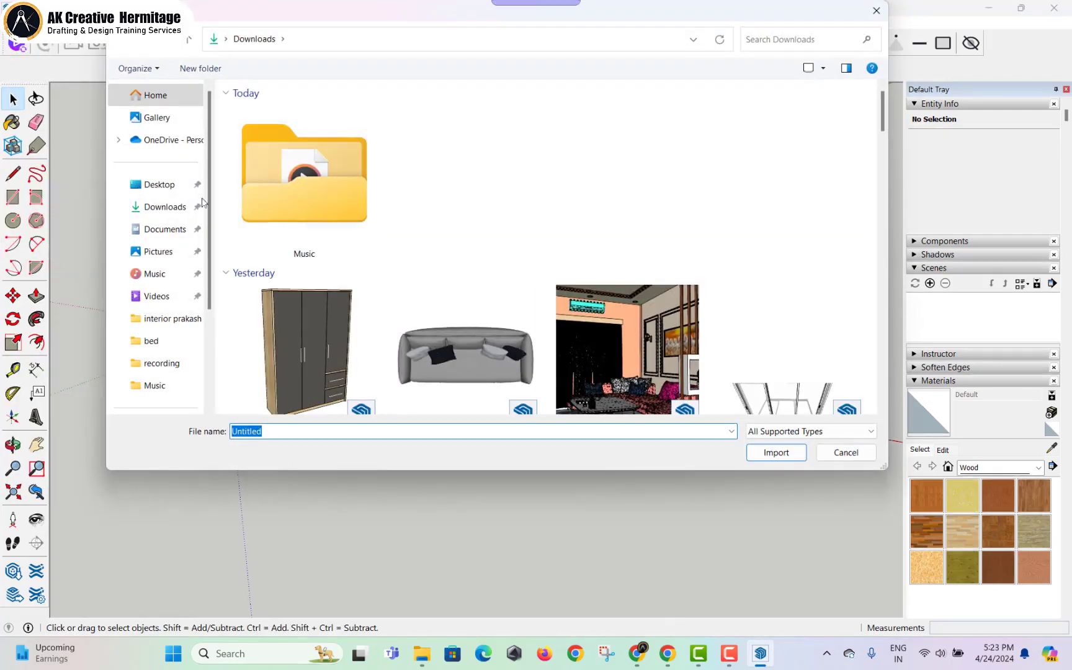
{"action": "scroll", "coordinate": [207, 326], "scroll_direction": "down", "scroll_amount": 3}
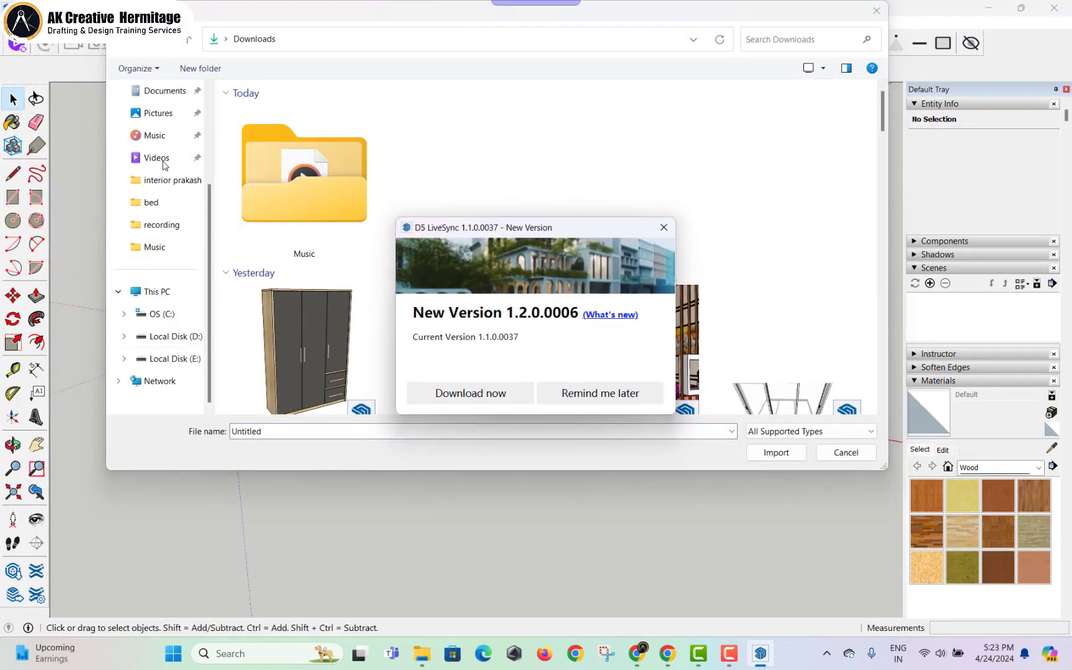
{"action": "scroll", "coordinate": [176, 155], "scroll_direction": "up", "scroll_amount": 5}
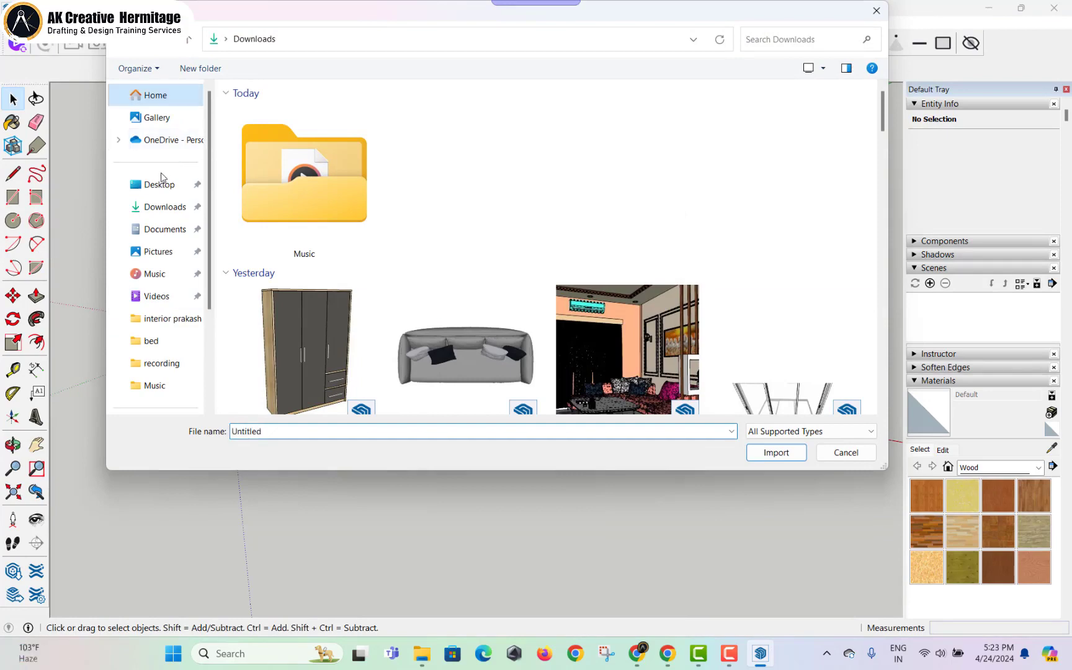
{"action": "left_click", "coordinate": [159, 184]}
{"action": "double_click", "coordinate": [447, 133]}
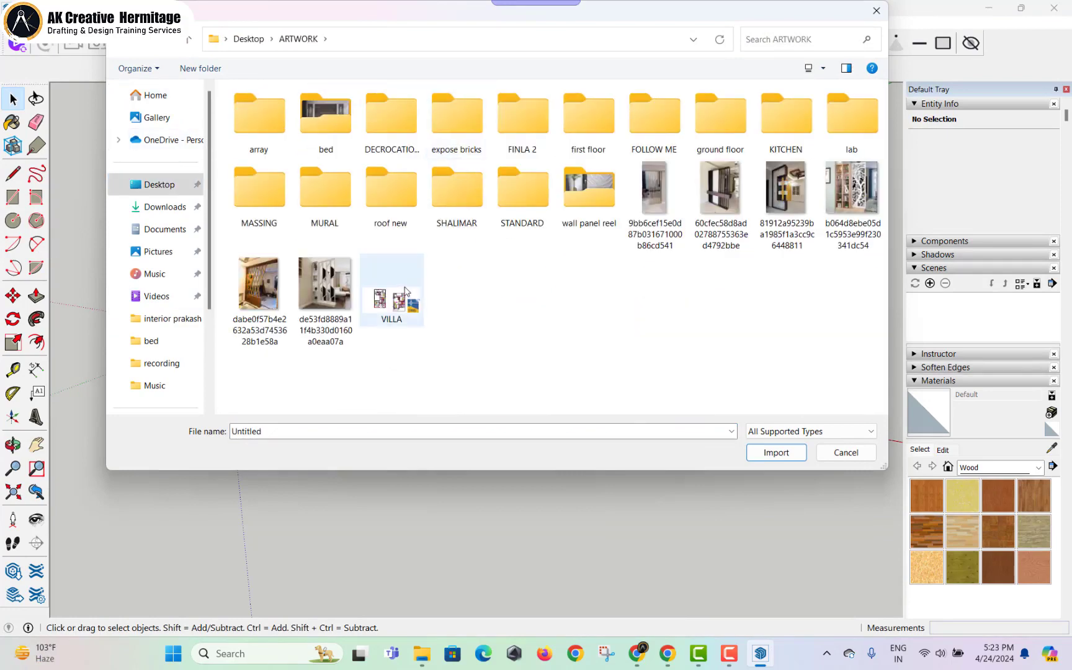
{"action": "double_click", "coordinate": [405, 293]}
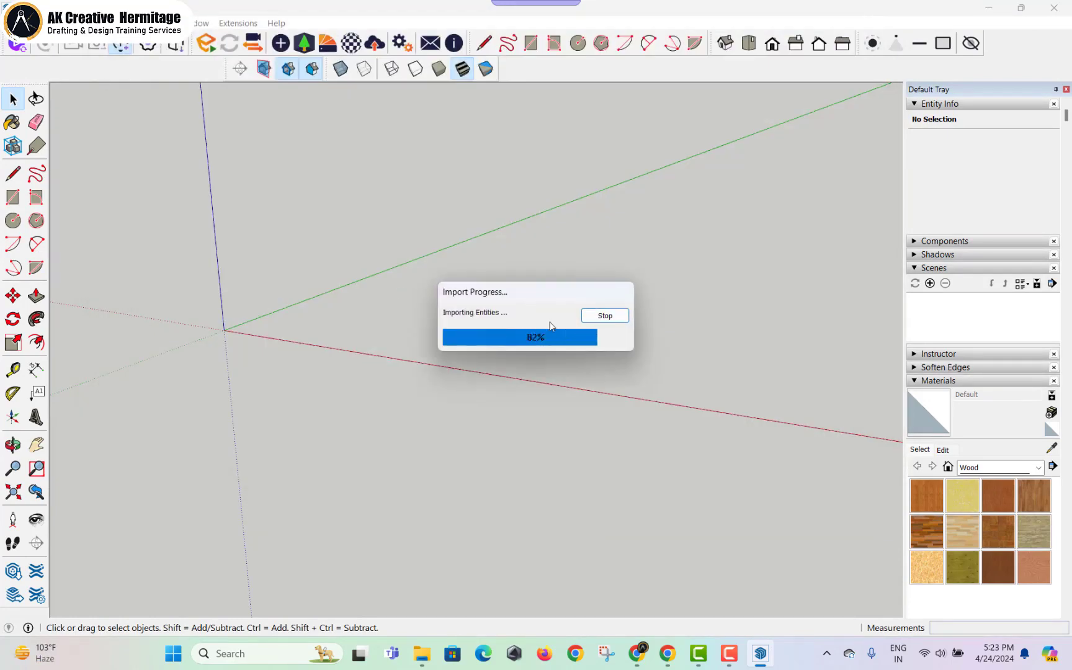
{"action": "left_click", "coordinate": [608, 433]}
- Examine both imported floor plans, especially the front of the ground-floor plan with the bedroom and parking
{"action": "scroll", "coordinate": [346, 306], "scroll_direction": "up", "scroll_amount": 3}
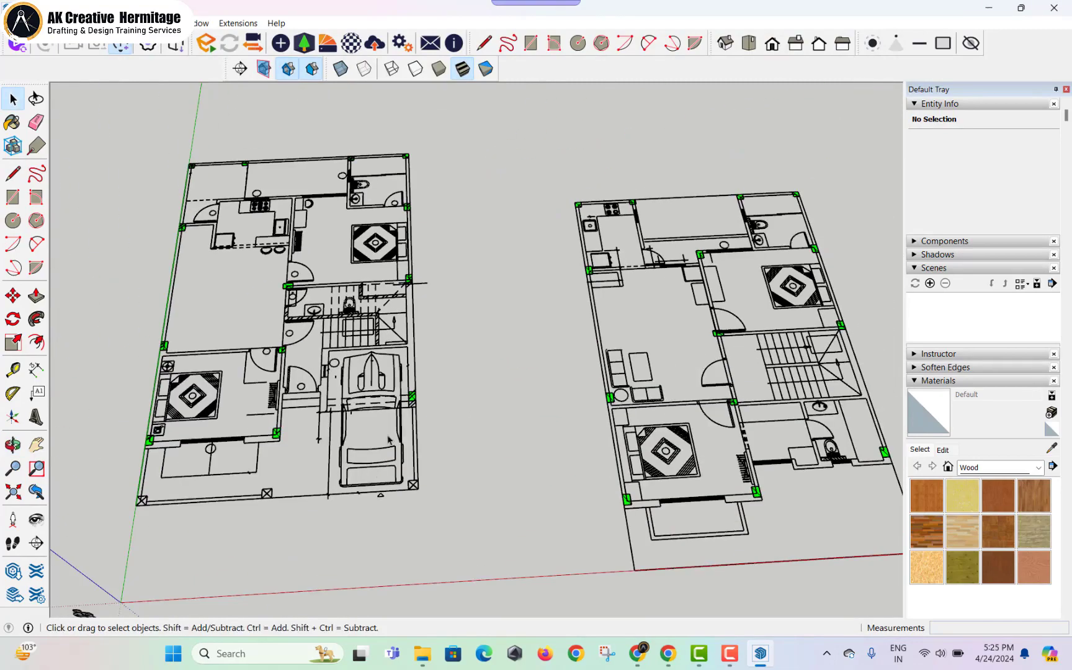
{"action": "middle_click_drag", "start_coordinate": [347, 306], "coordinate": [381, 418]}
{"action": "scroll", "coordinate": [203, 149], "scroll_direction": "up", "scroll_amount": 1}
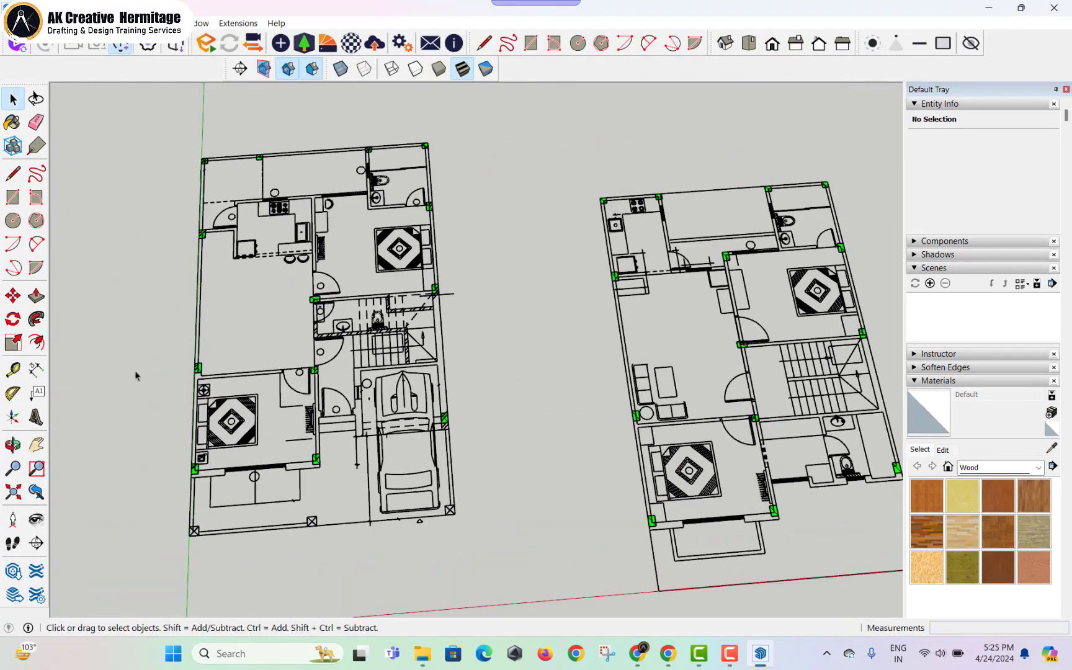
{"action": "middle_click_drag", "start_coordinate": [659, 380], "coordinate": [492, 349], "text": "shift"}
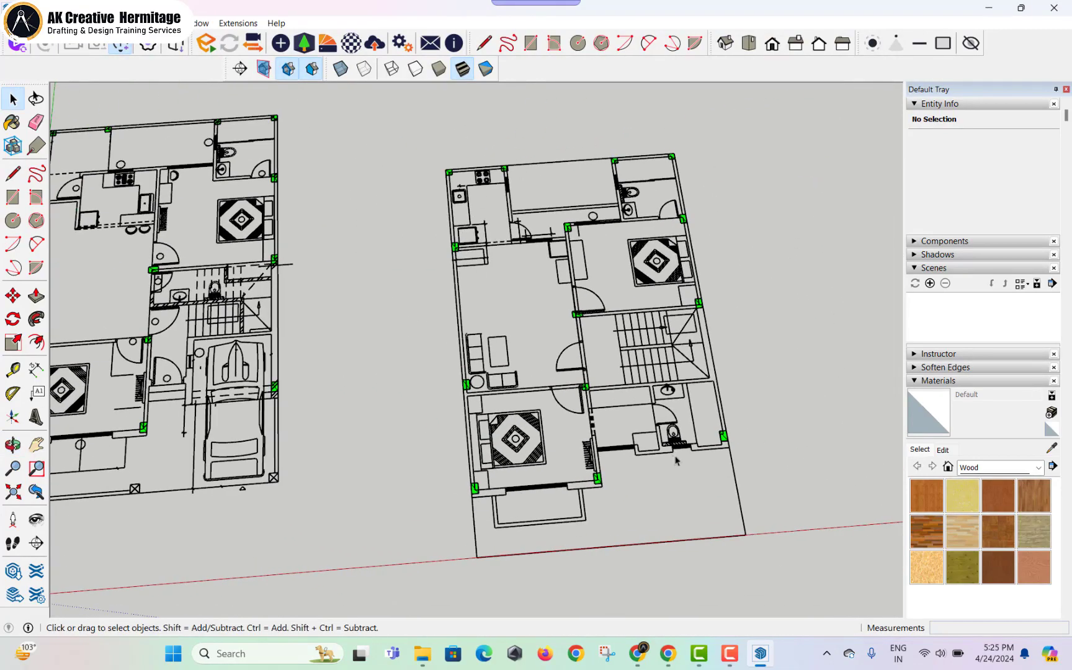
{"action": "middle_click_drag", "start_coordinate": [571, 430], "coordinate": [273, 419]}
{"action": "scroll", "coordinate": [274, 419], "scroll_direction": "up", "scroll_amount": 2}
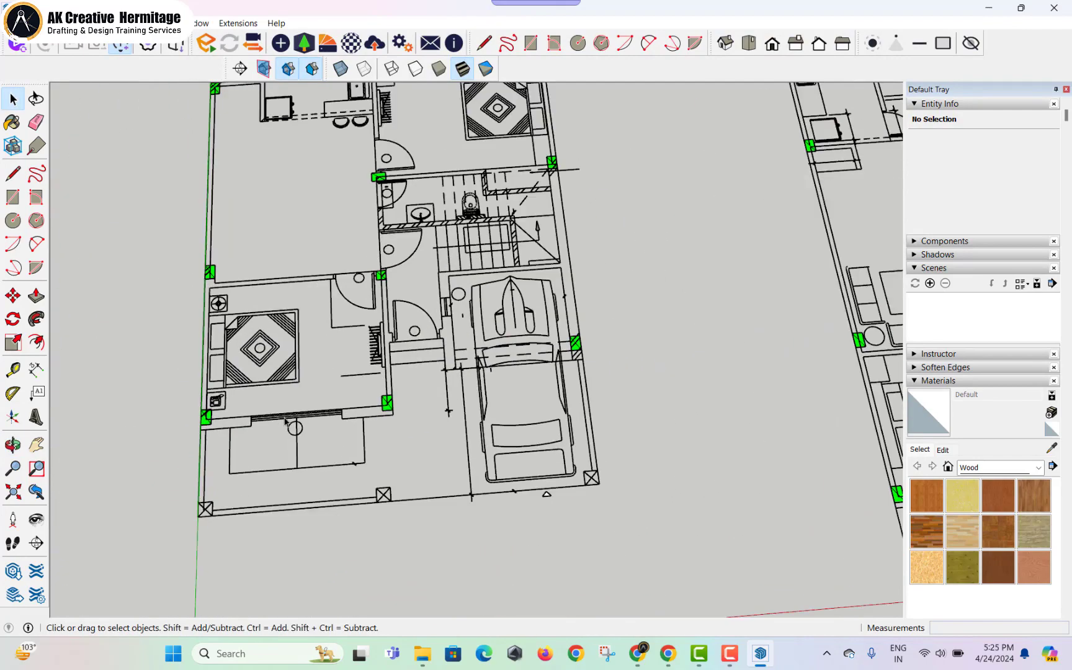
{"action": "scroll", "coordinate": [285, 422], "scroll_direction": "up", "scroll_amount": 2}
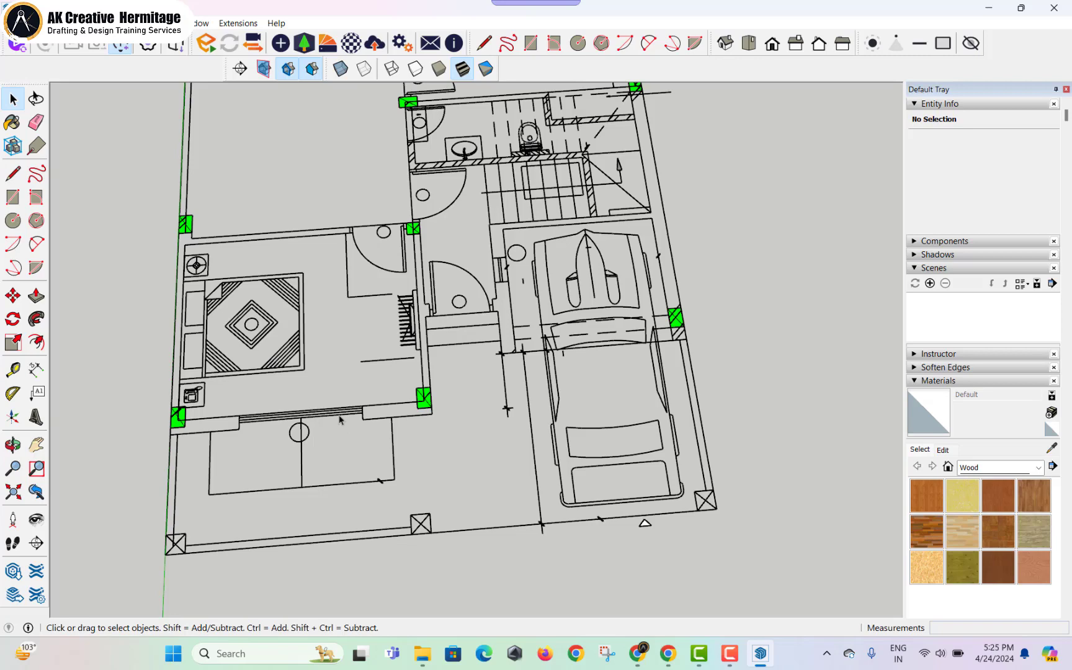
{"action": "scroll", "coordinate": [339, 420], "scroll_direction": "down", "scroll_amount": 5}
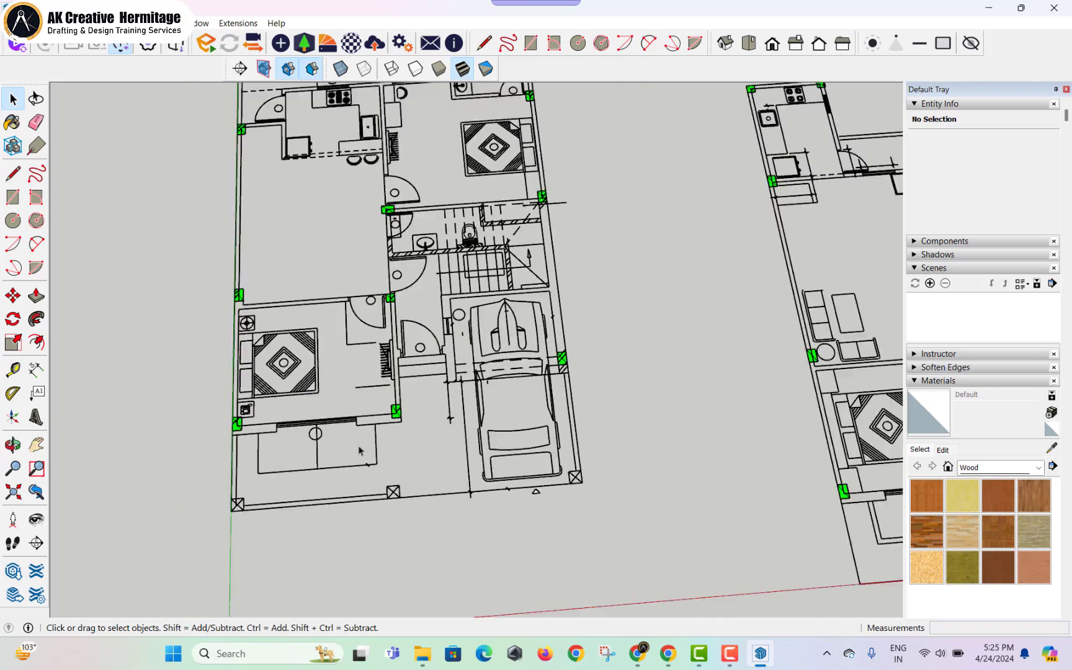
{"action": "scroll", "coordinate": [792, 424], "scroll_direction": "up", "scroll_amount": 4}
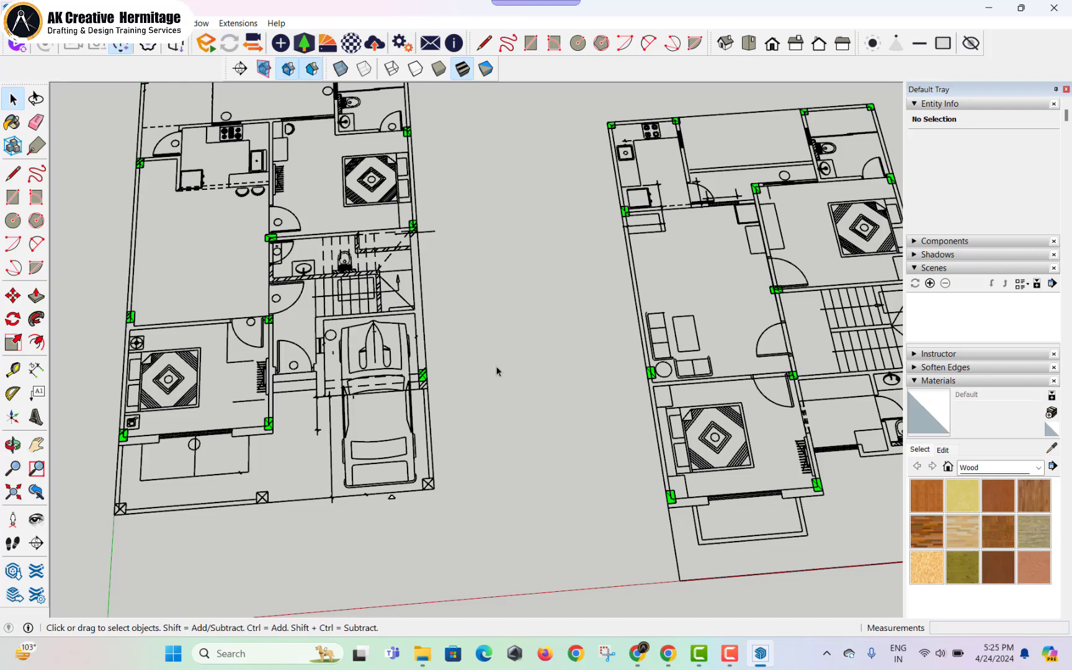
{"action": "scroll", "coordinate": [497, 372], "scroll_direction": "down", "scroll_amount": 2}
{"action": "scroll", "coordinate": [395, 399], "scroll_direction": "up", "scroll_amount": 3}
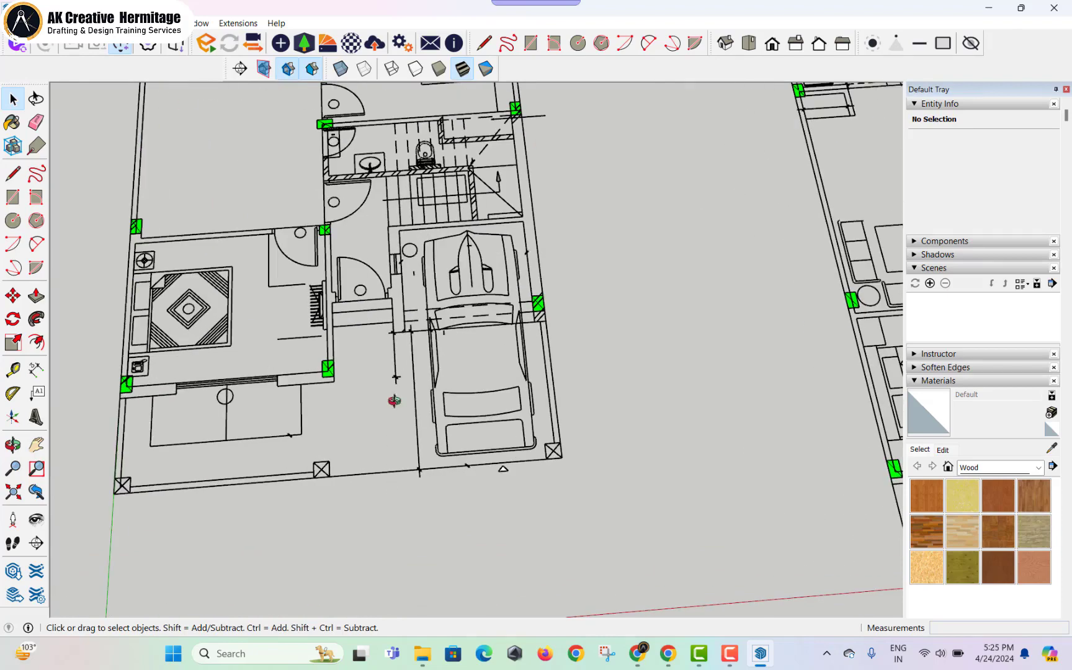
{"action": "middle_click_drag", "start_coordinate": [394, 400], "coordinate": [397, 425]}
{"action": "scroll", "coordinate": [397, 425], "scroll_direction": "down", "scroll_amount": 1}
{"action": "scroll", "coordinate": [558, 424], "scroll_direction": "down", "scroll_amount": 3}
{"action": "scroll", "coordinate": [538, 402], "scroll_direction": "up", "scroll_amount": 2}
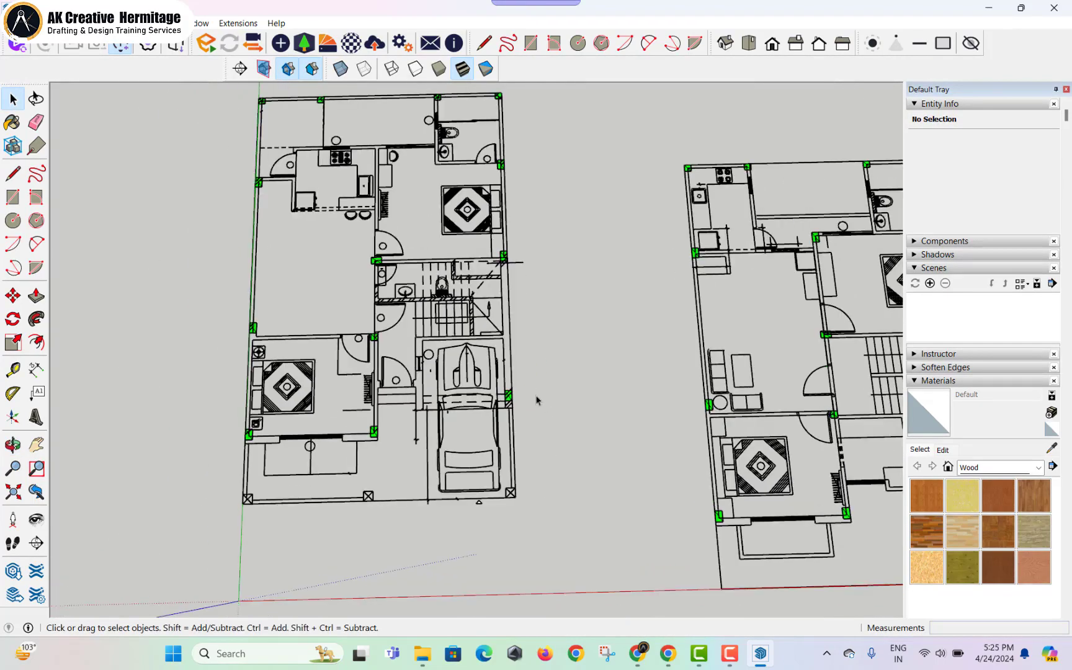
- Examine the ground-floor plan's front bedroom, window projection, entrance, staircase and parking area up close
{"action": "mouse_move", "coordinate": [537, 402]}
{"action": "middle_mouse_down"}
{"action": "mouse_move", "coordinate": [558, 408]}
{"action": "mouse_move", "coordinate": [562, 391]}
{"action": "middle_mouse_up"}
{"action": "scroll", "coordinate": [462, 490], "scroll_direction": "up", "scroll_amount": 1}
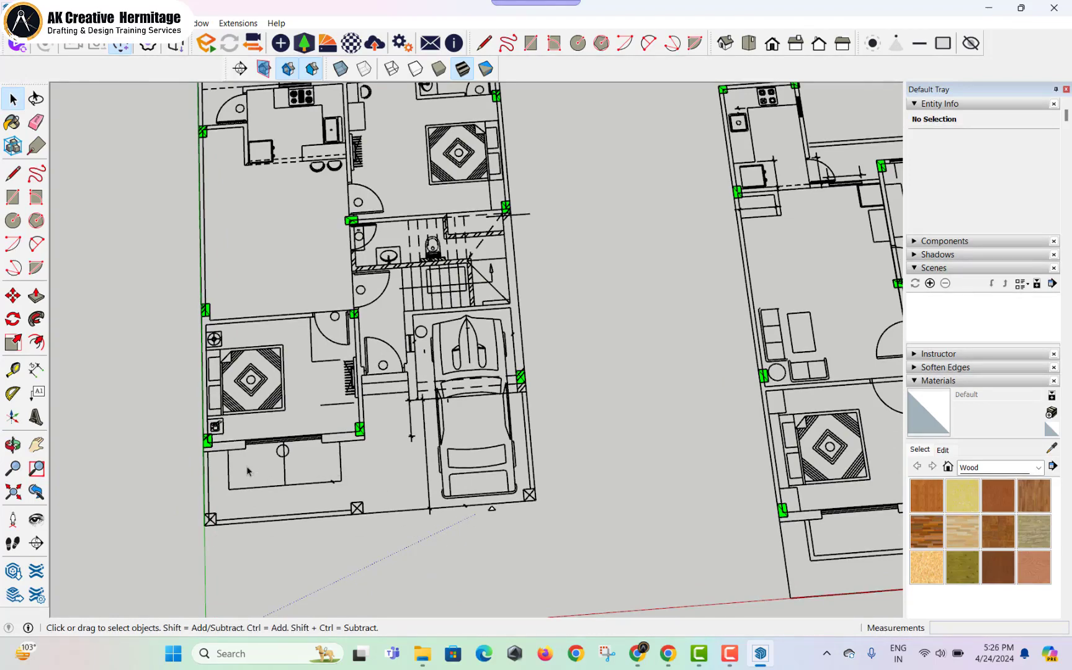
{"action": "scroll", "coordinate": [318, 460], "scroll_direction": "up", "scroll_amount": 2}
{"action": "scroll", "coordinate": [343, 435], "scroll_direction": "up", "scroll_amount": 1}
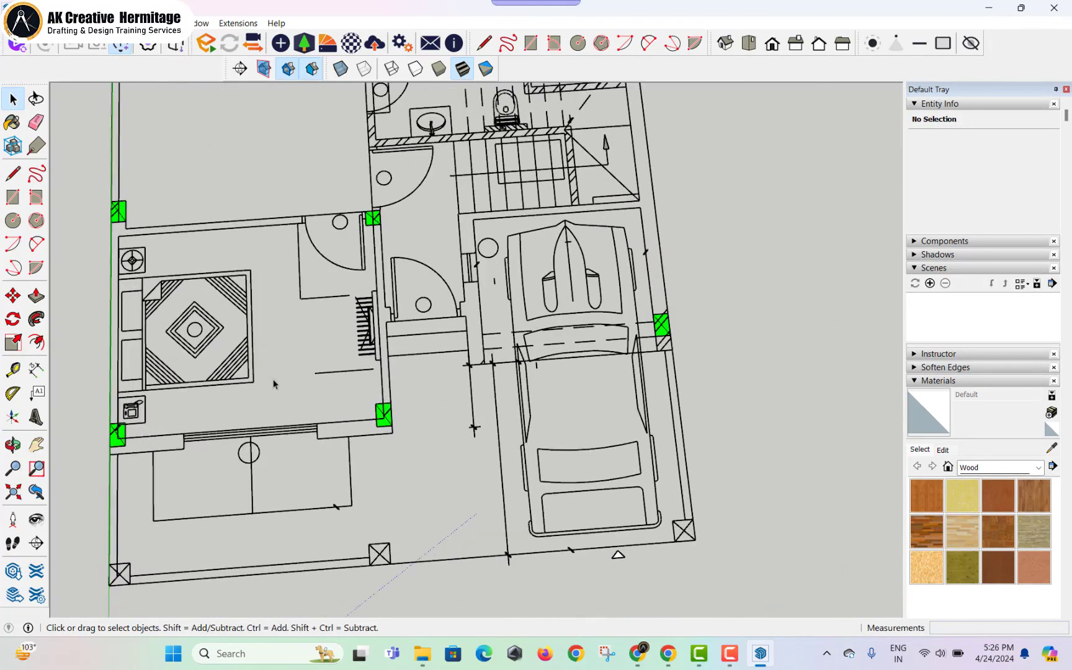
{"action": "scroll", "coordinate": [271, 378], "scroll_direction": "up", "scroll_amount": 1}
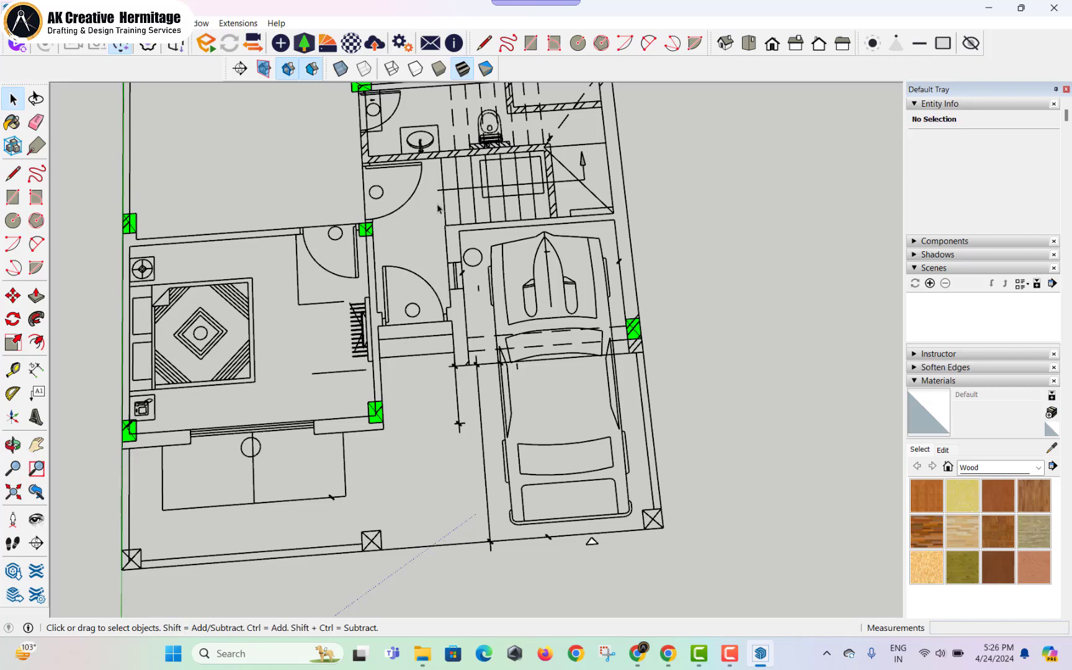
{"action": "scroll", "coordinate": [307, 174], "scroll_direction": "down", "scroll_amount": 1}
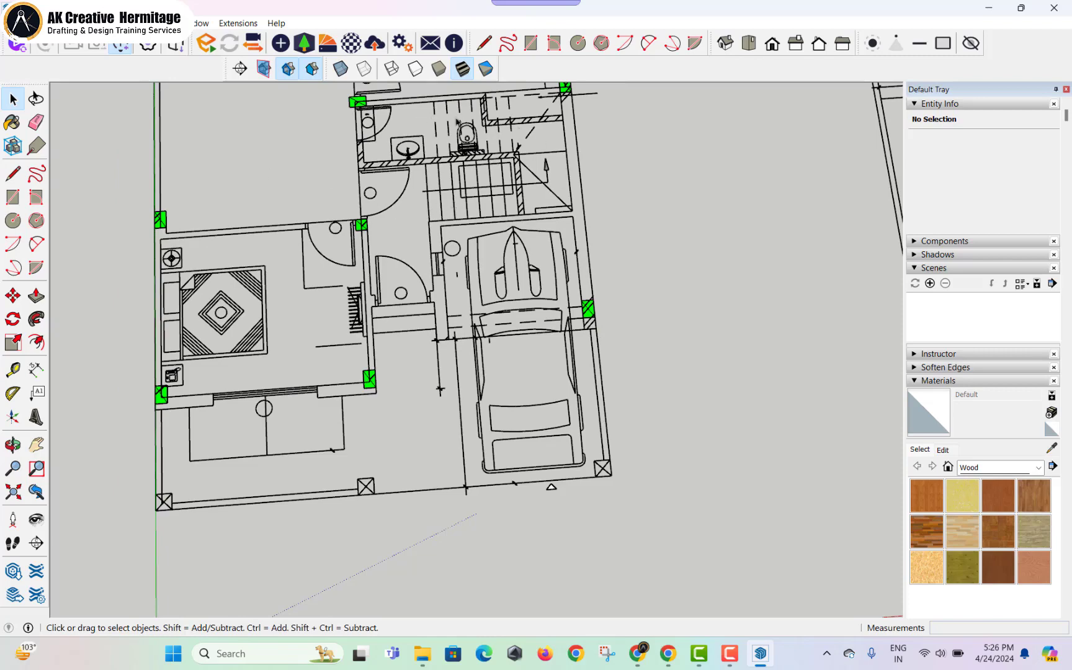
{"action": "scroll", "coordinate": [445, 277], "scroll_direction": "up", "scroll_amount": 1}
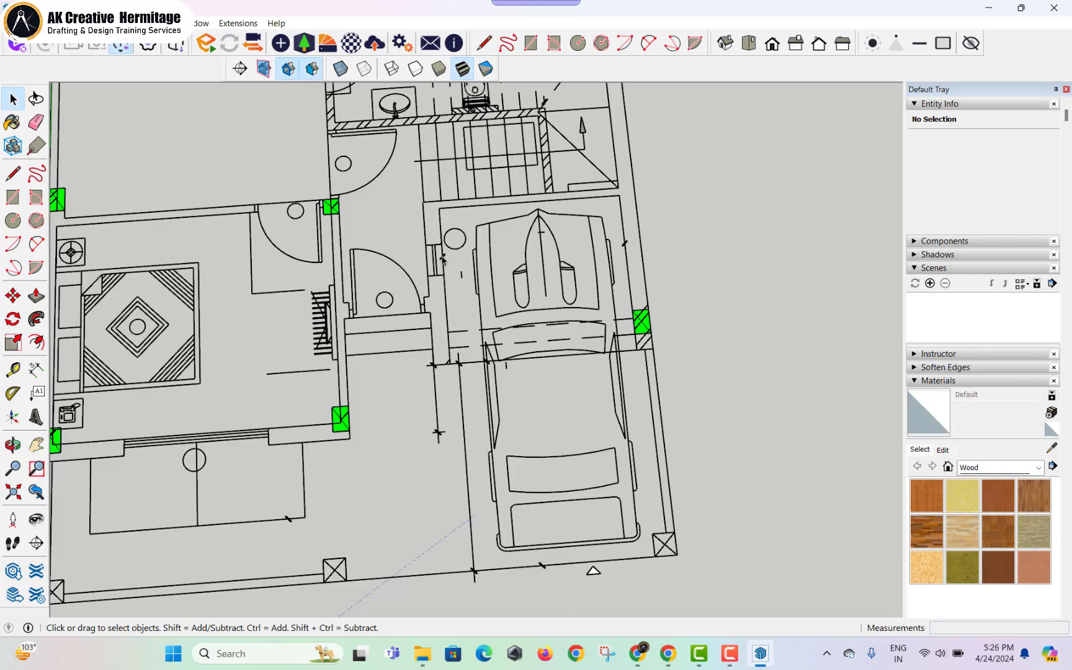
{"action": "scroll", "coordinate": [443, 259], "scroll_direction": "down", "scroll_amount": 3}
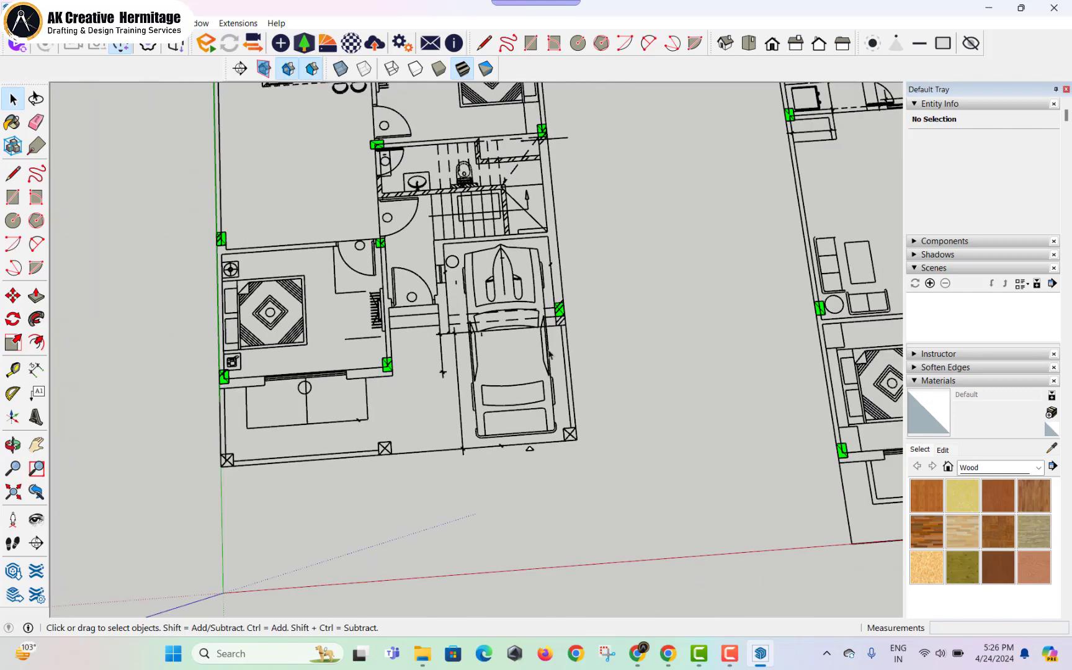
{"action": "scroll", "coordinate": [421, 336], "scroll_direction": "down", "scroll_amount": 4}
- Examine the upper-floor plan's front bedroom, projecting balcony, dressing room, toilet and staircase, plus its overall layout
{"action": "scroll", "coordinate": [723, 372], "scroll_direction": "up", "scroll_amount": 5}
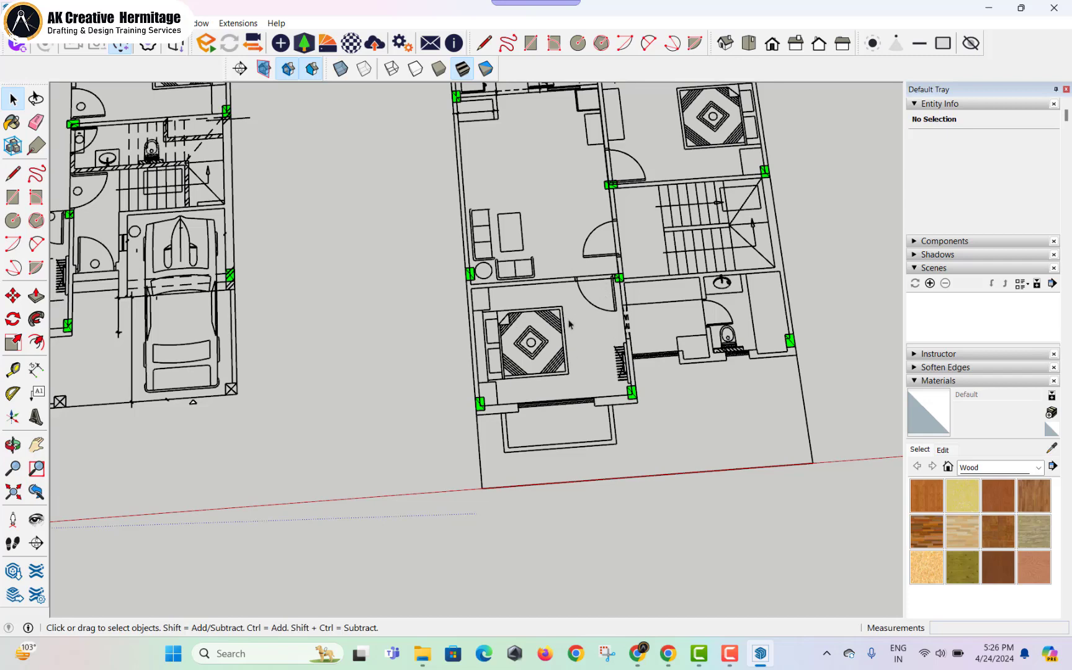
{"action": "scroll", "coordinate": [559, 403], "scroll_direction": "up", "scroll_amount": 3}
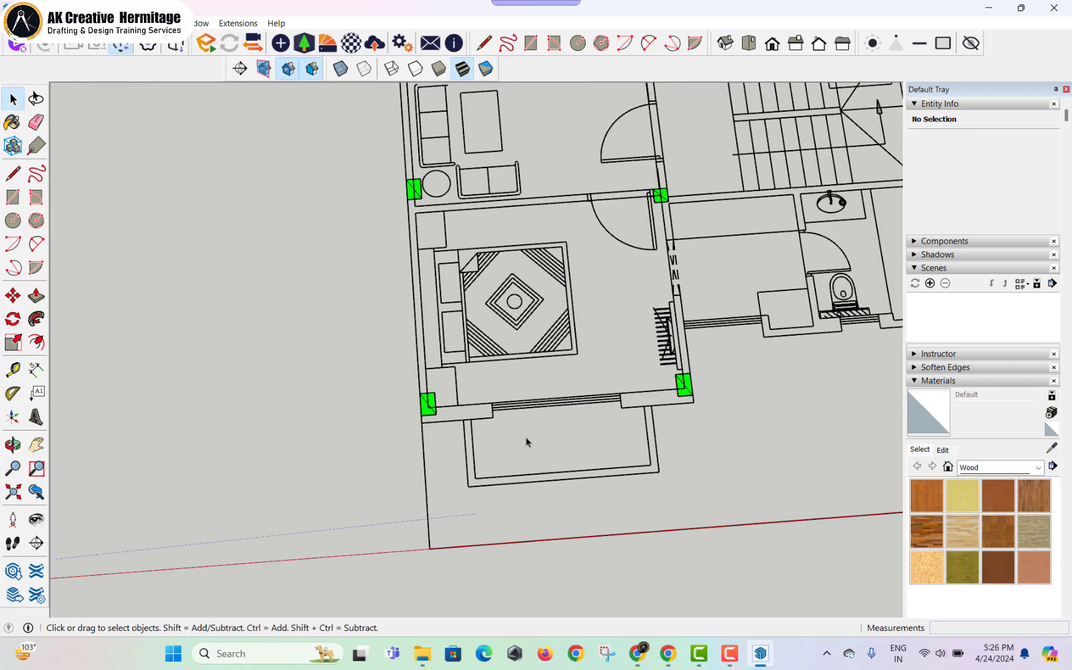
{"action": "scroll", "coordinate": [527, 440], "scroll_direction": "down", "scroll_amount": 1}
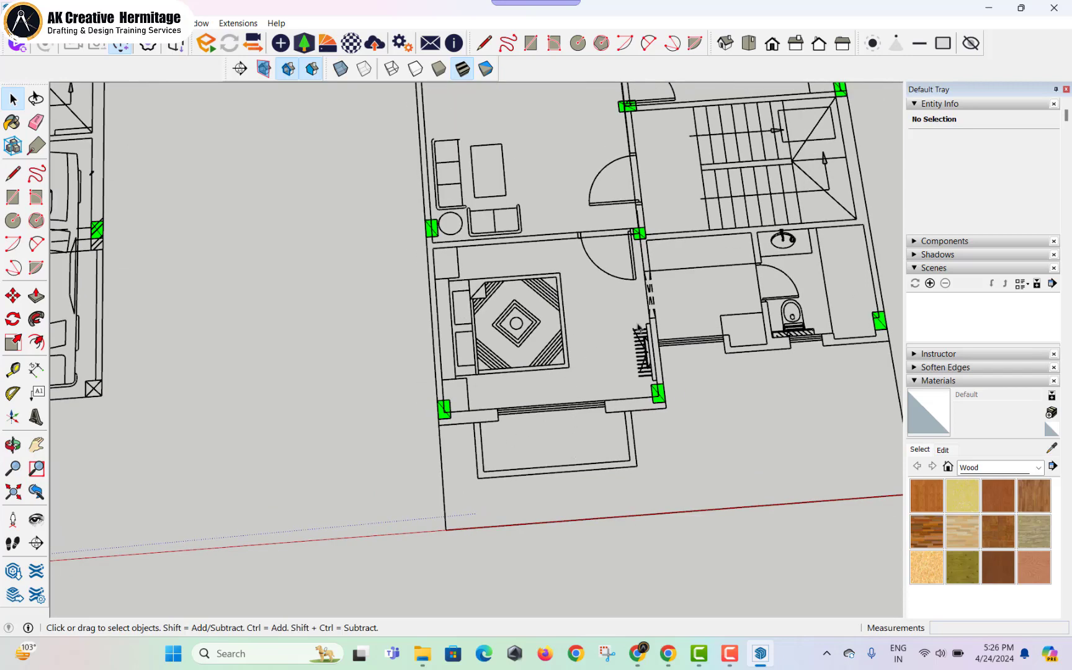
{"action": "middle_click_drag", "start_coordinate": [673, 283], "coordinate": [682, 309]}
{"action": "scroll", "coordinate": [711, 304], "scroll_direction": "down", "scroll_amount": 1}
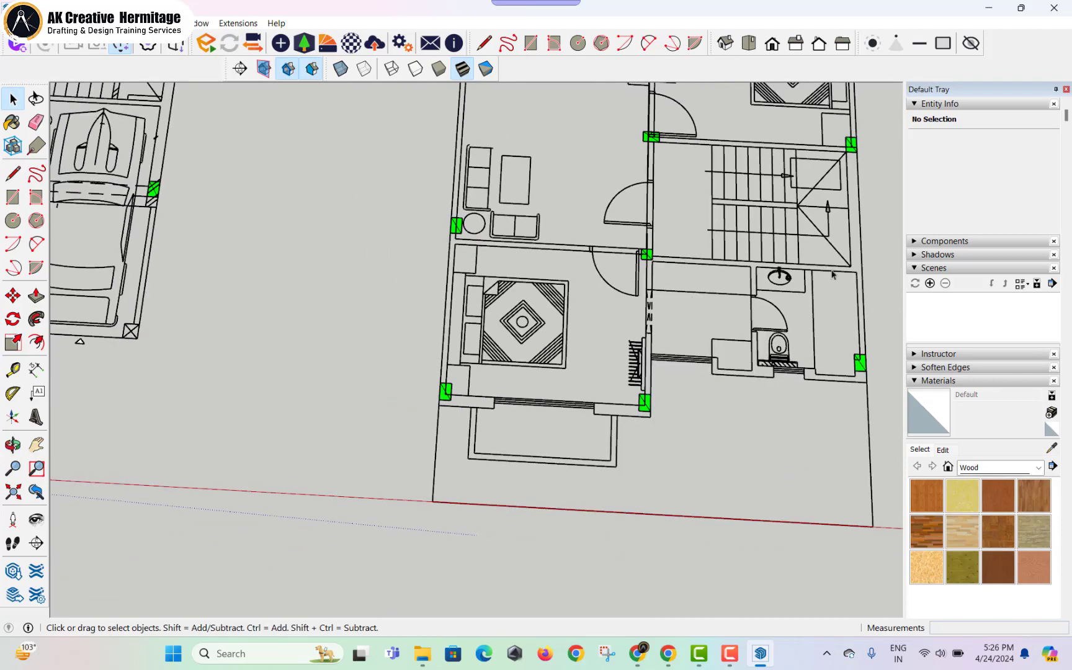
{"action": "scroll", "coordinate": [587, 307], "scroll_direction": "down", "scroll_amount": 4}
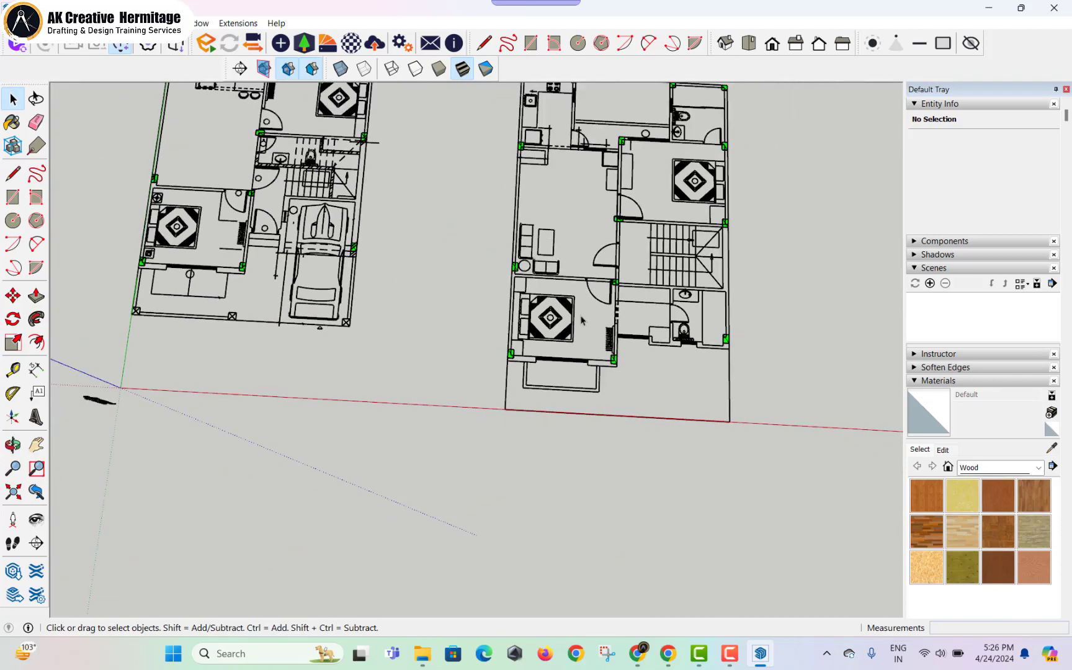
{"action": "middle_click_drag", "start_coordinate": [469, 331], "coordinate": [471, 246]}
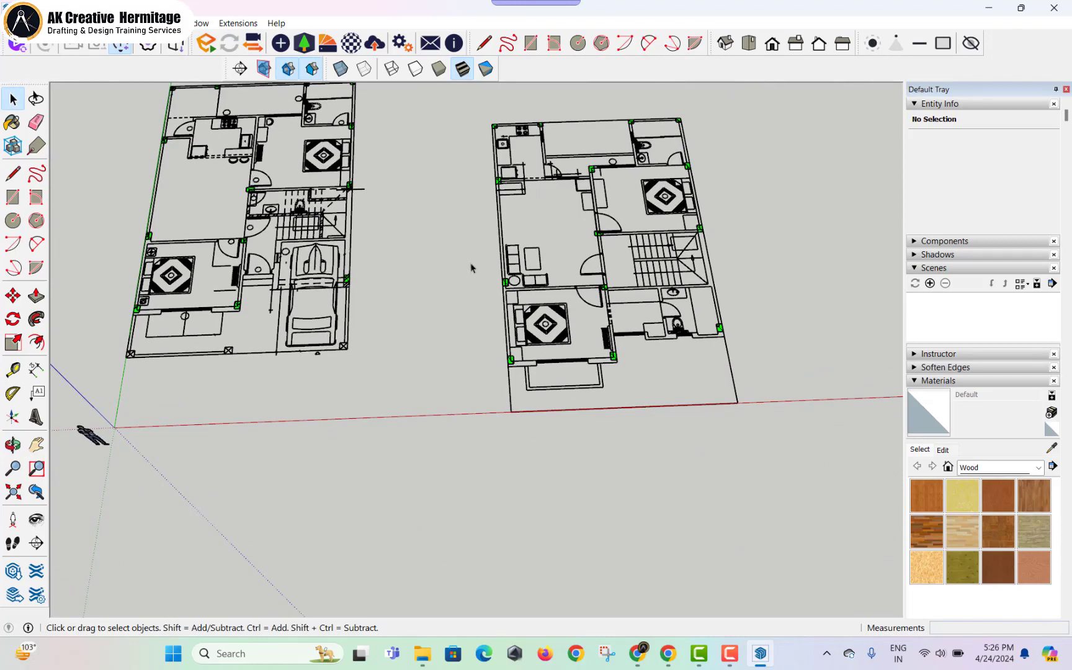
- Examine both floor plans from several angles, focusing on the rear rooms of the ground-floor plan
{"action": "middle_click_drag", "start_coordinate": [472, 266], "coordinate": [338, 309]}
{"action": "scroll", "coordinate": [333, 310], "scroll_direction": "up", "scroll_amount": 3}
{"action": "scroll", "coordinate": [333, 310], "scroll_direction": "down", "scroll_amount": 1}
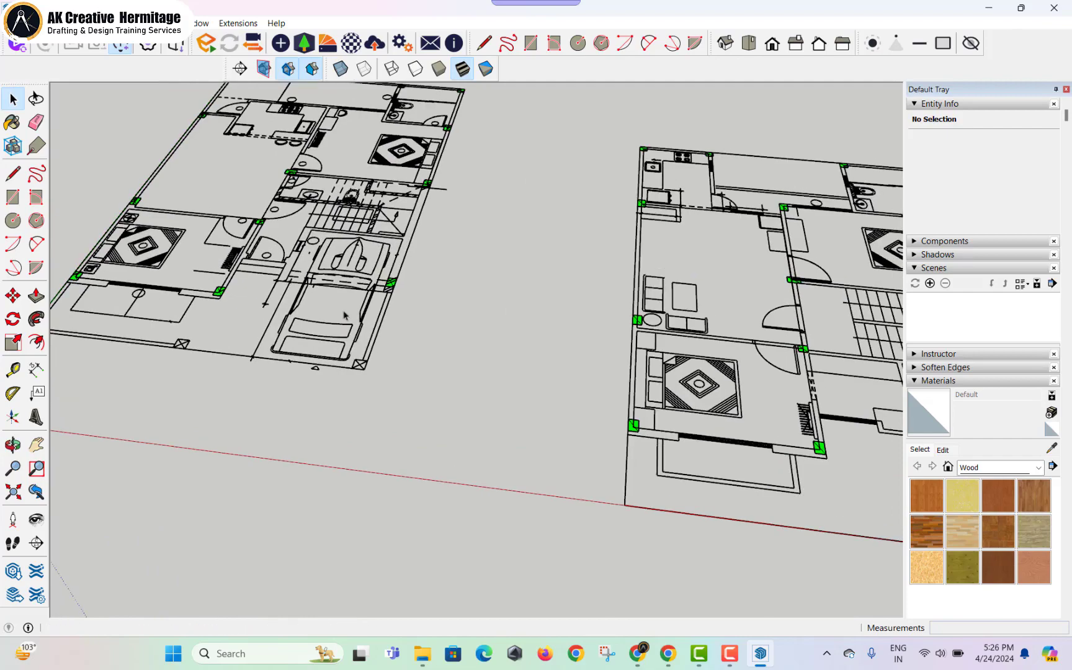
{"action": "scroll", "coordinate": [292, 300], "scroll_direction": "up", "scroll_amount": 3}
{"action": "scroll", "coordinate": [335, 310], "scroll_direction": "down", "scroll_amount": 2}
{"action": "scroll", "coordinate": [338, 323], "scroll_direction": "down", "scroll_amount": 2}
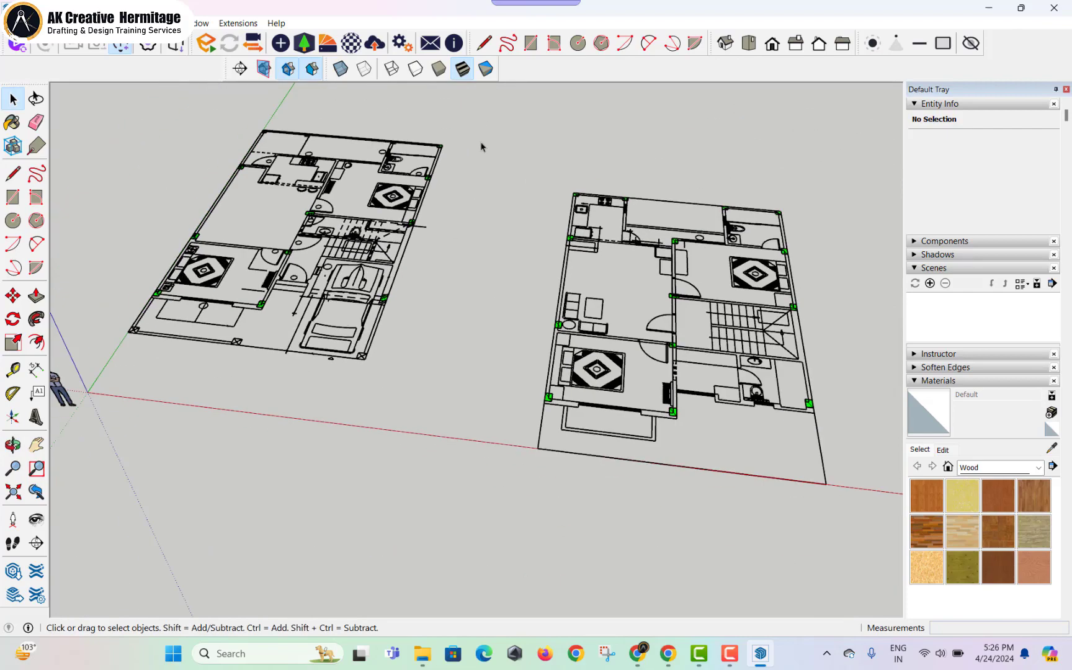
{"action": "scroll", "coordinate": [482, 146], "scroll_direction": "up", "scroll_amount": 3}
{"action": "middle_click_drag", "start_coordinate": [465, 166], "coordinate": [422, 227]}
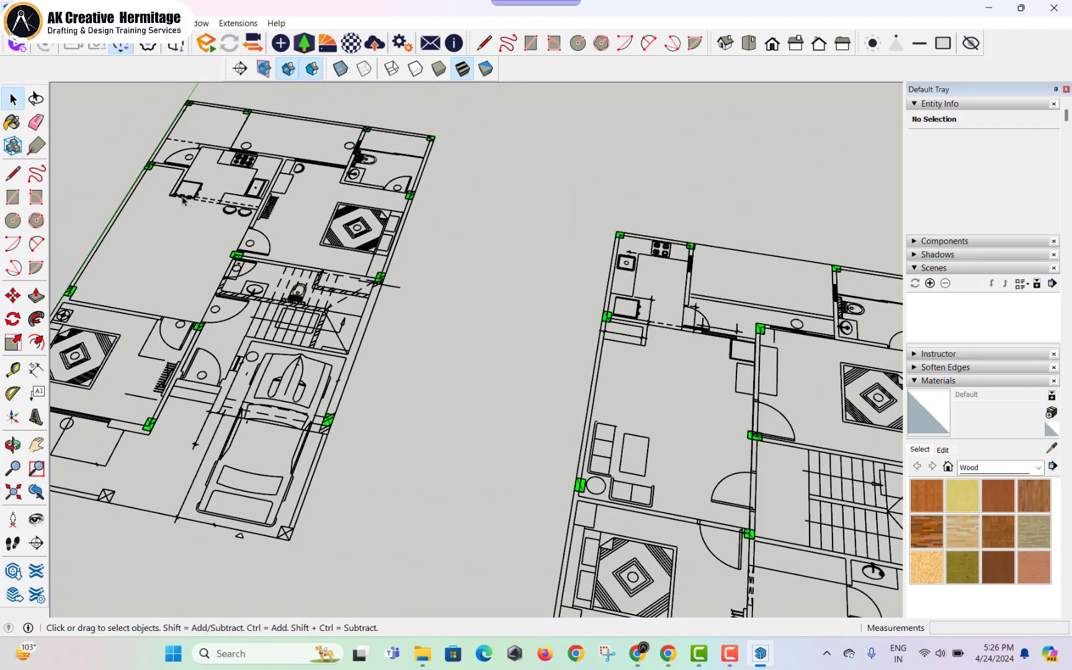
- Draw a rectangle over the ground-floor plan's outer side-wall strip beside the rear toilet, between the corner column and the toilet partition line
{"action": "left_click", "coordinate": [13, 198]}
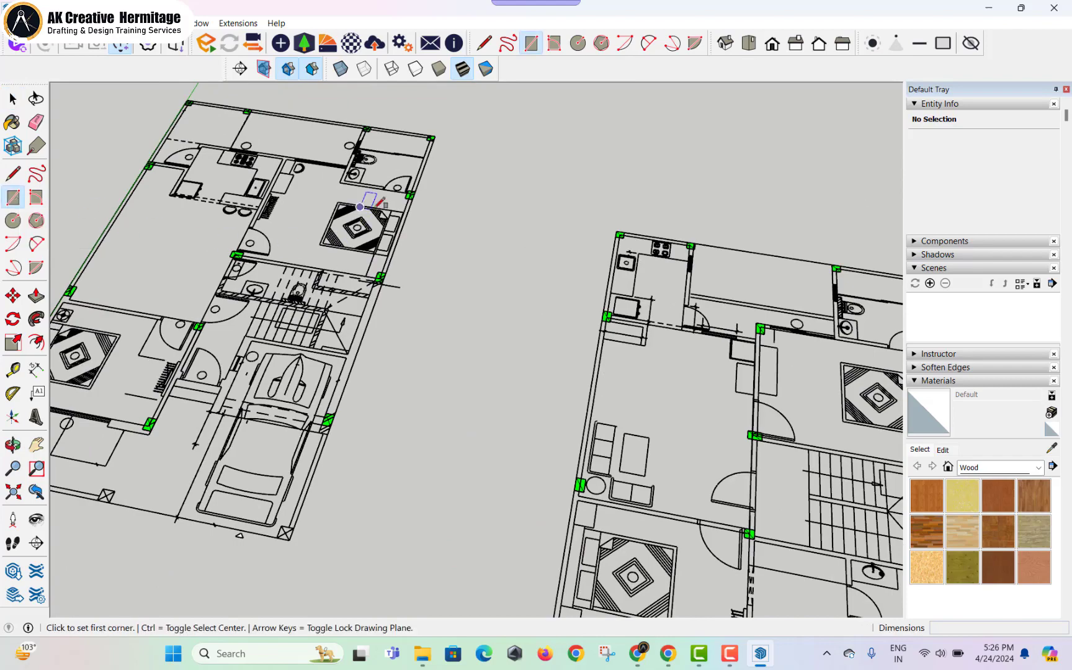
{"action": "scroll", "coordinate": [433, 205], "scroll_direction": "up", "scroll_amount": 4}
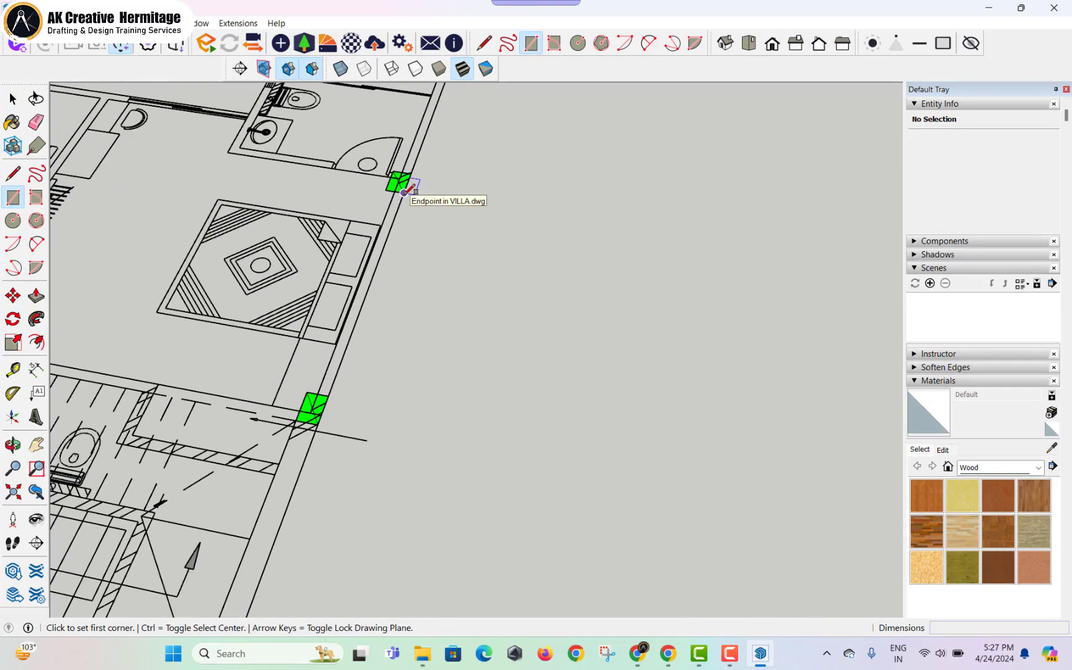
{"action": "left_click", "coordinate": [404, 192]}
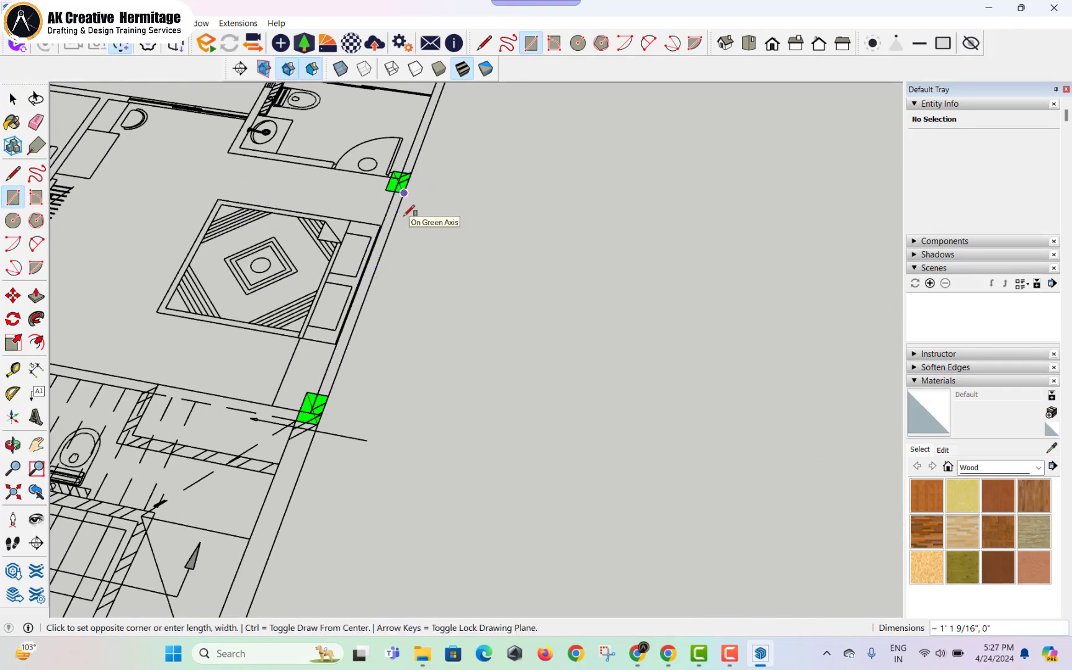
{"action": "key", "text": "Escape"}
{"action": "scroll", "coordinate": [437, 139], "scroll_direction": "down", "scroll_amount": 3}
{"action": "scroll", "coordinate": [435, 149], "scroll_direction": "up", "scroll_amount": 6}
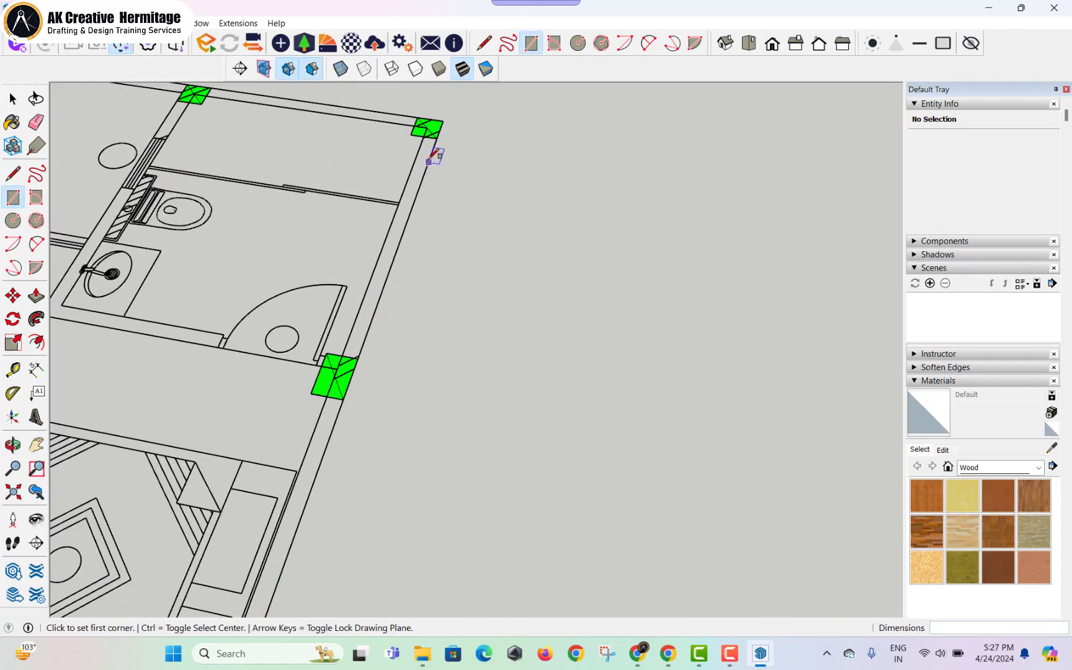
{"action": "left_click", "coordinate": [410, 200]}
{"action": "scroll", "coordinate": [411, 202], "scroll_direction": "down", "scroll_amount": 2}
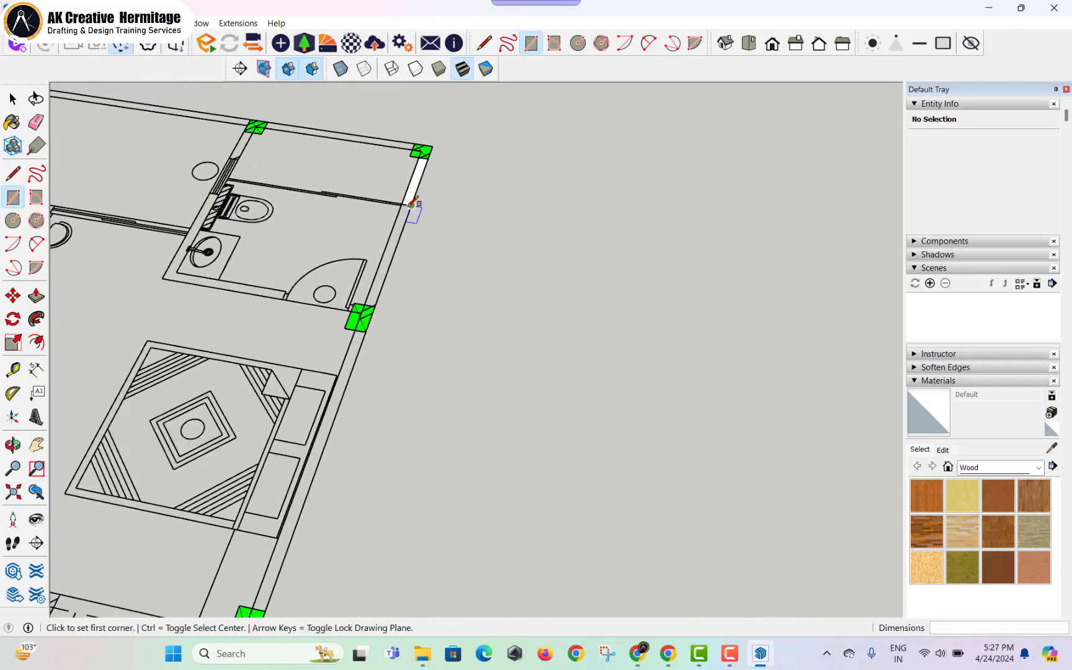
- Push/Pull the wall strip beside the rear toilet up to a height of 10'
{"action": "key", "text": "space"}
{"action": "key", "text": "p"}
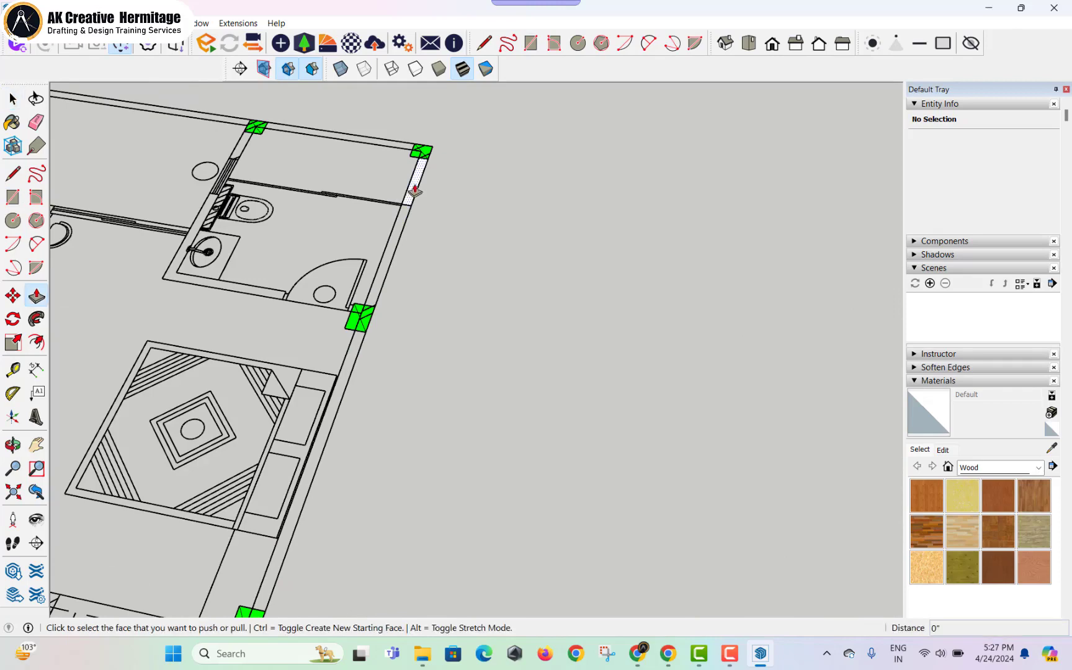
{"action": "key", "text": "space"}
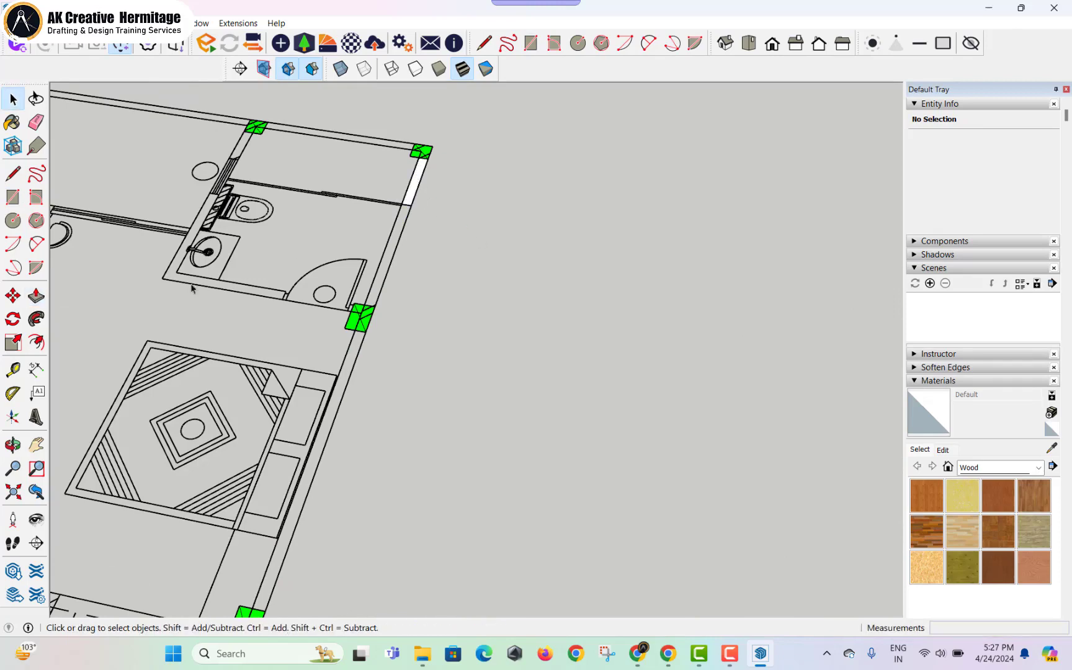
{"action": "left_click", "coordinate": [36, 296]}
{"action": "middle_click_drag", "start_coordinate": [452, 256], "coordinate": [532, 335]}
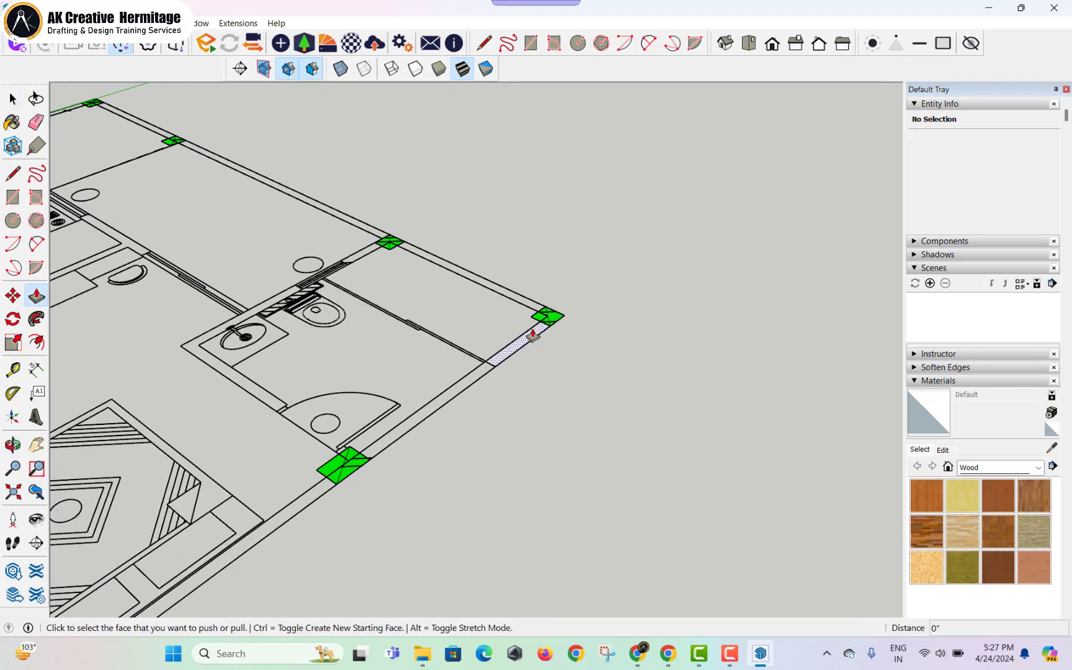
{"action": "left_click", "coordinate": [532, 335]}
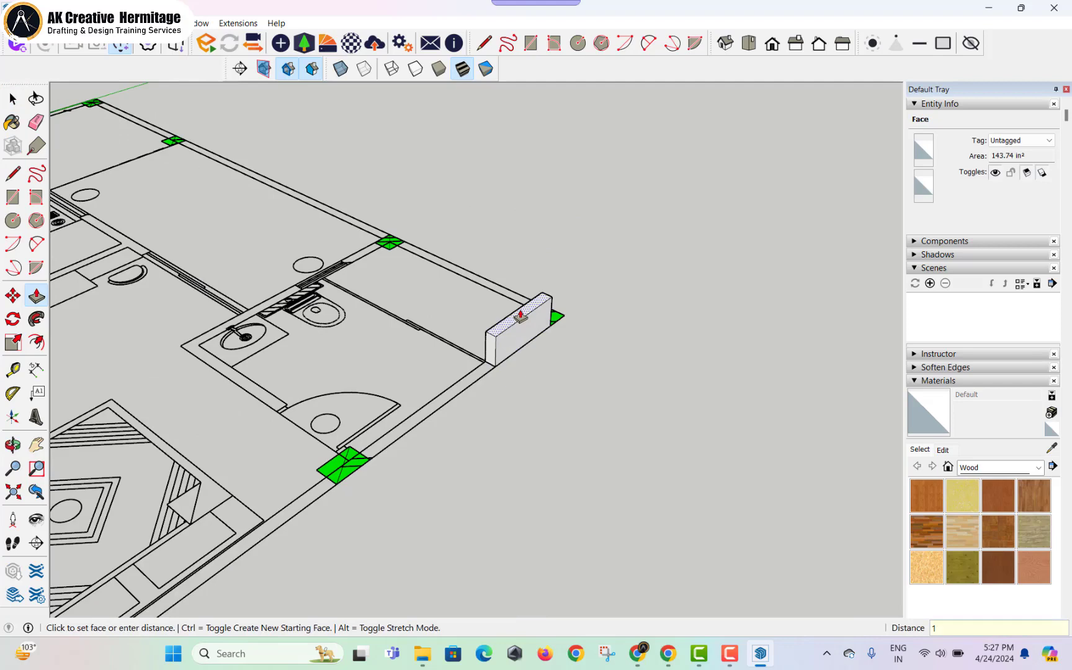
{"action": "type", "text": "10'"}
{"action": "key", "text": "Return"}
- Extend the side wall's end face about 25' 4" toward the front, past the rear bedroom to the end of the staircase
{"action": "scroll", "coordinate": [536, 298], "scroll_direction": "down", "scroll_amount": 4}
{"action": "middle_click_drag", "start_coordinate": [536, 299], "coordinate": [475, 348]}
{"action": "scroll", "coordinate": [519, 294], "scroll_direction": "up", "scroll_amount": 2}
{"action": "left_click", "coordinate": [523, 280]}
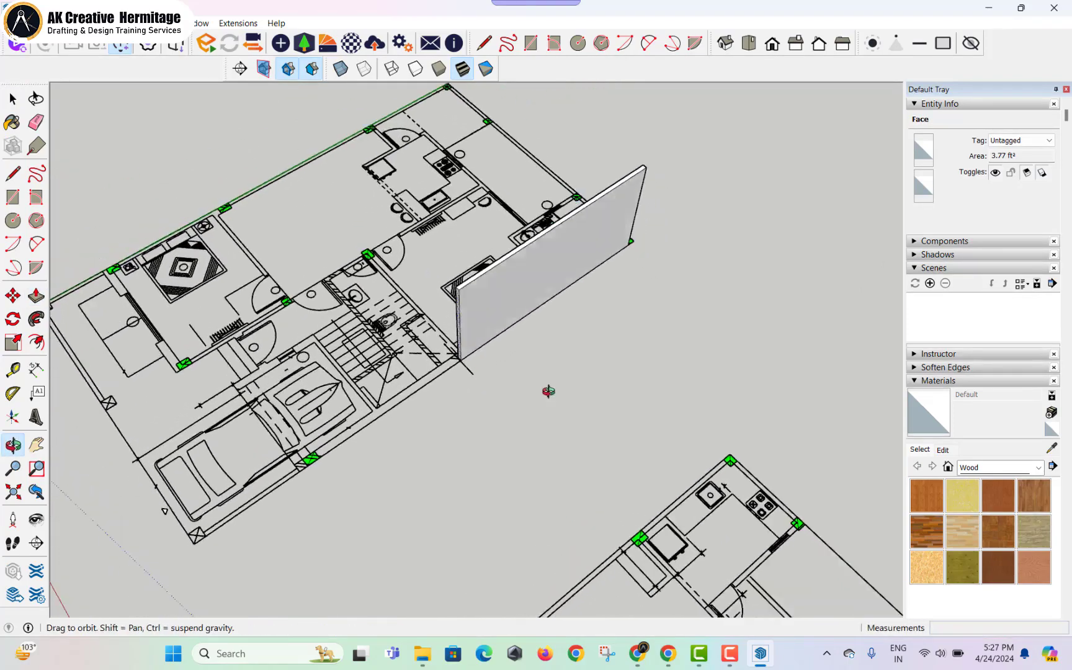
{"action": "scroll", "coordinate": [478, 349], "scroll_direction": "up", "scroll_amount": 6}
{"action": "scroll", "coordinate": [491, 345], "scroll_direction": "up", "scroll_amount": 3}
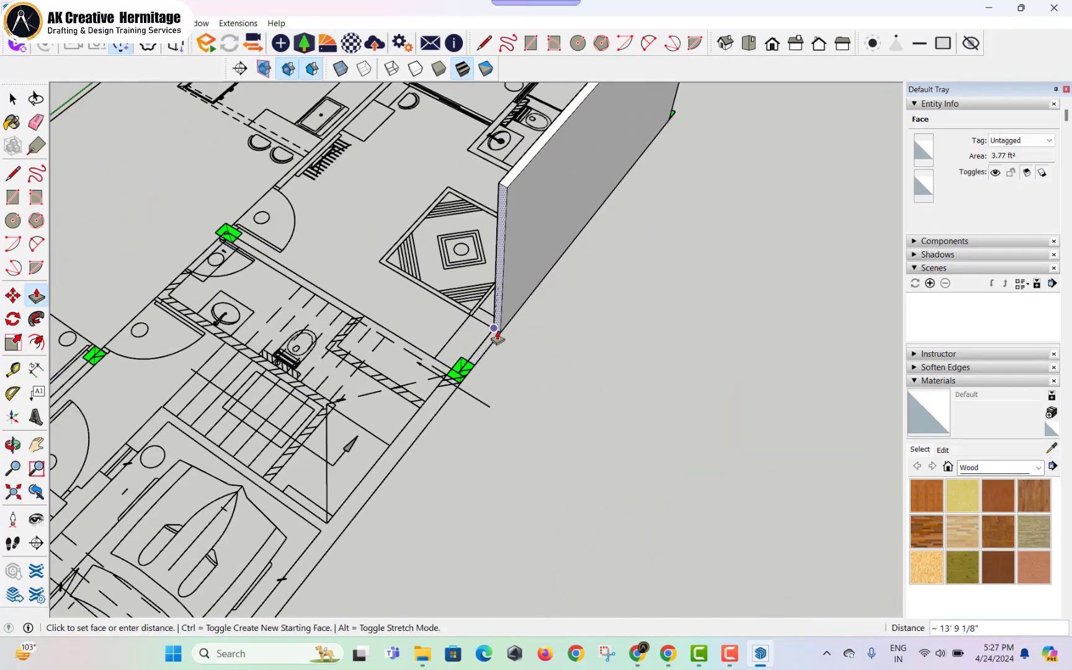
{"action": "middle_click_drag", "start_coordinate": [436, 374], "coordinate": [567, 283], "text": "shift"}
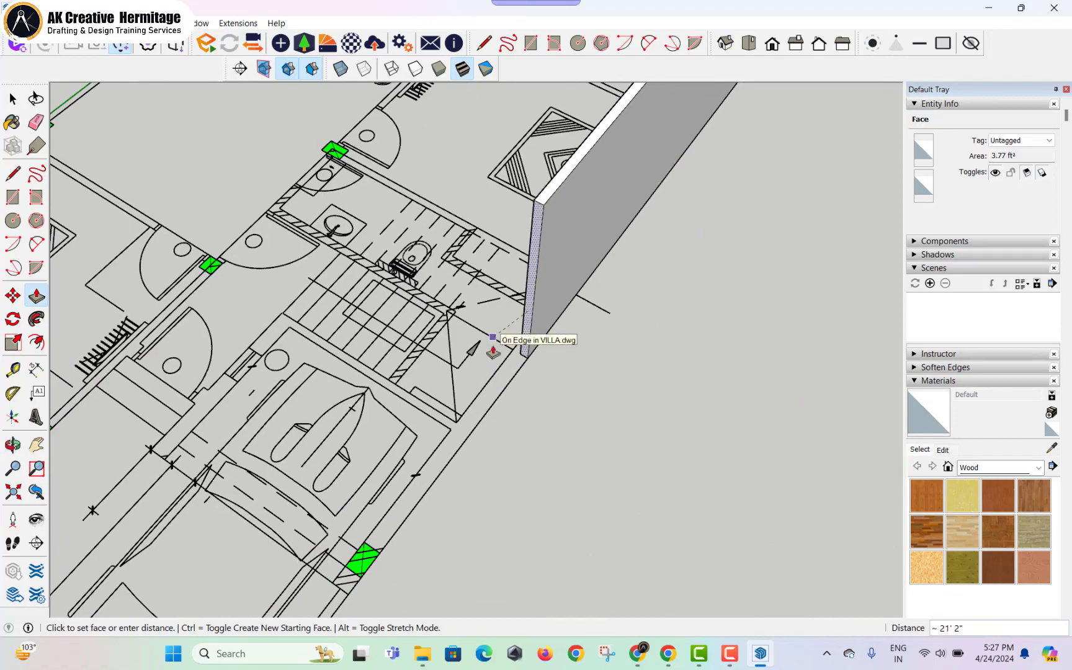
{"action": "middle_click_drag", "start_coordinate": [497, 350], "coordinate": [565, 394]}
{"action": "left_click", "coordinate": [472, 363]}
{"action": "scroll", "coordinate": [506, 354], "scroll_direction": "up", "scroll_amount": 2}
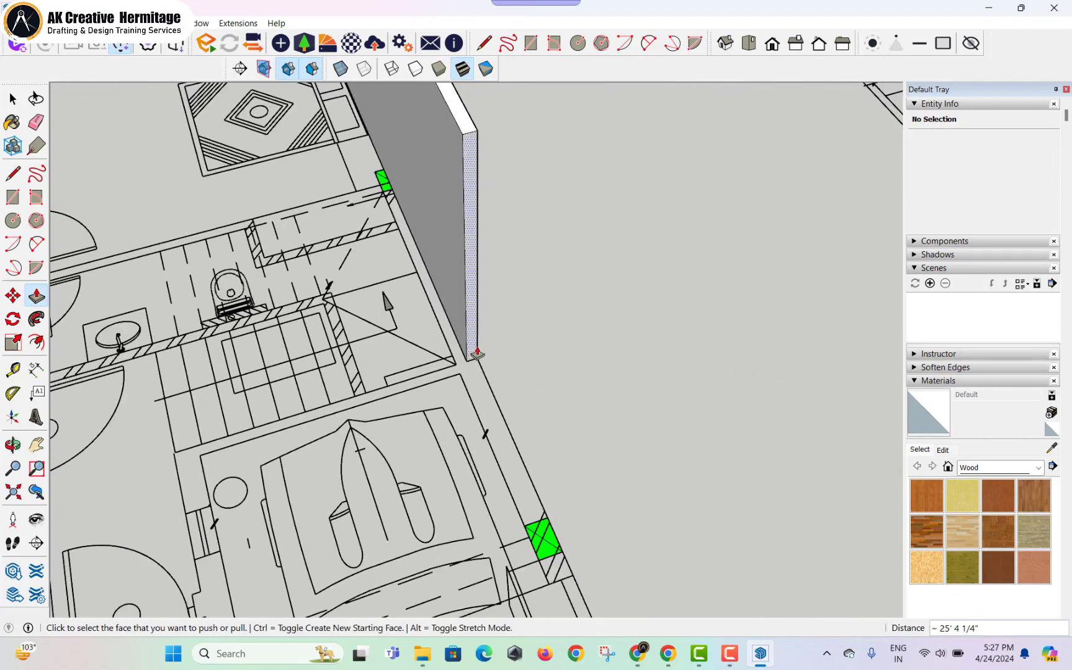
- Extend the side wall from the staircase past the parking column and on to the front corner pillar
{"action": "left_click", "coordinate": [474, 351]}
{"action": "left_click", "coordinate": [437, 382]}
{"action": "middle_click_drag", "start_coordinate": [438, 383], "coordinate": [612, 318]}
{"action": "left_click", "coordinate": [536, 261]}
{"action": "scroll", "coordinate": [627, 400], "scroll_direction": "down", "scroll_amount": 3}
{"action": "middle_click_drag", "start_coordinate": [630, 391], "coordinate": [478, 245], "text": "shift"}
{"action": "left_click", "coordinate": [496, 303]}
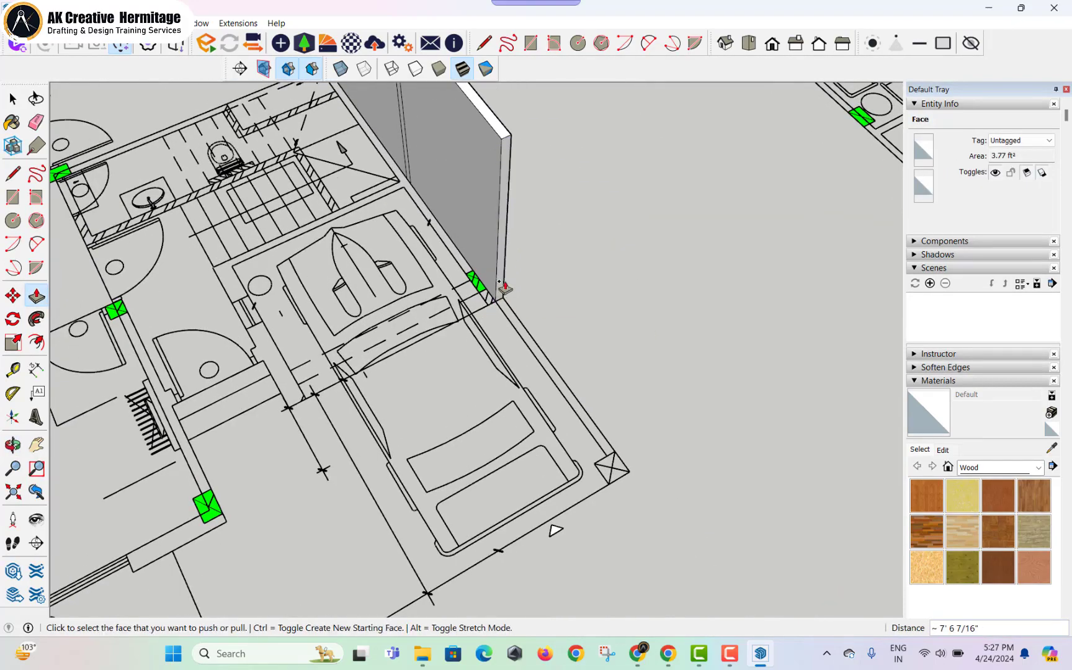
{"action": "left_click", "coordinate": [497, 281]}
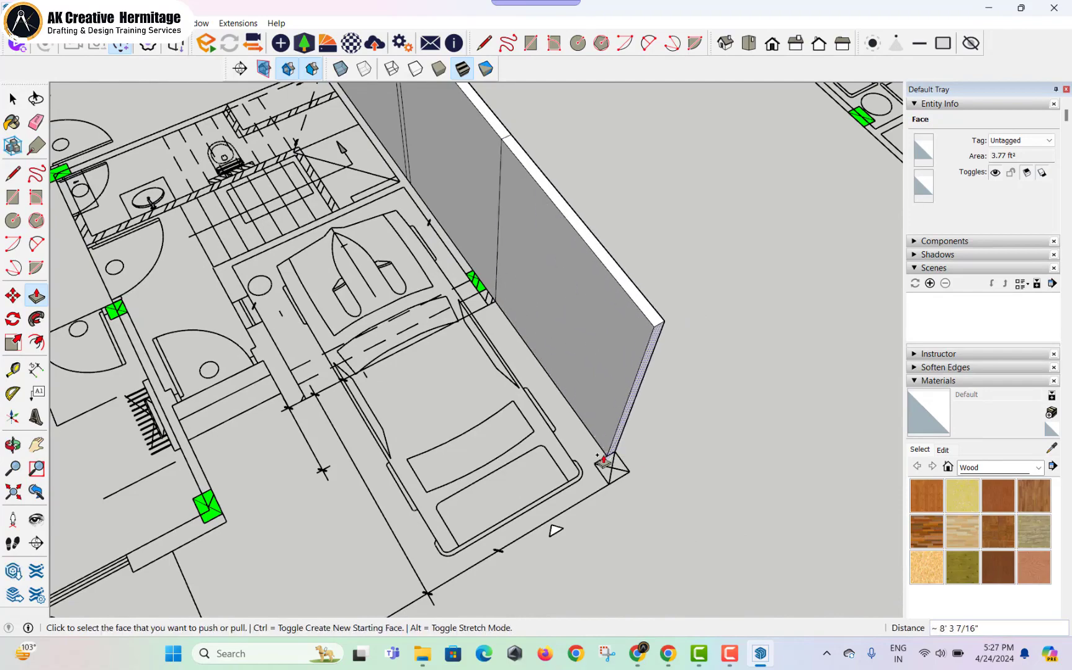
- Extend the rear end of the side wall through the rear corner column to the plan's outer corner
{"action": "middle_click_drag", "start_coordinate": [619, 438], "coordinate": [602, 267]}
{"action": "scroll", "coordinate": [606, 378], "scroll_direction": "down", "scroll_amount": 2}
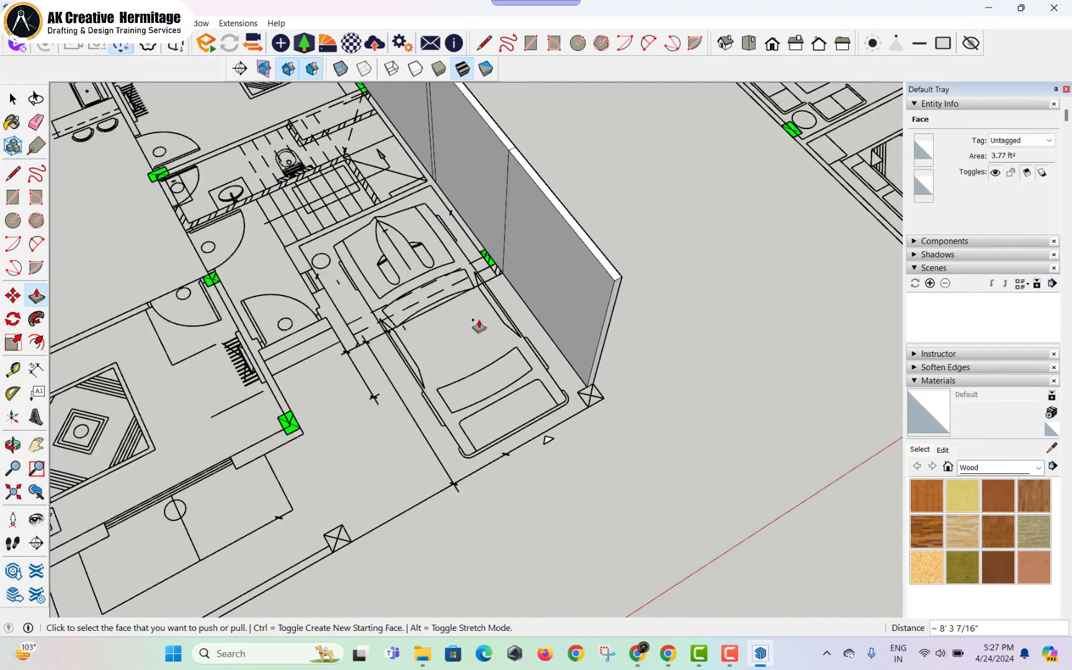
{"action": "middle_click_drag", "start_coordinate": [472, 320], "coordinate": [570, 320], "text": "shift"}
{"action": "mouse_move", "coordinate": [491, 280]}
{"action": "middle_mouse_down", "text": "shift"}
{"action": "mouse_move", "coordinate": [593, 410]}
{"action": "mouse_move", "coordinate": [634, 490]}
{"action": "middle_mouse_up", "text": "shift"}
{"action": "middle_click_drag", "start_coordinate": [490, 248], "coordinate": [633, 490], "text": "shift"}
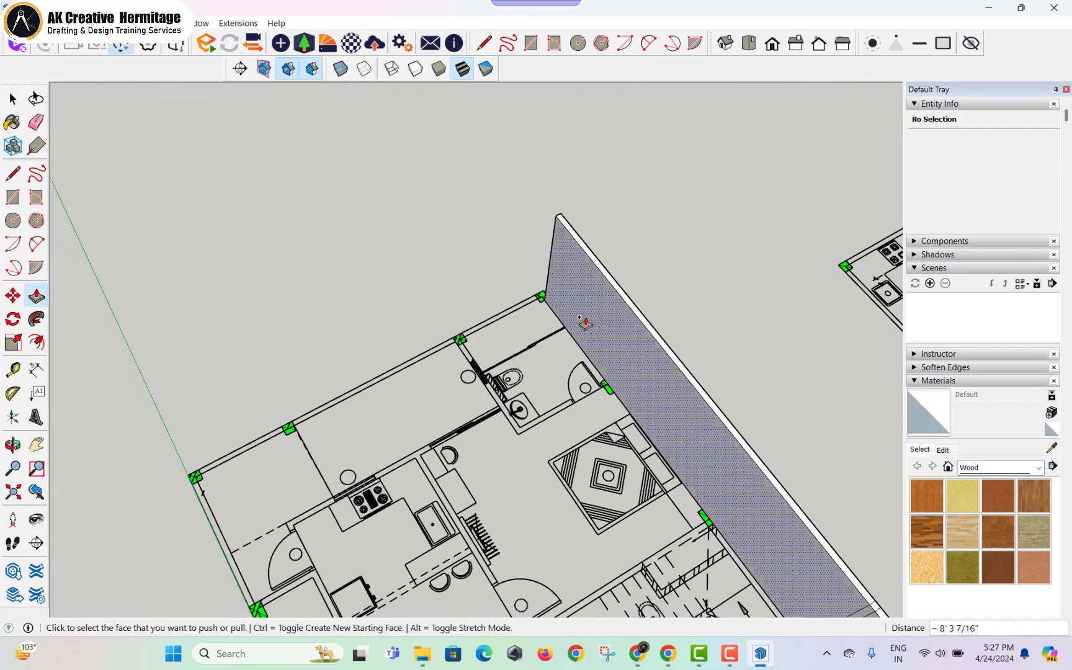
{"action": "scroll", "coordinate": [586, 323], "scroll_direction": "up", "scroll_amount": 1}
{"action": "middle_click_drag", "start_coordinate": [588, 323], "coordinate": [788, 304]}
{"action": "scroll", "coordinate": [375, 302], "scroll_direction": "up", "scroll_amount": 1}
{"action": "middle_click_drag", "start_coordinate": [376, 302], "coordinate": [509, 311]}
{"action": "scroll", "coordinate": [376, 342], "scroll_direction": "up", "scroll_amount": 2}
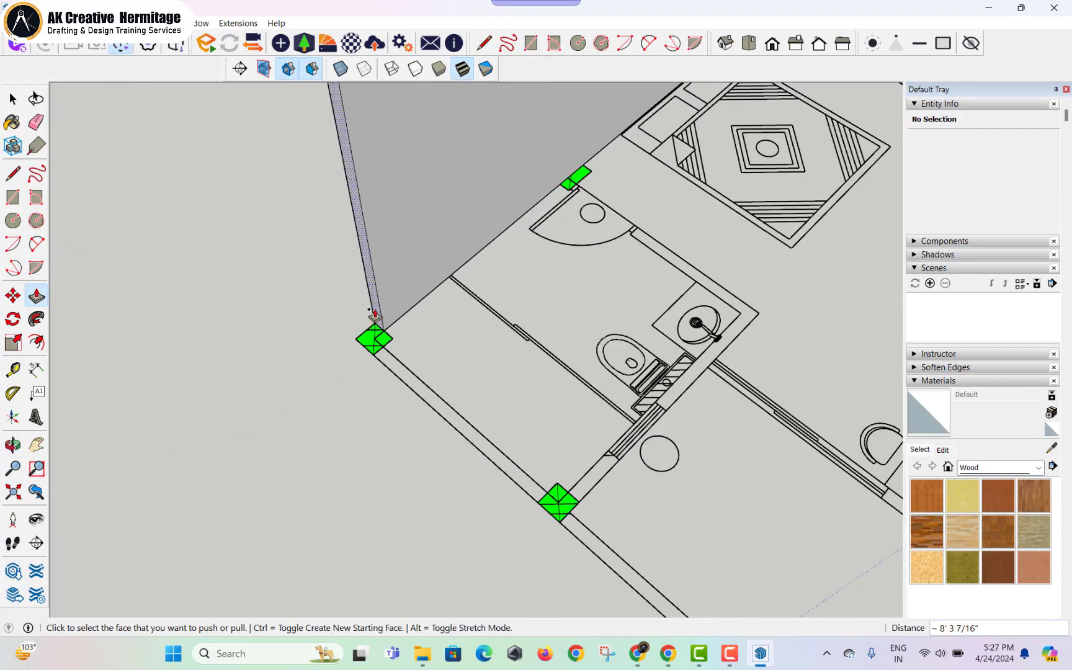
{"action": "left_click", "coordinate": [375, 312]}
{"action": "left_click", "coordinate": [372, 335]}
{"action": "left_click", "coordinate": [371, 336]}
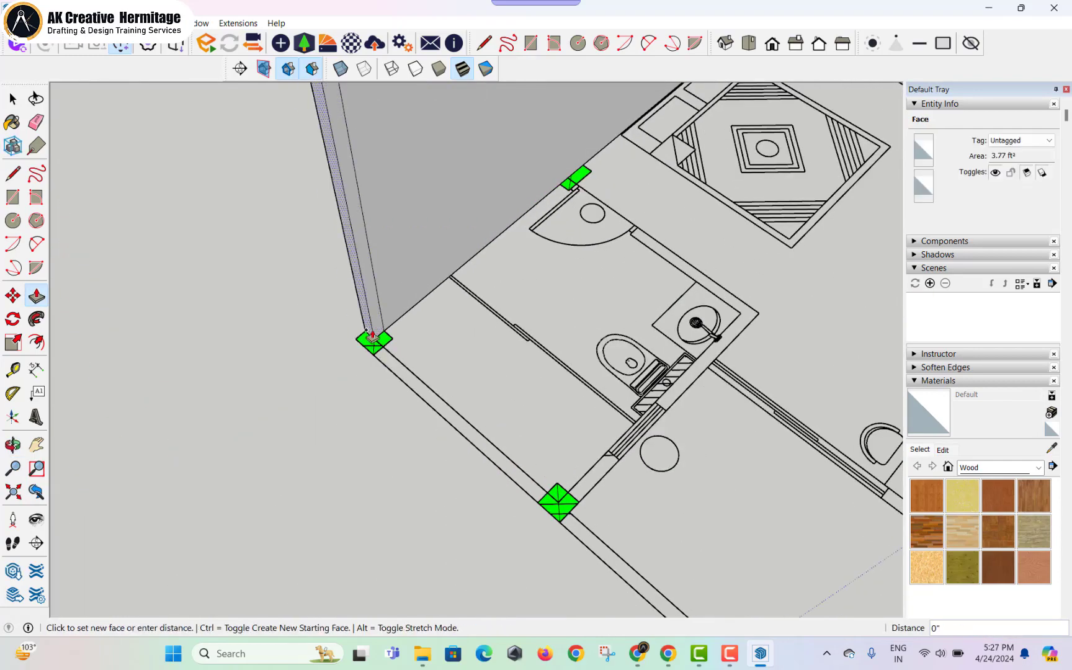
- Pull a rear wall from the corner across the back of the ground-floor plan to the outer edge of the opposite corner column
{"action": "scroll", "coordinate": [388, 355], "scroll_direction": "down", "scroll_amount": 2}
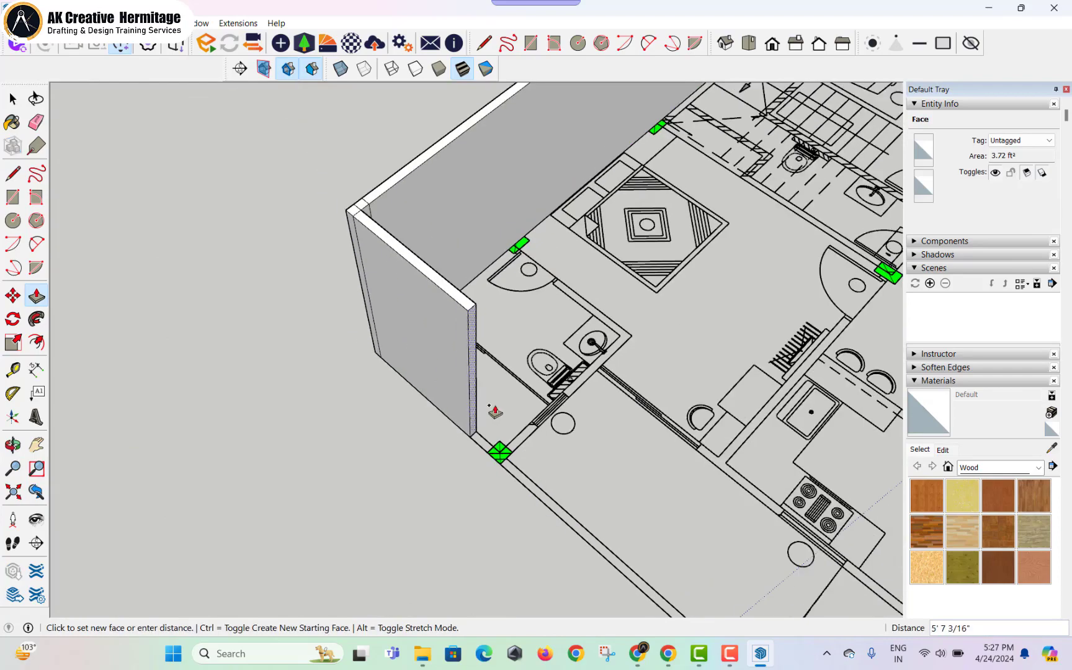
{"action": "middle_click_drag", "start_coordinate": [676, 403], "coordinate": [529, 388]}
{"action": "scroll", "coordinate": [510, 558], "scroll_direction": "down", "scroll_amount": 2}
{"action": "middle_click_drag", "start_coordinate": [510, 559], "coordinate": [431, 282], "text": "shift"}
{"action": "scroll", "coordinate": [384, 347], "scroll_direction": "down", "scroll_amount": 1}
{"action": "middle_click_drag", "start_coordinate": [385, 348], "coordinate": [325, 350]}
{"action": "scroll", "coordinate": [339, 415], "scroll_direction": "up", "scroll_amount": 4}
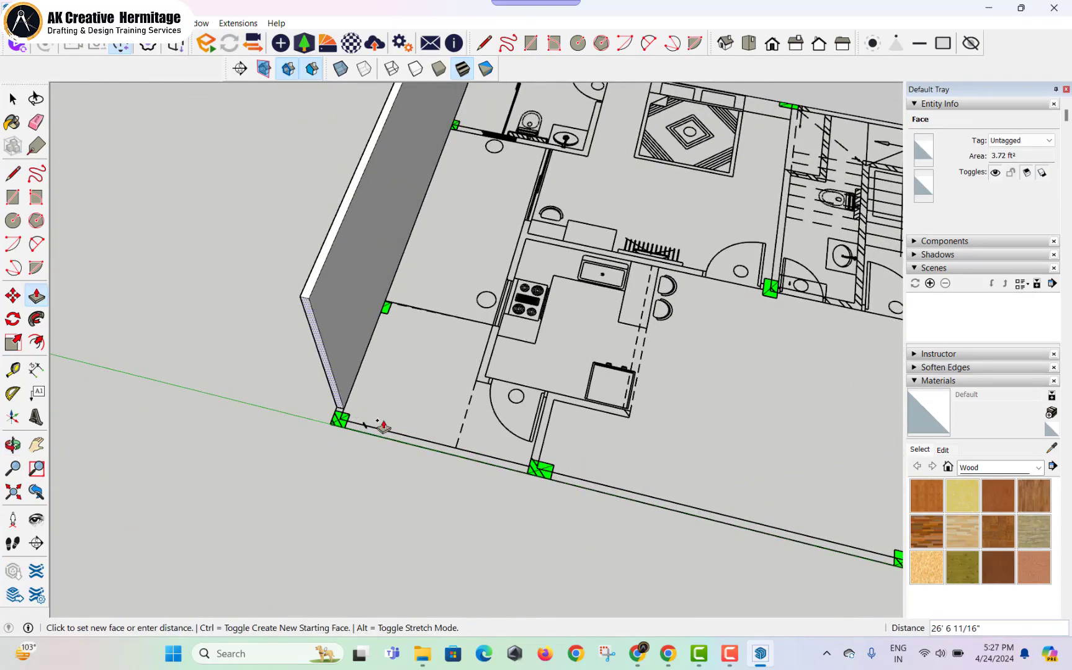
{"action": "left_click", "coordinate": [323, 417]}
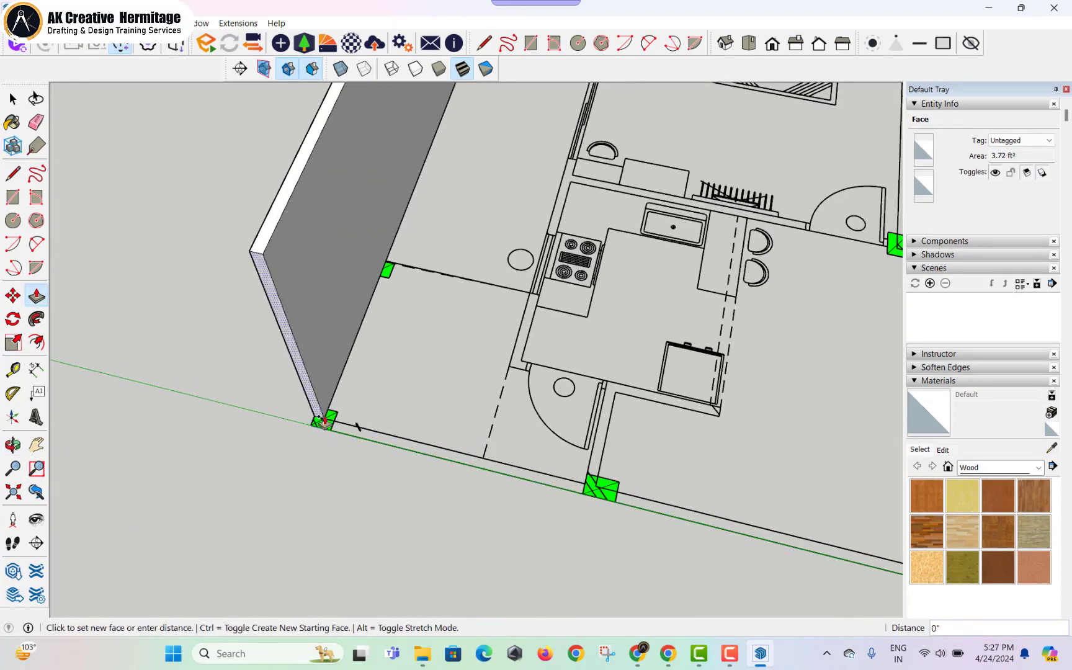
{"action": "left_click", "coordinate": [314, 421]}
- Pull the opposite side wall forward past the kitchen and hall to the front bedroom's corner column, extending it 9" to the outer corner
{"action": "scroll", "coordinate": [459, 428], "scroll_direction": "down", "scroll_amount": 3}
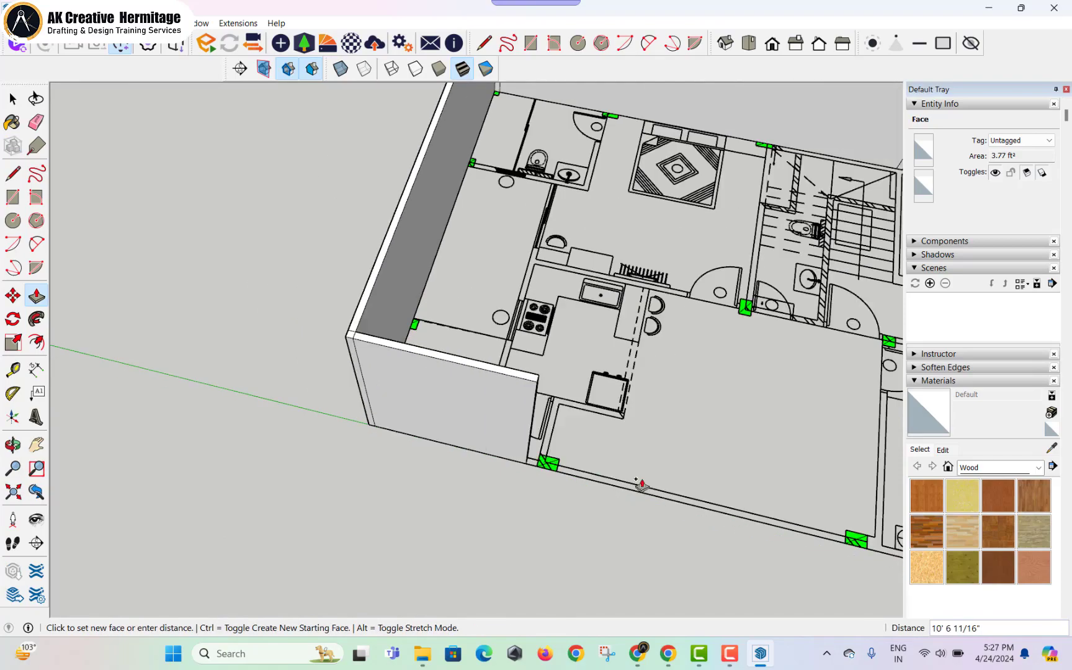
{"action": "middle_click_drag", "start_coordinate": [657, 487], "coordinate": [280, 328], "text": "shift"}
{"action": "scroll", "coordinate": [366, 338], "scroll_direction": "down", "scroll_amount": 1}
{"action": "middle_click_drag", "start_coordinate": [646, 392], "coordinate": [165, 410], "text": "shift"}
{"action": "scroll", "coordinate": [345, 366], "scroll_direction": "up", "scroll_amount": 4}
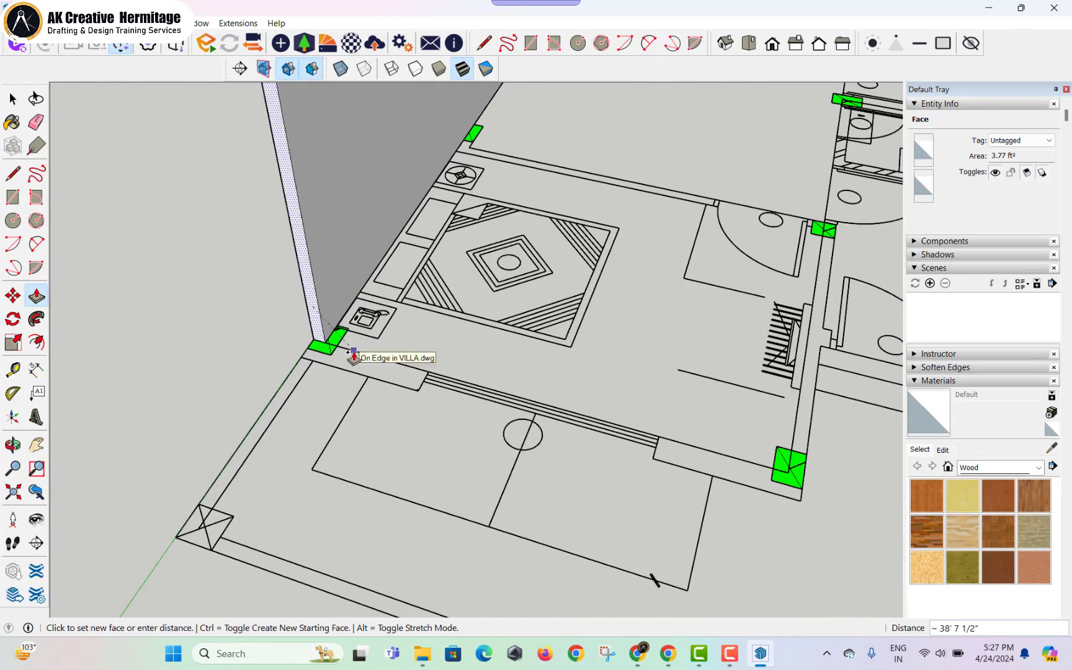
{"action": "left_click", "coordinate": [314, 337]}
{"action": "left_click", "coordinate": [317, 335]}
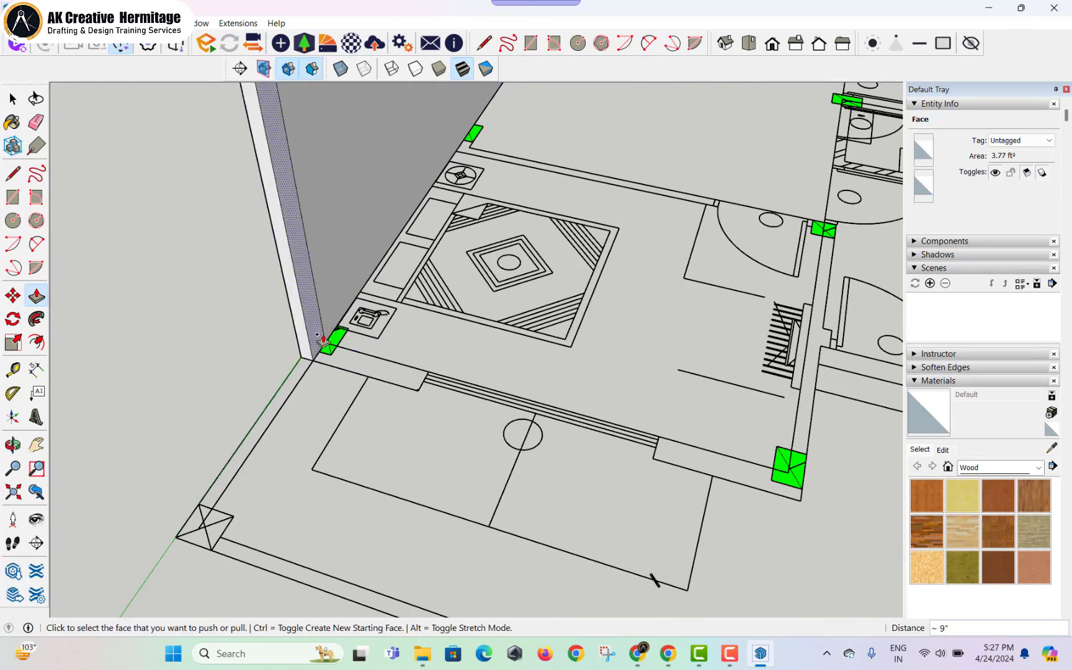
- Pull the front bedroom's front wall from the side wall across the window to the outer edge of the inner column
{"action": "scroll", "coordinate": [360, 373], "scroll_direction": "down", "scroll_amount": 2}
{"action": "left_click", "coordinate": [394, 385]}
{"action": "middle_click_drag", "start_coordinate": [394, 385], "coordinate": [303, 374], "text": "shift"}
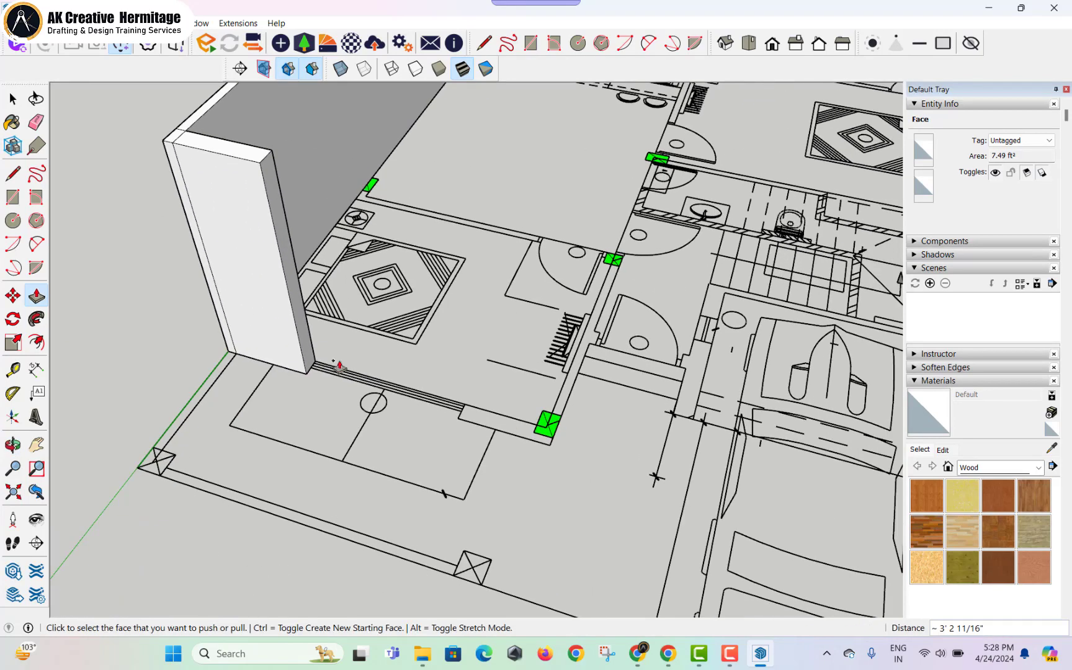
{"action": "left_click", "coordinate": [304, 350]}
{"action": "left_click", "coordinate": [462, 425]}
{"action": "middle_click_drag", "start_coordinate": [462, 425], "coordinate": [333, 369]}
{"action": "left_click", "coordinate": [333, 369]}
{"action": "left_click", "coordinate": [440, 355]}
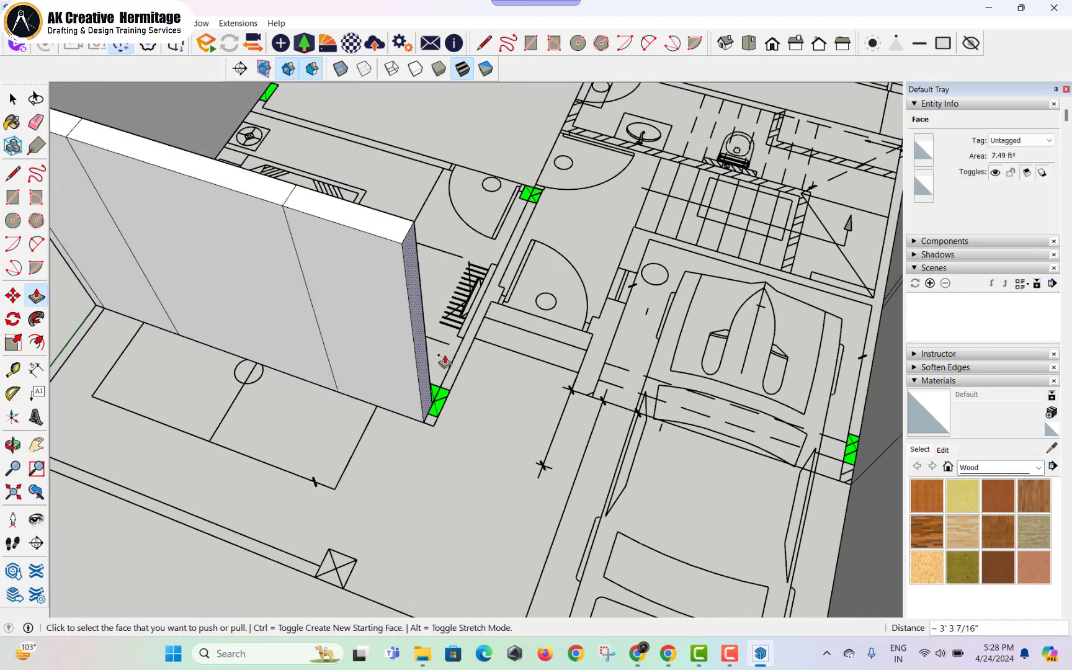
{"action": "middle_click_drag", "start_coordinate": [446, 368], "coordinate": [411, 378]}
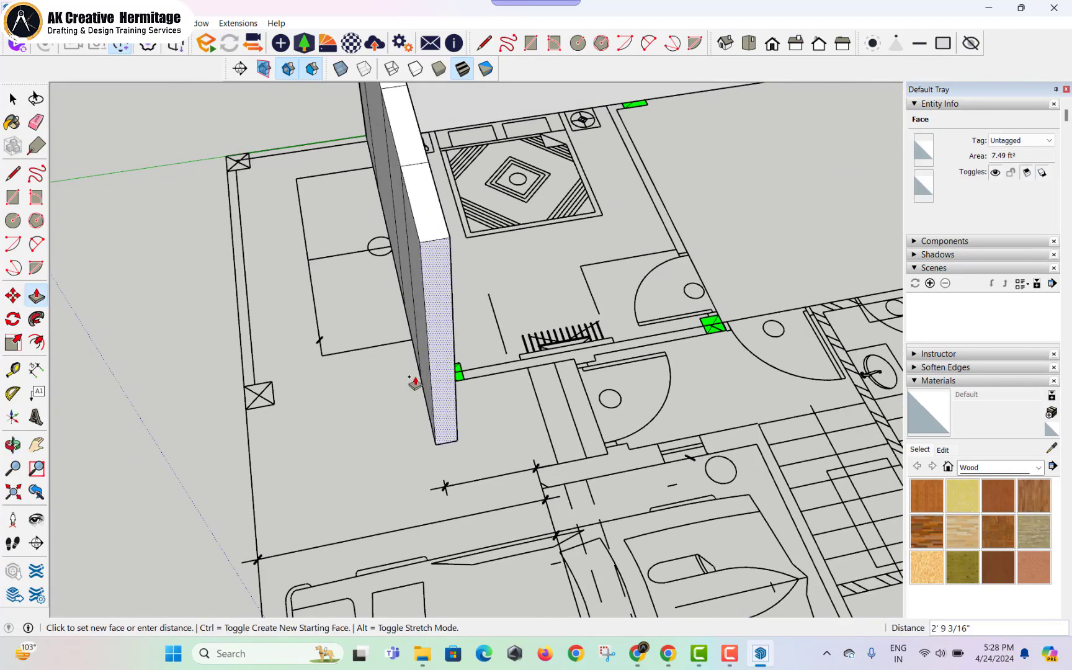
{"action": "left_click", "coordinate": [504, 371]}
- Pull the front bedroom's inner side wall about 9' 11 3/4" to the next column, through it, and about 3' 6" across the door opening
{"action": "mouse_move", "coordinate": [504, 371]}
{"action": "middle_mouse_down"}
{"action": "mouse_move", "coordinate": [437, 300]}
{"action": "mouse_move", "coordinate": [438, 282]}
{"action": "mouse_move", "coordinate": [491, 357]}
{"action": "middle_mouse_up"}
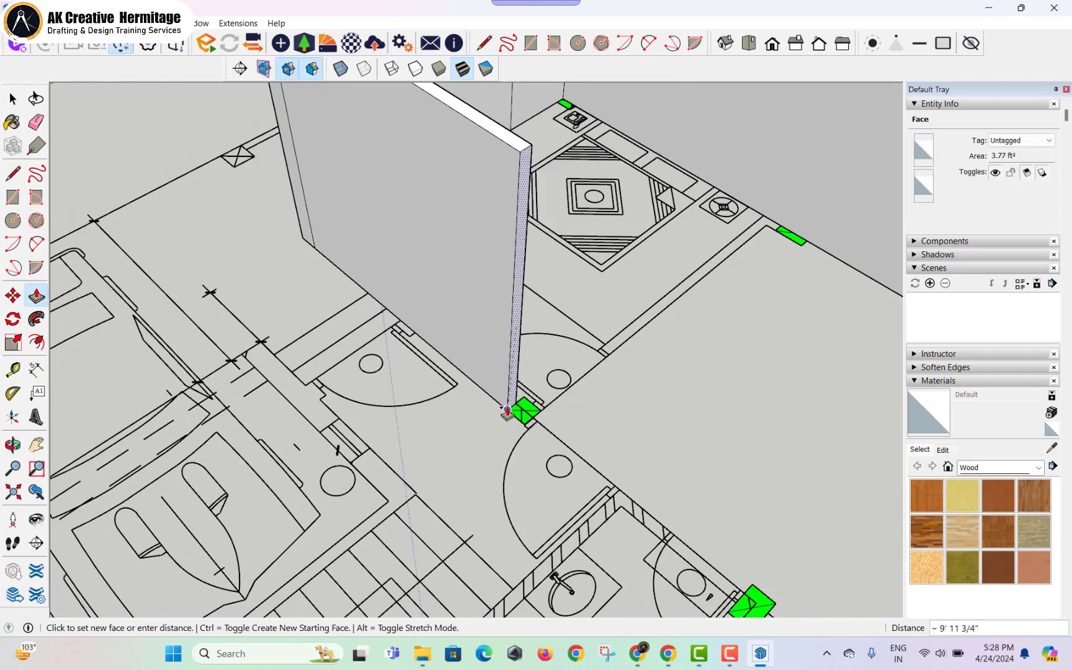
{"action": "left_click", "coordinate": [509, 406]}
{"action": "left_click", "coordinate": [509, 404]}
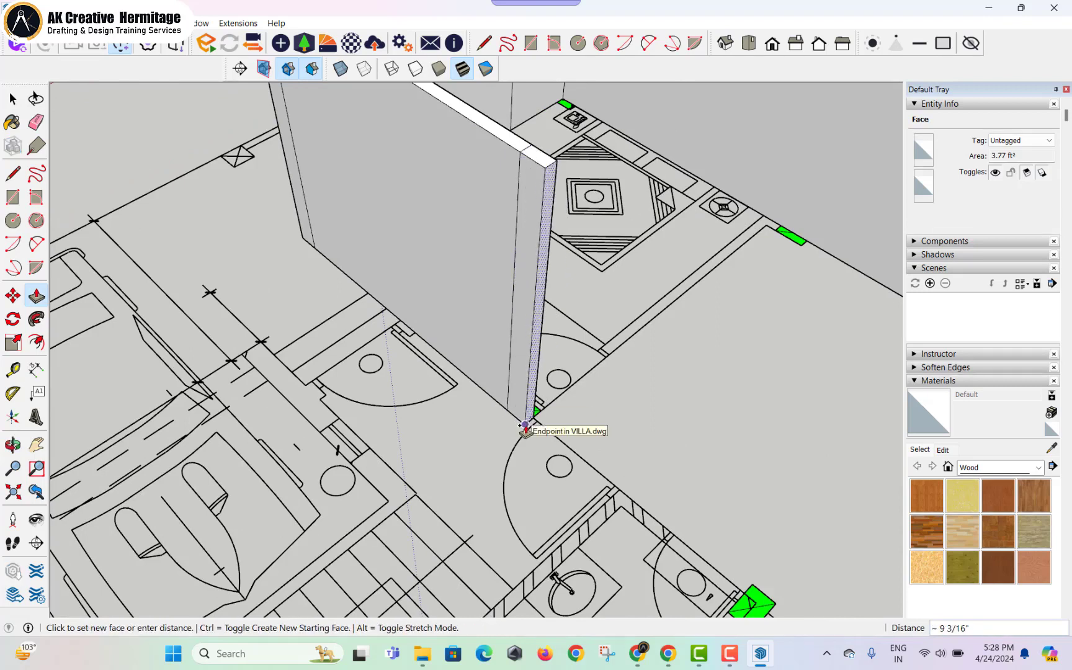
{"action": "left_click", "coordinate": [524, 427]}
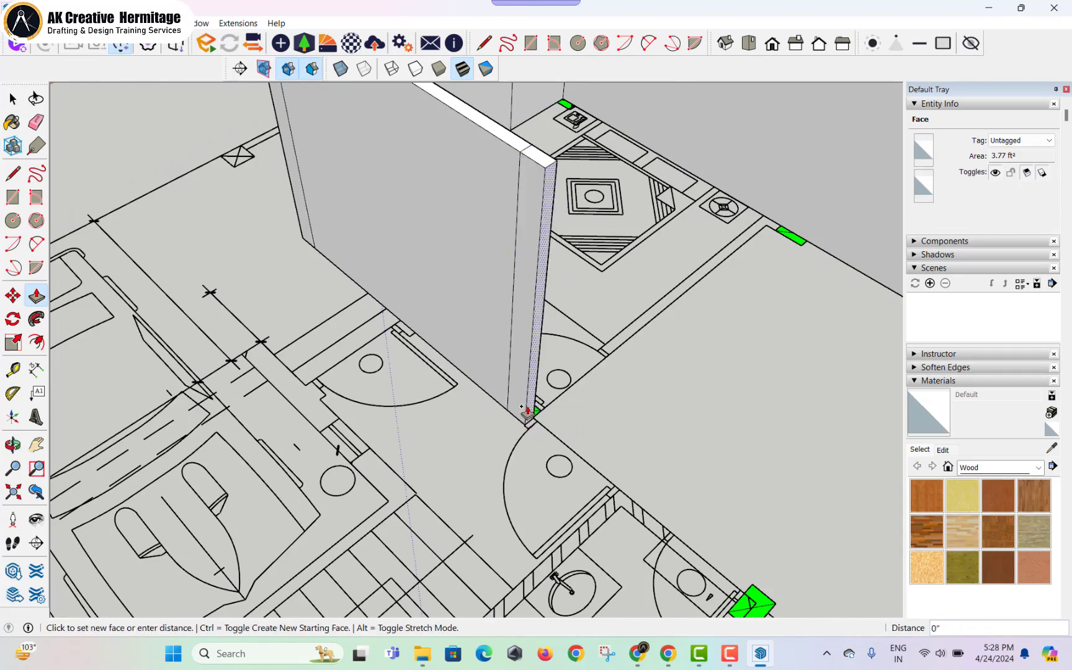
{"action": "left_click", "coordinate": [613, 485]}
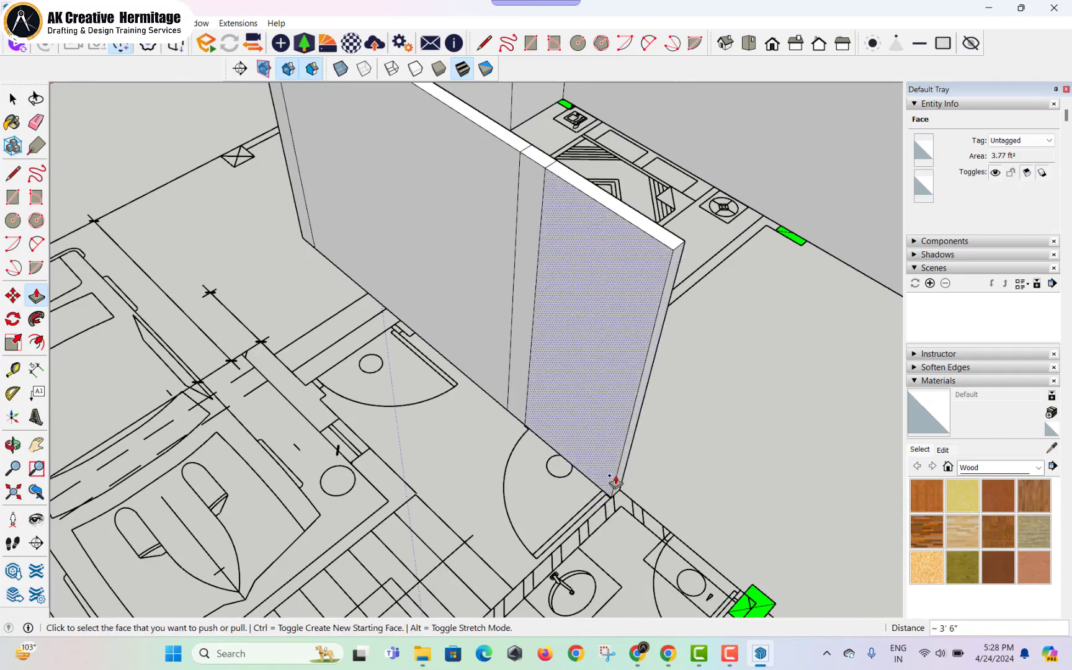
- Extend the front bedroom's inner side wall past the door opening, across the end of the hatched toilet partition
{"action": "left_click", "coordinate": [618, 494]}
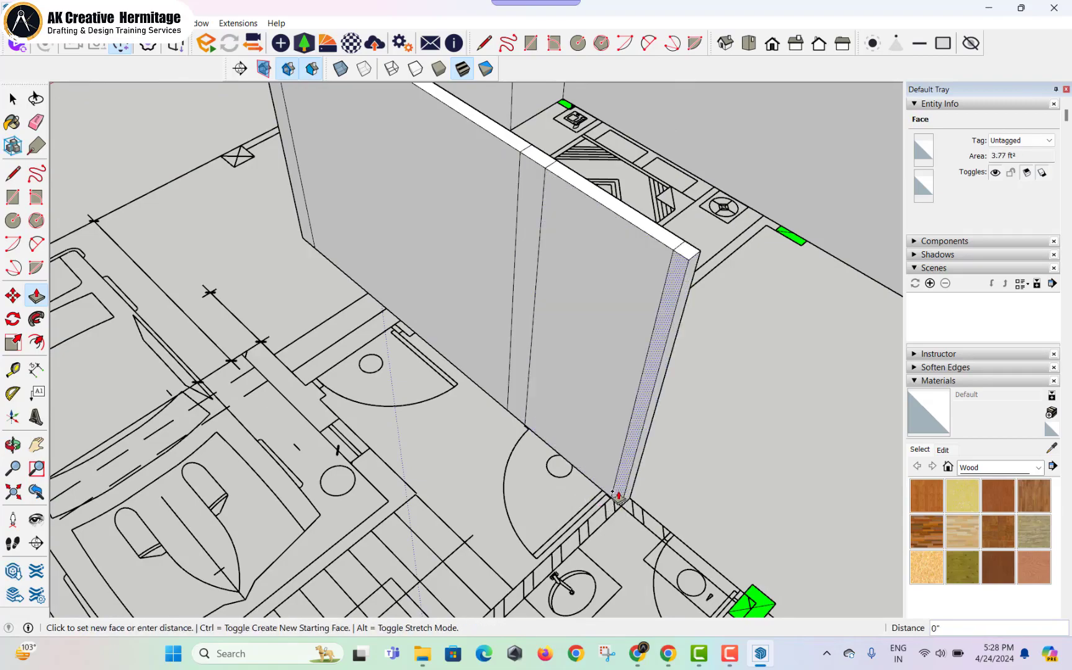
- Try to pull a partition wall about 9' 10 1/2" between the stairs and toilet, continuing across the hatched corner at its end
{"action": "scroll", "coordinate": [581, 530], "scroll_direction": "down", "scroll_amount": 2}
{"action": "middle_click_drag", "start_coordinate": [576, 531], "coordinate": [596, 322]}
{"action": "middle_click_drag", "start_coordinate": [546, 405], "coordinate": [610, 405]}
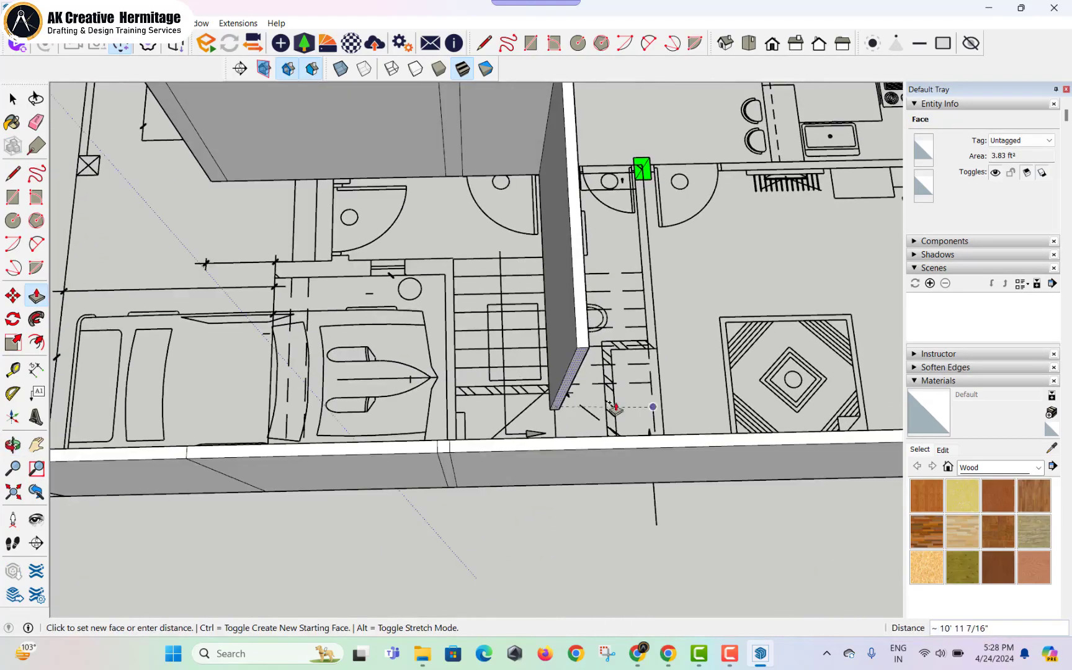
{"action": "middle_click_drag", "start_coordinate": [583, 368], "coordinate": [865, 397]}
{"action": "scroll", "coordinate": [575, 318], "scroll_direction": "up", "scroll_amount": 4}
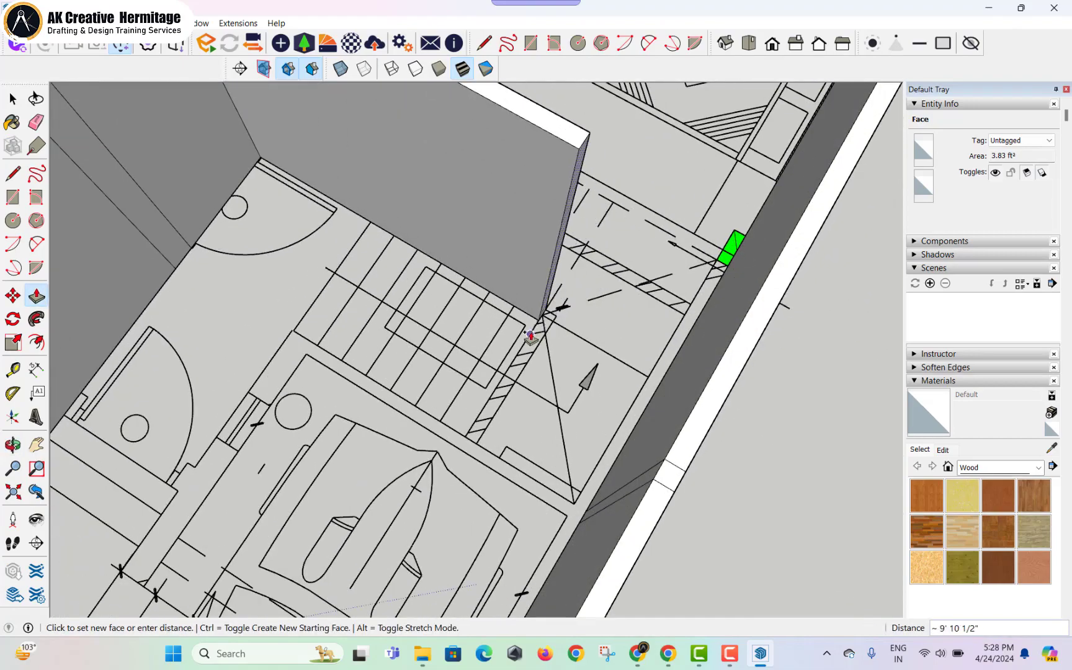
{"action": "left_click", "coordinate": [530, 336]}
{"action": "middle_click_drag", "start_coordinate": [530, 335], "coordinate": [504, 287]}
{"action": "scroll", "coordinate": [509, 264], "scroll_direction": "up", "scroll_amount": 3}
{"action": "left_click", "coordinate": [492, 265]}
{"action": "scroll", "coordinate": [504, 287], "scroll_direction": "down", "scroll_amount": 3}
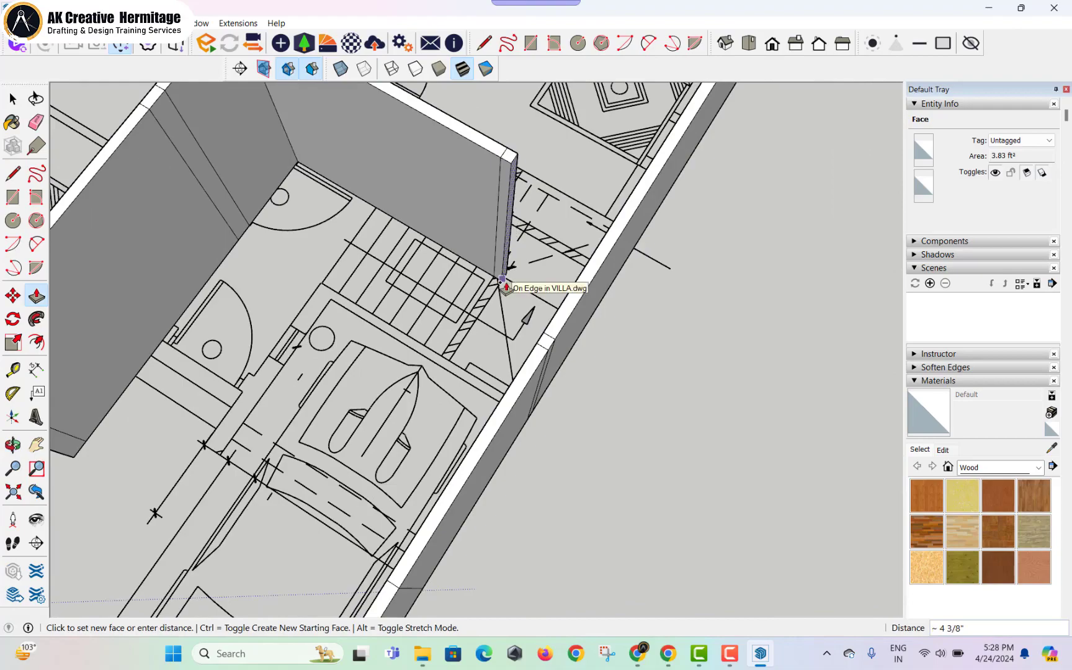
{"action": "left_click", "coordinate": [508, 260]}
{"action": "middle_click_drag", "start_coordinate": [510, 234], "coordinate": [469, 296]}
{"action": "key", "text": "ctrl+z"}
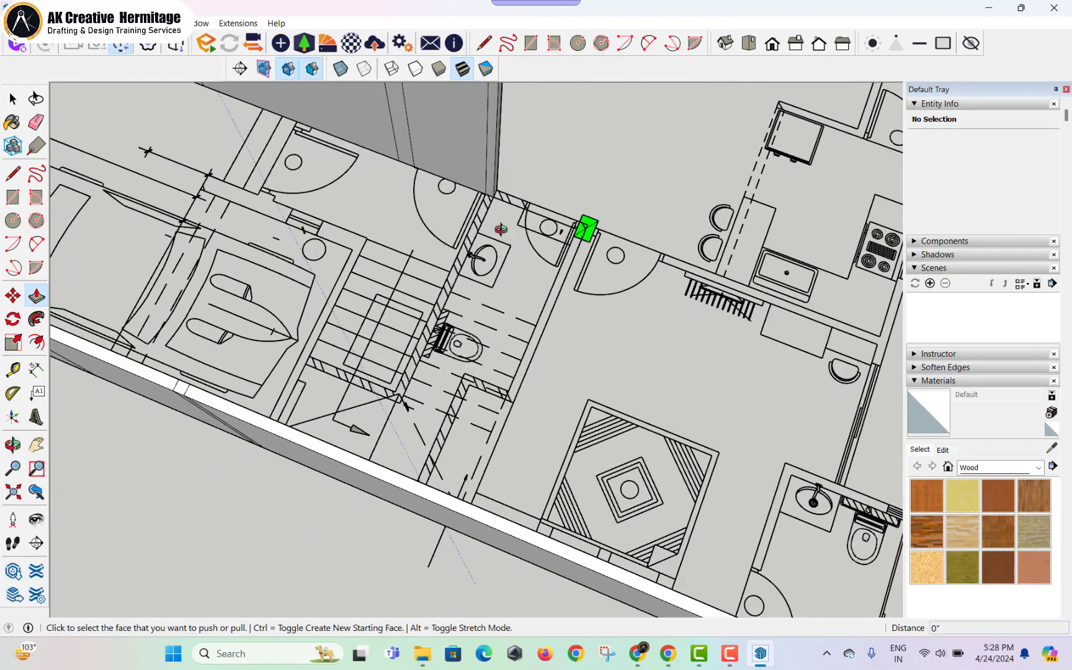
- Extend the inner side wall about 4' 4 7/16" past the toilet door to the next column, and continue it across that column
{"action": "middle_click_drag", "start_coordinate": [500, 229], "coordinate": [474, 267]}
{"action": "scroll", "coordinate": [441, 196], "scroll_direction": "up", "scroll_amount": 2}
{"action": "left_click", "coordinate": [438, 182]}
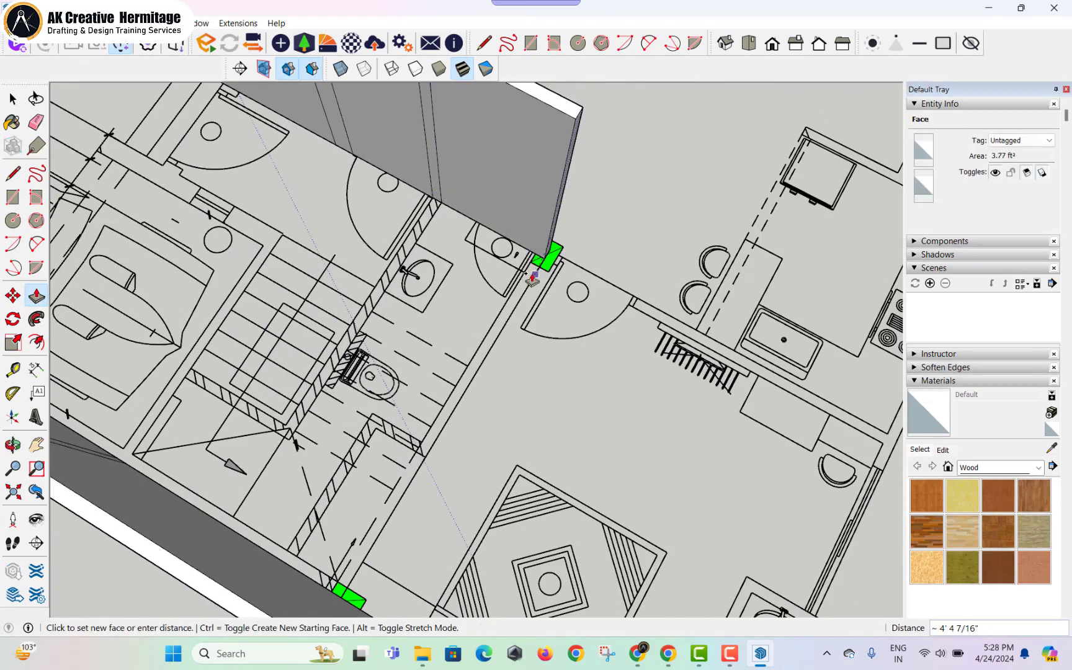
{"action": "left_click", "coordinate": [536, 239]}
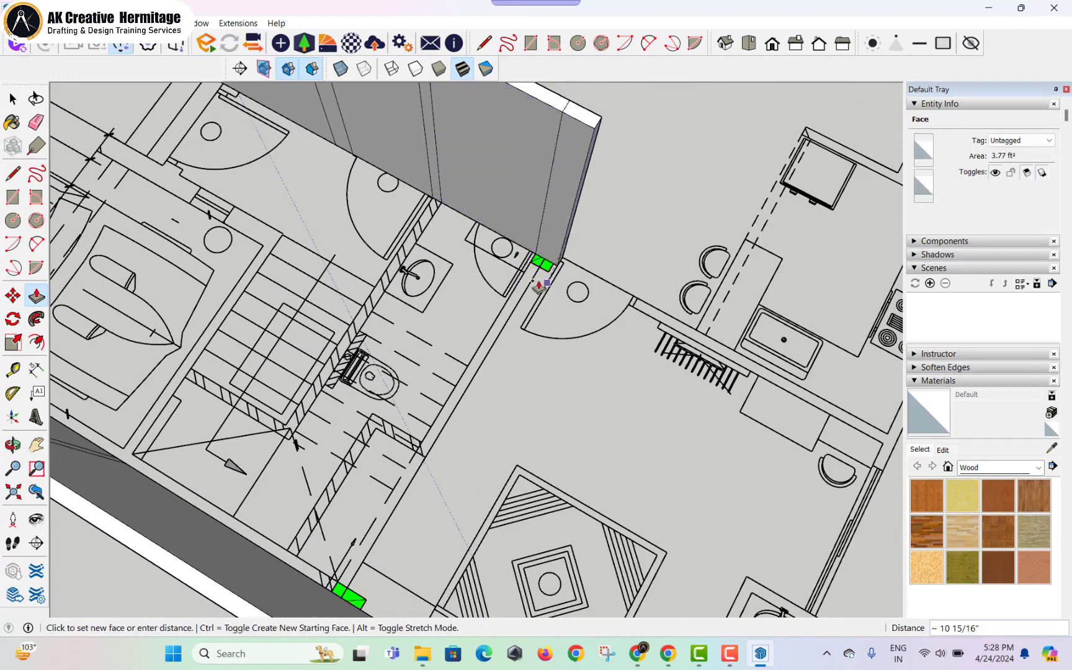
{"action": "left_click", "coordinate": [544, 249]}
- Pull a perpendicular wall about 13' 9" from the column end, along the toilet, to the opposite outer wall
{"action": "left_click", "coordinate": [548, 230]}
{"action": "scroll", "coordinate": [548, 230], "scroll_direction": "down", "scroll_amount": 3}
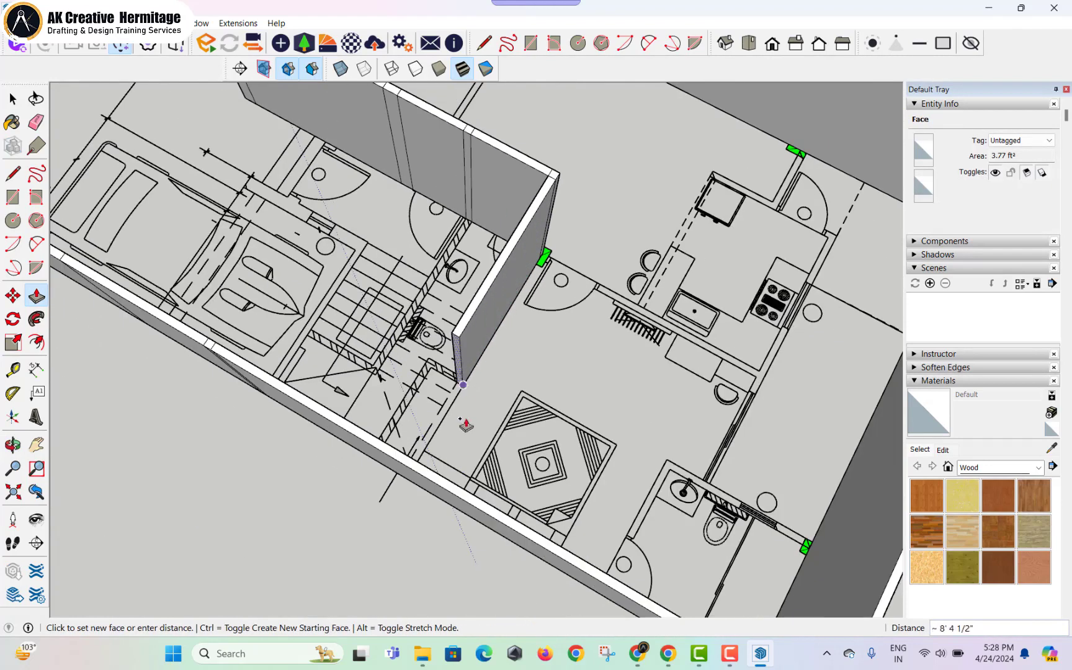
{"action": "left_click", "coordinate": [415, 469]}
- Place a horizontal guide 7' above the base of the front bedroom's front wall
{"action": "middle_click_drag", "start_coordinate": [637, 342], "coordinate": [327, 369]}
{"action": "scroll", "coordinate": [298, 353], "scroll_direction": "up", "scroll_amount": 1}
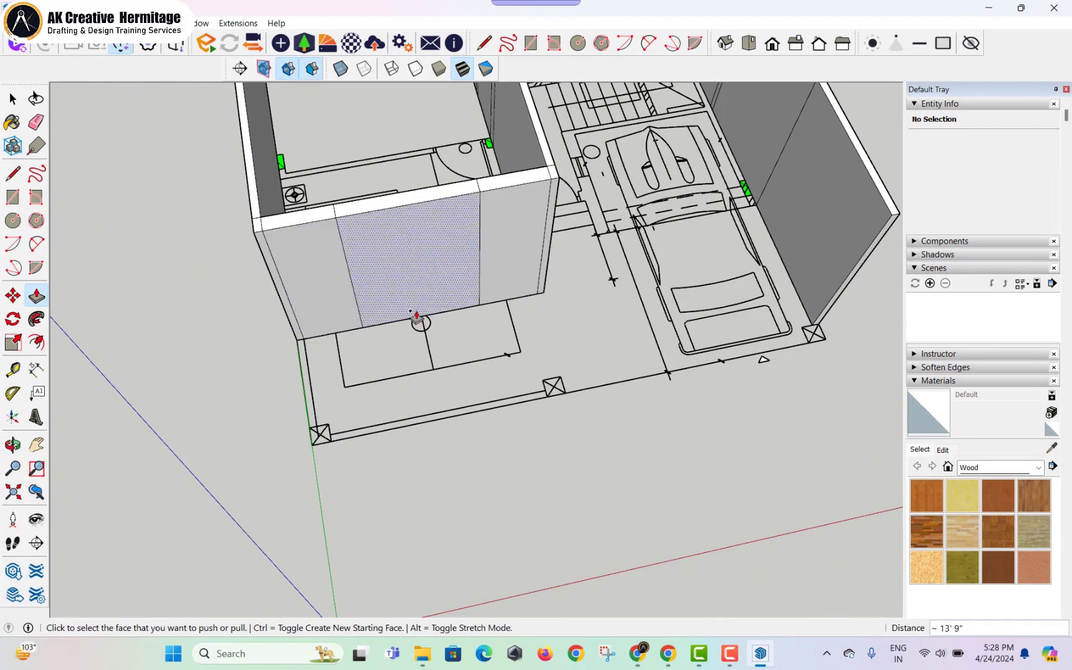
{"action": "middle_click_drag", "start_coordinate": [414, 317], "coordinate": [428, 269]}
{"action": "scroll", "coordinate": [428, 376], "scroll_direction": "up", "scroll_amount": 1}
{"action": "key", "text": "space"}
{"action": "scroll", "coordinate": [428, 376], "scroll_direction": "up", "scroll_amount": 2}
{"action": "key", "text": "t"}
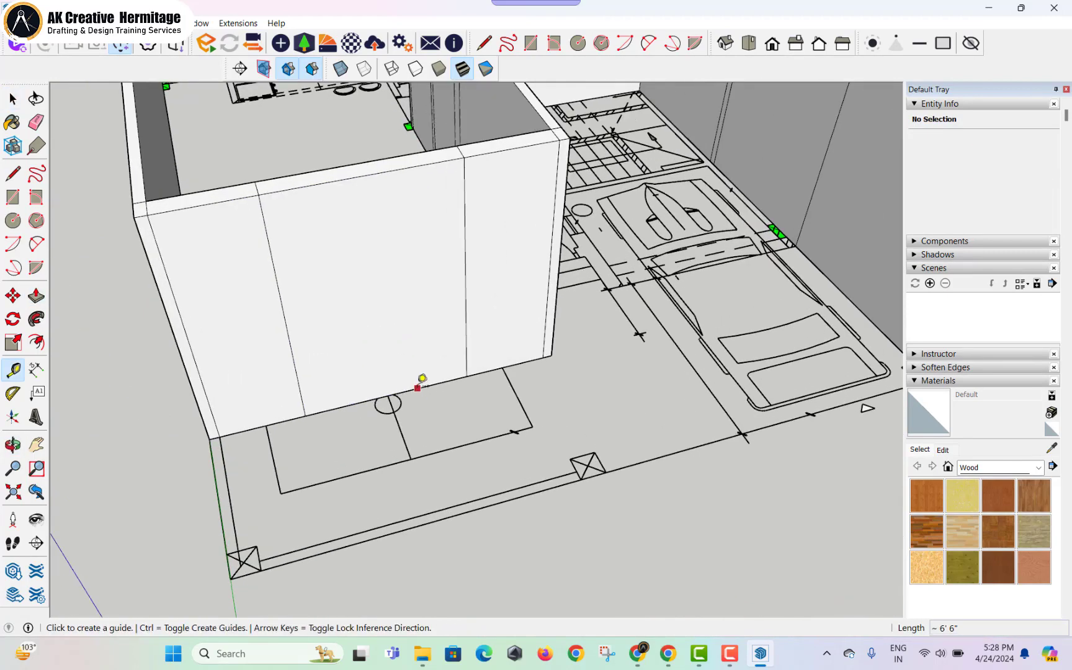
{"action": "key", "text": "space"}
{"action": "left_click", "coordinate": [14, 370]}
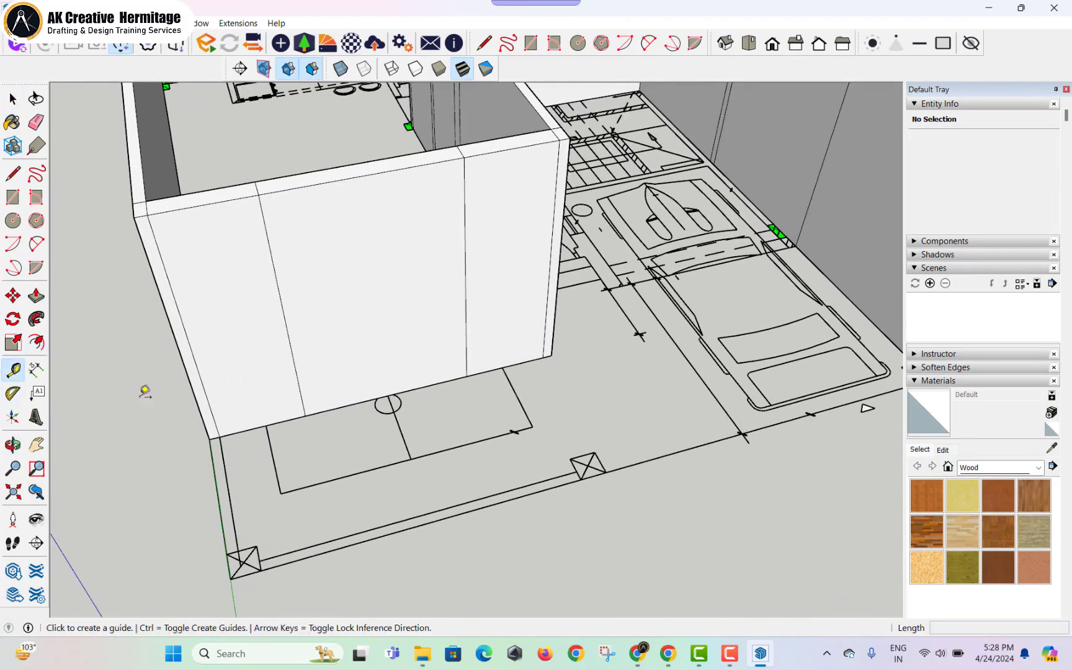
{"action": "left_click", "coordinate": [425, 386]}
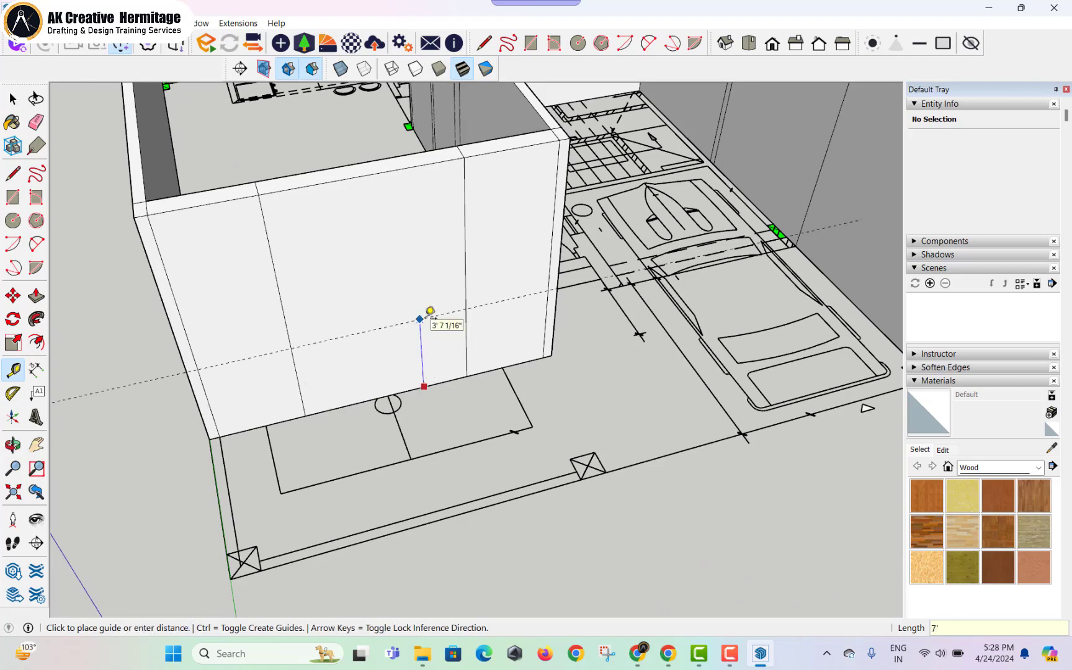
{"action": "key", "text": "space"}
- Draw a rectangle on the front wall between the two vertical division lines, from the guide down to the wall base
{"action": "key", "text": "r"}
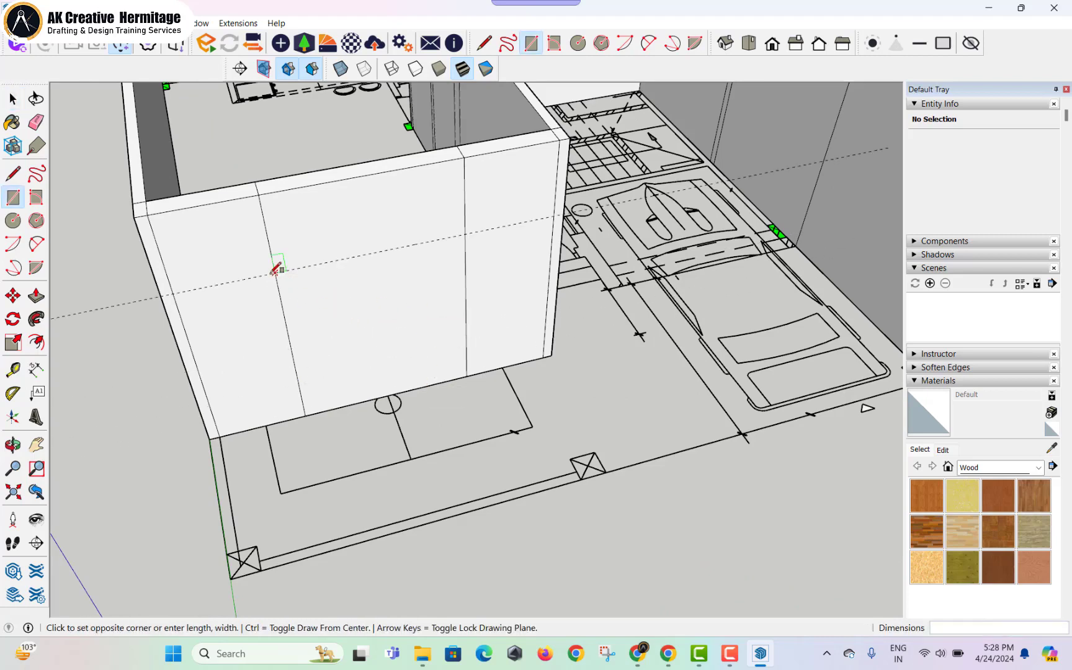
{"action": "key", "text": "space"}
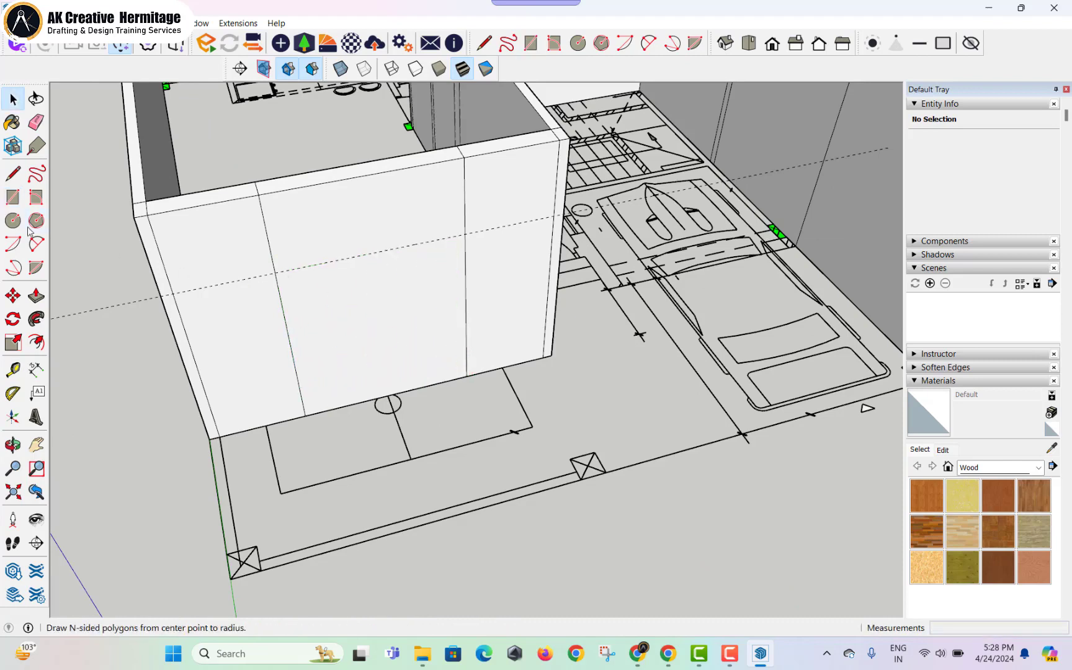
{"action": "left_click", "coordinate": [274, 272]}
{"action": "left_click", "coordinate": [467, 375]}
{"action": "key", "text": "space"}
- Push the rectangle about 9" through the front wall to cut the opening
{"action": "left_click", "coordinate": [402, 316]}
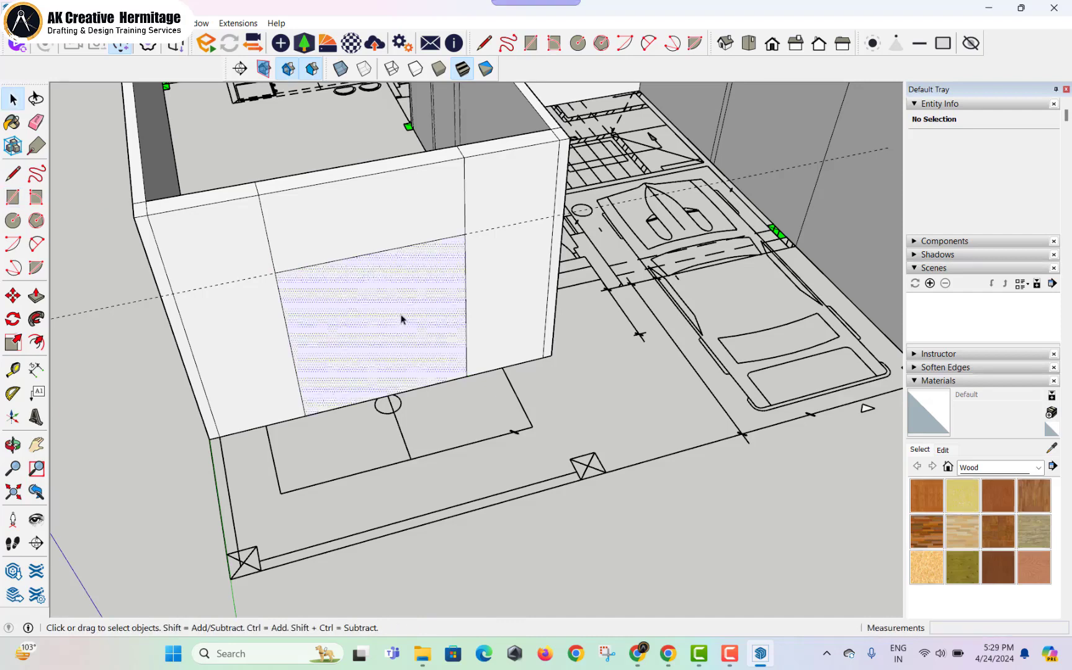
{"action": "scroll", "coordinate": [402, 316], "scroll_direction": "up", "scroll_amount": 3}
{"action": "key", "text": "p"}
{"action": "left_click", "coordinate": [397, 312]}
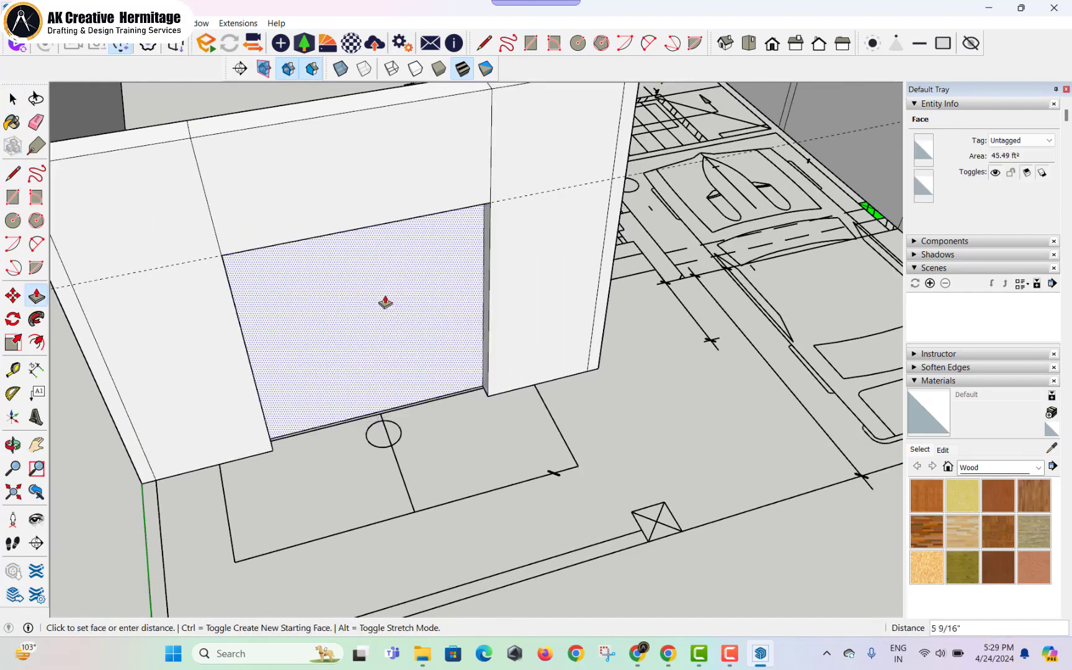
{"action": "left_click", "coordinate": [380, 296]}
{"action": "scroll", "coordinate": [431, 317], "scroll_direction": "down", "scroll_amount": 3}
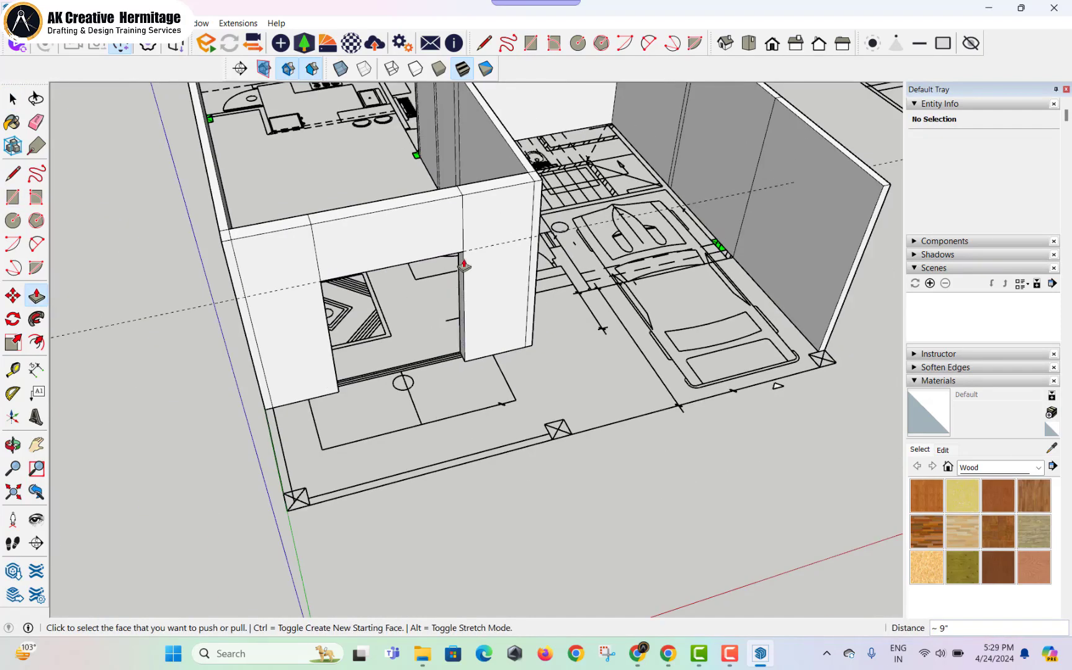
- Erase the guide and the leftover vertical edges above the front wall's opening
{"action": "key", "text": "e"}
{"action": "left_click_drag", "start_coordinate": [304, 241], "coordinate": [304, 241]}
{"action": "scroll", "coordinate": [301, 223], "scroll_direction": "up", "scroll_amount": 2}
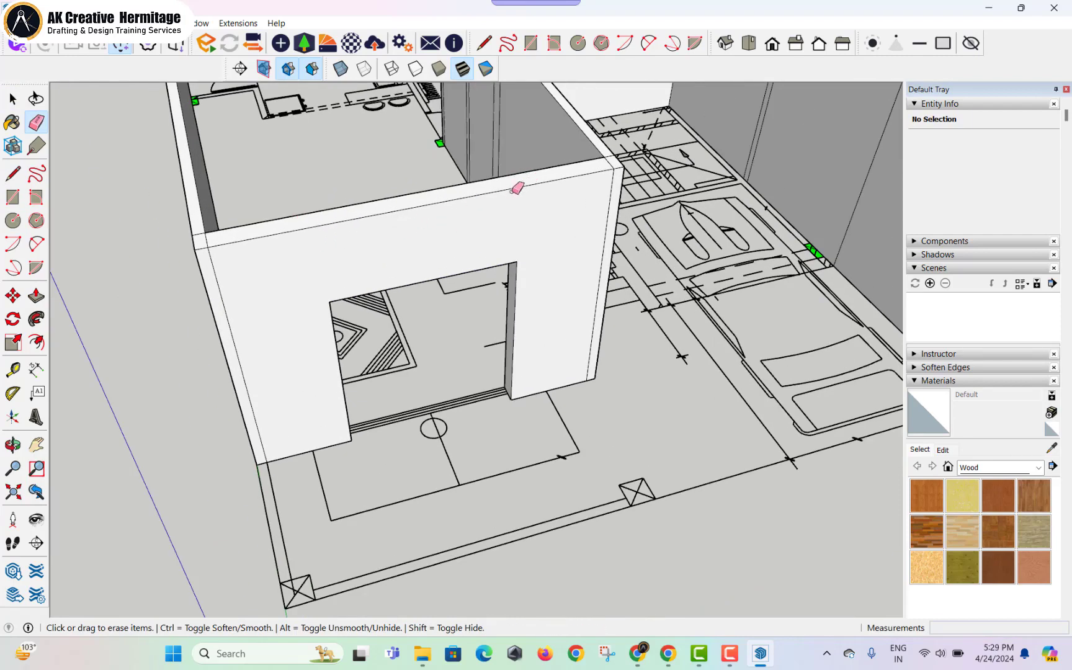
{"action": "scroll", "coordinate": [518, 187], "scroll_direction": "down", "scroll_amount": 2}
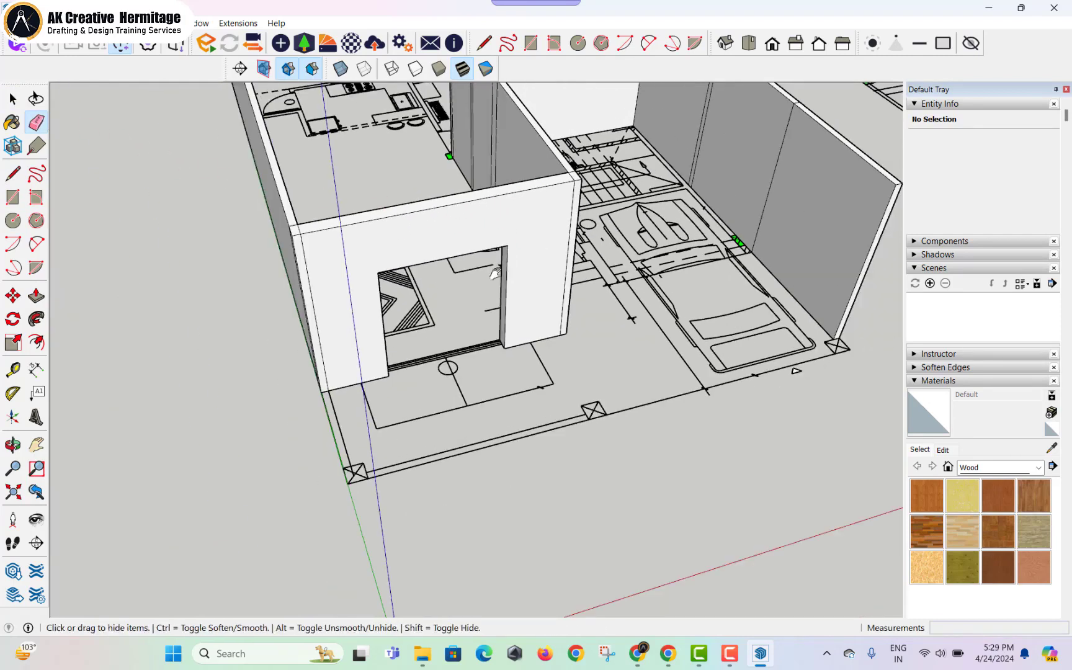
- Place a horizontal guide 7' above the base of the inner side wall at the door beside the toilet
{"action": "middle_click_drag", "start_coordinate": [495, 273], "coordinate": [371, 354]}
{"action": "scroll", "coordinate": [289, 345], "scroll_direction": "up", "scroll_amount": 3}
{"action": "scroll", "coordinate": [411, 335], "scroll_direction": "up", "scroll_amount": 2}
{"action": "key", "text": "space"}
{"action": "key", "text": "t"}
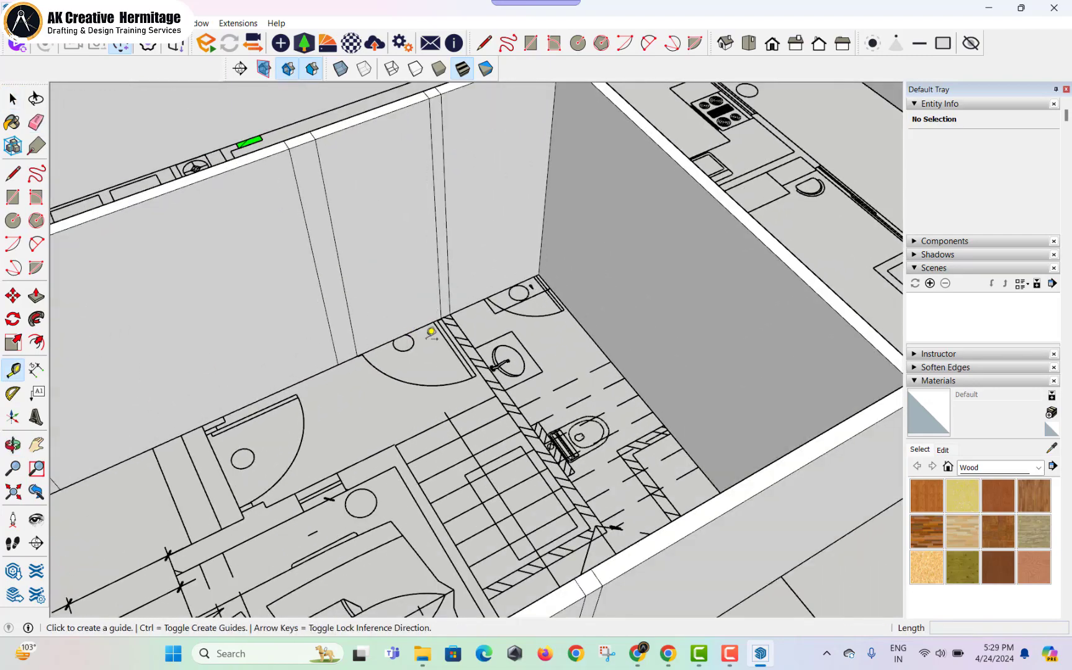
{"action": "left_click", "coordinate": [423, 322]}
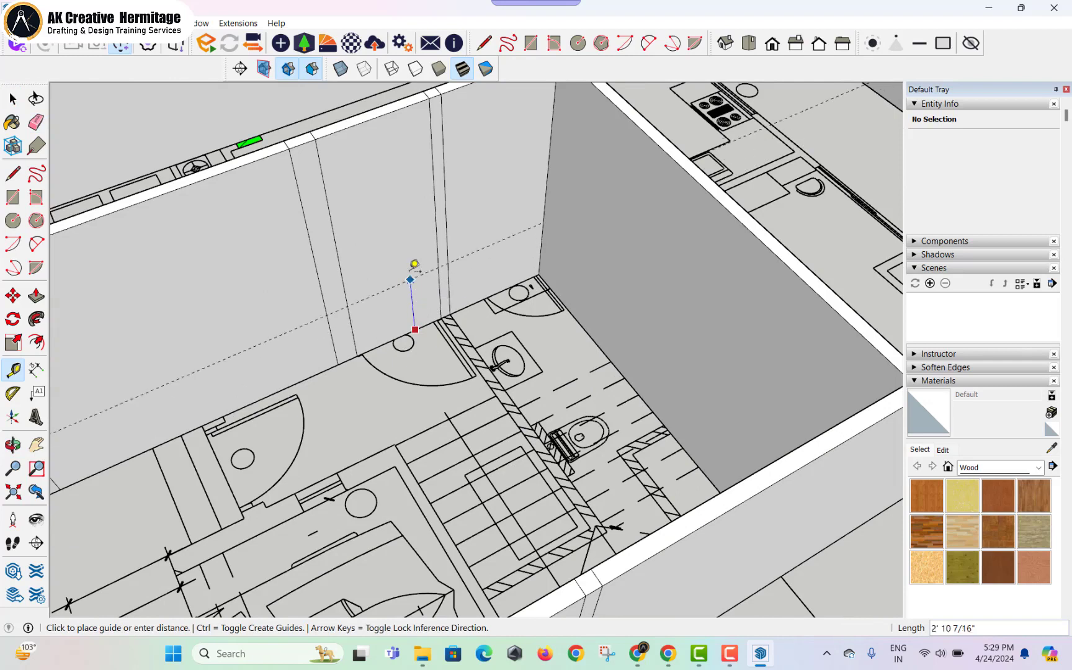
{"action": "key", "text": "Escape"}
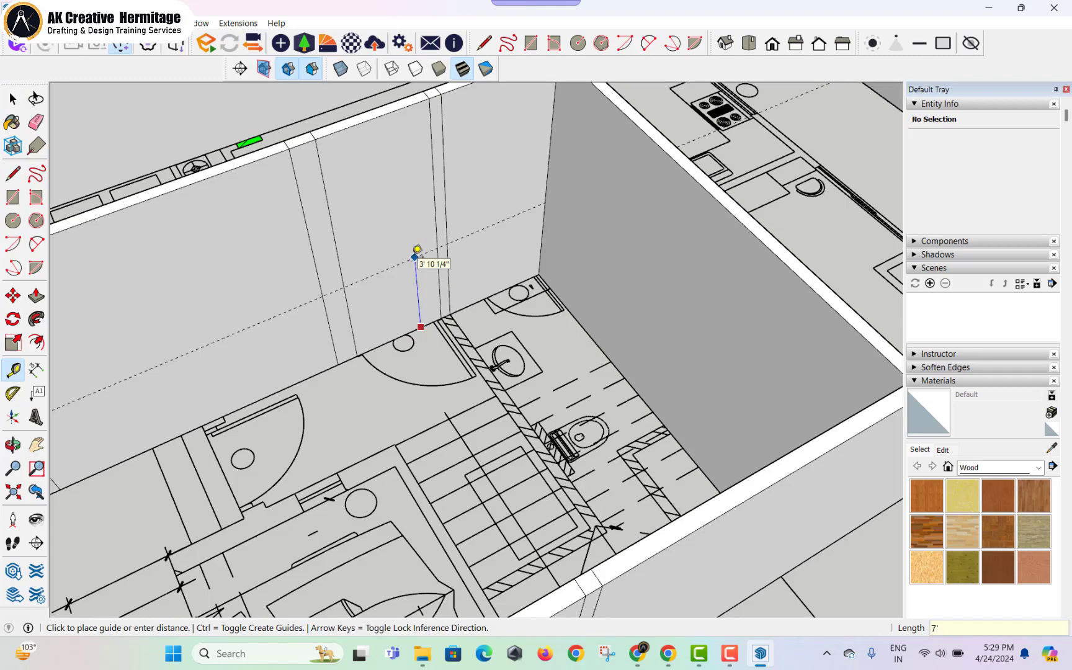
{"action": "key", "text": "space"}
- Draw a line along the guide between the two vertical edges of the door section to mark the door head
{"action": "key", "text": "l"}
{"action": "scroll", "coordinate": [326, 218], "scroll_direction": "up", "scroll_amount": 2}
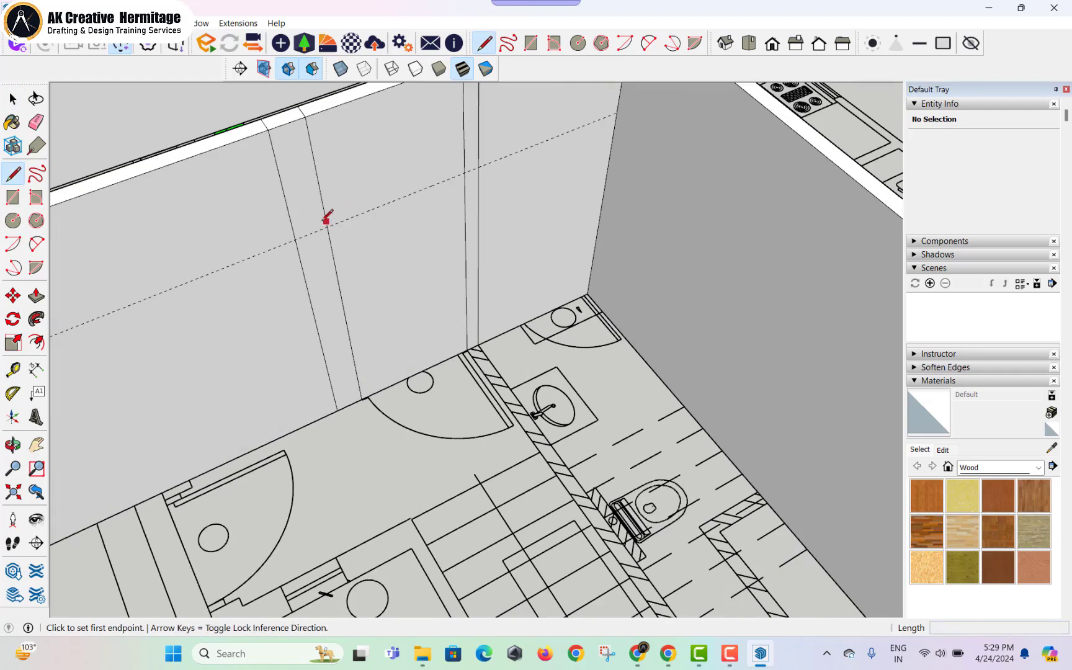
{"action": "left_click", "coordinate": [327, 227]}
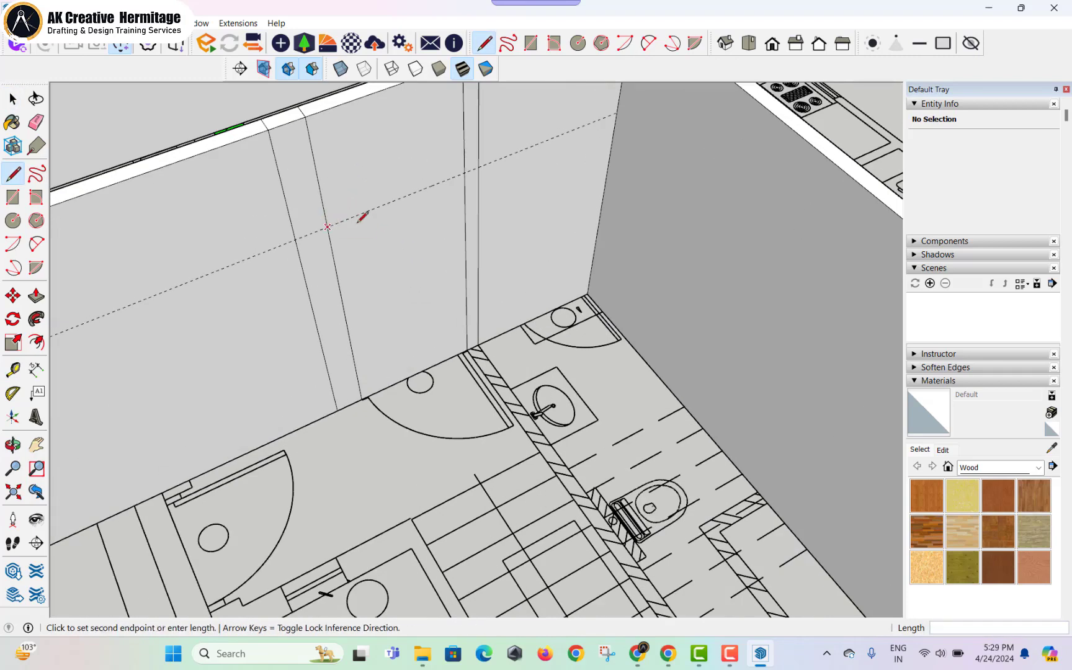
{"action": "left_click", "coordinate": [464, 172]}
{"action": "key", "text": "space"}
- Push the door face about 4 1/2" through the inner side wall to open the doorway
{"action": "key", "text": "p"}
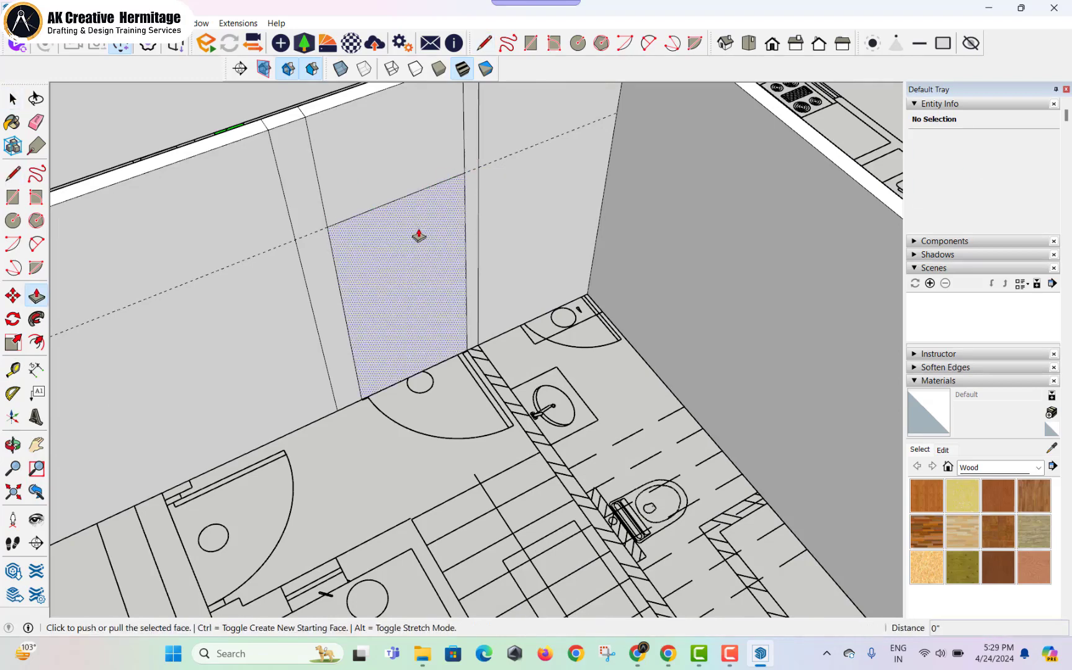
{"action": "left_click", "coordinate": [419, 236]}
{"action": "left_click", "coordinate": [392, 231]}
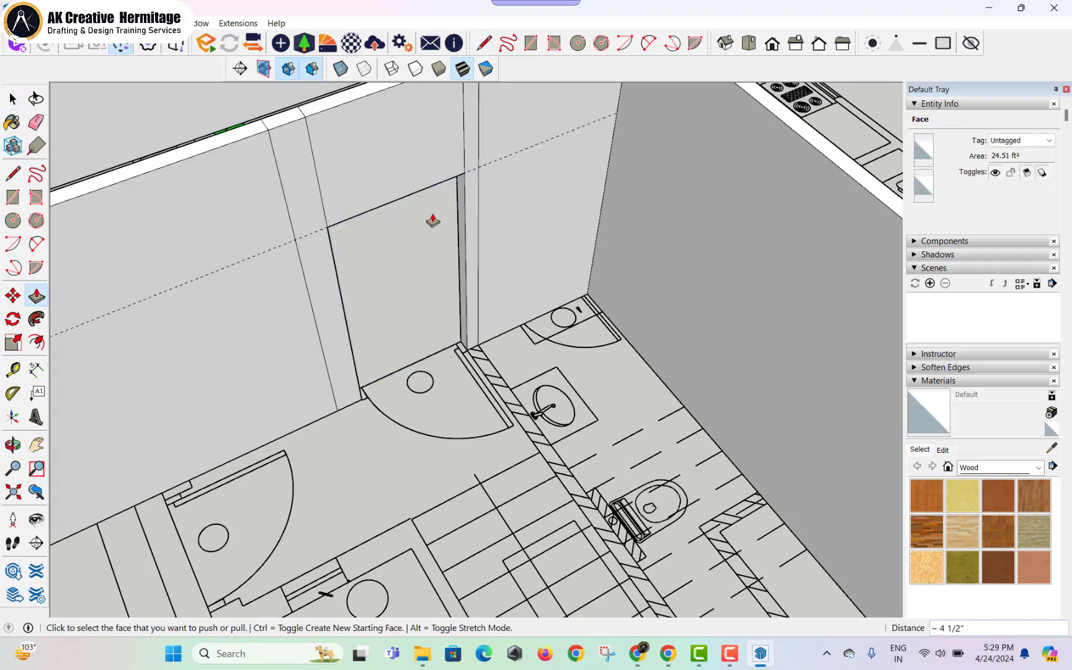
- Erase the guide and the leftover vertical edges around the new doorway
{"action": "scroll", "coordinate": [432, 224], "scroll_direction": "down", "scroll_amount": 3}
{"action": "key", "text": "e"}
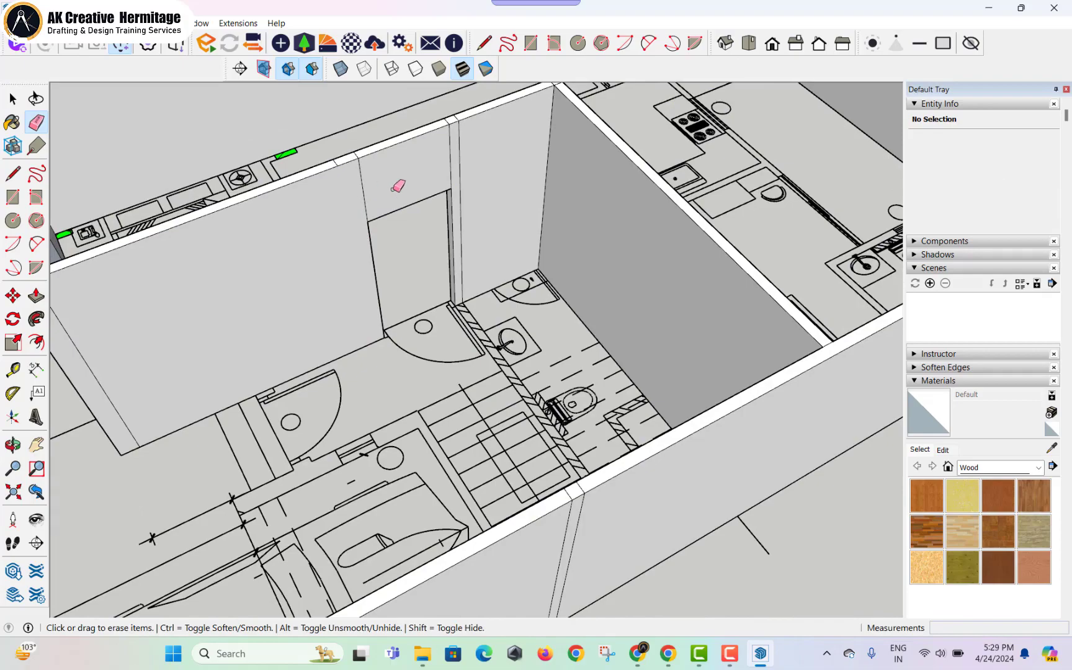
{"action": "scroll", "coordinate": [455, 165], "scroll_direction": "down", "scroll_amount": 3}
- Trace a rectangle over the short wall strip in front of the hall door, from the bedroom side wall to the strip's far end
{"action": "mouse_move", "coordinate": [392, 254]}
{"action": "middle_mouse_down"}
{"action": "mouse_move", "coordinate": [528, 232]}
{"action": "mouse_move", "coordinate": [545, 156]}
{"action": "middle_mouse_up"}
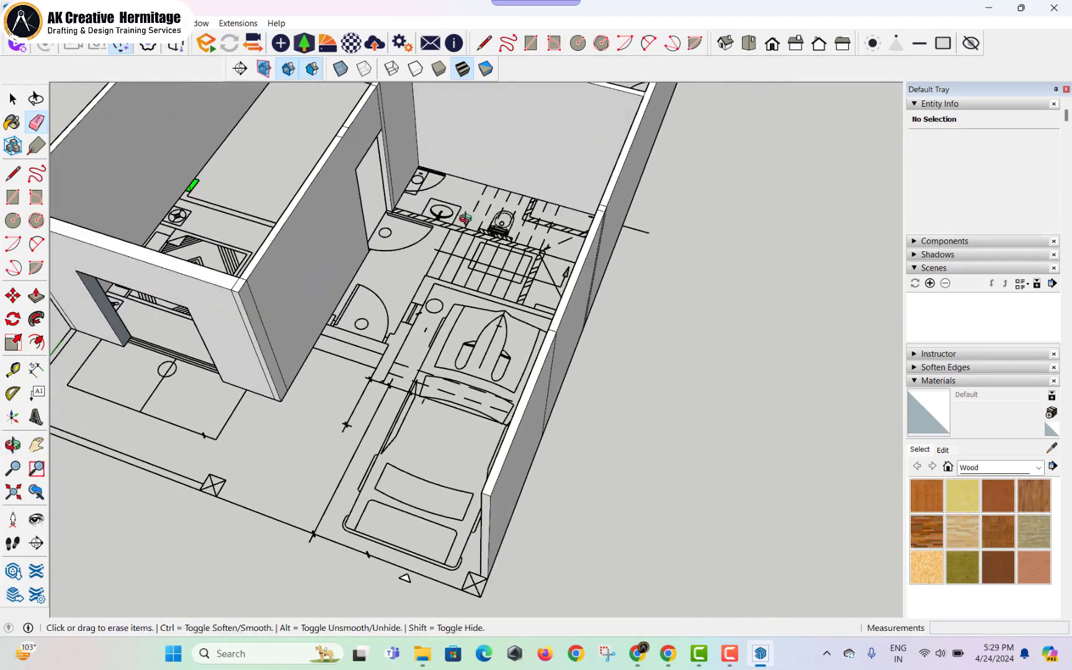
{"action": "mouse_move", "coordinate": [466, 217]}
{"action": "middle_mouse_down"}
{"action": "mouse_move", "coordinate": [493, 200]}
{"action": "mouse_move", "coordinate": [492, 148]}
{"action": "middle_mouse_up"}
{"action": "scroll", "coordinate": [414, 296], "scroll_direction": "up", "scroll_amount": 1}
{"action": "key", "text": "space"}
{"action": "key", "text": "r"}
{"action": "scroll", "coordinate": [385, 333], "scroll_direction": "up", "scroll_amount": 4}
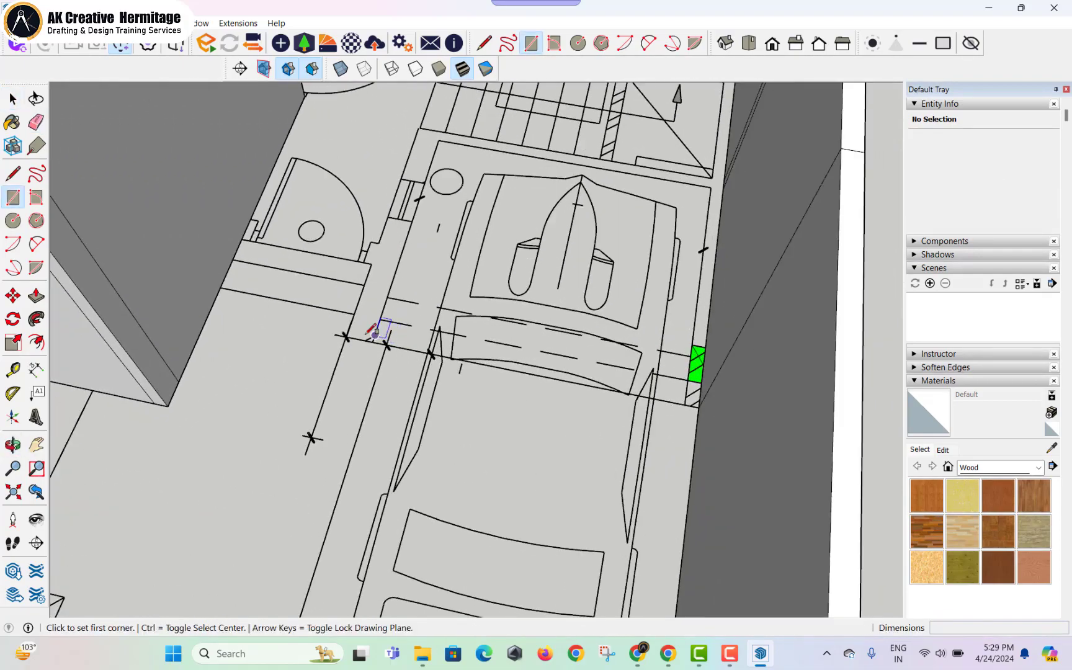
{"action": "left_click", "coordinate": [221, 220]}
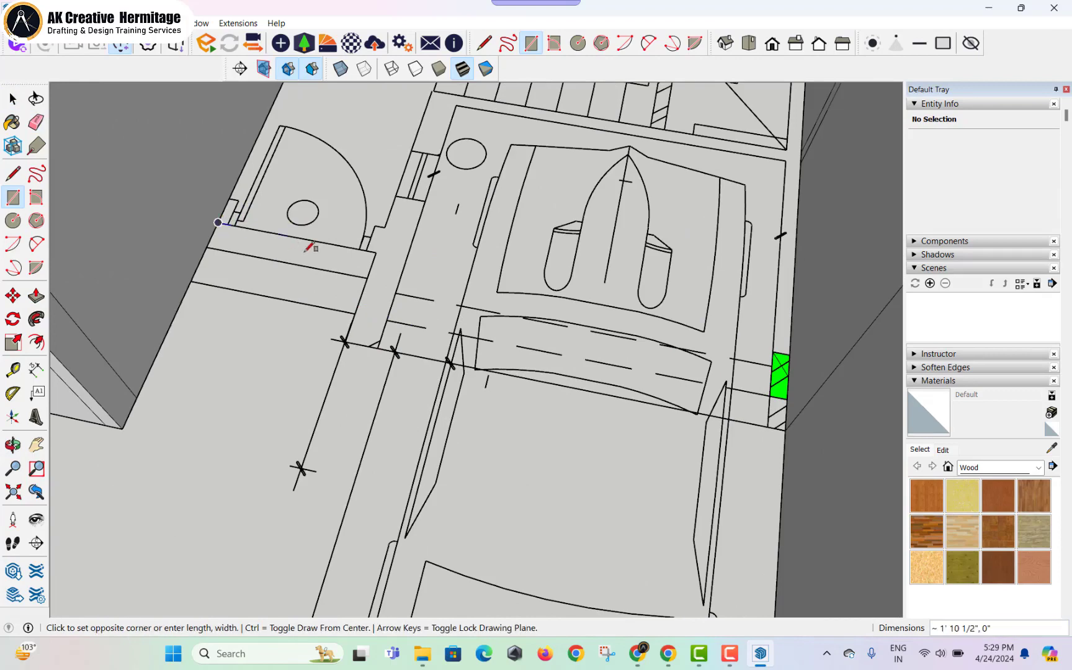
{"action": "left_click", "coordinate": [367, 277]}
{"action": "key", "text": "space"}
- Pull the traced wall strip up 10' to match the height of the existing walls
{"action": "key", "text": "p"}
{"action": "left_click", "coordinate": [341, 267]}
{"action": "scroll", "coordinate": [309, 235], "scroll_direction": "down", "scroll_amount": 2}
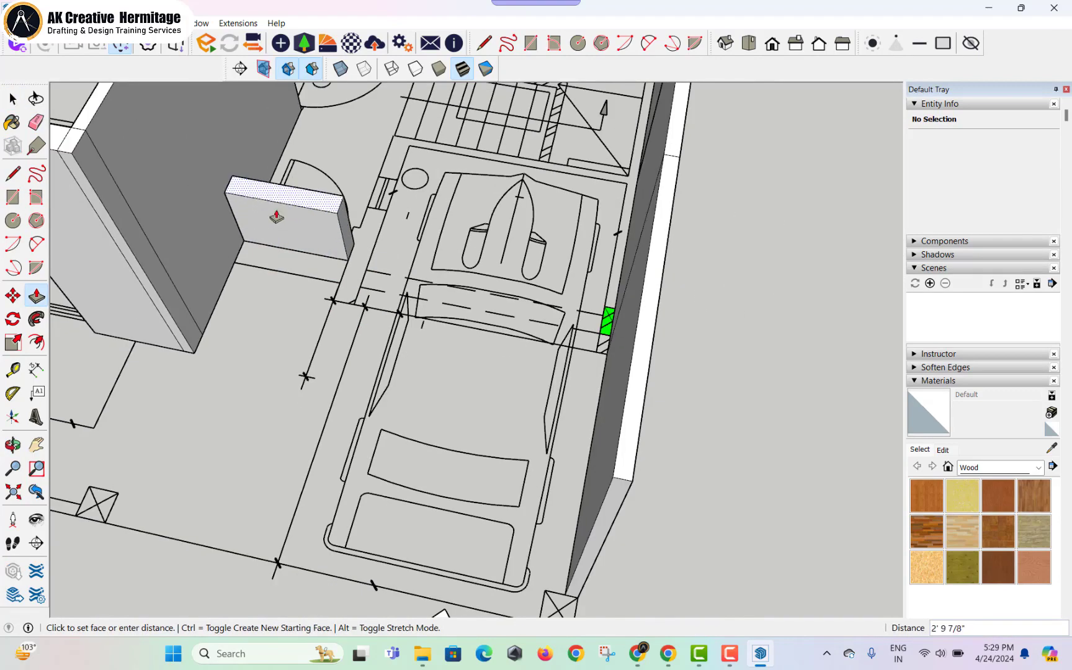
{"action": "middle_click_drag", "start_coordinate": [211, 205], "coordinate": [283, 281], "text": "shift"}
{"action": "left_click", "coordinate": [210, 190]}
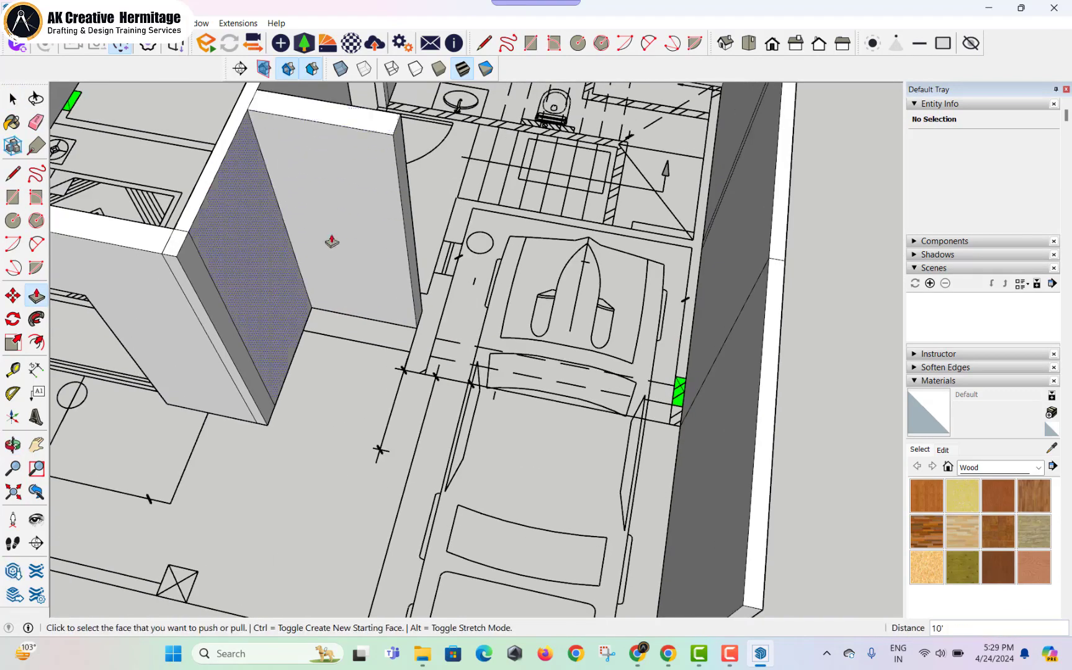
- Extend the short wall's end about 9" to the corner beside the car porch, and pull that end section forward 1' 9"
{"action": "left_click", "coordinate": [420, 296]}
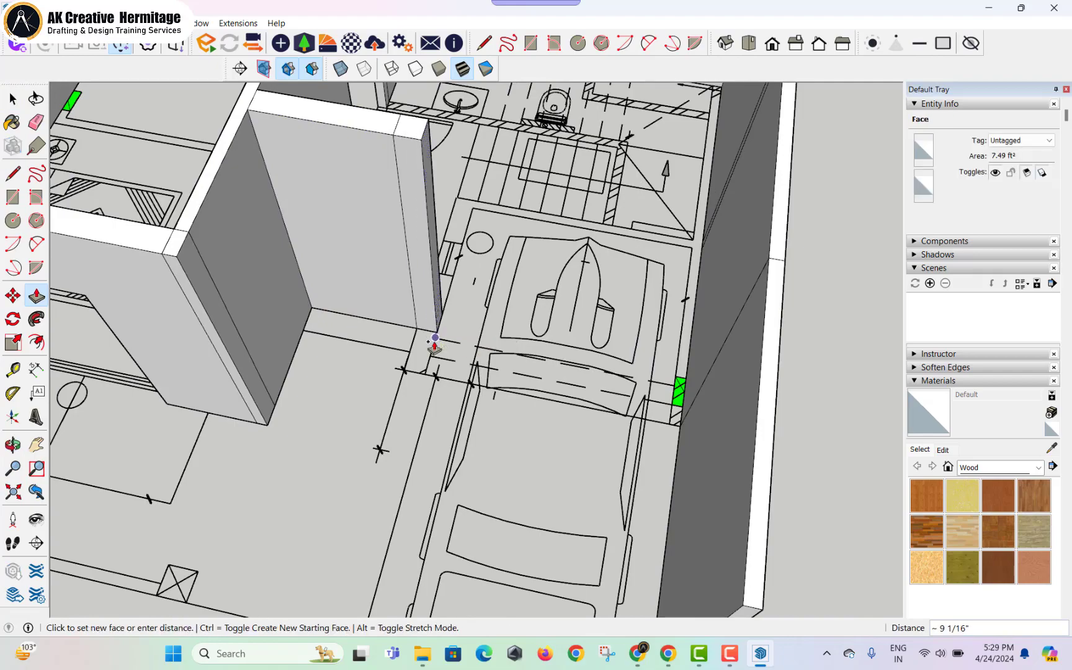
{"action": "left_click", "coordinate": [463, 299]}
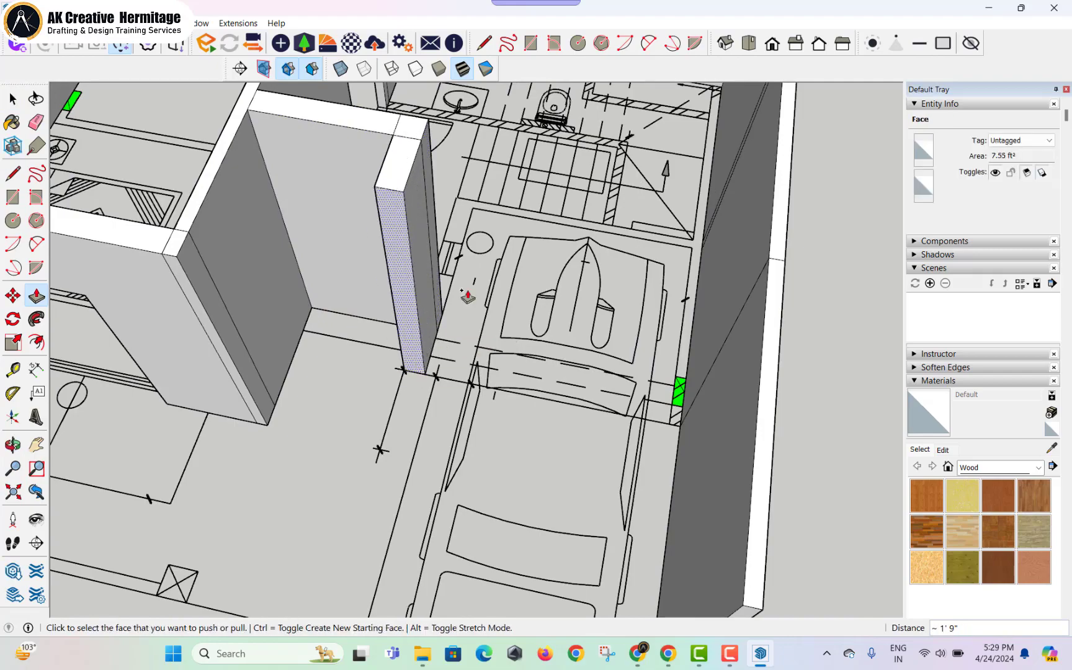
- Pull the face at the short wall's end, beside the hall door, out 1 7/16"
{"action": "middle_click_drag", "start_coordinate": [462, 299], "coordinate": [29, 333]}
{"action": "middle_click_drag", "start_coordinate": [529, 316], "coordinate": [397, 336]}
{"action": "scroll", "coordinate": [300, 340], "scroll_direction": "up", "scroll_amount": 1}
{"action": "left_click", "coordinate": [299, 340]}
{"action": "left_click", "coordinate": [315, 340]}
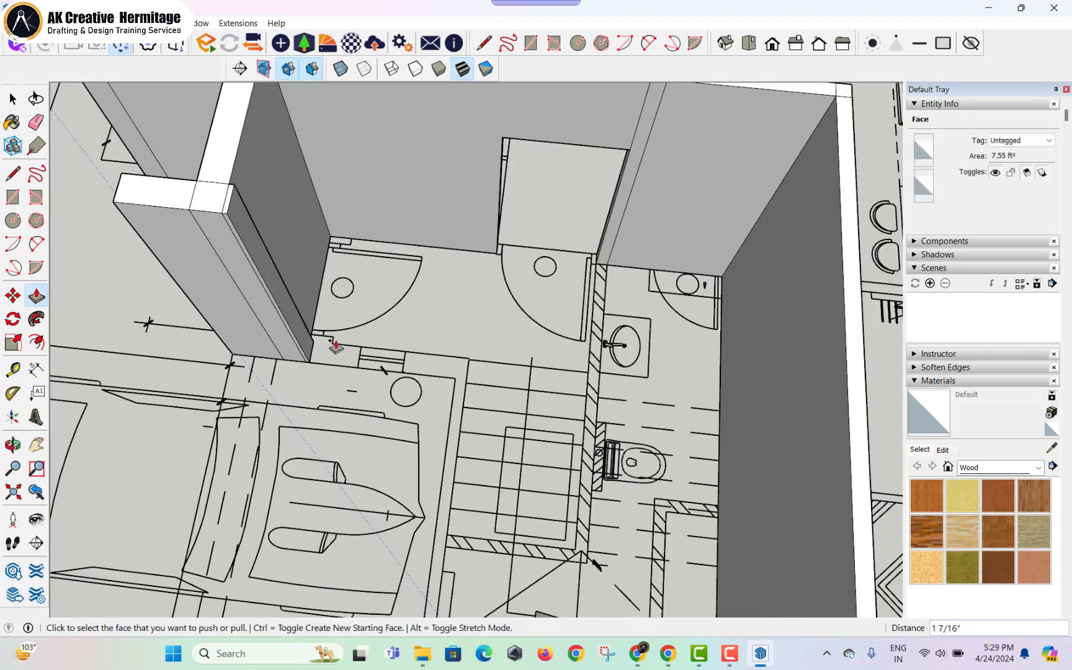
- Extend the short wall's end along the car porch to its inner corner in sections of about 1' 9", 1' 6", 1' 9 3/8" and 4 7/16"
{"action": "scroll", "coordinate": [311, 344], "scroll_direction": "up", "scroll_amount": 1}
{"action": "left_click", "coordinate": [310, 351]}
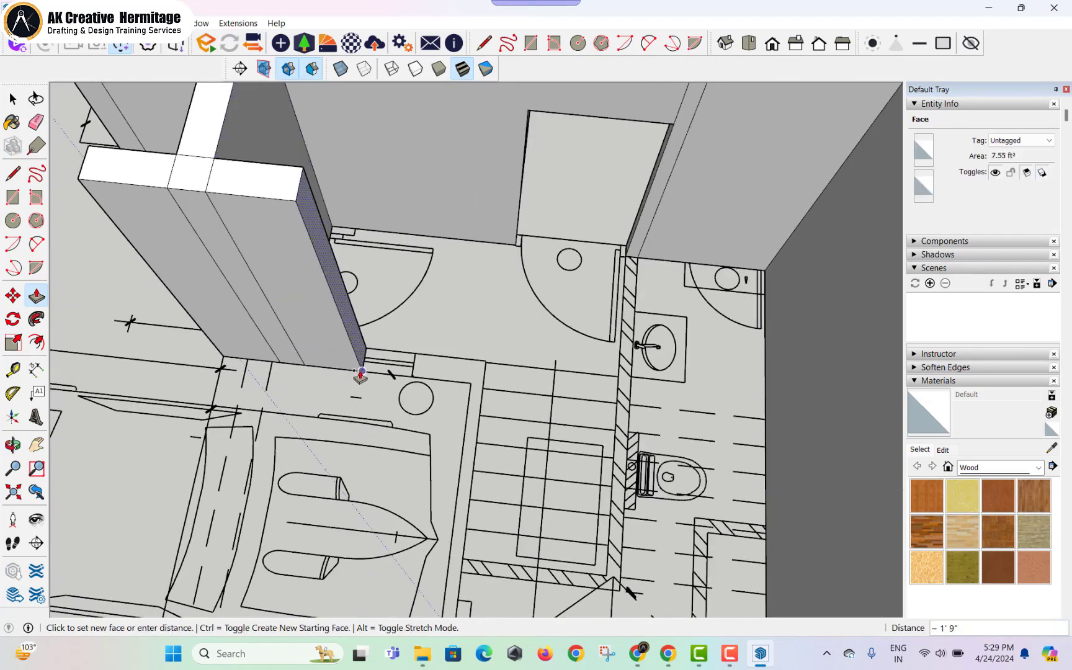
{"action": "left_click", "coordinate": [365, 361]}
{"action": "left_click", "coordinate": [361, 358]}
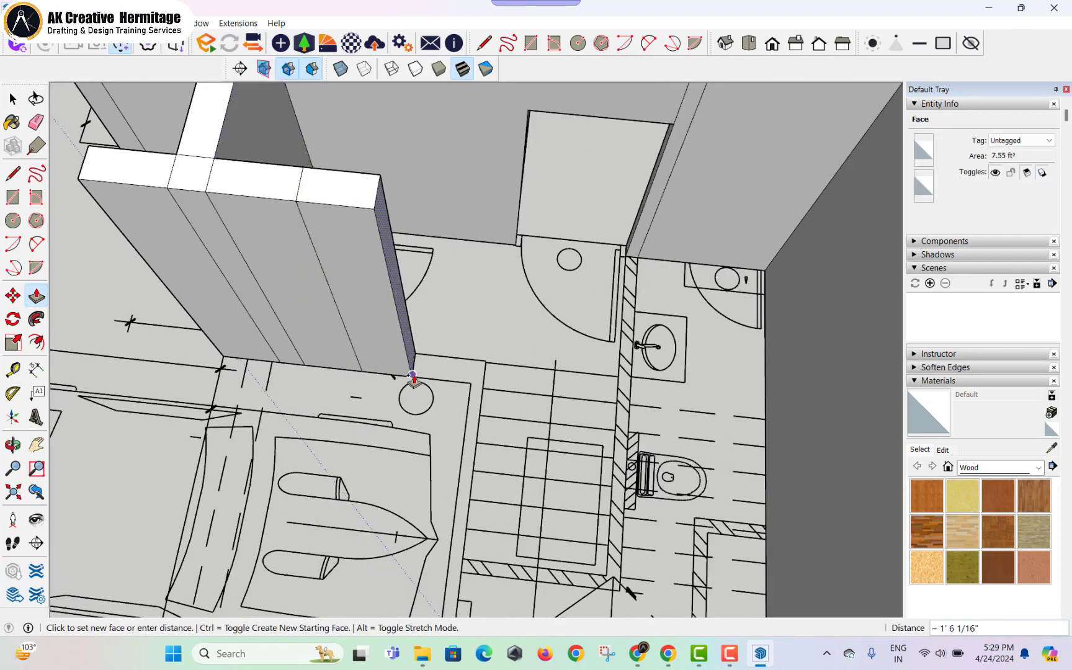
{"action": "middle_click_drag", "start_coordinate": [471, 375], "coordinate": [333, 323]}
{"action": "left_click", "coordinate": [281, 310]}
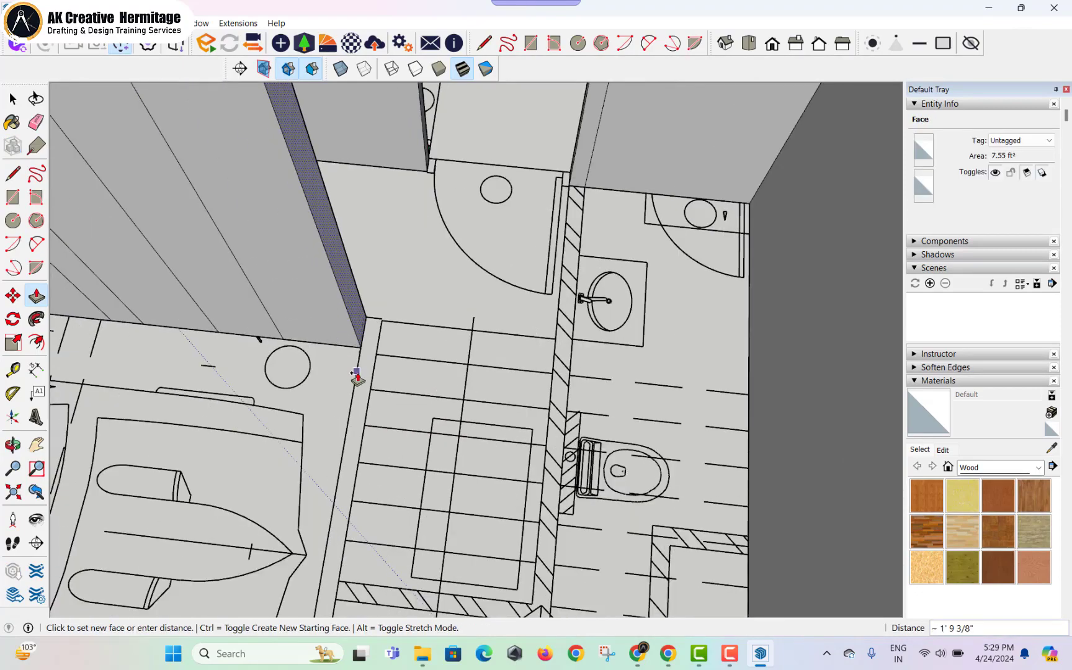
{"action": "left_click", "coordinate": [357, 373]}
{"action": "left_click", "coordinate": [361, 342]}
{"action": "left_click", "coordinate": [371, 350]}
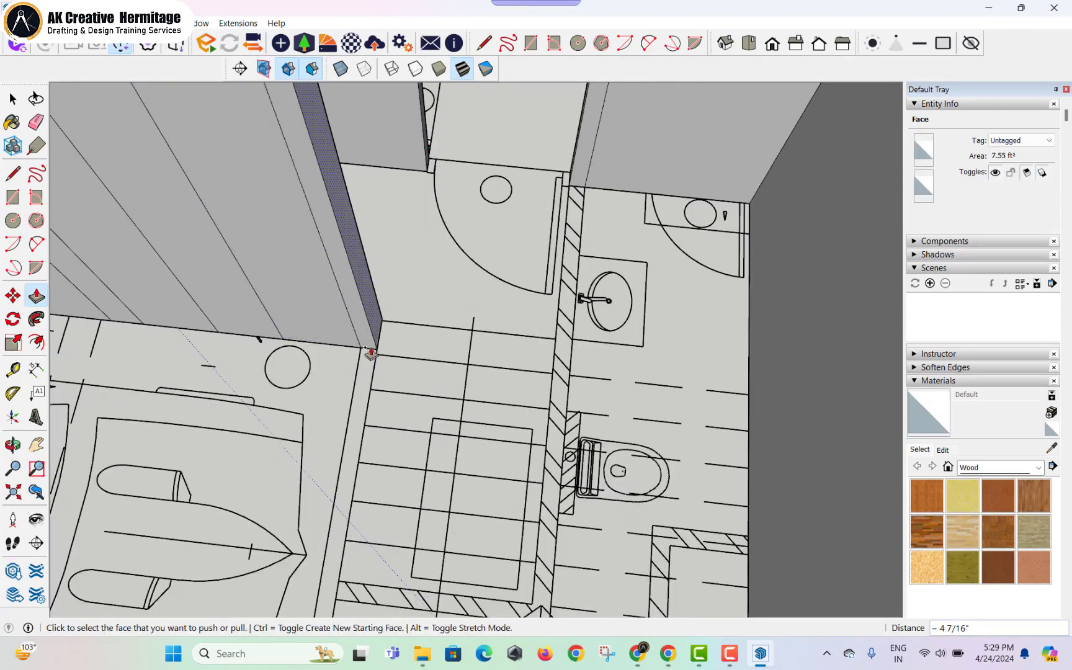
- Pull the side face of the wall's last section about 9' 4 7/16" across the car porch to the outer side wall
{"action": "left_click", "coordinate": [371, 350]}
{"action": "scroll", "coordinate": [351, 367], "scroll_direction": "down", "scroll_amount": 2}
{"action": "scroll", "coordinate": [352, 370], "scroll_direction": "down", "scroll_amount": 3}
{"action": "middle_click_drag", "start_coordinate": [352, 372], "coordinate": [552, 62]}
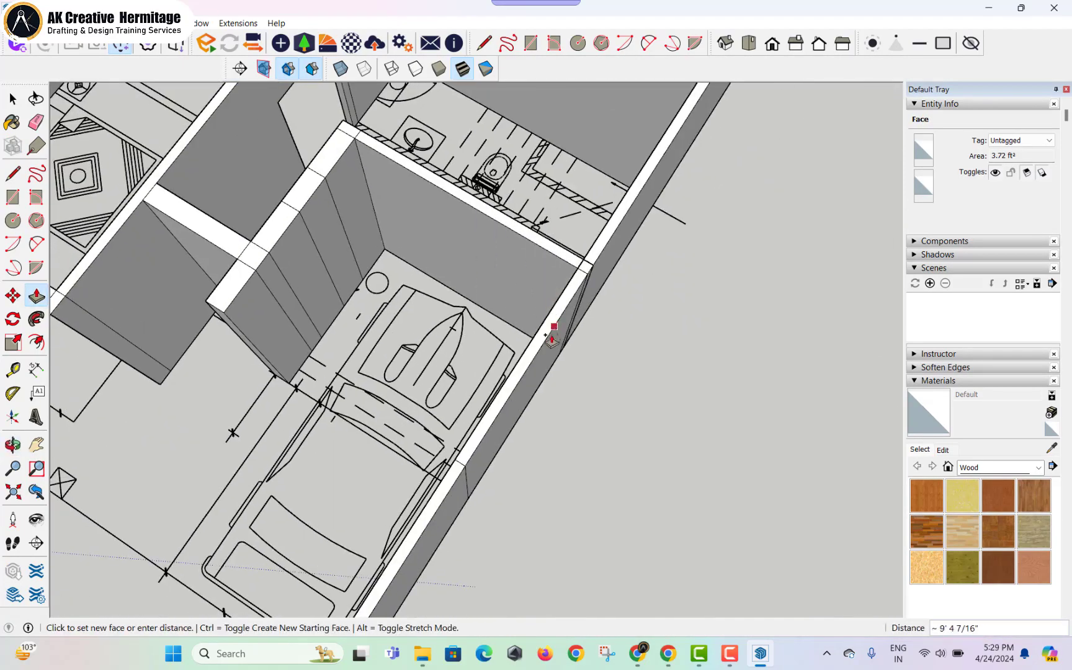
{"action": "left_click", "coordinate": [534, 340]}
- Place a horizontal guide low on the short wall's car porch face and a second guide 4' above it
{"action": "middle_click_drag", "start_coordinate": [478, 364], "coordinate": [390, 246]}
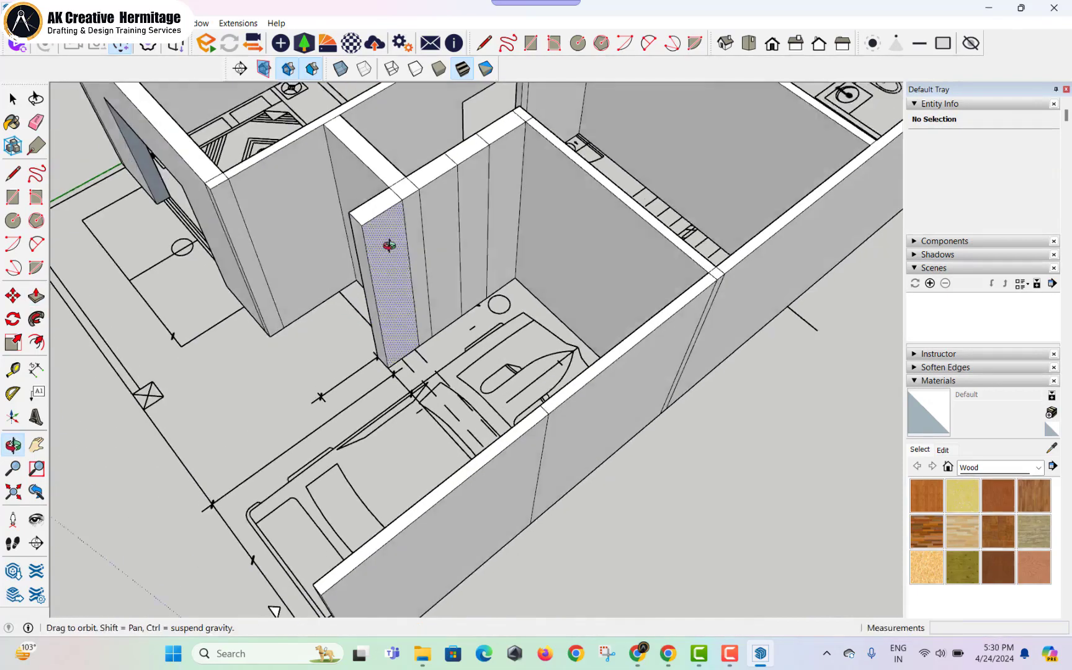
{"action": "scroll", "coordinate": [466, 292], "scroll_direction": "up", "scroll_amount": 3}
{"action": "key", "text": "space"}
{"action": "key", "text": "t"}
{"action": "left_click", "coordinate": [425, 340]}
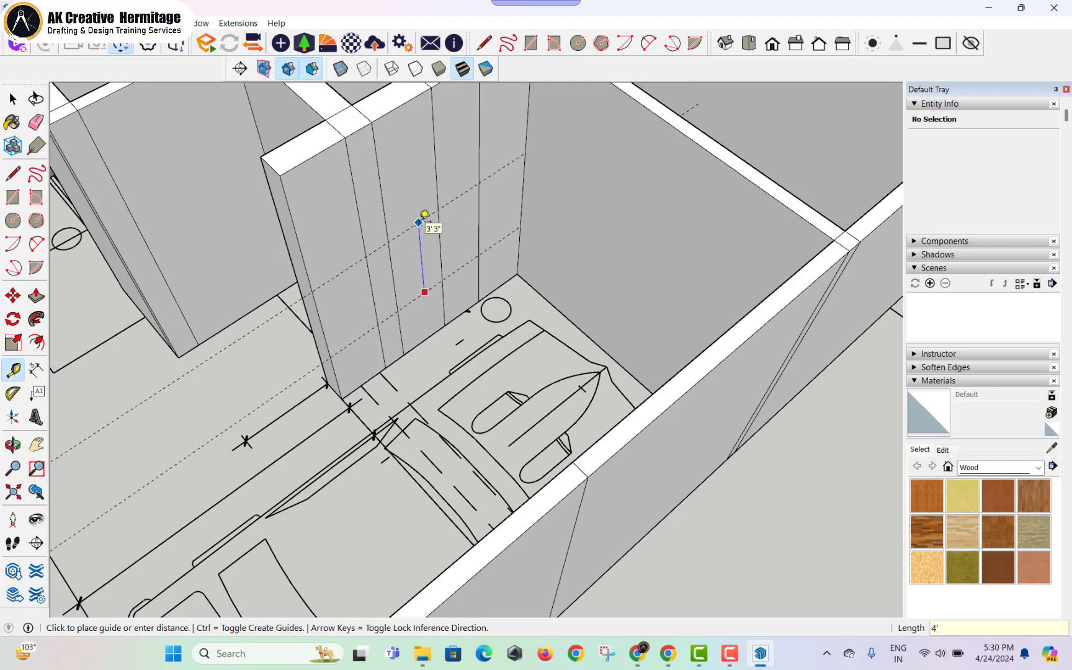
- Draw a window rectangle between the two guides on the middle section of the wall's car porch face
{"action": "key", "text": "r"}
{"action": "left_click", "coordinate": [386, 224]}
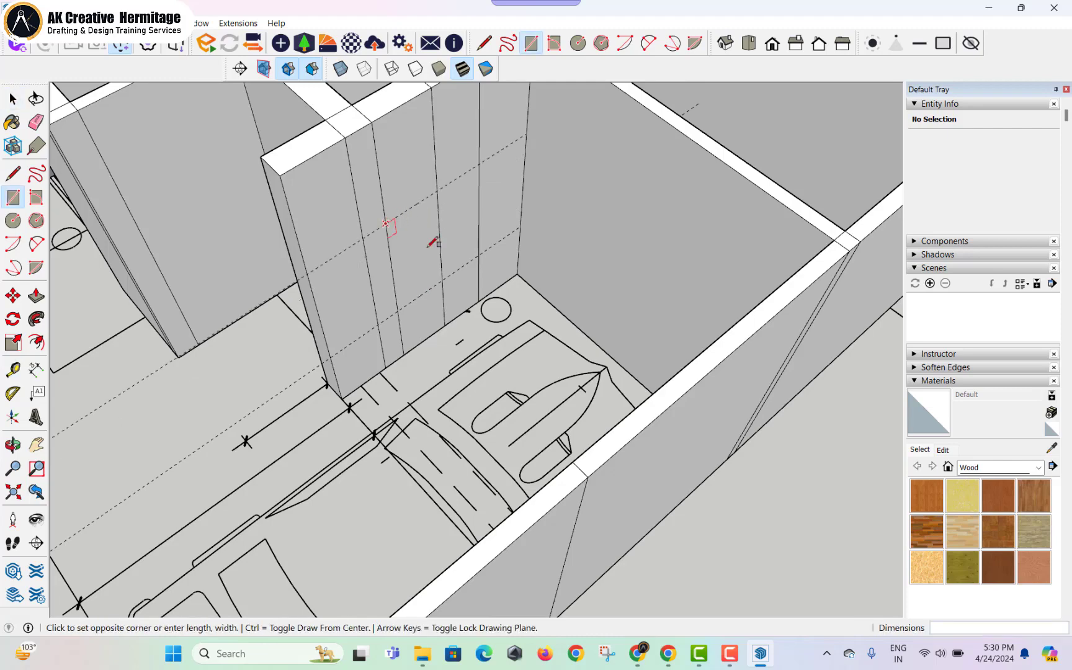
{"action": "left_click", "coordinate": [443, 279]}
{"action": "key", "text": "space"}
- Push the window rectangle back through the wall thickness to cut the opening
{"action": "scroll", "coordinate": [414, 251], "scroll_direction": "up", "scroll_amount": 3}
{"action": "left_click", "coordinate": [419, 254]}
{"action": "key", "text": "p"}
{"action": "left_click", "coordinate": [419, 254]}
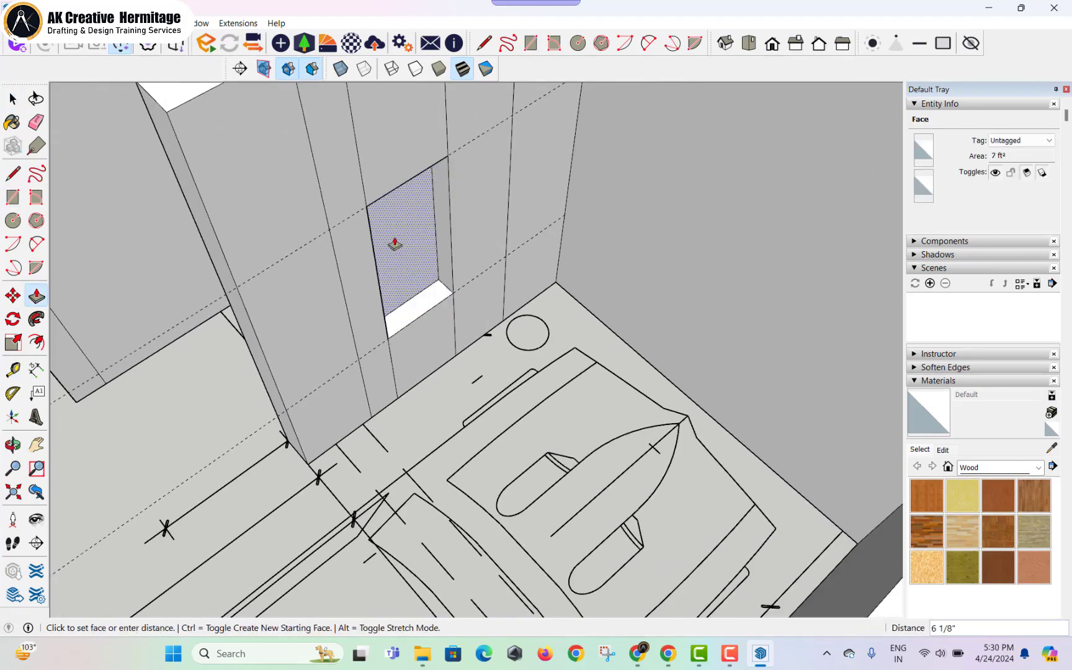
{"action": "left_click", "coordinate": [443, 232]}
{"action": "middle_click_drag", "start_coordinate": [399, 232], "coordinate": [378, 193]}
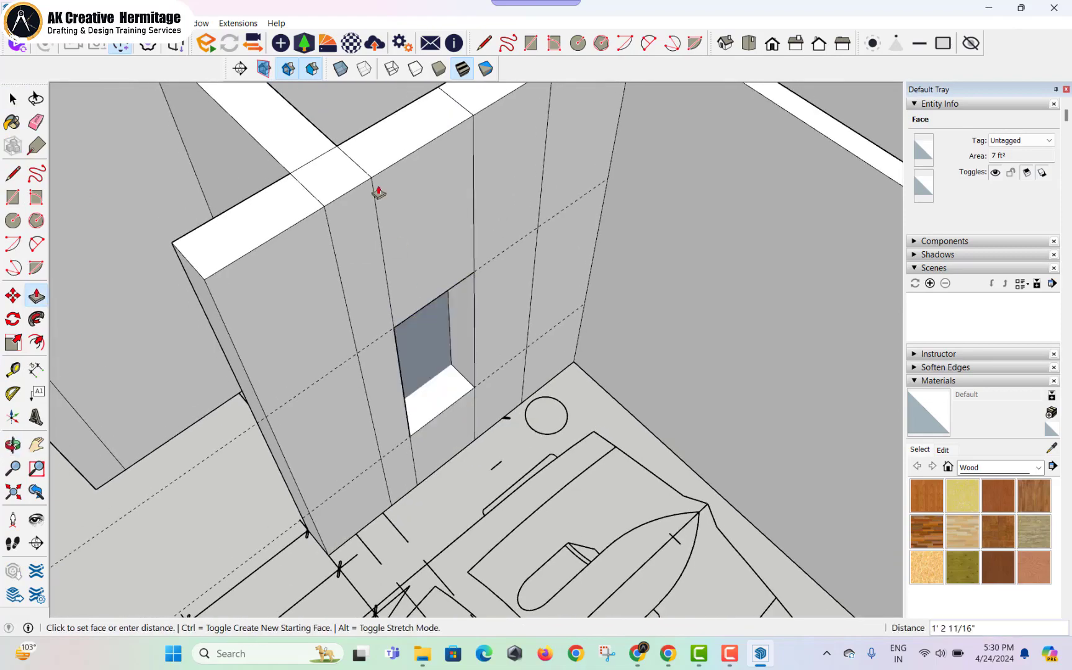
{"action": "left_click", "coordinate": [374, 126]}
{"action": "key", "text": "space"}
- Erase the two window guides from the car porch wall
{"action": "key", "text": "e"}
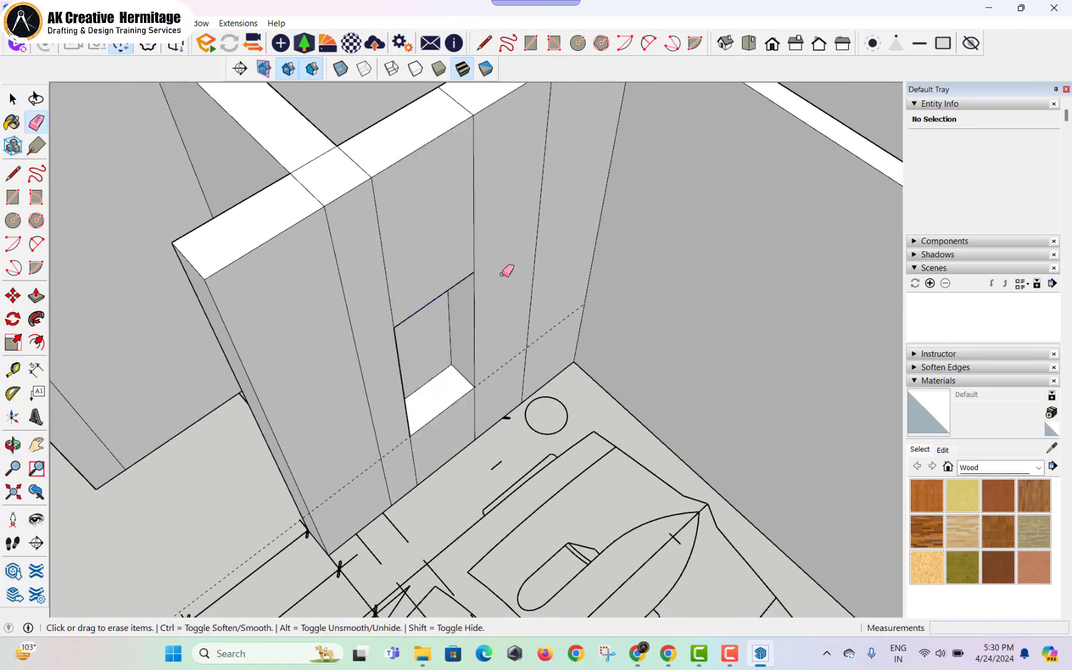
{"action": "scroll", "coordinate": [507, 270], "scroll_direction": "down", "scroll_amount": 3}
{"action": "middle_click_drag", "start_coordinate": [502, 318], "coordinate": [470, 275]}
{"action": "scroll", "coordinate": [586, 287], "scroll_direction": "down", "scroll_amount": 4}
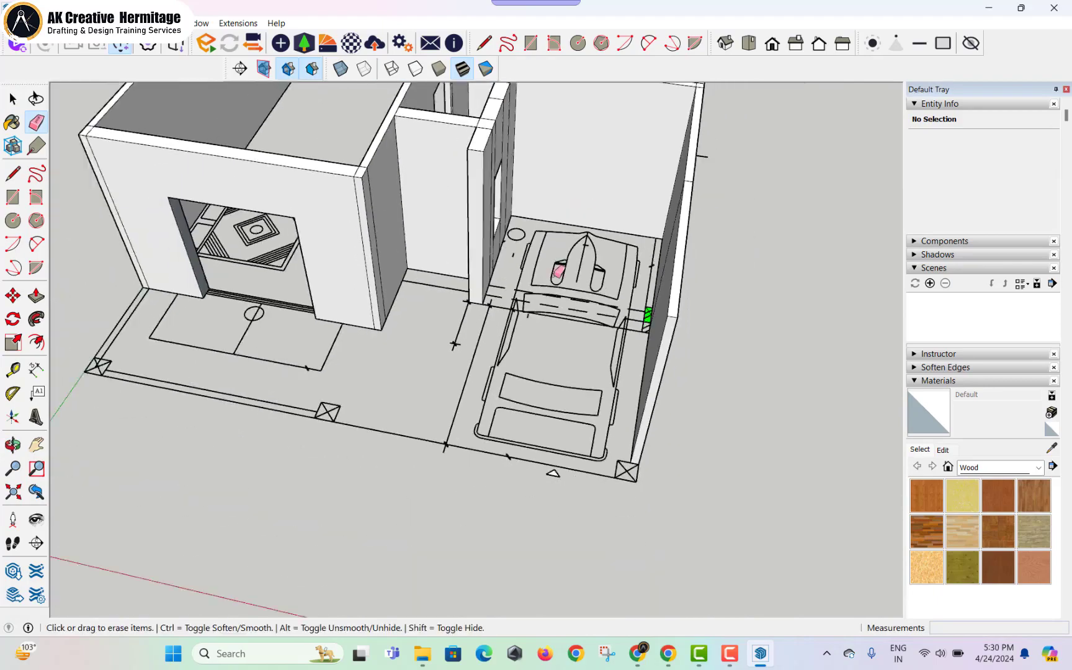
- Trace the side strip from the front wall's outer corner to the corner column symbol, about 5' 2 7/16" by 4 1/2"
{"action": "mouse_move", "coordinate": [558, 270]}
{"action": "middle_mouse_down"}
{"action": "mouse_move", "coordinate": [665, 235]}
{"action": "mouse_move", "coordinate": [726, 238]}
{"action": "mouse_move", "coordinate": [579, 221]}
{"action": "mouse_move", "coordinate": [670, 151]}
{"action": "mouse_move", "coordinate": [625, 257]}
{"action": "mouse_move", "coordinate": [505, 307]}
{"action": "mouse_move", "coordinate": [373, 330]}
{"action": "mouse_move", "coordinate": [252, 309]}
{"action": "middle_mouse_up"}
{"action": "key", "text": "space"}
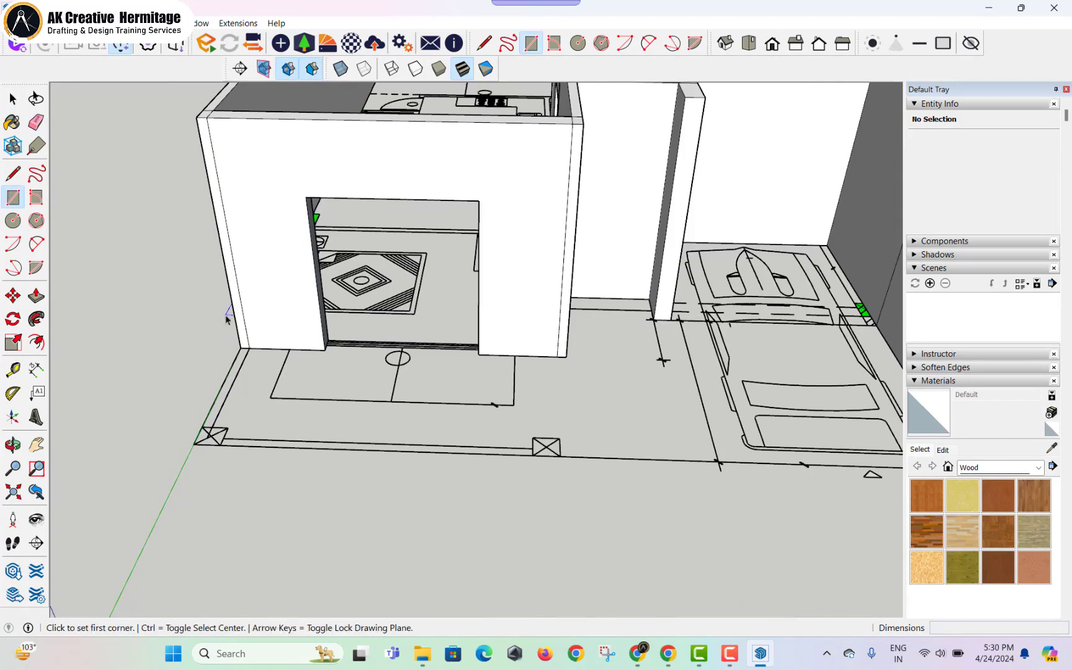
{"action": "scroll", "coordinate": [227, 318], "scroll_direction": "up", "scroll_amount": 2}
{"action": "left_click", "coordinate": [249, 365]}
{"action": "left_click", "coordinate": [206, 495]}
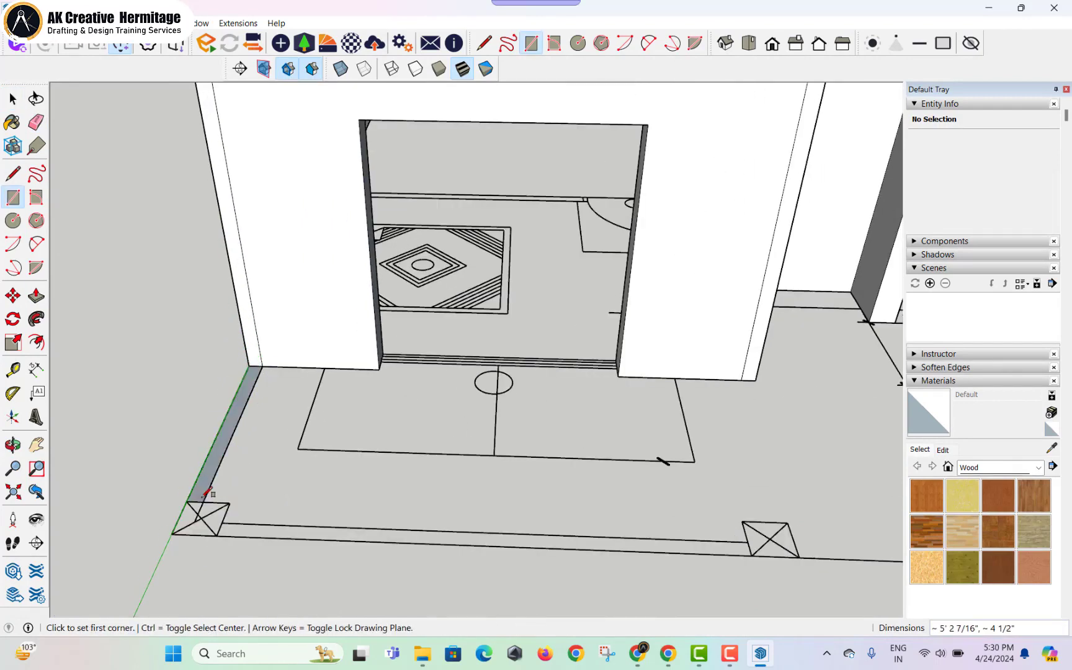
- Trace a rectangle over the crossed column symbol at the front strip's end nearest the car porch
{"action": "scroll", "coordinate": [240, 304], "scroll_direction": "down", "scroll_amount": 3}
{"action": "scroll", "coordinate": [470, 400], "scroll_direction": "up", "scroll_amount": 3}
{"action": "scroll", "coordinate": [470, 400], "scroll_direction": "up", "scroll_amount": 1}
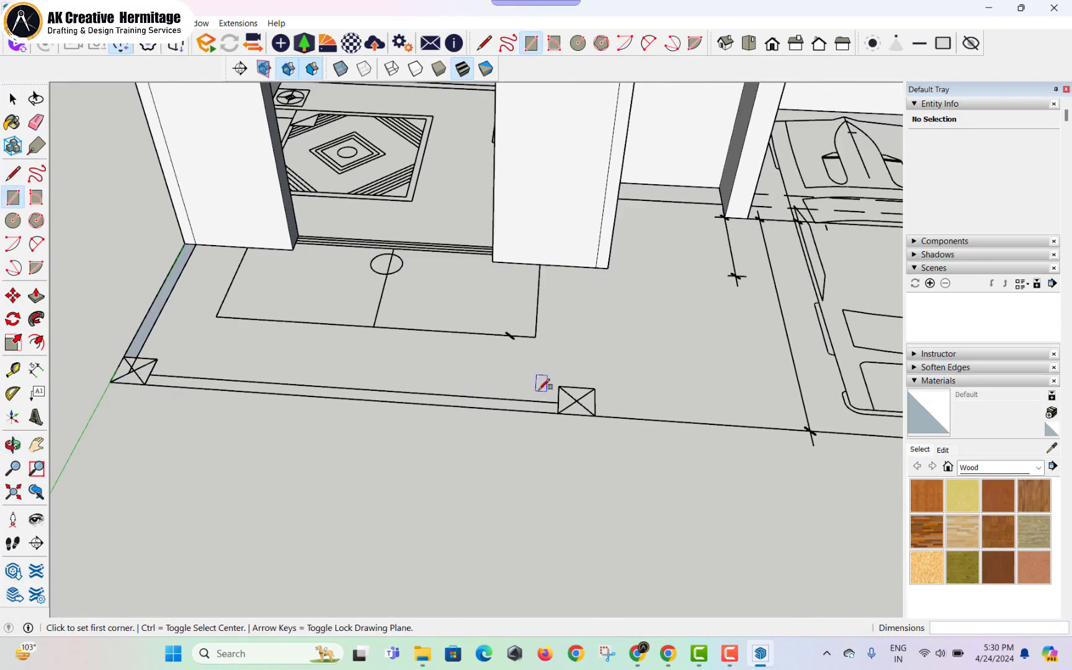
{"action": "left_click", "coordinate": [558, 386]}
{"action": "left_click", "coordinate": [594, 415]}
{"action": "key", "text": "space"}
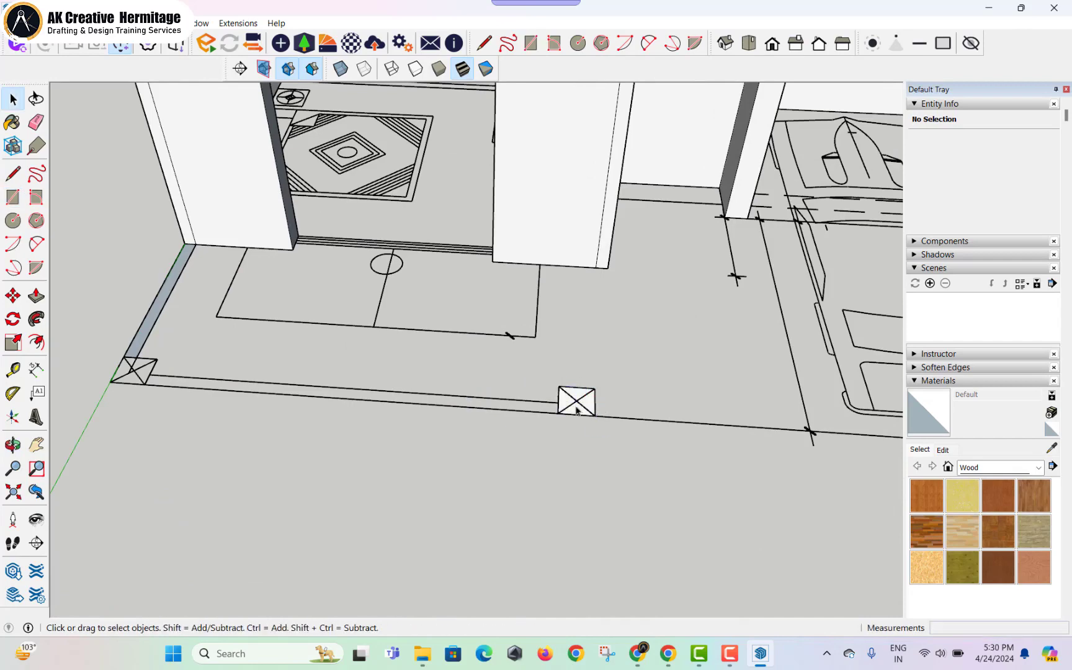
- Pull the traced column footprint up 6'
{"action": "key", "text": "p"}
{"action": "left_click", "coordinate": [577, 410]}
{"action": "key", "text": "Return"}
{"action": "scroll", "coordinate": [549, 324], "scroll_direction": "down", "scroll_amount": 2}
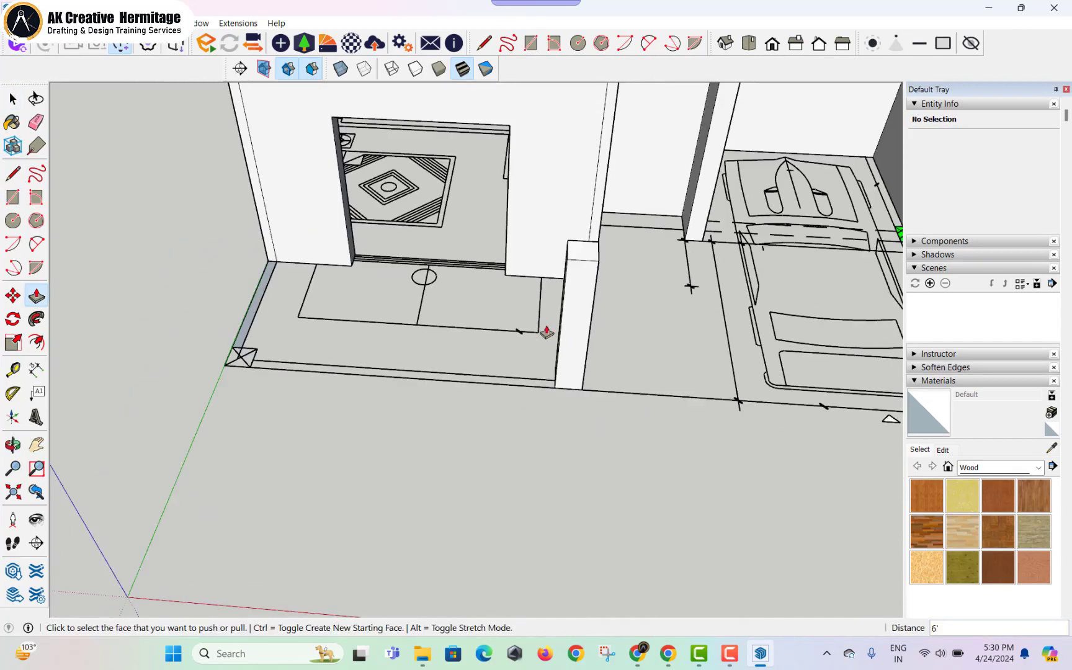
- Group the whole 6' column and convert the group into a component with the default settings
{"action": "middle_click_drag", "start_coordinate": [545, 330], "coordinate": [594, 315]}
{"action": "key", "text": "space"}
{"action": "middle_click_drag", "start_coordinate": [562, 272], "coordinate": [567, 350]}
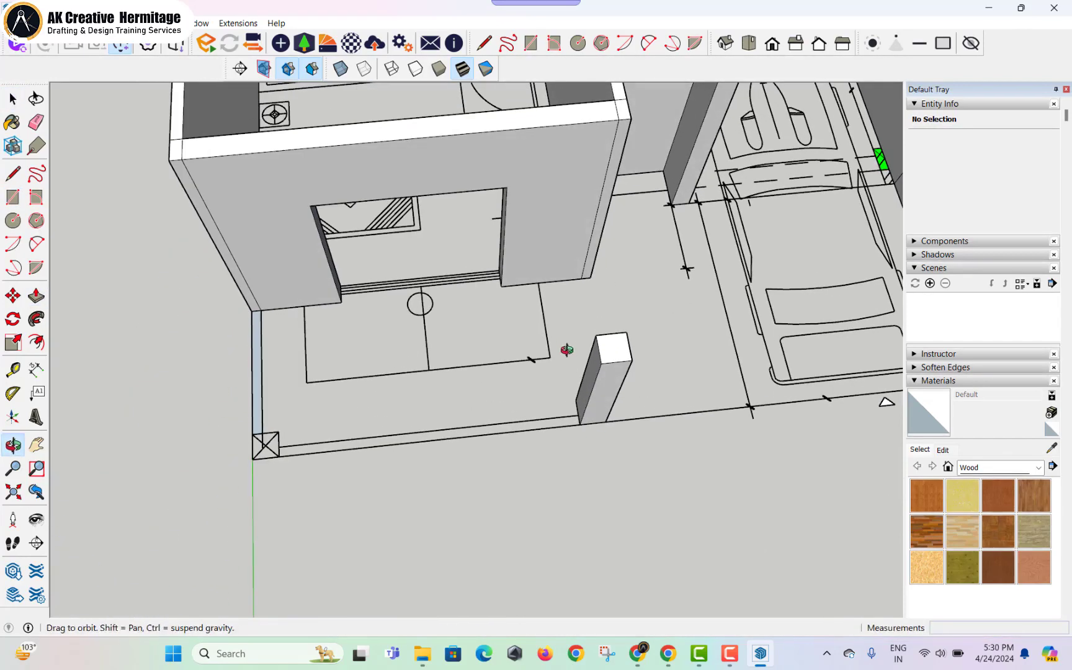
{"action": "right_click", "coordinate": [609, 370]}
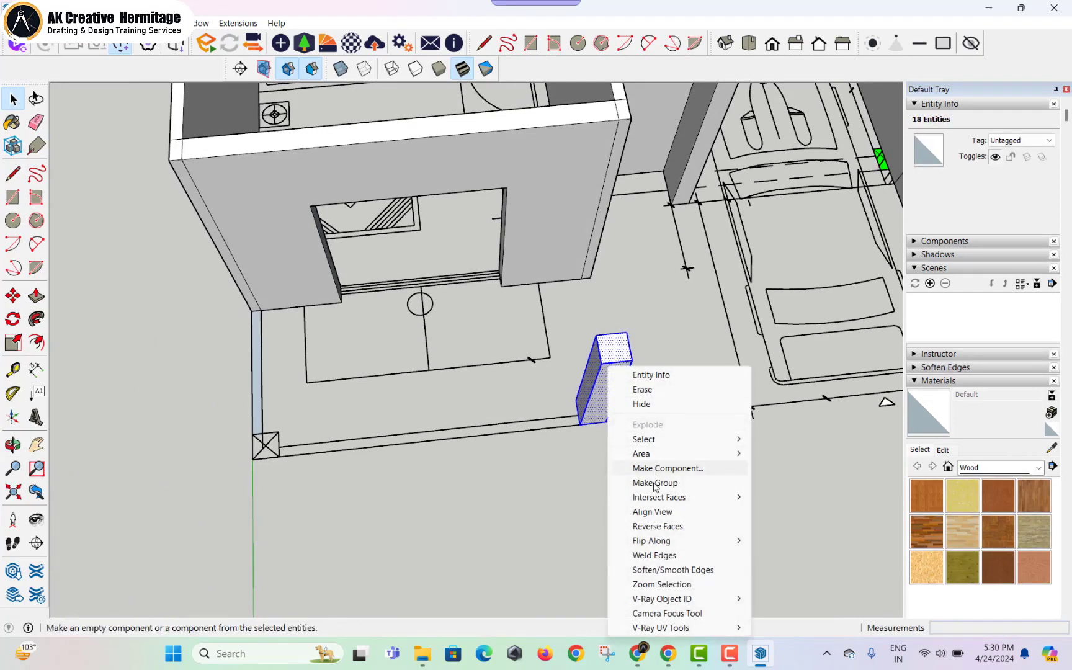
{"action": "left_click", "coordinate": [655, 484]}
{"action": "right_click", "coordinate": [603, 370]}
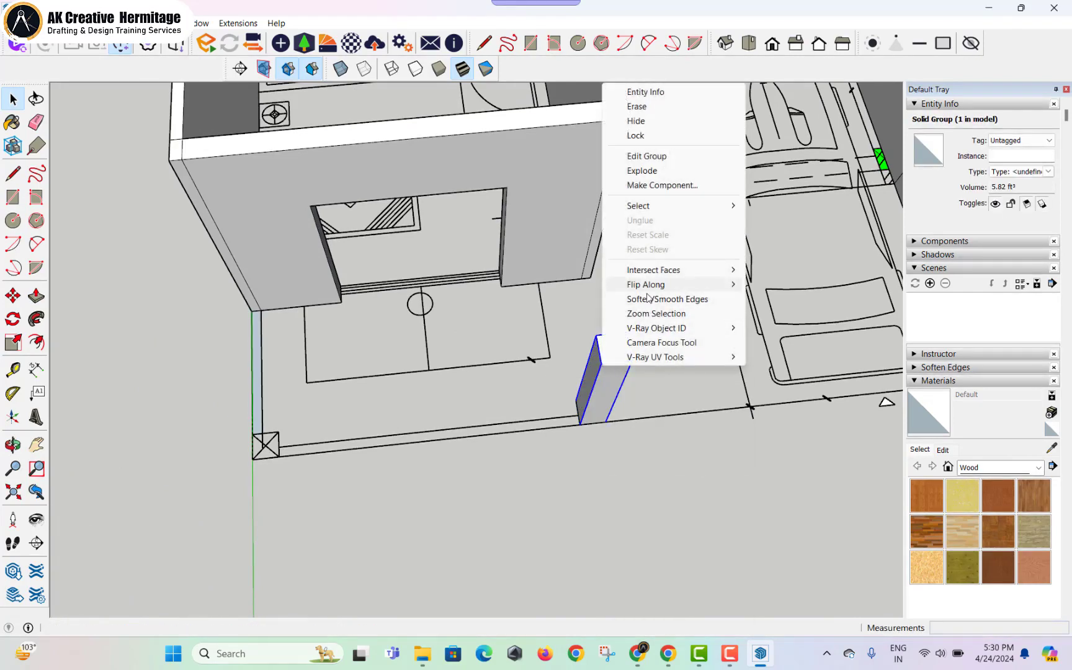
{"action": "left_click", "coordinate": [663, 185]}
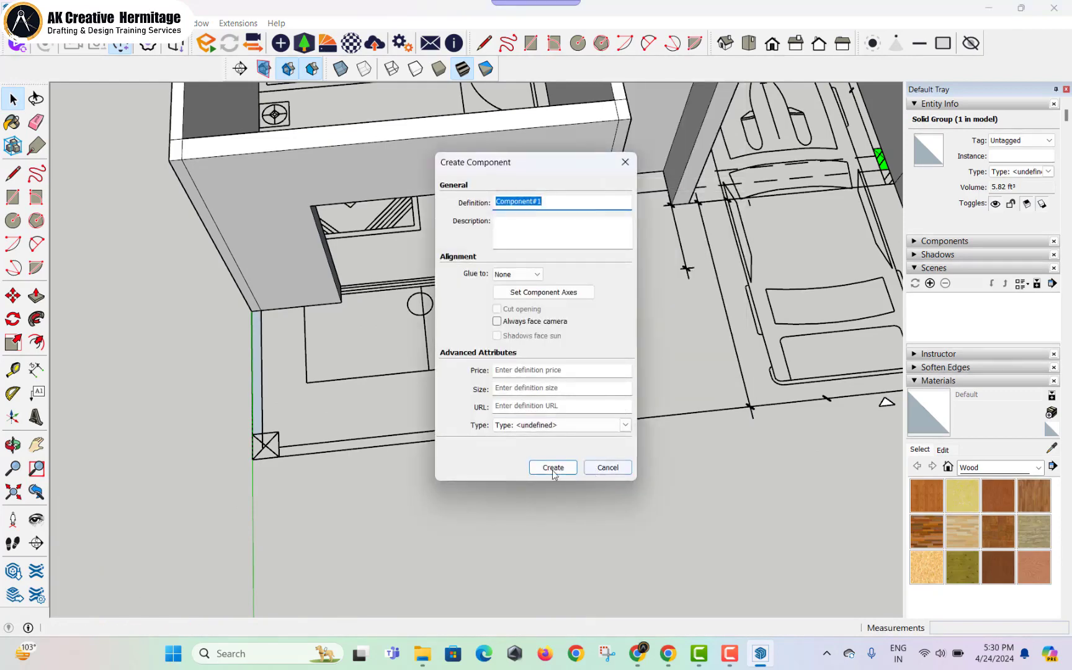
{"action": "left_click", "coordinate": [552, 467]}
- Copy the column component along the front strip onto the crossed symbol at the plot corner
{"action": "middle_click_drag", "start_coordinate": [551, 467], "coordinate": [582, 435]}
{"action": "key", "text": "m"}
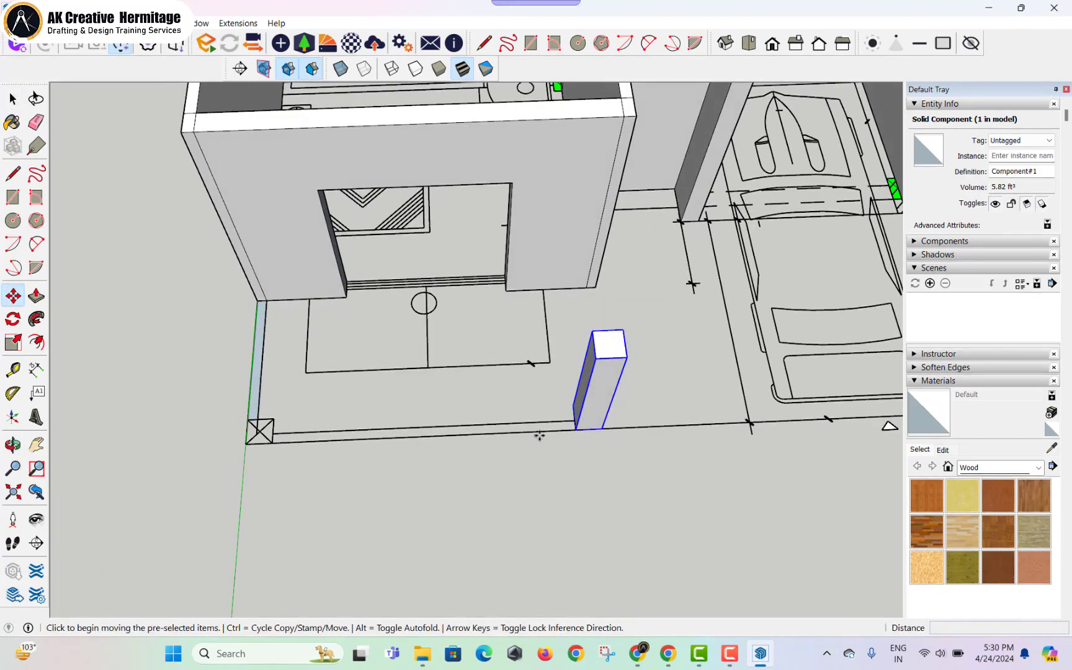
{"action": "left_click", "coordinate": [539, 437]}
{"action": "key", "text": "ctrl"}
{"action": "left_click", "coordinate": [254, 443]}
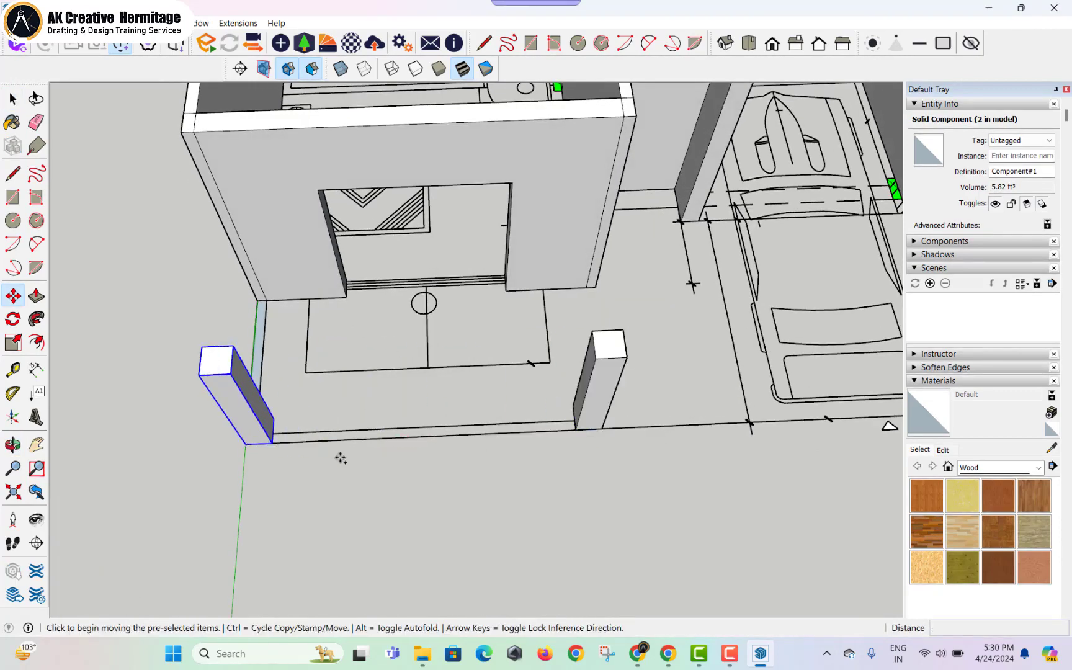
- Copy the column component to the front outer corner of the car porch, at the end of the outer side wall
{"action": "scroll", "coordinate": [505, 436], "scroll_direction": "down", "scroll_amount": 2}
{"action": "middle_click_drag", "start_coordinate": [506, 437], "coordinate": [270, 403], "text": "shift"}
{"action": "left_click", "coordinate": [99, 402]}
{"action": "scroll", "coordinate": [604, 377], "scroll_direction": "up", "scroll_amount": 2}
{"action": "left_click", "coordinate": [610, 380]}
{"action": "scroll", "coordinate": [559, 379], "scroll_direction": "down", "scroll_amount": 2}
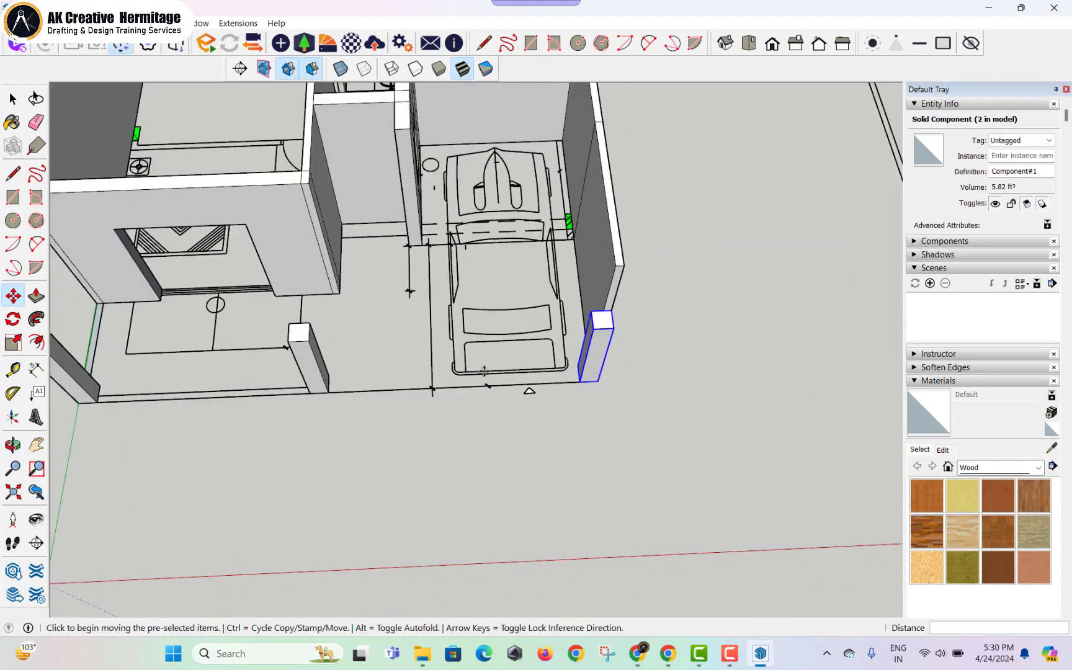
- Pull the traced side strip between the house wall and the corner column up 6'
{"action": "middle_click_drag", "start_coordinate": [447, 368], "coordinate": [694, 341], "text": "shift"}
{"action": "middle_click_drag", "start_coordinate": [426, 321], "coordinate": [345, 289]}
{"action": "scroll", "coordinate": [342, 287], "scroll_direction": "up", "scroll_amount": 2}
{"action": "key", "text": "space"}
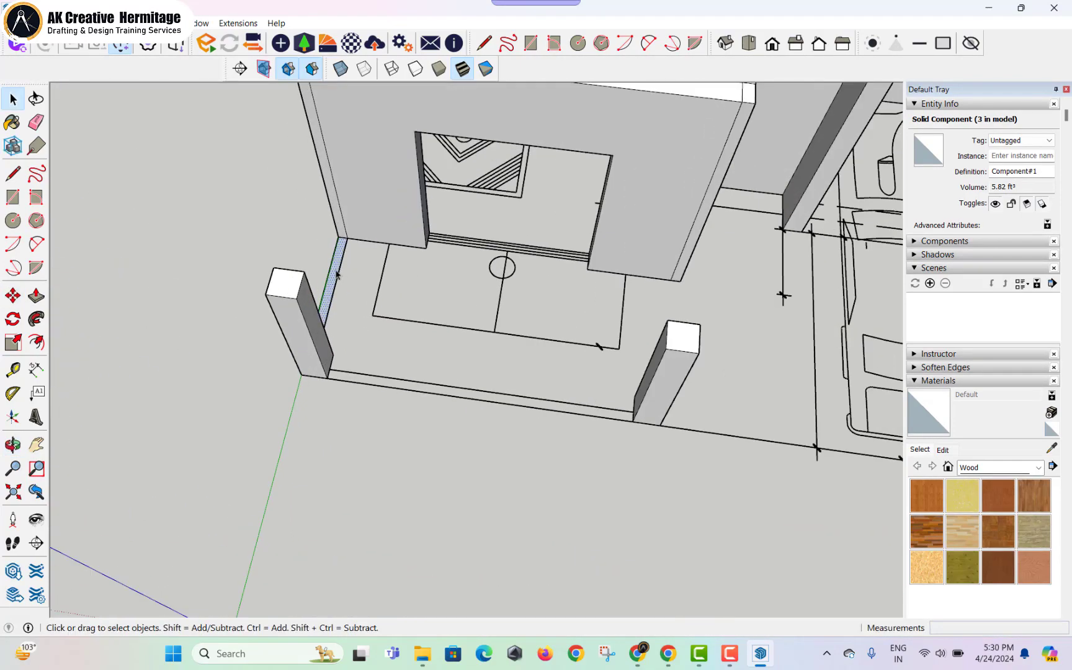
{"action": "key", "text": "p"}
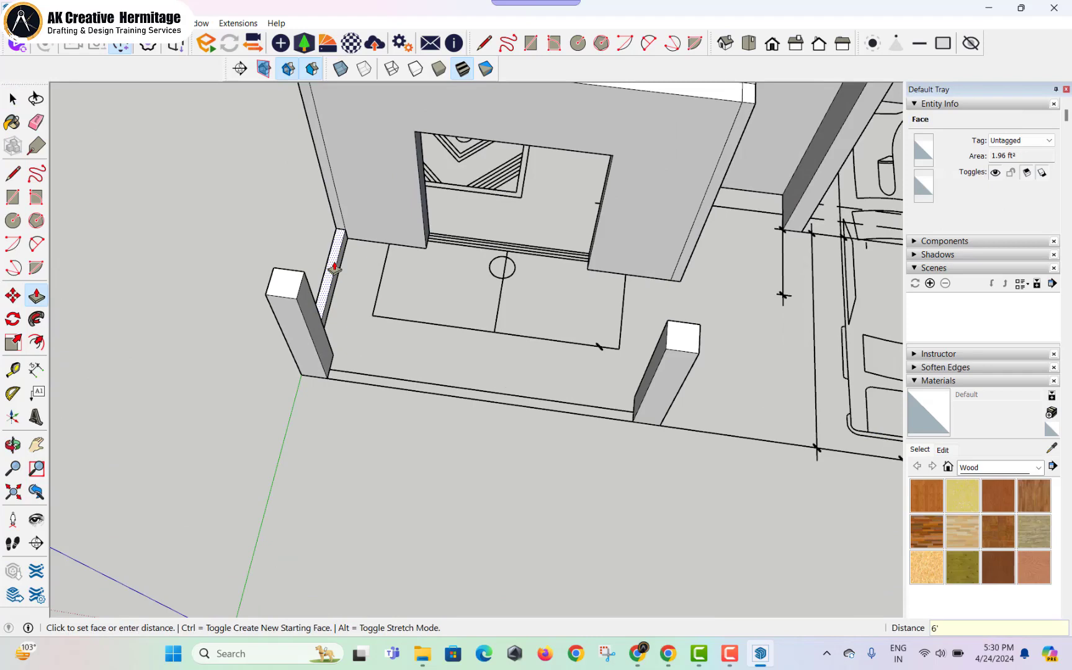
{"action": "key", "text": "Return"}
- Trace a rectangle over the front boundary strip between the corner column and the middle column
{"action": "middle_click_drag", "start_coordinate": [335, 268], "coordinate": [264, 245]}
{"action": "scroll", "coordinate": [342, 328], "scroll_direction": "up", "scroll_amount": 2}
{"action": "key", "text": "space"}
{"action": "key", "text": "r"}
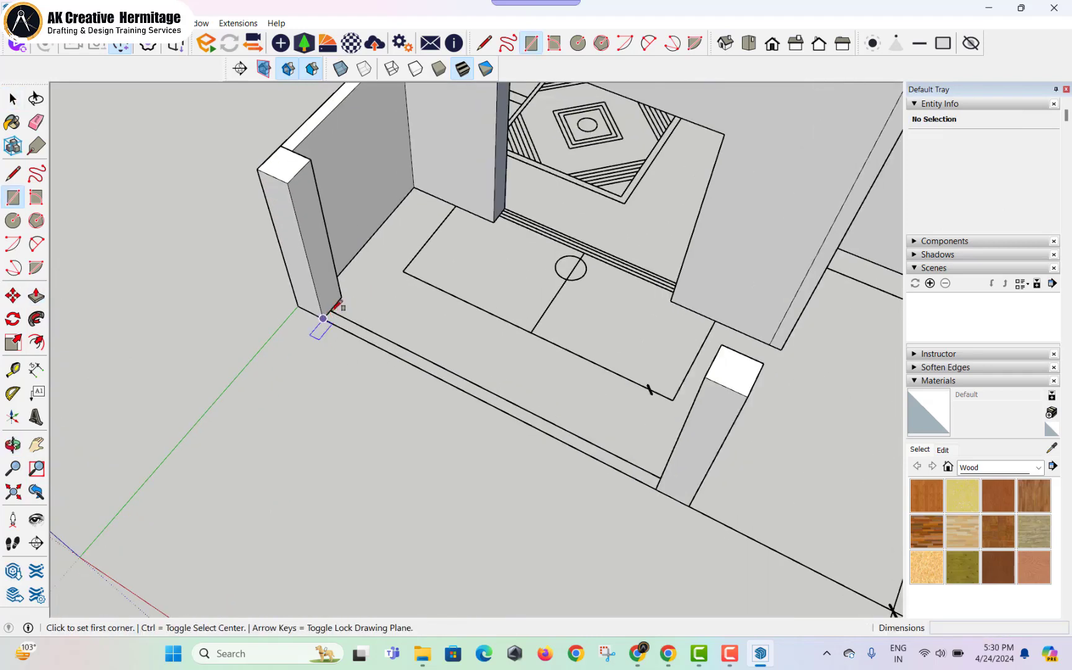
{"action": "left_click", "coordinate": [334, 308]}
{"action": "left_click", "coordinate": [657, 483]}
{"action": "key", "text": "space"}
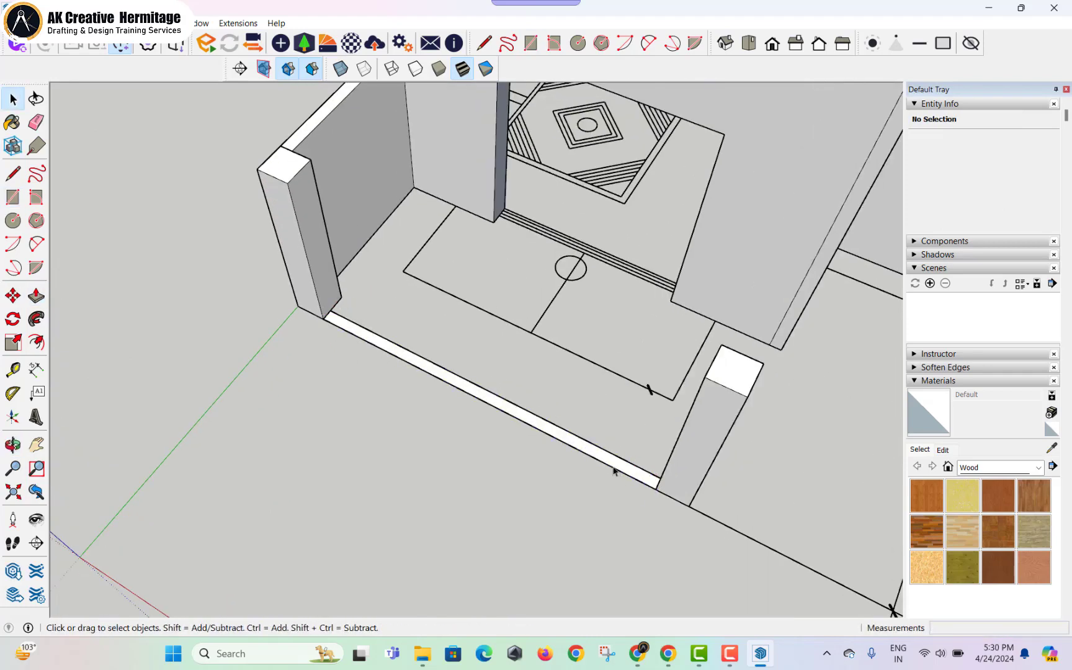
- Pull the front boundary strip between the two columns up 6'
{"action": "key", "text": "p"}
{"action": "left_click", "coordinate": [607, 461]}
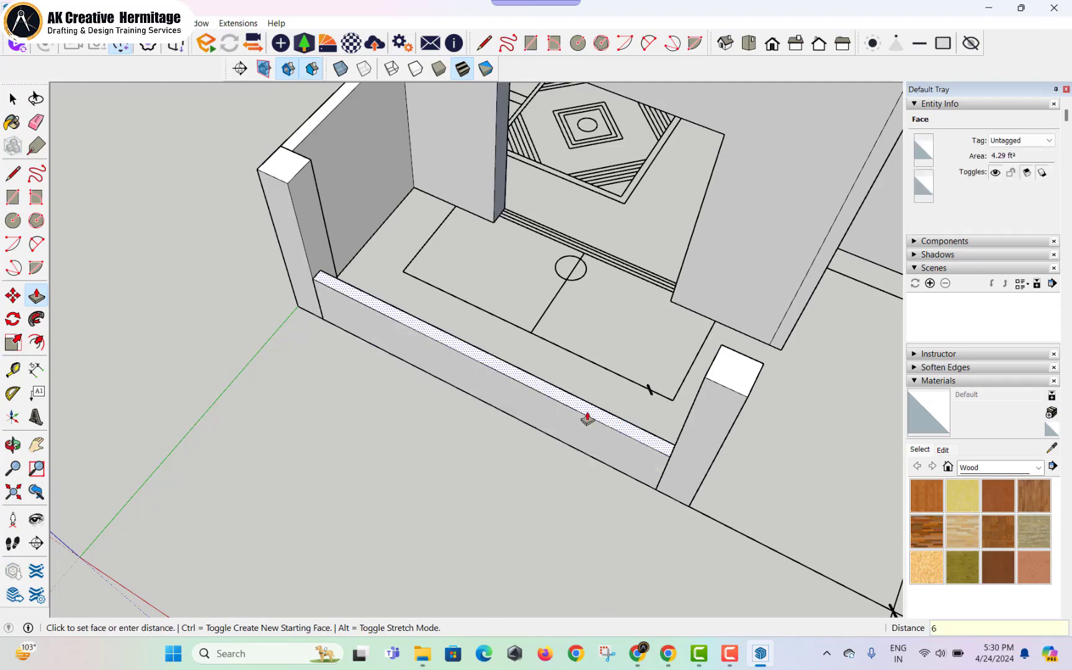
{"action": "key", "text": "Return"}
- Place a horizontal guide 7' above the floor on the hall entrance wall beside the car porch
{"action": "scroll", "coordinate": [408, 339], "scroll_direction": "down", "scroll_amount": 3}
{"action": "middle_click_drag", "start_coordinate": [614, 450], "coordinate": [604, 402], "text": "shift"}
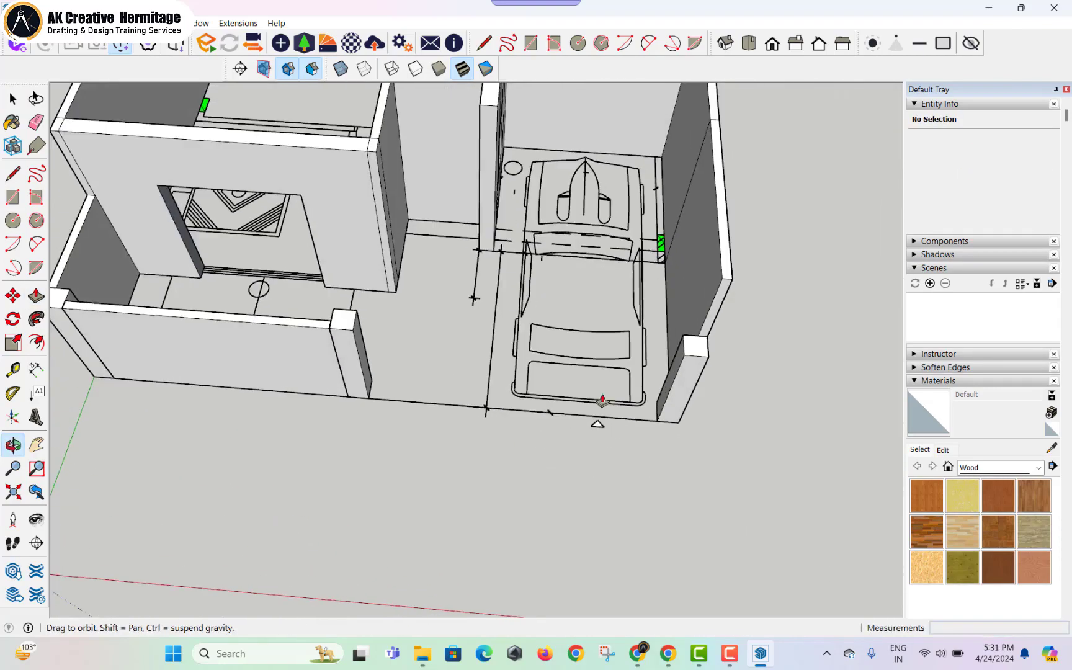
{"action": "scroll", "coordinate": [664, 420], "scroll_direction": "up", "scroll_amount": 2}
{"action": "middle_click_drag", "start_coordinate": [484, 391], "coordinate": [625, 407], "text": "shift"}
{"action": "mouse_move", "coordinate": [502, 428]}
{"action": "middle_mouse_down"}
{"action": "mouse_move", "coordinate": [608, 467]}
{"action": "mouse_move", "coordinate": [527, 353]}
{"action": "middle_mouse_up"}
{"action": "scroll", "coordinate": [615, 466], "scroll_direction": "down", "scroll_amount": 2}
{"action": "mouse_move", "coordinate": [590, 440]}
{"action": "middle_mouse_down"}
{"action": "mouse_move", "coordinate": [453, 465]}
{"action": "mouse_move", "coordinate": [404, 487]}
{"action": "middle_mouse_up"}
{"action": "scroll", "coordinate": [426, 431], "scroll_direction": "up", "scroll_amount": 2}
{"action": "key", "text": "space"}
{"action": "middle_click_drag", "start_coordinate": [426, 428], "coordinate": [461, 385], "text": "shift"}
{"action": "scroll", "coordinate": [461, 383], "scroll_direction": "up", "scroll_amount": 2}
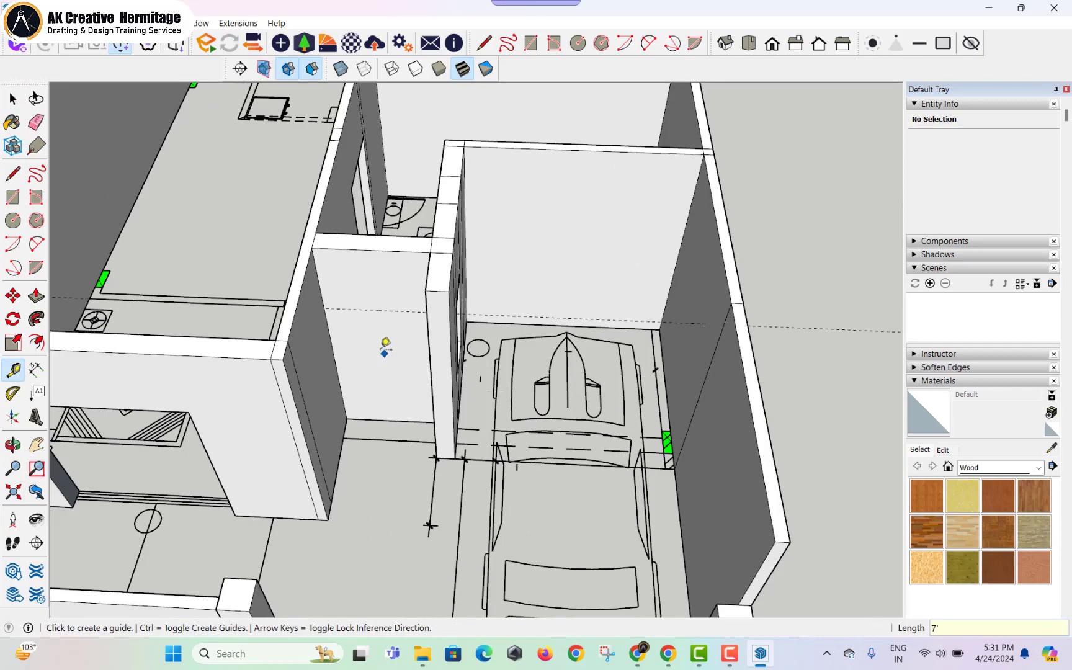
- Draw a door rectangle 7' high and about 4' wide on the hall entrance wall, from the guide to the floor
{"action": "key", "text": "r"}
{"action": "middle_click_drag", "start_coordinate": [335, 316], "coordinate": [454, 407]}
{"action": "scroll", "coordinate": [454, 407], "scroll_direction": "up", "scroll_amount": 2}
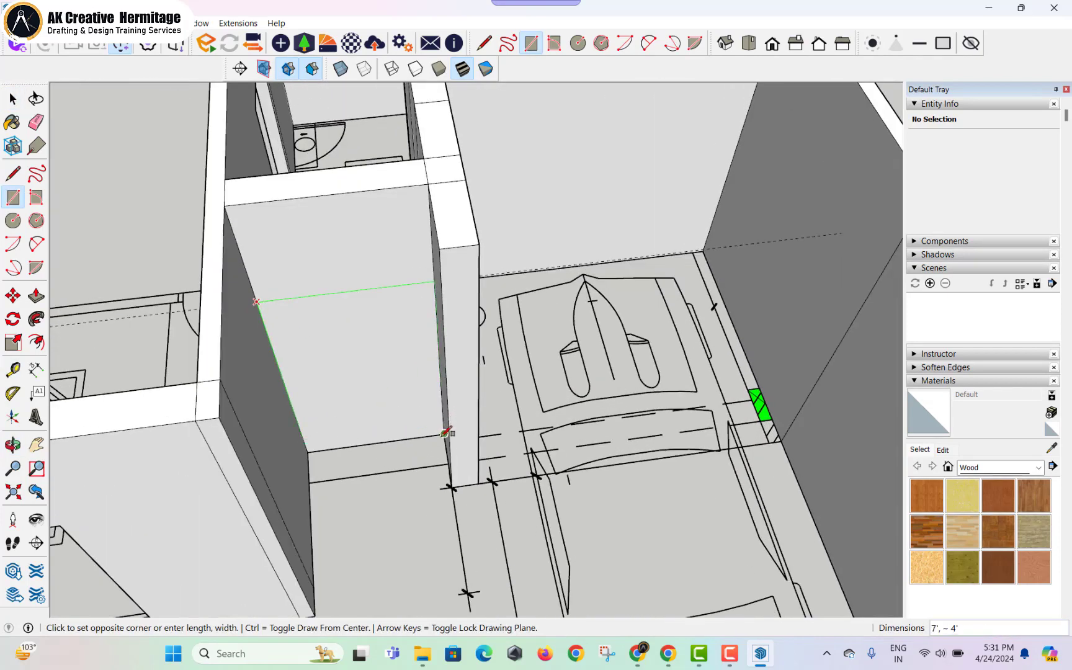
{"action": "left_click", "coordinate": [447, 435]}
- Push the door rectangle back about 9" through the hall entrance wall to cut the opening
{"action": "key", "text": "space"}
{"action": "key", "text": "p"}
{"action": "left_click", "coordinate": [382, 356]}
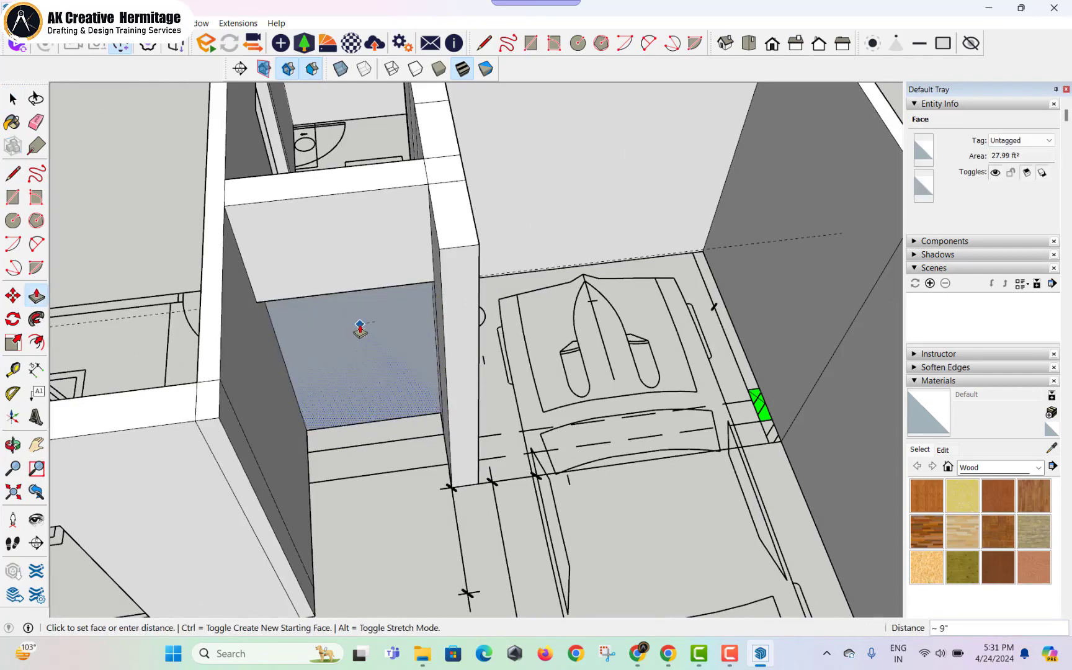
- Erase the horizontal guide line that runs across the walls near the car porch
{"action": "scroll", "coordinate": [393, 356], "scroll_direction": "down", "scroll_amount": 5}
{"action": "middle_click_drag", "start_coordinate": [426, 421], "coordinate": [414, 431]}
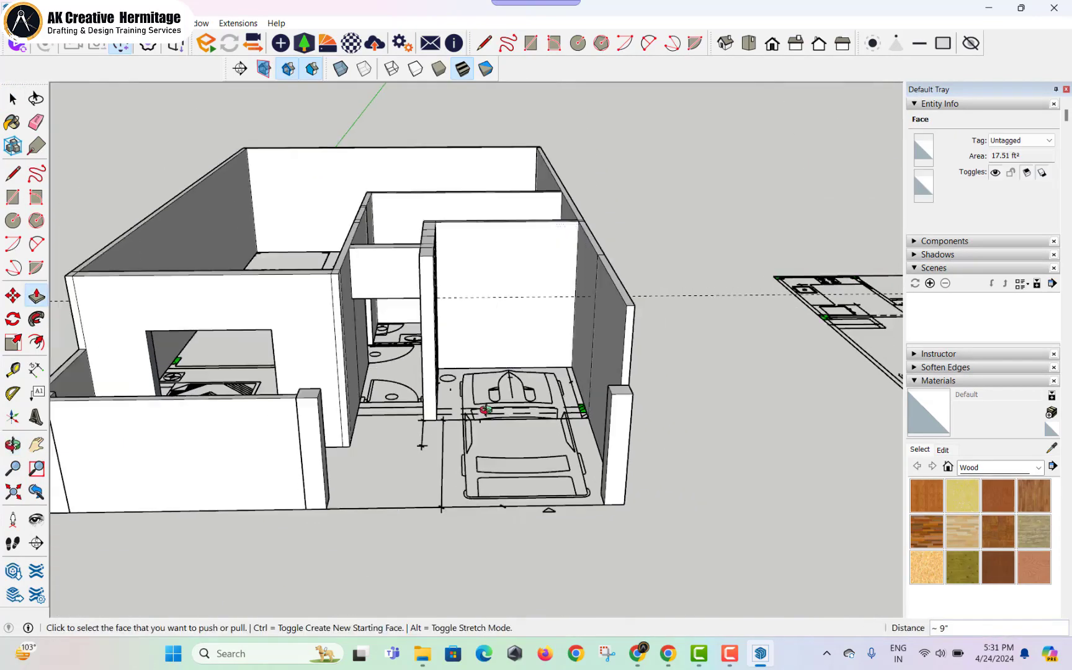
{"action": "mouse_move", "coordinate": [479, 407]}
{"action": "middle_mouse_down"}
{"action": "mouse_move", "coordinate": [456, 405]}
{"action": "mouse_move", "coordinate": [479, 318]}
{"action": "middle_mouse_up"}
{"action": "scroll", "coordinate": [455, 406], "scroll_direction": "down", "scroll_amount": 2}
{"action": "key", "text": "e"}
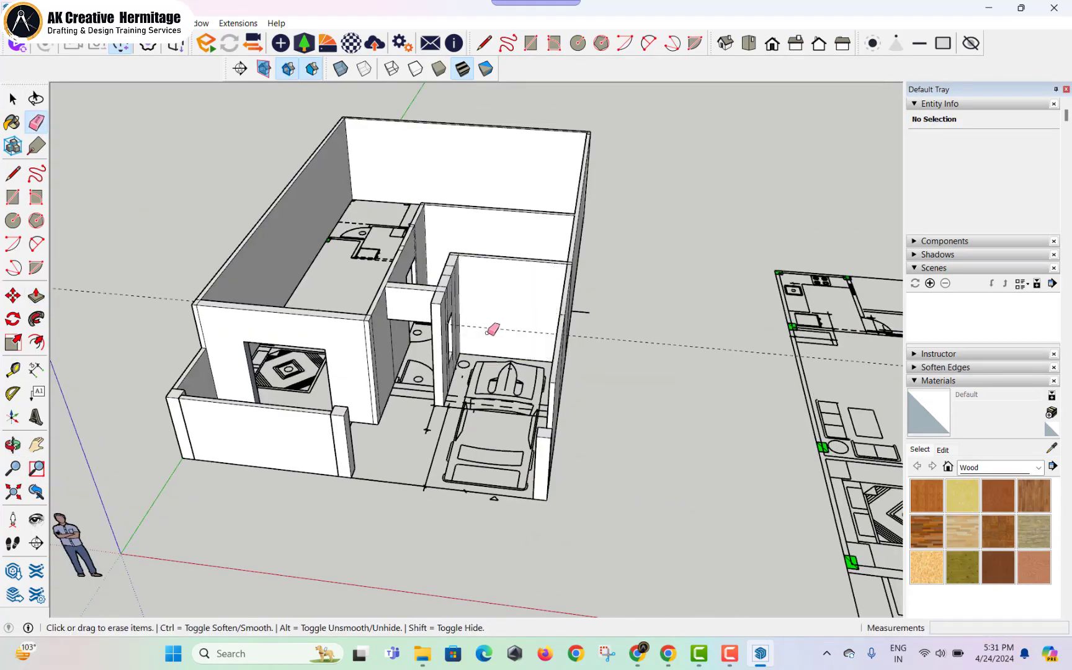
{"action": "left_click", "coordinate": [504, 342]}
- Delete the human scale figure standing near the origin
{"action": "mouse_move", "coordinate": [502, 268]}
{"action": "middle_mouse_down", "text": "shift"}
{"action": "mouse_move", "coordinate": [481, 361]}
{"action": "mouse_move", "coordinate": [707, 467]}
{"action": "middle_mouse_up", "text": "shift"}
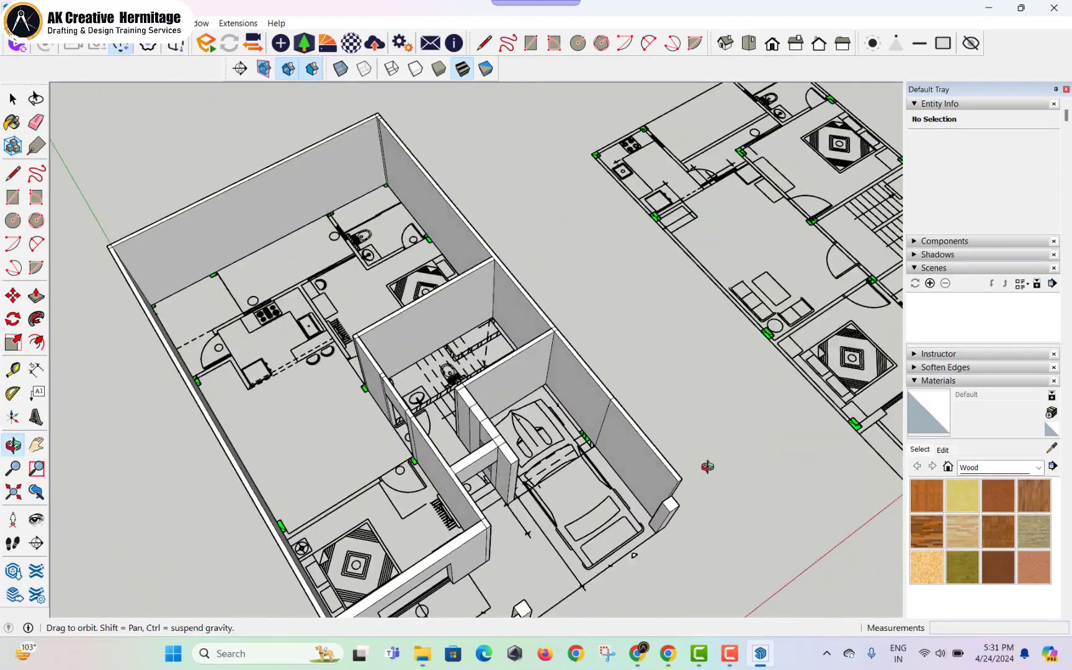
{"action": "scroll", "coordinate": [481, 354], "scroll_direction": "up", "scroll_amount": 4}
{"action": "mouse_move", "coordinate": [481, 355]}
{"action": "middle_mouse_down"}
{"action": "mouse_move", "coordinate": [860, 325]}
{"action": "mouse_move", "coordinate": [454, 304]}
{"action": "mouse_move", "coordinate": [538, 366]}
{"action": "mouse_move", "coordinate": [559, 340]}
{"action": "mouse_move", "coordinate": [422, 323]}
{"action": "middle_mouse_up"}
{"action": "scroll", "coordinate": [529, 243], "scroll_direction": "down", "scroll_amount": 3}
{"action": "mouse_move", "coordinate": [529, 242]}
{"action": "middle_mouse_down"}
{"action": "mouse_move", "coordinate": [439, 353]}
{"action": "mouse_move", "coordinate": [440, 228]}
{"action": "mouse_move", "coordinate": [443, 434]}
{"action": "middle_mouse_up"}
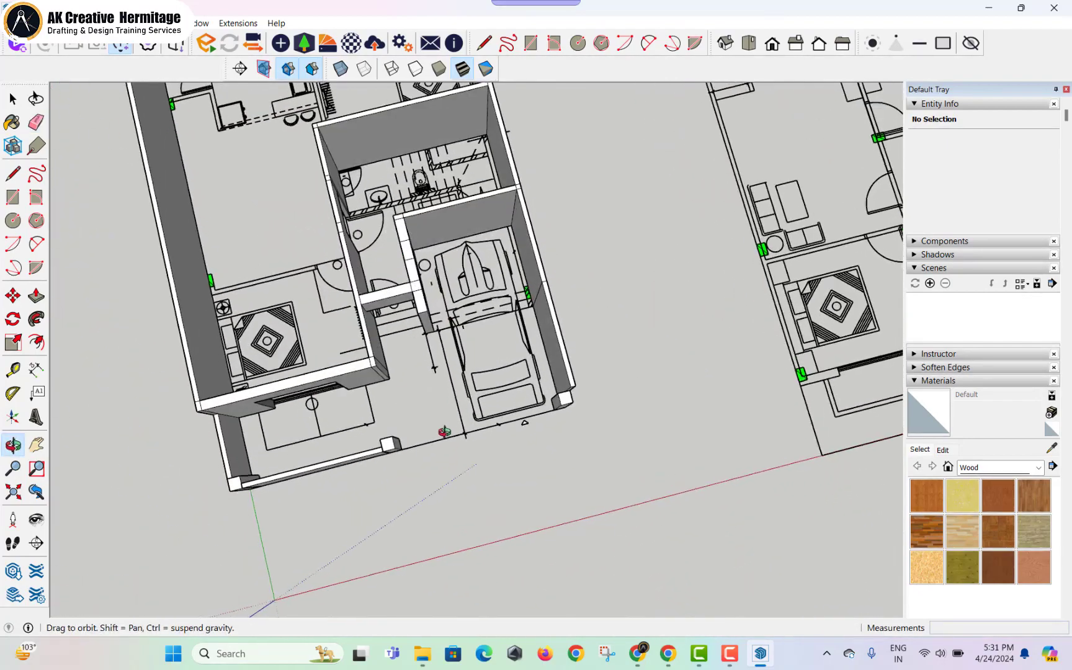
{"action": "mouse_move", "coordinate": [451, 216]}
{"action": "middle_mouse_down", "text": "shift"}
{"action": "mouse_move", "coordinate": [464, 248]}
{"action": "mouse_move", "coordinate": [564, 229]}
{"action": "mouse_move", "coordinate": [433, 146]}
{"action": "middle_mouse_up", "text": "shift"}
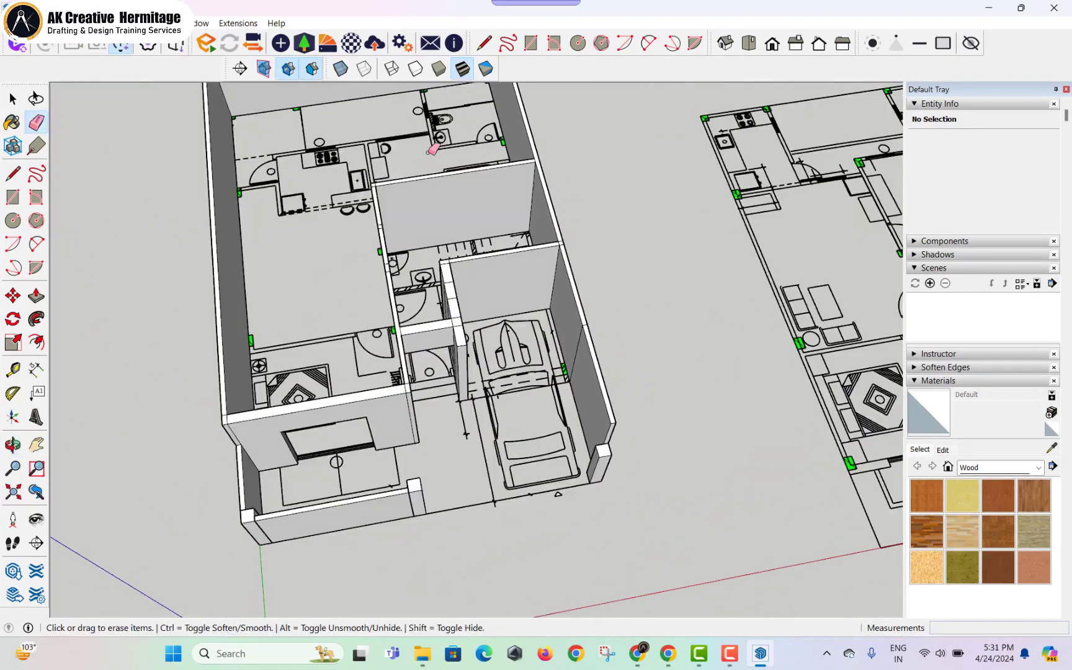
{"action": "scroll", "coordinate": [433, 146], "scroll_direction": "down", "scroll_amount": 2}
{"action": "middle_click_drag", "start_coordinate": [416, 257], "coordinate": [378, 107]}
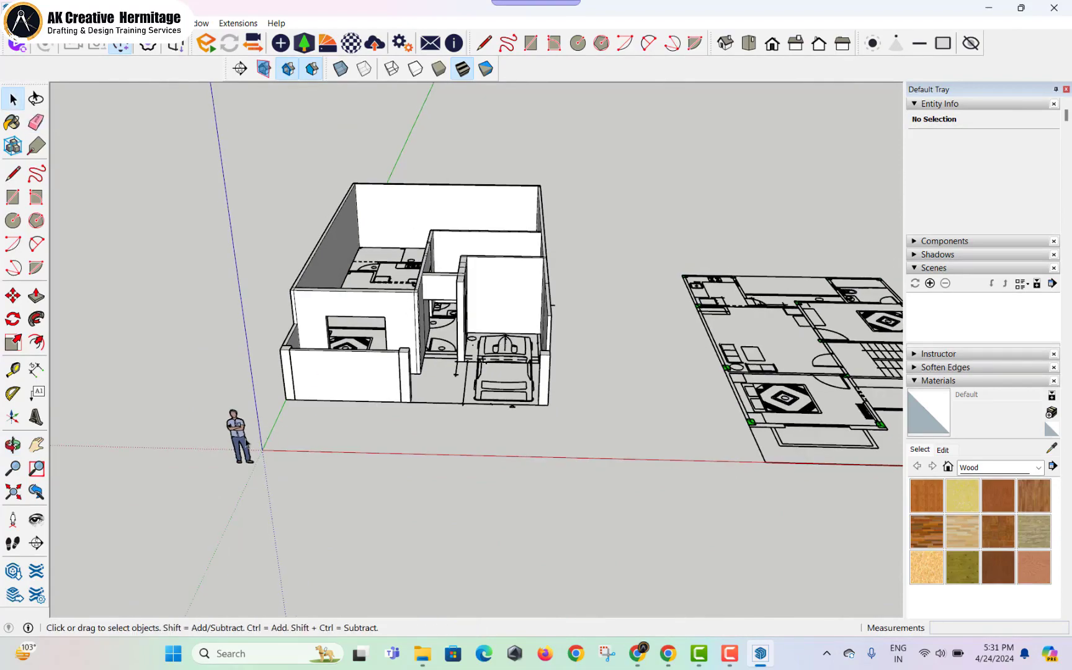
{"action": "key", "text": "Delete"}
- Select all of the ground floor's walls, openings and boundary walls and make them one group
{"action": "middle_click_drag", "start_coordinate": [386, 385], "coordinate": [421, 440]}
{"action": "middle_click_drag", "start_coordinate": [578, 391], "coordinate": [289, 195], "text": "shift"}
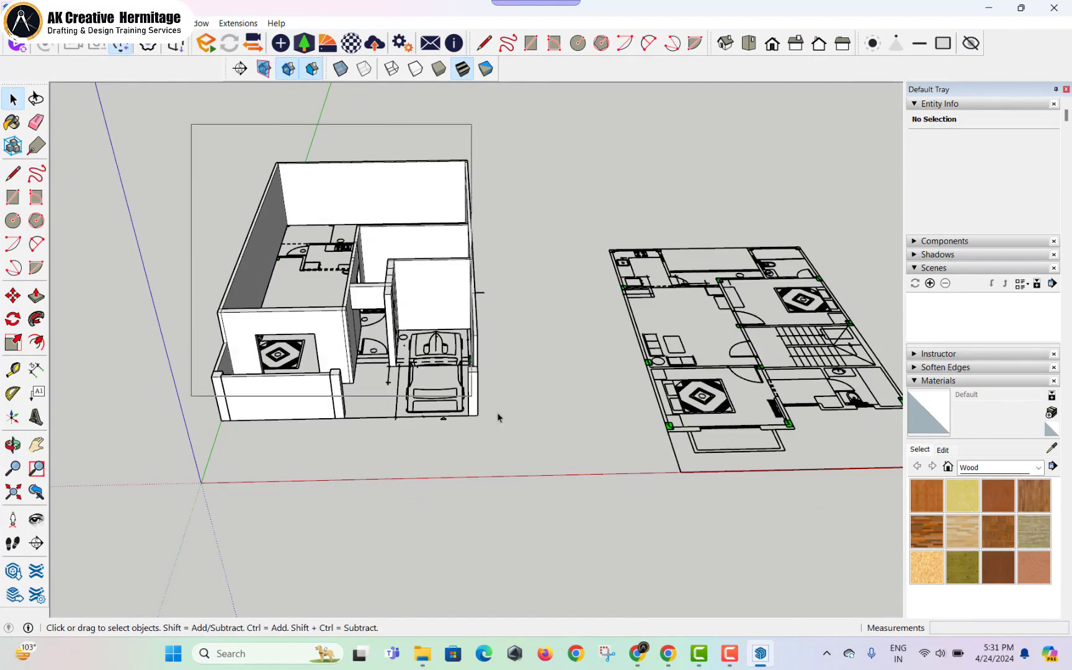
{"action": "left_click_drag", "start_coordinate": [527, 450], "coordinate": [527, 449]}
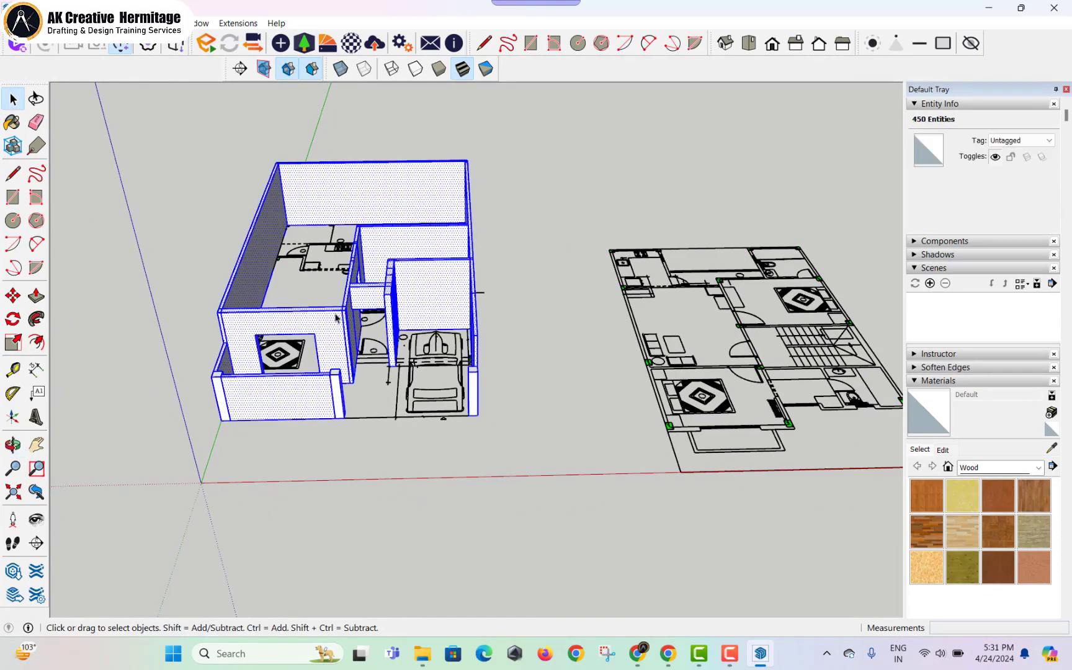
{"action": "right_click", "coordinate": [336, 317]}
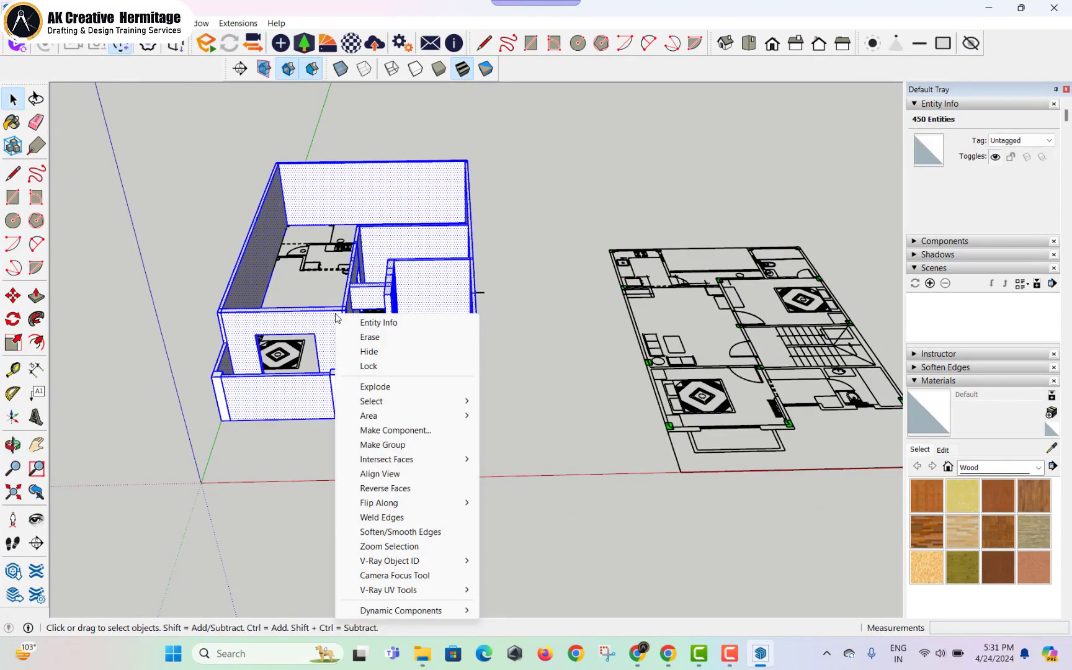
{"action": "left_click", "coordinate": [414, 445]}
- Draw a rectangle over the front bedroom's wall strip on the second plan, from its outer corner by the green column to the window
{"action": "mouse_move", "coordinate": [501, 405]}
{"action": "middle_mouse_down", "text": "shift"}
{"action": "mouse_move", "coordinate": [443, 403]}
{"action": "mouse_move", "coordinate": [558, 435]}
{"action": "mouse_move", "coordinate": [375, 400]}
{"action": "middle_mouse_up", "text": "shift"}
{"action": "scroll", "coordinate": [504, 429], "scroll_direction": "up", "scroll_amount": 3}
{"action": "middle_click_drag", "start_coordinate": [531, 444], "coordinate": [615, 429], "text": "shift"}
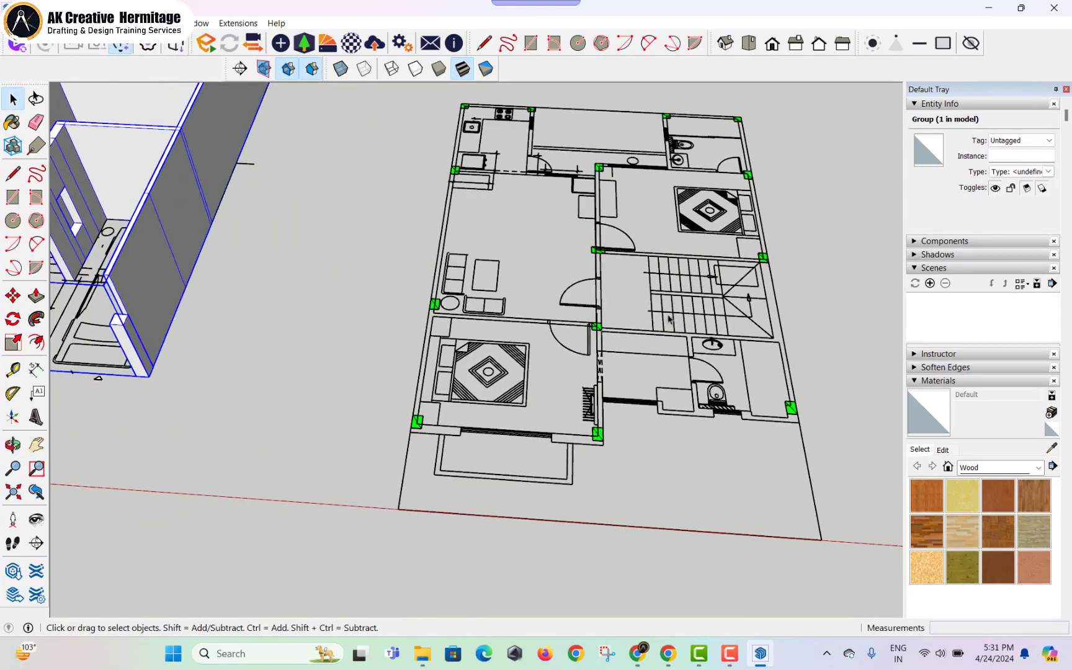
{"action": "scroll", "coordinate": [532, 284], "scroll_direction": "down", "scroll_amount": 3}
{"action": "middle_click_drag", "start_coordinate": [547, 321], "coordinate": [564, 311], "text": "shift"}
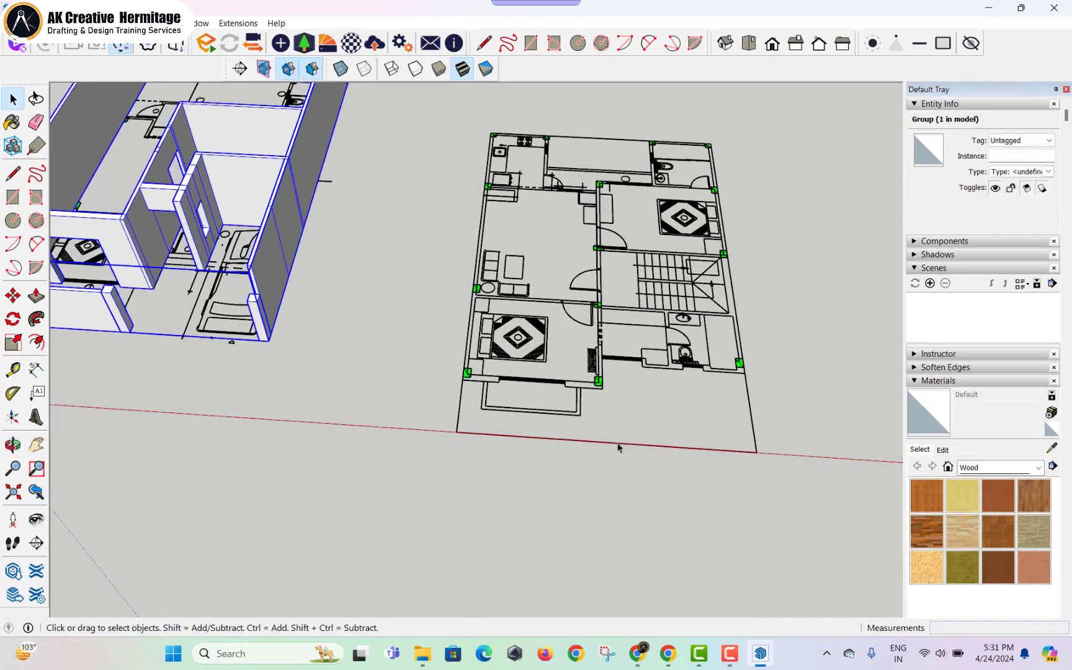
{"action": "left_click", "coordinate": [618, 446]}
{"action": "scroll", "coordinate": [597, 394], "scroll_direction": "up", "scroll_amount": 5}
{"action": "left_click", "coordinate": [583, 526]}
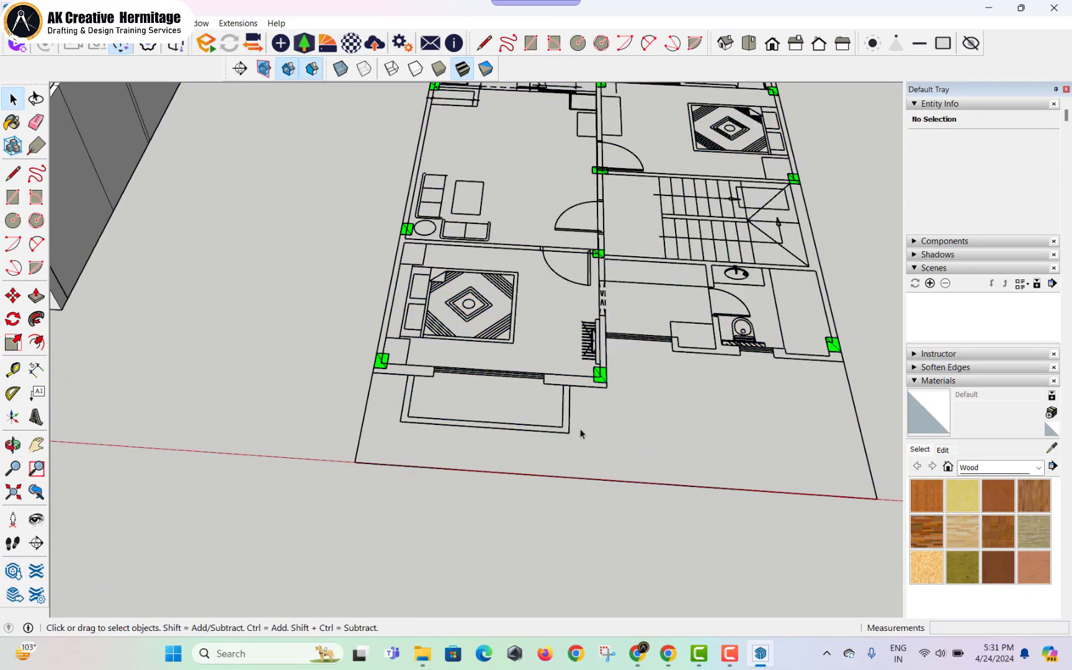
{"action": "key", "text": "r"}
{"action": "scroll", "coordinate": [614, 376], "scroll_direction": "up", "scroll_amount": 4}
{"action": "left_click", "coordinate": [582, 385]}
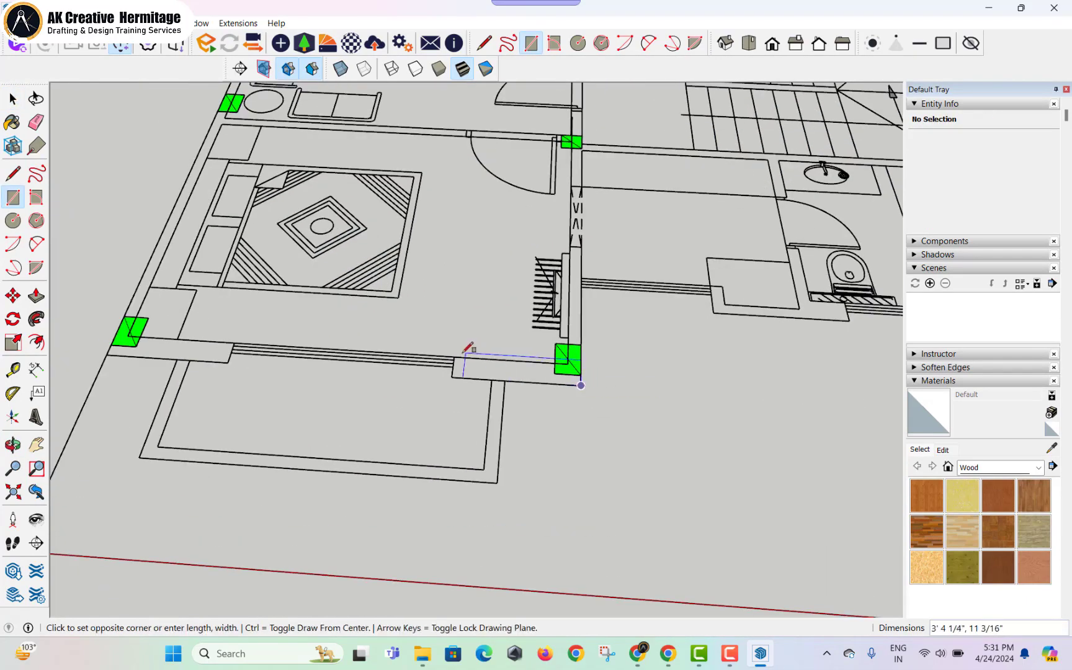
{"action": "left_click", "coordinate": [455, 359]}
{"action": "key", "text": "space"}
{"action": "key", "text": "p"}
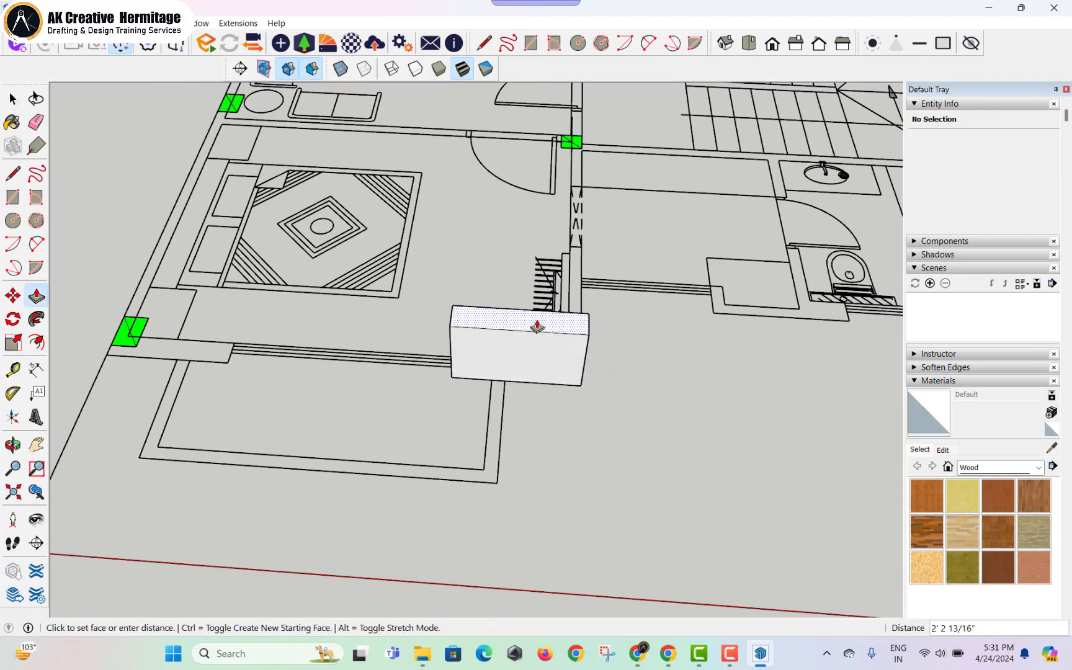
{"action": "key", "text": "Escape"}
{"action": "left_click", "coordinate": [732, 652]}
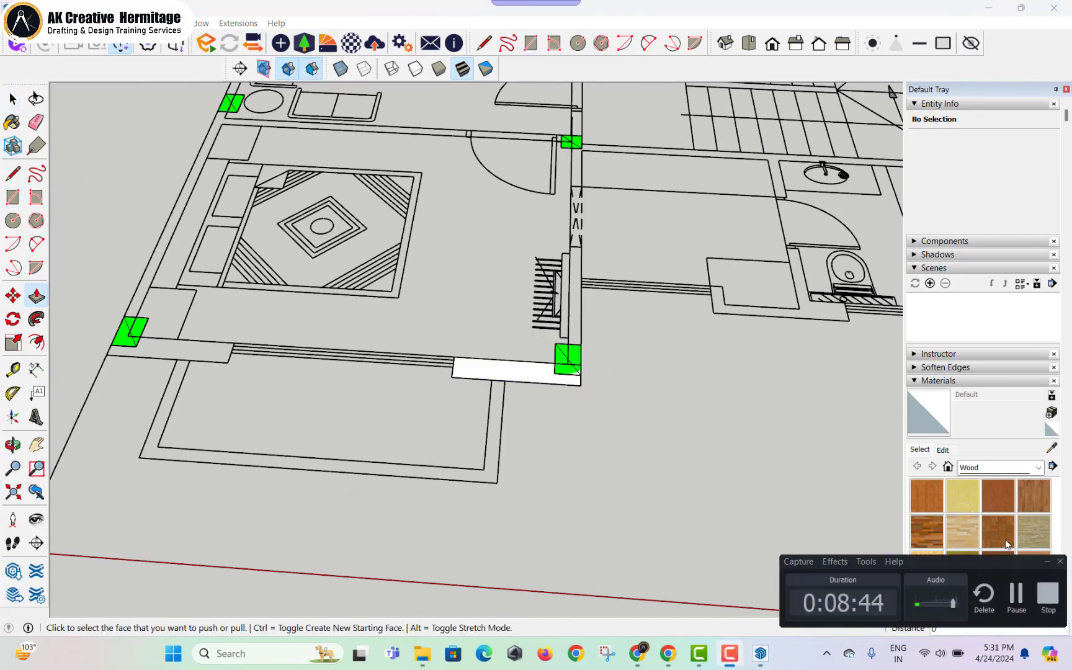
{"action": "left_click", "coordinate": [1023, 599]}
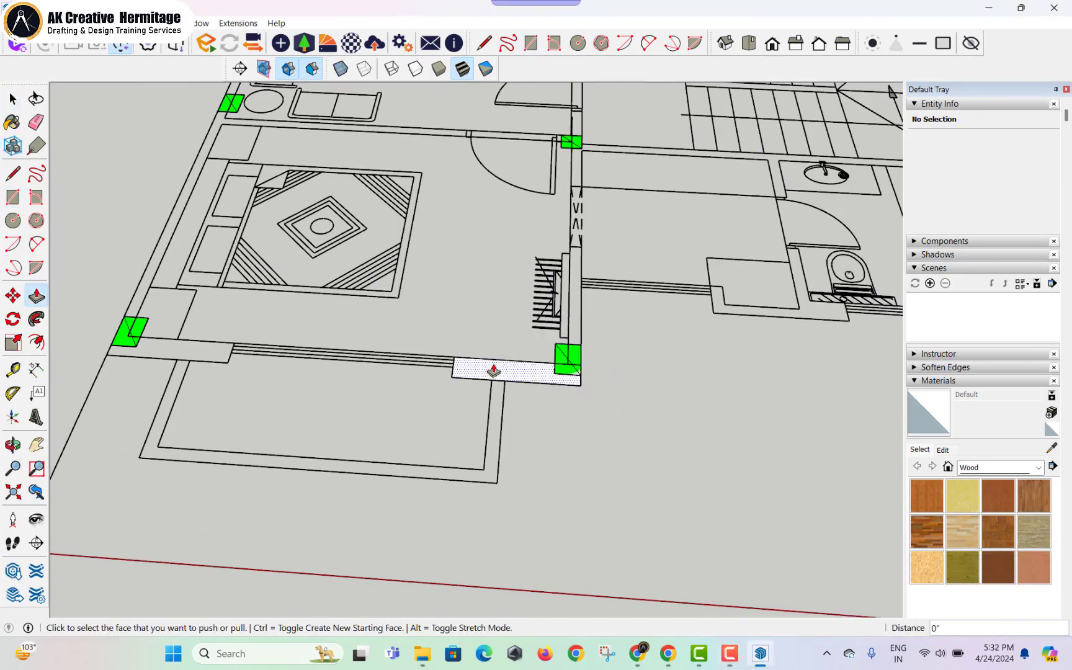
- Pull the rectangle on the front bedroom's wall strip up 10'
{"action": "left_click", "coordinate": [494, 370]}
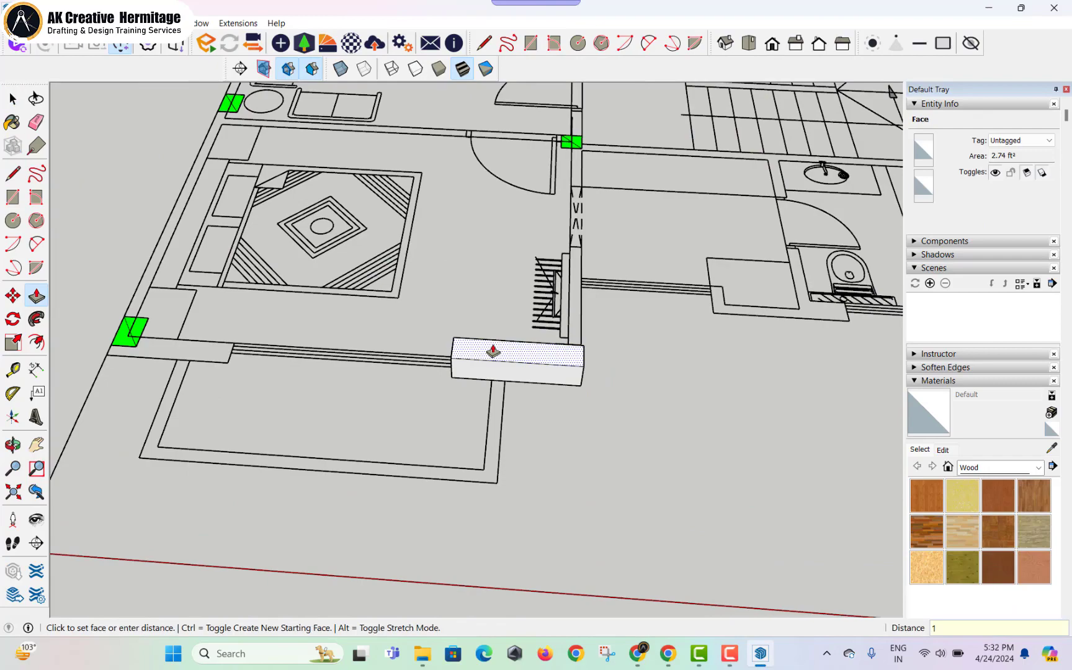
{"action": "type", "text": "10'"}
{"action": "key", "text": "Return"}
- Extend the raised wall's end face across the front bedroom window to the far window jamb
{"action": "scroll", "coordinate": [487, 338], "scroll_direction": "down", "scroll_amount": 4}
{"action": "middle_click_drag", "start_coordinate": [450, 349], "coordinate": [608, 337]}
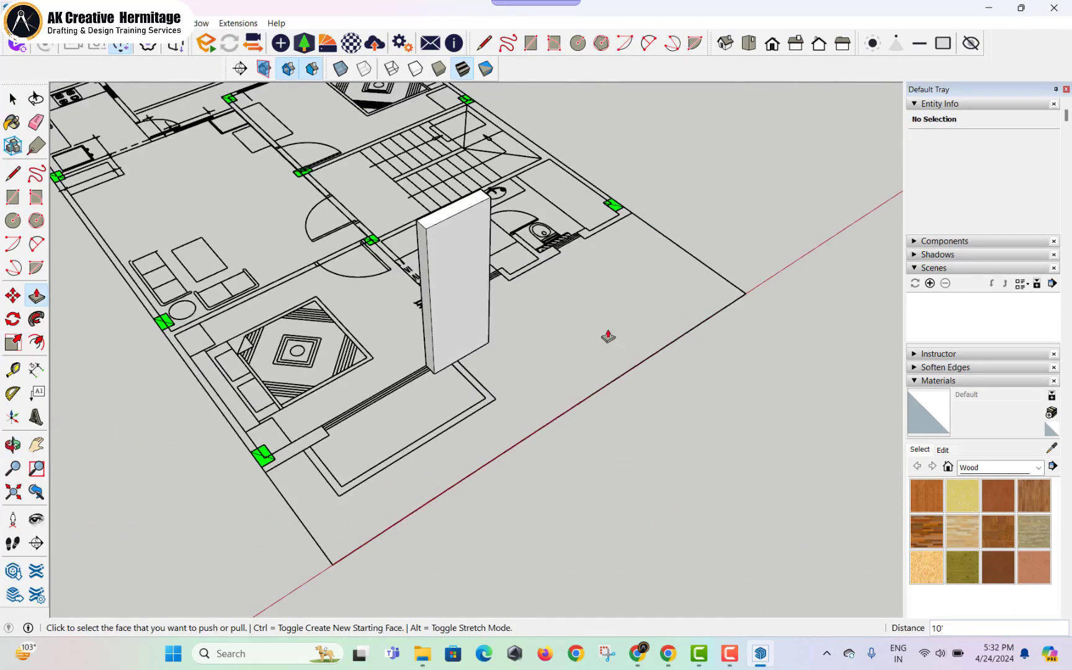
{"action": "scroll", "coordinate": [484, 335], "scroll_direction": "up", "scroll_amount": 3}
{"action": "left_click", "coordinate": [408, 337]}
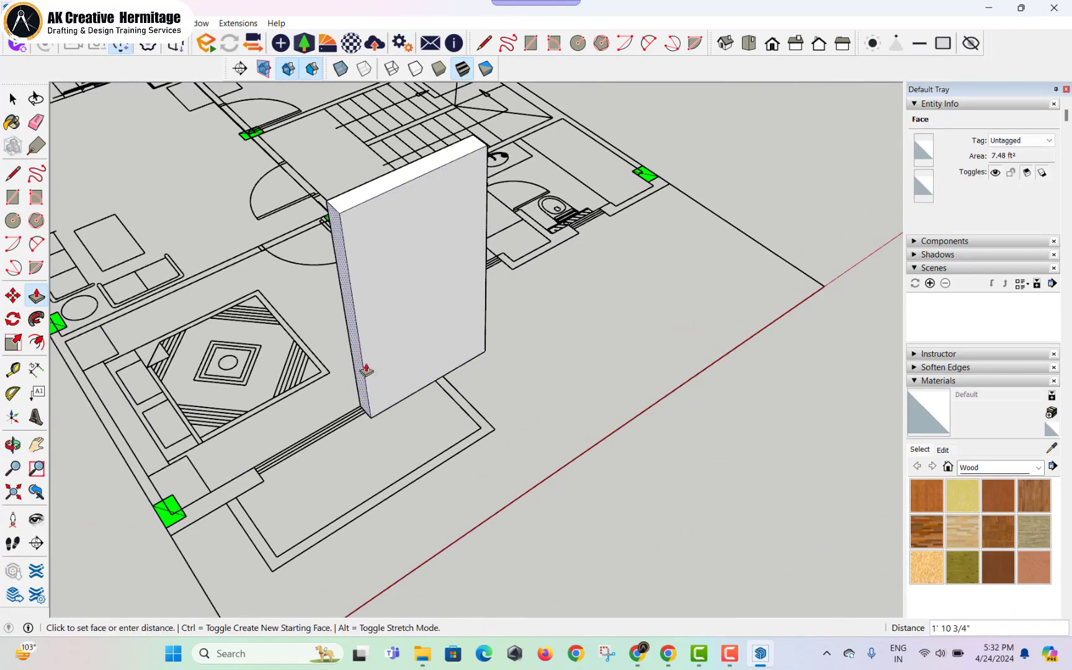
{"action": "scroll", "coordinate": [404, 350], "scroll_direction": "up", "scroll_amount": 3}
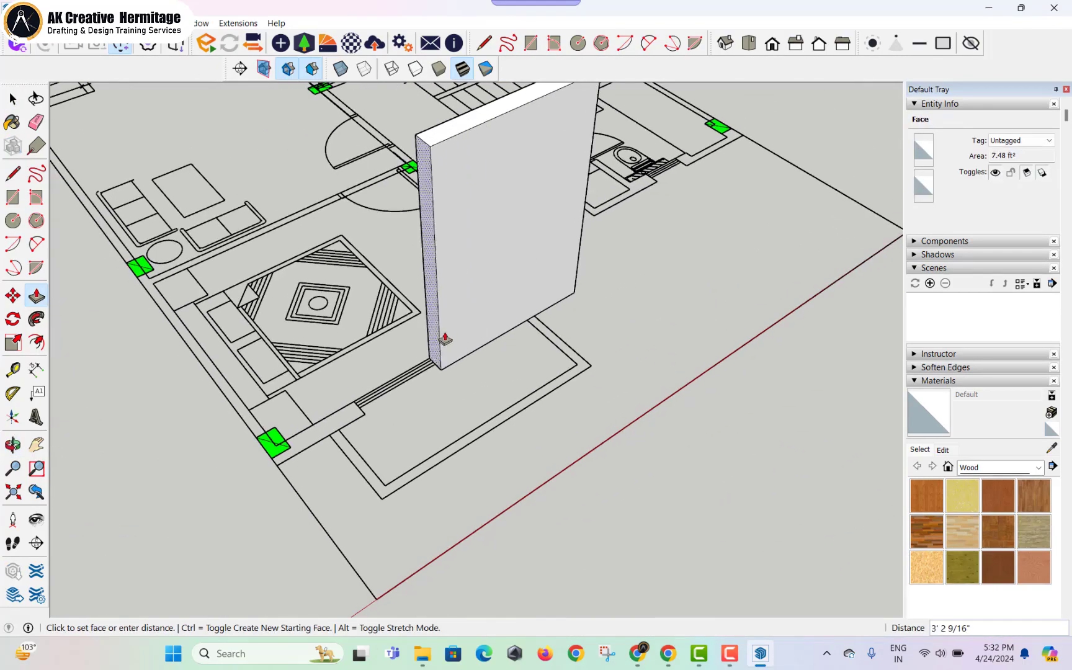
{"action": "left_click", "coordinate": [366, 417]}
{"action": "middle_click_drag", "start_coordinate": [371, 383], "coordinate": [533, 309]}
{"action": "scroll", "coordinate": [463, 336], "scroll_direction": "up", "scroll_amount": 2}
- Extend the front wall from the far window jamb to the plot's side with a new starting face, adding a corner segment as thick as the side wall
{"action": "left_click", "coordinate": [463, 336]}
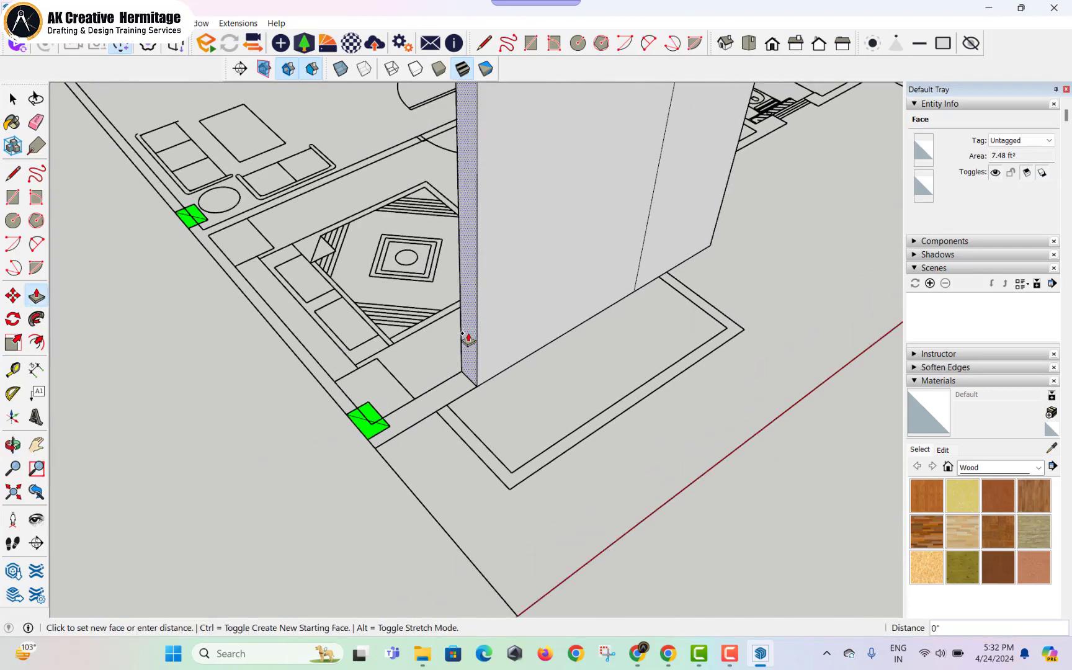
{"action": "scroll", "coordinate": [425, 402], "scroll_direction": "down", "scroll_amount": 2}
{"action": "middle_click_drag", "start_coordinate": [415, 409], "coordinate": [991, 249]}
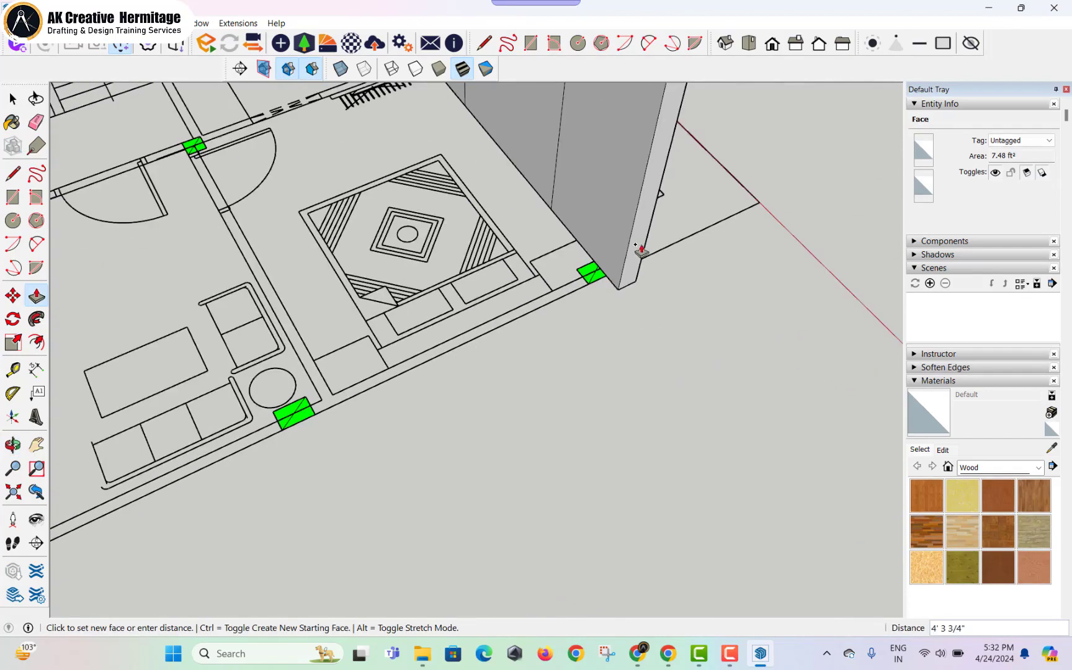
{"action": "scroll", "coordinate": [588, 286], "scroll_direction": "up", "scroll_amount": 2}
{"action": "left_click", "coordinate": [631, 242]}
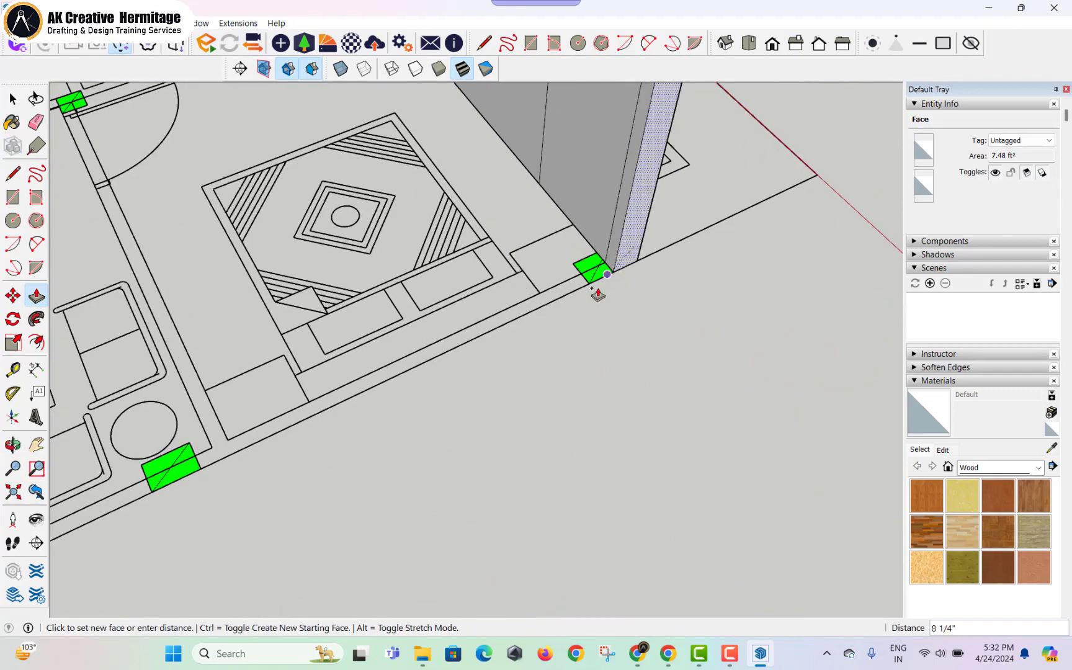
- Pull the corner segment's inner face along the living room side wall line to the rear column at the kitchen
{"action": "left_click", "coordinate": [612, 249]}
{"action": "scroll", "coordinate": [545, 320], "scroll_direction": "down", "scroll_amount": 4}
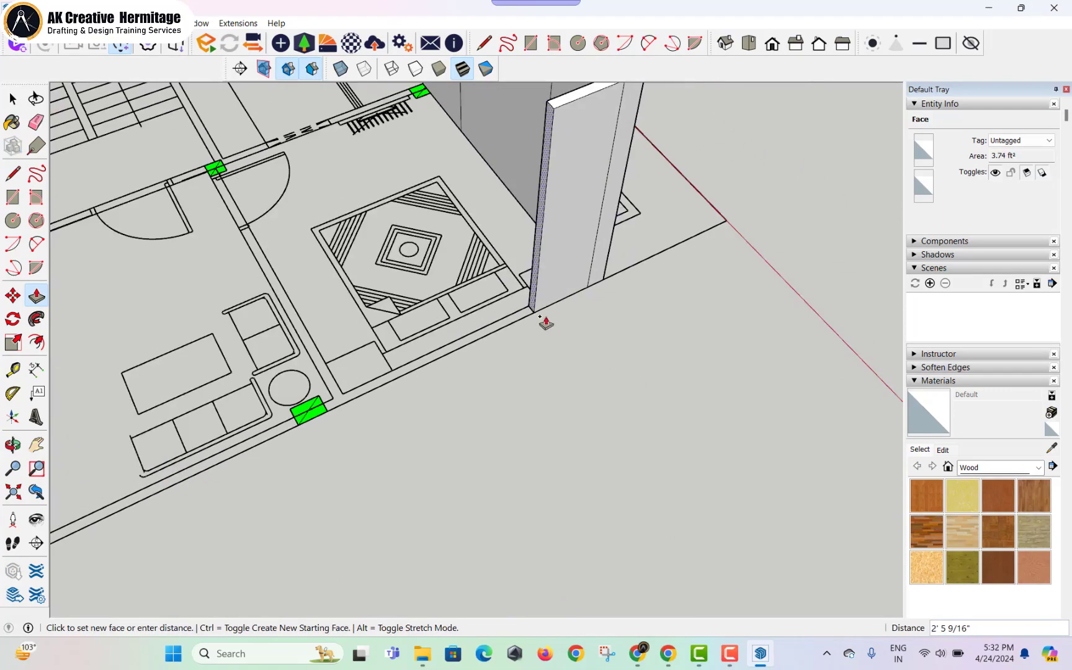
{"action": "middle_click_drag", "start_coordinate": [548, 315], "coordinate": [723, 249], "text": "shift"}
{"action": "scroll", "coordinate": [723, 249], "scroll_direction": "down", "scroll_amount": 2}
{"action": "middle_click_drag", "start_coordinate": [448, 377], "coordinate": [544, 311]}
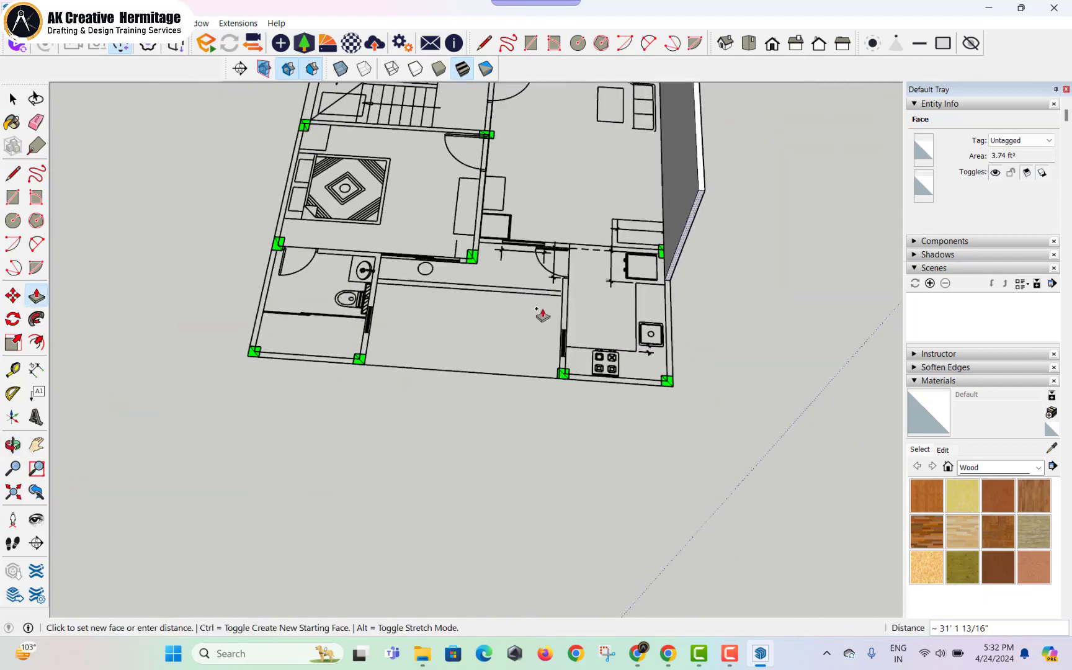
{"action": "scroll", "coordinate": [613, 338], "scroll_direction": "up", "scroll_amount": 5}
{"action": "left_click", "coordinate": [661, 303]}
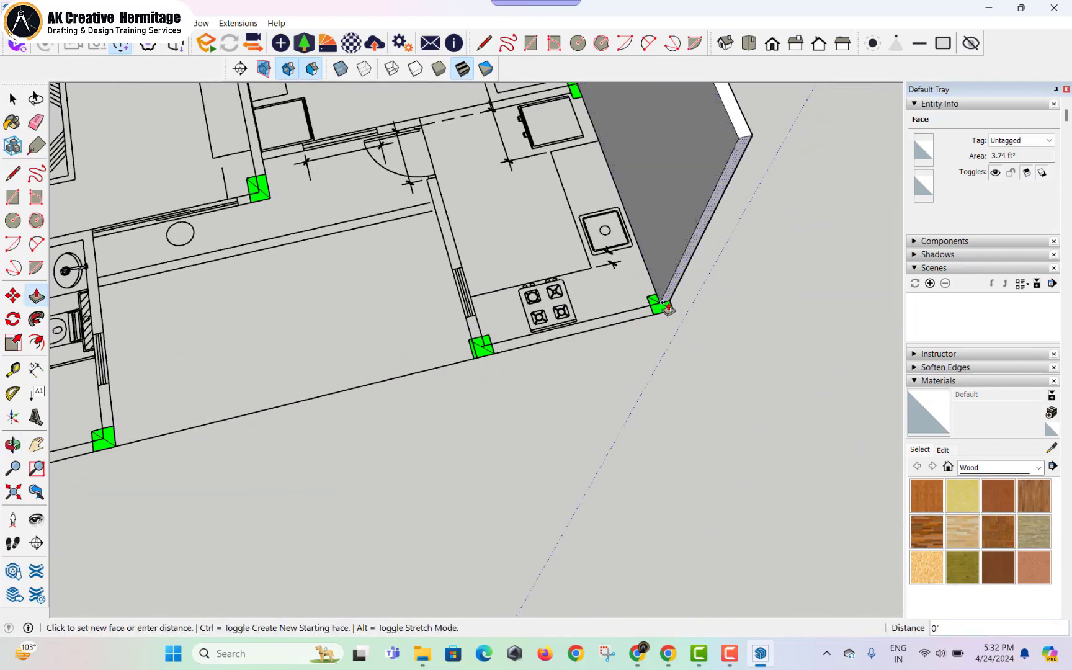
- Extend the side wall's end about 4 9/16" over the kitchen corner and pull its inner face along the rear wall to the opposite corner
{"action": "left_click", "coordinate": [665, 305]}
{"action": "left_click", "coordinate": [667, 298]}
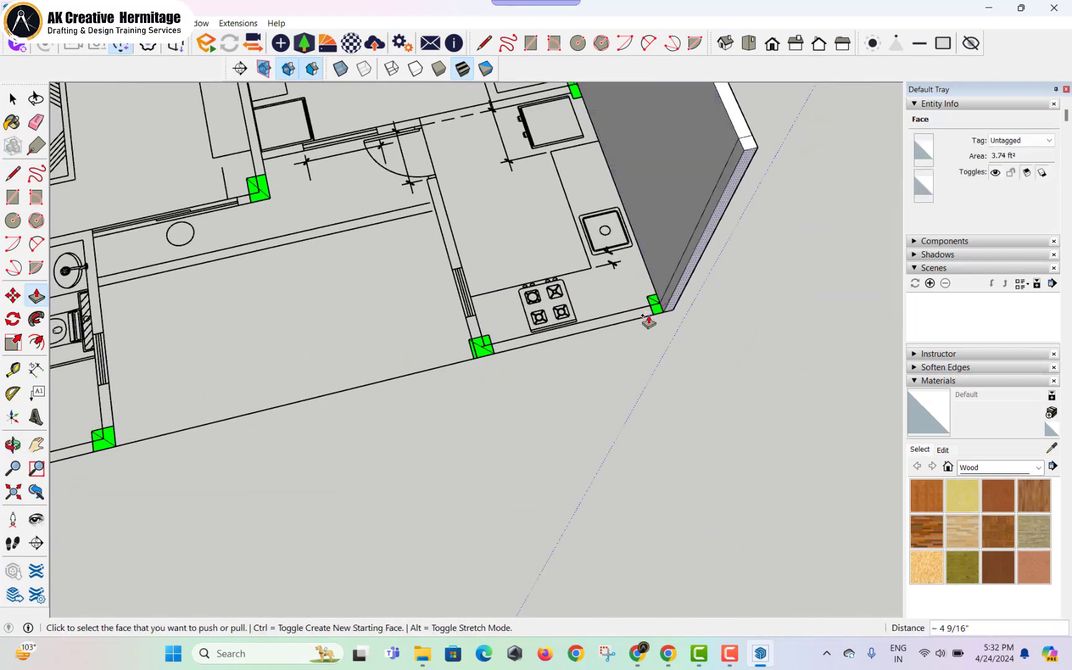
{"action": "left_click", "coordinate": [668, 299]}
{"action": "middle_click_drag", "start_coordinate": [510, 343], "coordinate": [578, 398]}
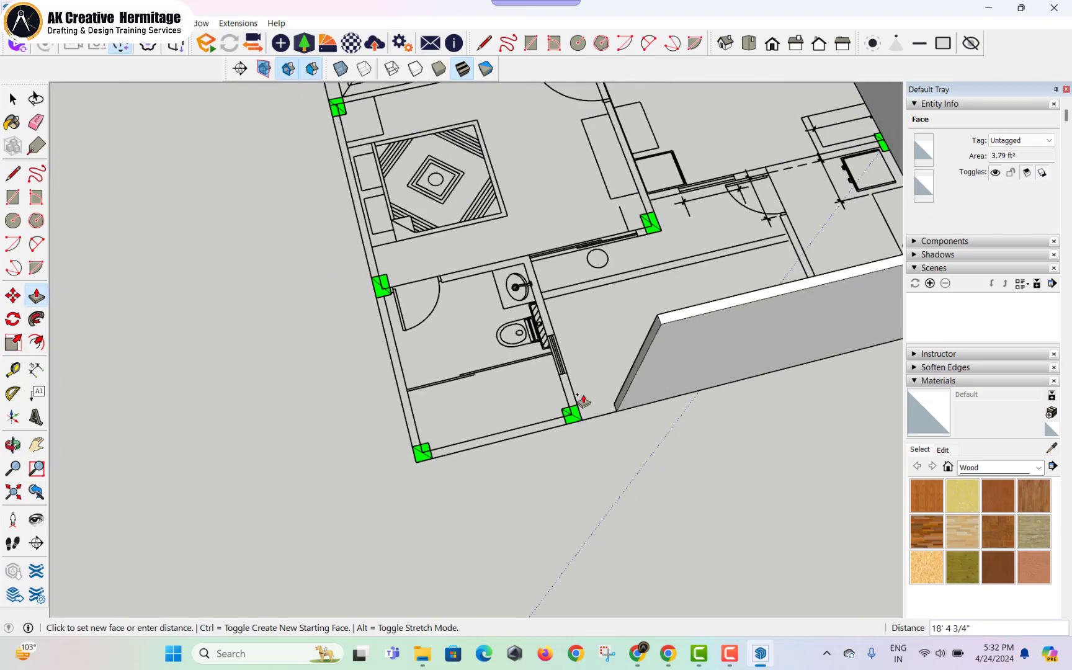
{"action": "middle_click_drag", "start_coordinate": [402, 426], "coordinate": [488, 443]}
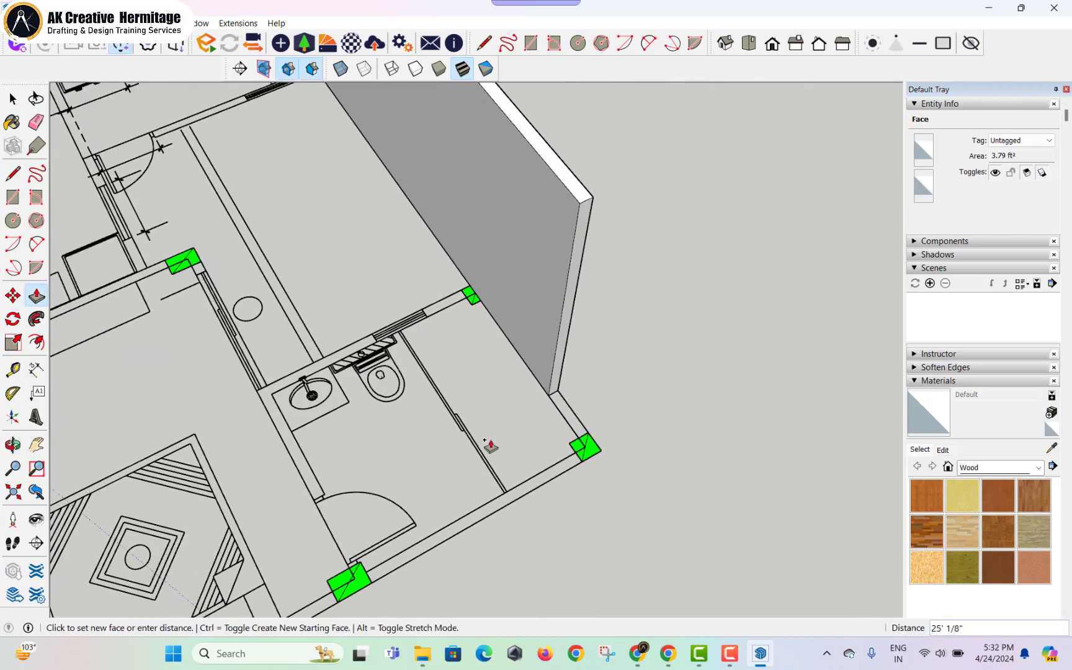
{"action": "left_click", "coordinate": [587, 458]}
- Pull the rear corner's inner face forward along the bedroom and staircase side wall line to the front corner by the toilet
{"action": "left_click", "coordinate": [593, 442]}
{"action": "scroll", "coordinate": [461, 460], "scroll_direction": "down", "scroll_amount": 4}
{"action": "middle_click_drag", "start_coordinate": [211, 555], "coordinate": [691, 404], "text": "shift"}
{"action": "middle_click_drag", "start_coordinate": [614, 434], "coordinate": [683, 427]}
{"action": "scroll", "coordinate": [637, 420], "scroll_direction": "up", "scroll_amount": 1}
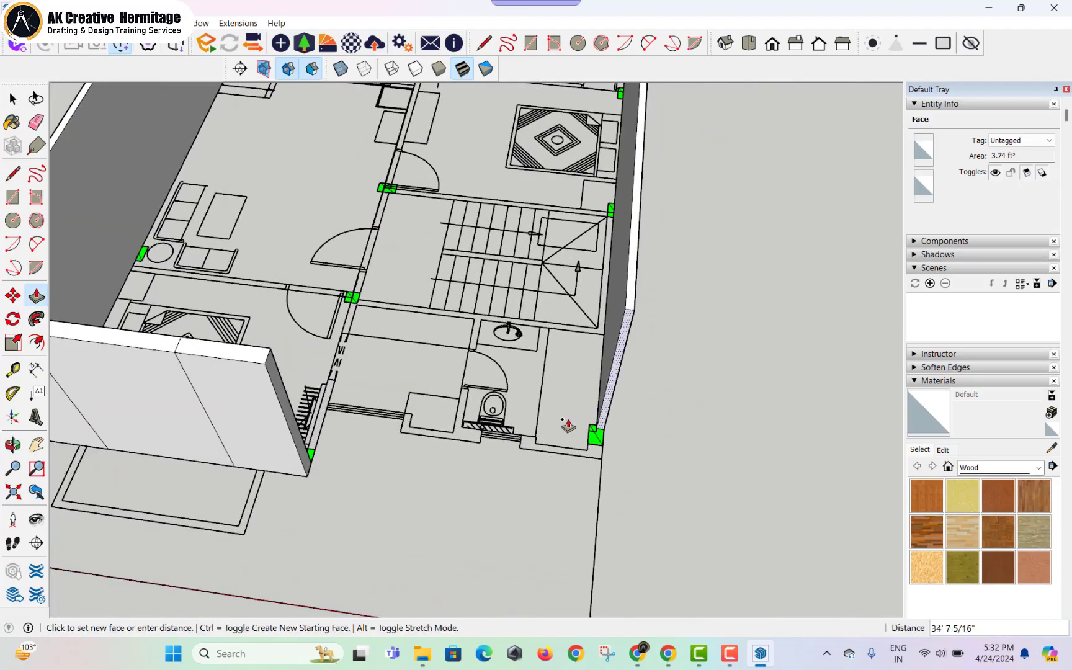
{"action": "middle_click_drag", "start_coordinate": [567, 426], "coordinate": [629, 432]}
{"action": "scroll", "coordinate": [630, 432], "scroll_direction": "up", "scroll_amount": 3}
{"action": "left_click", "coordinate": [594, 428]}
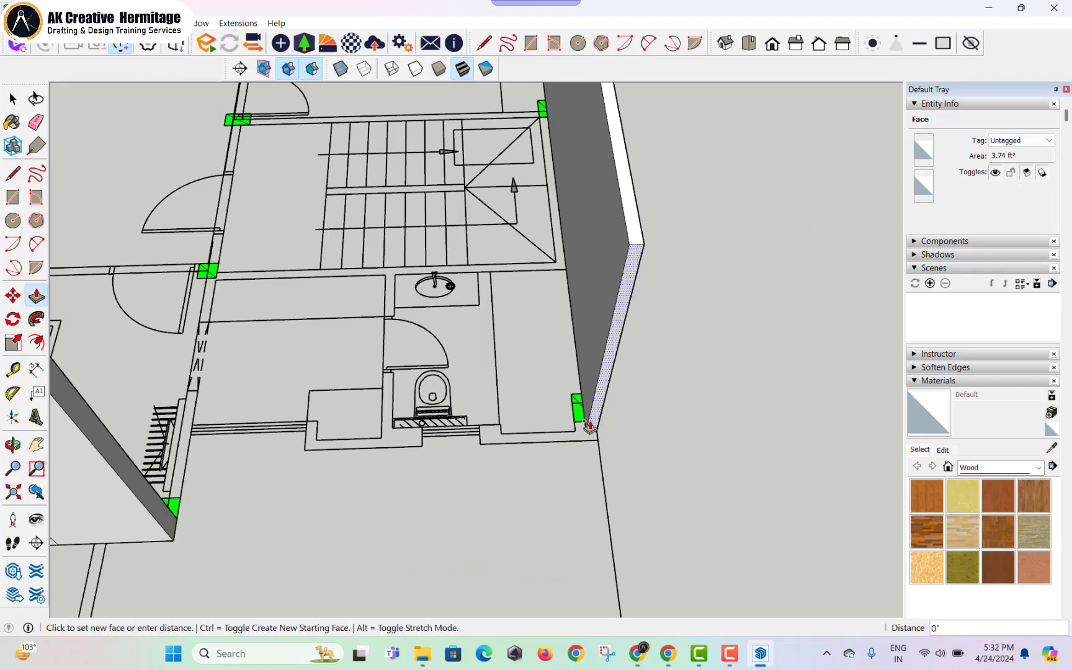
- Extend the staircase side wall's end face about 5 1/8" to the outer front wall line beside the toilet
{"action": "left_click", "coordinate": [600, 432]}
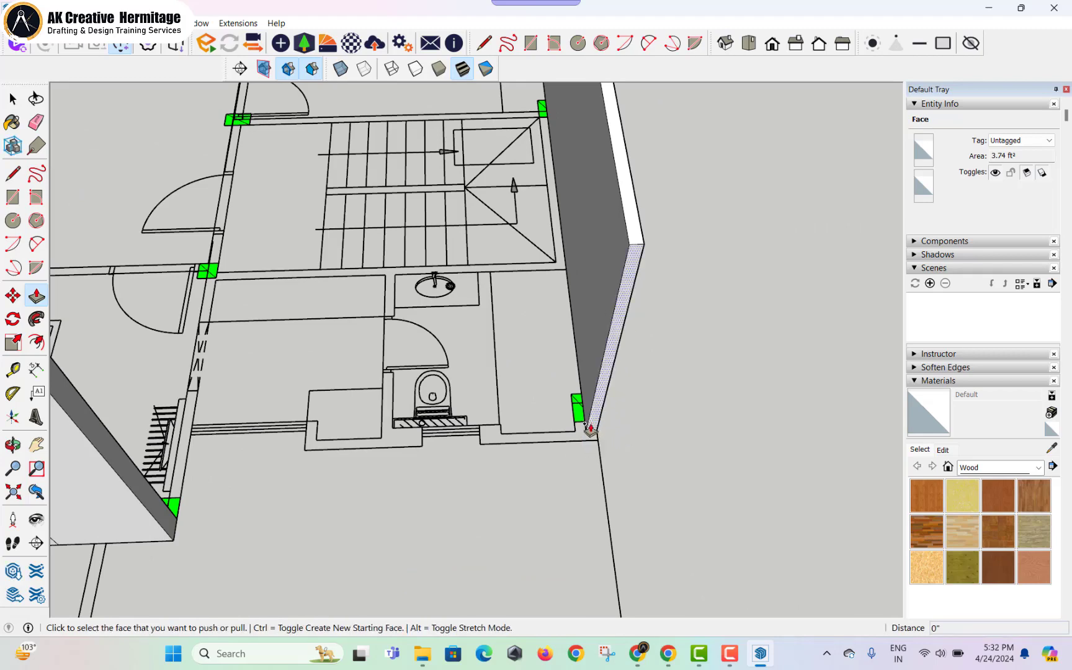
{"action": "middle_click_drag", "start_coordinate": [533, 412], "coordinate": [594, 376]}
{"action": "scroll", "coordinate": [591, 374], "scroll_direction": "up", "scroll_amount": 2}
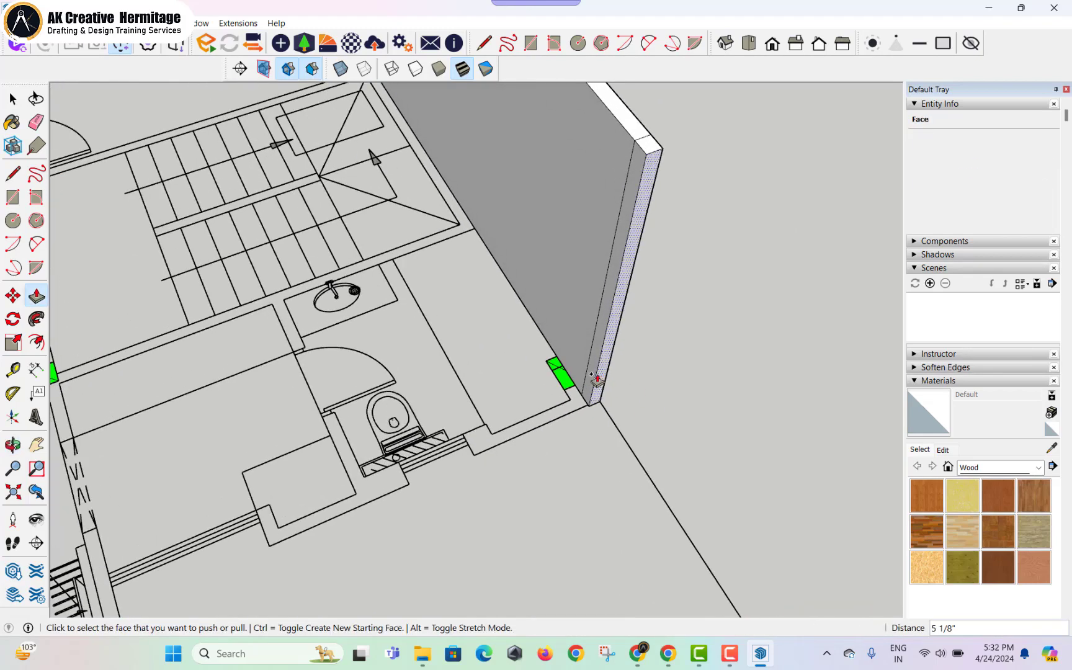
- Pull the corner's inner face along the toilet's front wall line to the window pier and extend it about 9" over the pier
{"action": "left_click", "coordinate": [592, 377]}
{"action": "middle_click_drag", "start_coordinate": [489, 433], "coordinate": [475, 400]}
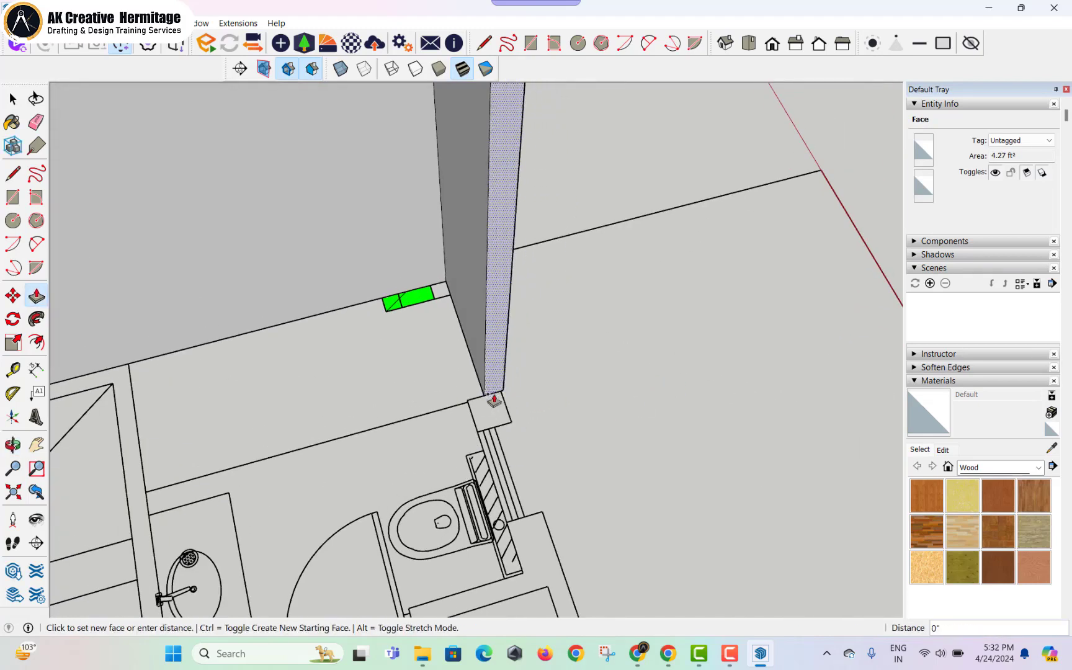
{"action": "left_click", "coordinate": [489, 430]}
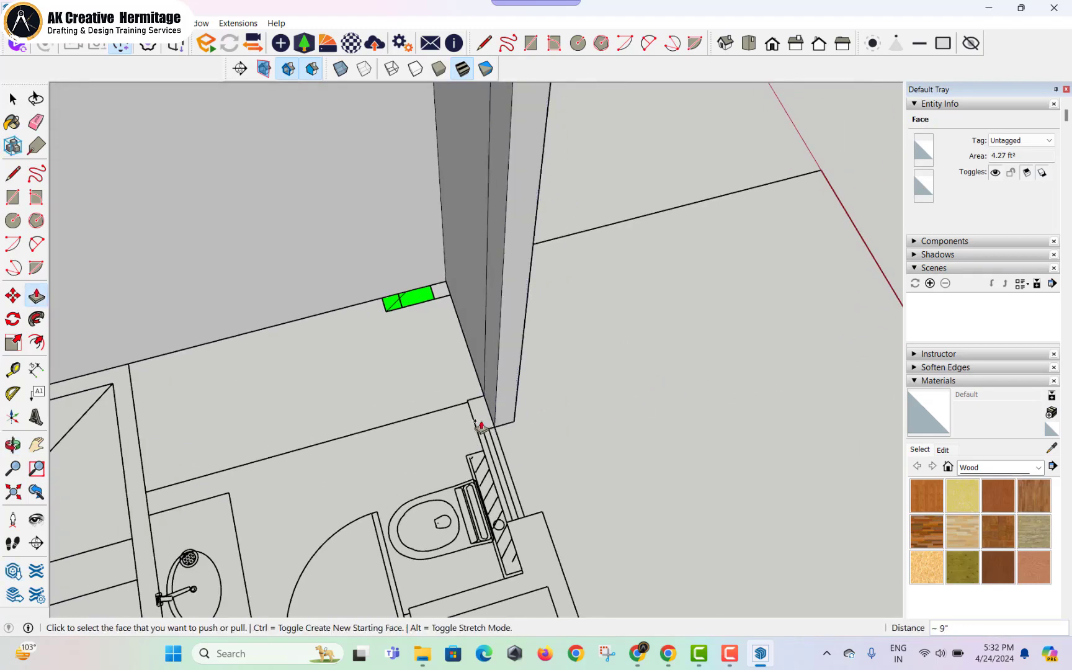
- Complete the pier beside the toilet window and pull the wall's inner half about 2' across the window recess
{"action": "left_click", "coordinate": [494, 400]}
{"action": "left_click", "coordinate": [477, 436]}
{"action": "left_click", "coordinate": [494, 419]}
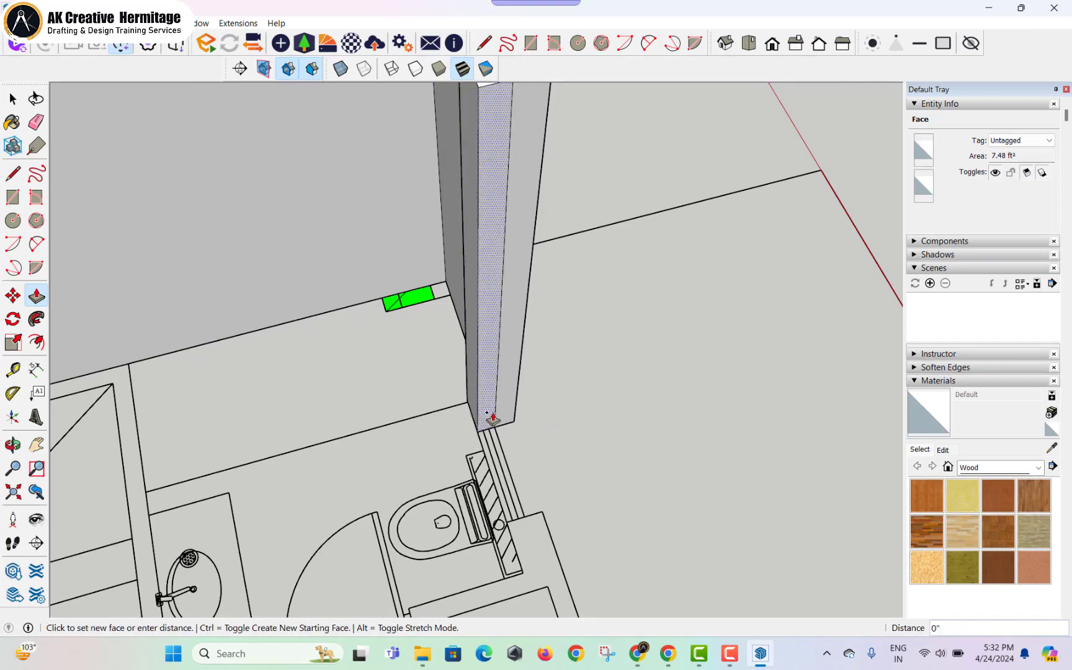
{"action": "middle_click_drag", "start_coordinate": [505, 478], "coordinate": [208, 428]}
{"action": "middle_click_drag", "start_coordinate": [435, 398], "coordinate": [336, 378]}
{"action": "scroll", "coordinate": [368, 440], "scroll_direction": "up", "scroll_amount": 2}
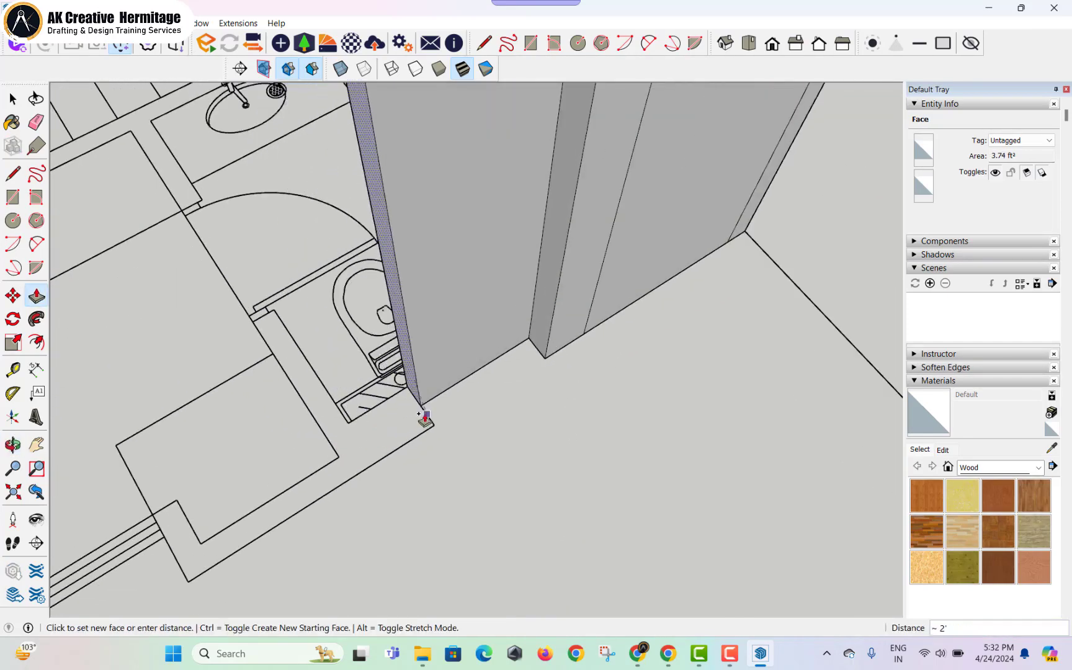
{"action": "left_click", "coordinate": [413, 391]}
- Extend the wall over the pier past the toilet window and step its face out about 4 1/2"
{"action": "middle_click_drag", "start_coordinate": [392, 454], "coordinate": [412, 486]}
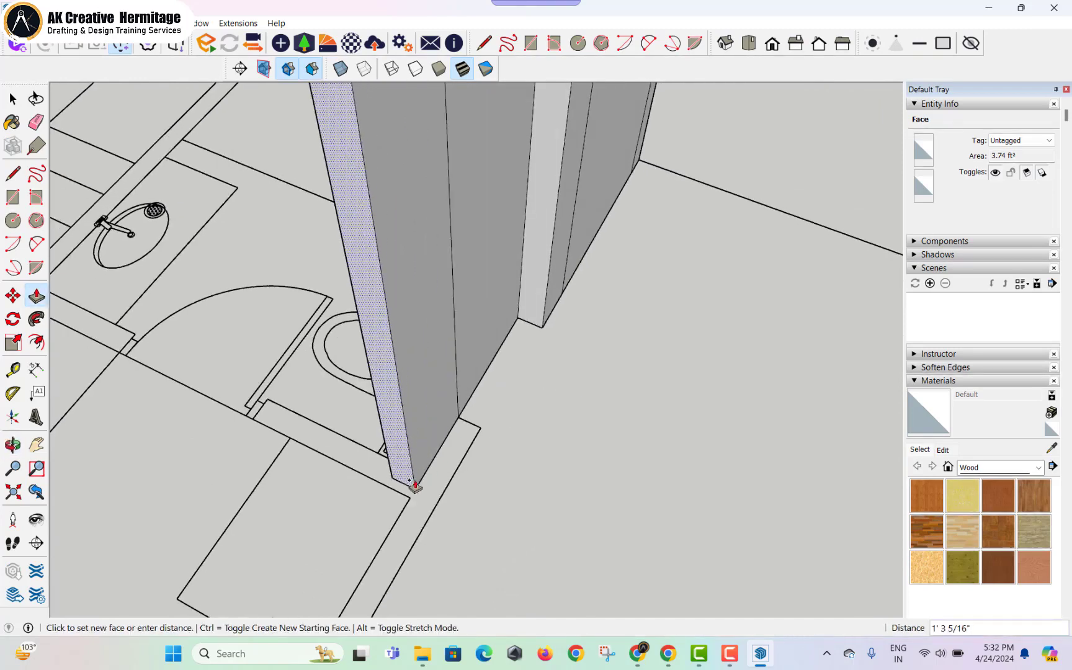
{"action": "left_click", "coordinate": [410, 499]}
{"action": "left_click", "coordinate": [408, 472]}
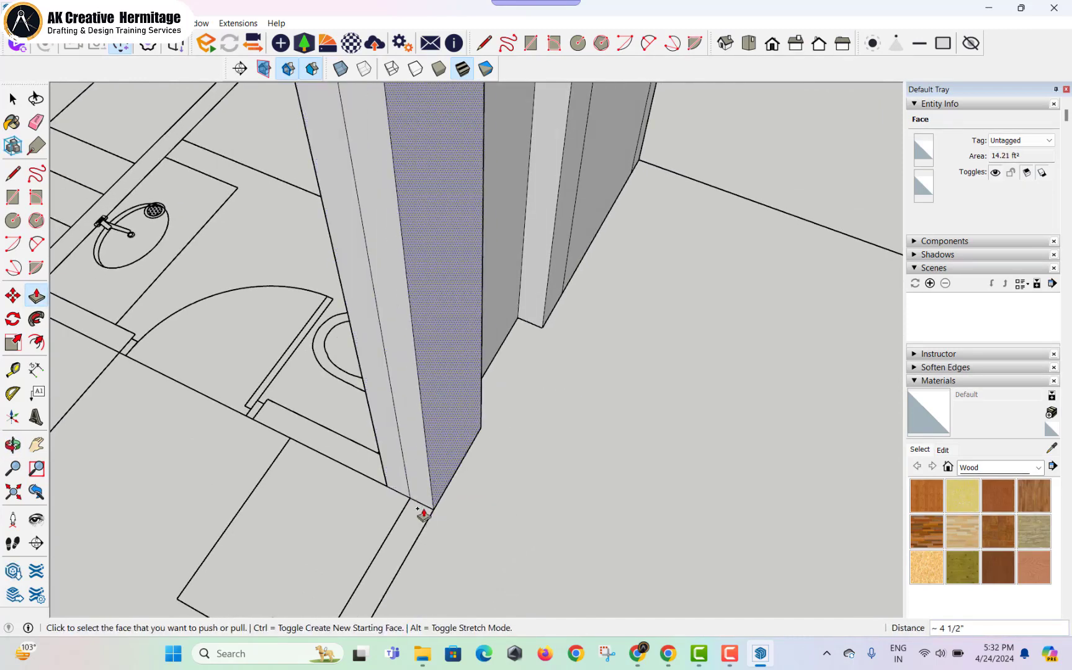
- Pull the stepped-out wall end along the outer front wall line to the next pier and extend it about 4 9/16"
{"action": "left_click", "coordinate": [419, 495]}
{"action": "scroll", "coordinate": [392, 529], "scroll_direction": "down", "scroll_amount": 4}
{"action": "scroll", "coordinate": [436, 440], "scroll_direction": "up", "scroll_amount": 1}
{"action": "middle_click_drag", "start_coordinate": [393, 529], "coordinate": [557, 473], "text": "shift"}
{"action": "left_click", "coordinate": [561, 477]}
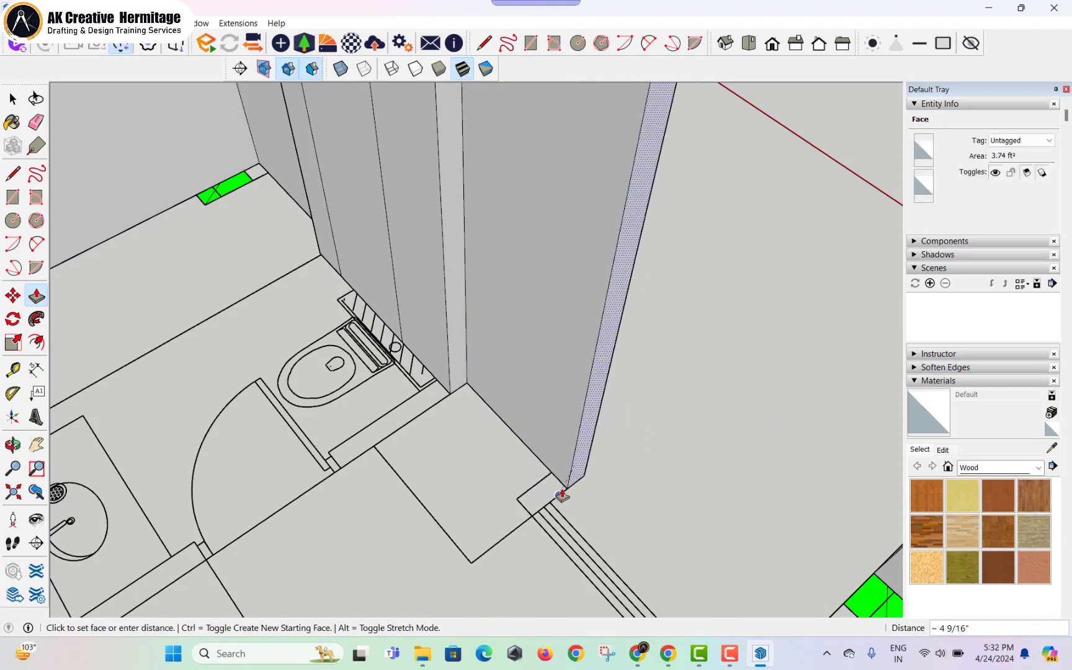
{"action": "left_click", "coordinate": [562, 495]}
- Pull the pier corner's inner face back about 9 1/8" to the recessed wall line
{"action": "left_click", "coordinate": [561, 492]}
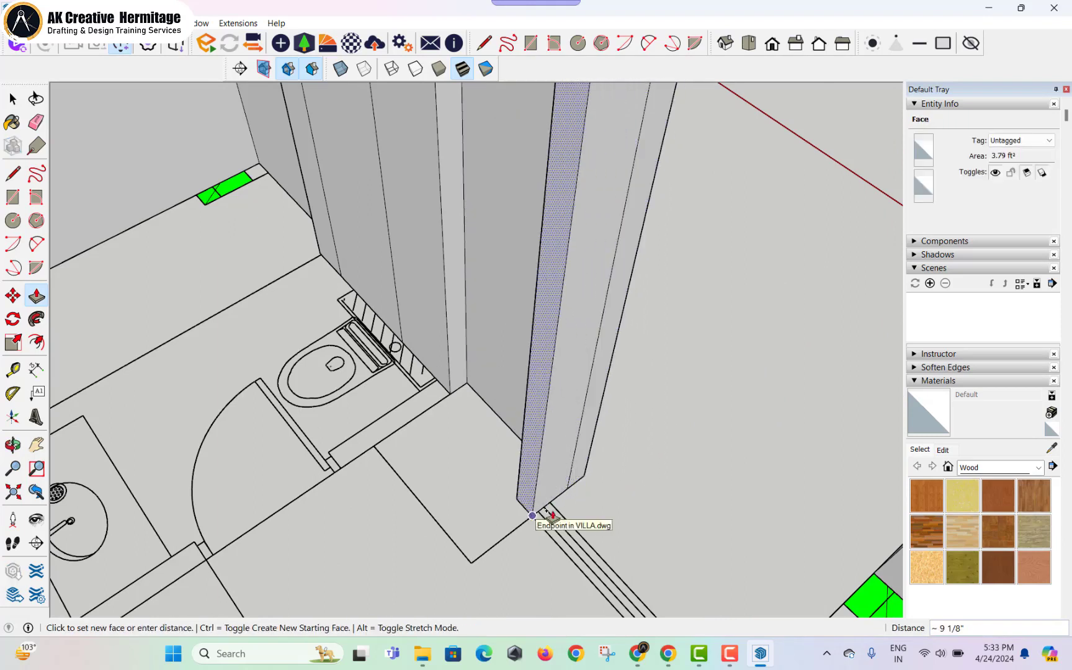
{"action": "left_click", "coordinate": [541, 487]}
{"action": "left_click", "coordinate": [523, 522]}
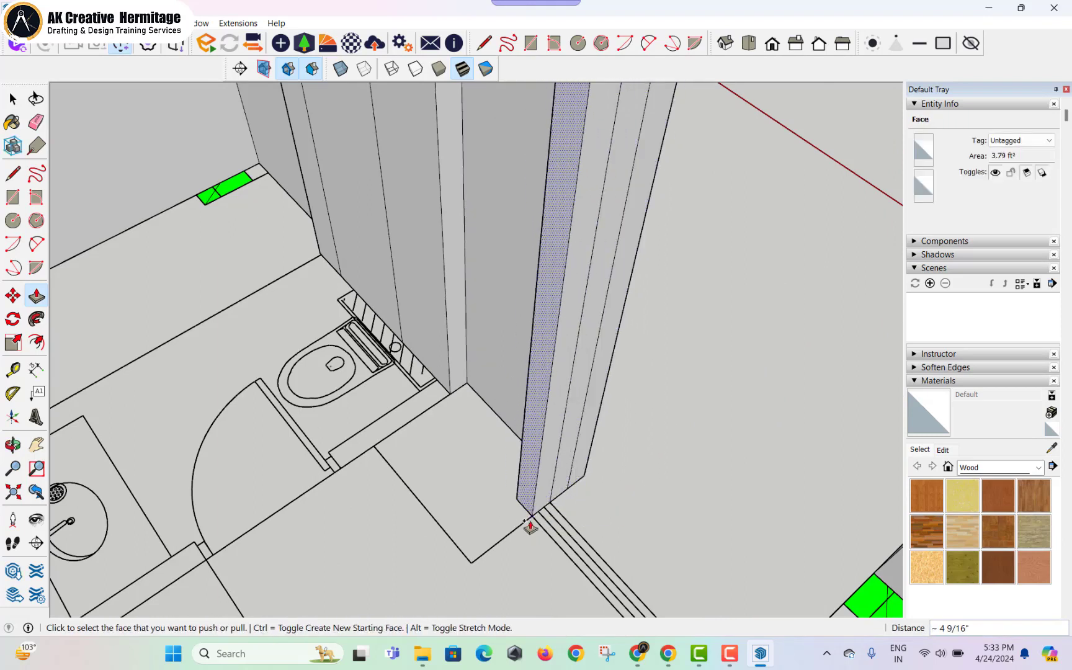
- Pull the recessed wall's end across the window span to the cross wall line and extend it about 4 1/2"
{"action": "left_click", "coordinate": [540, 506]}
{"action": "scroll", "coordinate": [595, 523], "scroll_direction": "down", "scroll_amount": 2}
{"action": "middle_click_drag", "start_coordinate": [596, 522], "coordinate": [424, 455], "text": "shift"}
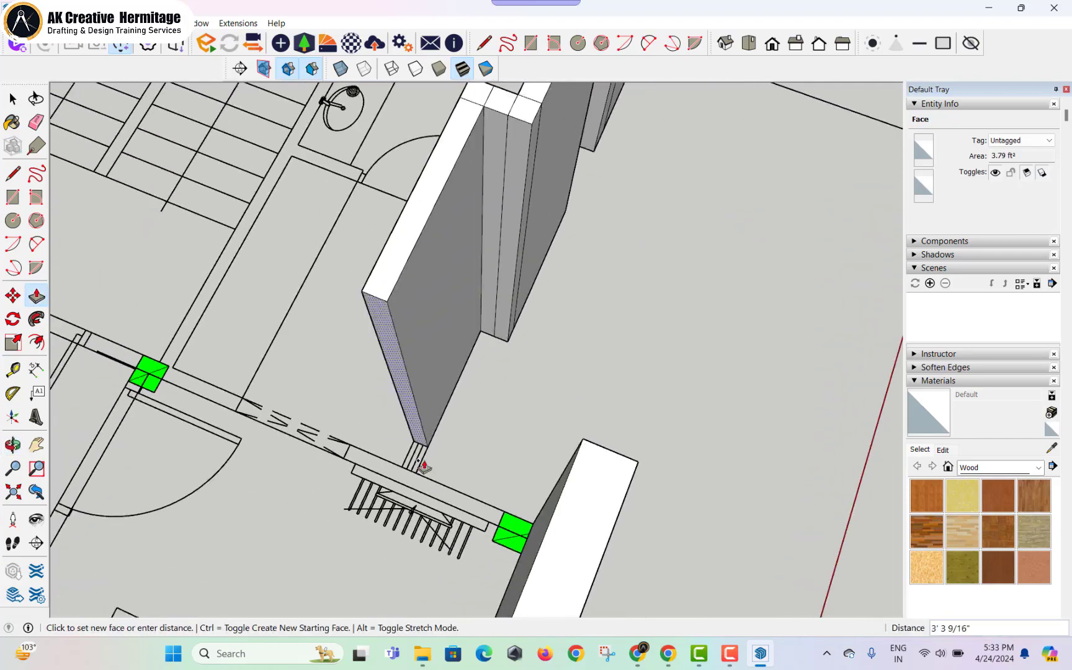
{"action": "scroll", "coordinate": [416, 475], "scroll_direction": "up", "scroll_amount": 1}
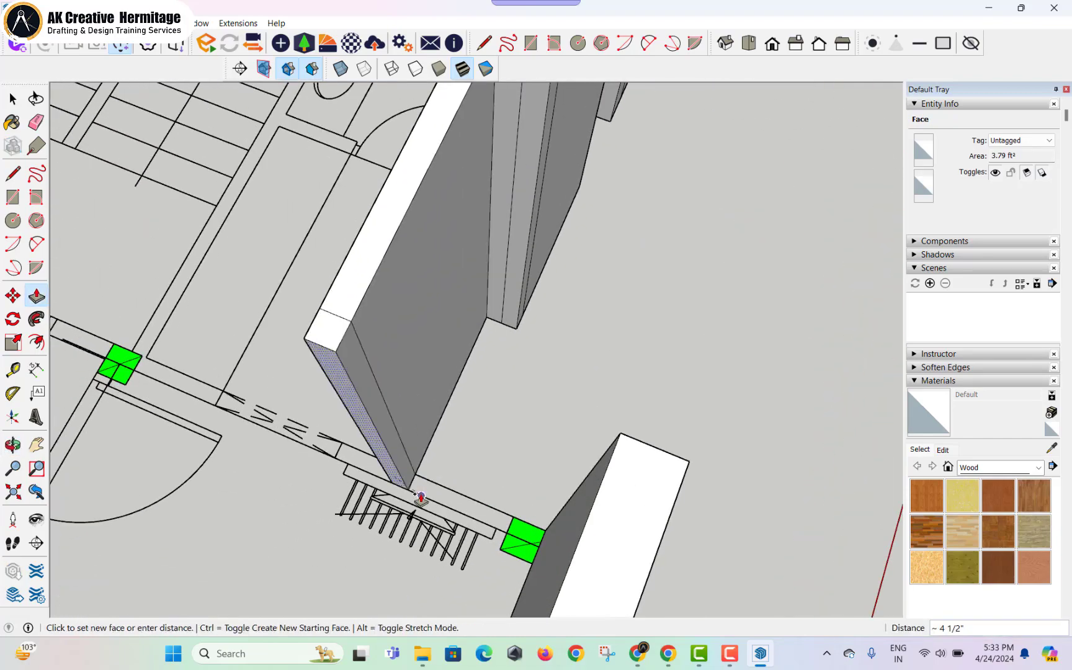
{"action": "left_click", "coordinate": [421, 497]}
- Pull the new corner's side face about 3' 1 1/16" along the cross wall line to the projecting front block
{"action": "left_click", "coordinate": [411, 479]}
{"action": "scroll", "coordinate": [476, 445], "scroll_direction": "down", "scroll_amount": 1}
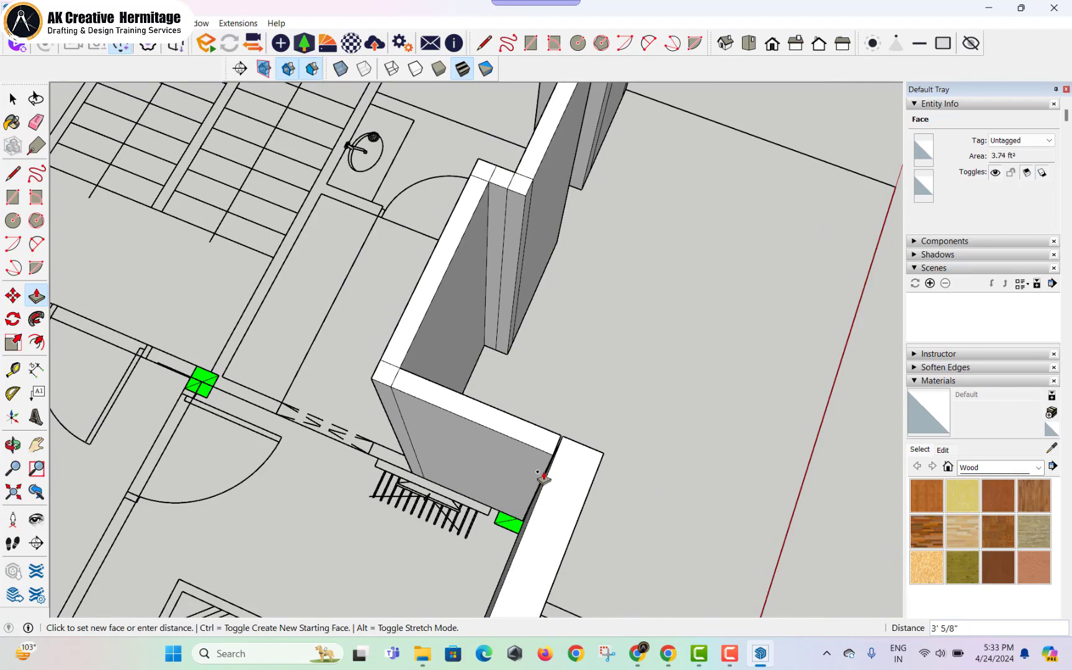
{"action": "left_click", "coordinate": [548, 476]}
- Place a horizontal guide on the projecting front block's outer wall, 7' above its base
{"action": "scroll", "coordinate": [543, 312], "scroll_direction": "down", "scroll_amount": 1}
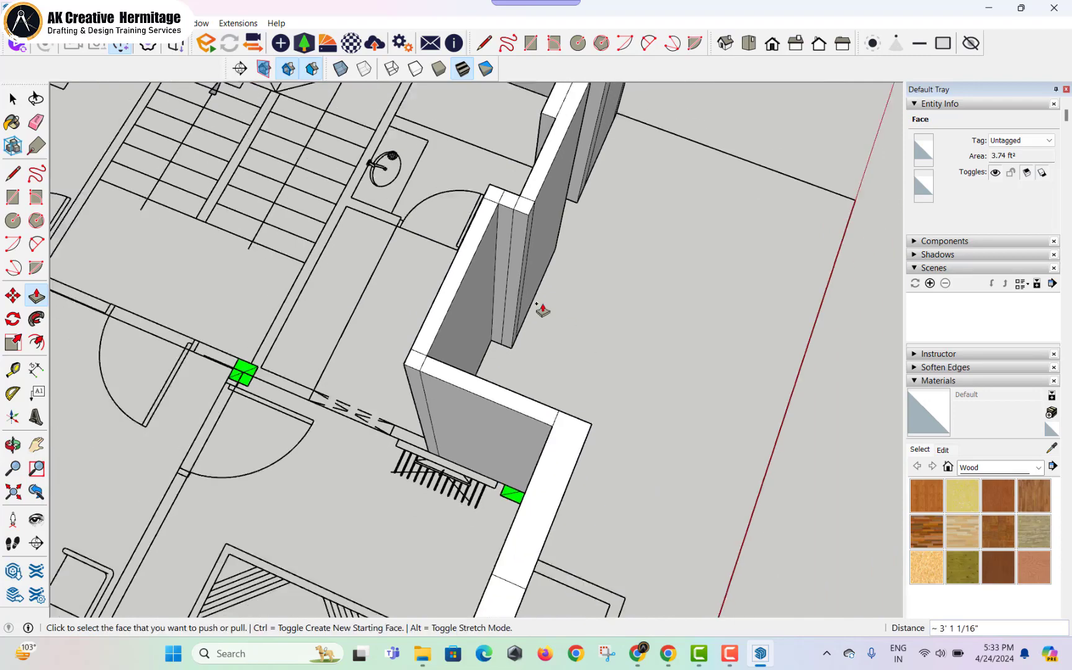
{"action": "middle_click_drag", "start_coordinate": [543, 312], "coordinate": [321, 256]}
{"action": "scroll", "coordinate": [442, 287], "scroll_direction": "down", "scroll_amount": 2}
{"action": "middle_click_drag", "start_coordinate": [519, 356], "coordinate": [326, 338]}
{"action": "middle_click_drag", "start_coordinate": [326, 338], "coordinate": [512, 375], "text": "shift"}
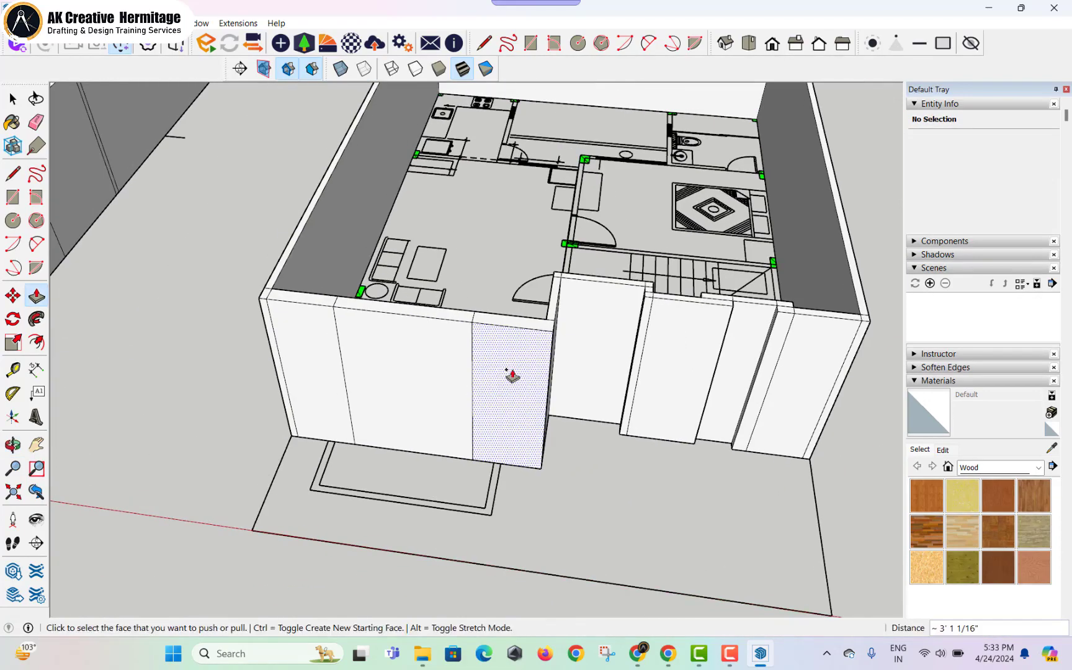
{"action": "key", "text": "space"}
{"action": "scroll", "coordinate": [459, 420], "scroll_direction": "up", "scroll_amount": 2}
{"action": "key", "text": "t"}
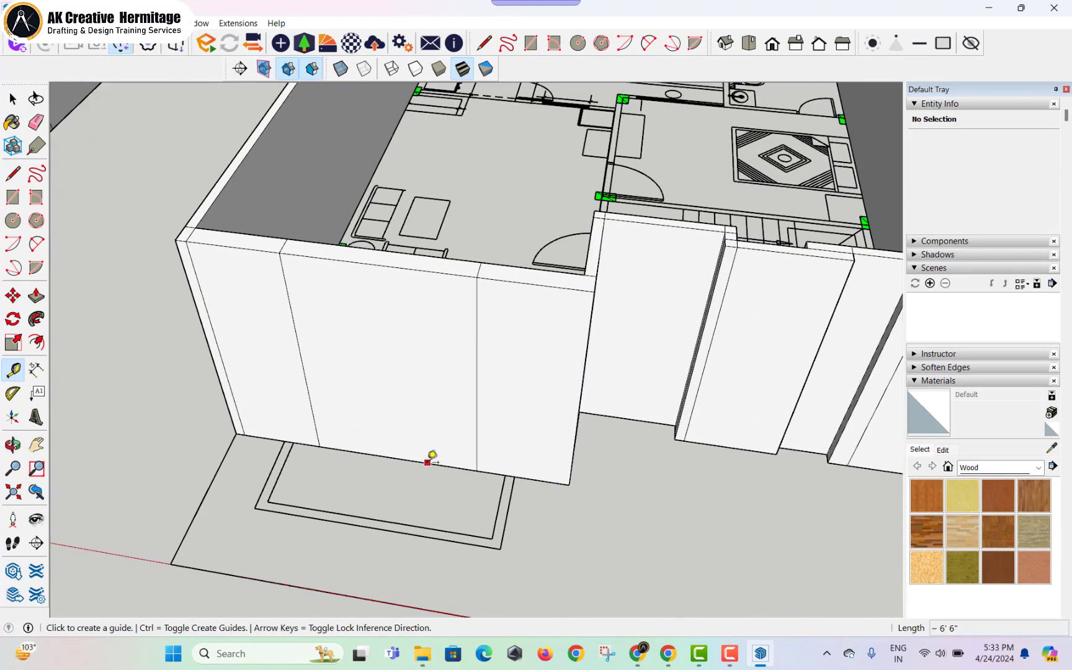
{"action": "left_click", "coordinate": [428, 462]}
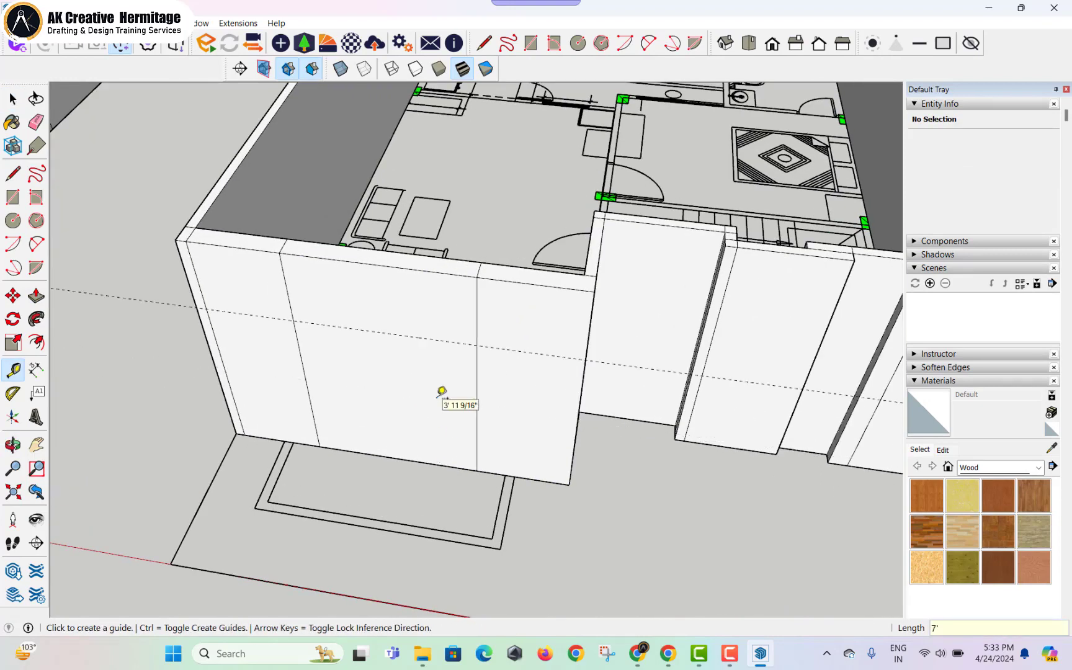
{"action": "left_click", "coordinate": [442, 391]}
- Outline the front block's door opening between the wall seams up to the guide and push it about 9" through the wall
{"action": "key", "text": "space"}
{"action": "key", "text": "r"}
{"action": "left_click", "coordinate": [293, 320]}
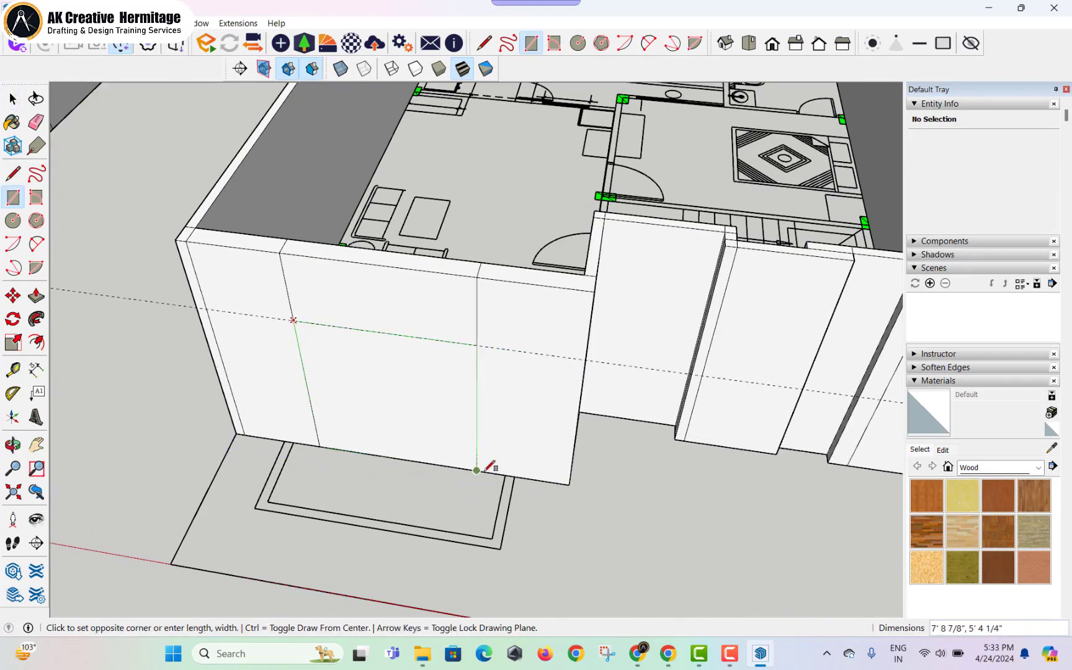
{"action": "scroll", "coordinate": [433, 412], "scroll_direction": "up", "scroll_amount": 3}
{"action": "key", "text": "space"}
{"action": "key", "text": "p"}
{"action": "left_click", "coordinate": [419, 371]}
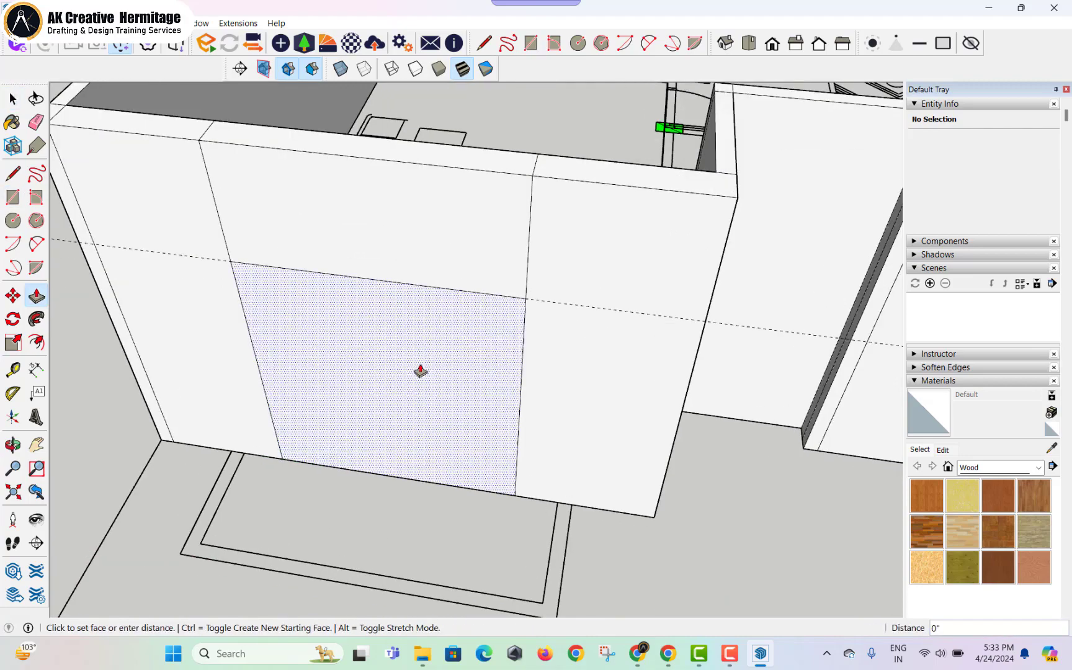
{"action": "left_click", "coordinate": [419, 363]}
- Erase the door guide and place two horizontal guides 6' apart on the recessed front wall beside the block
{"action": "middle_click_drag", "start_coordinate": [454, 371], "coordinate": [550, 407]}
{"action": "scroll", "coordinate": [551, 411], "scroll_direction": "down", "scroll_amount": 2}
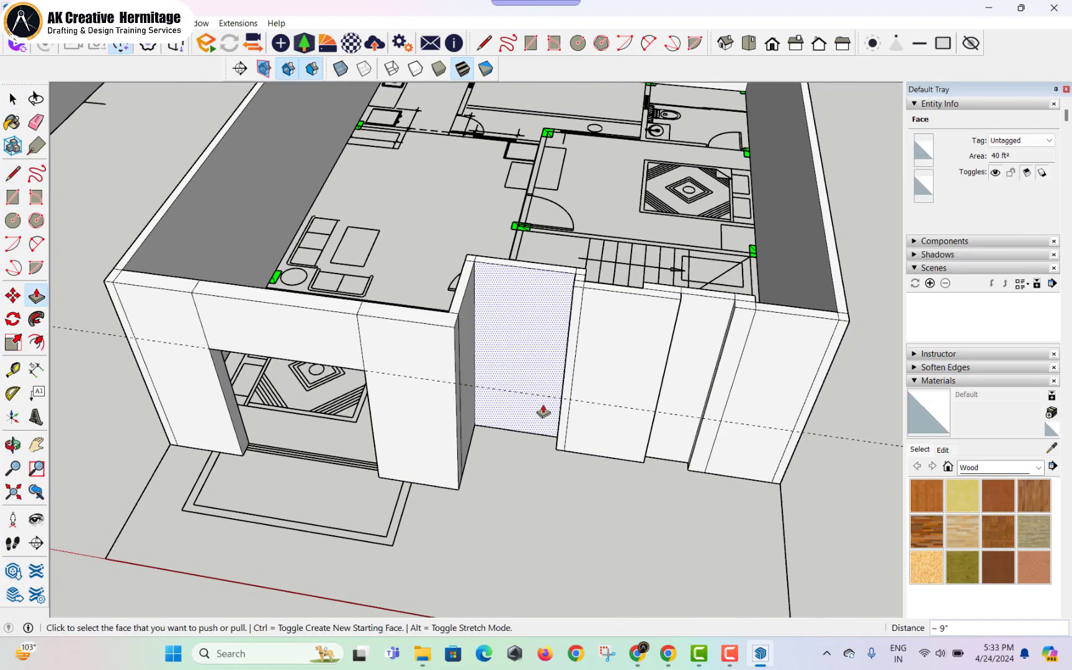
{"action": "key", "text": "t"}
{"action": "scroll", "coordinate": [526, 372], "scroll_direction": "up", "scroll_amount": 3}
{"action": "key", "text": "e"}
{"action": "left_click", "coordinate": [522, 386]}
{"action": "scroll", "coordinate": [526, 397], "scroll_direction": "up", "scroll_amount": 3}
{"action": "key", "text": "t"}
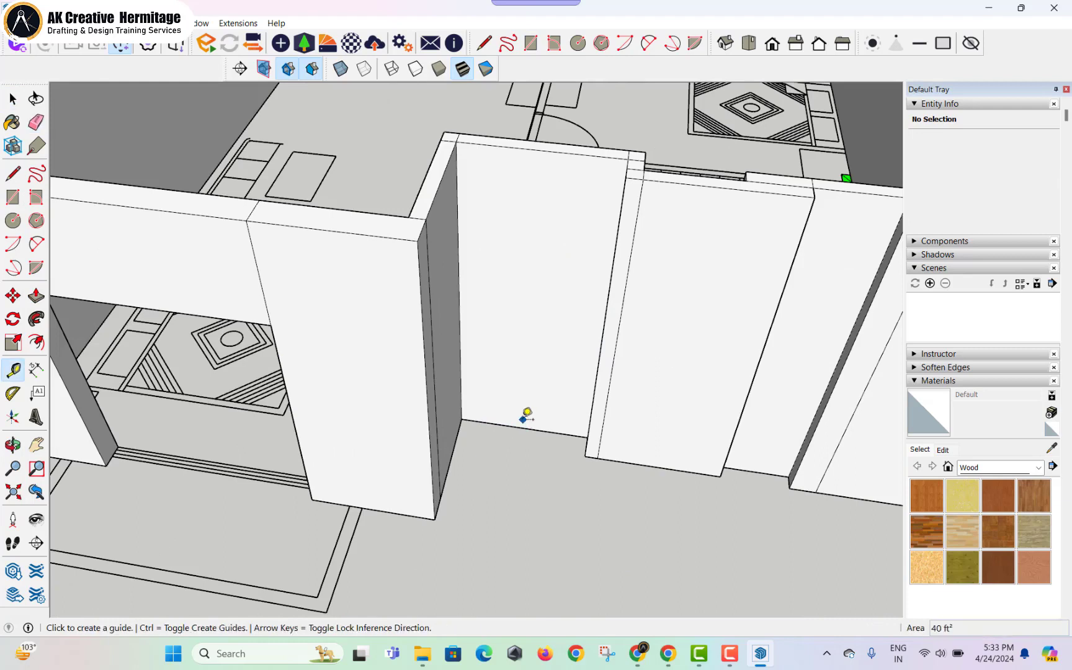
{"action": "left_click", "coordinate": [525, 428]}
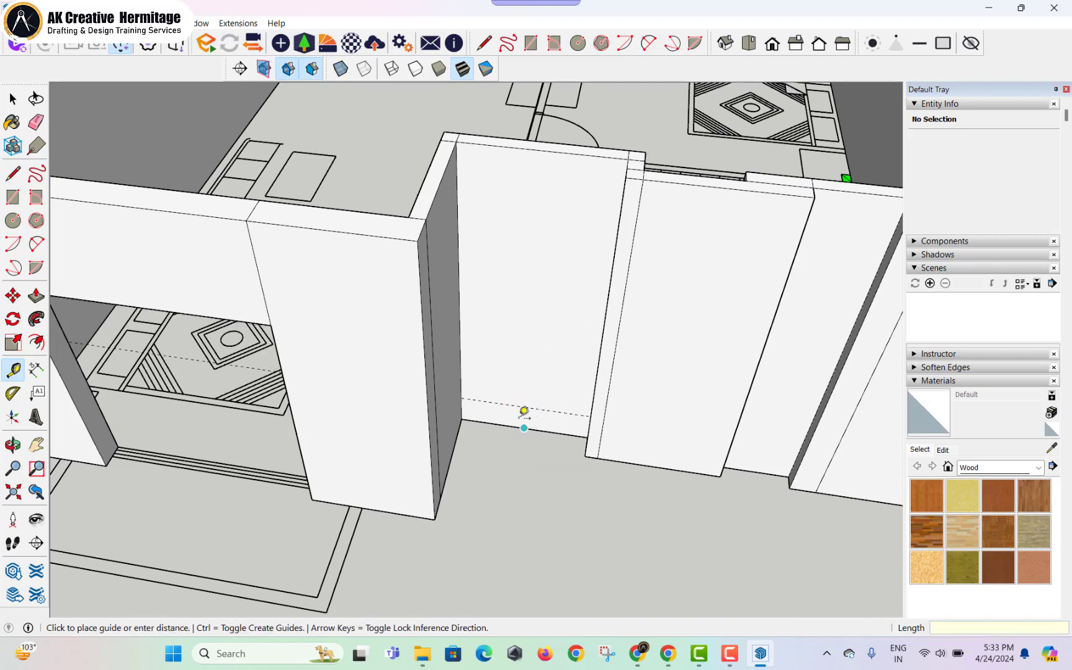
{"action": "key", "text": "space"}
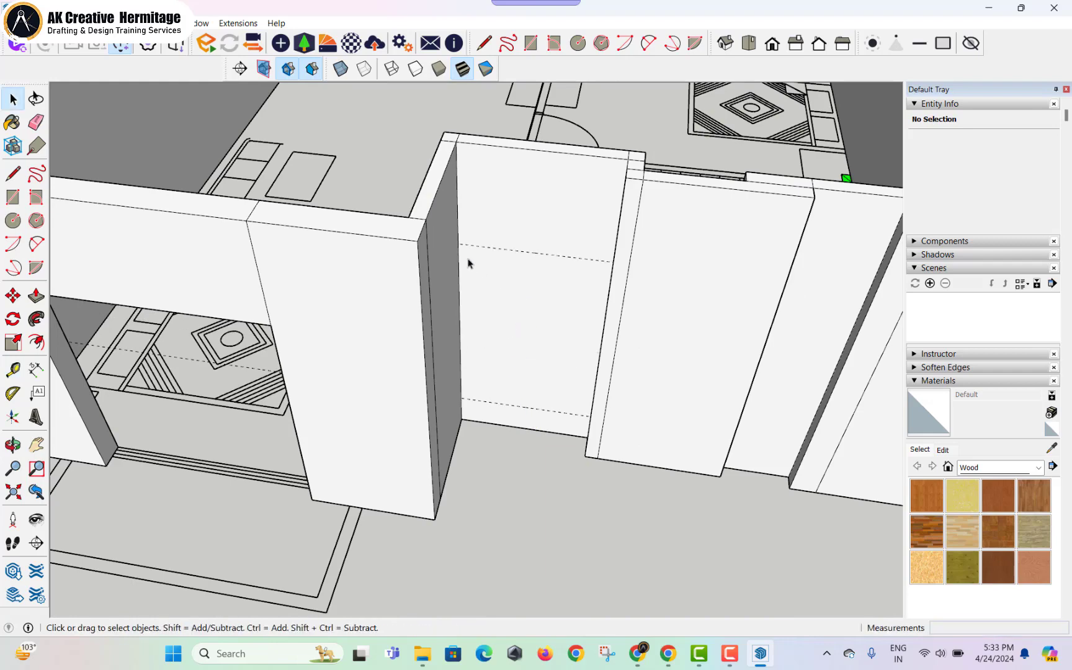
- Draw a 6' by 4' window rectangle between the guides on the recessed wall and select its face for Push/Pull
{"action": "key", "text": "r"}
{"action": "left_click", "coordinate": [458, 246]}
{"action": "middle_click_drag", "start_coordinate": [539, 375], "coordinate": [586, 395]}
{"action": "scroll", "coordinate": [587, 395], "scroll_direction": "up", "scroll_amount": 2}
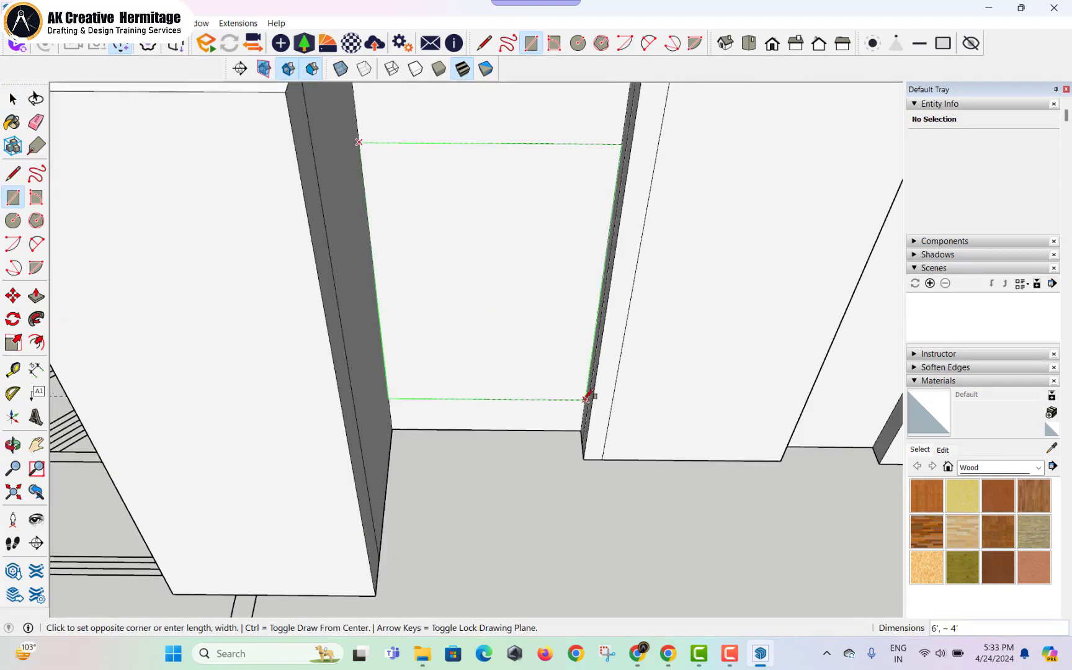
{"action": "left_click", "coordinate": [589, 395]}
{"action": "middle_click_drag", "start_coordinate": [510, 299], "coordinate": [491, 289]}
{"action": "key", "text": "space"}
{"action": "left_click", "coordinate": [499, 271]}
{"action": "key", "text": "p"}
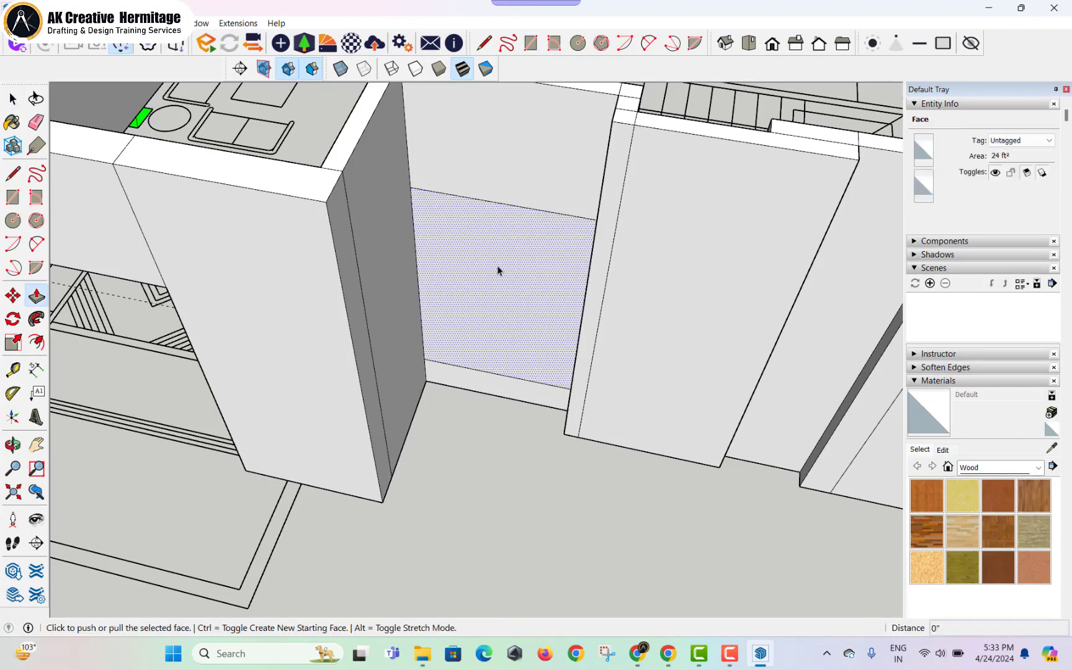
- Try to push the window rectangle into the recessed wall and undo the push
{"action": "left_click", "coordinate": [498, 268]}
{"action": "left_click", "coordinate": [514, 294]}
{"action": "key", "text": "ctrl+z"}
- Push the window rectangle back through the recessed wall and delete the leftover face to open the window
{"action": "left_click", "coordinate": [492, 292]}
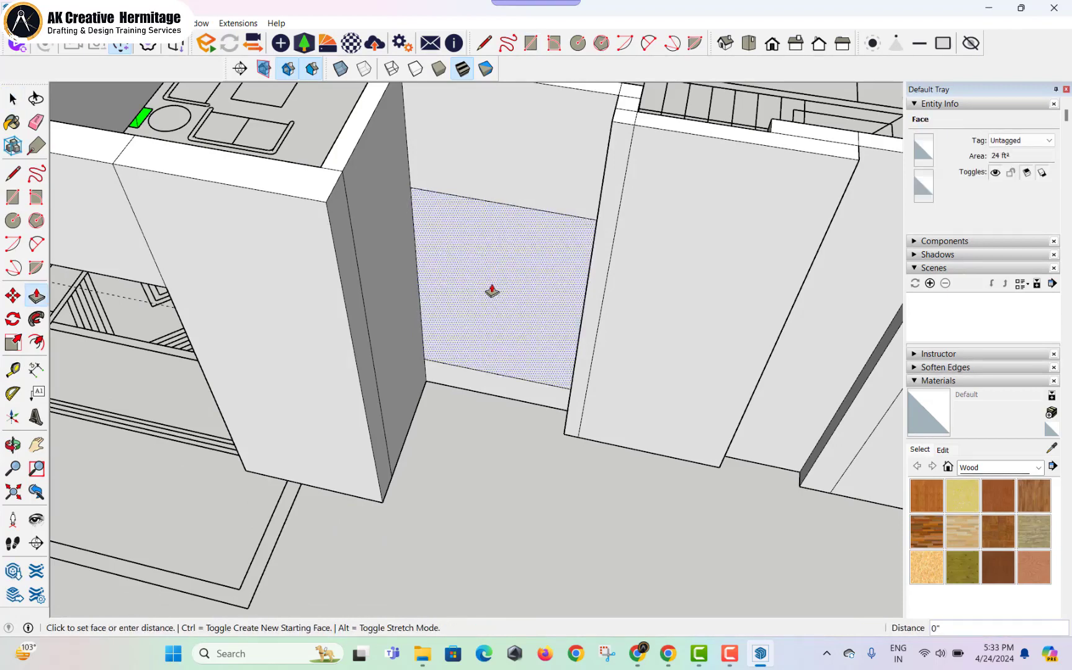
{"action": "left_click", "coordinate": [489, 256]}
{"action": "middle_click_drag", "start_coordinate": [504, 238], "coordinate": [399, 420]}
{"action": "key", "text": "space"}
{"action": "left_click", "coordinate": [481, 424]}
{"action": "key", "text": "Delete"}
- Pull the cross wall's end along its plan line to the green column and extend it about 4 1/2" across the staircase partition
{"action": "scroll", "coordinate": [356, 391], "scroll_direction": "up", "scroll_amount": 1}
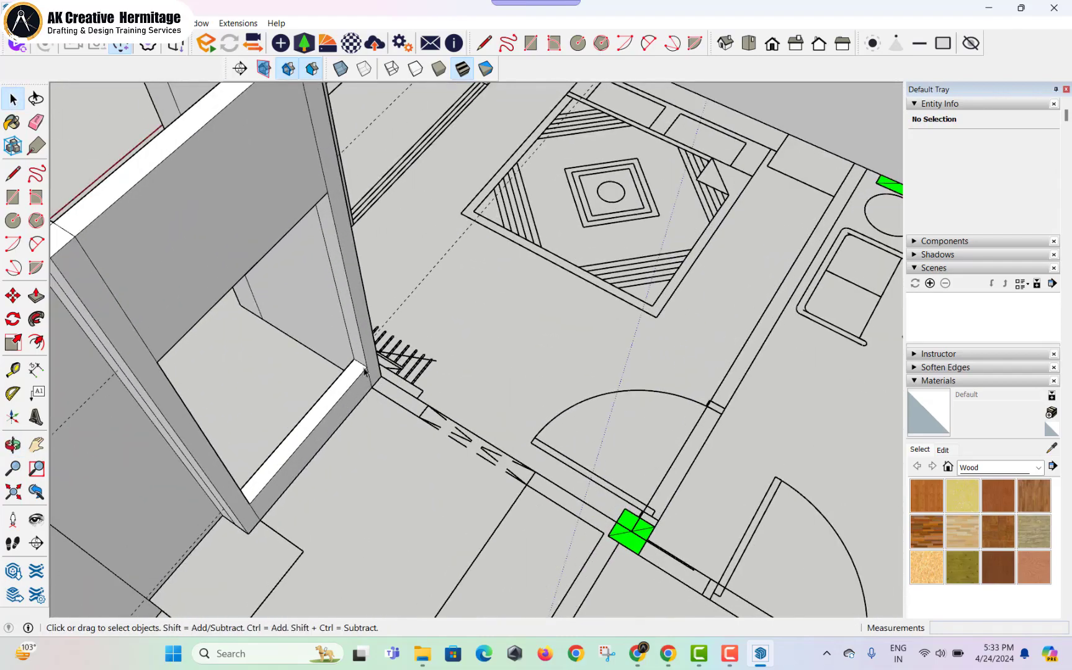
{"action": "key", "text": "p"}
{"action": "left_click", "coordinate": [372, 366]}
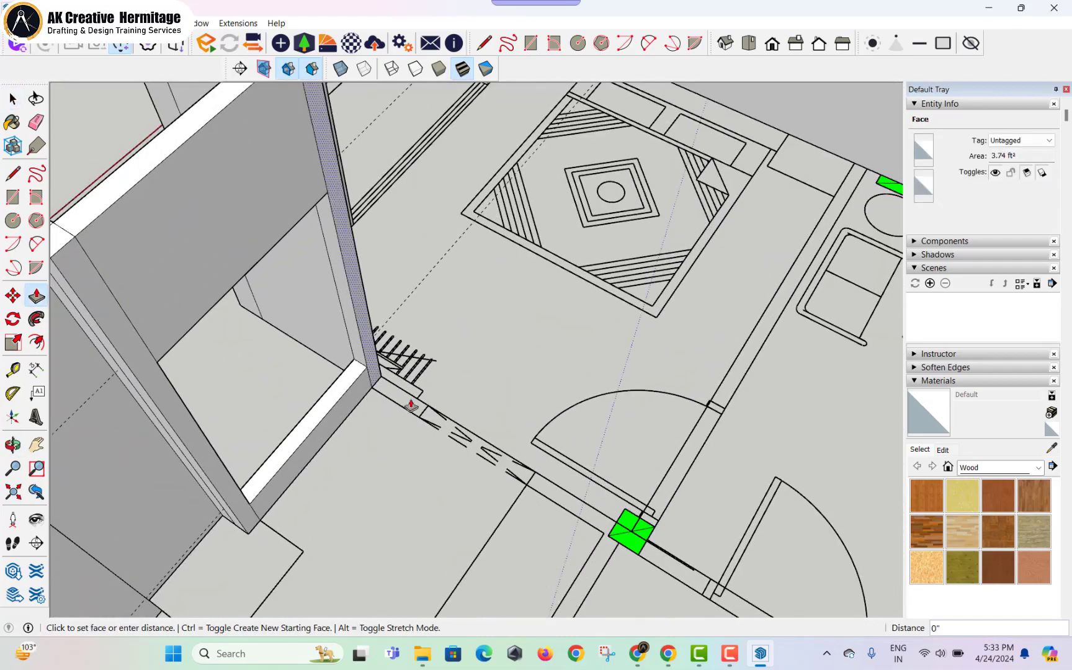
{"action": "left_click", "coordinate": [421, 410]}
{"action": "left_click", "coordinate": [421, 411]}
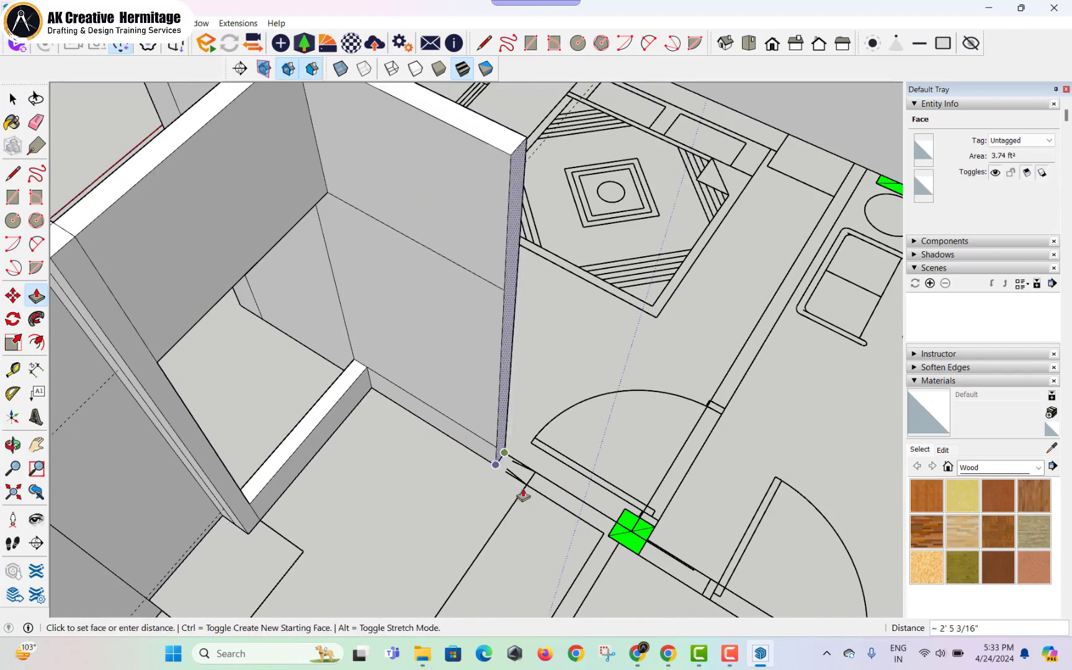
{"action": "left_click", "coordinate": [531, 460]}
{"action": "left_click", "coordinate": [587, 560]}
{"action": "middle_click_drag", "start_coordinate": [601, 529], "coordinate": [428, 297], "text": "shift"}
{"action": "left_click", "coordinate": [419, 341]}
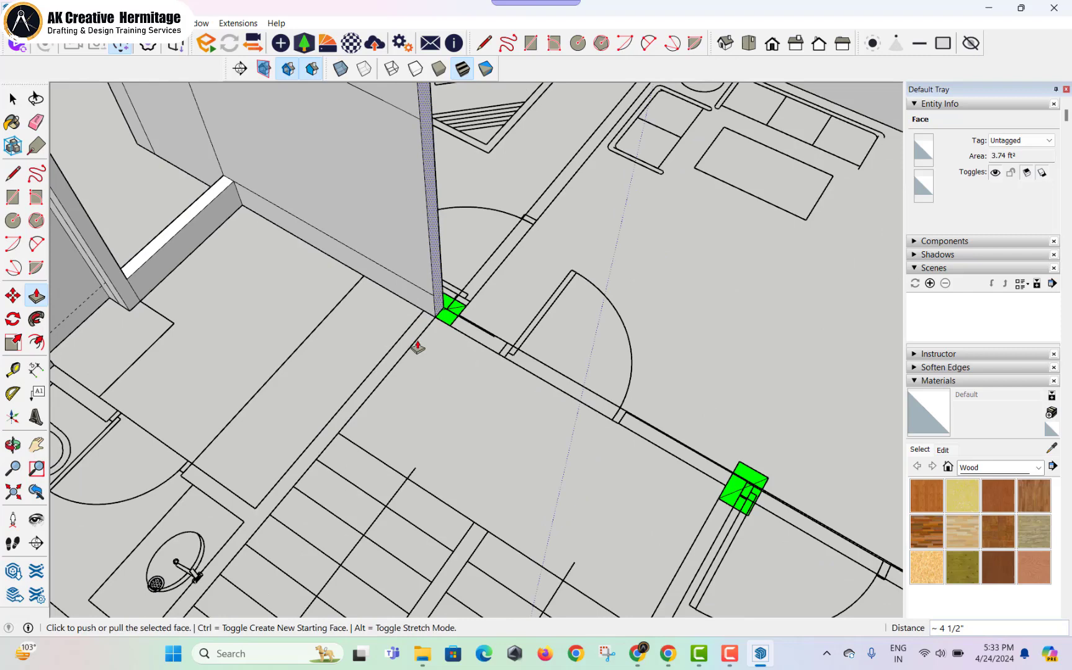
{"action": "left_click", "coordinate": [435, 309]}
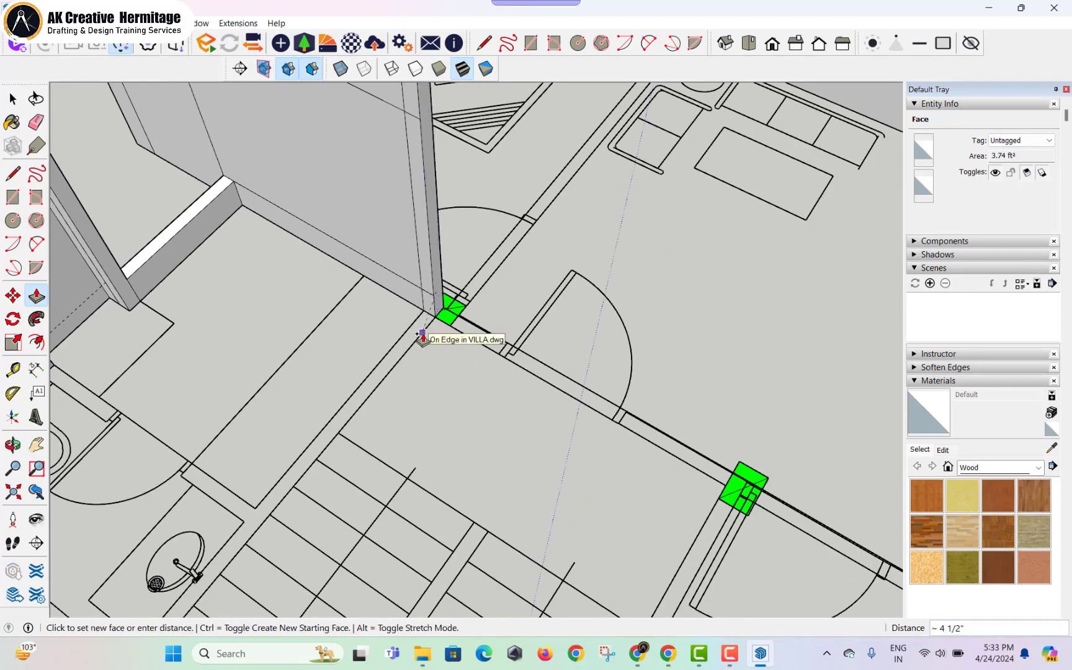
{"action": "left_click", "coordinate": [422, 335]}
- Pull the corner's side face about 13' 9" along the staircase partition to the side wall, including the adjoining strip
{"action": "key", "text": "e"}
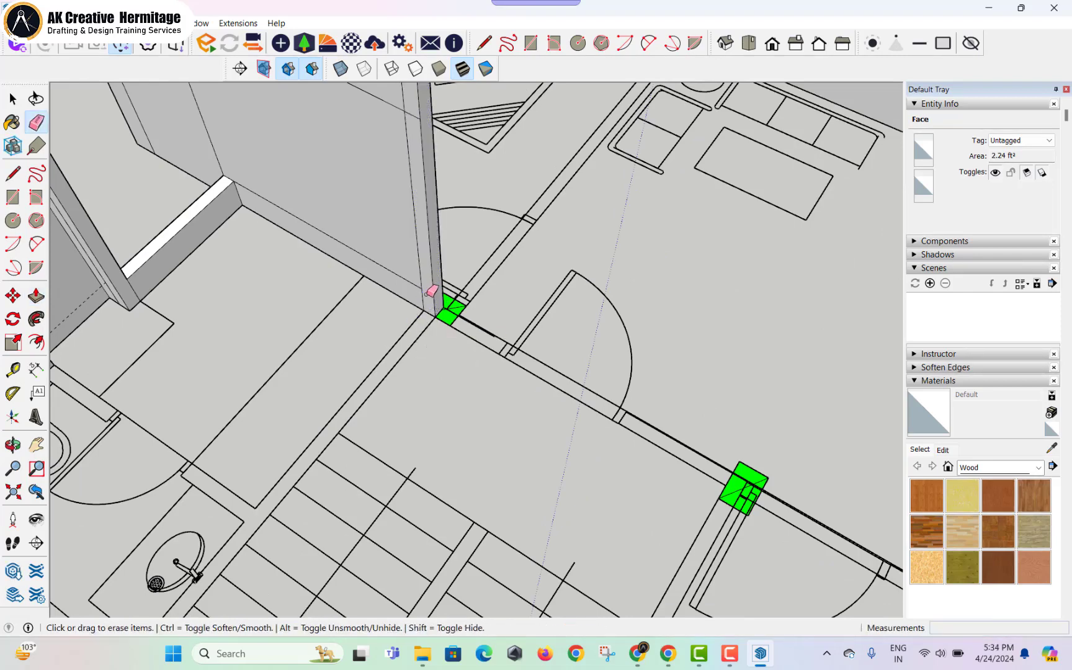
{"action": "key", "text": "p"}
{"action": "left_click", "coordinate": [427, 299]}
{"action": "scroll", "coordinate": [397, 335], "scroll_direction": "down", "scroll_amount": 5}
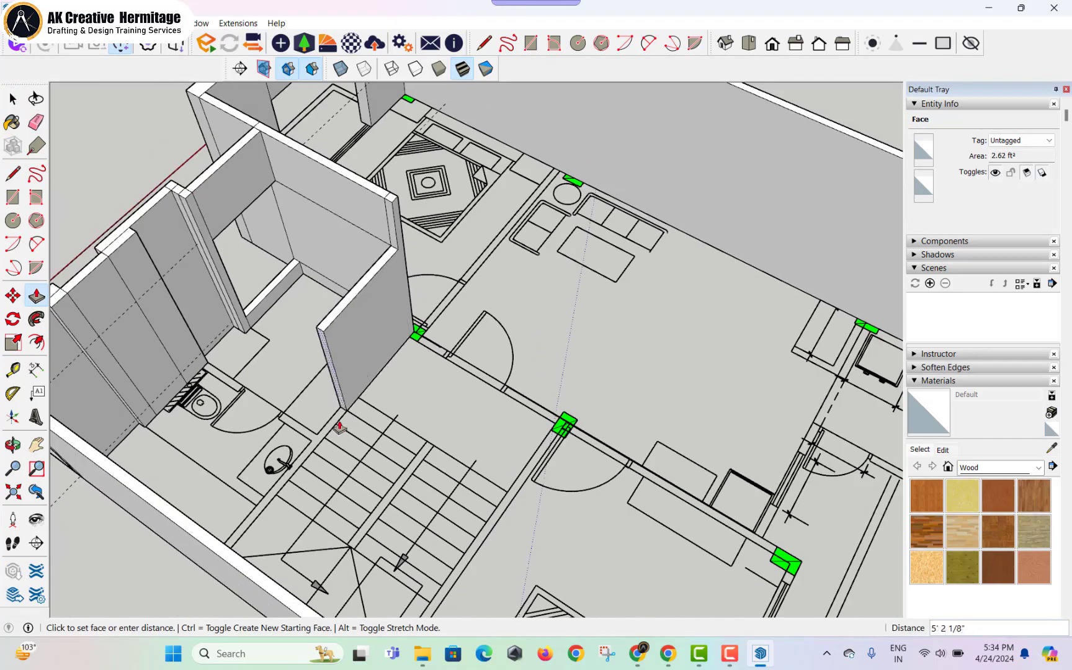
{"action": "left_click", "coordinate": [228, 550]}
{"action": "scroll", "coordinate": [404, 282], "scroll_direction": "up", "scroll_amount": 1}
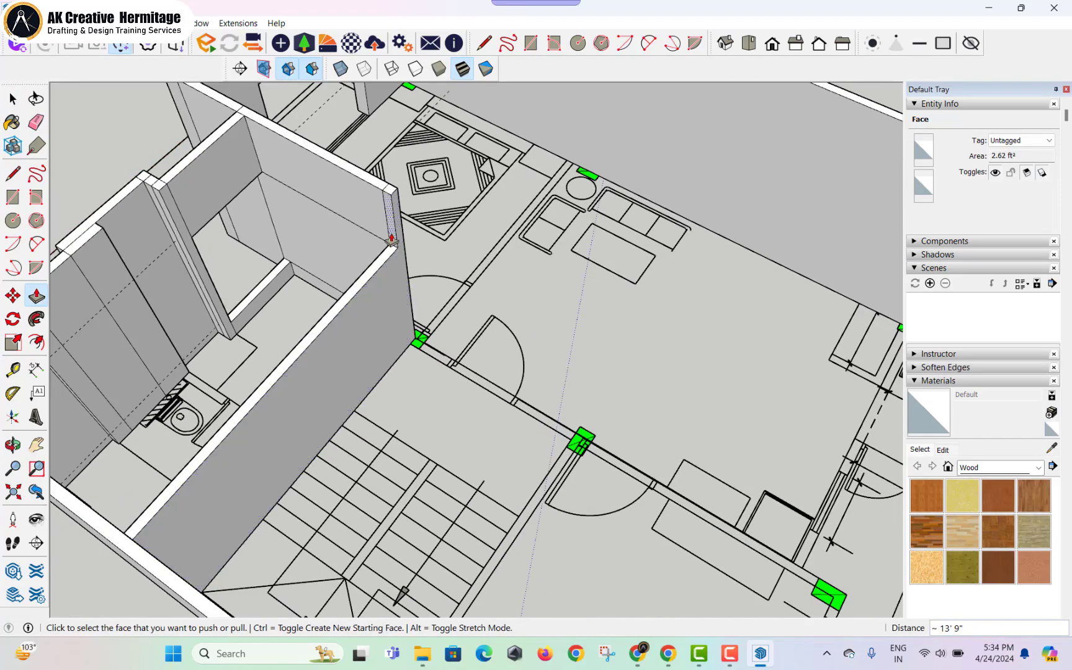
{"action": "left_click", "coordinate": [392, 237]}
{"action": "left_click", "coordinate": [140, 554]}
- Place two horizontal guides on the toilet's narrow recessed front wall, offsetting the second by 1'
{"action": "scroll", "coordinate": [340, 362], "scroll_direction": "down", "scroll_amount": 3}
{"action": "middle_click_drag", "start_coordinate": [348, 372], "coordinate": [583, 434]}
{"action": "middle_click_drag", "start_coordinate": [379, 456], "coordinate": [646, 363]}
{"action": "scroll", "coordinate": [520, 397], "scroll_direction": "up", "scroll_amount": 2}
{"action": "middle_click_drag", "start_coordinate": [520, 397], "coordinate": [596, 360]}
{"action": "key", "text": "space"}
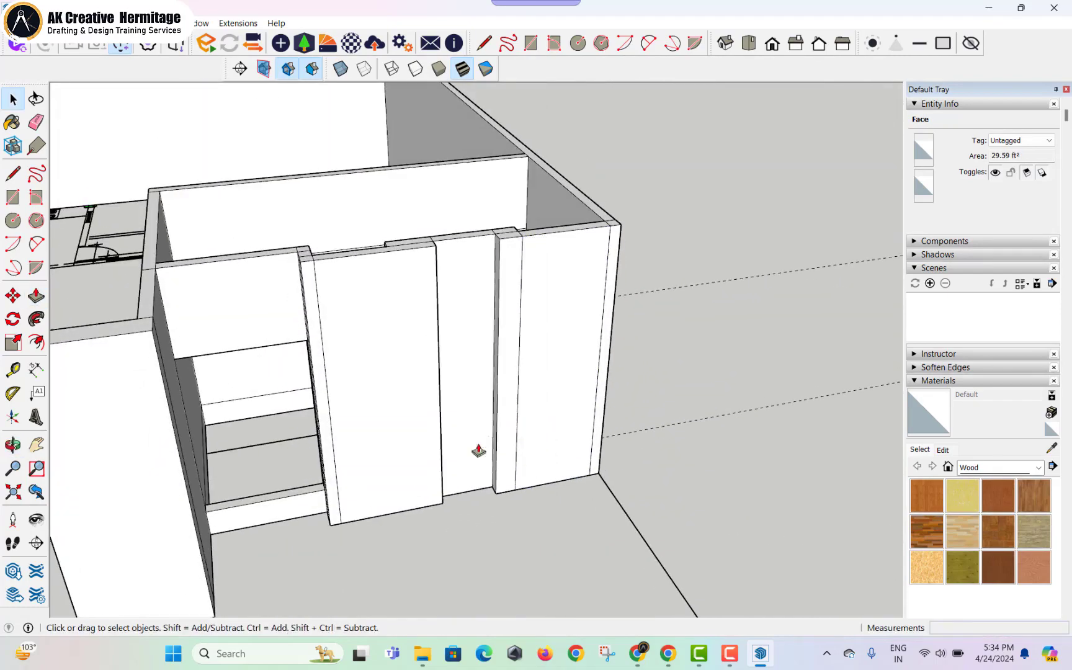
{"action": "key", "text": "t"}
{"action": "left_click", "coordinate": [469, 491]}
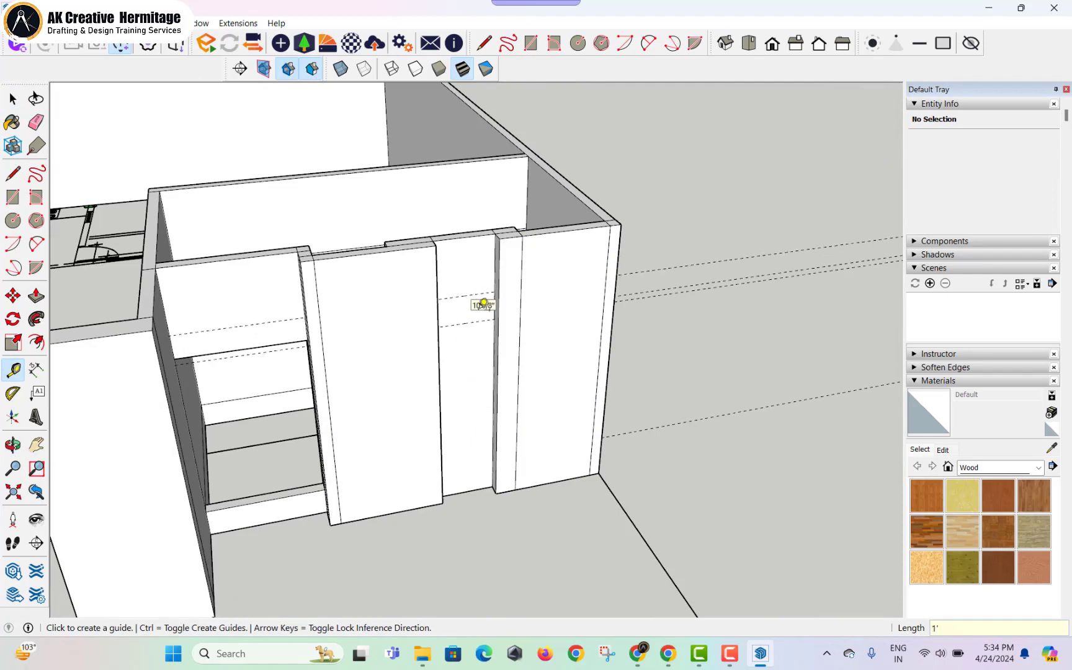
- Draw a rectangle about 2' wide by 1' high between the two guides on the toilet's recessed front wall
{"action": "scroll", "coordinate": [481, 305], "scroll_direction": "up", "scroll_amount": 2}
{"action": "middle_click_drag", "start_coordinate": [481, 305], "coordinate": [400, 329]}
{"action": "scroll", "coordinate": [407, 310], "scroll_direction": "up", "scroll_amount": 2}
{"action": "key", "text": "r"}
{"action": "scroll", "coordinate": [404, 279], "scroll_direction": "up", "scroll_amount": 3}
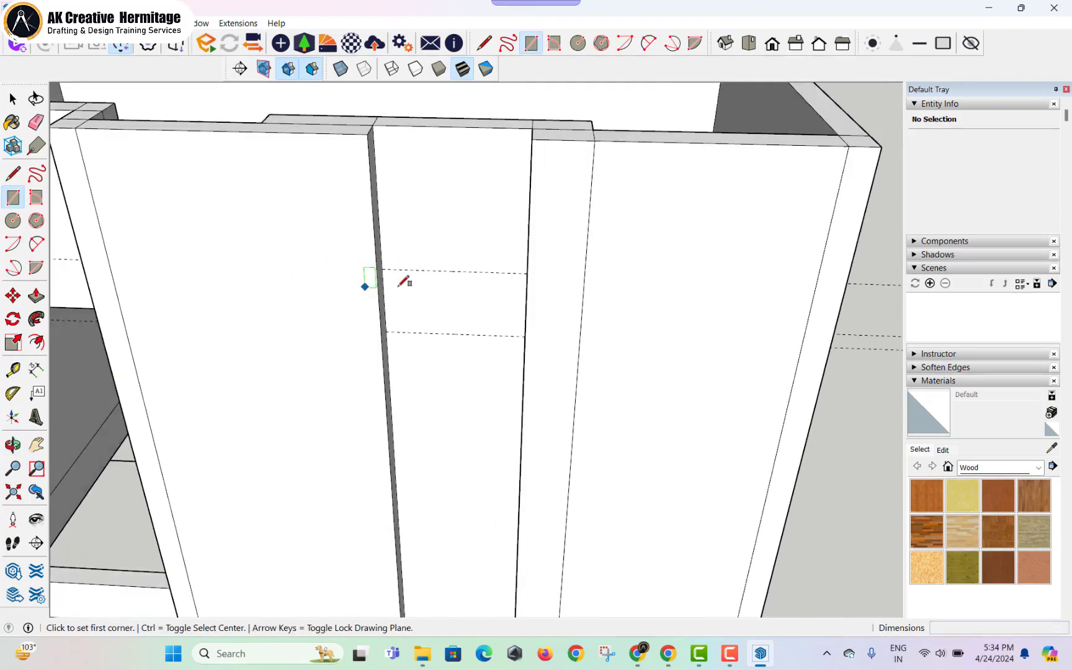
{"action": "left_click", "coordinate": [380, 265]}
{"action": "middle_click_drag", "start_coordinate": [379, 265], "coordinate": [595, 343]}
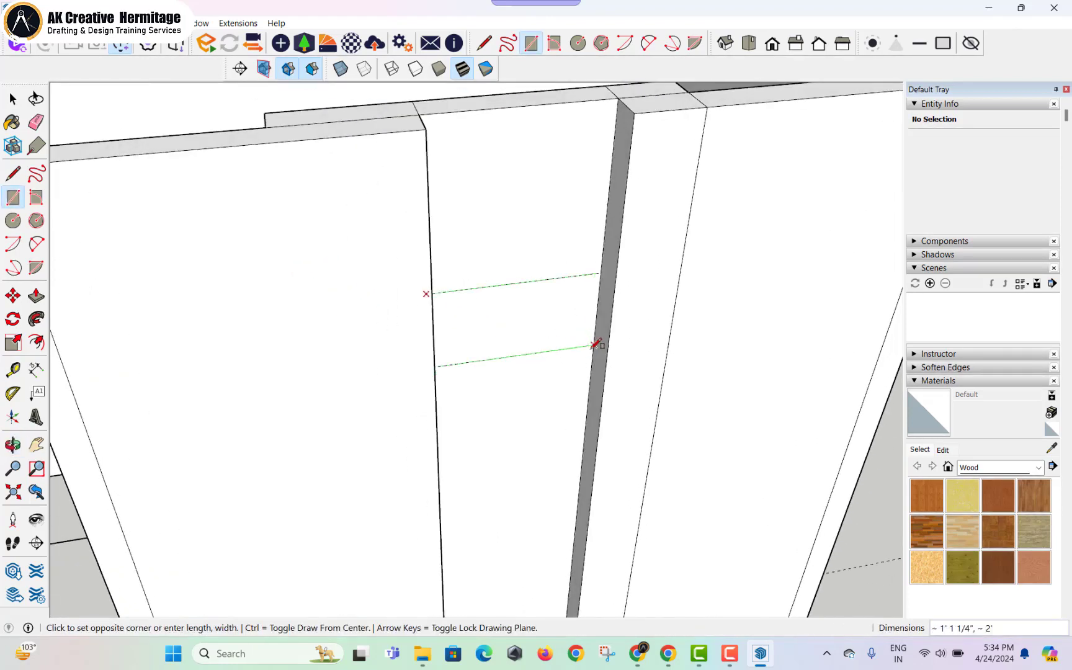
- Push the ventilator rectangle about 4 1/2" through the recessed wall to cut the opening
{"action": "key", "text": "space"}
{"action": "left_click", "coordinate": [551, 325]}
{"action": "key", "text": "p"}
{"action": "left_click", "coordinate": [541, 319]}
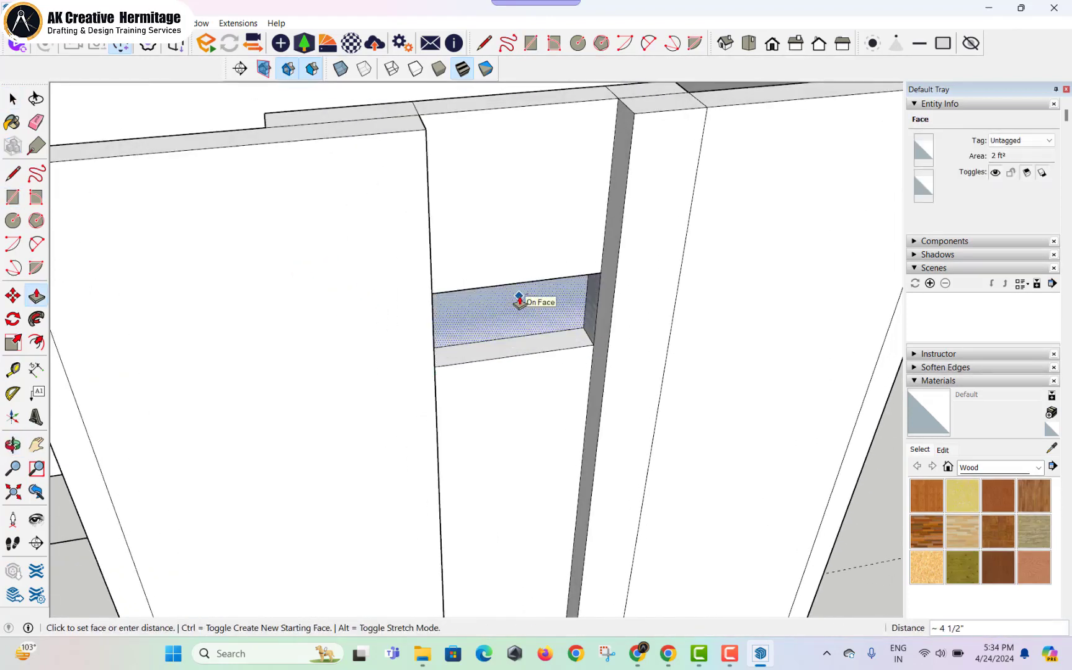
{"action": "left_click", "coordinate": [520, 302]}
{"action": "scroll", "coordinate": [540, 328], "scroll_direction": "down", "scroll_amount": 2}
{"action": "key", "text": "space"}
{"action": "scroll", "coordinate": [531, 313], "scroll_direction": "down", "scroll_amount": 3}
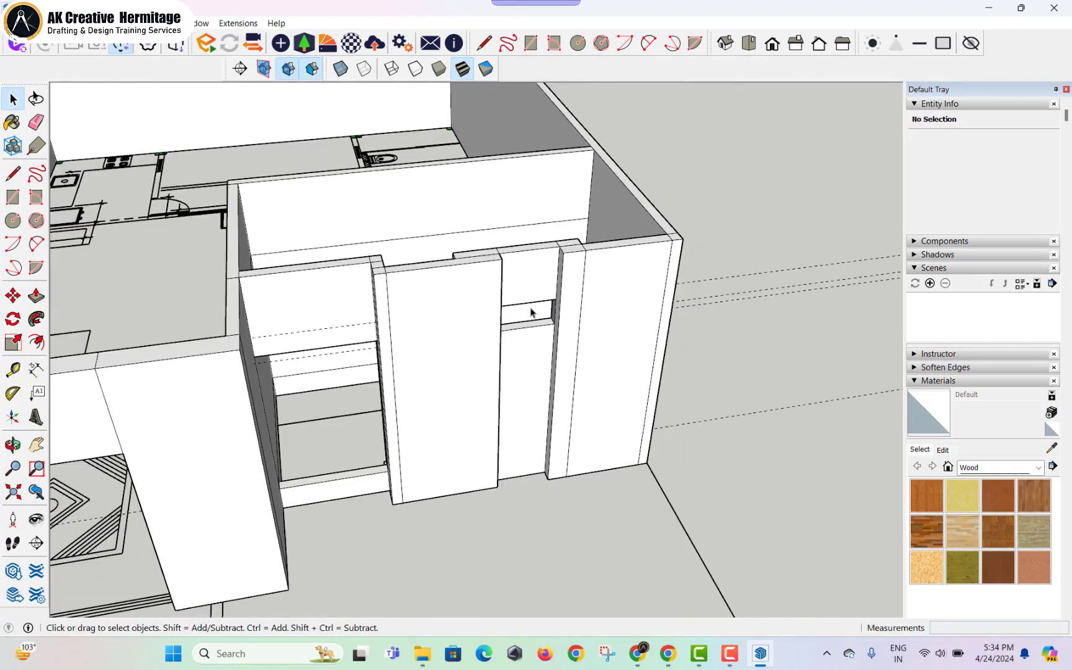
- Erase all the leftover dashed guide lines around the second floor
{"action": "mouse_move", "coordinate": [531, 312]}
{"action": "middle_mouse_down"}
{"action": "mouse_move", "coordinate": [623, 445]}
{"action": "mouse_move", "coordinate": [575, 307]}
{"action": "middle_mouse_up"}
{"action": "scroll", "coordinate": [682, 301], "scroll_direction": "down", "scroll_amount": 2}
{"action": "key", "text": "e"}
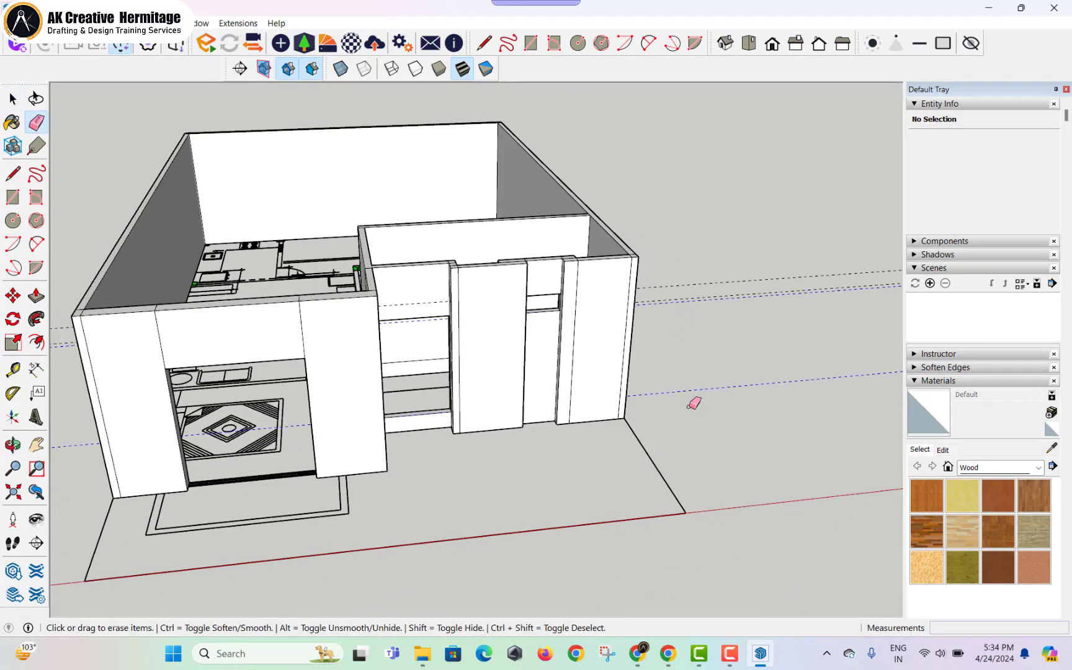
{"action": "mouse_move", "coordinate": [542, 368]}
{"action": "middle_mouse_down"}
{"action": "mouse_move", "coordinate": [592, 366]}
{"action": "mouse_move", "coordinate": [430, 364]}
{"action": "mouse_move", "coordinate": [611, 351]}
{"action": "middle_mouse_up"}
{"action": "key", "text": "space"}
{"action": "scroll", "coordinate": [468, 365], "scroll_direction": "down", "scroll_amount": 3}
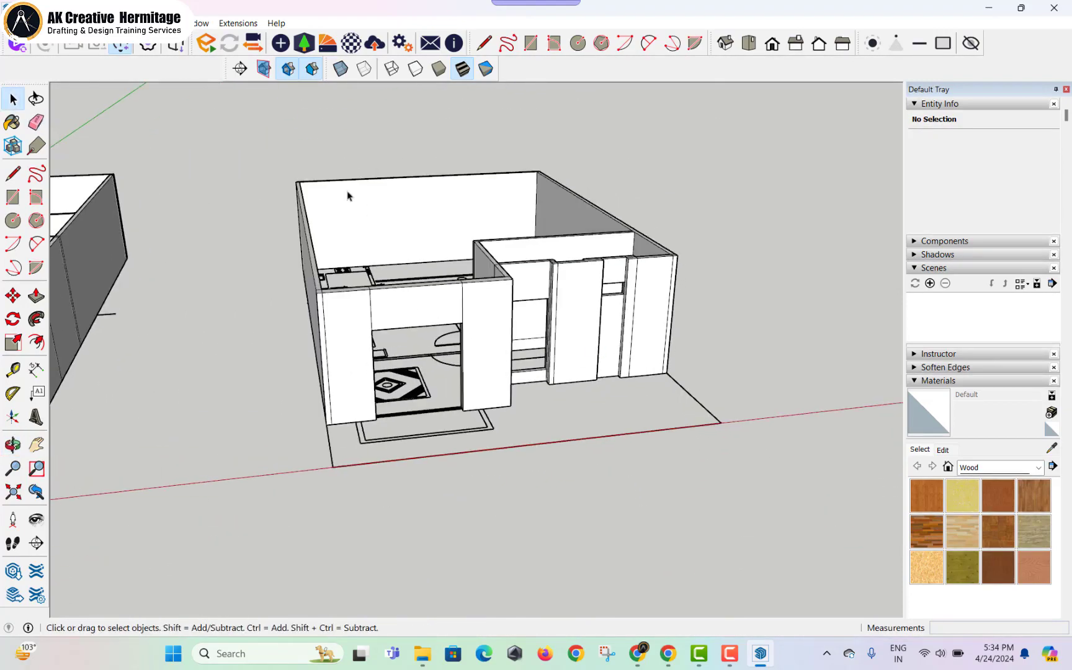
- Select all the second floor's walls and make them a group
{"action": "middle_click_drag", "start_coordinate": [264, 215], "coordinate": [276, 271]}
{"action": "scroll", "coordinate": [282, 137], "scroll_direction": "down", "scroll_amount": 3}
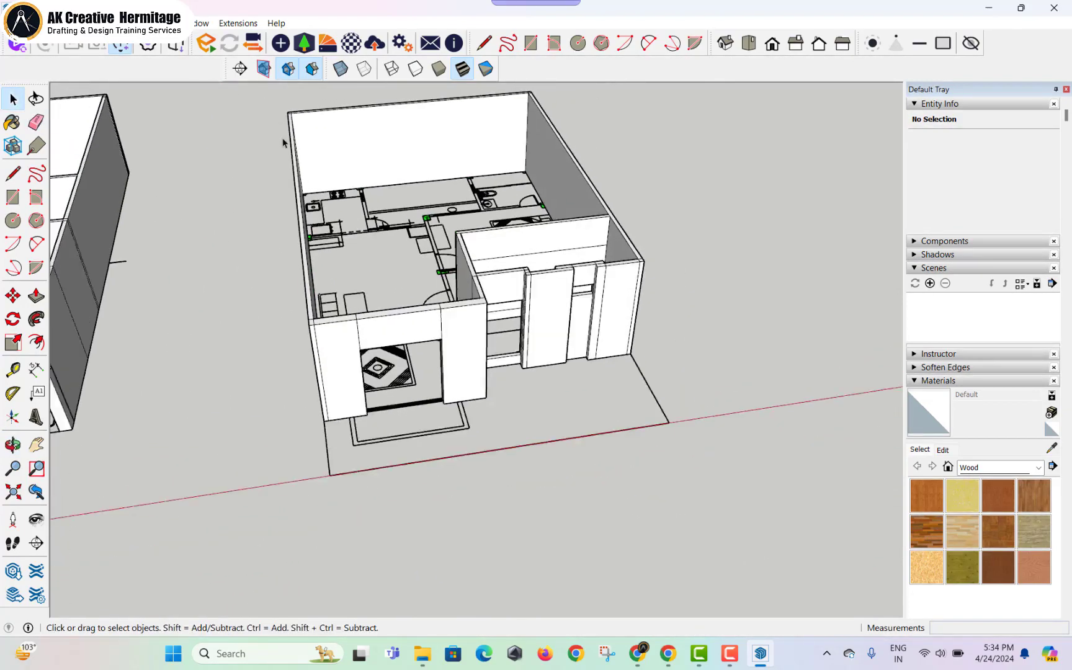
{"action": "left_click_drag", "start_coordinate": [260, 88], "coordinate": [594, 385]}
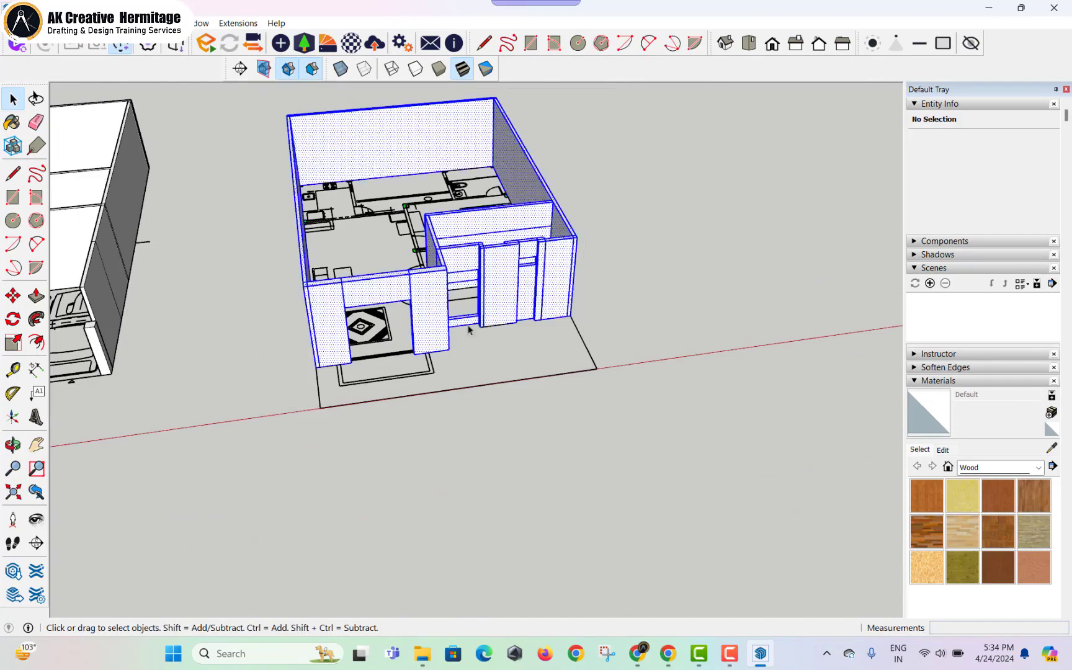
{"action": "right_click", "coordinate": [422, 297]}
{"action": "left_click", "coordinate": [469, 409]}
- Draw a floor rectangle, about 39' 4" by 27' 11", corner to corner across the underside of the second-floor walls
{"action": "middle_click_drag", "start_coordinate": [558, 443], "coordinate": [335, 129]}
{"action": "key", "text": "r"}
{"action": "left_click", "coordinate": [299, 131]}
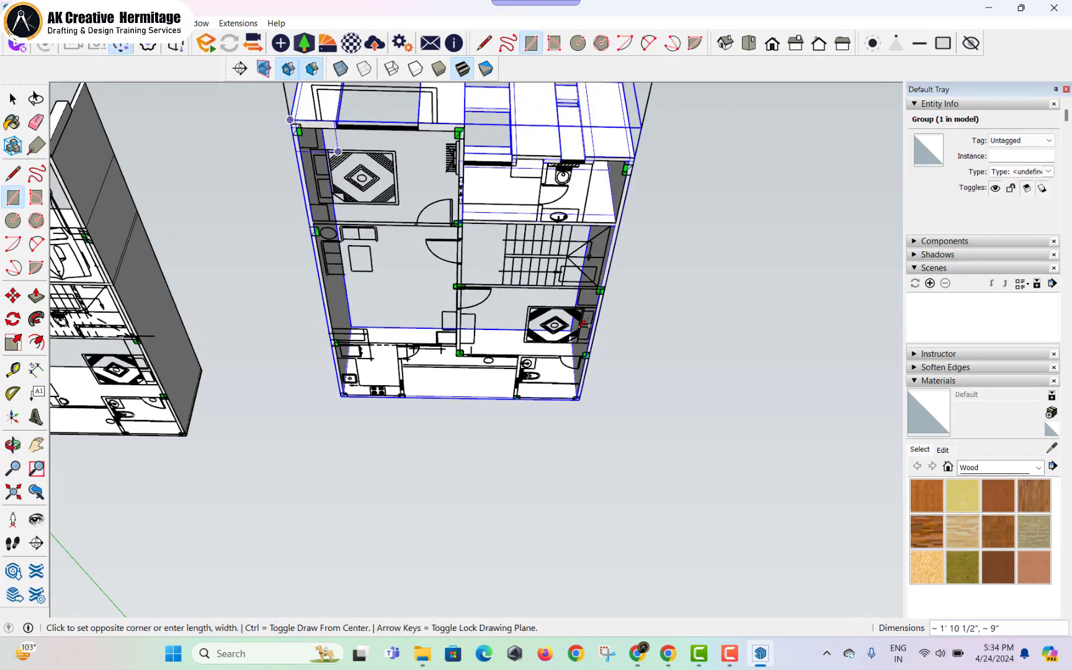
{"action": "scroll", "coordinate": [584, 395], "scroll_direction": "up", "scroll_amount": 3}
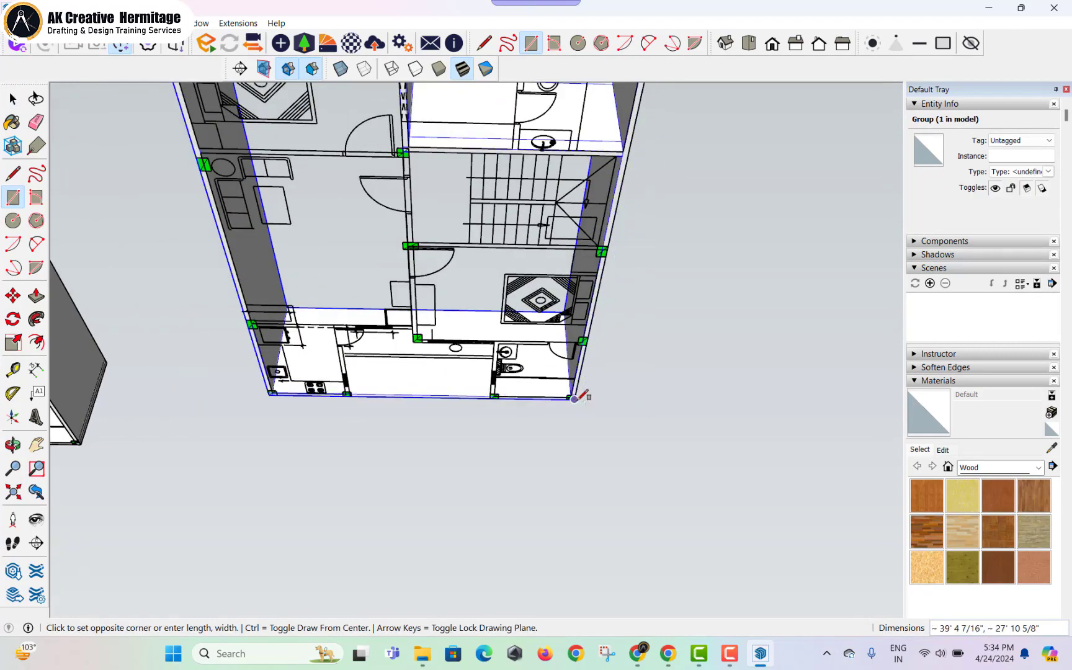
{"action": "left_click", "coordinate": [574, 399]}
- Extrude the floor rectangle under the second floor into a slab 5" thick
{"action": "middle_click_drag", "start_coordinate": [407, 192], "coordinate": [439, 254]}
{"action": "key", "text": "space"}
{"action": "scroll", "coordinate": [440, 254], "scroll_direction": "down", "scroll_amount": 2}
{"action": "key", "text": "p"}
{"action": "left_click", "coordinate": [427, 246]}
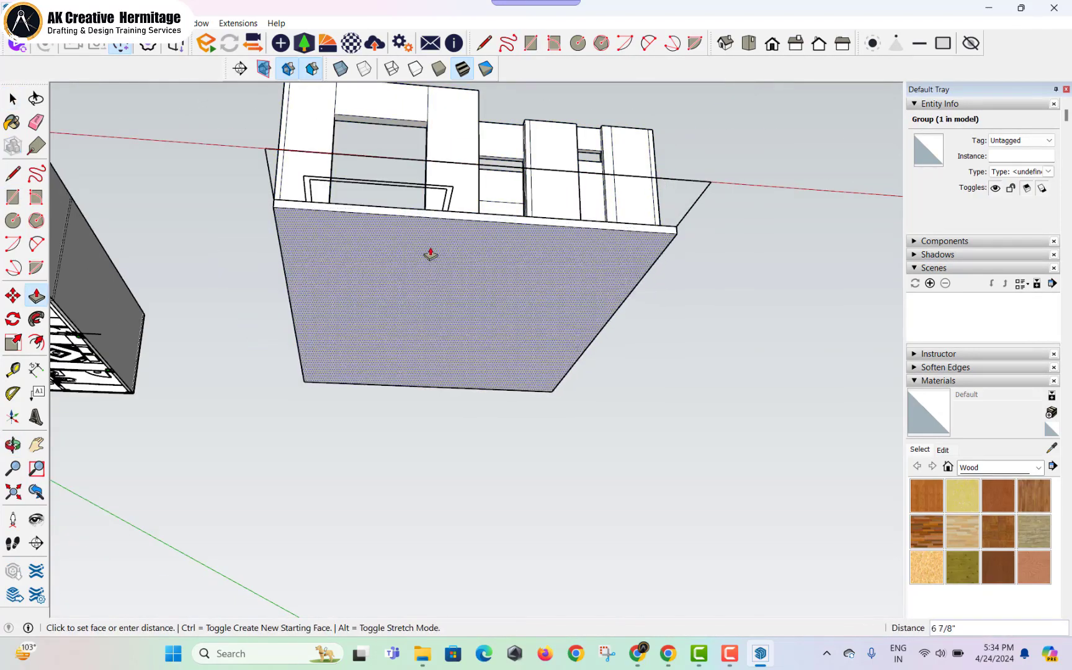
{"action": "type", "text": "5"}
{"action": "key", "text": "Return"}
- Draw a 5" vertical line across the slab's front edge at each outer side of the balcony outline
{"action": "middle_click_drag", "start_coordinate": [430, 251], "coordinate": [368, 388]}
{"action": "scroll", "coordinate": [337, 361], "scroll_direction": "up", "scroll_amount": 3}
{"action": "scroll", "coordinate": [337, 361], "scroll_direction": "up", "scroll_amount": 2}
{"action": "key", "text": "space"}
{"action": "key", "text": "l"}
{"action": "scroll", "coordinate": [320, 328], "scroll_direction": "up", "scroll_amount": 2}
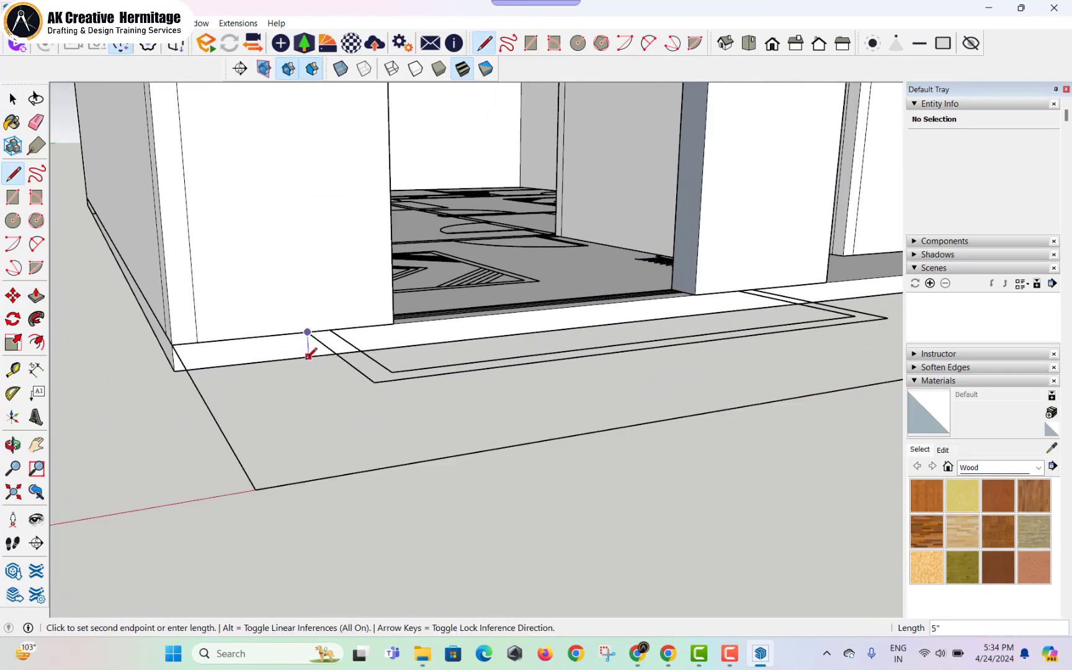
{"action": "left_click", "coordinate": [309, 356]}
{"action": "scroll", "coordinate": [329, 335], "scroll_direction": "down", "scroll_amount": 3}
{"action": "middle_click_drag", "start_coordinate": [701, 342], "coordinate": [497, 360]}
{"action": "scroll", "coordinate": [484, 366], "scroll_direction": "up", "scroll_amount": 2}
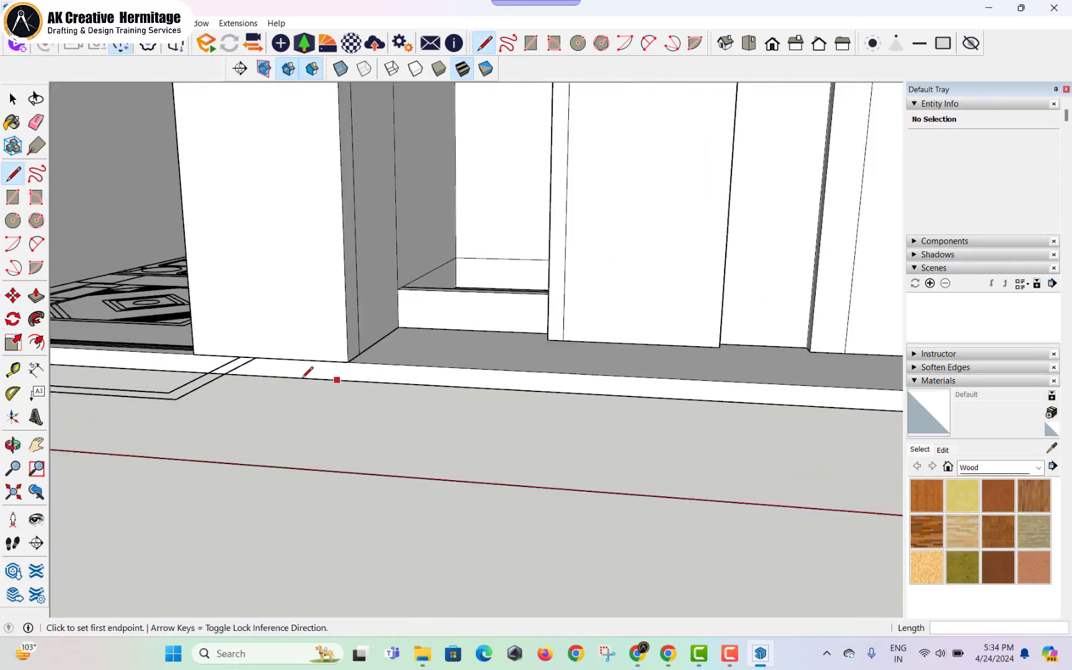
{"action": "scroll", "coordinate": [308, 371], "scroll_direction": "up", "scroll_amount": 1}
{"action": "left_click", "coordinate": [250, 374]}
{"action": "key", "text": "space"}
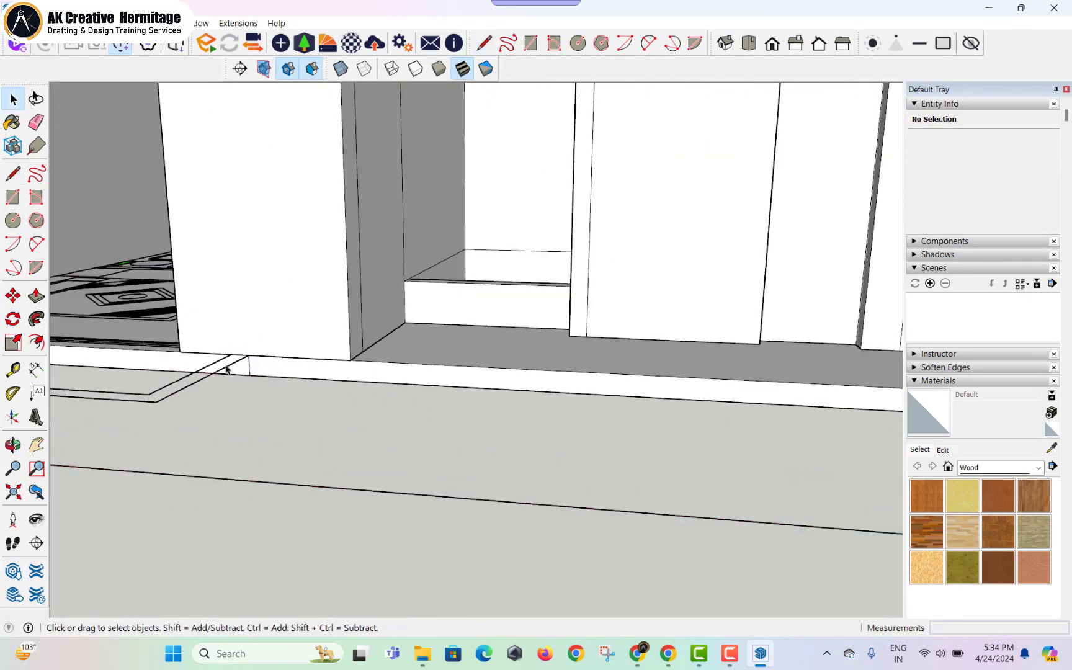
- Pull the slab's front face between the two vertical lines out to the balcony's outer plan line
{"action": "left_click", "coordinate": [208, 362]}
{"action": "key", "text": "p"}
{"action": "left_click", "coordinate": [206, 365]}
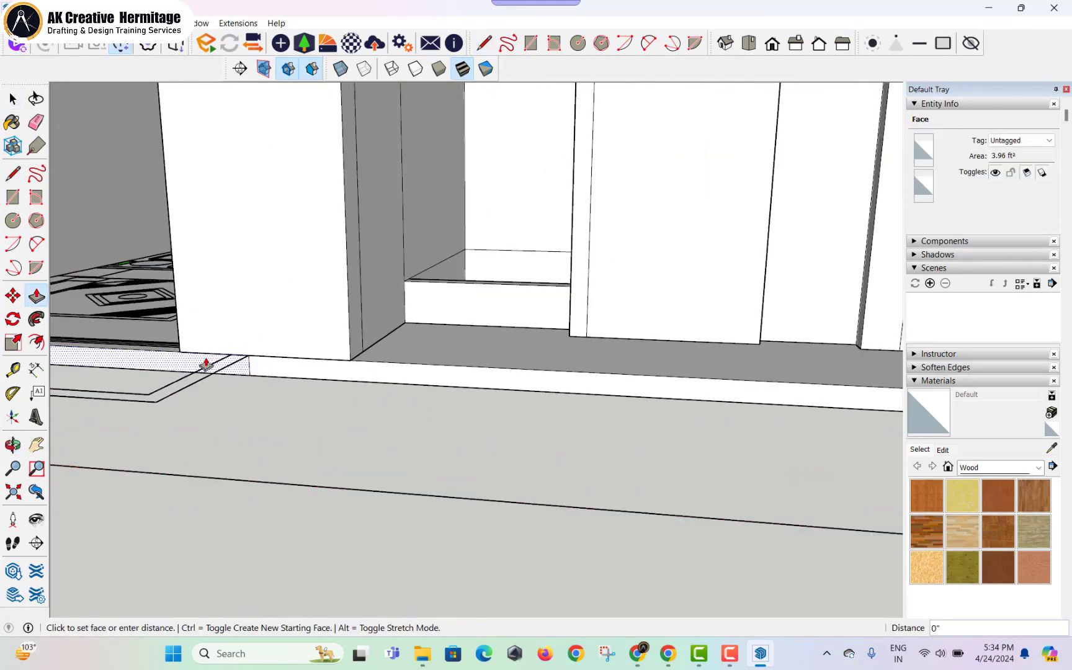
{"action": "scroll", "coordinate": [242, 371], "scroll_direction": "down", "scroll_amount": 2}
{"action": "middle_click_drag", "start_coordinate": [292, 383], "coordinate": [547, 417], "text": "shift"}
{"action": "left_click", "coordinate": [448, 446]}
{"action": "middle_click_drag", "start_coordinate": [447, 444], "coordinate": [645, 372]}
{"action": "scroll", "coordinate": [603, 376], "scroll_direction": "down", "scroll_amount": 3}
{"action": "key", "text": "space"}
{"action": "mouse_move", "coordinate": [478, 314]}
{"action": "middle_mouse_down", "text": "shift"}
{"action": "mouse_move", "coordinate": [688, 374]}
{"action": "mouse_move", "coordinate": [737, 352]}
{"action": "mouse_move", "coordinate": [657, 329]}
{"action": "middle_mouse_up", "text": "shift"}
{"action": "scroll", "coordinate": [565, 318], "scroll_direction": "down", "scroll_amount": 3}
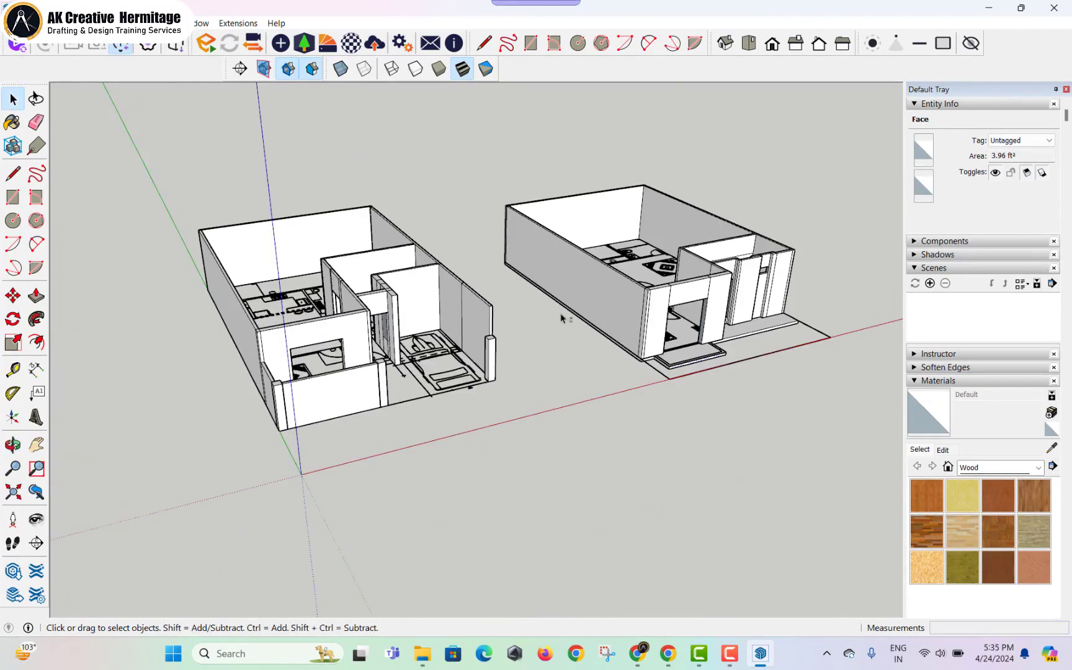
- Hide the imported VILLA.dwg plan component
{"action": "mouse_move", "coordinate": [565, 318]}
{"action": "middle_mouse_down", "text": "shift"}
{"action": "mouse_move", "coordinate": [466, 325]}
{"action": "mouse_move", "coordinate": [728, 431]}
{"action": "mouse_move", "coordinate": [732, 450]}
{"action": "mouse_move", "coordinate": [661, 417]}
{"action": "mouse_move", "coordinate": [472, 279]}
{"action": "middle_mouse_up", "text": "shift"}
{"action": "scroll", "coordinate": [463, 273], "scroll_direction": "up", "scroll_amount": 2}
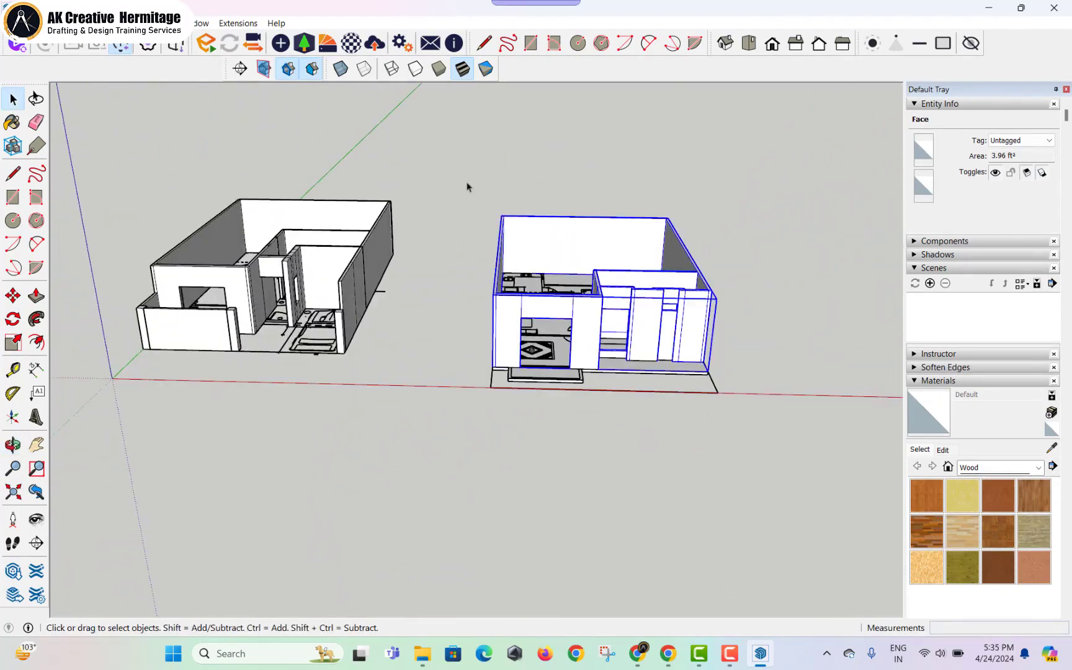
{"action": "left_click_drag", "start_coordinate": [466, 184], "coordinate": [794, 439]}
{"action": "middle_click_drag", "start_coordinate": [630, 373], "coordinate": [591, 247]}
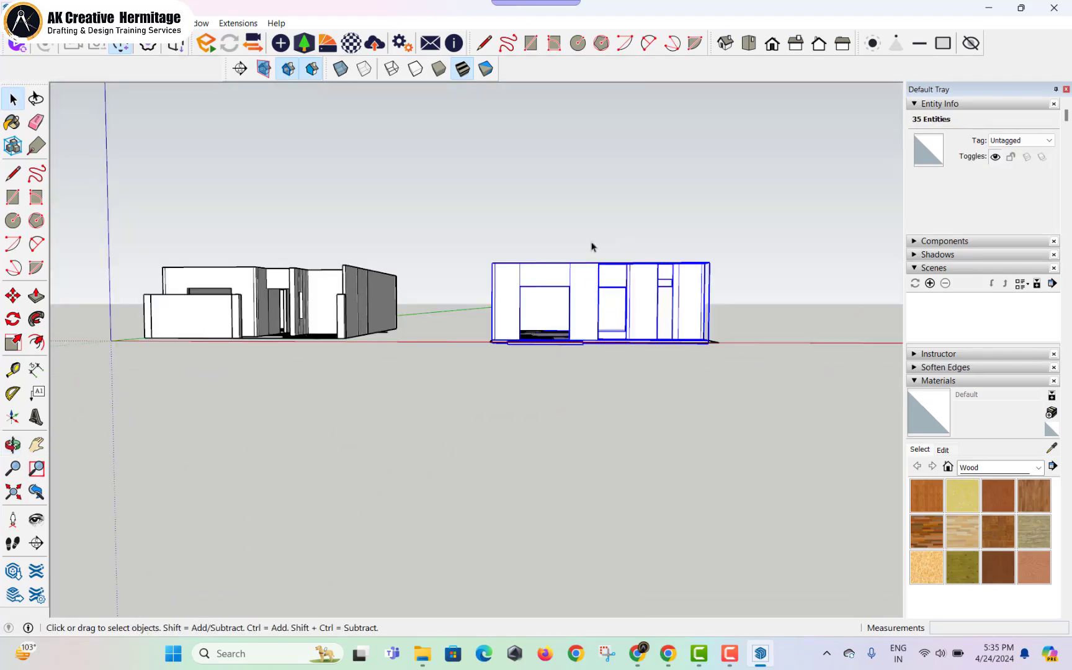
{"action": "middle_click_drag", "start_coordinate": [735, 355], "coordinate": [702, 383]}
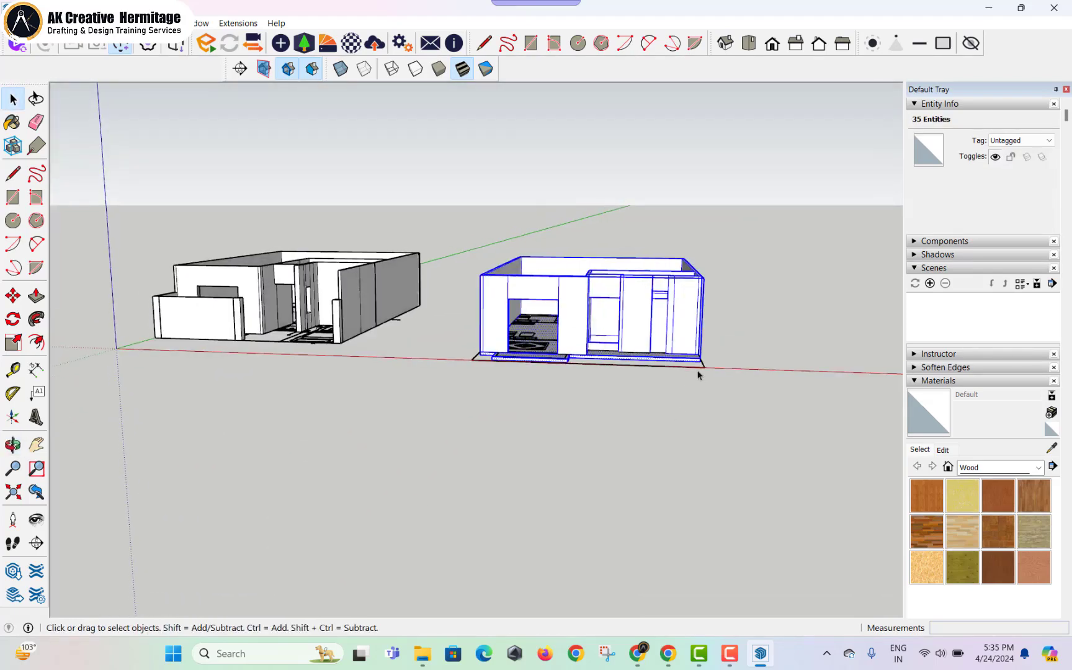
{"action": "left_click", "coordinate": [697, 371]}
{"action": "right_click", "coordinate": [696, 367]}
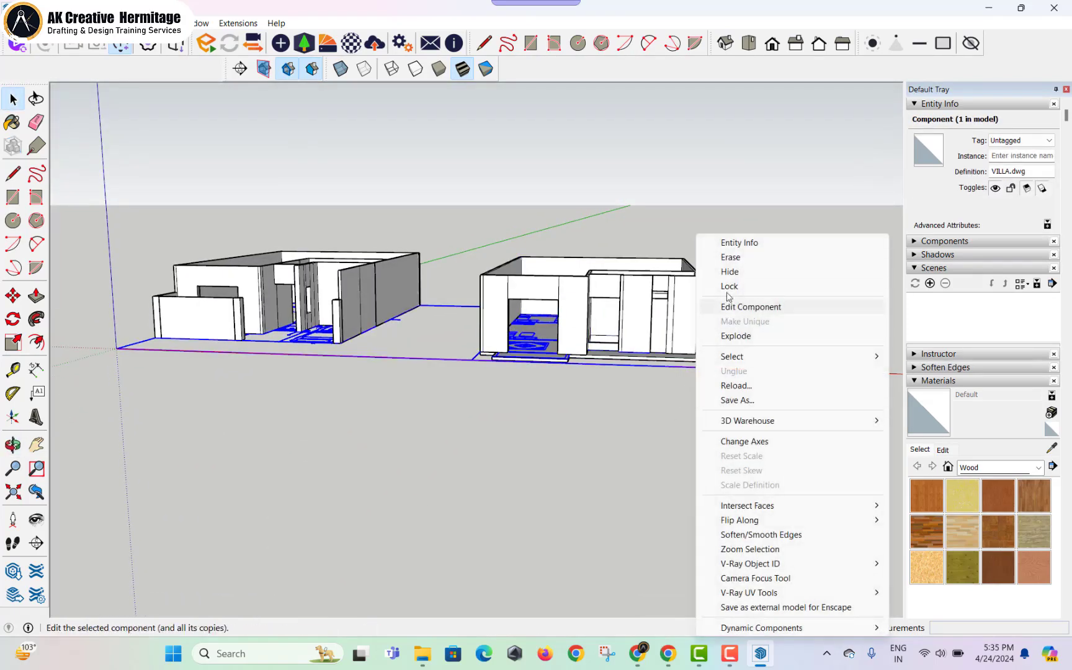
{"action": "left_click", "coordinate": [734, 275]}
- Select the second floor's walls together with its slab and make them one group
{"action": "middle_click_drag", "start_coordinate": [733, 280], "coordinate": [658, 316]}
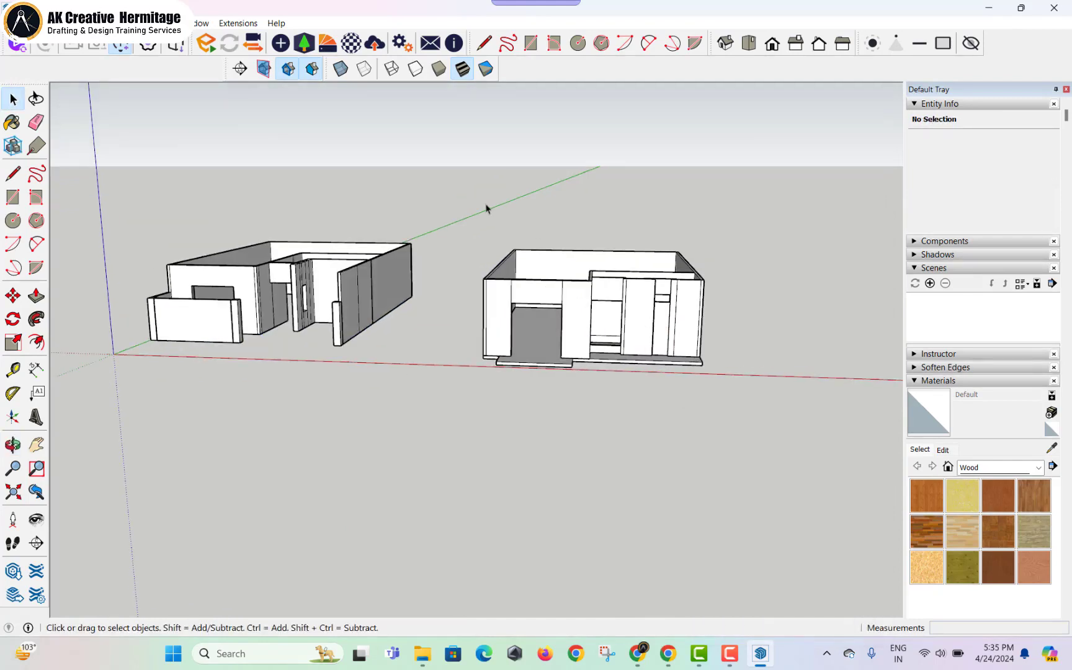
{"action": "right_click", "coordinate": [548, 293]}
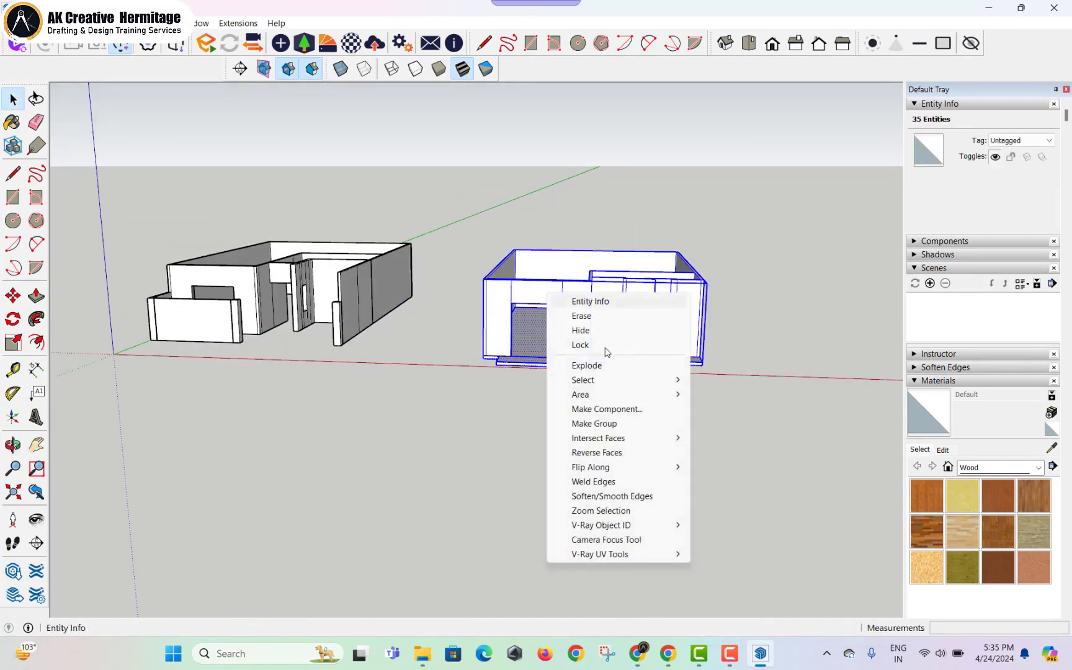
{"action": "left_click", "coordinate": [605, 425]}
- Move the second-floor group by its back bottom corner onto the matching top corner of the ground-floor walls
{"action": "middle_click_drag", "start_coordinate": [605, 425], "coordinate": [534, 407]}
{"action": "key", "text": "m"}
{"action": "scroll", "coordinate": [288, 397], "scroll_direction": "up", "scroll_amount": 3}
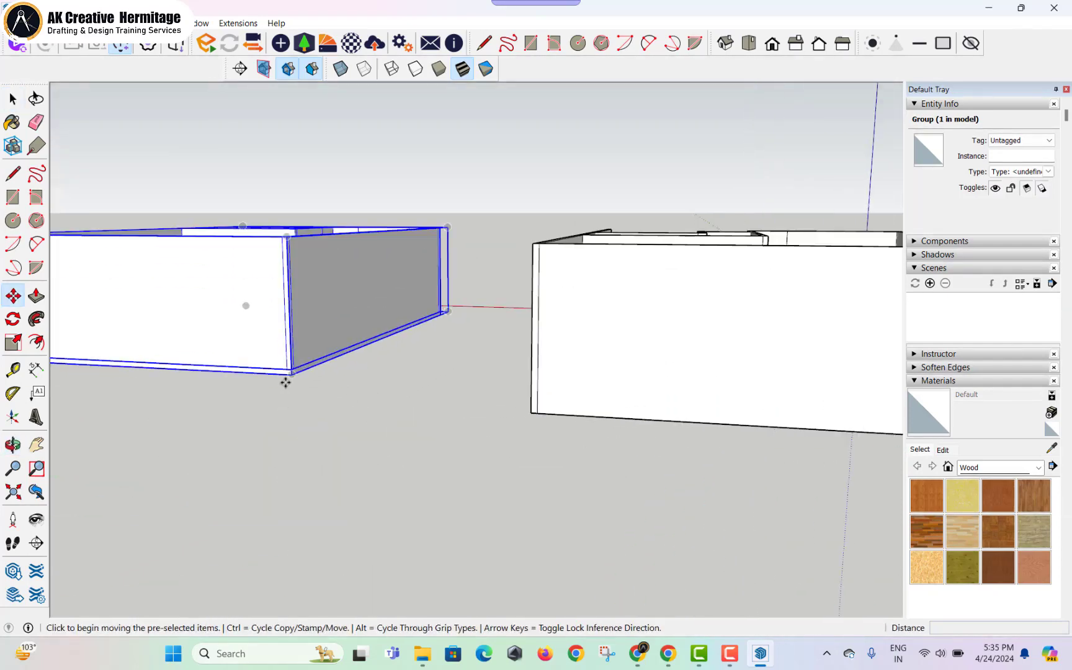
{"action": "left_click", "coordinate": [293, 377]}
{"action": "middle_click_drag", "start_coordinate": [293, 376], "coordinate": [661, 358]}
{"action": "left_click", "coordinate": [518, 304]}
{"action": "key", "text": "space"}
{"action": "left_click", "coordinate": [679, 333]}
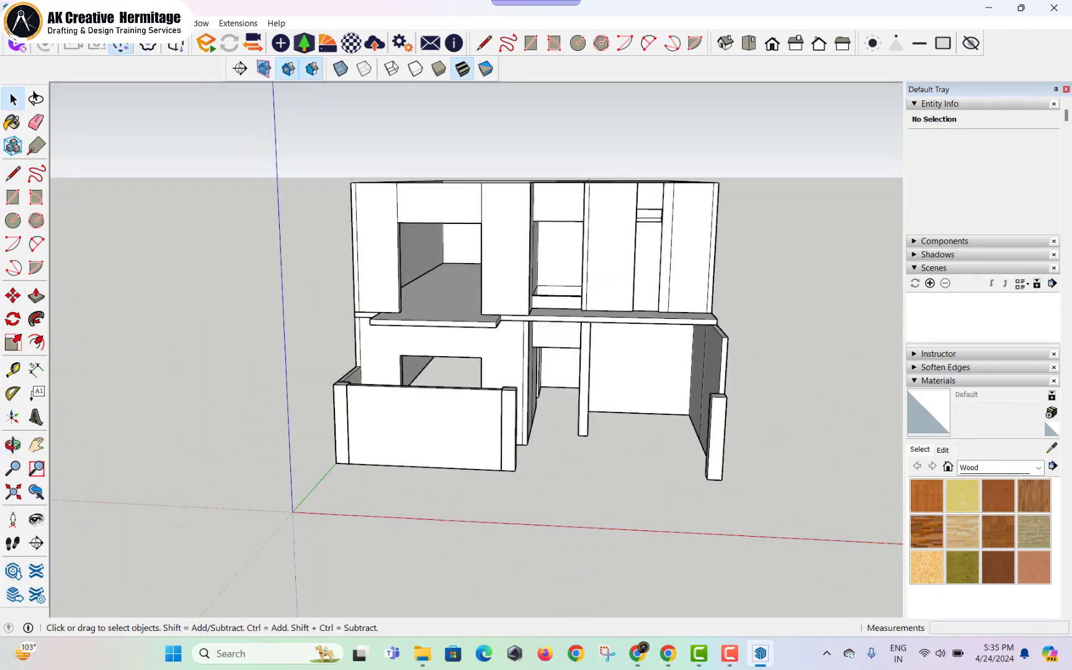
{"action": "left_click", "coordinate": [59, 23]}
{"action": "middle_click_drag", "start_coordinate": [397, 129], "coordinate": [388, 309]}
{"action": "left_click", "coordinate": [490, 362]}
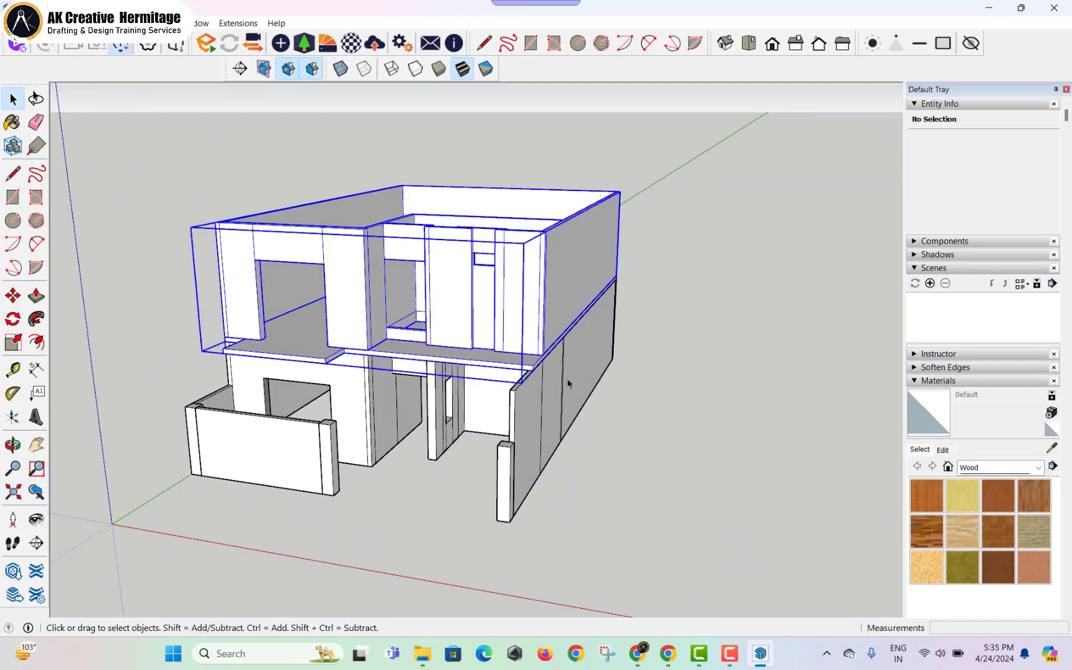
{"action": "middle_click_drag", "start_coordinate": [489, 362], "coordinate": [298, 347]}
{"action": "double_click", "coordinate": [565, 324]}
{"action": "left_click", "coordinate": [572, 321]}
{"action": "key", "text": "Escape"}
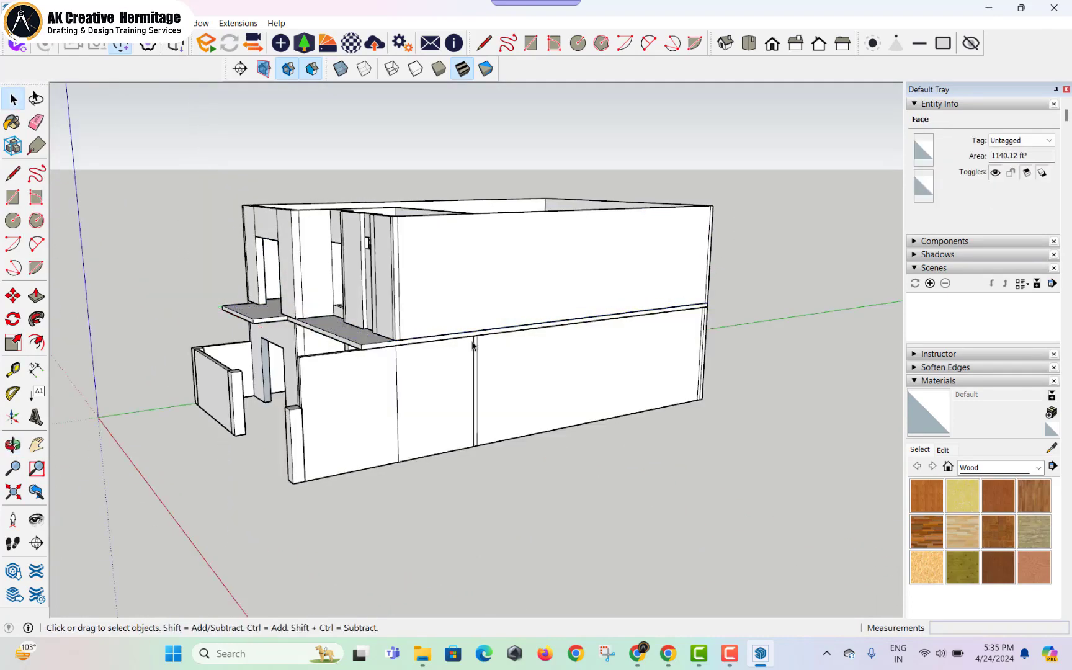
- Explode the outer second-floor group so the slab is separate from the wall group
{"action": "left_click", "coordinate": [342, 340]}
{"action": "right_click", "coordinate": [343, 340]}
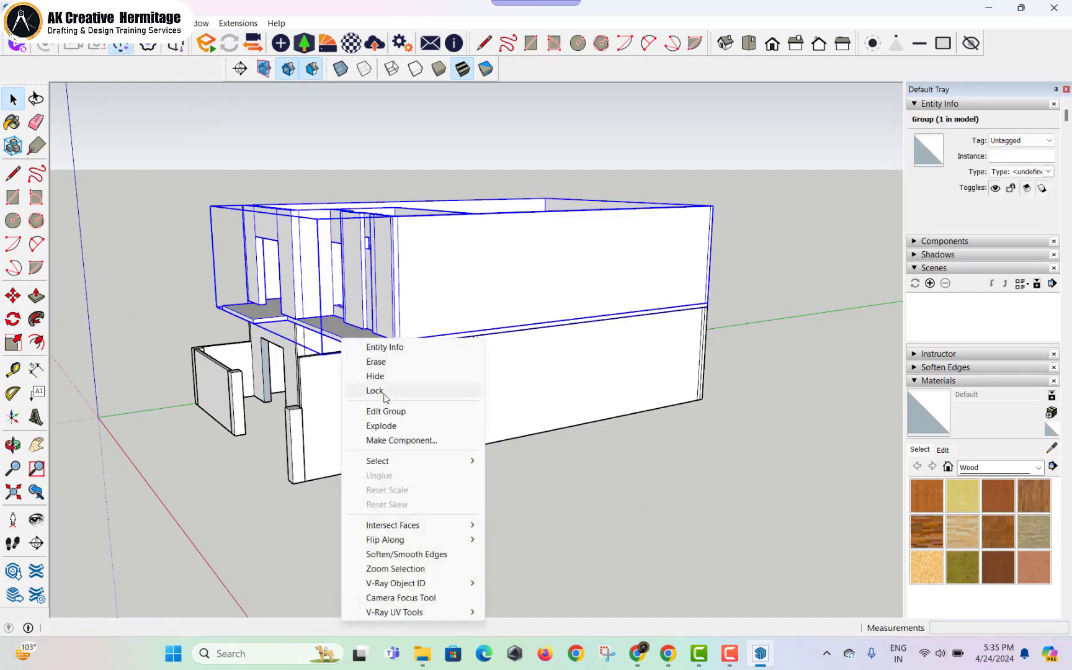
{"action": "left_click", "coordinate": [386, 427]}
{"action": "middle_click_drag", "start_coordinate": [372, 357], "coordinate": [595, 283]}
{"action": "middle_click_drag", "start_coordinate": [248, 254], "coordinate": [279, 275]}
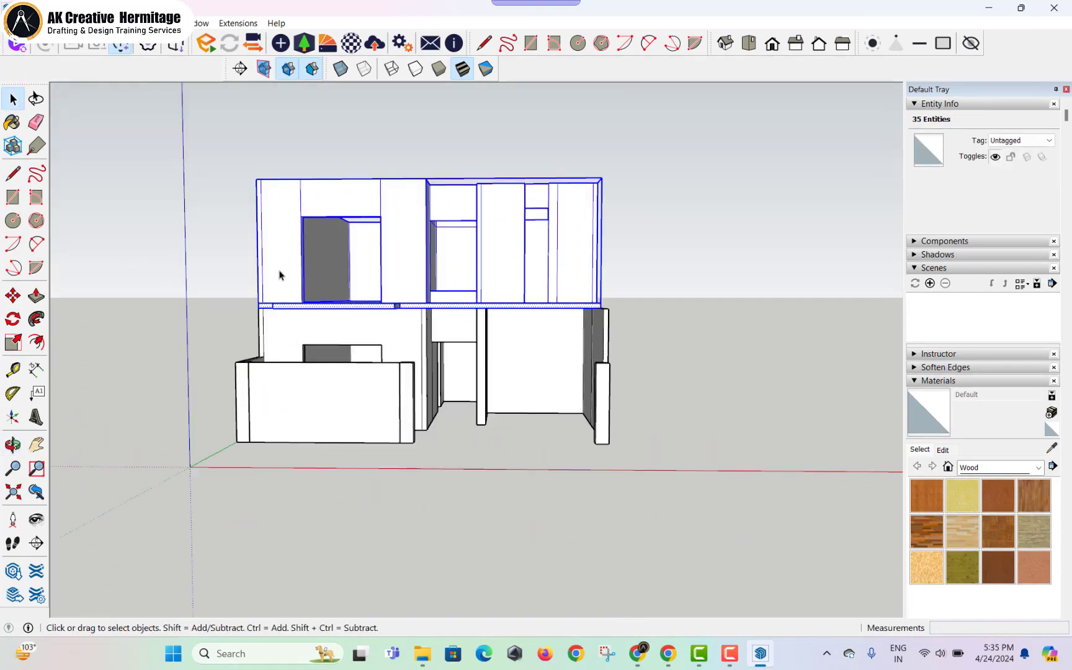
- Select only the slab between the two floors, including its balcony projection, and make it a group
{"action": "left_click_drag", "start_coordinate": [231, 279], "coordinate": [566, 331]}
{"action": "left_click_drag", "start_coordinate": [660, 331], "coordinate": [660, 331]}
{"action": "middle_click_drag", "start_coordinate": [559, 348], "coordinate": [459, 360]}
{"action": "right_click", "coordinate": [474, 328]}
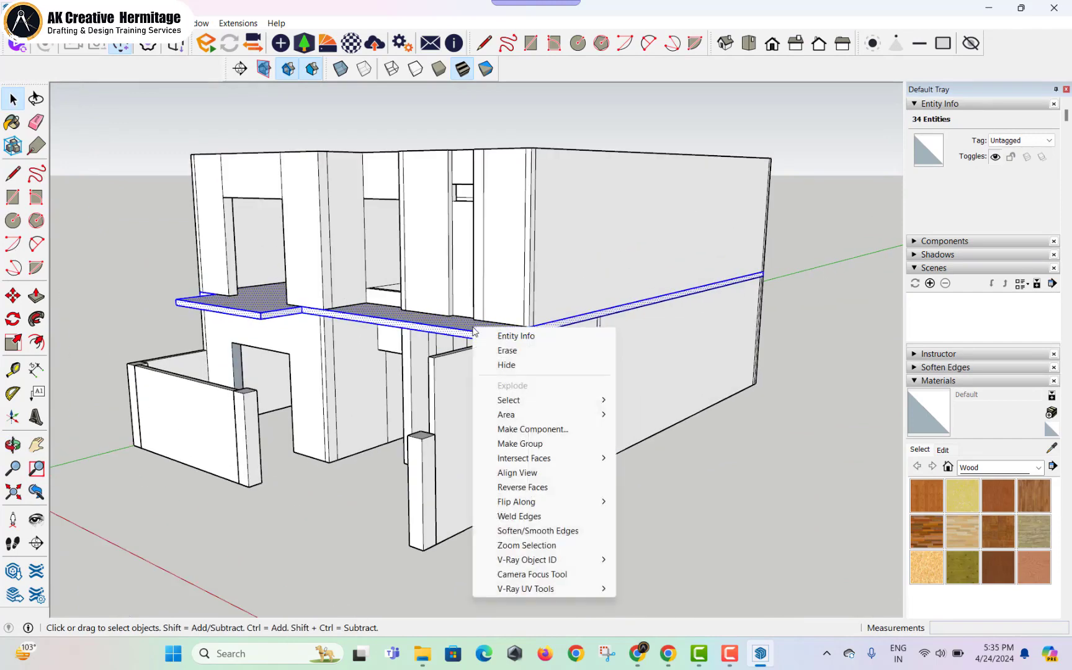
{"action": "left_click", "coordinate": [525, 445]}
- Copy the slab group up to the top corner of the second-floor walls as the roof slab
{"action": "middle_click_drag", "start_coordinate": [524, 444], "coordinate": [560, 366]}
{"action": "key", "text": "m"}
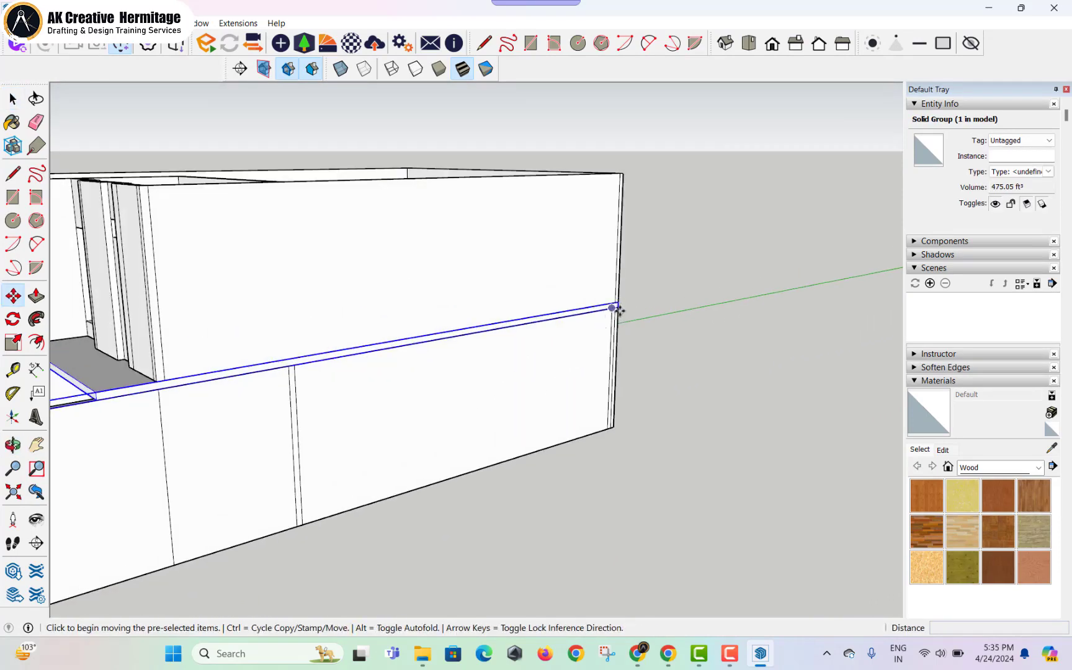
{"action": "left_click", "coordinate": [618, 309]}
{"action": "key", "text": "ctrl"}
{"action": "left_click", "coordinate": [623, 174]}
{"action": "left_click", "coordinate": [684, 237]}
{"action": "scroll", "coordinate": [724, 273], "scroll_direction": "down", "scroll_amount": 2}
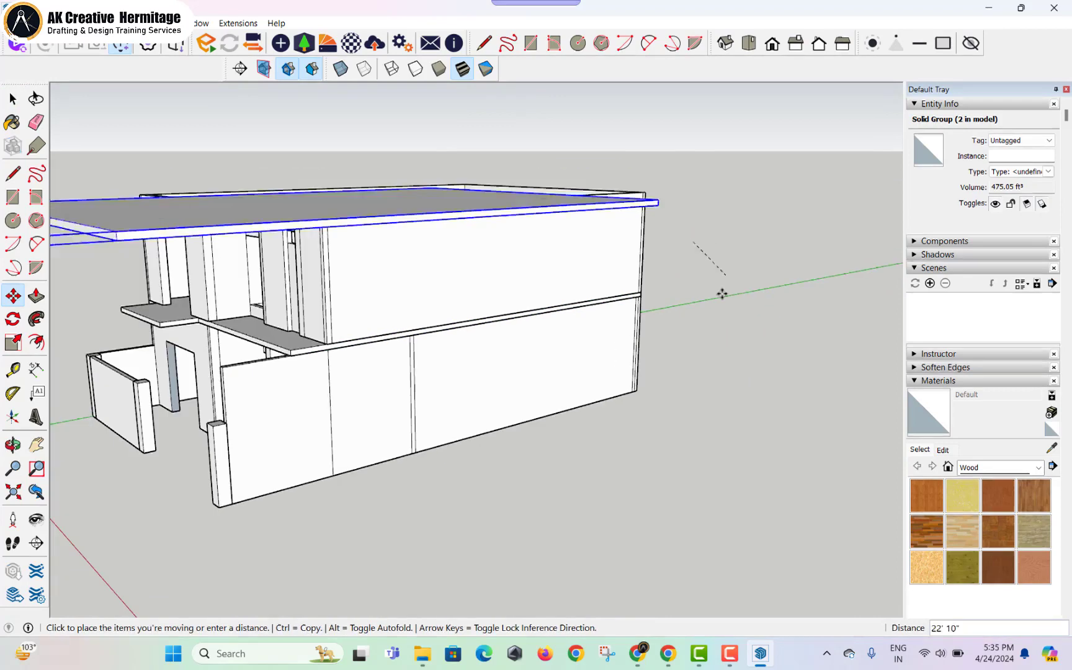
{"action": "left_click", "coordinate": [643, 192]}
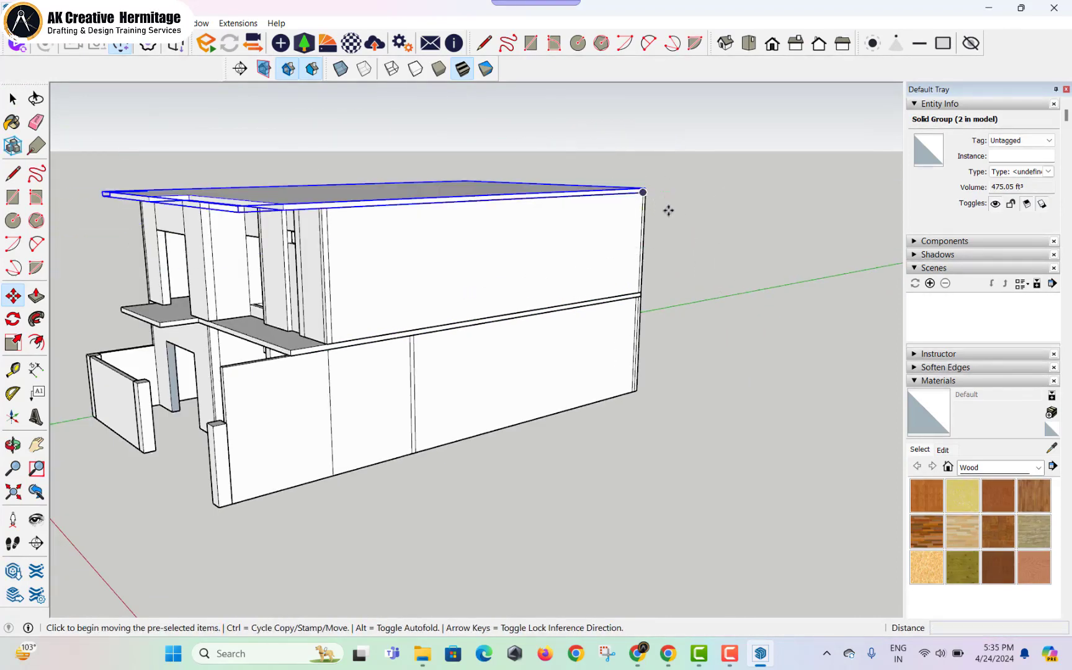
{"action": "key", "text": "space"}
{"action": "left_click", "coordinate": [711, 249]}
{"action": "scroll", "coordinate": [711, 249], "scroll_direction": "down", "scroll_amount": 2}
{"action": "middle_click_drag", "start_coordinate": [367, 289], "coordinate": [483, 260]}
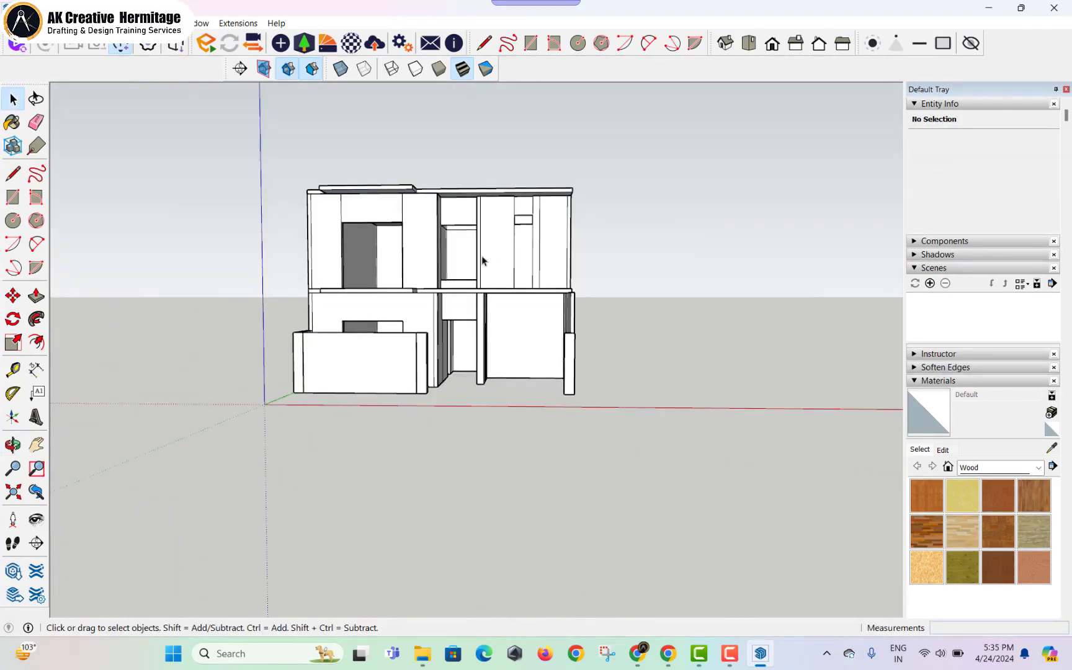
{"action": "scroll", "coordinate": [483, 261], "scroll_direction": "up", "scroll_amount": 2}
{"action": "middle_click_drag", "start_coordinate": [552, 269], "coordinate": [729, 545], "text": "shift"}
{"action": "left_click", "coordinate": [730, 654]}
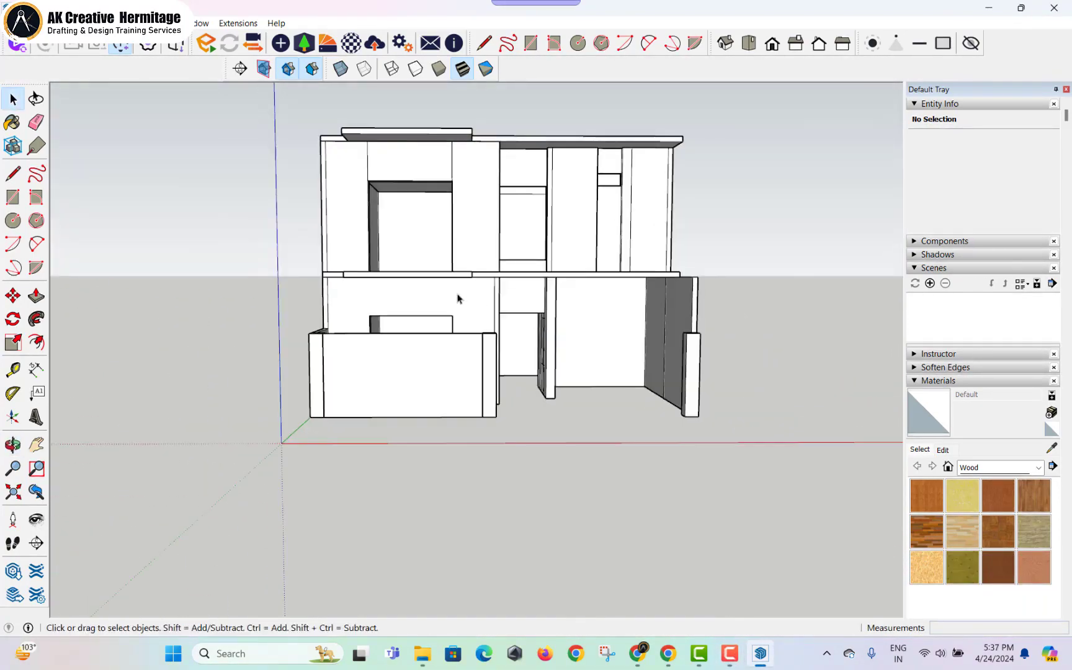
{"action": "middle_click_drag", "start_coordinate": [457, 298], "coordinate": [754, 203]}
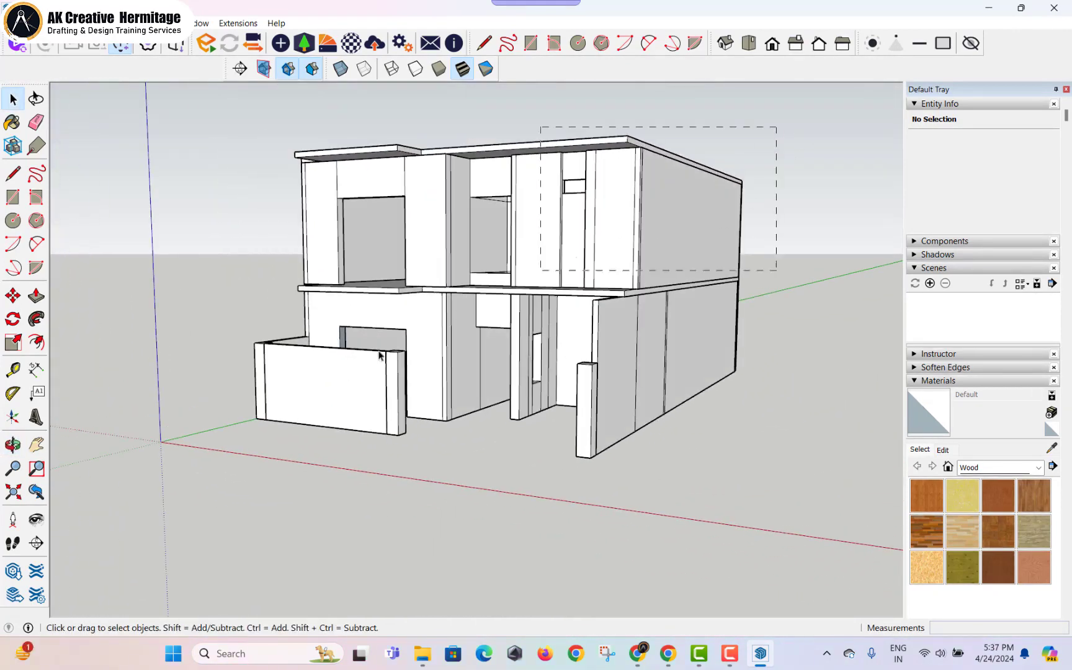
- Select the walls and slabs of both floors together and make them one group
{"action": "left_click_drag", "start_coordinate": [380, 355], "coordinate": [412, 390]}
{"action": "right_click", "coordinate": [455, 287]}
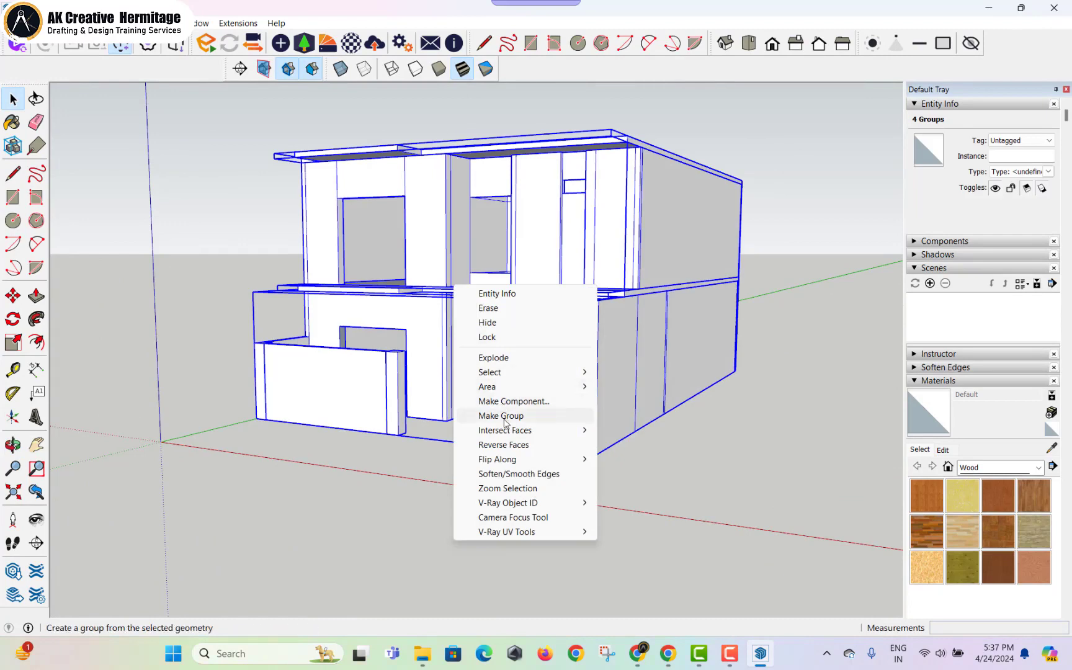
{"action": "left_click", "coordinate": [505, 415]}
- Draw a rectangle across the underside of the villa, from the front boundary-wall corner to the opposite back corner
{"action": "middle_click_drag", "start_coordinate": [505, 419], "coordinate": [408, 422]}
{"action": "key", "text": "r"}
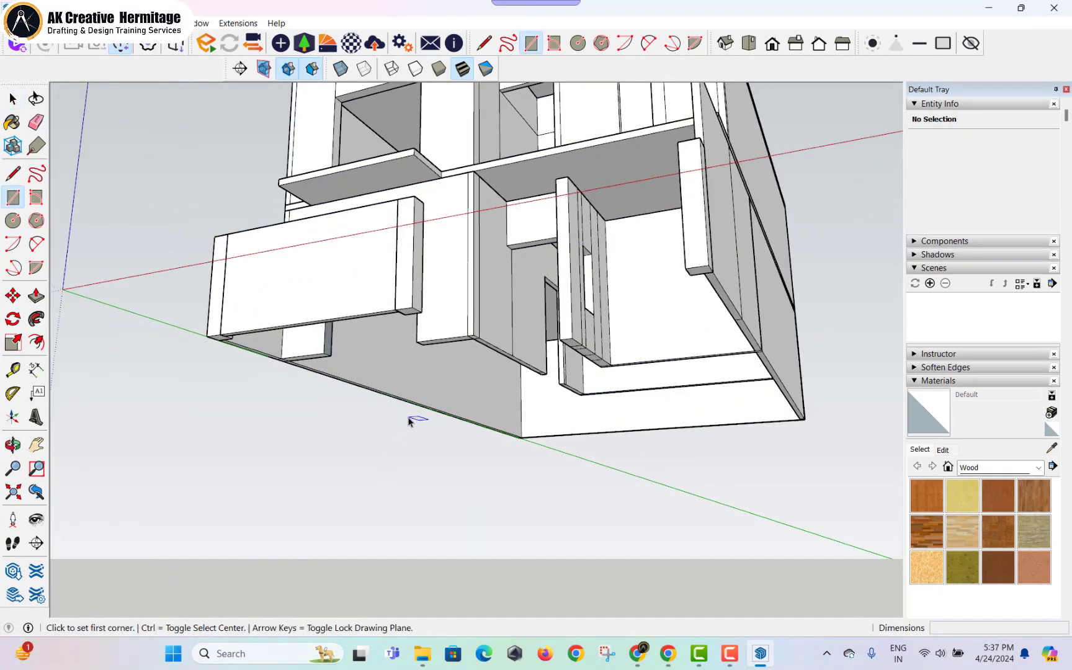
{"action": "left_click", "coordinate": [208, 335]}
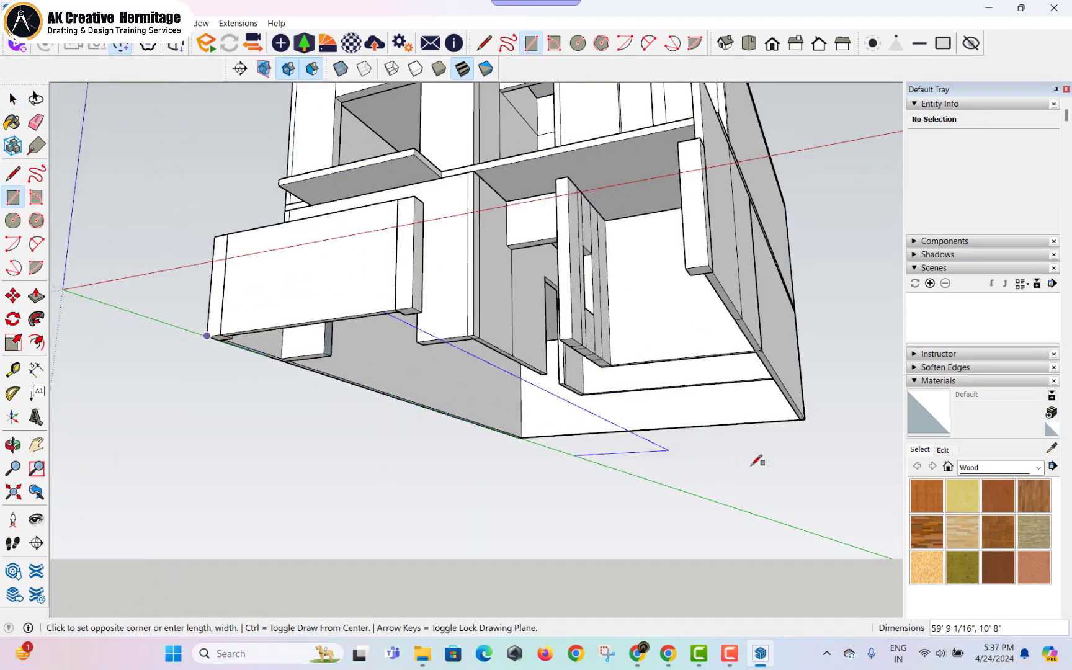
{"action": "left_click", "coordinate": [805, 418]}
{"action": "middle_click_drag", "start_coordinate": [709, 395], "coordinate": [600, 335]}
{"action": "key", "text": "space"}
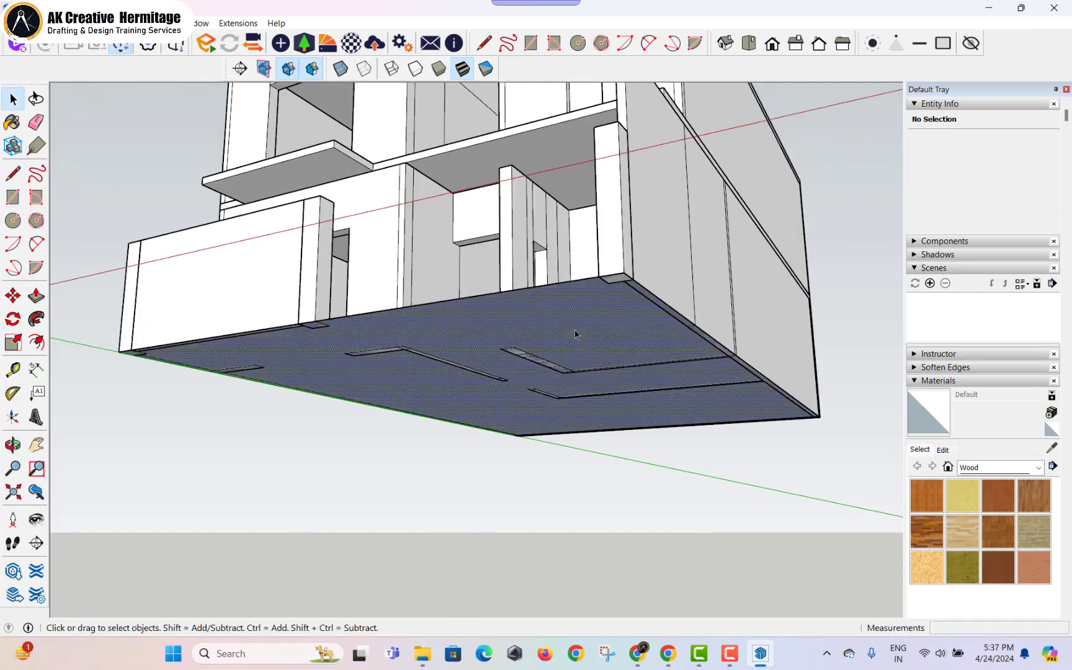
- Push/Pull the rectangle under the ground floor downward by 1' to form the base slab
{"action": "key", "text": "p"}
{"action": "left_click", "coordinate": [575, 370]}
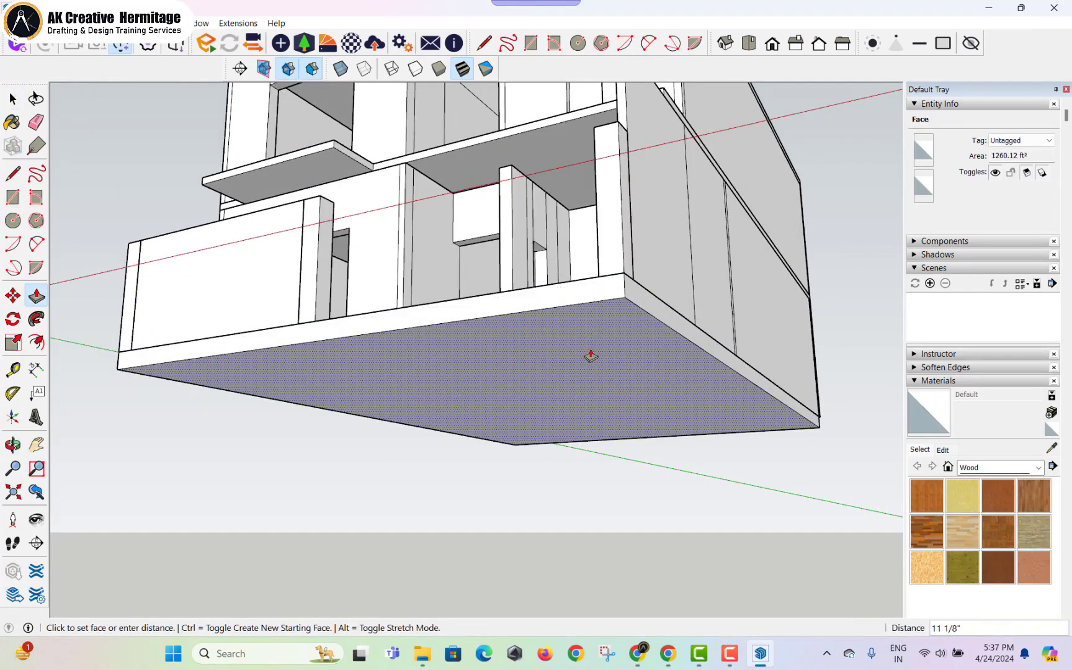
{"action": "key", "text": "Return"}
{"action": "middle_click_drag", "start_coordinate": [590, 356], "coordinate": [651, 440]}
{"action": "scroll", "coordinate": [579, 402], "scroll_direction": "down", "scroll_amount": 3}
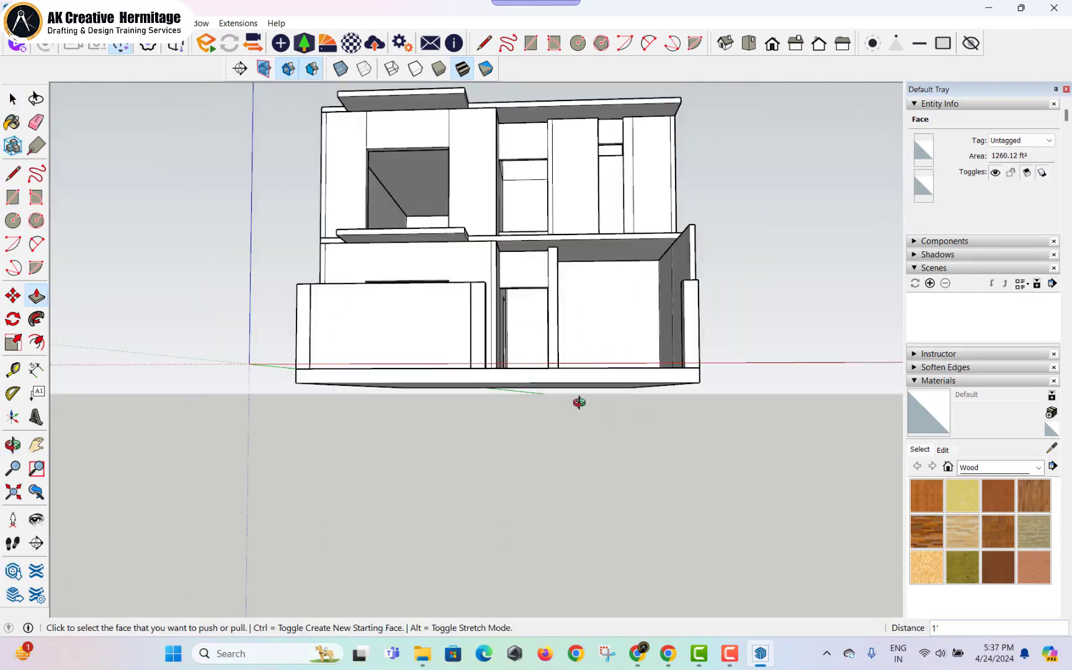
{"action": "middle_click_drag", "start_coordinate": [579, 402], "coordinate": [596, 425]}
- Select only the base slab under the villa and make it a group
{"action": "key", "text": "space"}
{"action": "middle_click_drag", "start_coordinate": [327, 379], "coordinate": [341, 370]}
{"action": "left_click_drag", "start_coordinate": [290, 369], "coordinate": [862, 470]}
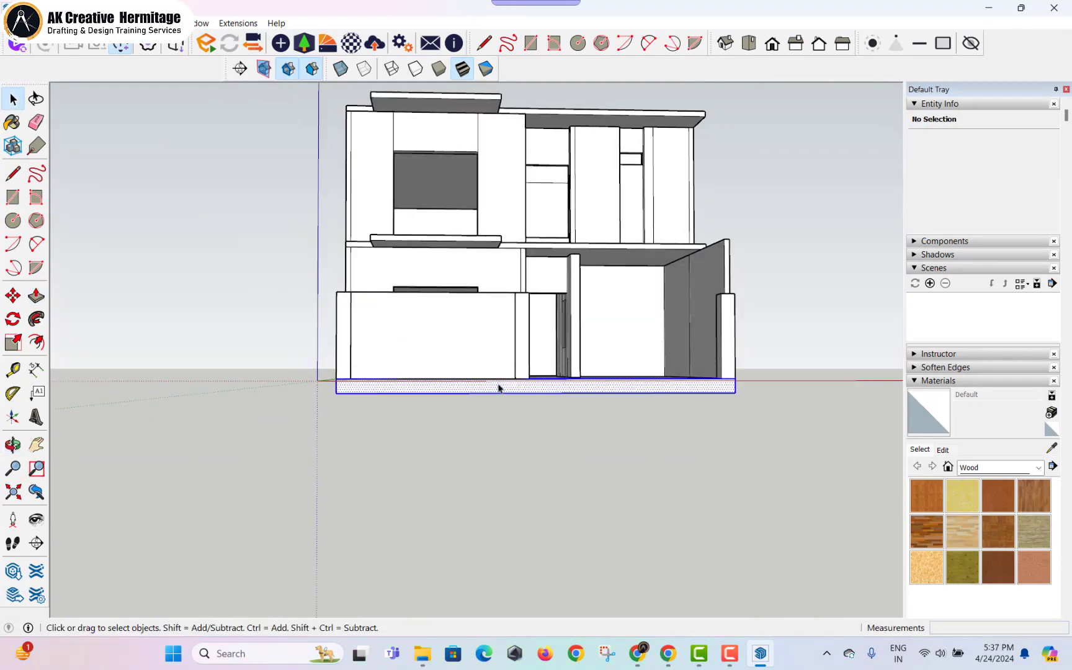
{"action": "right_click", "coordinate": [497, 383]}
{"action": "left_click", "coordinate": [576, 234]}
- Examine the door and window openings around the front balcony and ground-floor entrance
{"action": "middle_click_drag", "start_coordinate": [491, 364], "coordinate": [546, 402]}
{"action": "scroll", "coordinate": [695, 400], "scroll_direction": "up", "scroll_amount": 3}
{"action": "middle_click_drag", "start_coordinate": [547, 403], "coordinate": [415, 470]}
{"action": "scroll", "coordinate": [290, 459], "scroll_direction": "up", "scroll_amount": 2}
{"action": "middle_click_drag", "start_coordinate": [290, 458], "coordinate": [294, 404]}
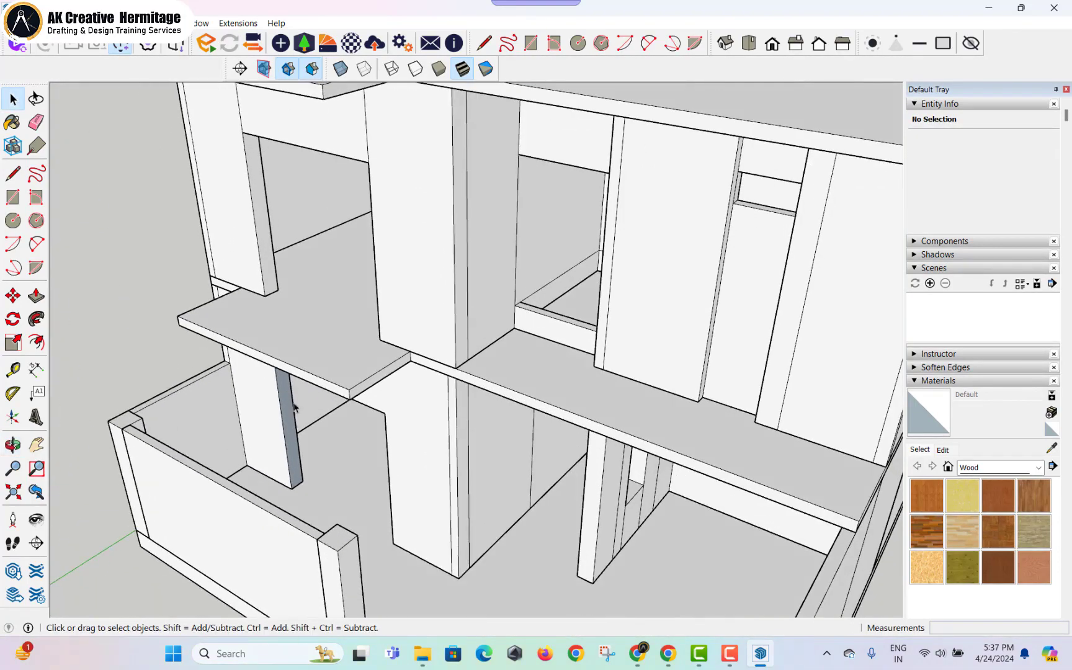
{"action": "middle_click_drag", "start_coordinate": [278, 301], "coordinate": [372, 299]}
{"action": "scroll", "coordinate": [487, 313], "scroll_direction": "down", "scroll_amount": 3}
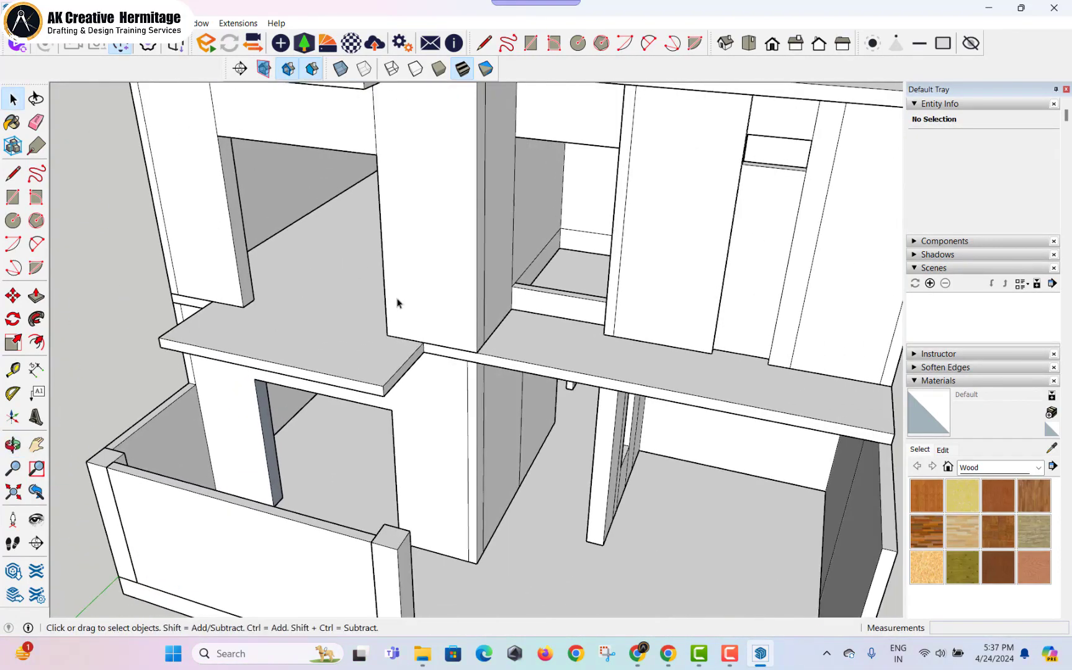
- Switch to Chrome, search Google for "download sketchup models" and open the 3D Warehouse model blocks result
{"action": "left_click", "coordinate": [666, 656]}
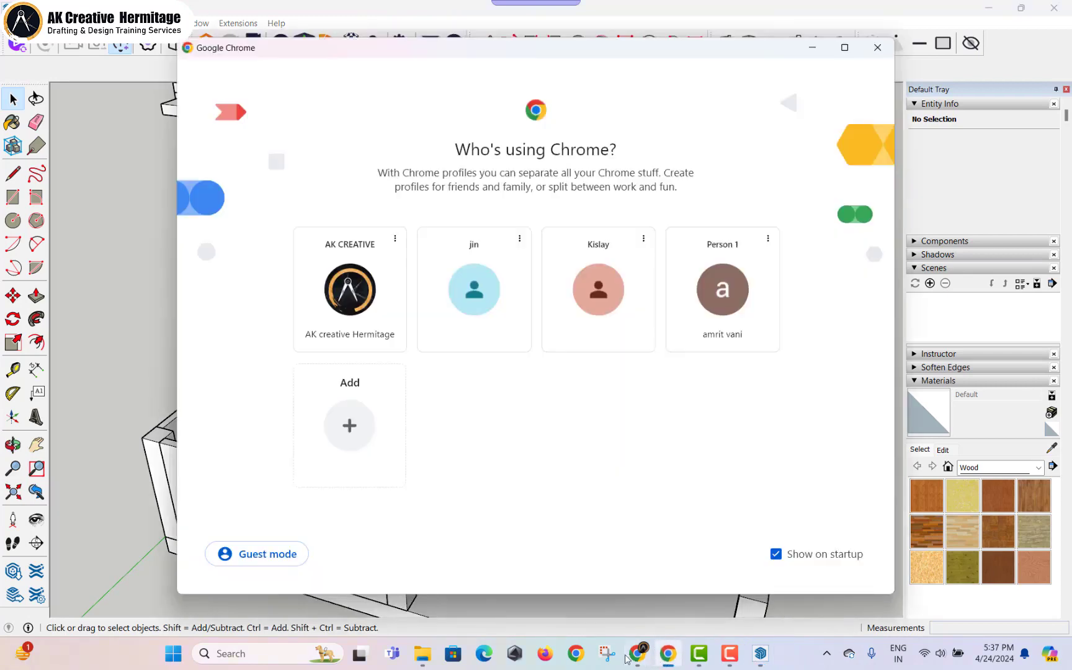
{"action": "type", "text": "D"}
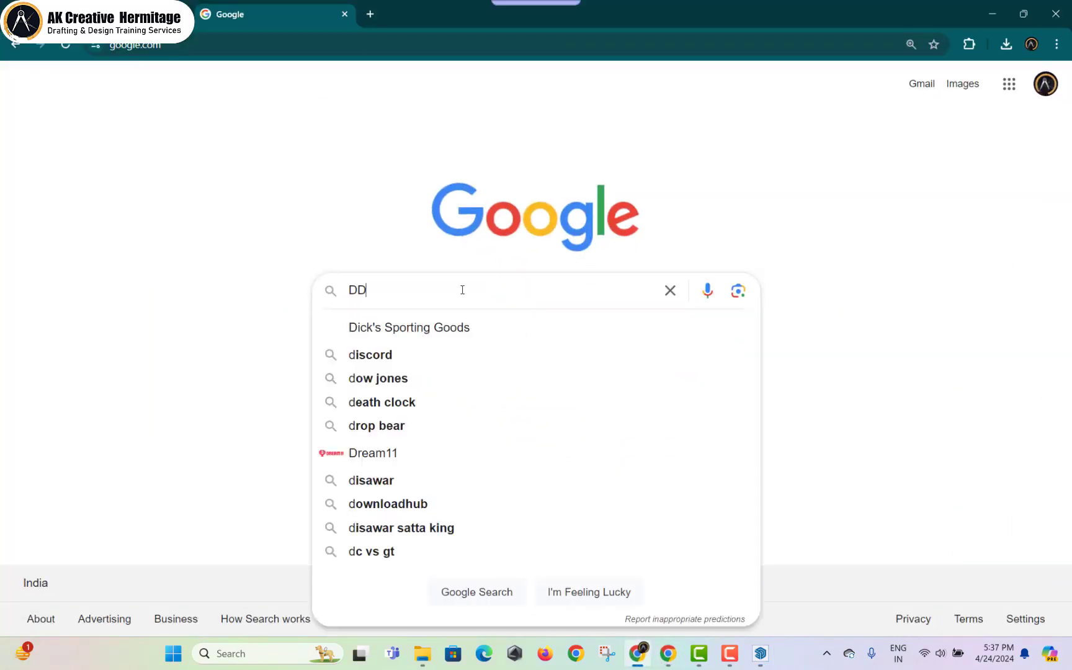
{"action": "type", "text": "OWN"}
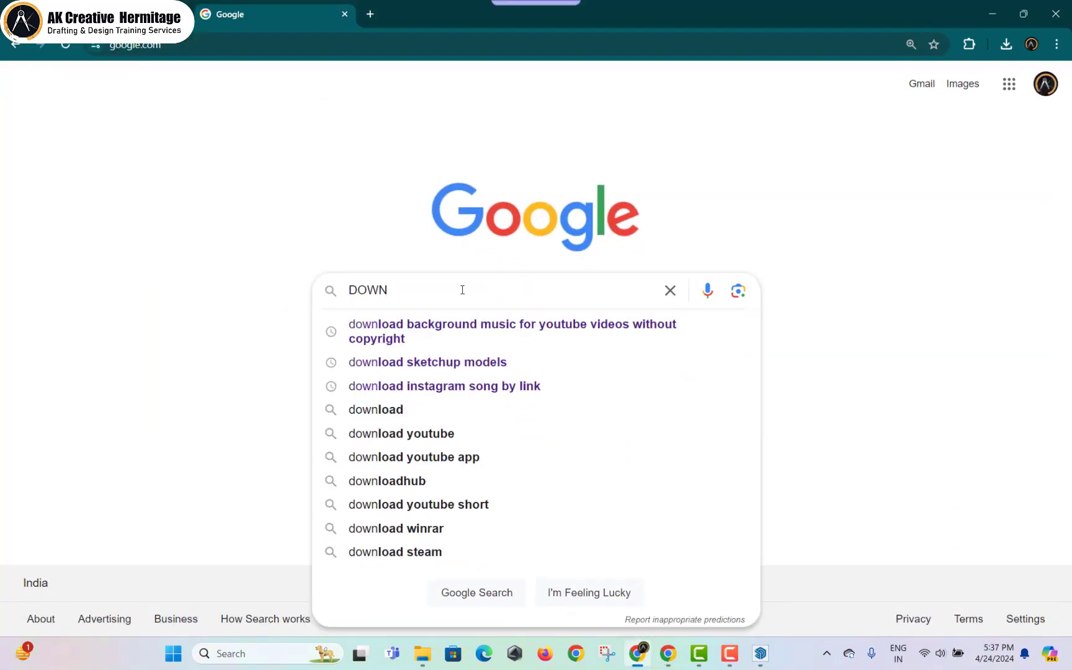
{"action": "key", "text": "Down"}
{"action": "key", "text": "Down"}
{"action": "key", "text": "Return"}
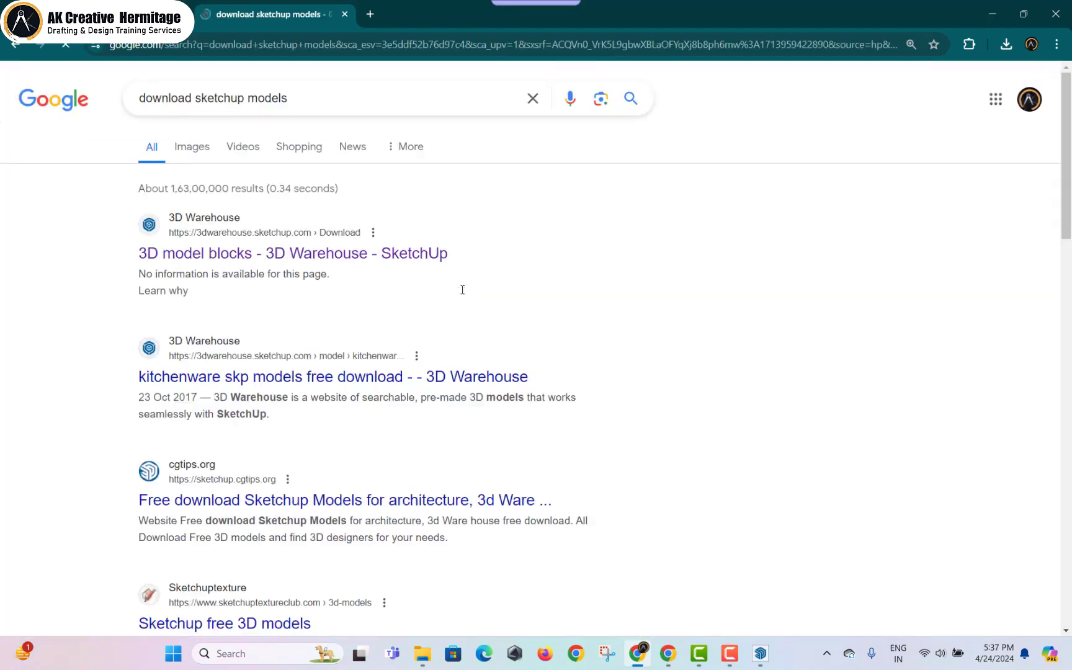
{"action": "left_click", "coordinate": [415, 251]}
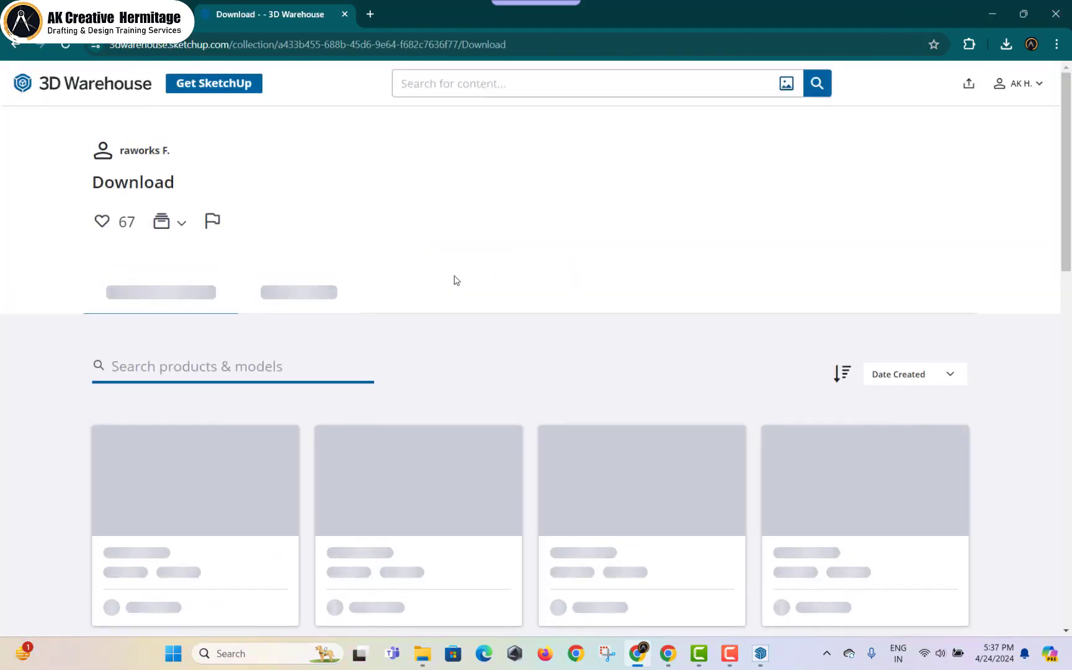
- Search 3D Warehouse for "SLIDING DOOR" and download the white two-panel dynamic sliding door model
{"action": "left_click", "coordinate": [428, 87]}
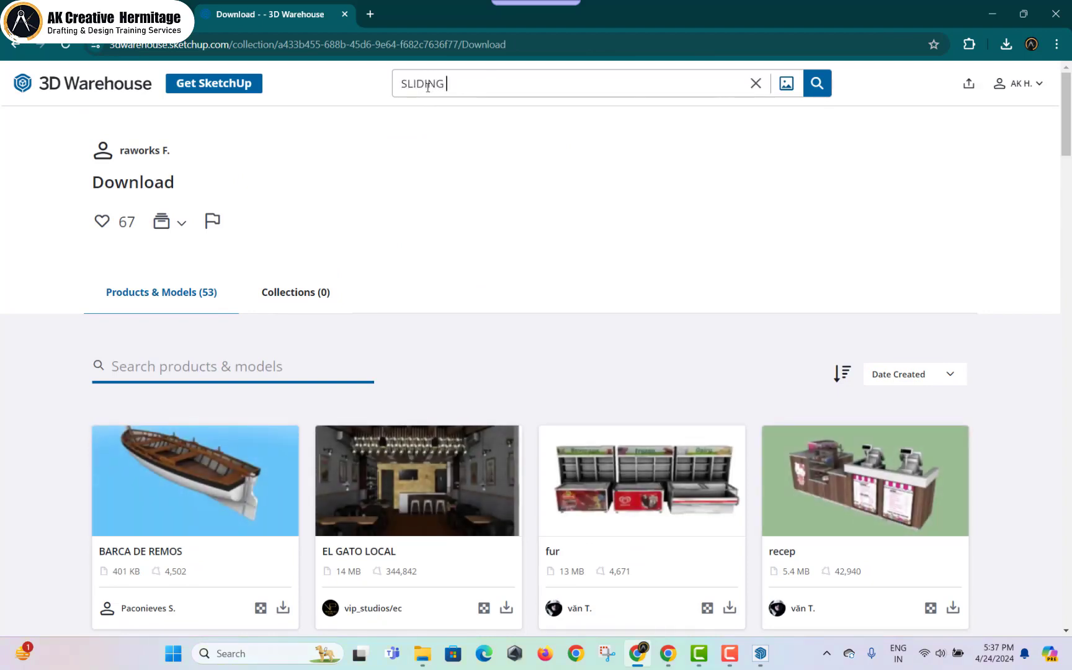
{"action": "key", "text": "Return"}
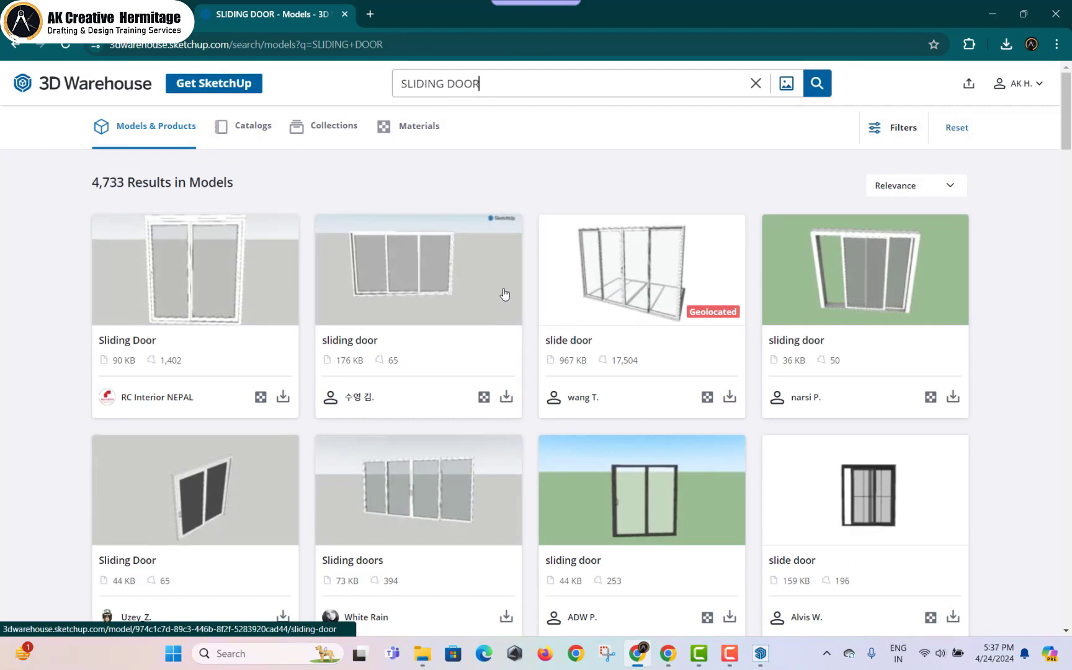
{"action": "scroll", "coordinate": [504, 295], "scroll_direction": "down", "scroll_amount": 7}
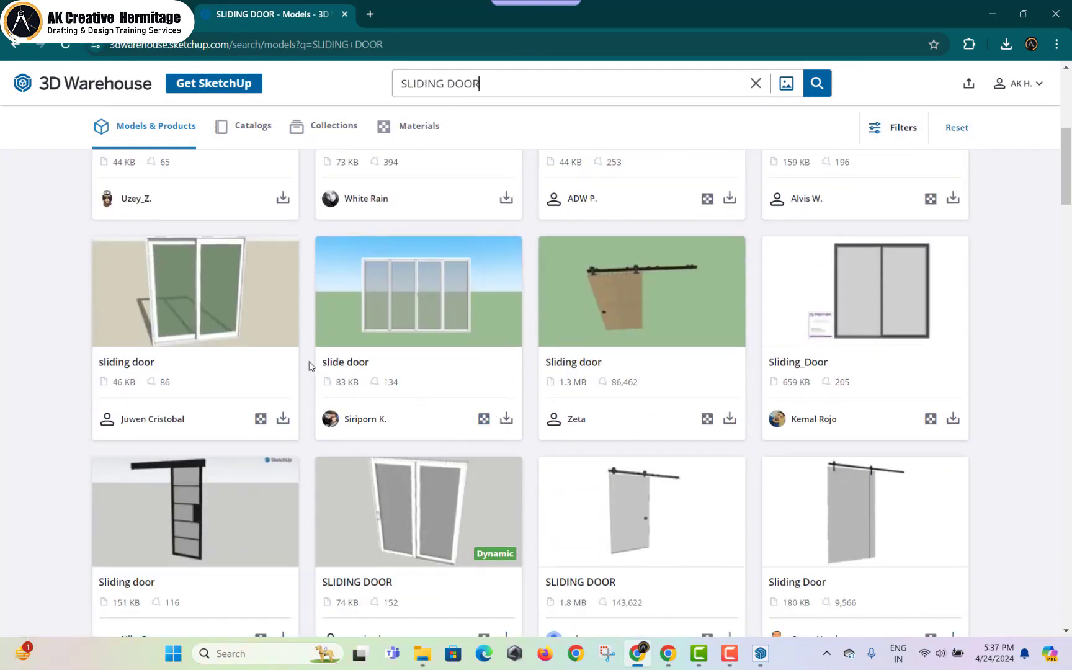
{"action": "left_click", "coordinate": [406, 504]}
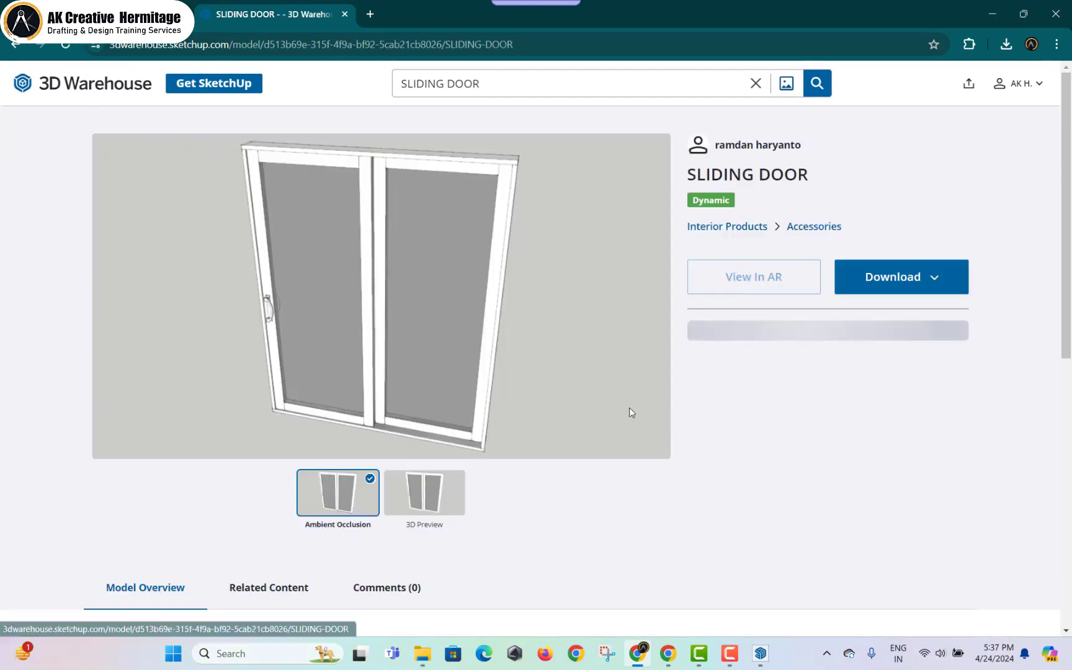
{"action": "left_click", "coordinate": [873, 285]}
{"action": "left_click", "coordinate": [880, 317]}
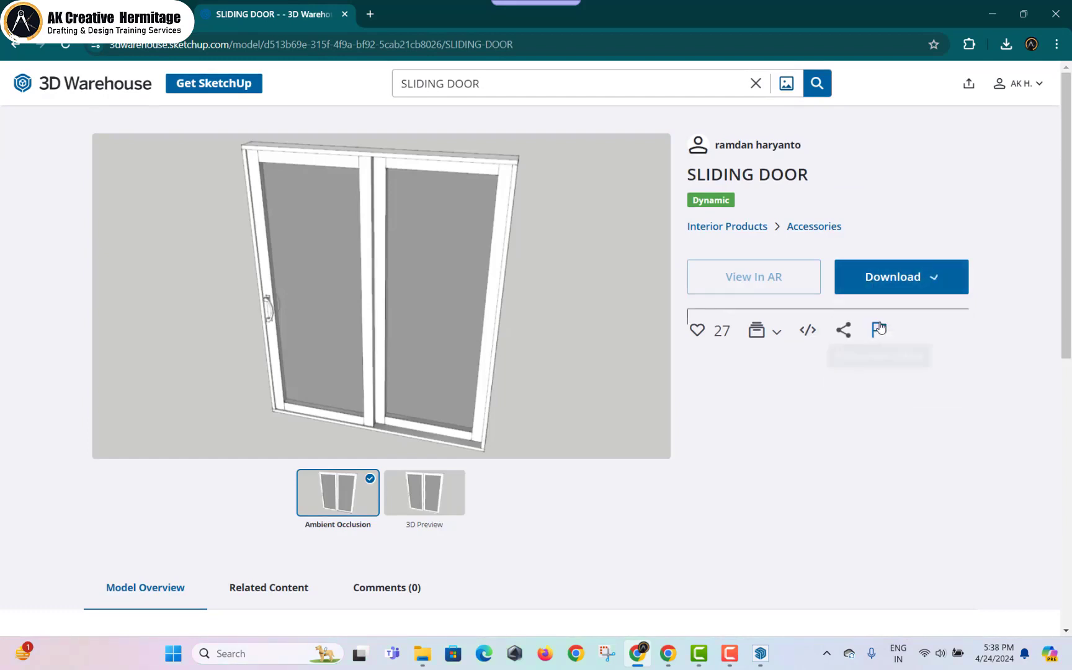
- Search 3D Warehouse for "CNC JALI" and download the tall white geometric cnc jali panel
{"action": "left_click", "coordinate": [529, 94]}
{"action": "type", "text": "CNC JALI"}
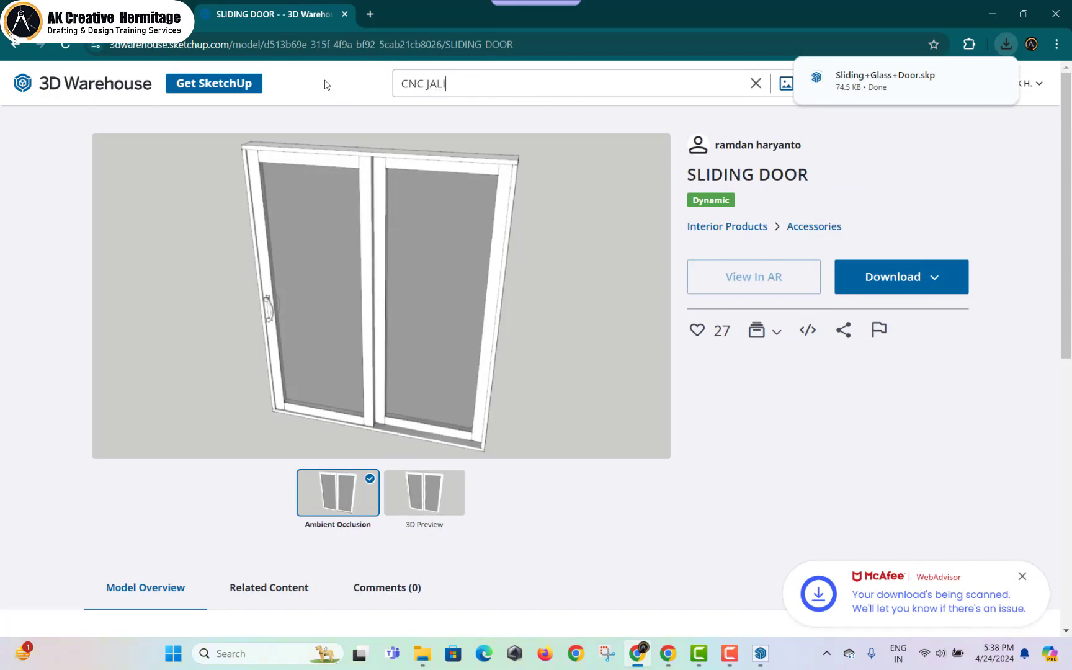
{"action": "key", "text": "Return"}
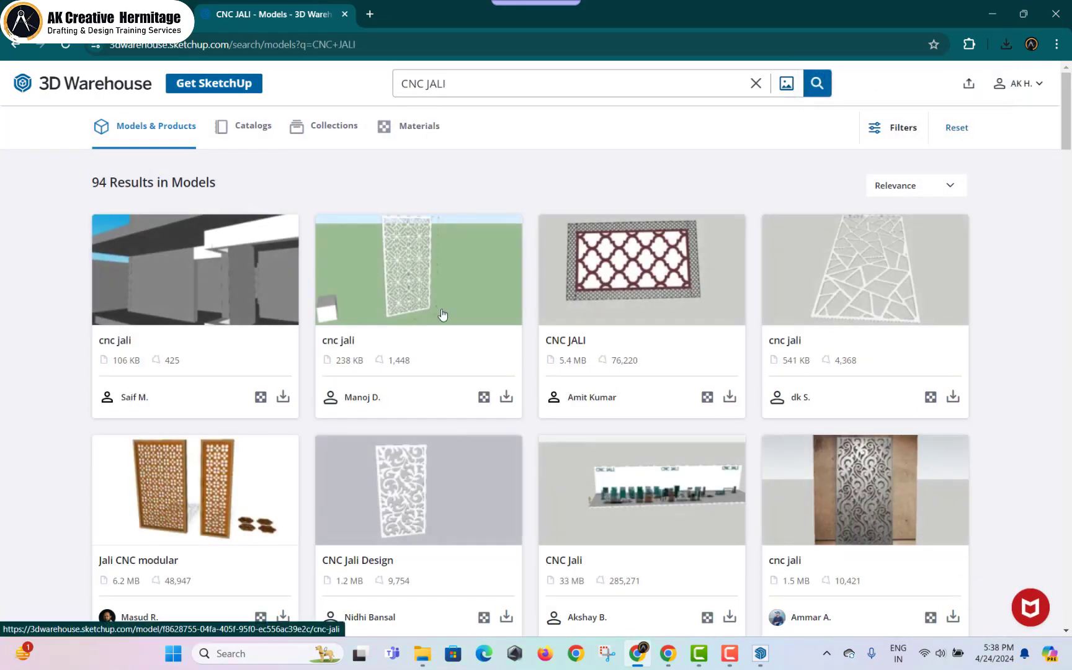
{"action": "left_click", "coordinate": [443, 315]}
{"action": "left_click", "coordinate": [864, 268]}
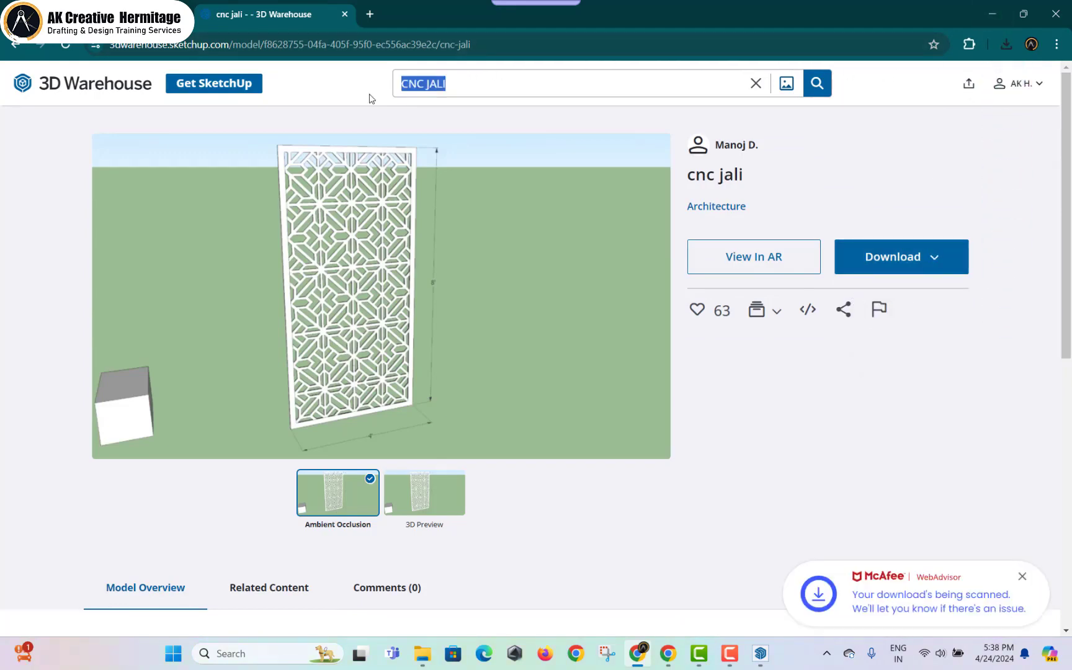
- Search 3D Warehouse for "VENTILATOR" and download the wood-framed louvred ventilator model
{"action": "type", "text": "VENTILATOR"}
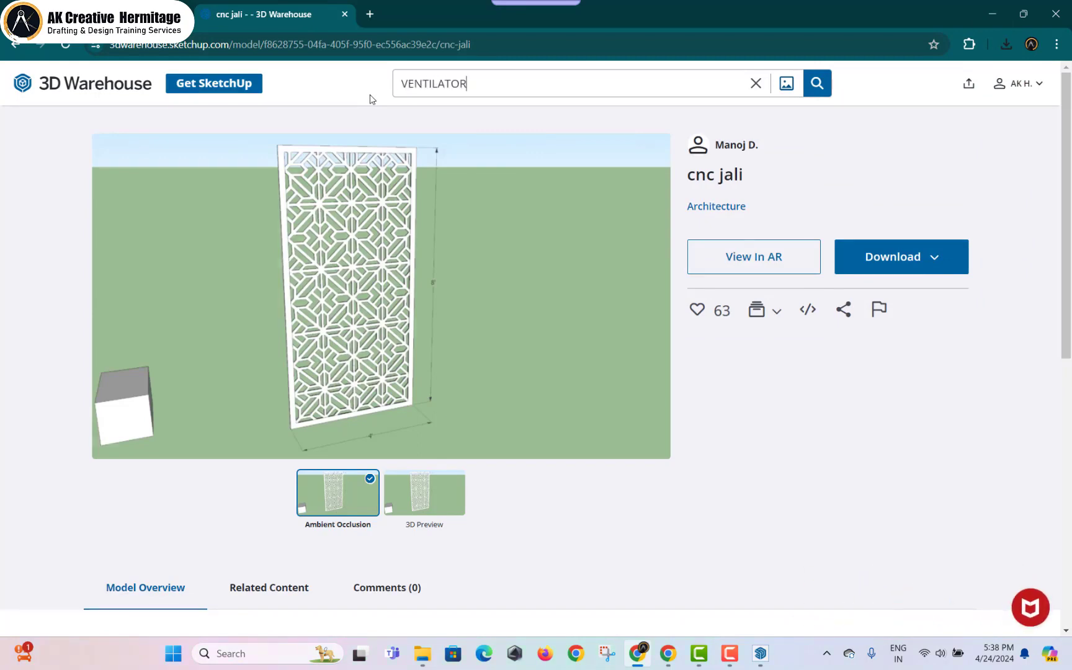
{"action": "key", "text": "Return"}
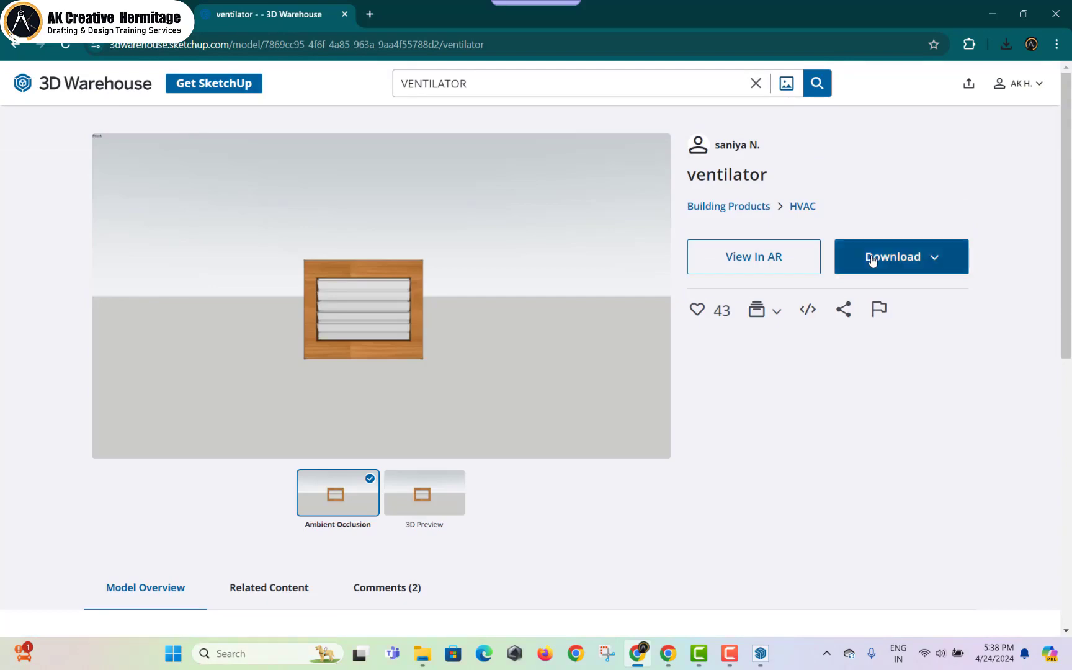
{"action": "left_click", "coordinate": [873, 259]}
{"action": "left_click", "coordinate": [880, 305]}
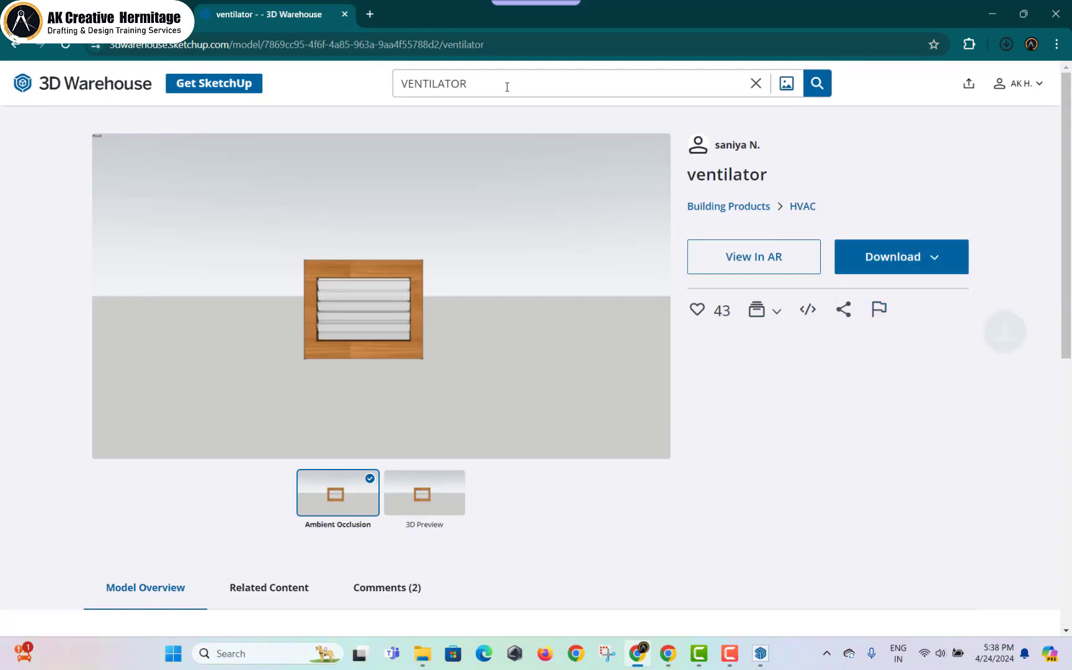
- Search 3D Warehouse for "MAIN GATE" and download the white double gate with the patterned wood band
{"action": "left_click", "coordinate": [762, 653]}
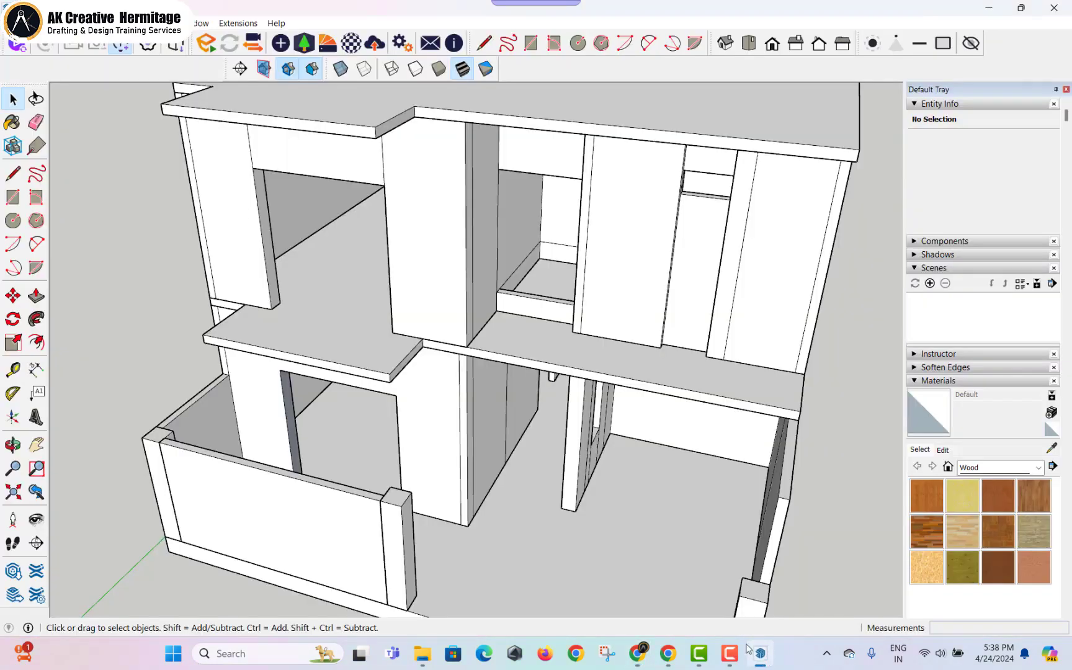
{"action": "left_click", "coordinate": [748, 650]}
{"action": "left_click_drag", "start_coordinate": [468, 83], "coordinate": [358, 98]}
{"action": "type", "text": "MA"}
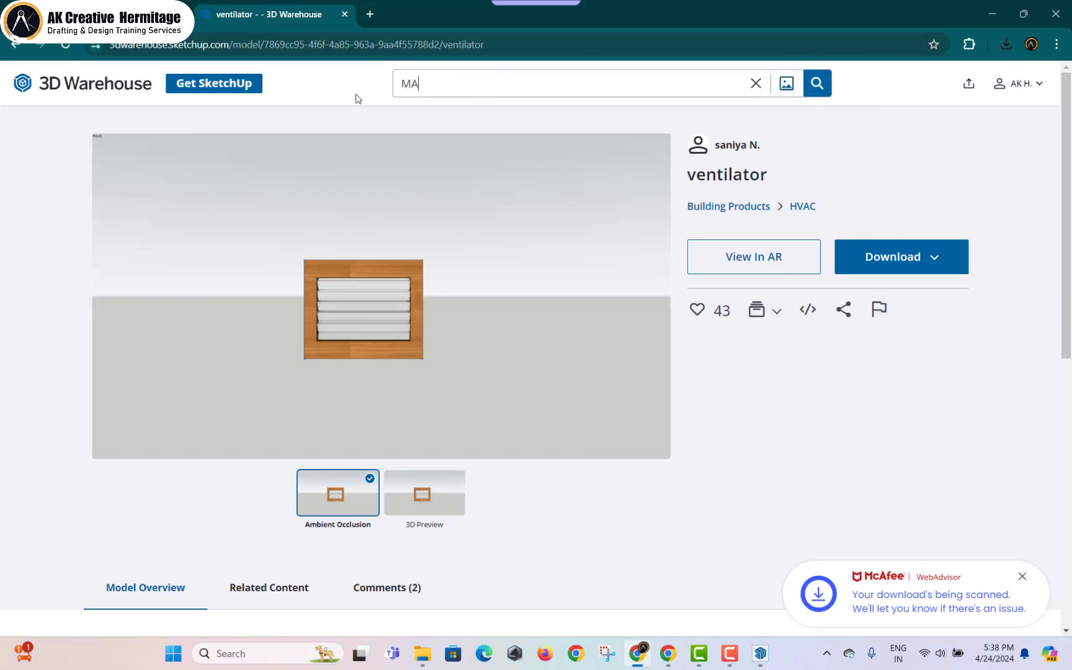
{"action": "type", "text": "IN GATE"}
{"action": "key", "text": "Return"}
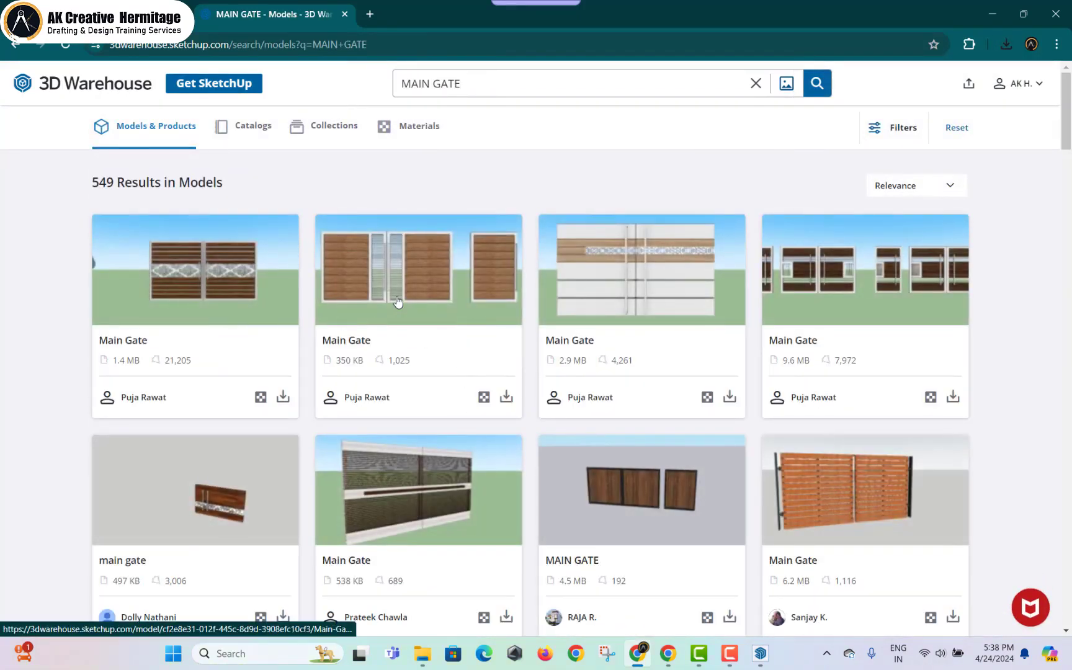
{"action": "left_click", "coordinate": [628, 295]}
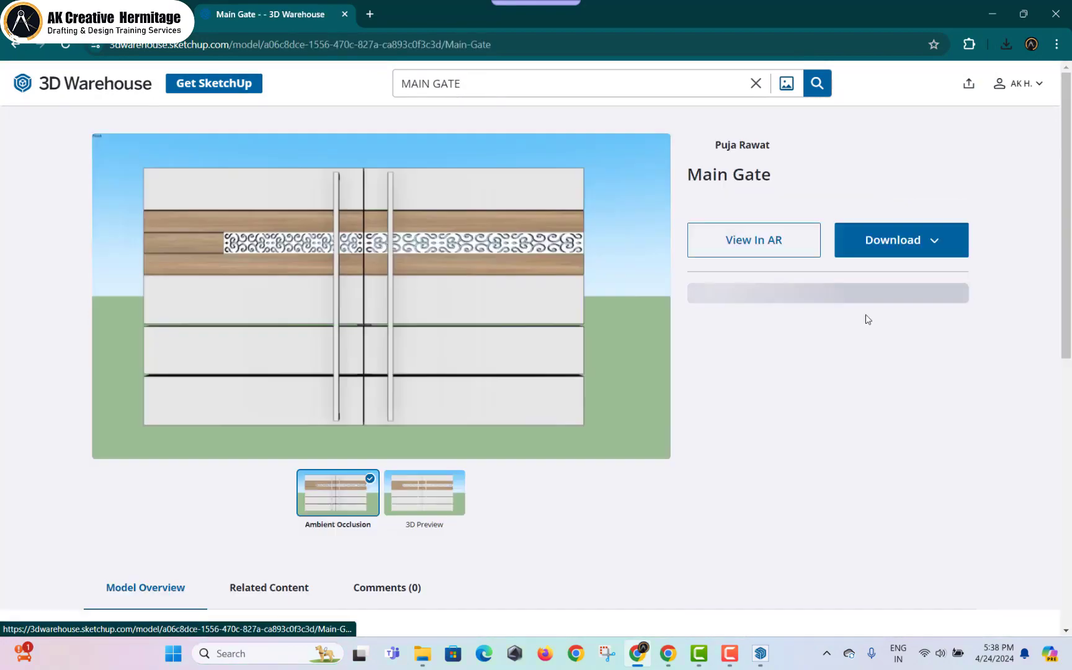
{"action": "left_click", "coordinate": [893, 249]}
{"action": "left_click", "coordinate": [893, 284]}
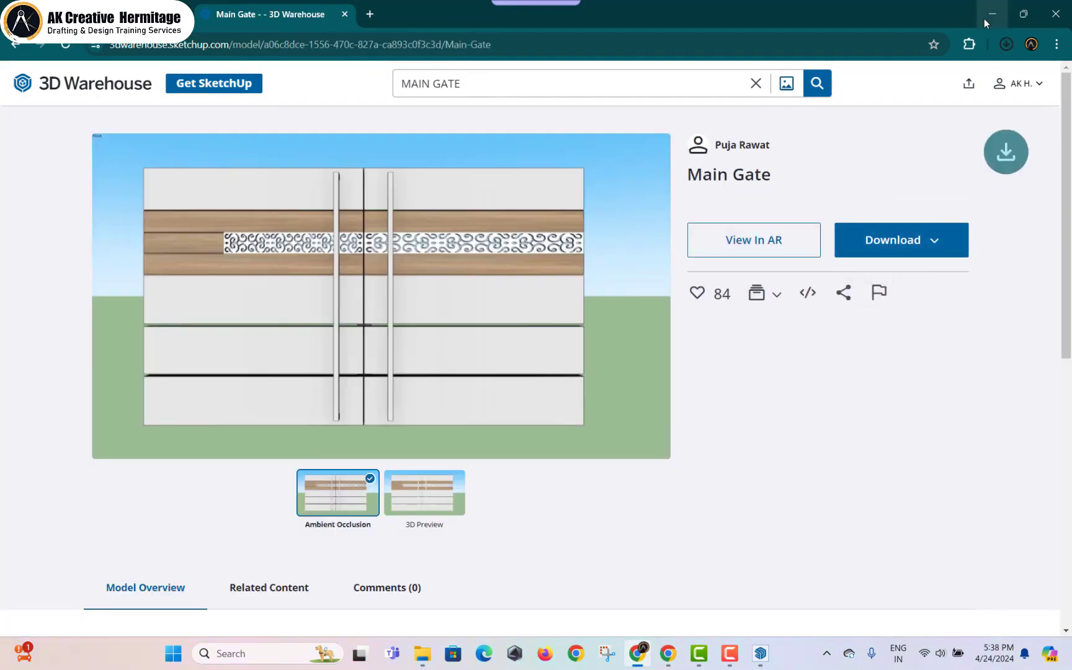
{"action": "left_click", "coordinate": [984, 19]}
{"action": "left_click", "coordinate": [877, 48]}
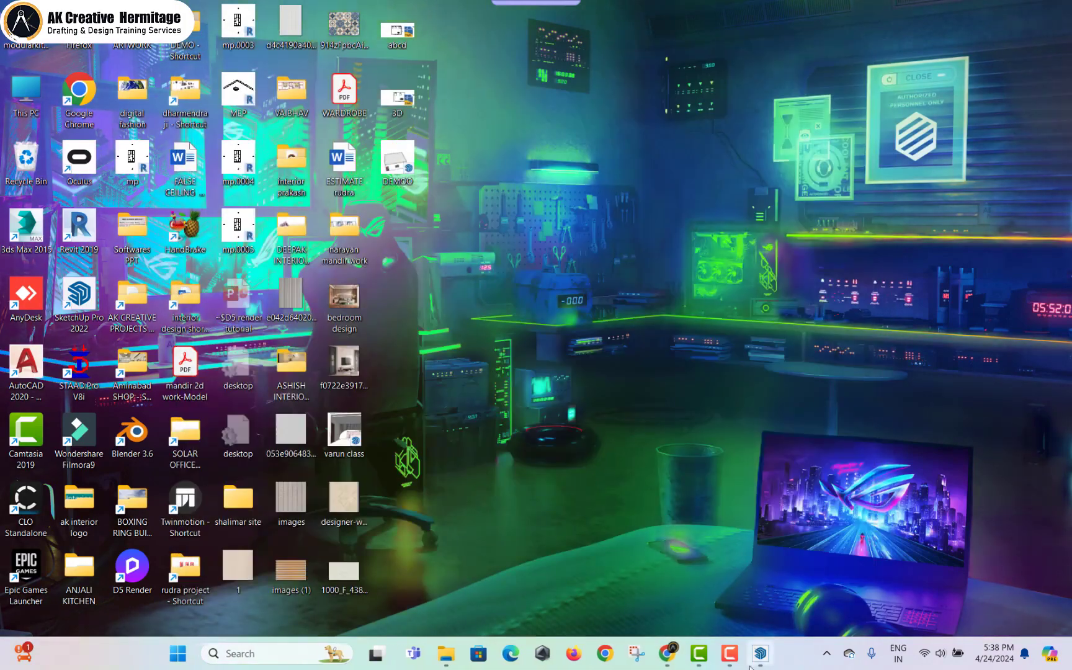
{"action": "left_click", "coordinate": [753, 661]}
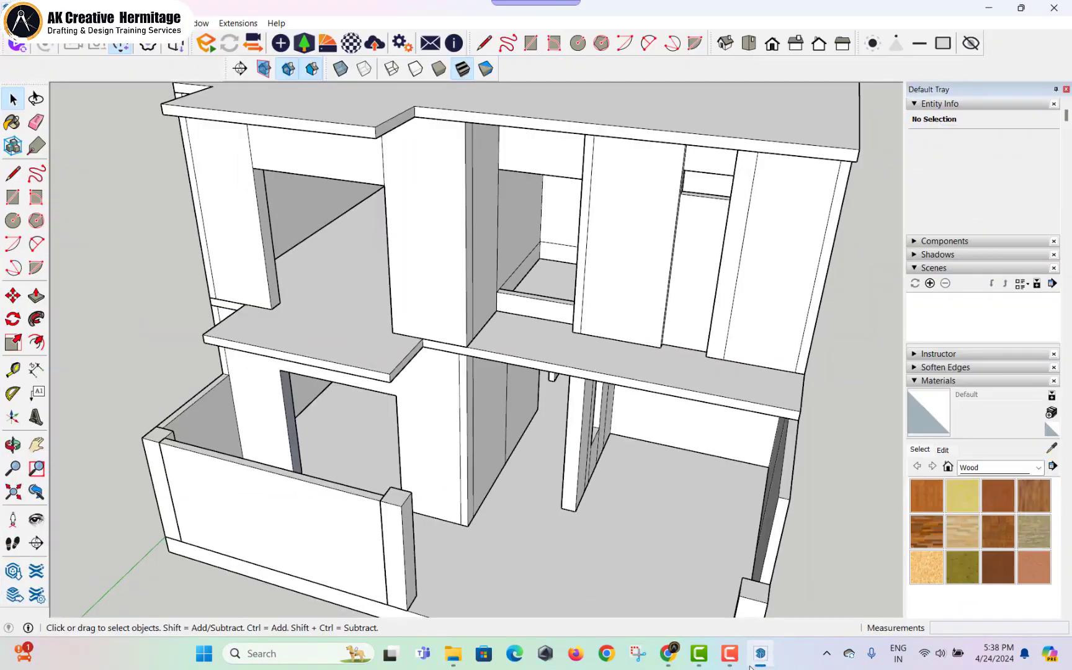
{"action": "left_click", "coordinate": [752, 663]}
{"action": "left_click", "coordinate": [727, 661]}
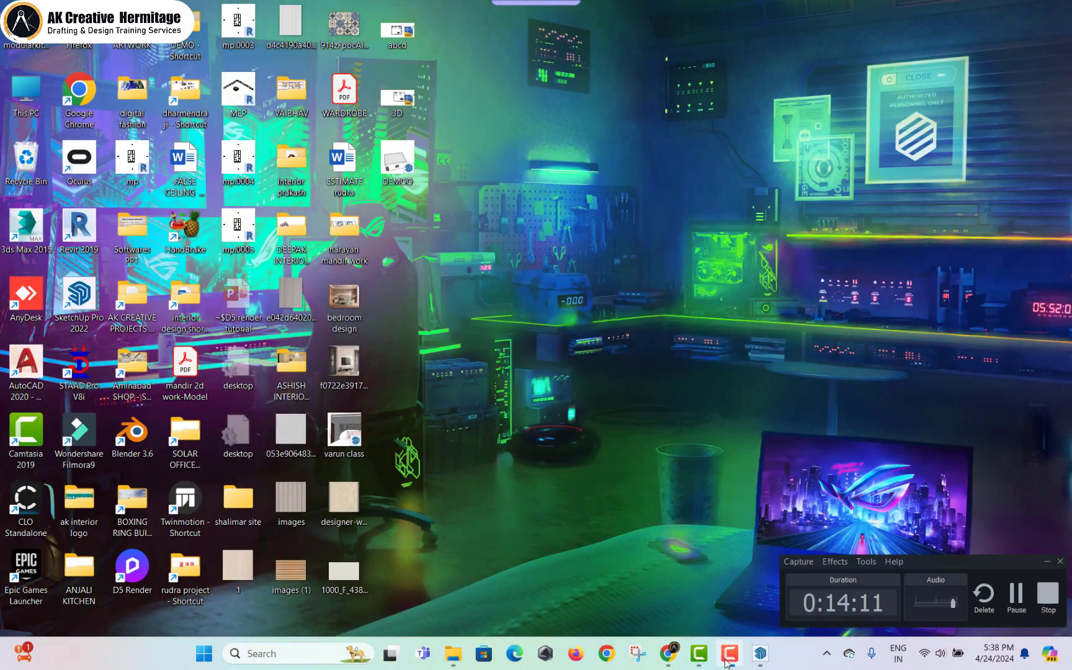
{"action": "left_click", "coordinate": [1048, 563]}
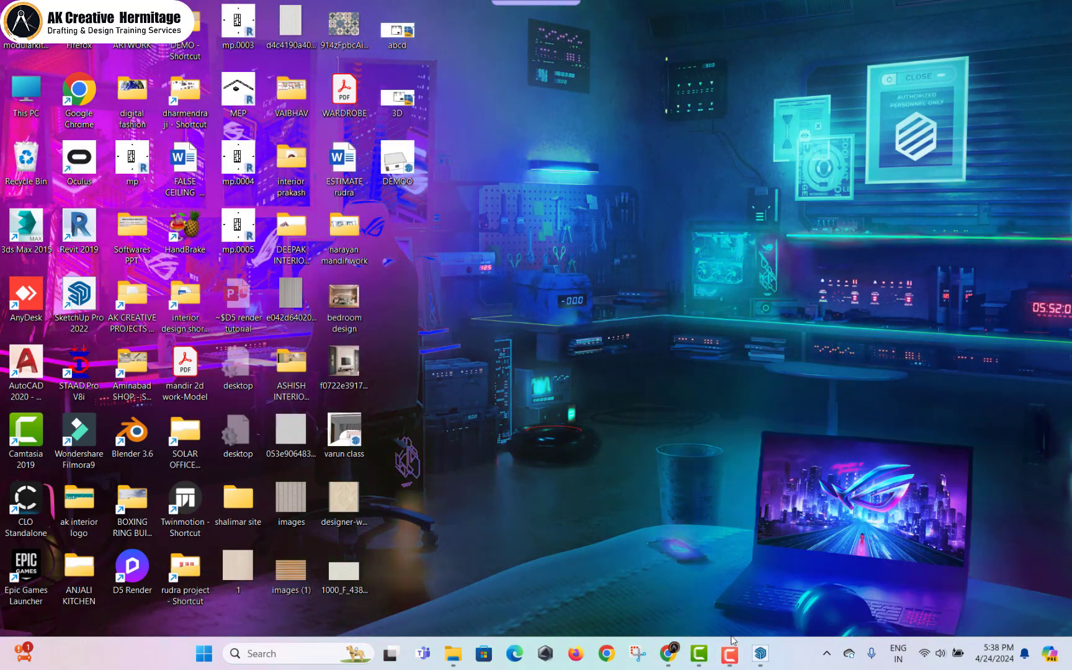
{"action": "left_click", "coordinate": [669, 654]}
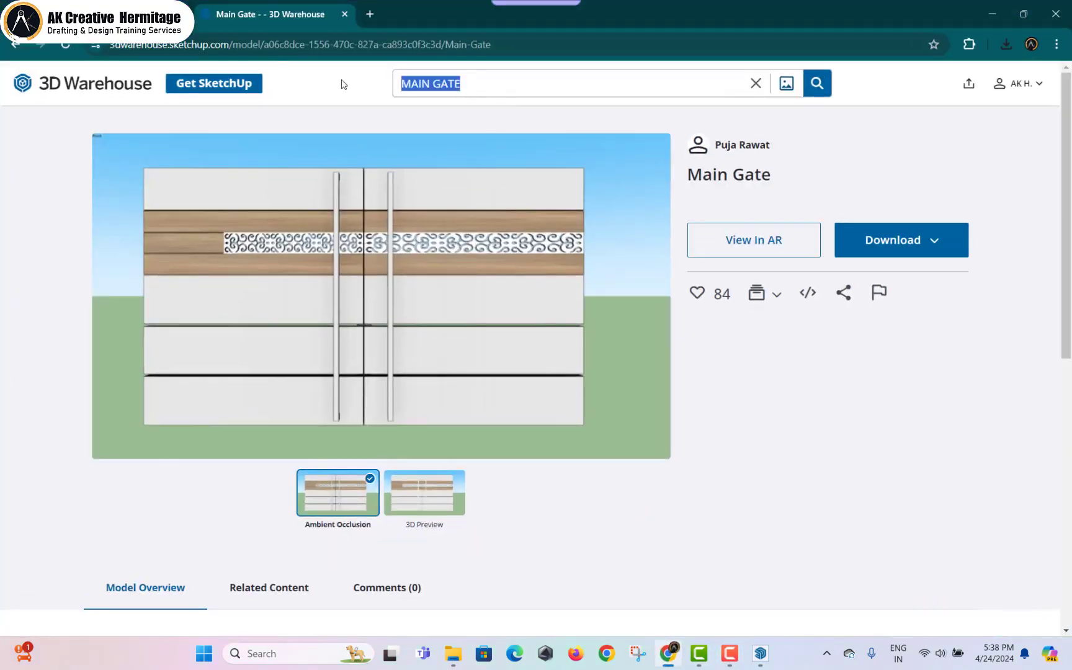
- Search 3D Warehouse for "DOOR" and download the dark wood door 6 minimalis model
{"action": "type", "text": "DOOR"}
{"action": "key", "text": "Return"}
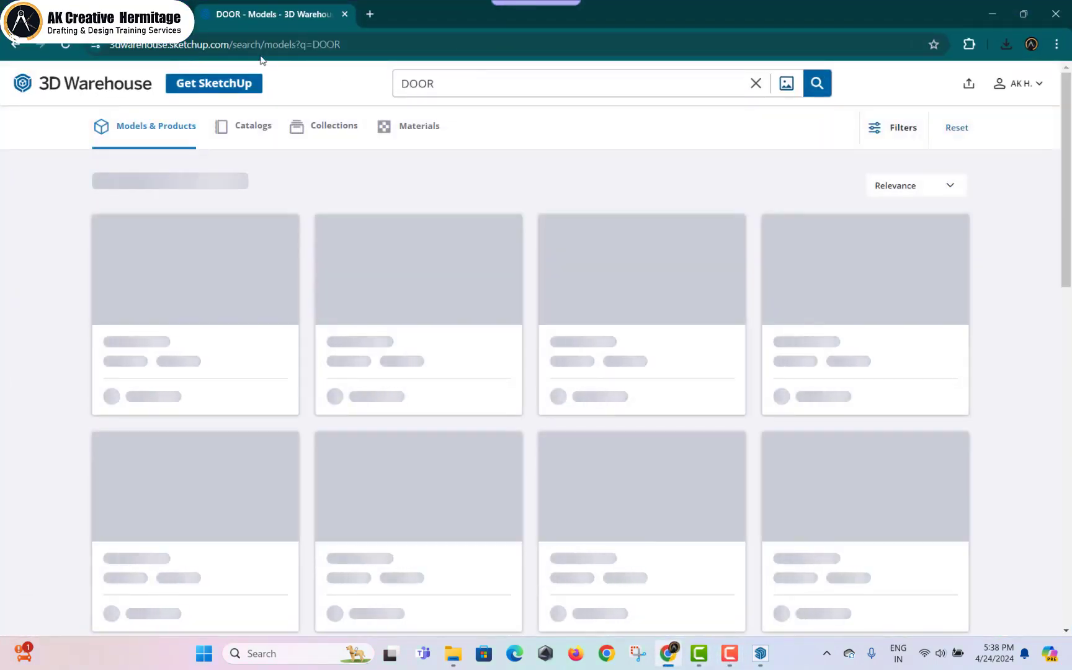
{"action": "left_click", "coordinate": [517, 305]}
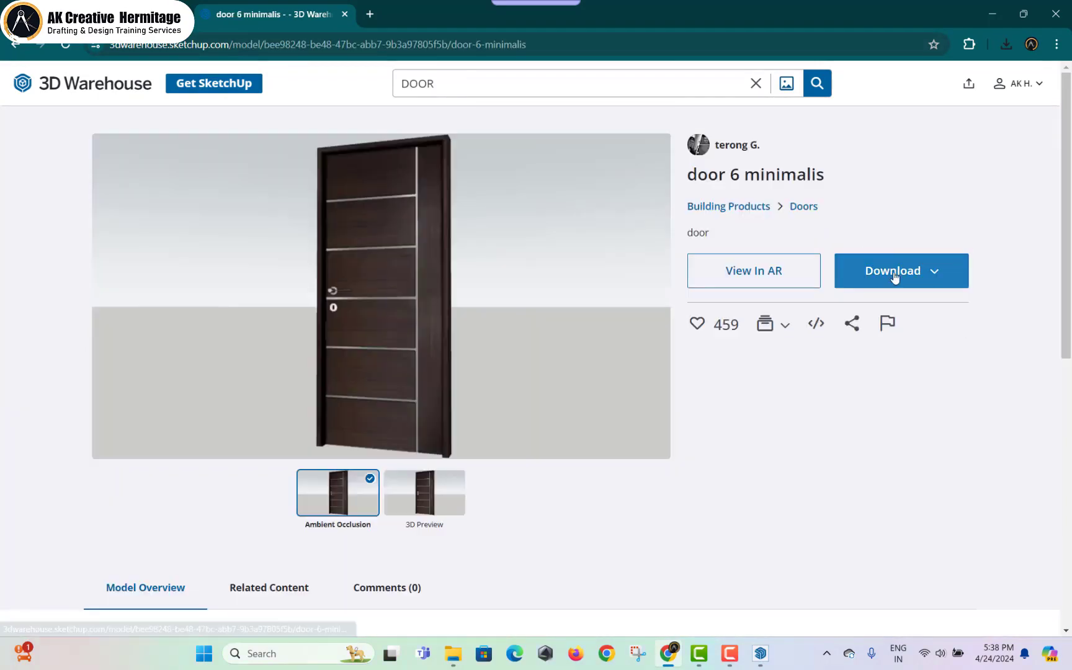
- Switch to SketchUp, import the downloaded gate model and place it on the open ground beside the villa
{"action": "left_click", "coordinate": [993, 12]}
{"action": "left_click", "coordinate": [761, 653]}
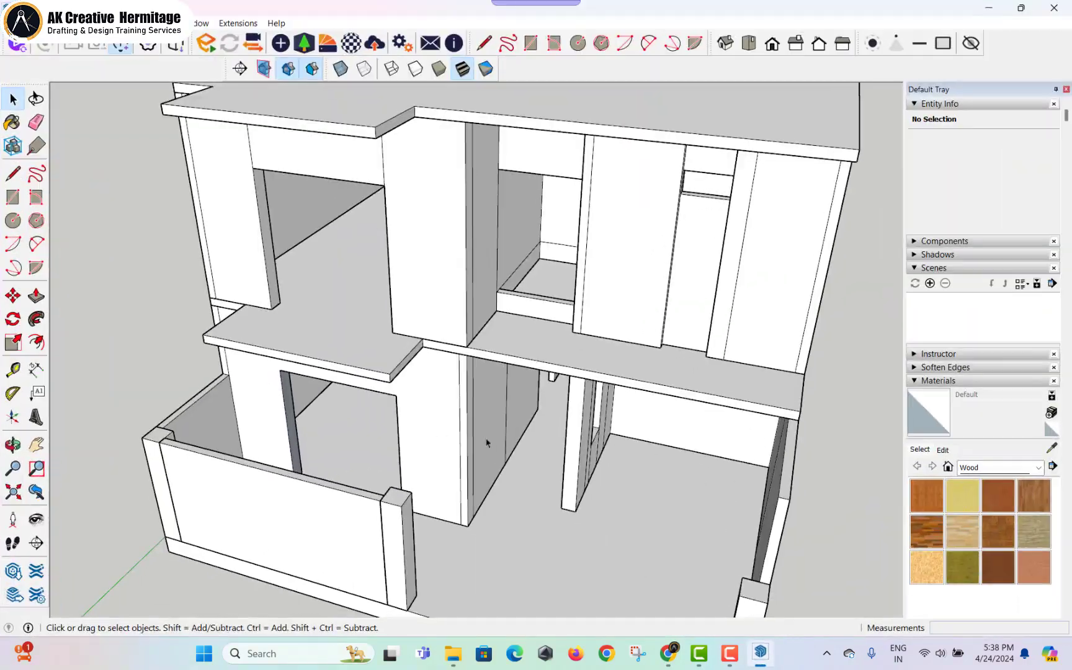
{"action": "middle_click_drag", "start_coordinate": [487, 442], "coordinate": [332, 290]}
{"action": "left_click", "coordinate": [15, 23]}
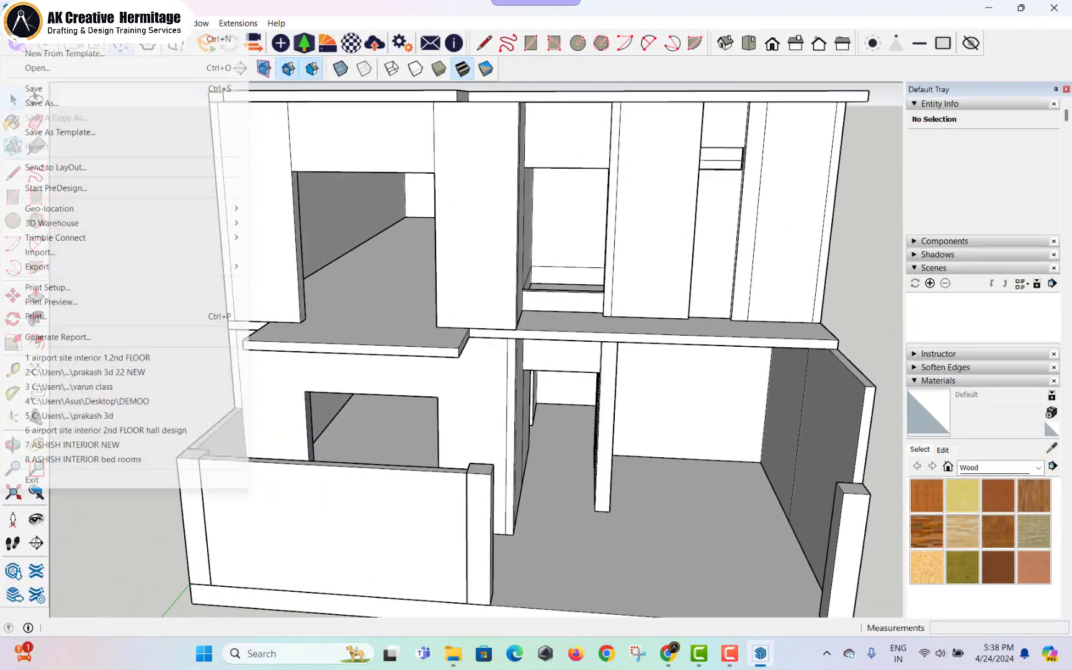
{"action": "left_click", "coordinate": [41, 252]}
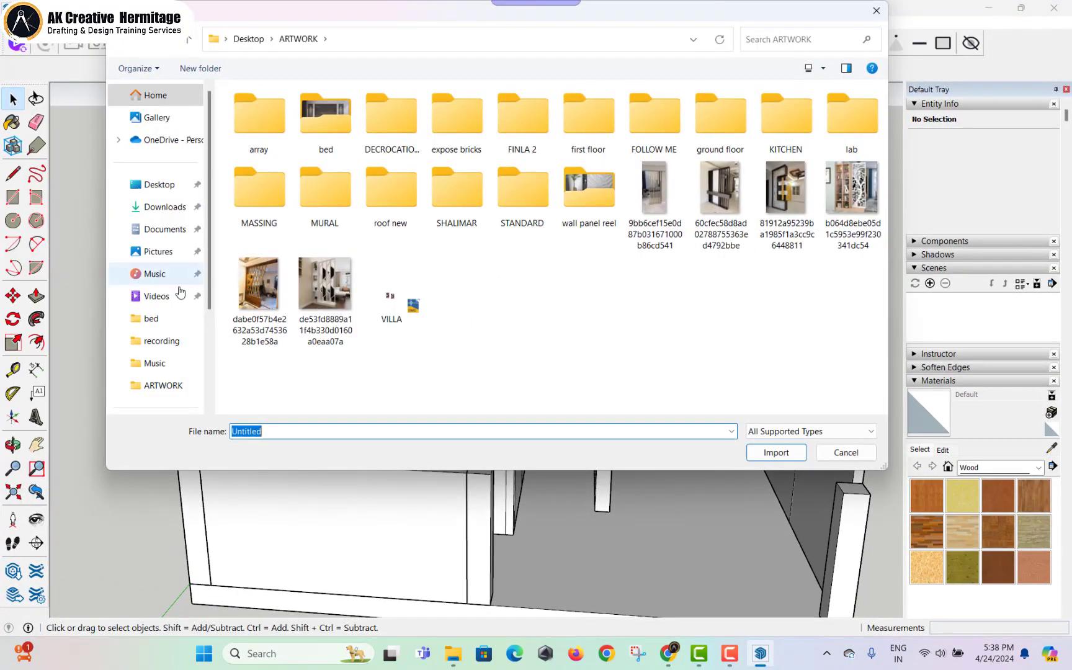
{"action": "left_click", "coordinate": [165, 208]}
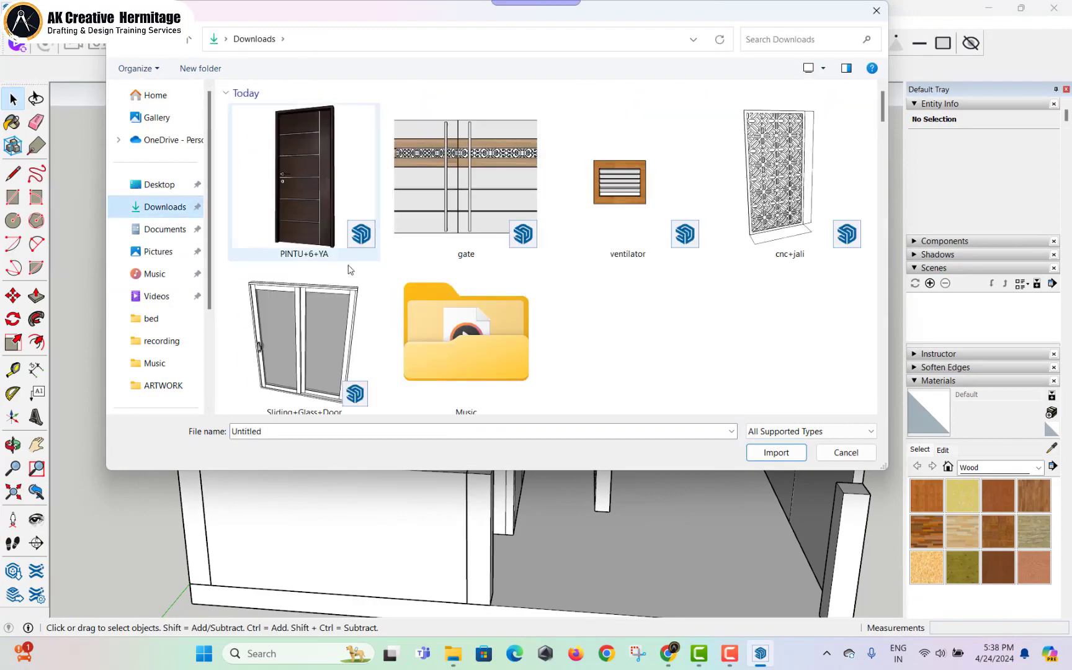
{"action": "double_click", "coordinate": [456, 254]}
{"action": "scroll", "coordinate": [474, 268], "scroll_direction": "down", "scroll_amount": 3}
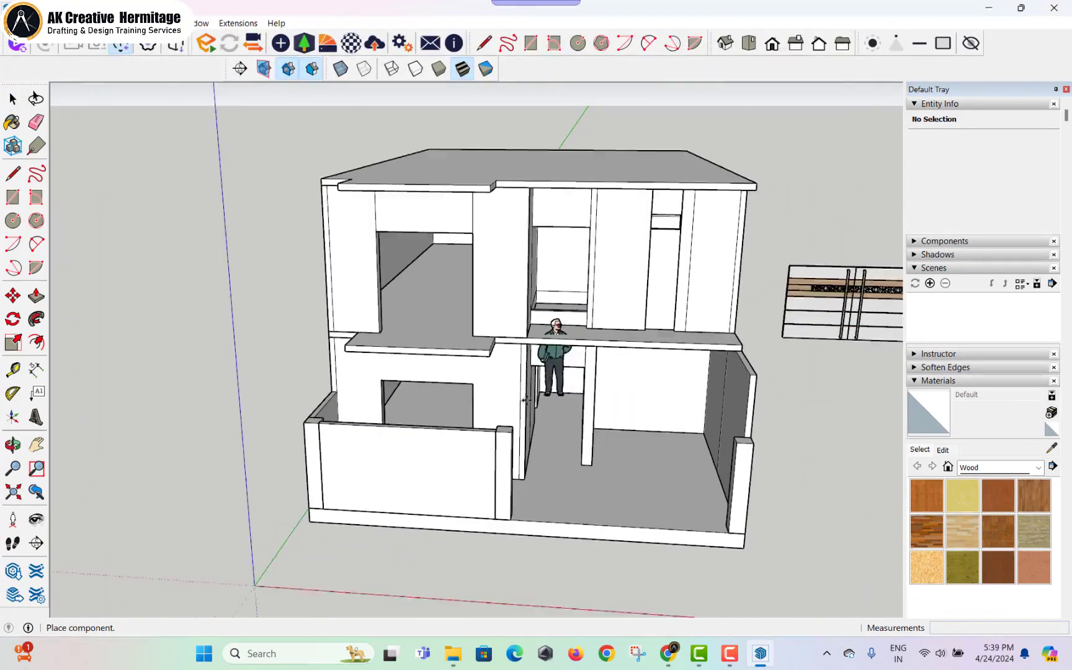
{"action": "middle_click_drag", "start_coordinate": [526, 400], "coordinate": [436, 468]}
{"action": "left_click", "coordinate": [436, 472]}
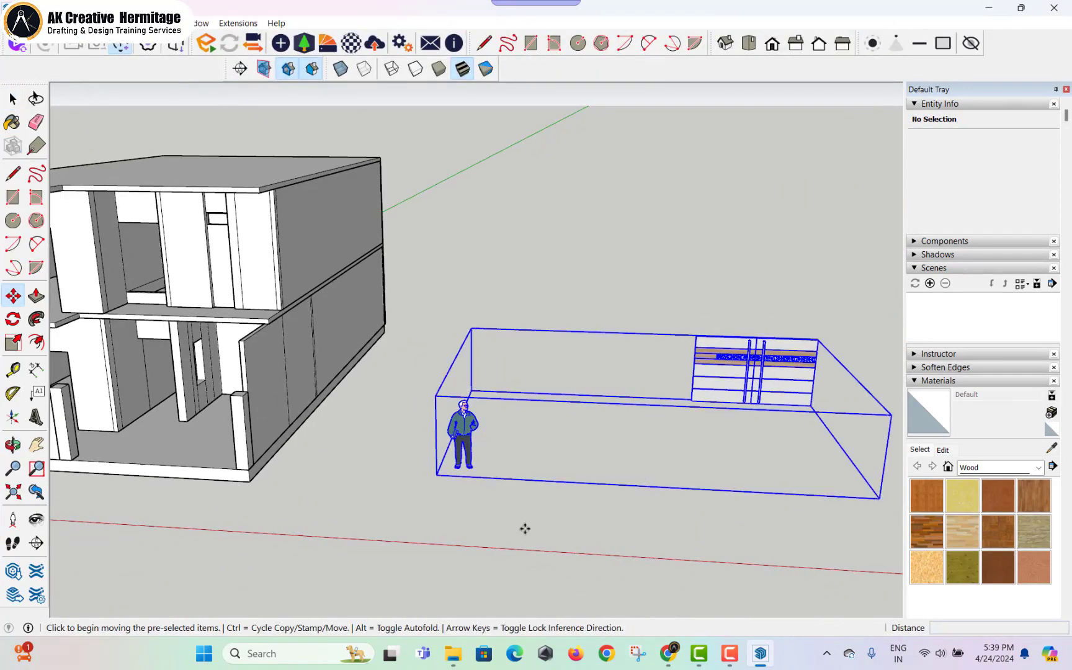
- Explode the imported gate component and delete the human figure that came with it
{"action": "key", "text": "space"}
{"action": "right_click", "coordinate": [466, 430]}
{"action": "left_click", "coordinate": [505, 146]}
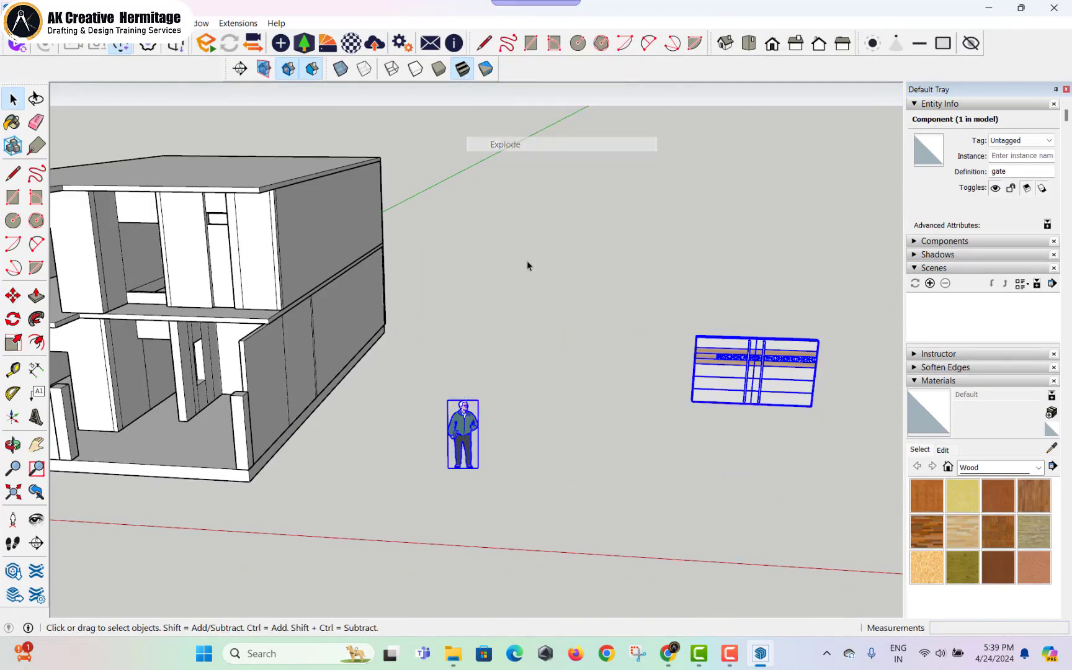
{"action": "left_click", "coordinate": [416, 493]}
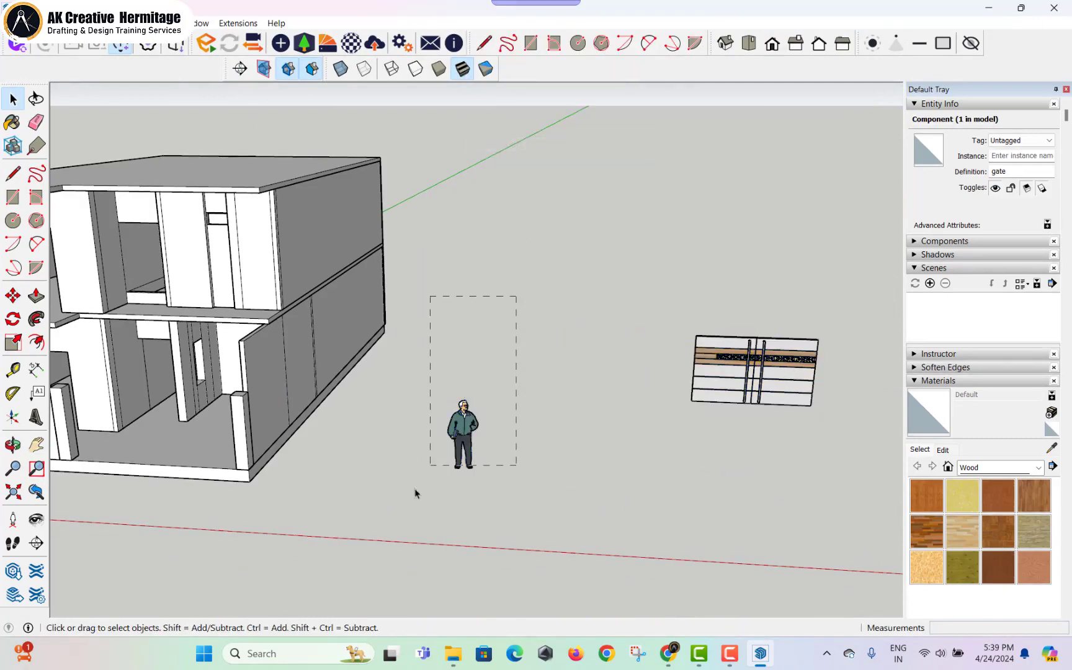
- Move the gate by its lower corner into the front boundary-wall opening, against the base of the middle pillar
{"action": "left_click", "coordinate": [750, 371]}
{"action": "key", "text": "m"}
{"action": "left_click", "coordinate": [692, 400]}
{"action": "middle_click_drag", "start_coordinate": [558, 439], "coordinate": [667, 438]}
{"action": "middle_click_drag", "start_coordinate": [667, 438], "coordinate": [716, 309], "text": "shift"}
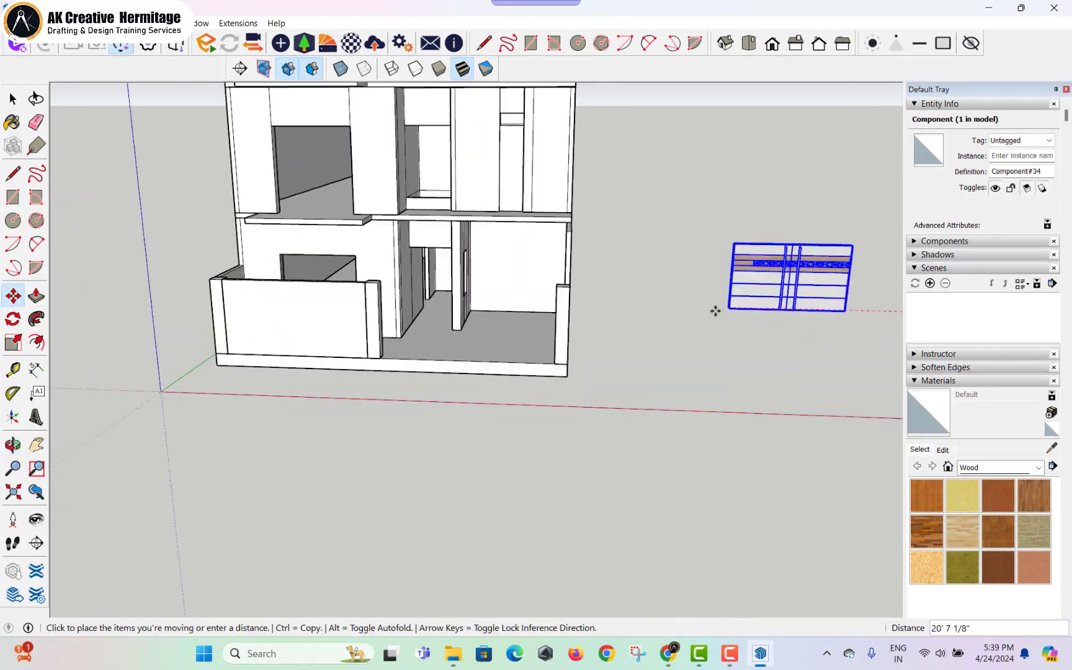
{"action": "scroll", "coordinate": [716, 309], "scroll_direction": "up", "scroll_amount": 3}
{"action": "middle_click_drag", "start_coordinate": [565, 323], "coordinate": [627, 323]}
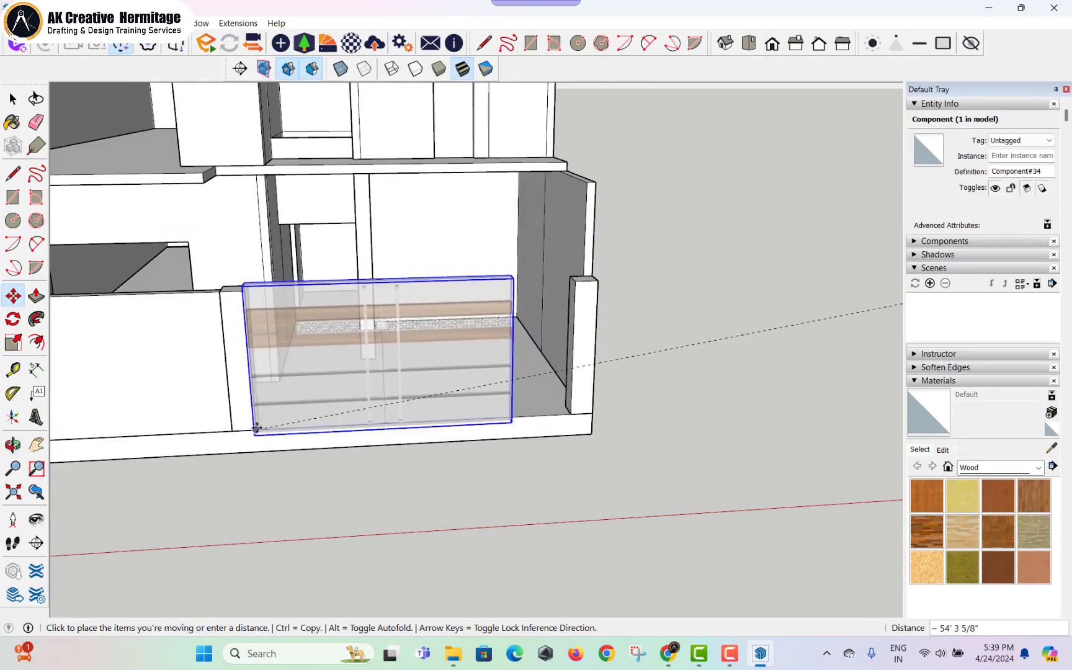
{"action": "scroll", "coordinate": [267, 425], "scroll_direction": "up", "scroll_amount": 2}
{"action": "left_click", "coordinate": [276, 442]}
{"action": "scroll", "coordinate": [278, 436], "scroll_direction": "up", "scroll_amount": 2}
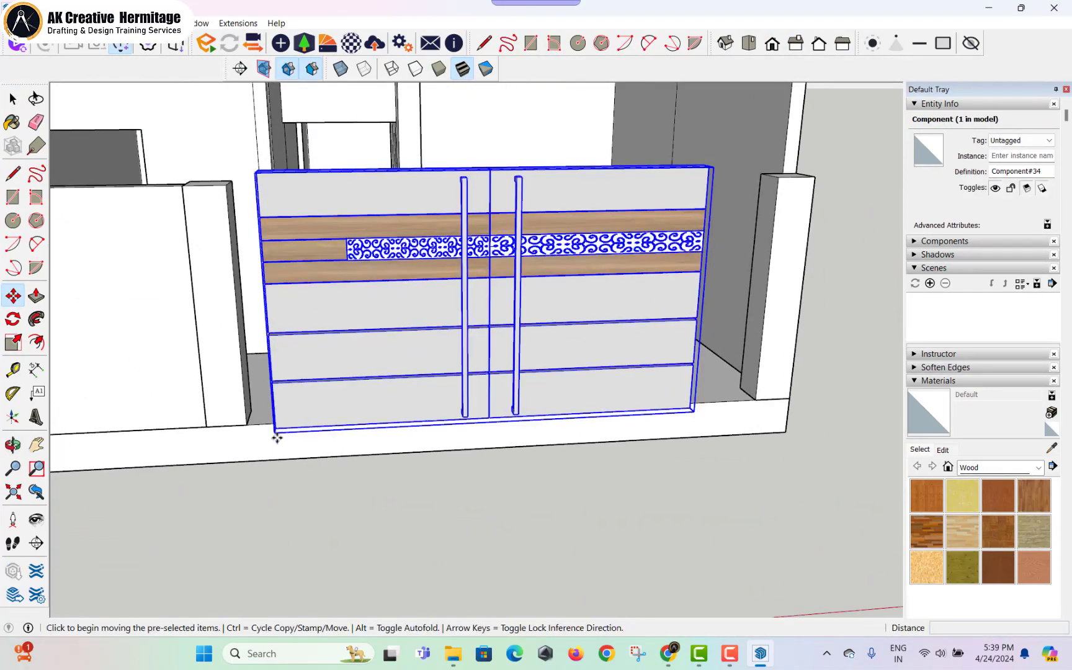
{"action": "left_click", "coordinate": [248, 422]}
{"action": "left_click", "coordinate": [249, 422]}
- Scale the gate uniformly to about 0.92 and stretch it about 1.44 along the red axis to the corner pillar
{"action": "scroll", "coordinate": [666, 212], "scroll_direction": "down", "scroll_amount": 2}
{"action": "key", "text": "s"}
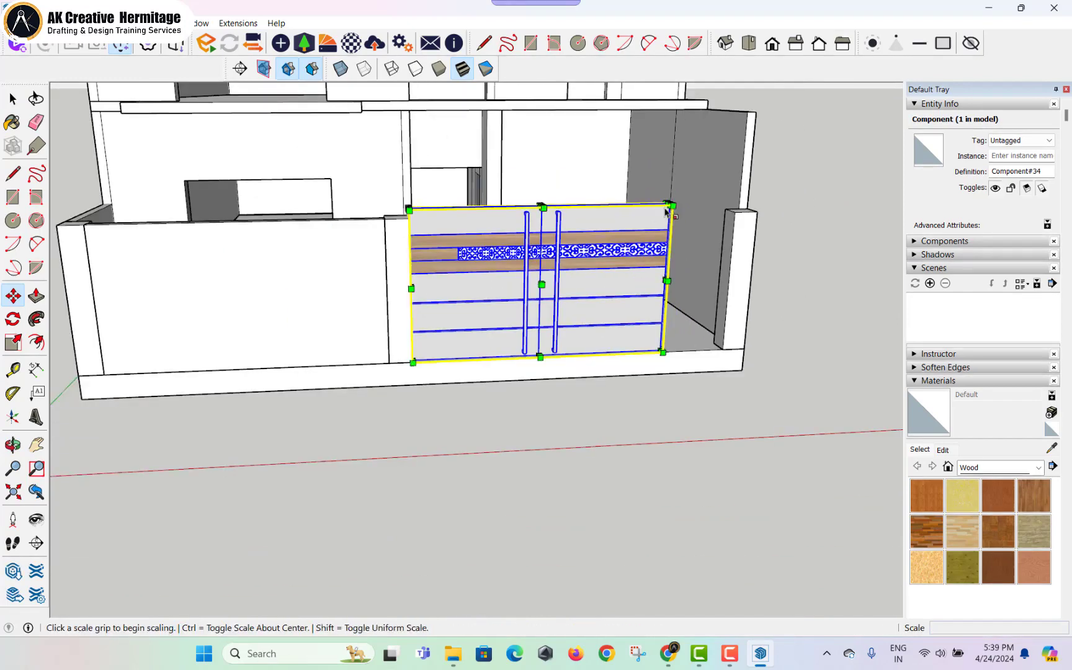
{"action": "left_click", "coordinate": [672, 205]}
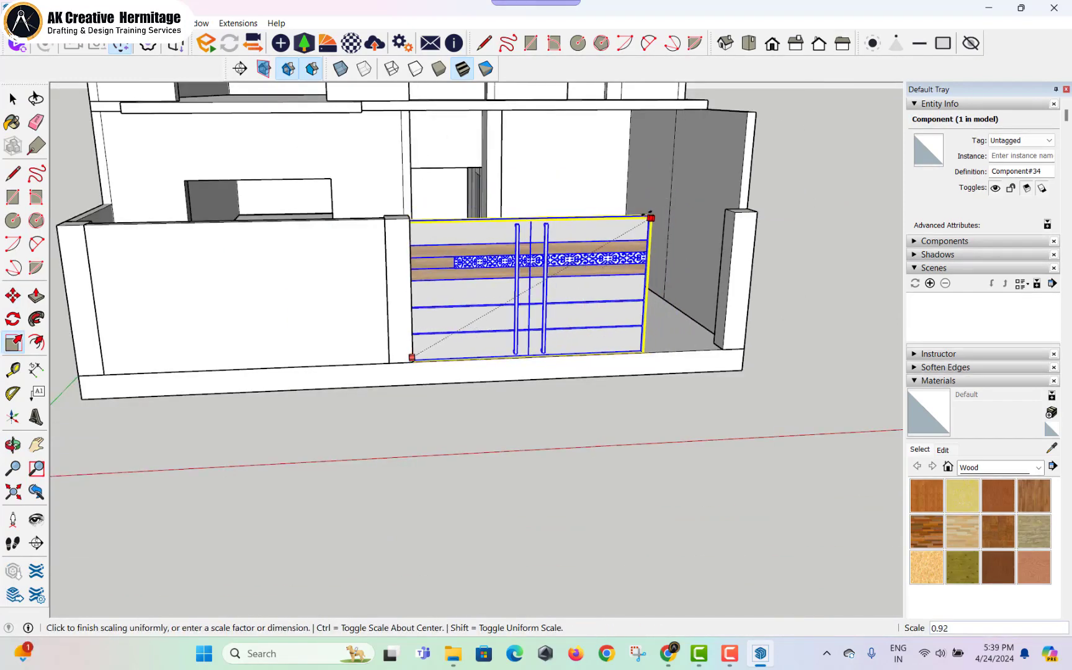
{"action": "left_click", "coordinate": [652, 216]}
{"action": "scroll", "coordinate": [642, 287], "scroll_direction": "up", "scroll_amount": 2}
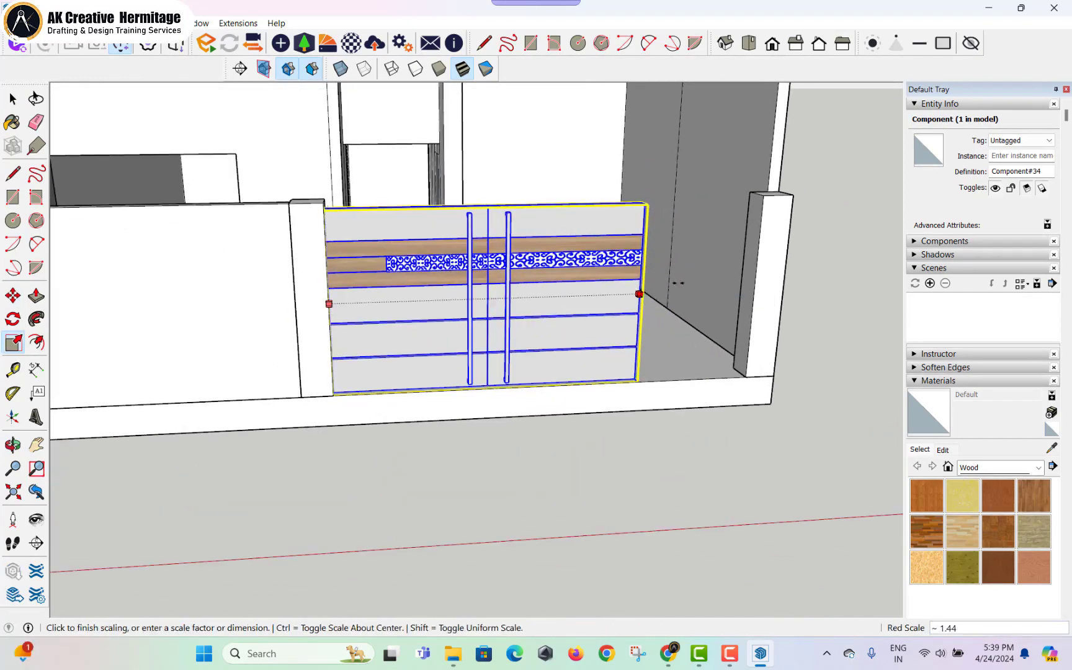
{"action": "left_click", "coordinate": [749, 270]}
{"action": "key", "text": "space"}
{"action": "left_click", "coordinate": [799, 282]}
- Import the downloaded cnc+jali model and place it on the ground beside the villa
{"action": "scroll", "coordinate": [549, 313], "scroll_direction": "down", "scroll_amount": 2}
{"action": "middle_click_drag", "start_coordinate": [549, 313], "coordinate": [309, 417]}
{"action": "middle_click_drag", "start_coordinate": [460, 376], "coordinate": [641, 392]}
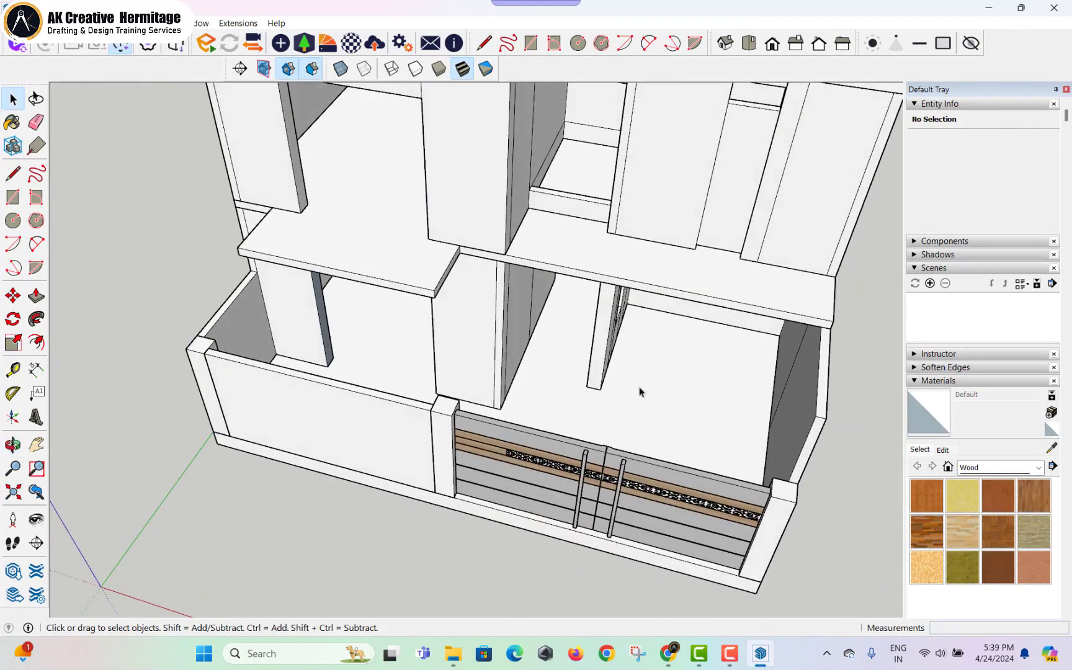
{"action": "middle_click_drag", "start_coordinate": [546, 367], "coordinate": [537, 298]}
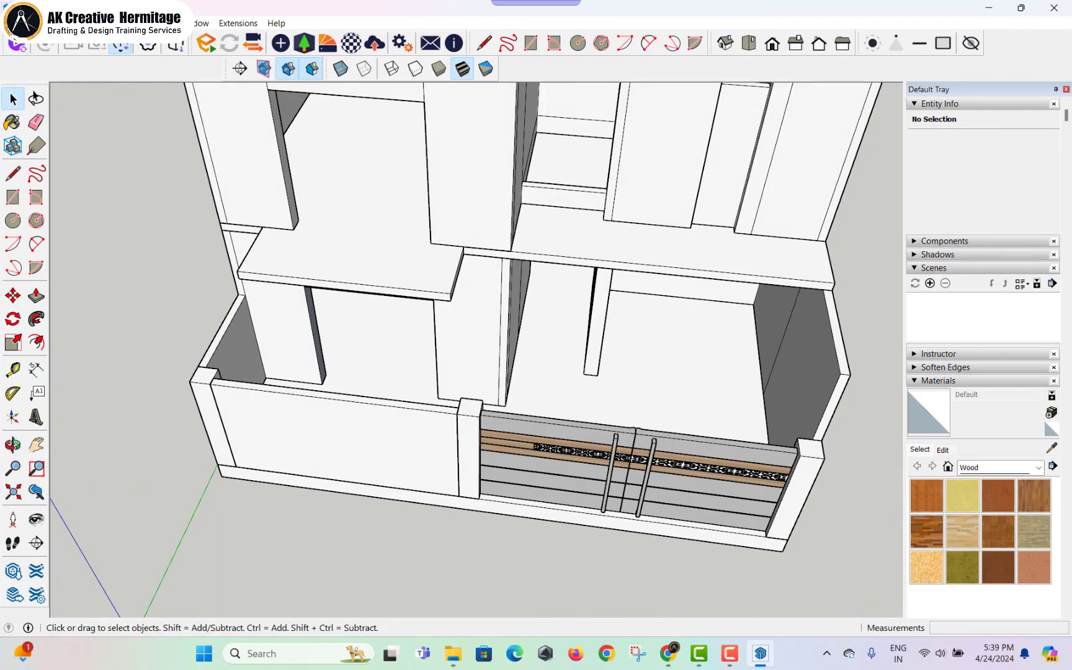
{"action": "left_click", "coordinate": [14, 23]}
{"action": "left_click", "coordinate": [124, 251]}
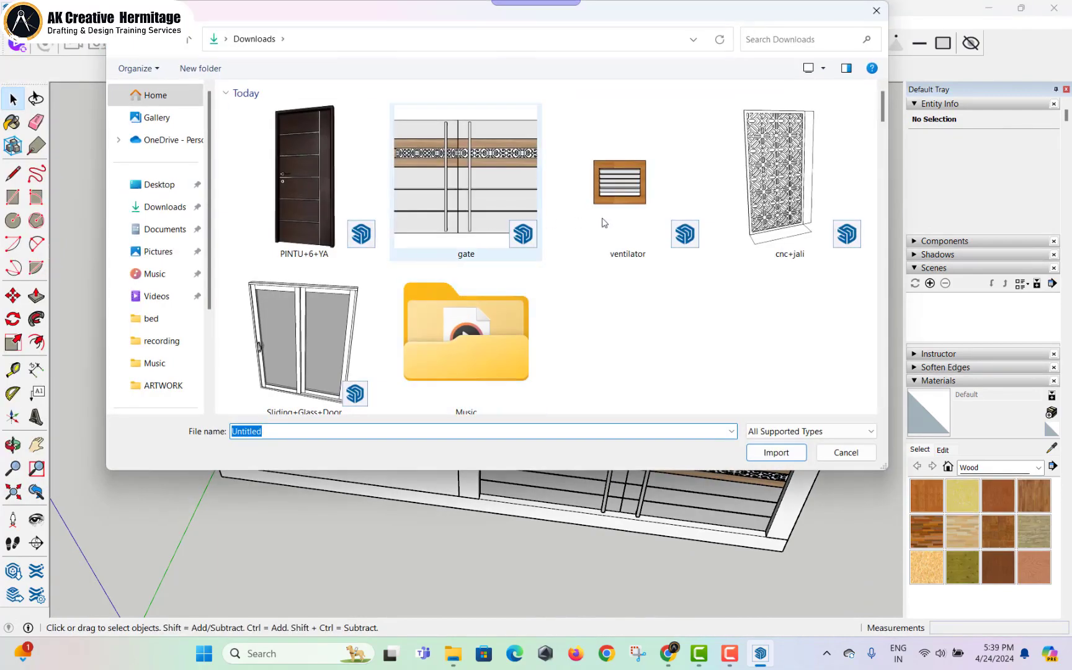
{"action": "double_click", "coordinate": [763, 214]}
{"action": "scroll", "coordinate": [663, 288], "scroll_direction": "down", "scroll_amount": 2}
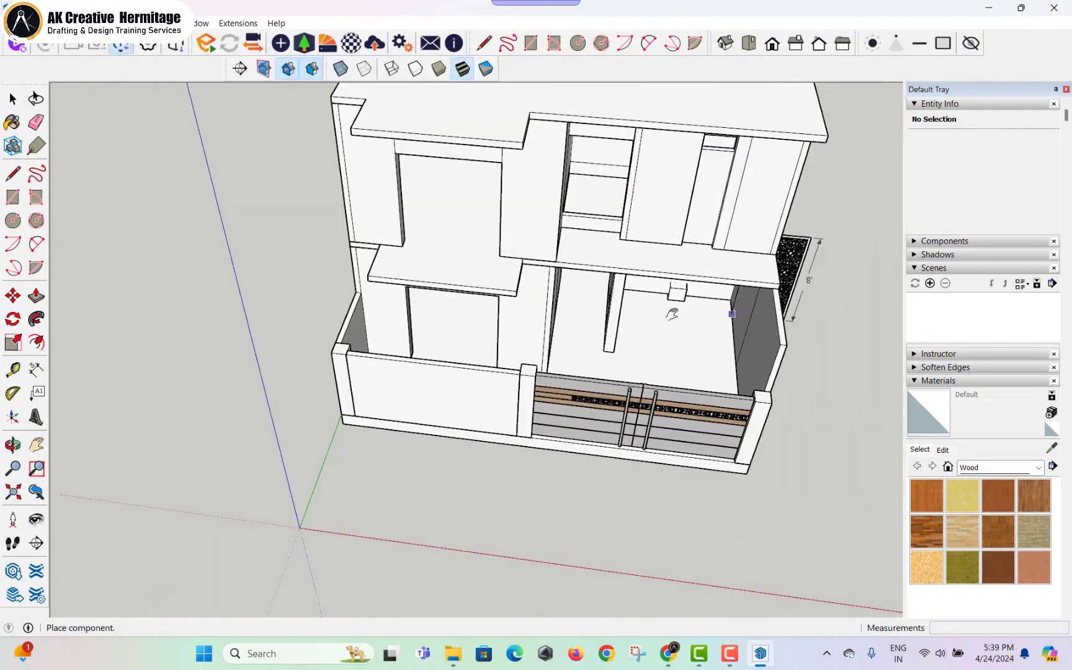
{"action": "middle_click_drag", "start_coordinate": [672, 313], "coordinate": [248, 304], "text": "shift"}
{"action": "left_click", "coordinate": [592, 339]}
- Explode the imported jali component and delete the extra box and the dimensions around the panel
{"action": "key", "text": "space"}
{"action": "right_click", "coordinate": [567, 326]}
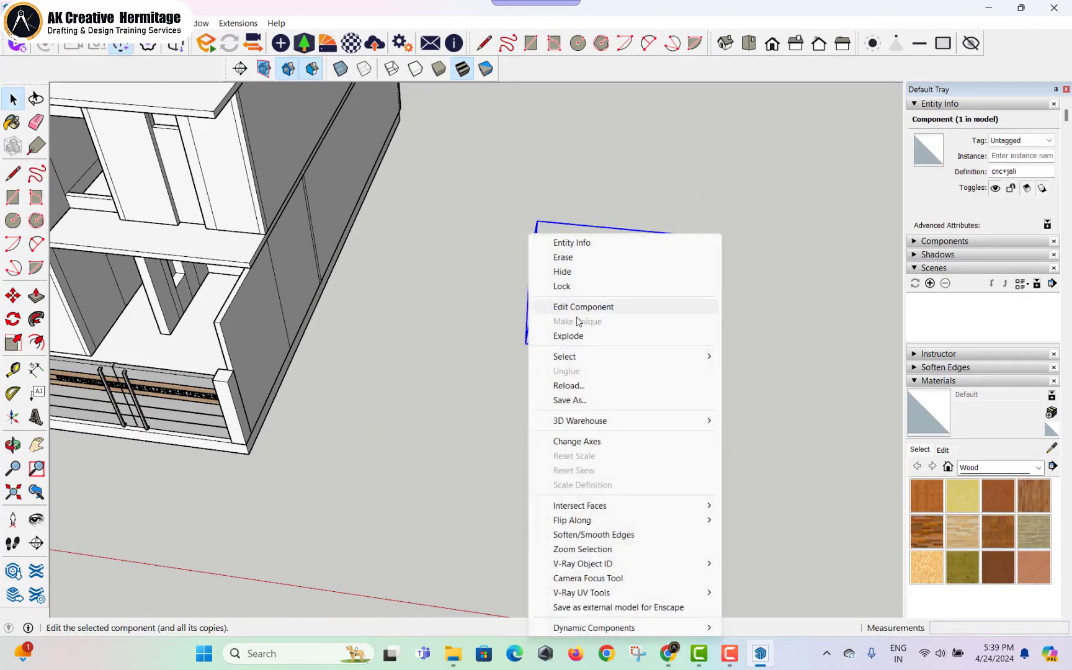
{"action": "left_click", "coordinate": [578, 336]}
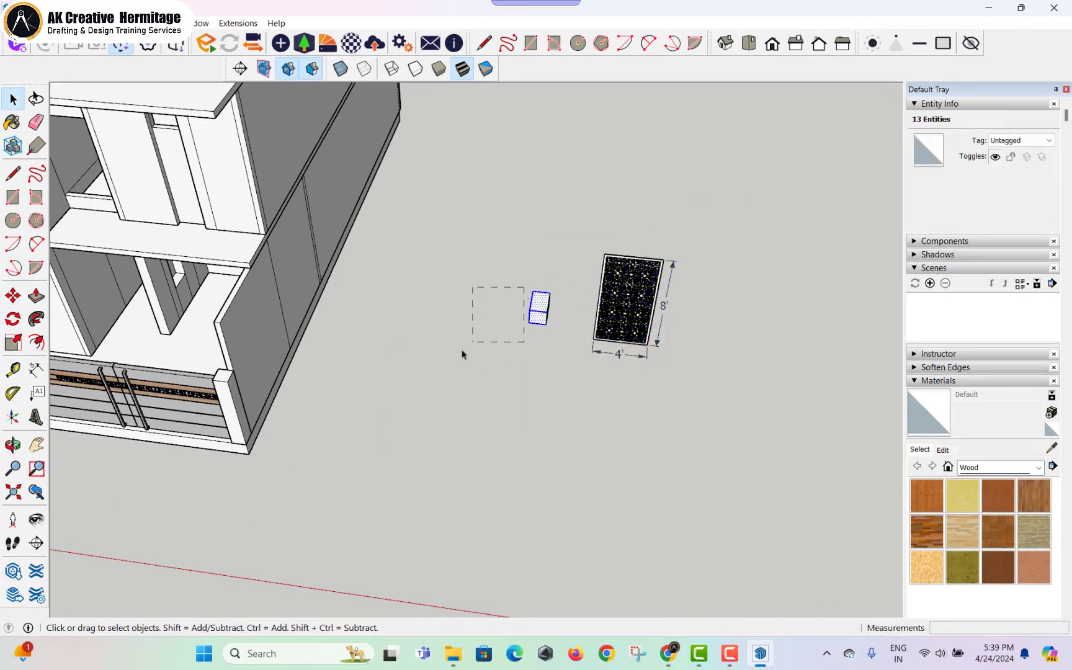
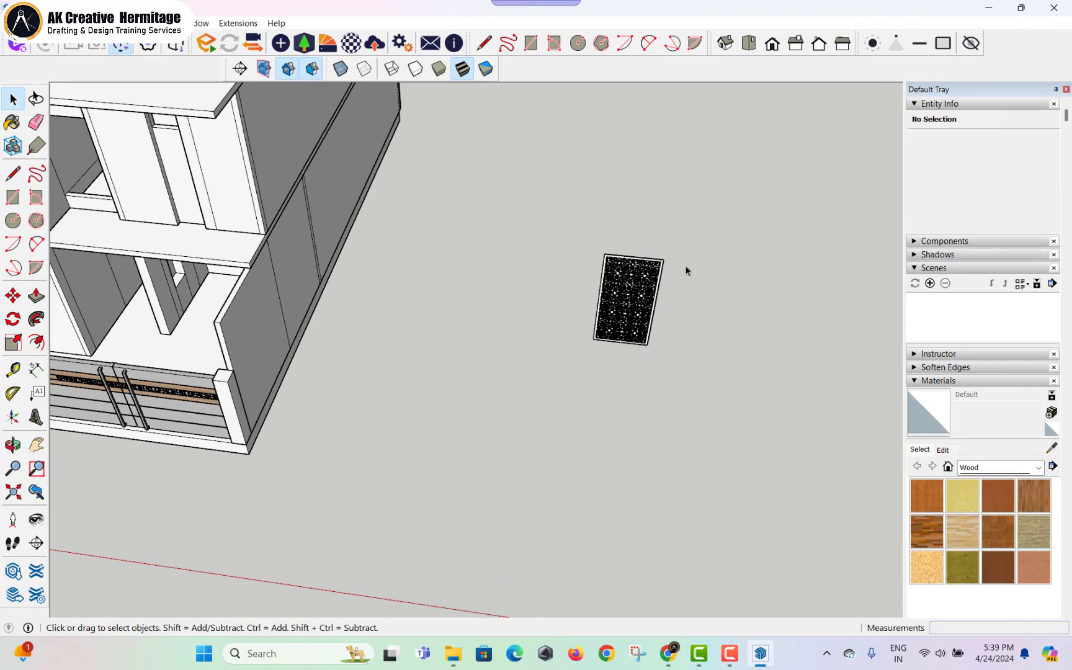
{"action": "left_click", "coordinate": [613, 320]}
{"action": "right_click", "coordinate": [613, 320]}
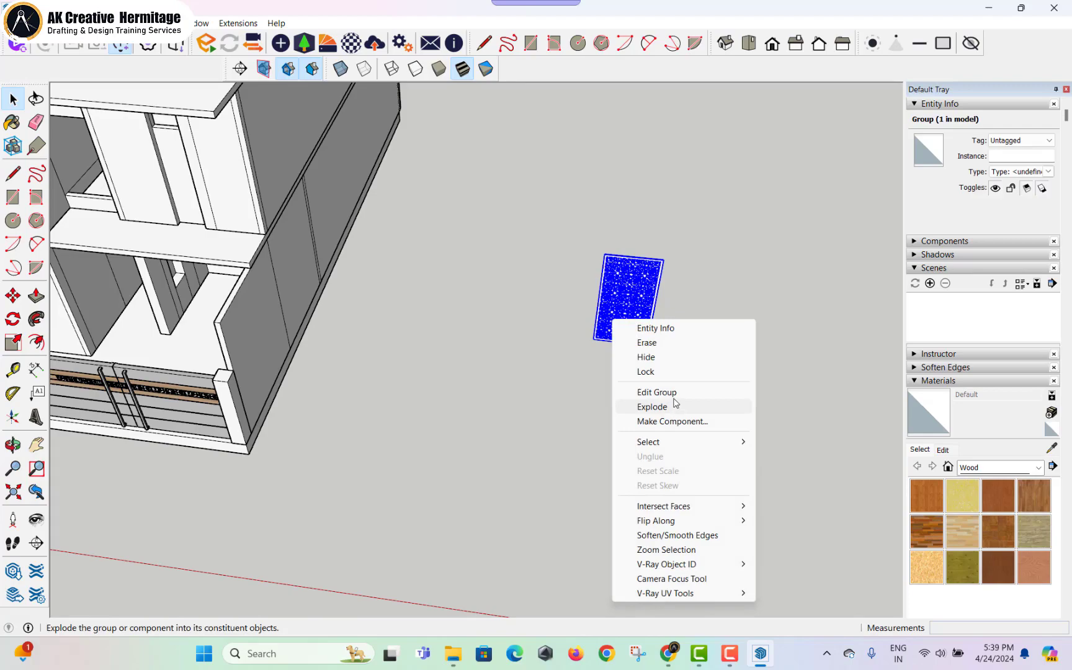
{"action": "left_click", "coordinate": [724, 295]}
- Move the jali panel by its lower corner into the upper-floor front opening, on top of the low sill wall
{"action": "left_click", "coordinate": [642, 310]}
{"action": "key", "text": "m"}
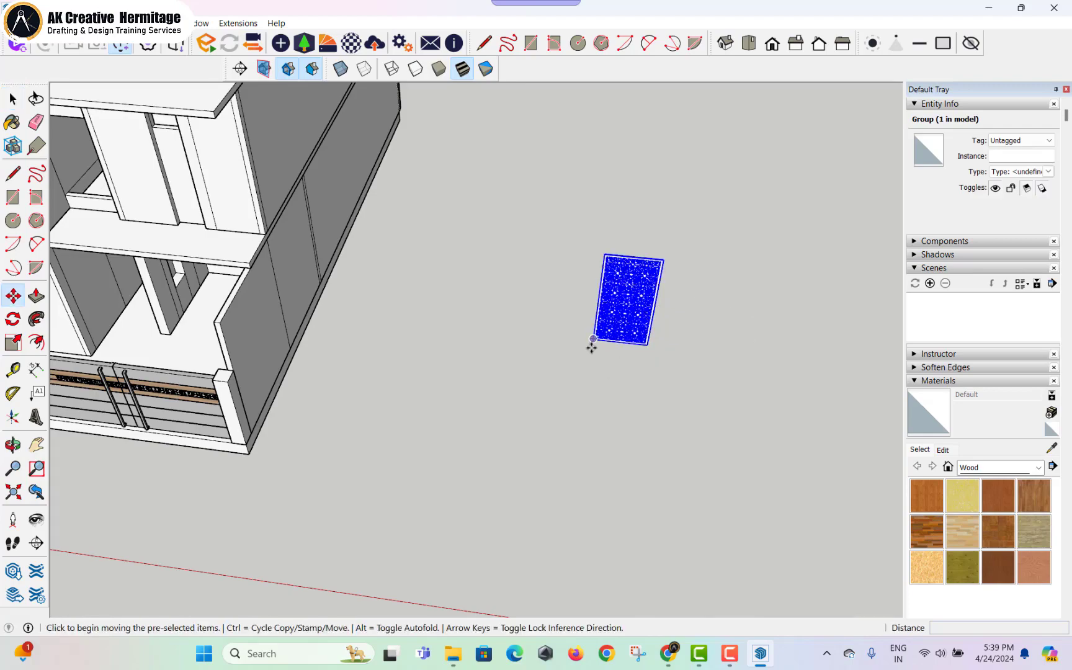
{"action": "left_click", "coordinate": [593, 342]}
{"action": "scroll", "coordinate": [383, 273], "scroll_direction": "up", "scroll_amount": 10}
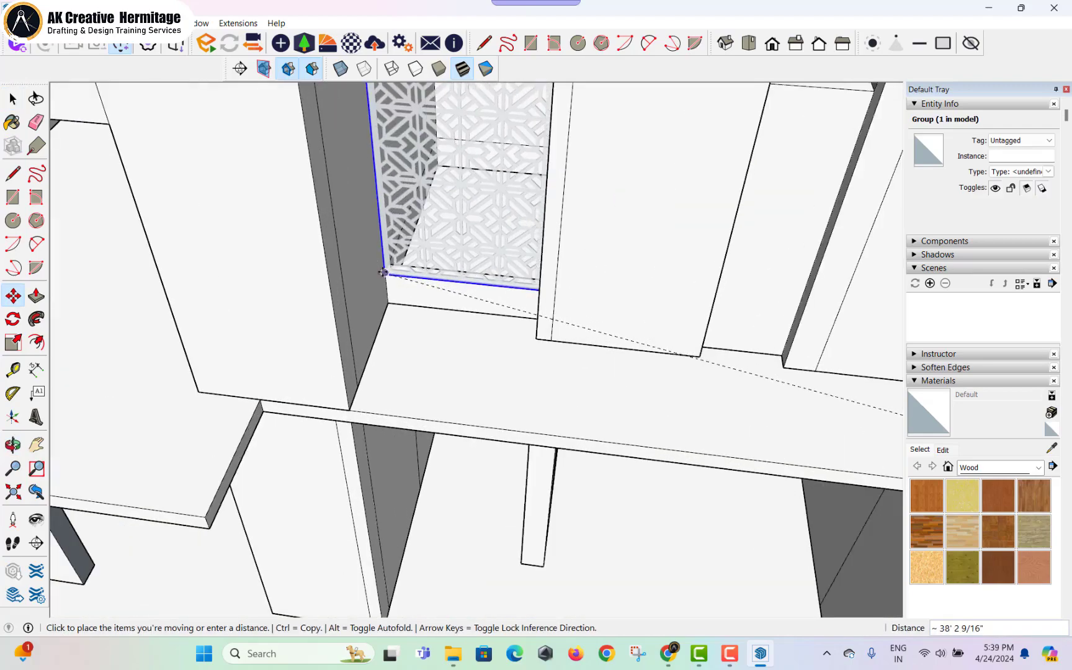
{"action": "left_click", "coordinate": [384, 273]}
{"action": "scroll", "coordinate": [484, 354], "scroll_direction": "down", "scroll_amount": 2}
{"action": "middle_click_drag", "start_coordinate": [494, 361], "coordinate": [525, 167]}
{"action": "scroll", "coordinate": [512, 186], "scroll_direction": "up", "scroll_amount": 1}
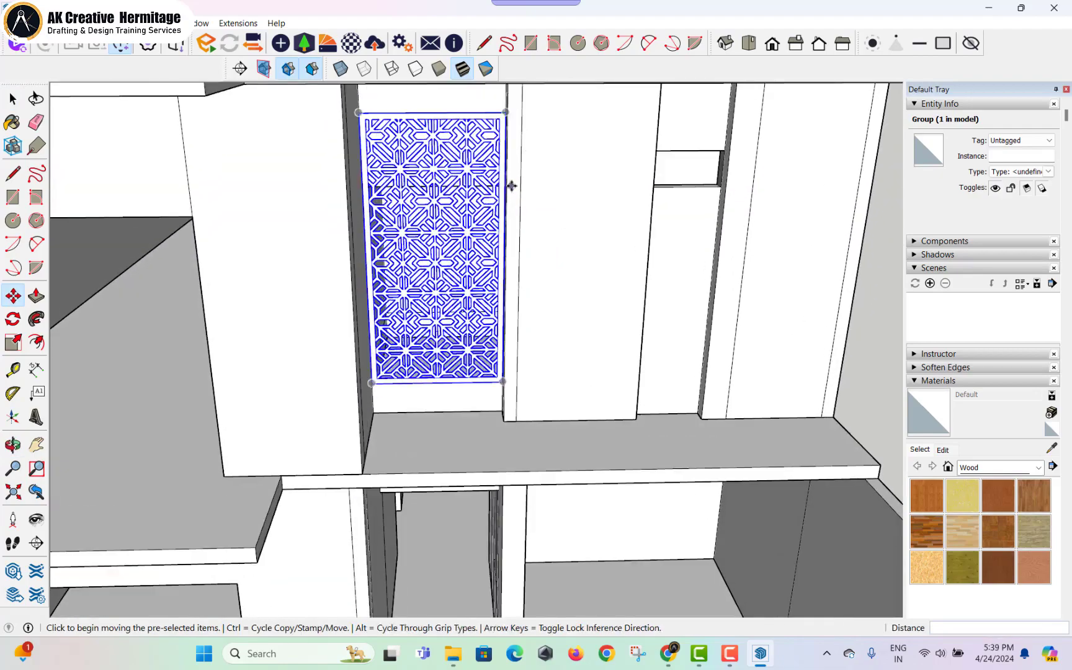
{"action": "scroll", "coordinate": [512, 186], "scroll_direction": "down", "scroll_amount": 3}
{"action": "key", "text": "space"}
{"action": "left_click", "coordinate": [766, 275]}
- Import the downloaded ventilator model and place it on the ground beside the villa
{"action": "middle_click_drag", "start_coordinate": [636, 248], "coordinate": [634, 110]}
{"action": "middle_click_drag", "start_coordinate": [444, 258], "coordinate": [413, 233], "text": "shift"}
{"action": "left_click", "coordinate": [14, 23]}
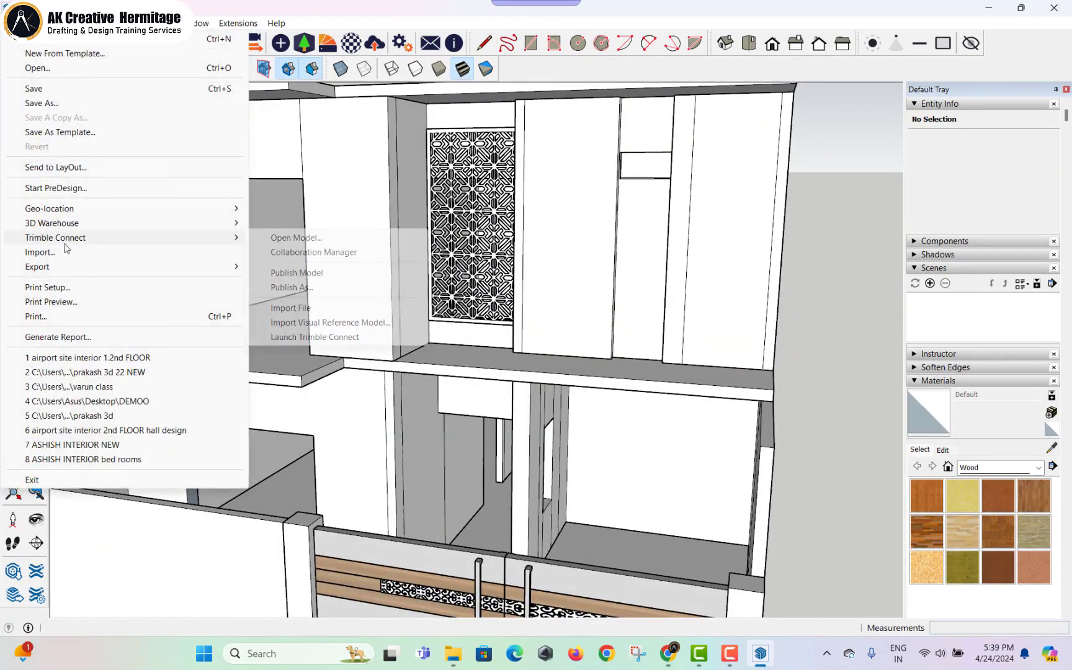
{"action": "left_click", "coordinate": [73, 251]}
{"action": "double_click", "coordinate": [620, 181]}
{"action": "scroll", "coordinate": [610, 196], "scroll_direction": "down", "scroll_amount": 6}
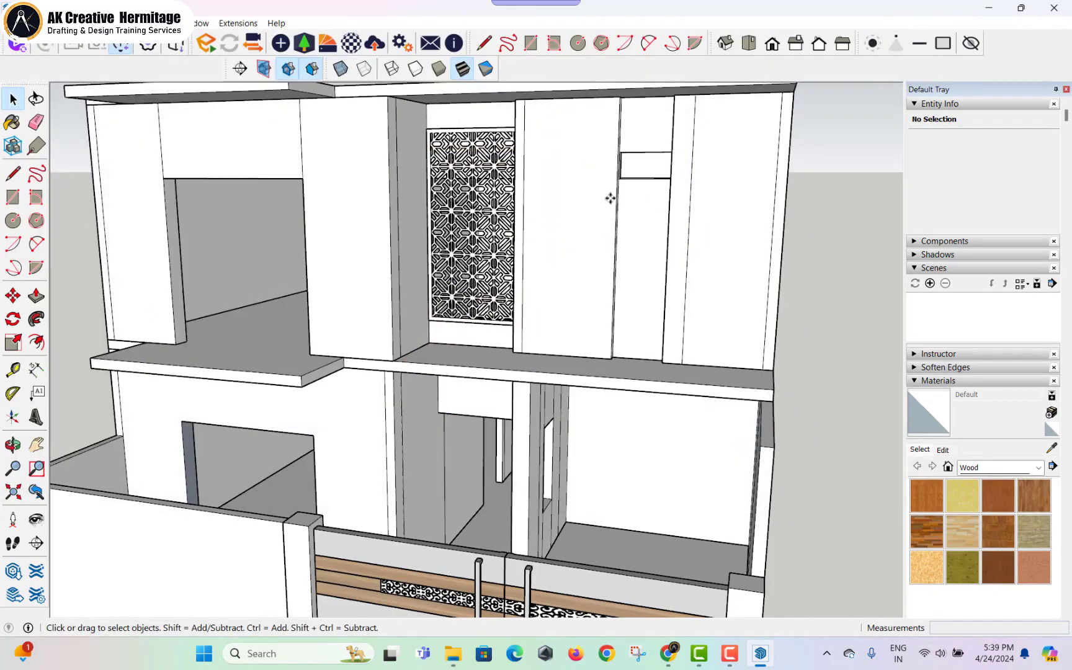
{"action": "scroll", "coordinate": [701, 404], "scroll_direction": "down", "scroll_amount": 3}
{"action": "middle_click_drag", "start_coordinate": [702, 404], "coordinate": [419, 414]}
{"action": "scroll", "coordinate": [419, 414], "scroll_direction": "down", "scroll_amount": 2}
{"action": "scroll", "coordinate": [421, 417], "scroll_direction": "up", "scroll_amount": 6}
{"action": "left_click", "coordinate": [438, 423]}
- Explode the imported ventilator component
{"action": "scroll", "coordinate": [439, 432], "scroll_direction": "up", "scroll_amount": 2}
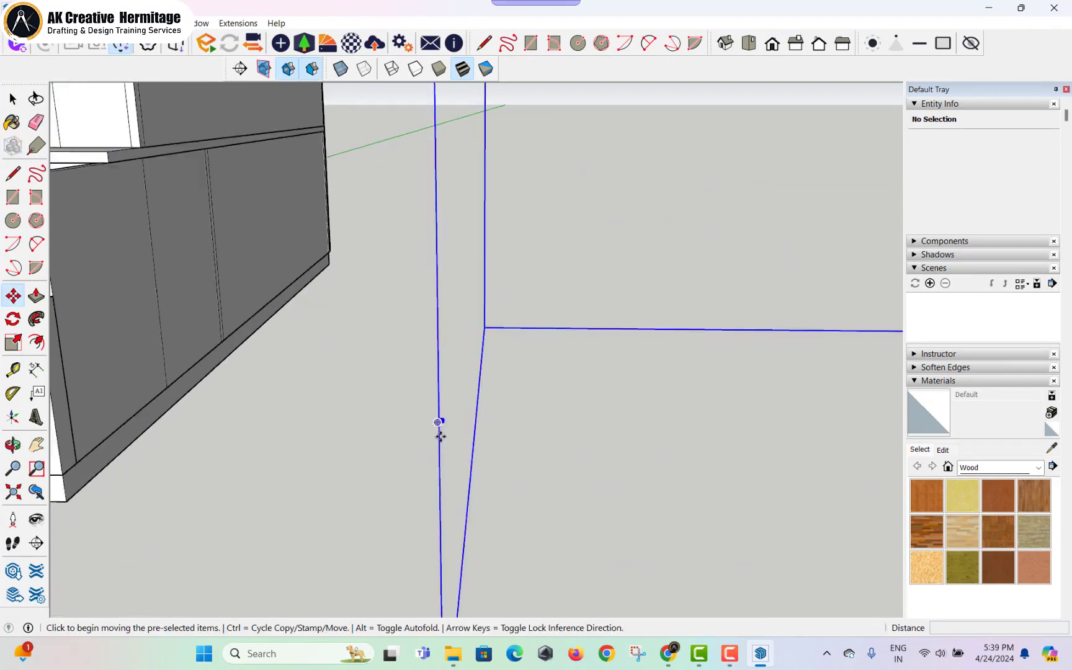
{"action": "scroll", "coordinate": [421, 432], "scroll_direction": "down", "scroll_amount": 3}
{"action": "scroll", "coordinate": [425, 438], "scroll_direction": "up", "scroll_amount": 8}
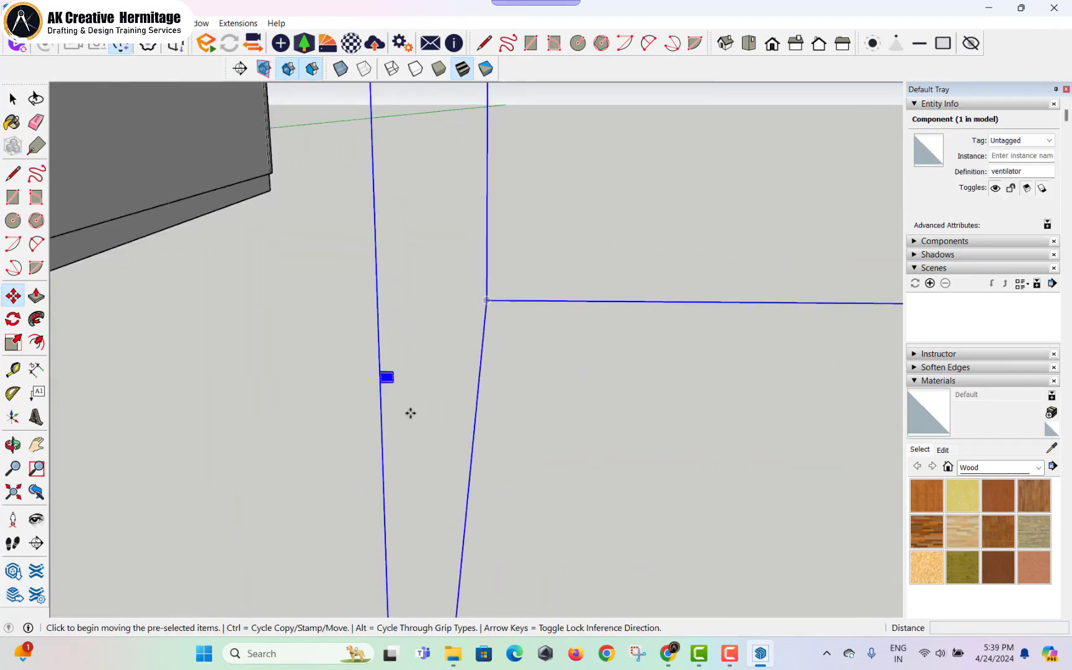
{"action": "right_click", "coordinate": [381, 349]}
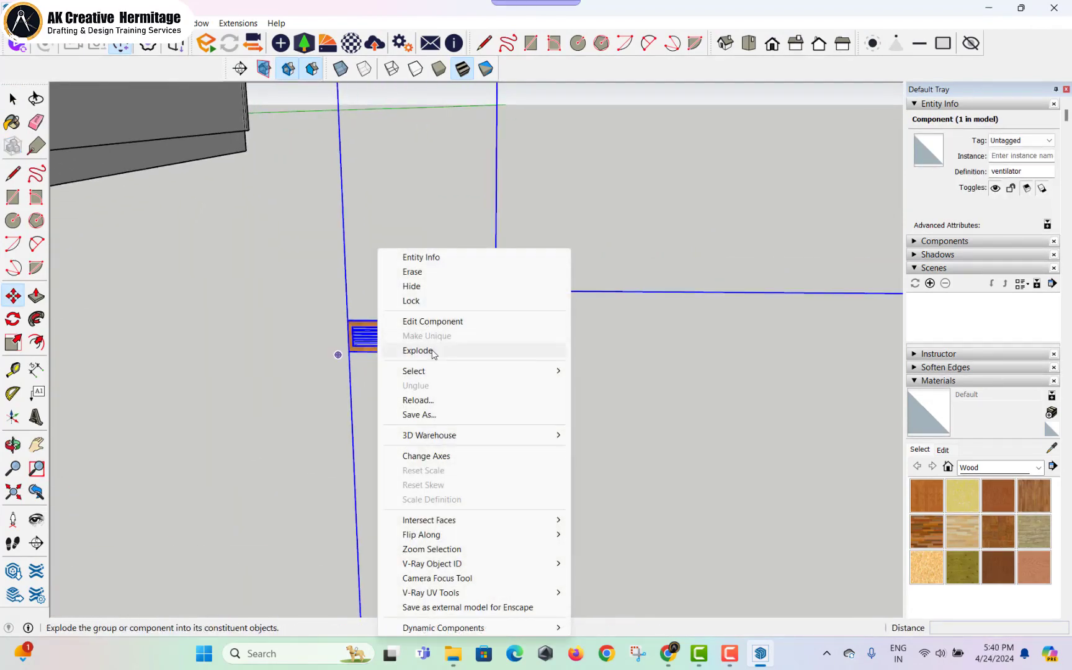
- Explode the imported ventilator component and select only the small ventilation window in it
{"action": "left_click", "coordinate": [433, 354]}
{"action": "left_click", "coordinate": [440, 349]}
{"action": "left_click", "coordinate": [428, 295]}
{"action": "key", "text": "space"}
{"action": "left_click", "coordinate": [396, 329]}
{"action": "left_click", "coordinate": [383, 290]}
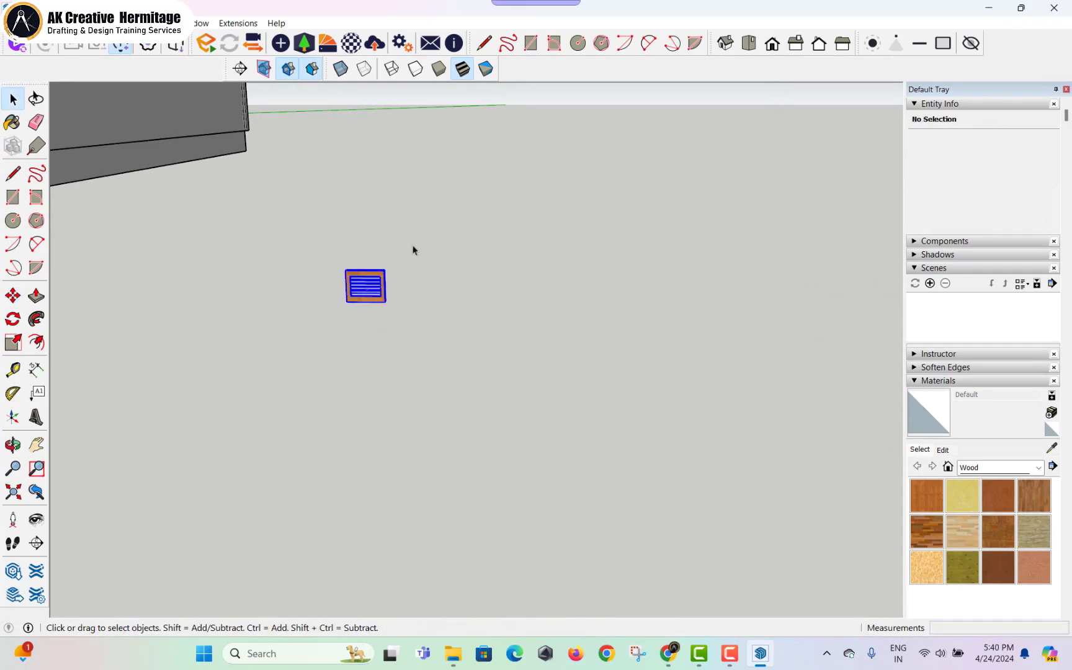
- Move the ventilation window from its lower corner to the lower-left corner of the narrow upper-floor opening
{"action": "key", "text": "m"}
{"action": "left_click", "coordinate": [351, 304]}
{"action": "scroll", "coordinate": [445, 352], "scroll_direction": "down", "scroll_amount": 10}
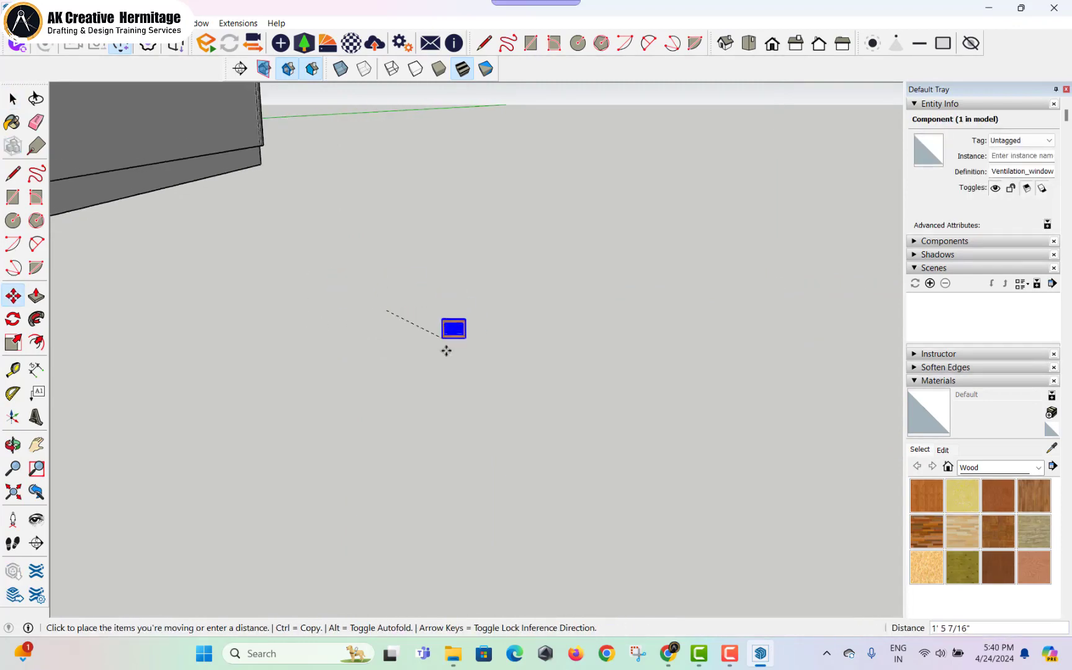
{"action": "scroll", "coordinate": [376, 274], "scroll_direction": "up", "scroll_amount": 10}
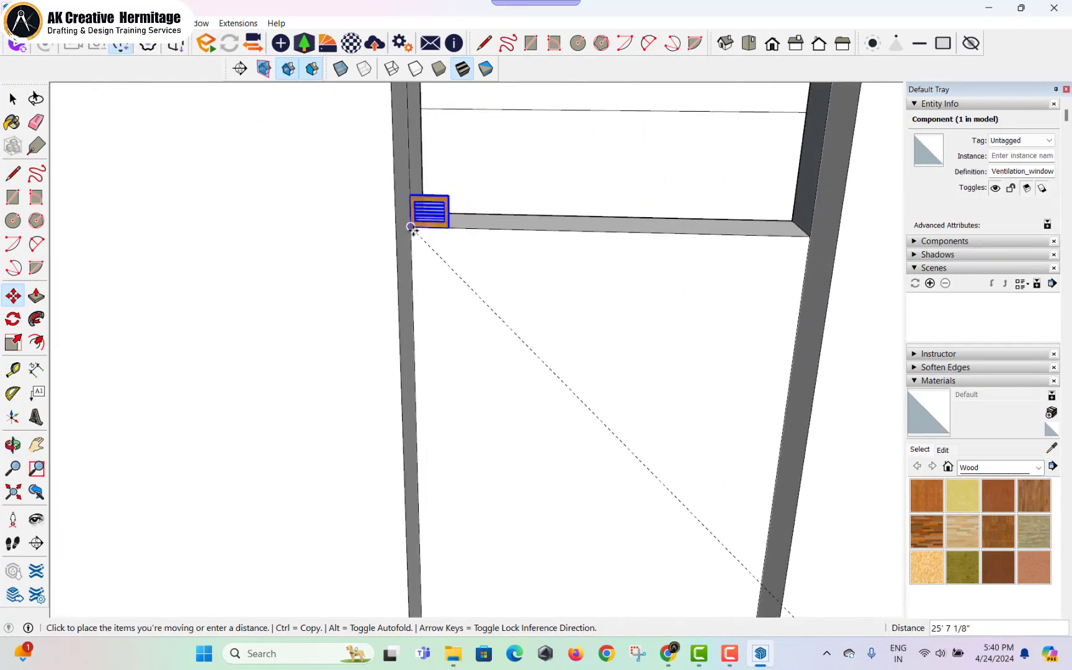
{"action": "left_click", "coordinate": [415, 227]}
- Scale the ventilation window up uniformly and stretch it along the red axis to fill the opening's width
{"action": "scroll", "coordinate": [428, 217], "scroll_direction": "down", "scroll_amount": 3}
{"action": "key", "text": "s"}
{"action": "left_click", "coordinate": [455, 203]}
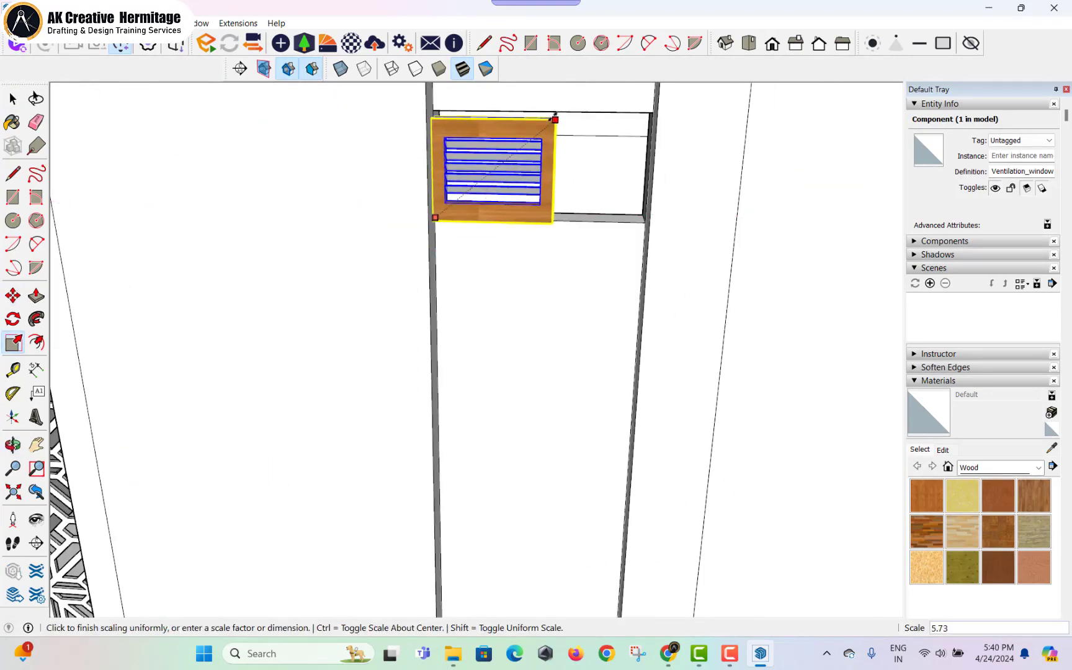
{"action": "left_click", "coordinate": [563, 142]}
{"action": "middle_click_drag", "start_coordinate": [574, 175], "coordinate": [613, 333]}
{"action": "left_click", "coordinate": [593, 163]}
{"action": "left_click", "coordinate": [719, 164]}
{"action": "scroll", "coordinate": [621, 171], "scroll_direction": "down", "scroll_amount": 5}
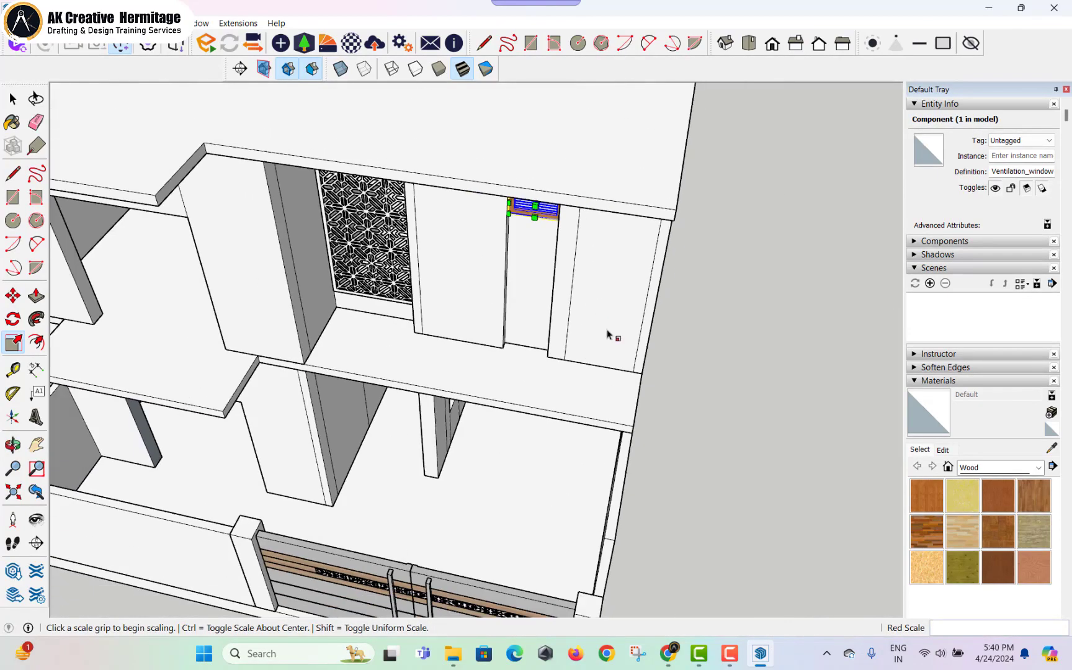
{"action": "key", "text": "space"}
{"action": "left_click", "coordinate": [799, 409]}
{"action": "middle_click_drag", "start_coordinate": [434, 260], "coordinate": [416, 348]}
- Import the Sliding+Glass+Door component and place it in front of the large upper-floor opening
{"action": "left_click", "coordinate": [14, 23]}
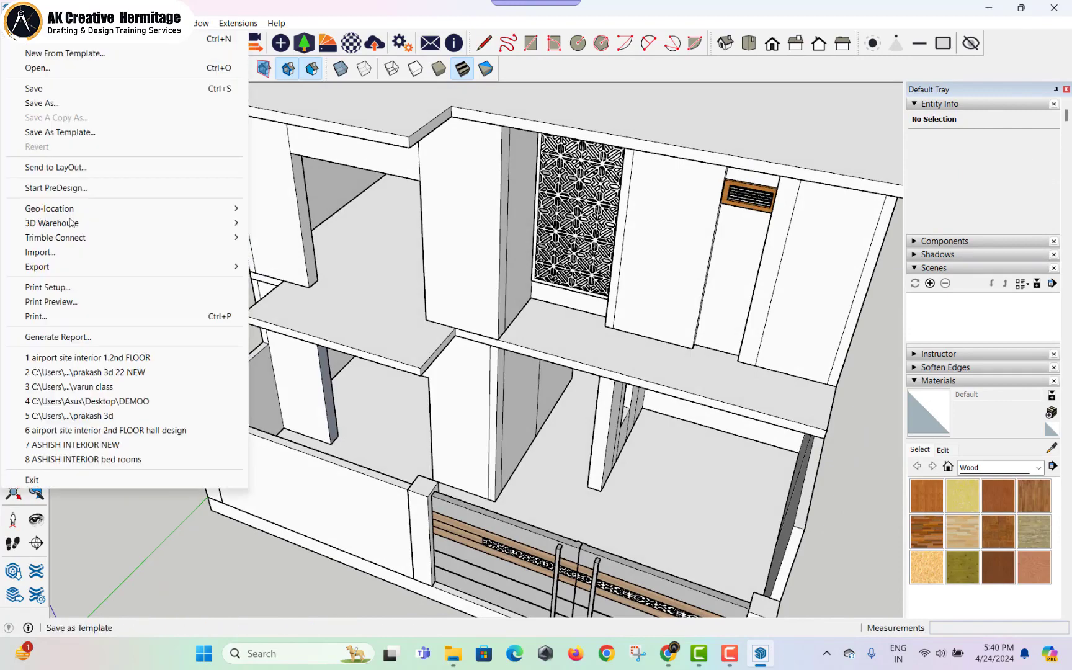
{"action": "left_click", "coordinate": [68, 252]}
{"action": "double_click", "coordinate": [368, 390]}
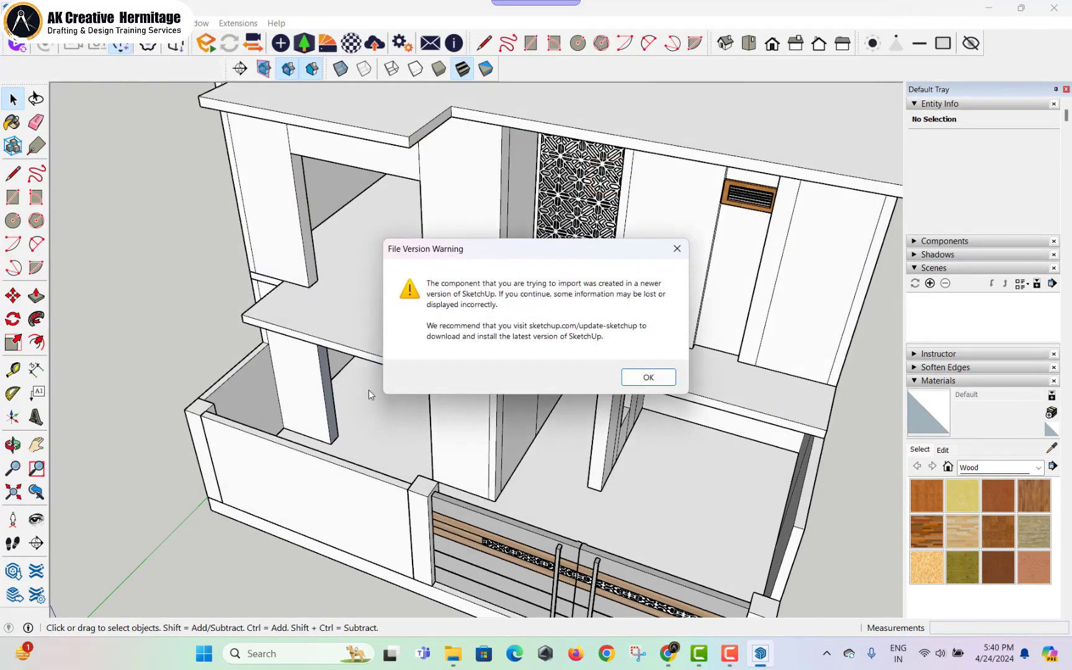
{"action": "left_click", "coordinate": [645, 378]}
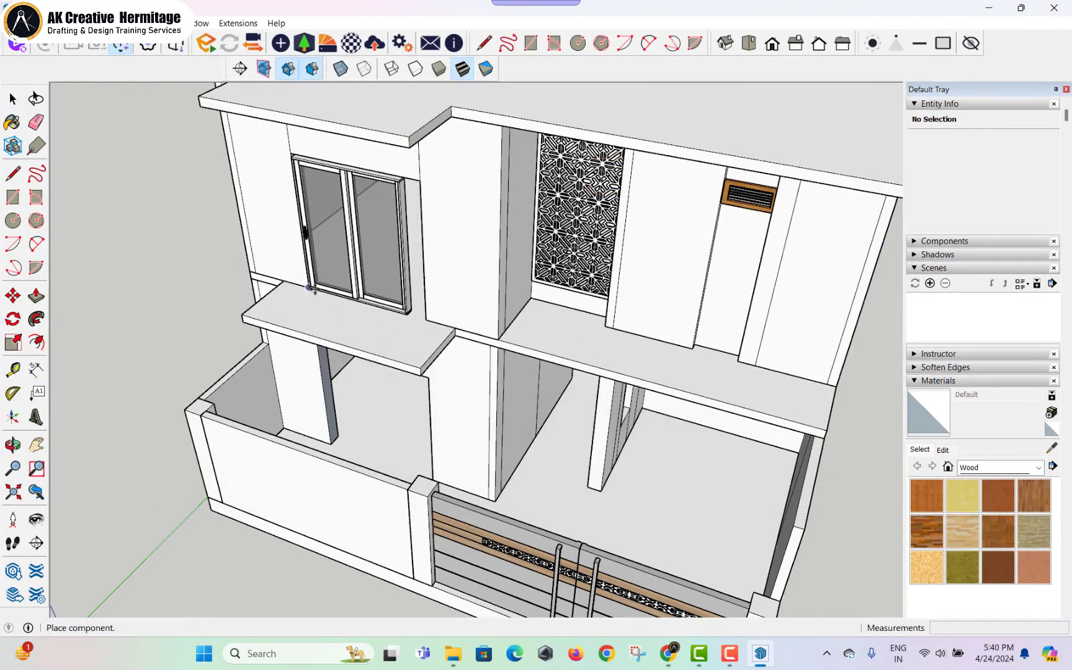
{"action": "left_click", "coordinate": [308, 290]}
- Snap the sliding glass door's lower corner to the lower-left corner of the upper-floor opening
{"action": "scroll", "coordinate": [311, 291], "scroll_direction": "up", "scroll_amount": 2}
{"action": "scroll", "coordinate": [320, 297], "scroll_direction": "up", "scroll_amount": 3}
{"action": "middle_click_drag", "start_coordinate": [303, 271], "coordinate": [384, 273]}
{"action": "scroll", "coordinate": [298, 295], "scroll_direction": "up", "scroll_amount": 3}
{"action": "left_click", "coordinate": [261, 291]}
{"action": "left_click", "coordinate": [268, 299]}
{"action": "scroll", "coordinate": [310, 333], "scroll_direction": "down", "scroll_amount": 4}
{"action": "middle_click_drag", "start_coordinate": [336, 333], "coordinate": [436, 210]}
{"action": "scroll", "coordinate": [438, 198], "scroll_direction": "up", "scroll_amount": 4}
{"action": "key", "text": "s"}
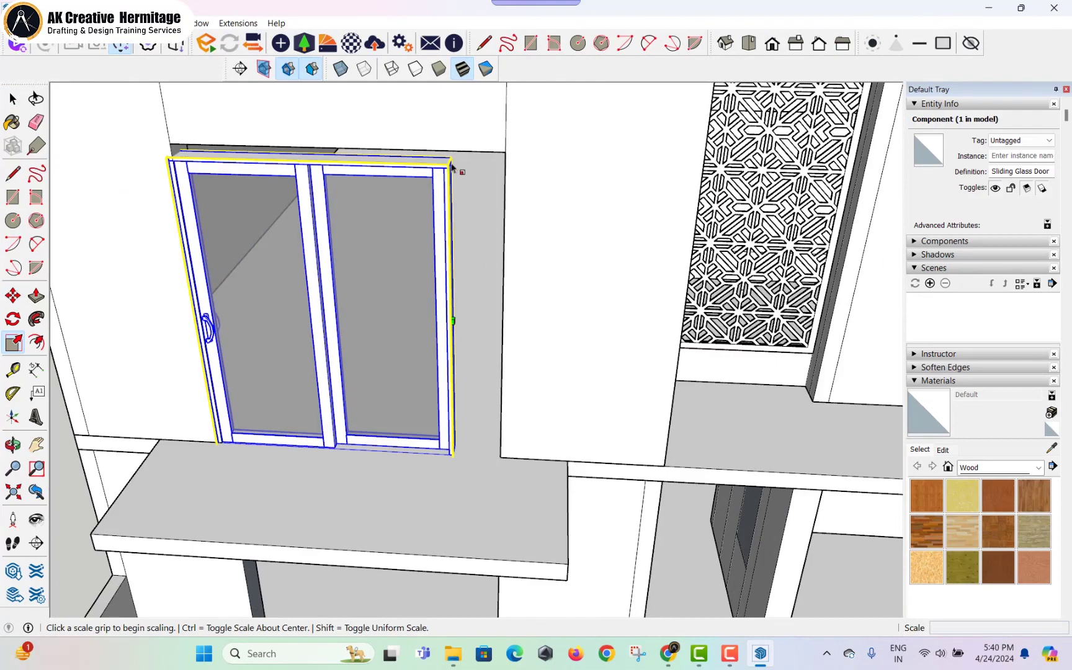
- Move the sliding glass door out of the opening into the empty space beside the house
{"action": "scroll", "coordinate": [429, 183], "scroll_direction": "down", "scroll_amount": 5}
{"action": "key", "text": "m"}
{"action": "left_click", "coordinate": [431, 304]}
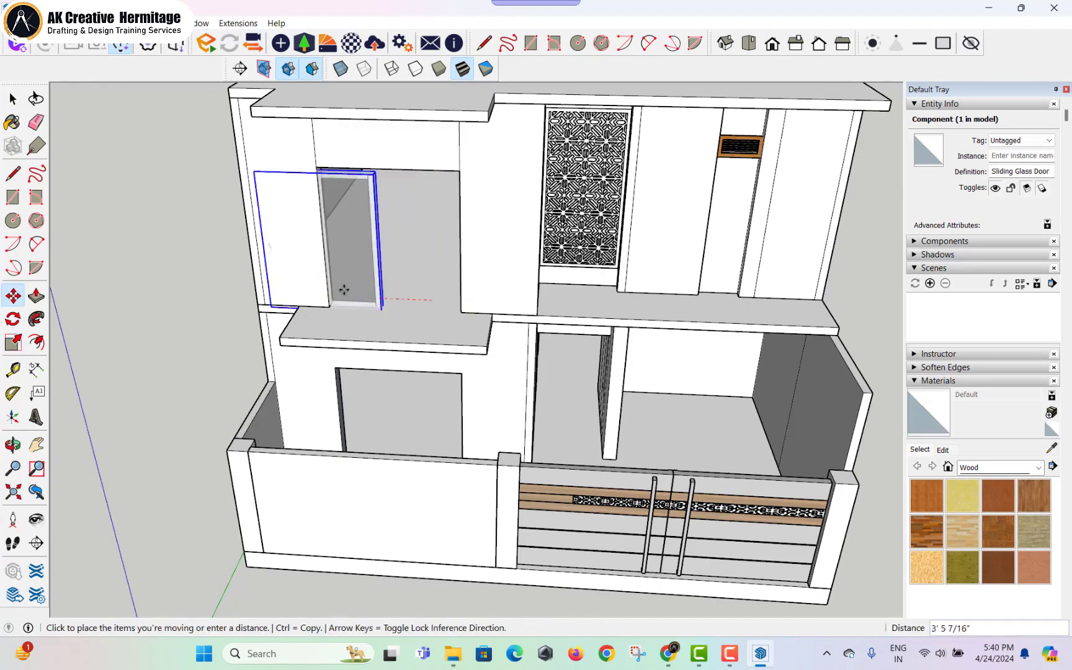
{"action": "middle_click_drag", "start_coordinate": [291, 283], "coordinate": [565, 291], "text": "shift"}
{"action": "left_click", "coordinate": [307, 292]}
{"action": "key", "text": "space"}
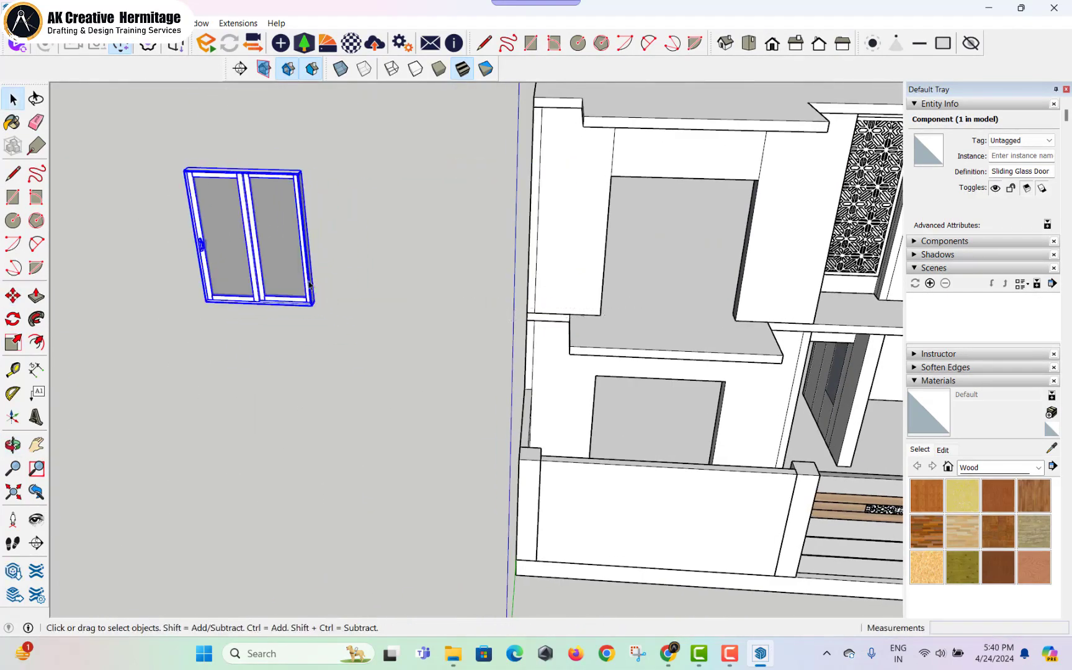
- Explode the sliding glass door and its nested parts, and regroup all the geometry as a single group
{"action": "right_click", "coordinate": [273, 230]}
{"action": "left_click", "coordinate": [312, 327]}
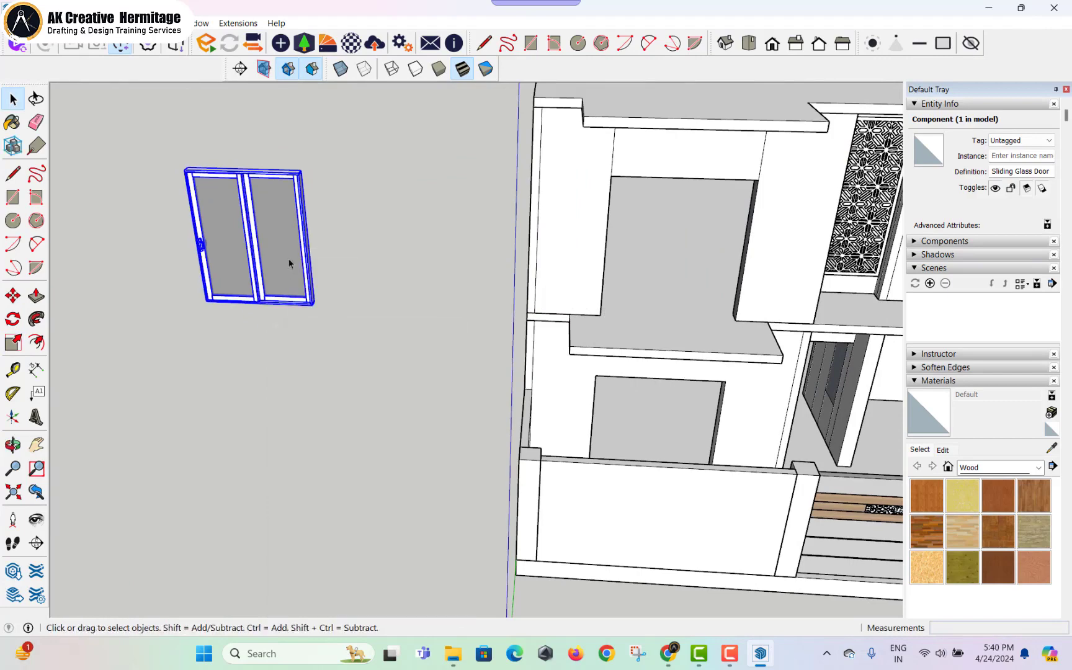
{"action": "right_click", "coordinate": [289, 261]}
{"action": "left_click", "coordinate": [328, 338]}
{"action": "right_click", "coordinate": [284, 207]}
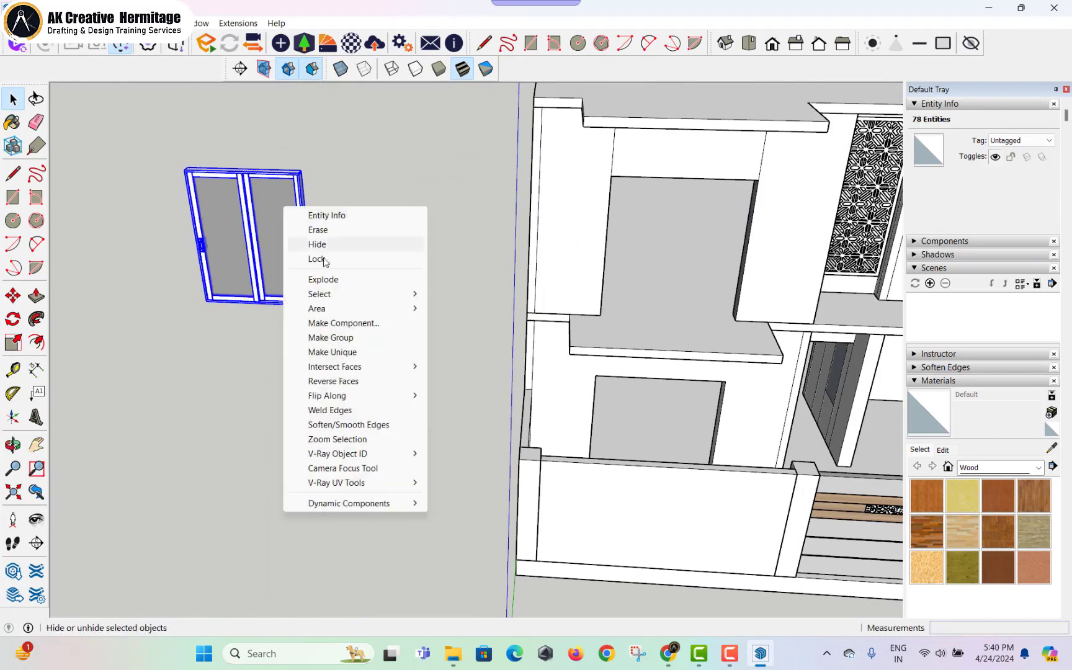
{"action": "left_click", "coordinate": [327, 280]}
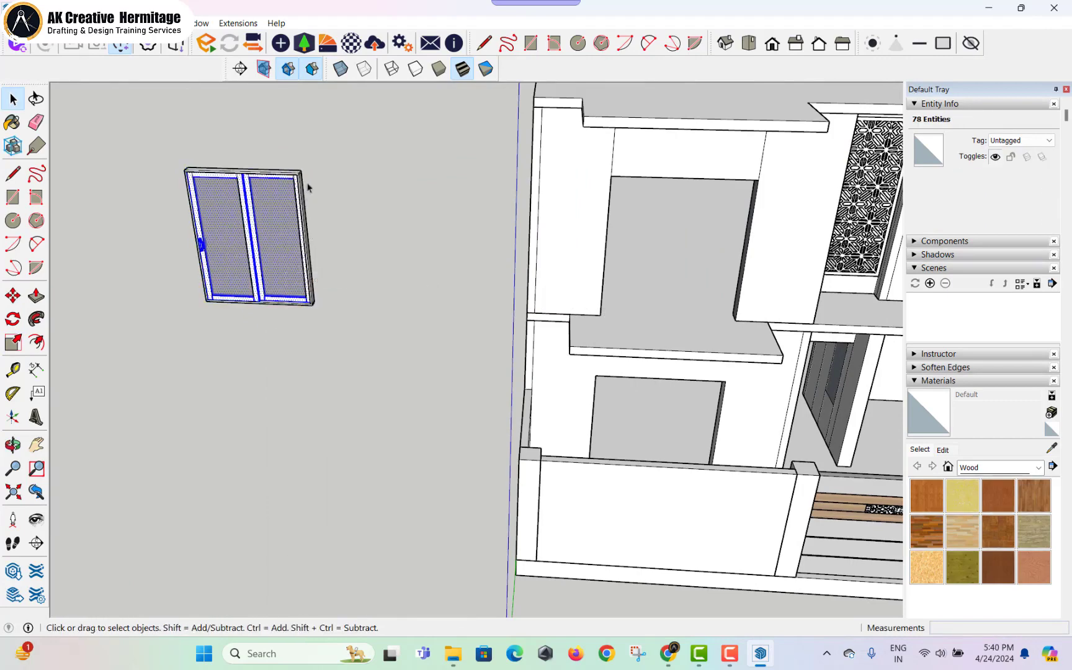
{"action": "right_click", "coordinate": [244, 208]}
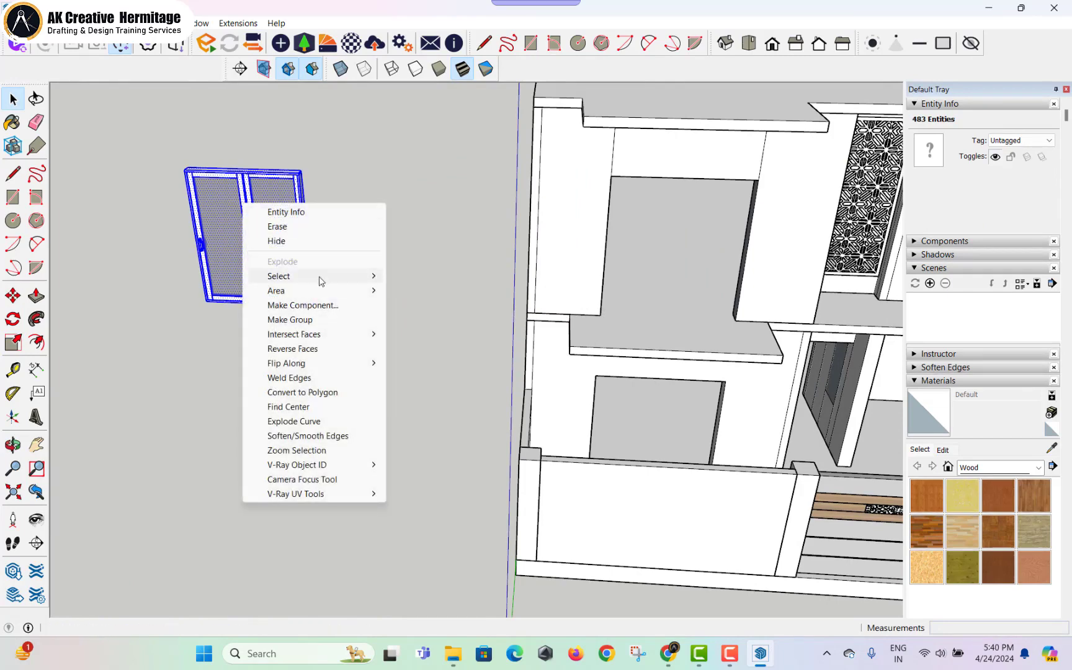
{"action": "left_click", "coordinate": [324, 319]}
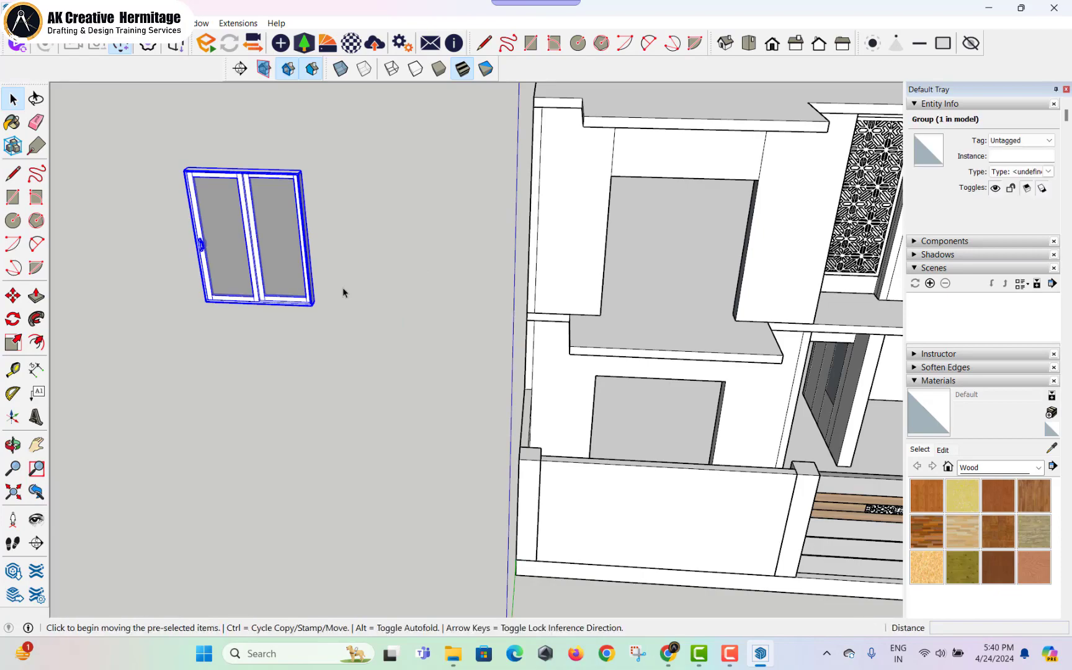
- Move the grouped sliding glass door back so its lower corner sits on the upper-floor opening's lower-left corner
{"action": "left_click", "coordinate": [206, 302]}
{"action": "middle_click_drag", "start_coordinate": [571, 312], "coordinate": [256, 311], "text": "shift"}
{"action": "scroll", "coordinate": [351, 313], "scroll_direction": "up", "scroll_amount": 3}
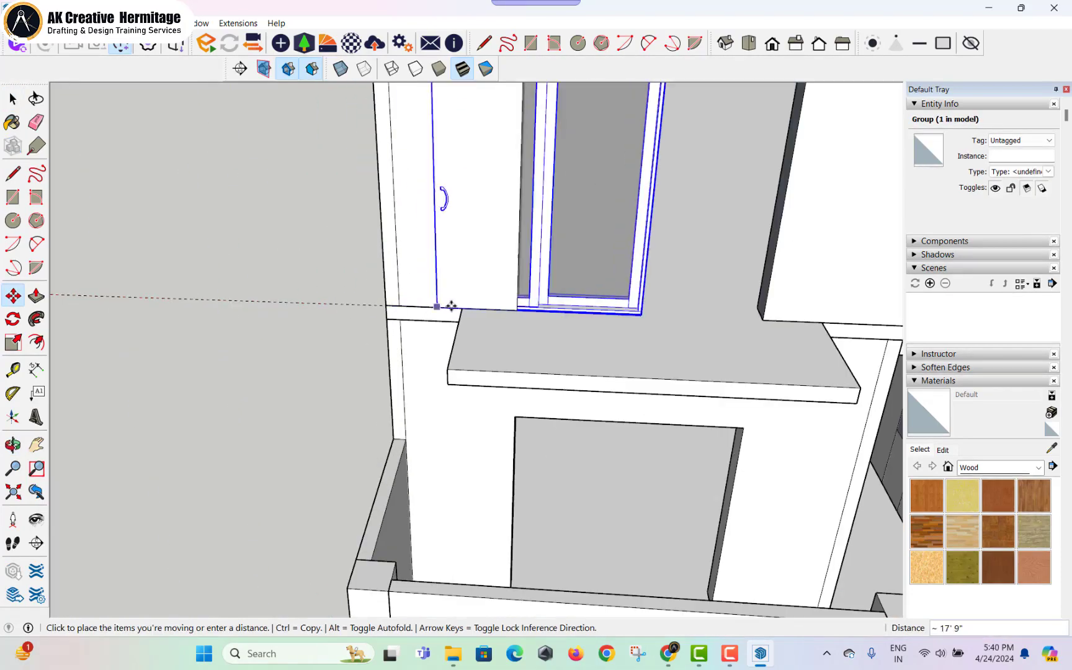
{"action": "left_click", "coordinate": [518, 309]}
{"action": "scroll", "coordinate": [539, 330], "scroll_direction": "down", "scroll_amount": 3}
{"action": "middle_click_drag", "start_coordinate": [572, 306], "coordinate": [511, 331], "text": "shift"}
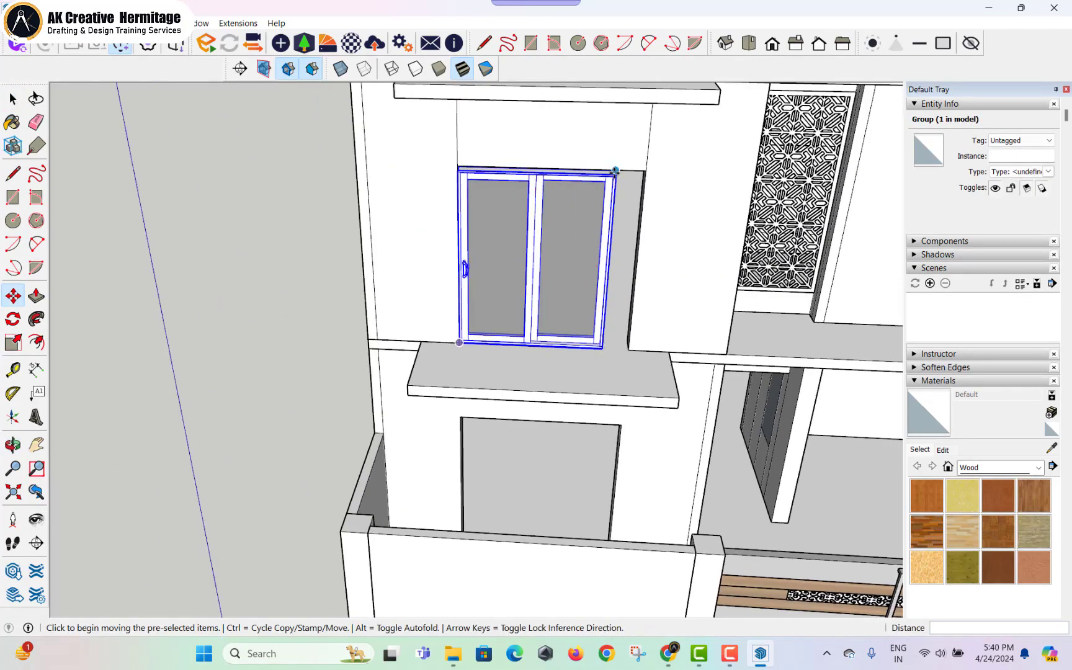
- Scale the sliding glass door uniformly and widen it along the red axis to fill the upper-floor opening
{"action": "scroll", "coordinate": [615, 172], "scroll_direction": "up", "scroll_amount": 2}
{"action": "key", "text": "s"}
{"action": "left_click", "coordinate": [617, 175]}
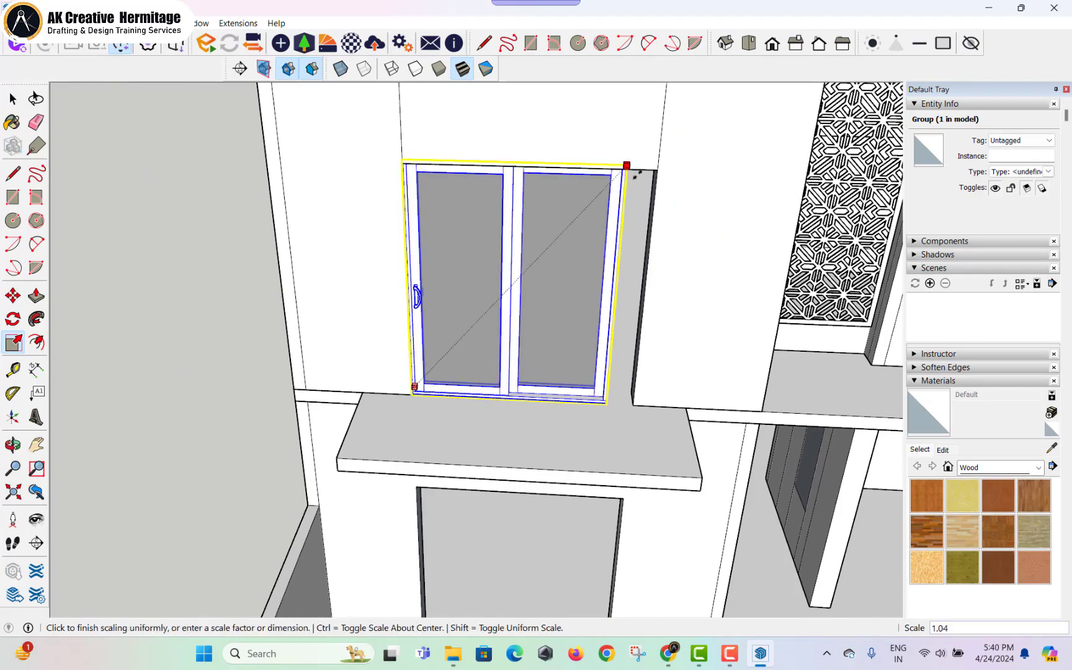
{"action": "left_click", "coordinate": [628, 169]}
{"action": "left_click", "coordinate": [616, 289]}
{"action": "left_click", "coordinate": [648, 287]}
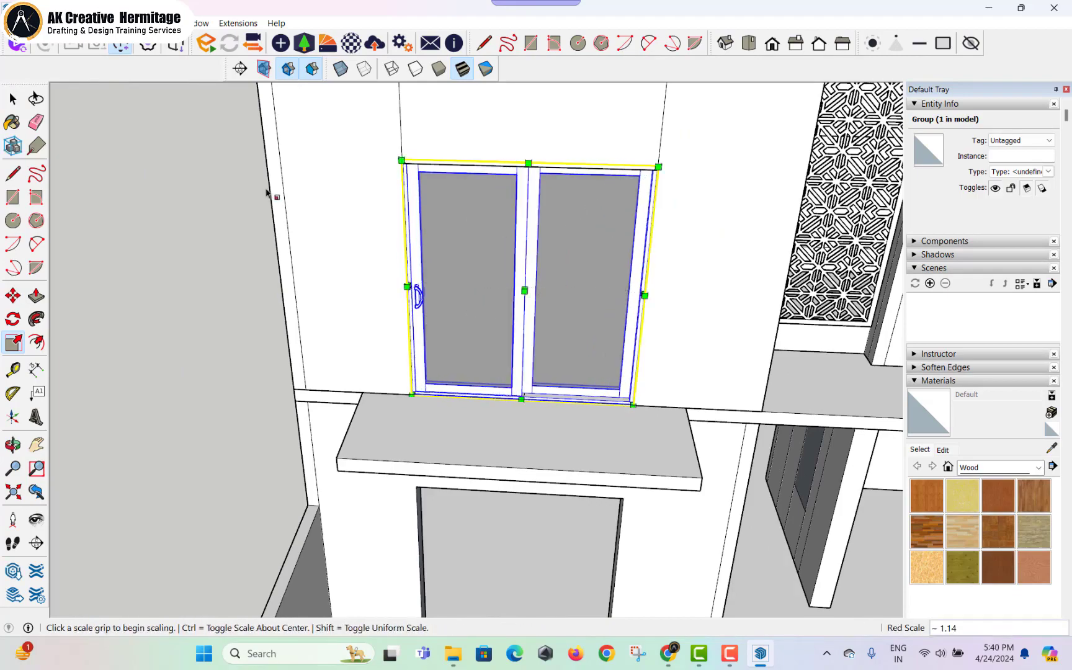
{"action": "scroll", "coordinate": [269, 192], "scroll_direction": "down", "scroll_amount": 4}
{"action": "key", "text": "space"}
{"action": "left_click", "coordinate": [208, 211]}
- Copy the sliding glass door straight down into the ground-floor opening, matching its upper corner to the opening's corner
{"action": "middle_click_drag", "start_coordinate": [338, 245], "coordinate": [270, 304]}
{"action": "scroll", "coordinate": [271, 297], "scroll_direction": "up", "scroll_amount": 3}
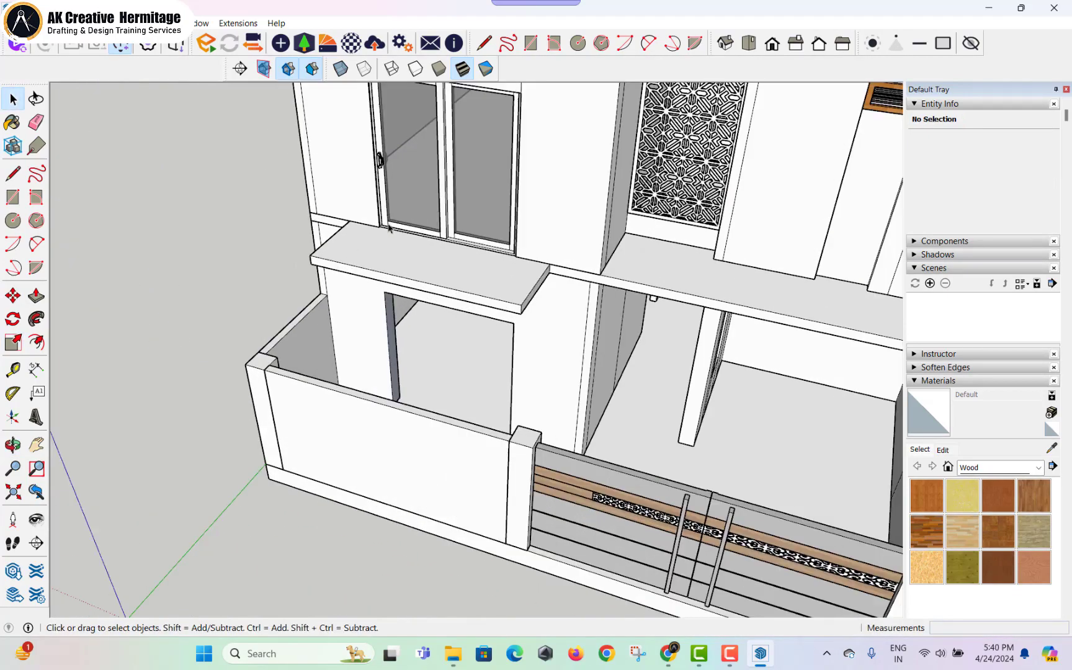
{"action": "left_click", "coordinate": [432, 210]}
{"action": "key", "text": "m"}
{"action": "key", "text": "ctrl"}
{"action": "left_click", "coordinate": [525, 93]}
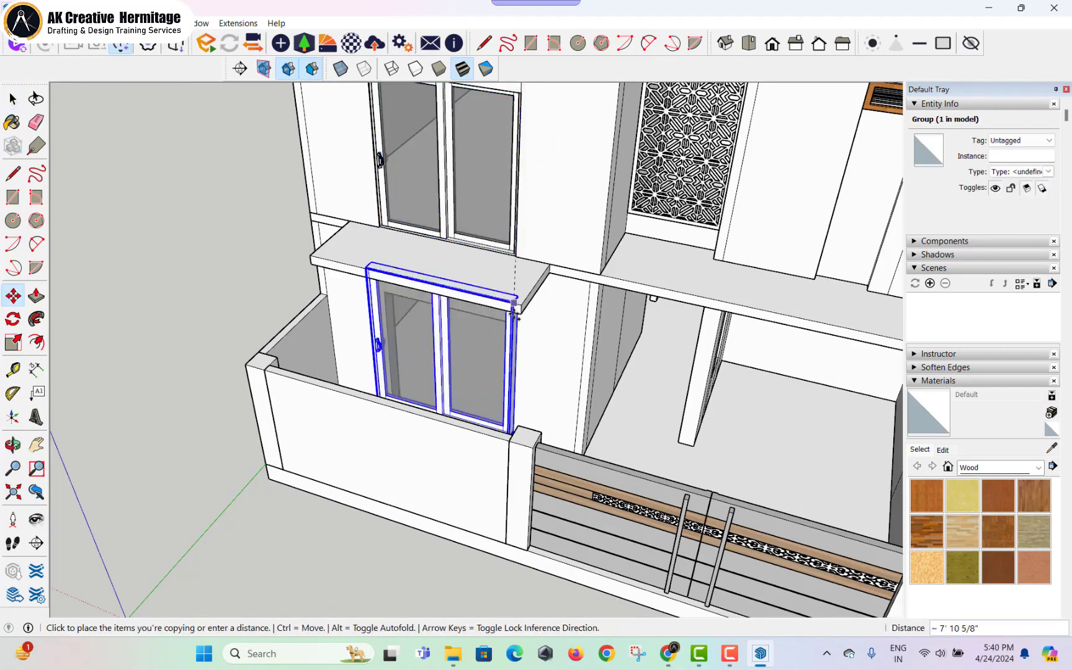
{"action": "key", "text": "space"}
{"action": "left_click", "coordinate": [220, 235]}
{"action": "middle_click_drag", "start_coordinate": [159, 256], "coordinate": [288, 338]}
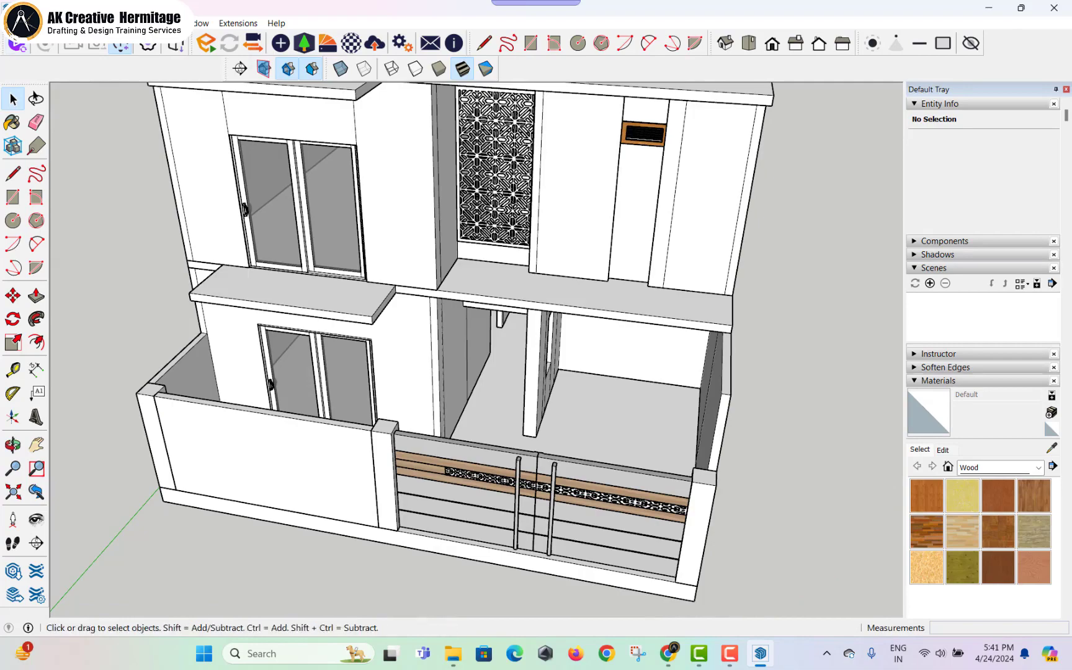
- Import the PINTU+6+YA door component and place it at the ground-floor entrance behind the gate
{"action": "left_click", "coordinate": [14, 23]}
{"action": "left_click", "coordinate": [40, 252]}
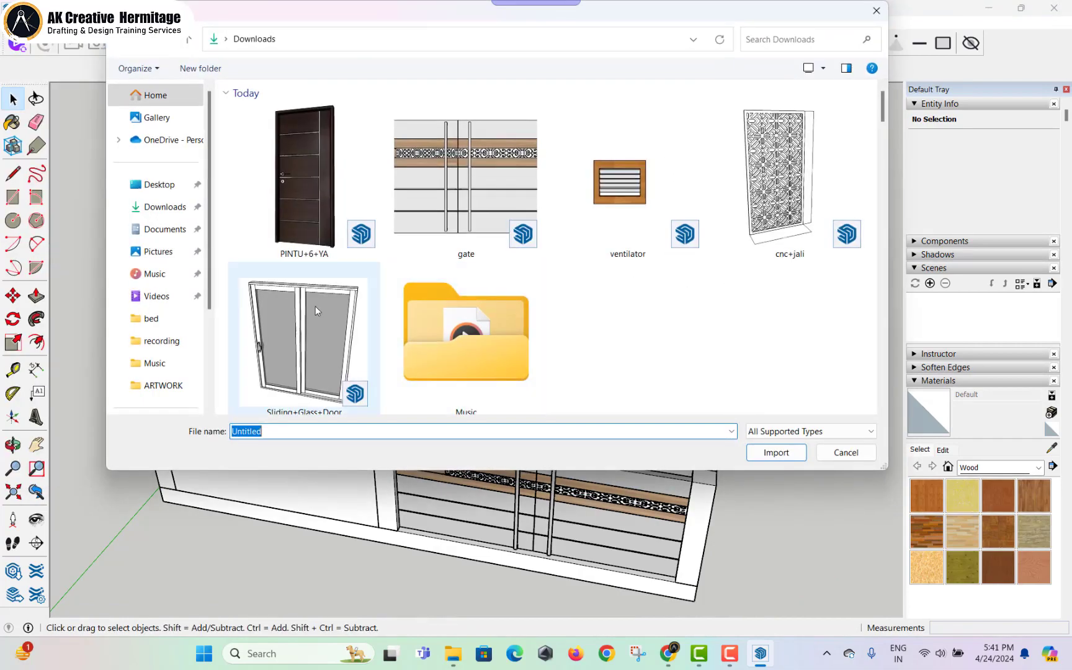
{"action": "double_click", "coordinate": [315, 306]}
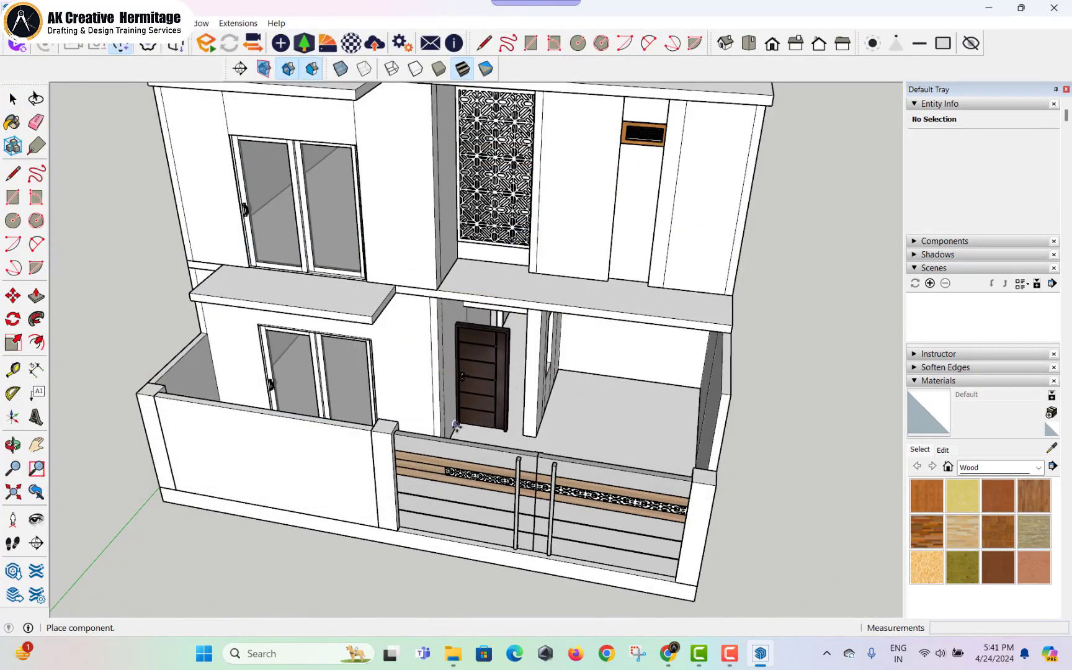
{"action": "left_click", "coordinate": [457, 425]}
{"action": "scroll", "coordinate": [508, 431], "scroll_direction": "up", "scroll_amount": 3}
{"action": "left_click", "coordinate": [509, 433]}
{"action": "left_click", "coordinate": [538, 437]}
- Move the dark wooden door so its upper corner meets the upper-left corner of the entrance opening
{"action": "middle_click_drag", "start_coordinate": [504, 348], "coordinate": [527, 329]}
{"action": "key", "text": "s"}
{"action": "left_click", "coordinate": [459, 262]}
{"action": "scroll", "coordinate": [569, 235], "scroll_direction": "up", "scroll_amount": 3}
{"action": "middle_click_drag", "start_coordinate": [490, 285], "coordinate": [447, 316]}
{"action": "scroll", "coordinate": [458, 324], "scroll_direction": "up", "scroll_amount": 1}
{"action": "key", "text": "m"}
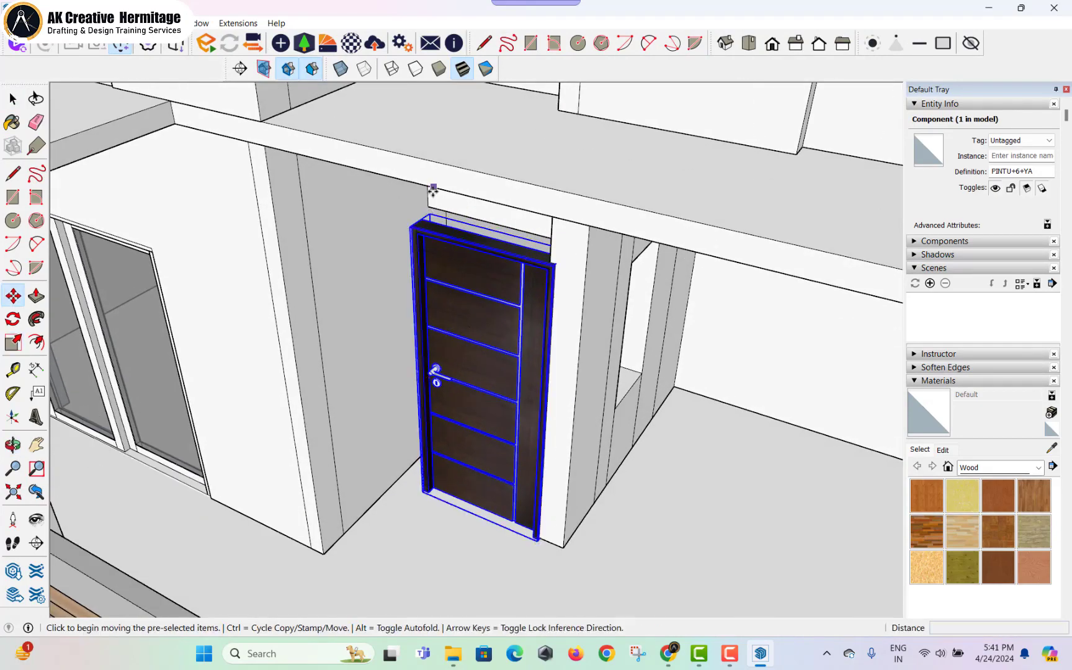
{"action": "left_click", "coordinate": [412, 231]}
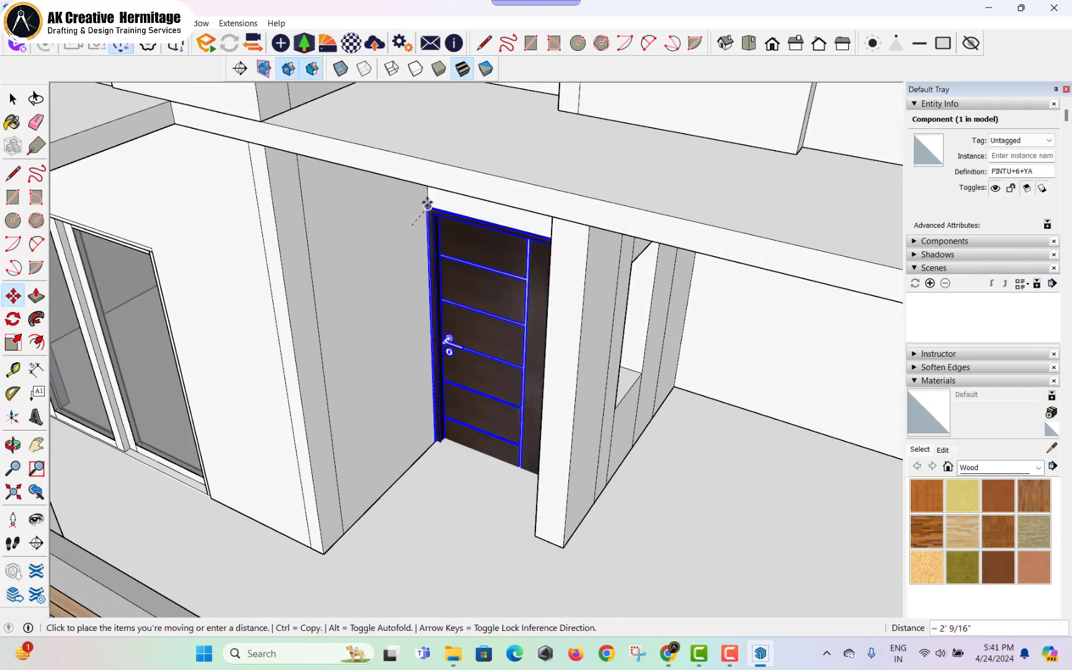
{"action": "left_click", "coordinate": [426, 207]}
- Stretch the entrance door along the red axis to fill the opening's width and clear the selection
{"action": "middle_click_drag", "start_coordinate": [425, 207], "coordinate": [434, 363]}
{"action": "key", "text": "s"}
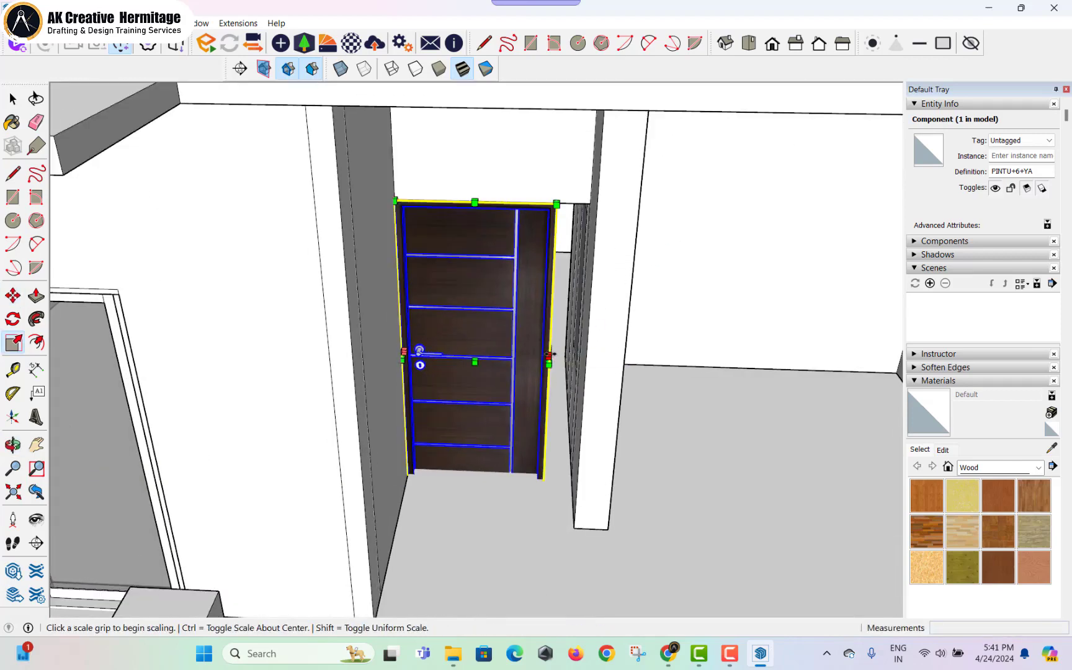
{"action": "left_click", "coordinate": [551, 355]}
{"action": "left_click", "coordinate": [583, 355]}
{"action": "scroll", "coordinate": [472, 290], "scroll_direction": "down", "scroll_amount": 5}
{"action": "key", "text": "space"}
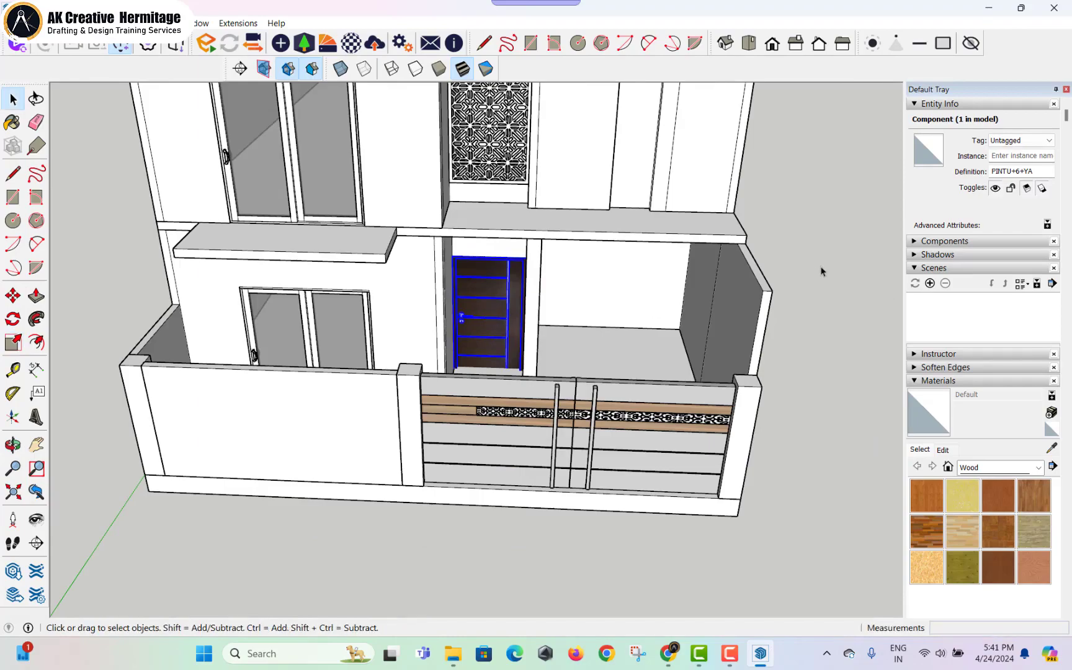
{"action": "left_click", "coordinate": [821, 271]}
- Open the house group and the nested roof slab inside it for editing
{"action": "middle_click_drag", "start_coordinate": [689, 267], "coordinate": [680, 218]}
{"action": "middle_click_drag", "start_coordinate": [590, 249], "coordinate": [651, 289]}
{"action": "middle_click_drag", "start_coordinate": [497, 239], "coordinate": [537, 286]}
{"action": "scroll", "coordinate": [462, 257], "scroll_direction": "down", "scroll_amount": 2}
{"action": "middle_click_drag", "start_coordinate": [400, 244], "coordinate": [409, 268], "text": "shift"}
{"action": "middle_click_drag", "start_coordinate": [410, 268], "coordinate": [481, 250]}
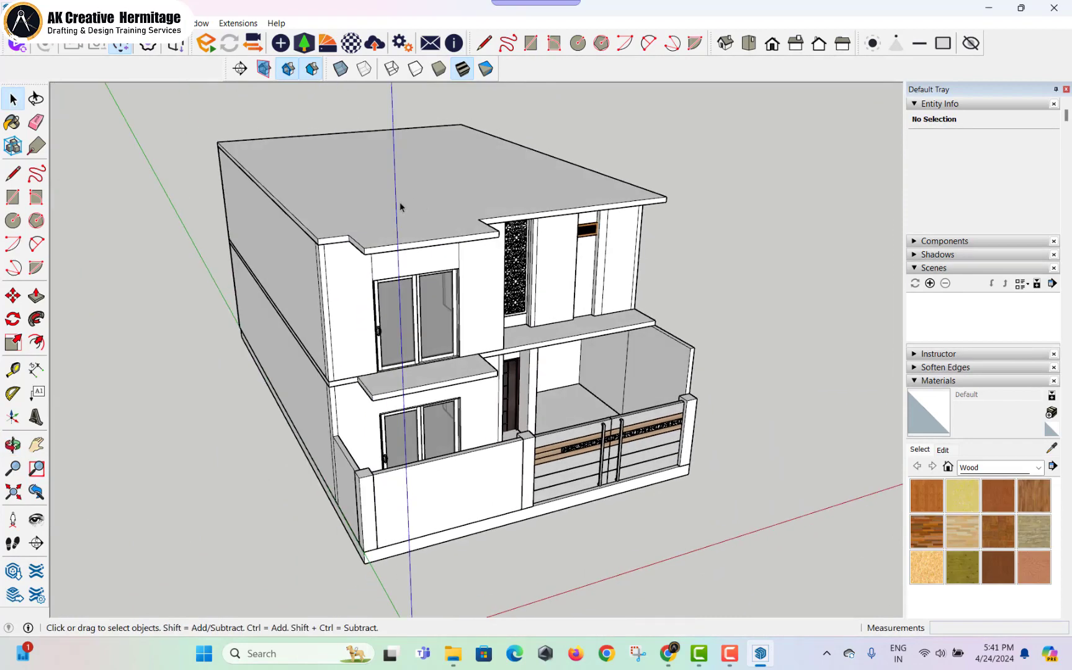
{"action": "scroll", "coordinate": [400, 202], "scroll_direction": "up", "scroll_amount": 2}
{"action": "middle_click_drag", "start_coordinate": [396, 203], "coordinate": [392, 222]}
{"action": "double_click", "coordinate": [387, 220]}
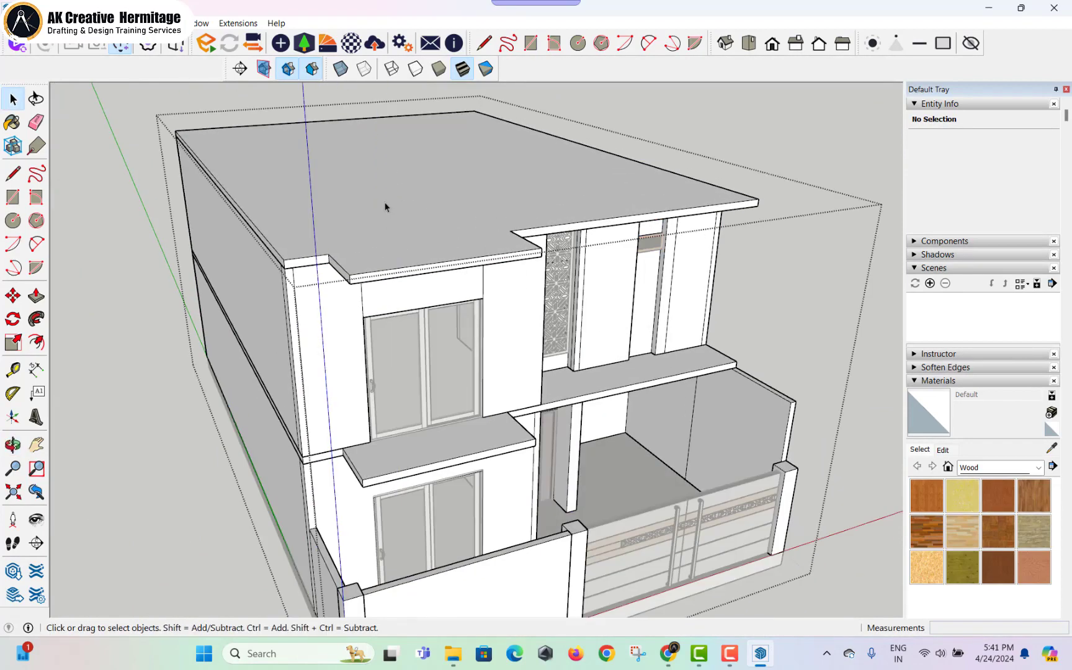
{"action": "double_click", "coordinate": [384, 194]}
- Offset the outline of the roof slab's top face inward by 4.5 inches
{"action": "left_click", "coordinate": [329, 215]}
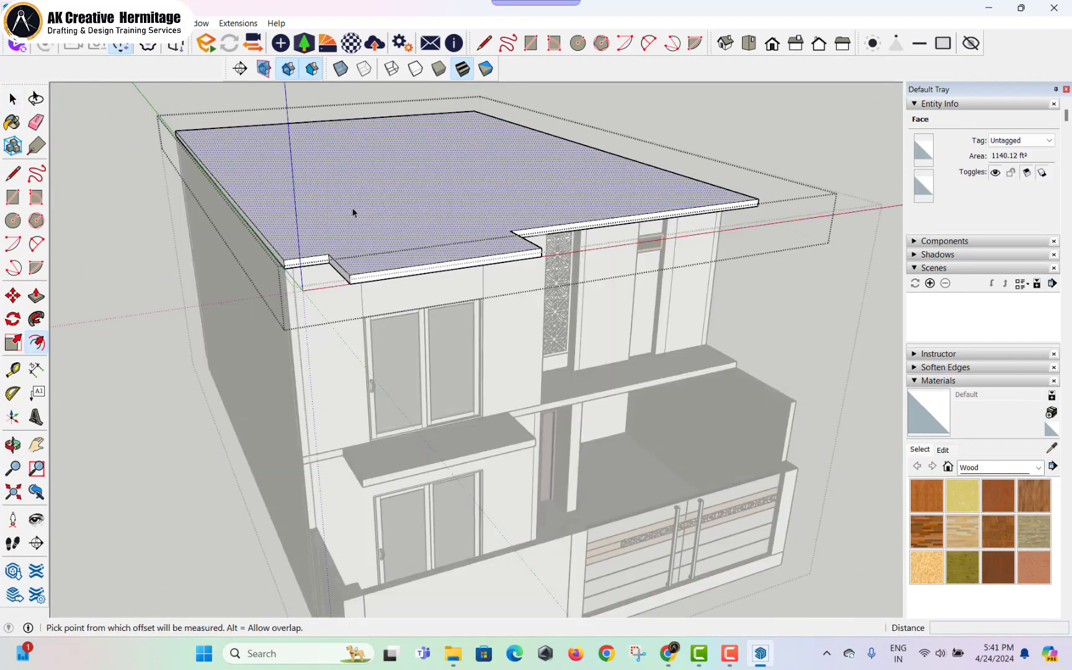
{"action": "left_click", "coordinate": [353, 213]}
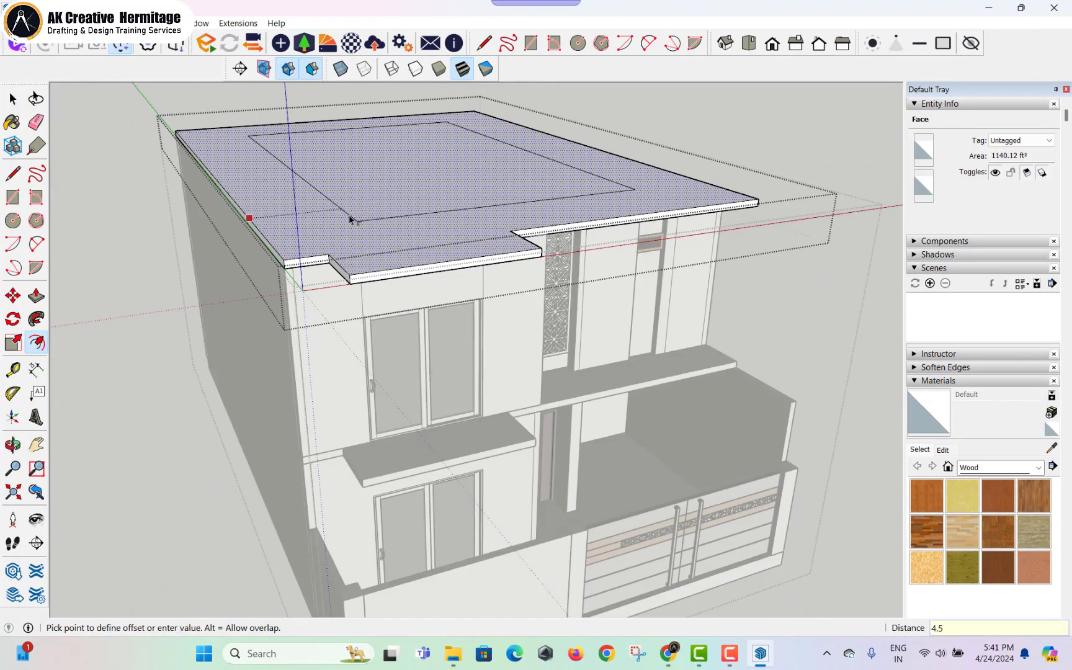
{"action": "key", "text": "Return"}
{"action": "scroll", "coordinate": [355, 223], "scroll_direction": "up", "scroll_amount": 6}
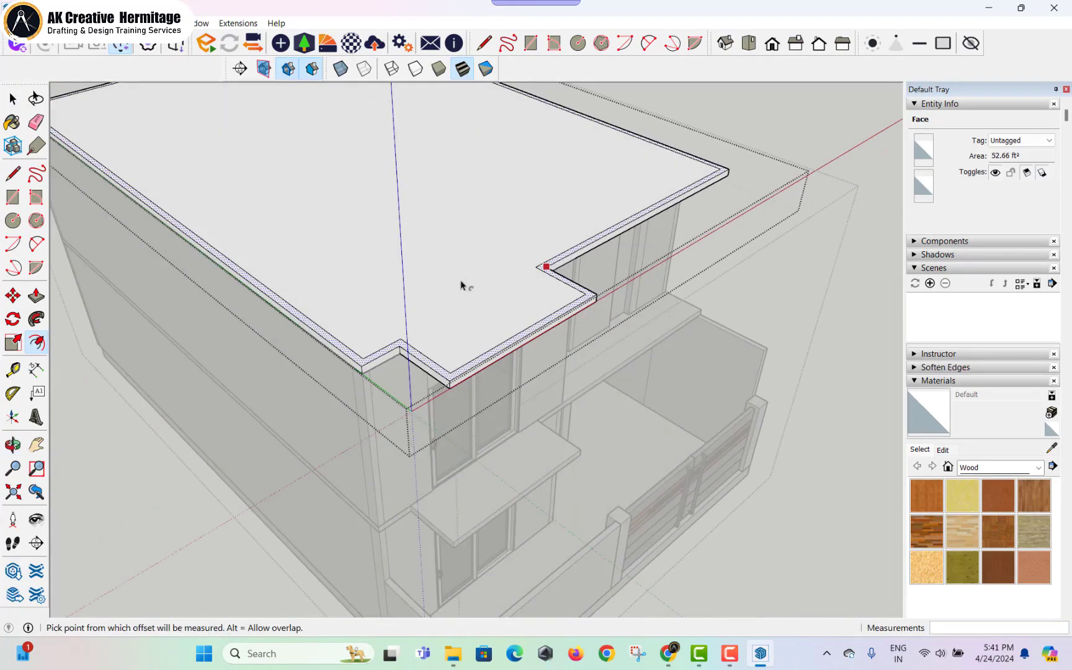
{"action": "key", "text": "space"}
{"action": "scroll", "coordinate": [580, 270], "scroll_direction": "up", "scroll_amount": 2}
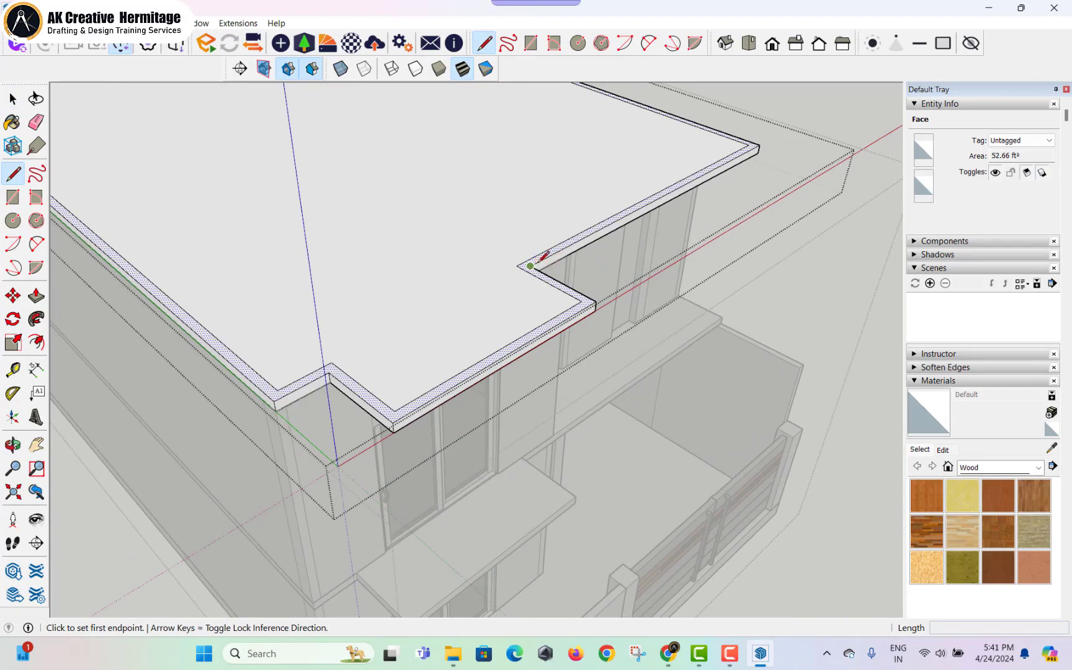
- Draw 4.5-inch lines across the roof slab's border strip at the far and near front corners to separate the front strip
{"action": "left_click", "coordinate": [750, 145]}
{"action": "scroll", "coordinate": [751, 143], "scroll_direction": "down", "scroll_amount": 1}
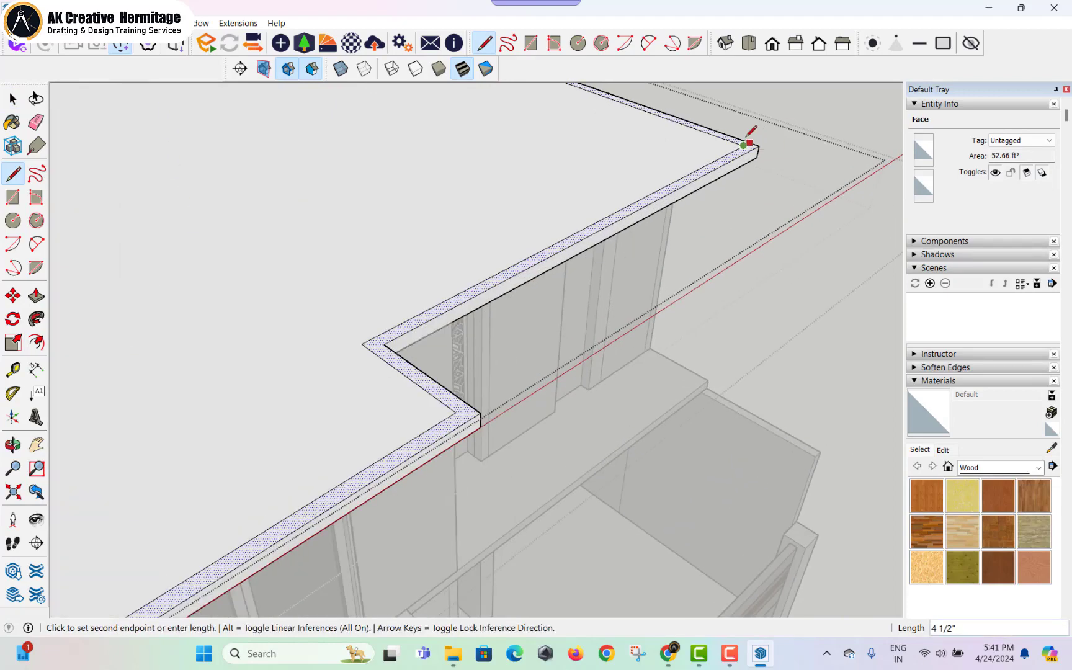
{"action": "key", "text": "Escape"}
{"action": "scroll", "coordinate": [351, 364], "scroll_direction": "up", "scroll_amount": 1}
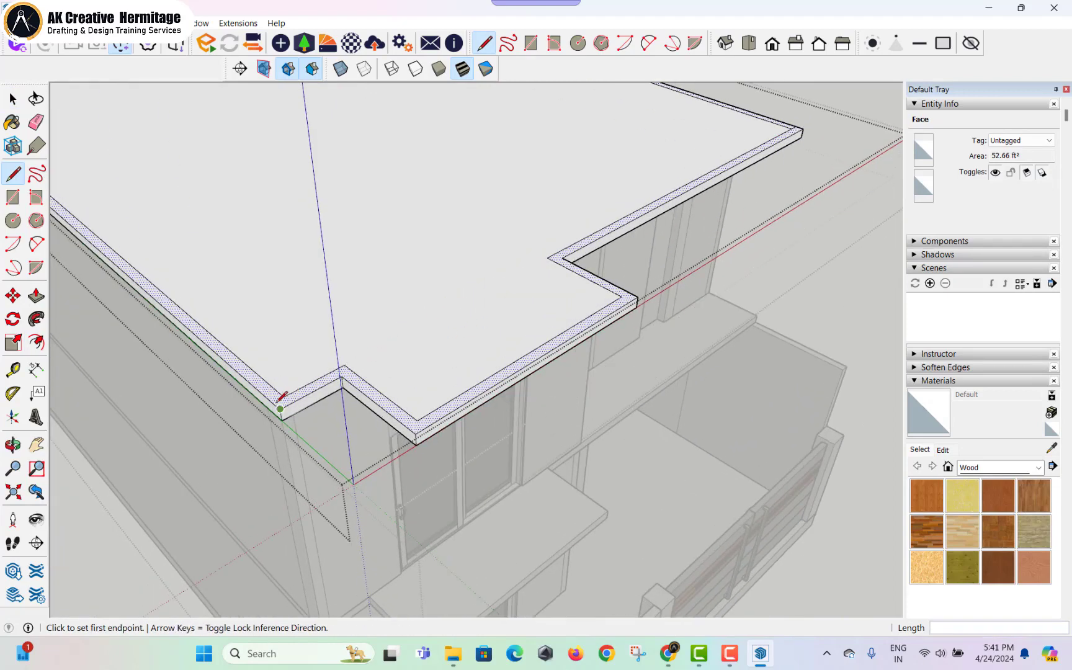
{"action": "left_click", "coordinate": [271, 404]}
{"action": "scroll", "coordinate": [362, 381], "scroll_direction": "down", "scroll_amount": 2}
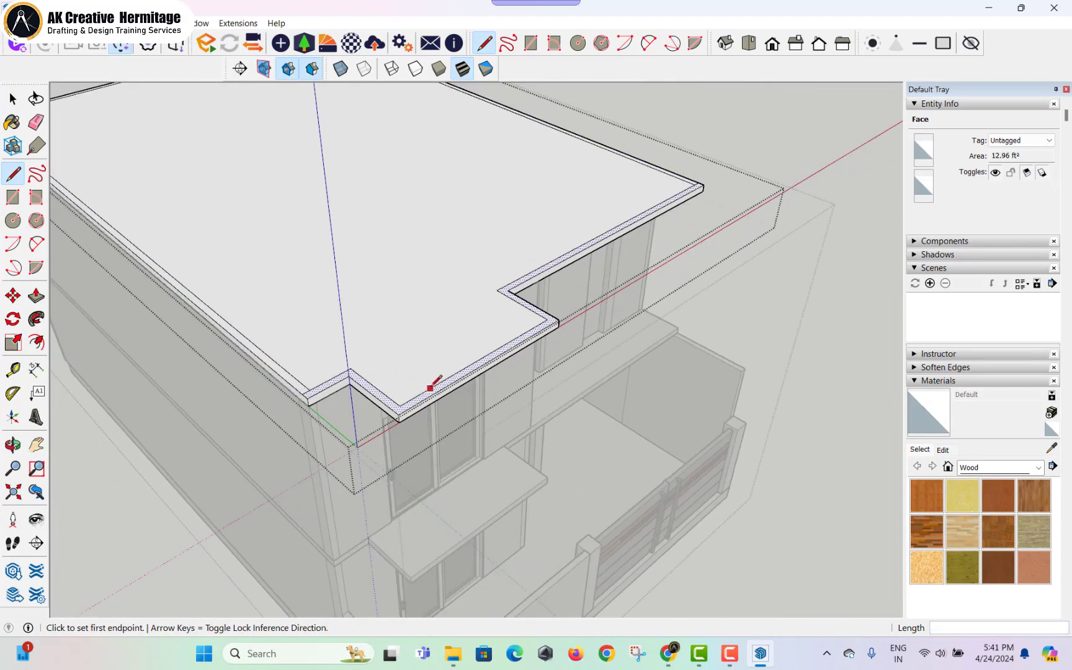
- Push/Pull the side and rear border strip of the roof slab up by 3 feet to form the parapet wall
{"action": "key", "text": "space"}
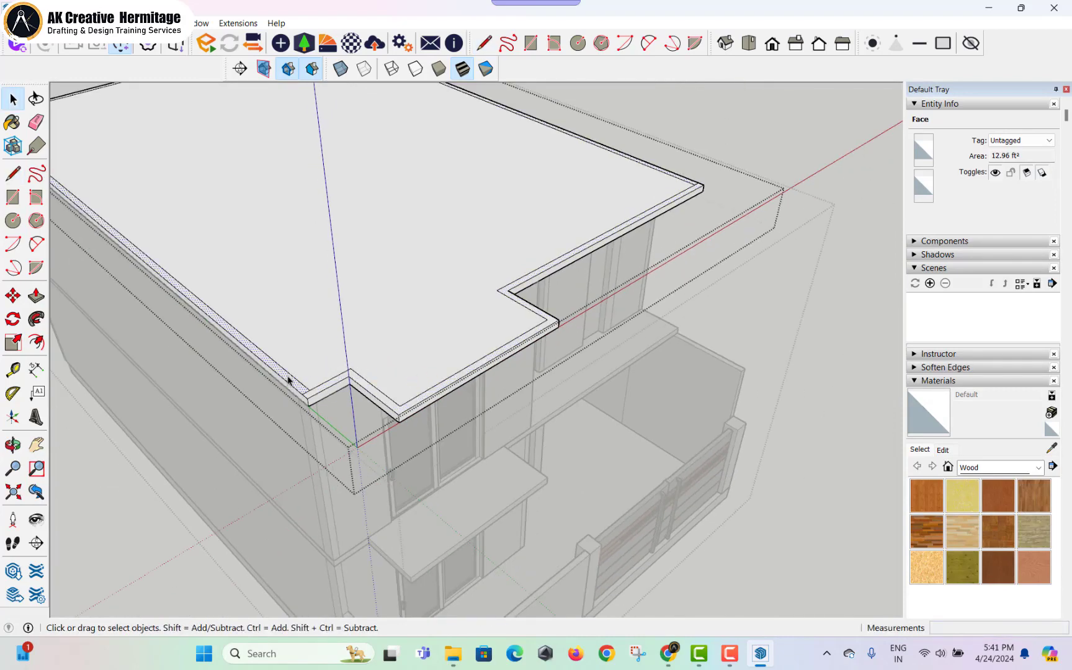
{"action": "key", "text": "p"}
{"action": "left_click", "coordinate": [288, 380]}
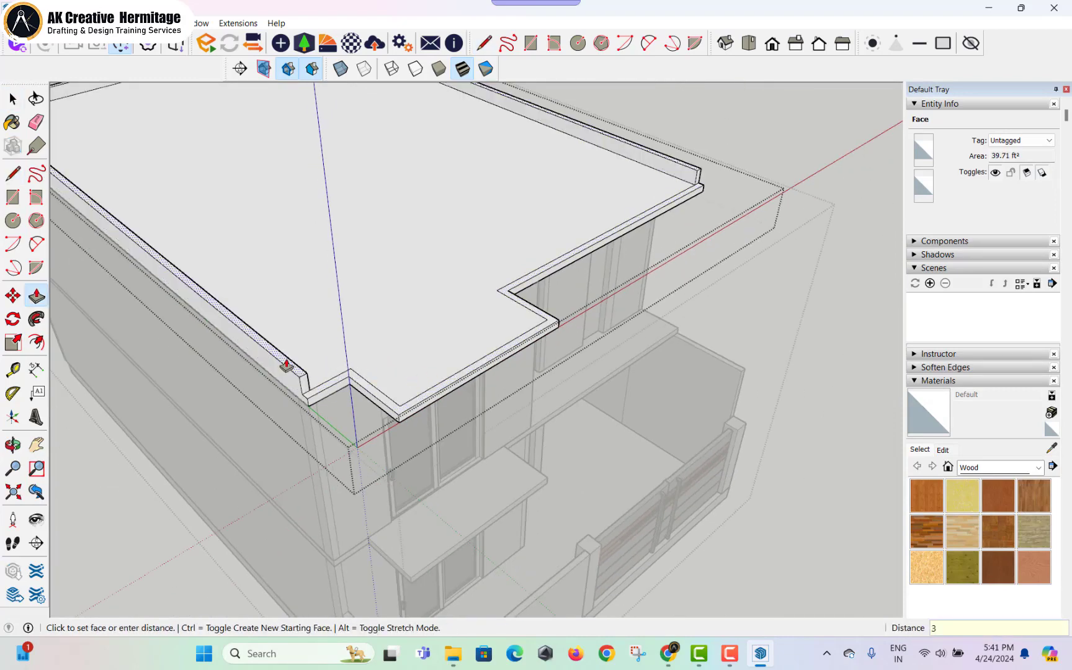
{"action": "key", "text": "Return"}
- Extend both front ends of the parapet wall by 4.5 inches to the slab's front edge and leave the group
{"action": "middle_click_drag", "start_coordinate": [287, 365], "coordinate": [463, 280]}
{"action": "scroll", "coordinate": [463, 281], "scroll_direction": "up", "scroll_amount": 5}
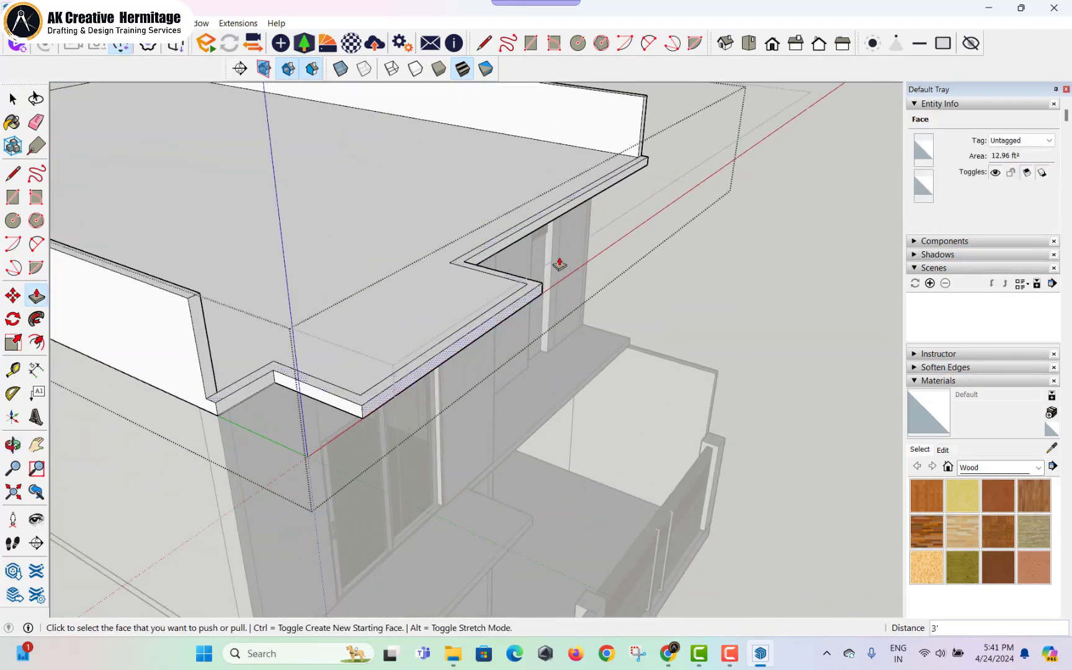
{"action": "left_click", "coordinate": [641, 152]}
{"action": "left_click", "coordinate": [646, 166]}
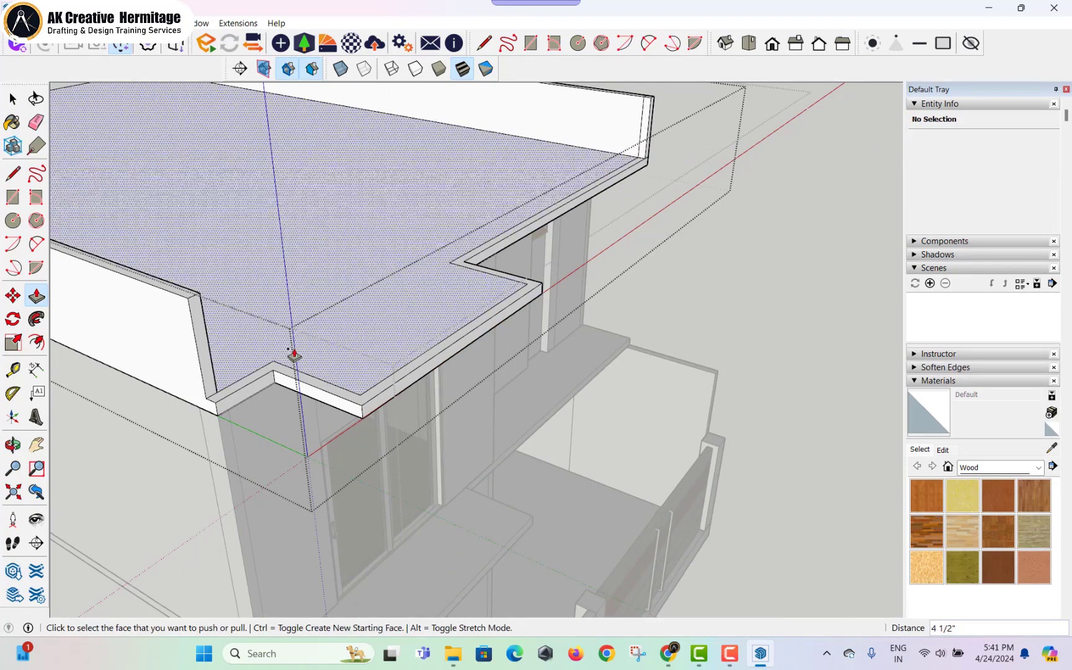
{"action": "left_click", "coordinate": [213, 391]}
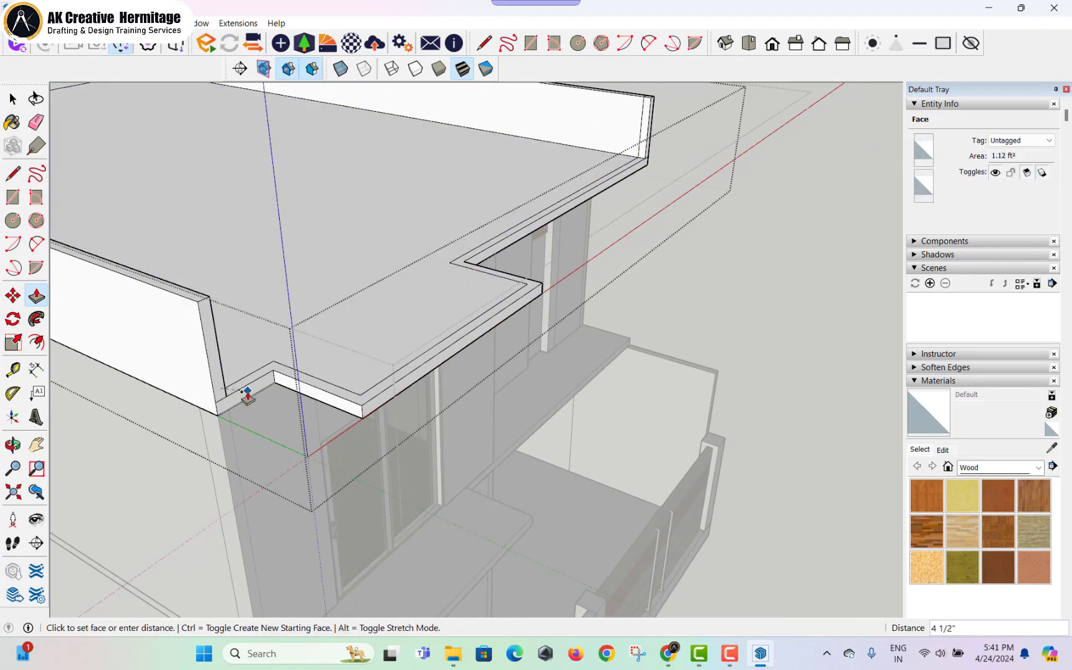
{"action": "scroll", "coordinate": [245, 389], "scroll_direction": "down", "scroll_amount": 10}
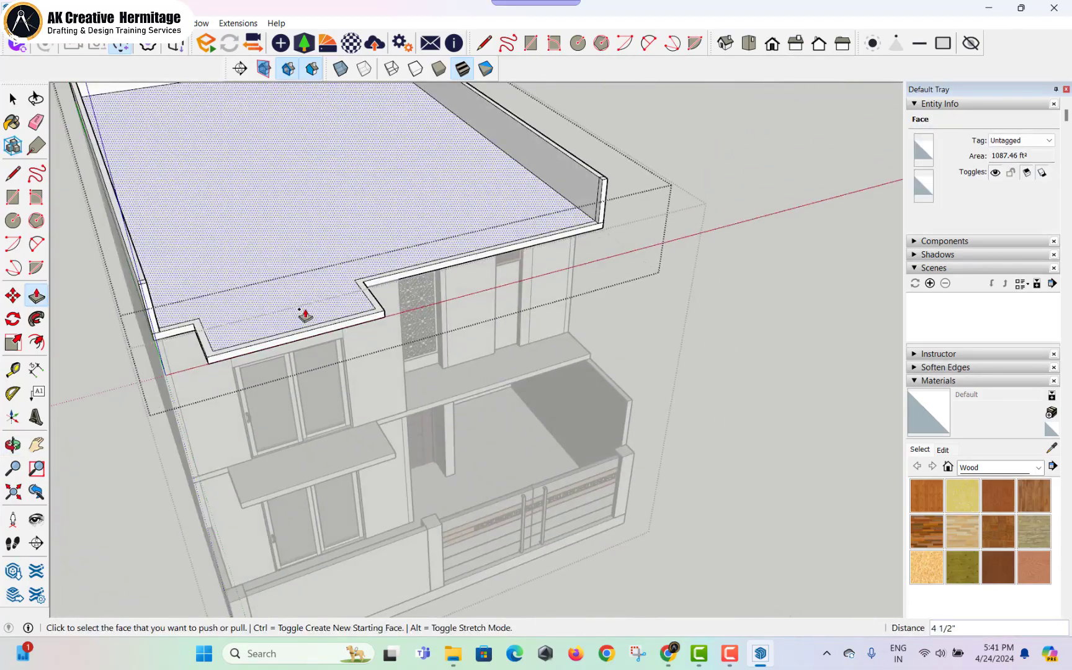
{"action": "key", "text": "space"}
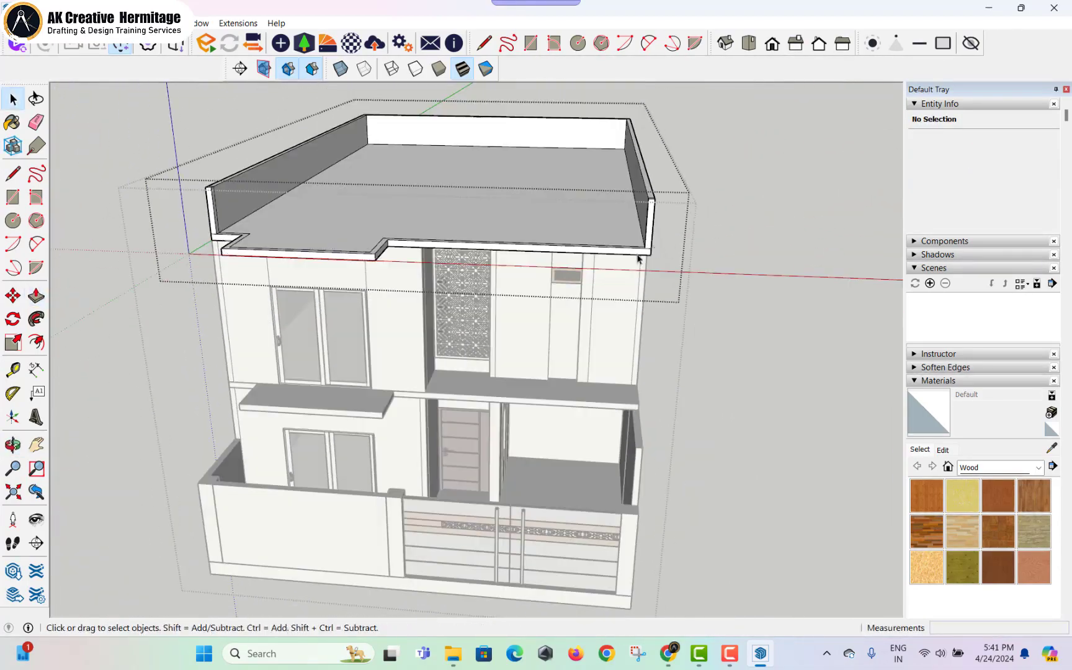
{"action": "scroll", "coordinate": [368, 191], "scroll_direction": "up", "scroll_amount": 10}
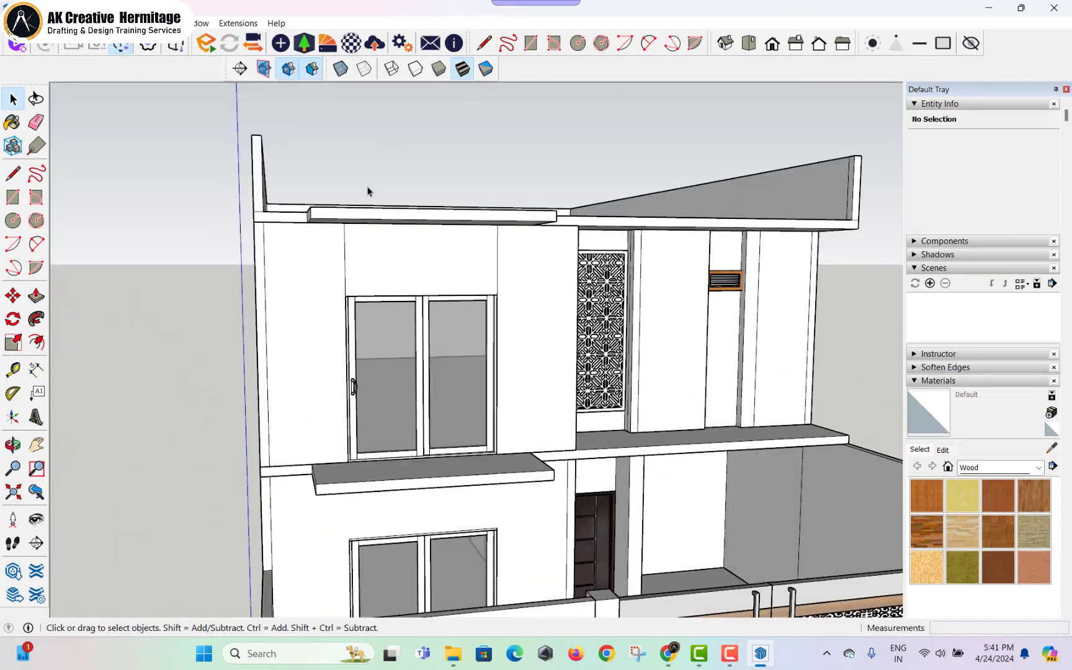
{"action": "scroll", "coordinate": [367, 191], "scroll_direction": "down", "scroll_amount": 5}
{"action": "middle_click_drag", "start_coordinate": [368, 192], "coordinate": [420, 286]}
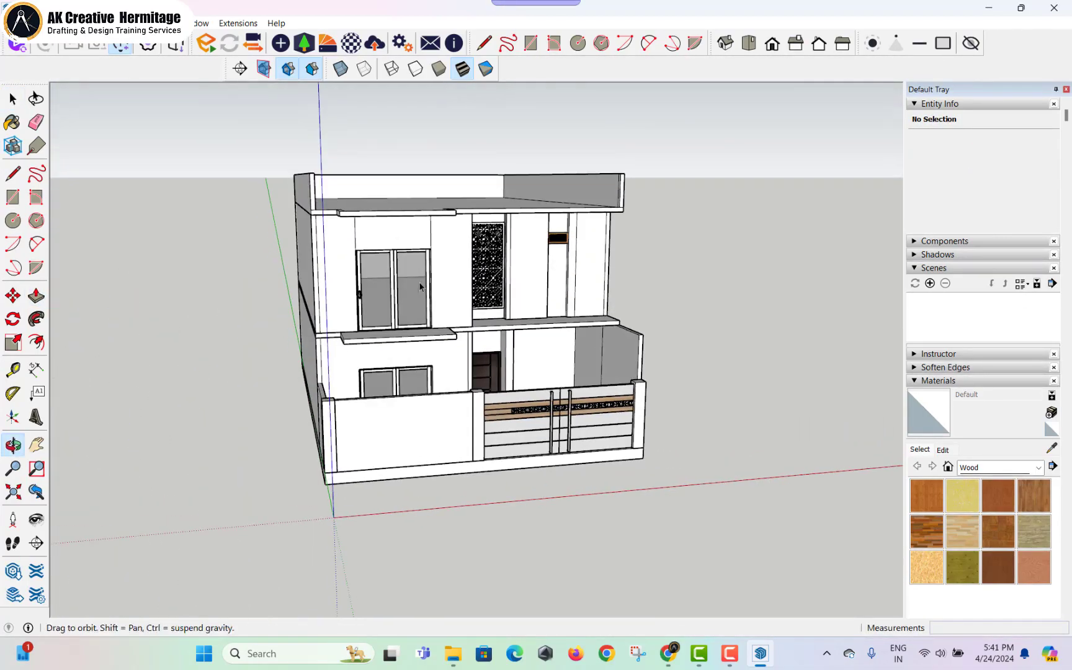
- Switch to 3D Warehouse in the browser and search the models for RAILING GLASS
{"action": "left_click", "coordinate": [669, 653]}
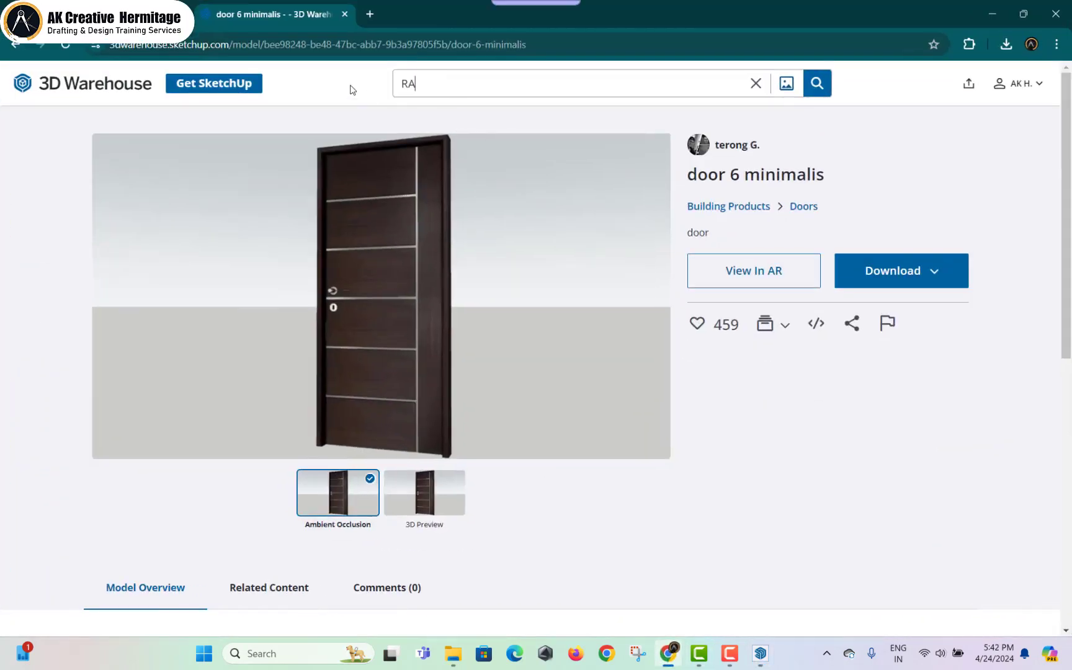
{"action": "type", "text": "RAILING GLASS"}
{"action": "key", "text": "Return"}
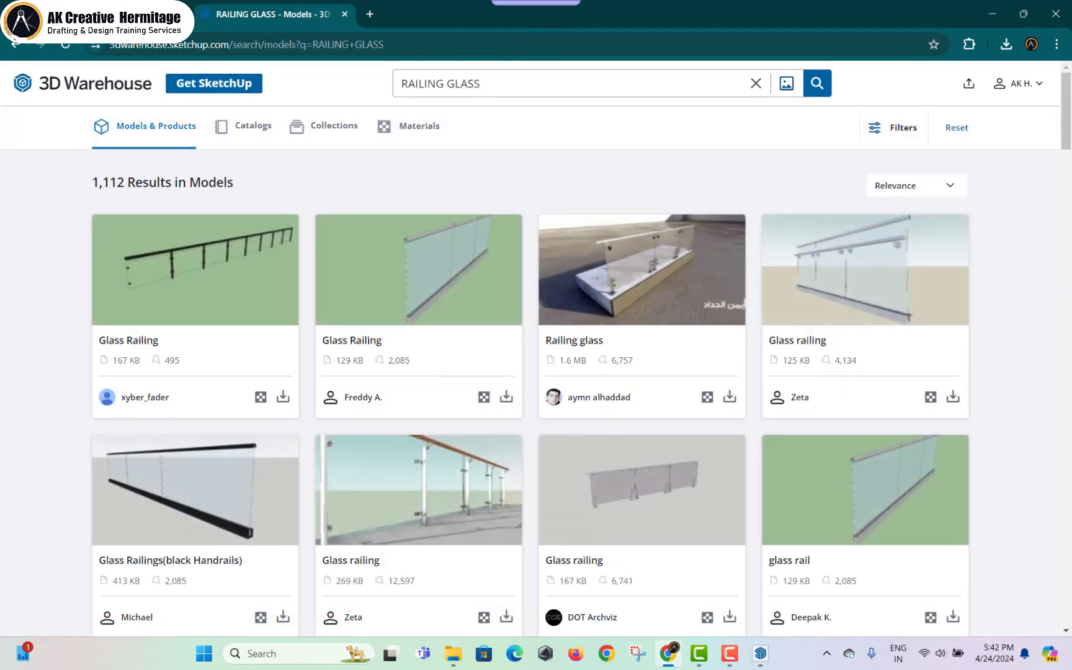
{"action": "scroll", "coordinate": [440, 425], "scroll_direction": "down", "scroll_amount": 5}
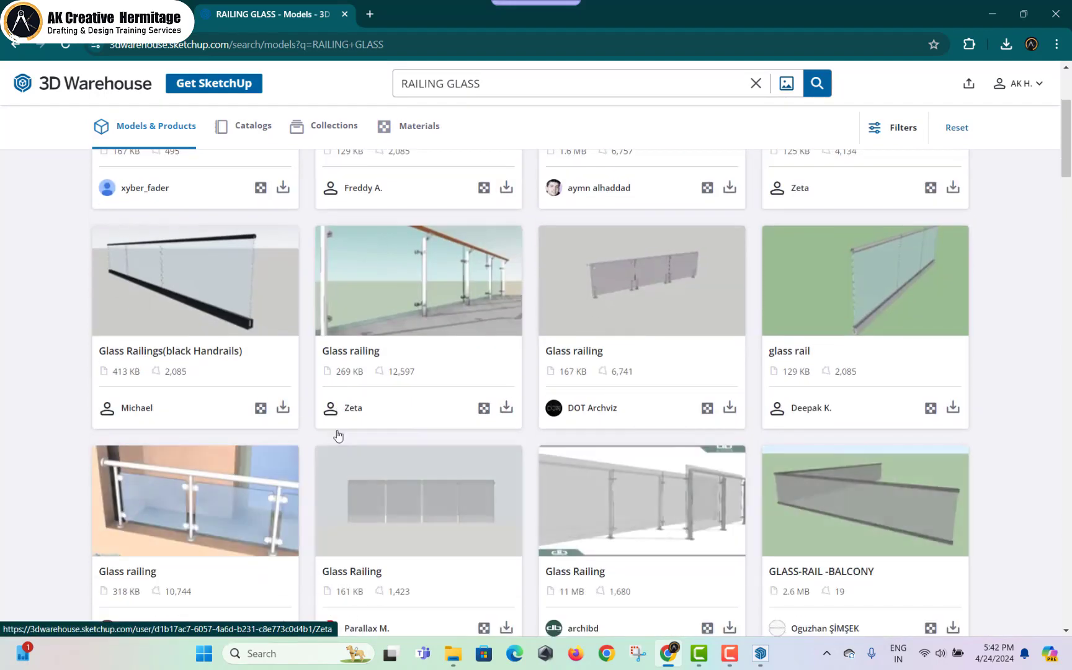
{"action": "scroll", "coordinate": [440, 425], "scroll_direction": "up", "scroll_amount": 2}
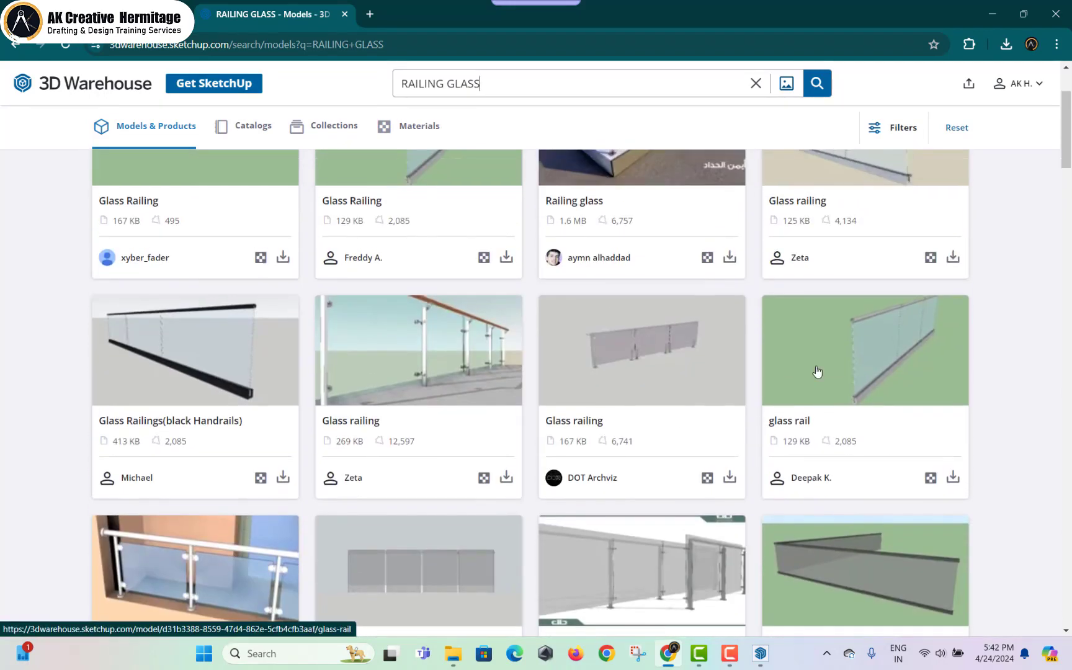
- Download the three-panel "glass rail" model and switch back to SketchUp
{"action": "left_click", "coordinate": [857, 389]}
{"action": "left_click", "coordinate": [838, 271]}
{"action": "left_click", "coordinate": [884, 307]}
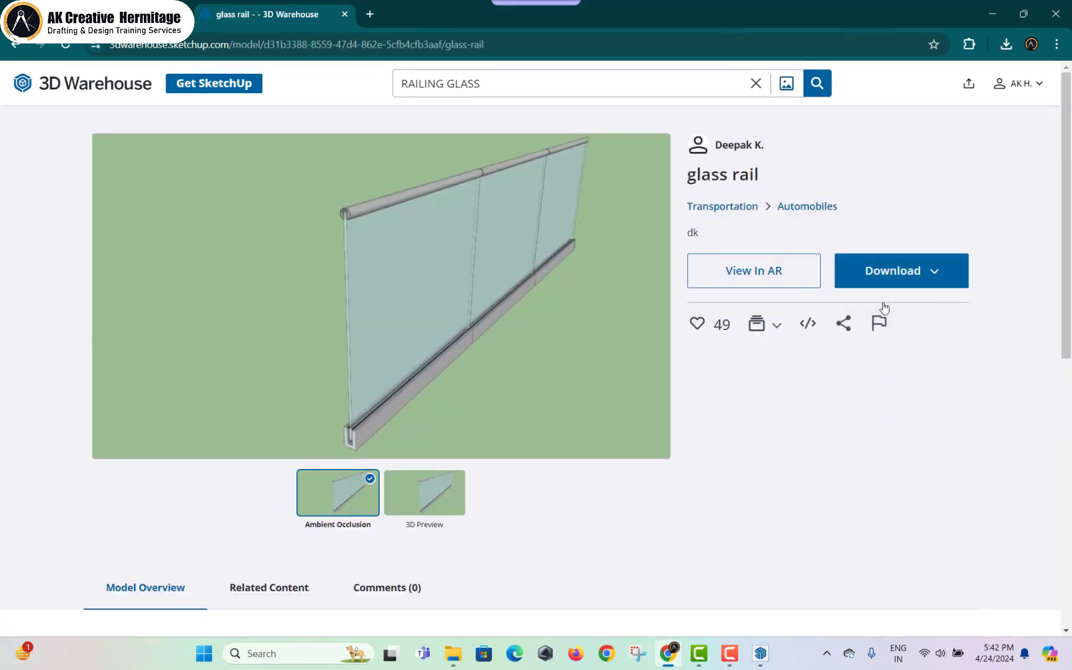
{"action": "left_click", "coordinate": [992, 13]}
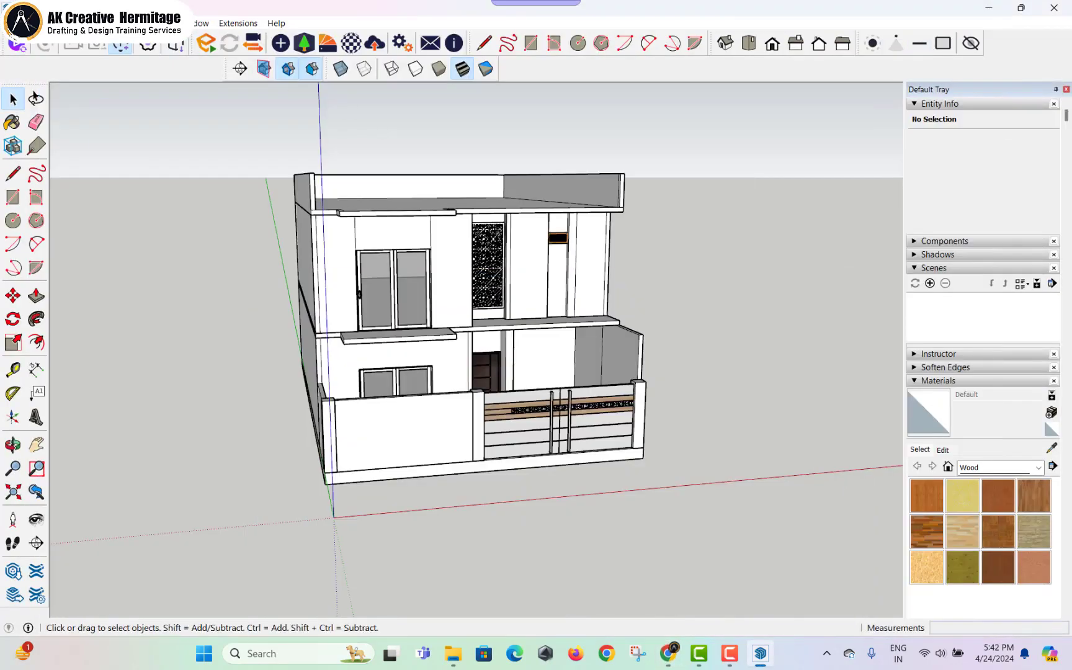
- Import the Wagner+Glass+Railing model and place it on open ground beside the house
{"action": "left_click", "coordinate": [10, 23]}
{"action": "left_click", "coordinate": [67, 254]}
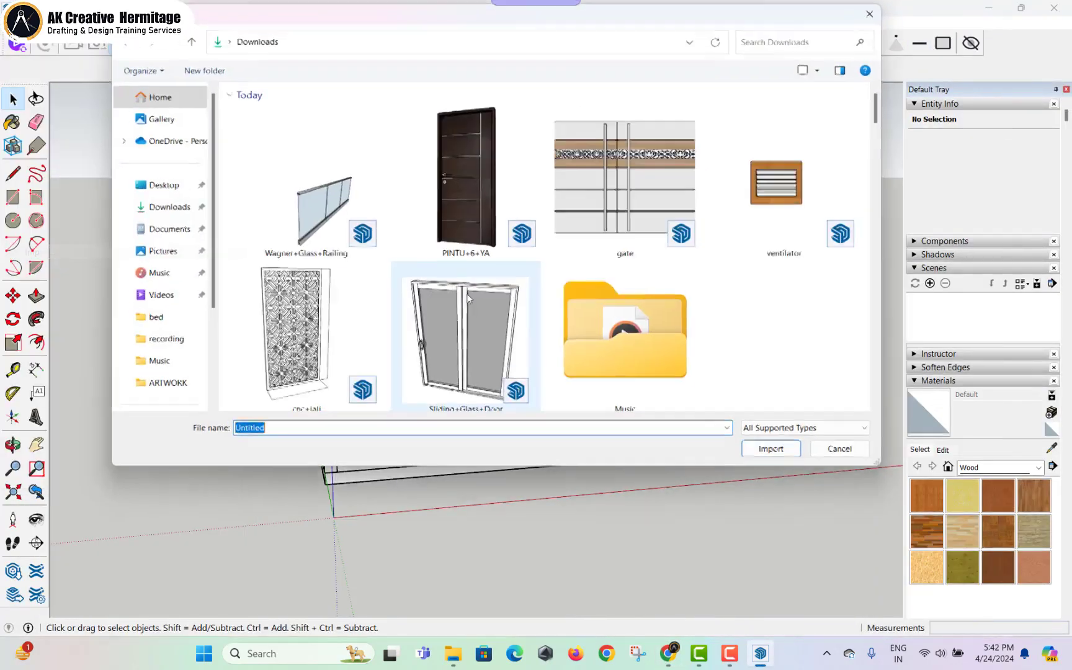
{"action": "double_click", "coordinate": [316, 246]}
{"action": "scroll", "coordinate": [316, 245], "scroll_direction": "up", "scroll_amount": 3}
{"action": "scroll", "coordinate": [410, 335], "scroll_direction": "down", "scroll_amount": 2}
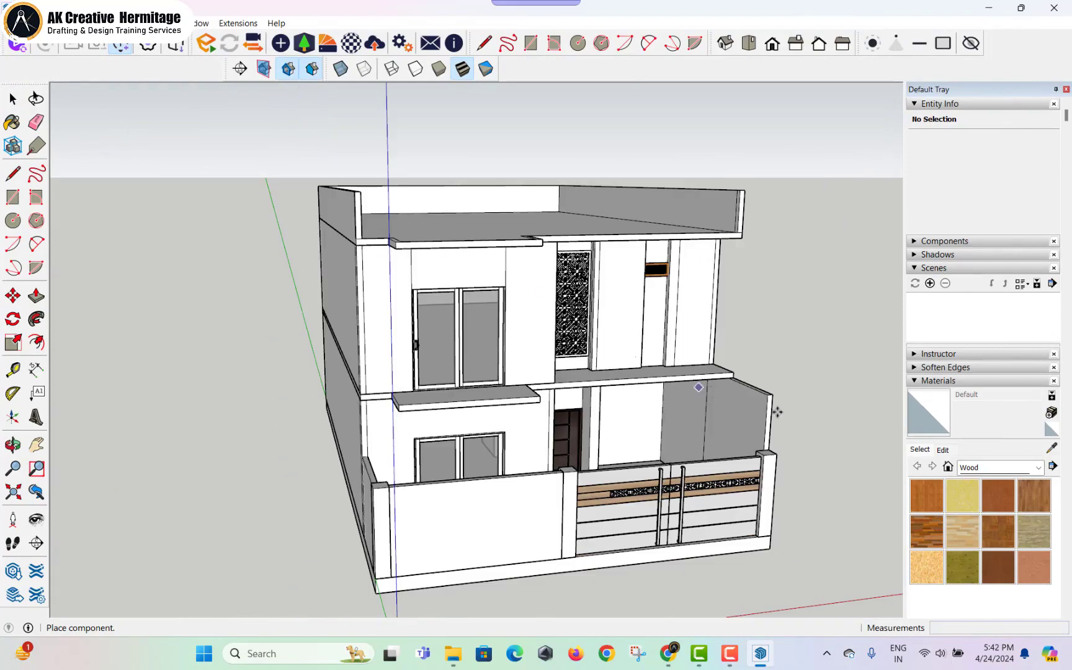
{"action": "middle_click_drag", "start_coordinate": [885, 476], "coordinate": [601, 440], "text": "shift"}
{"action": "left_click", "coordinate": [735, 484]}
{"action": "middle_click_drag", "start_coordinate": [618, 298], "coordinate": [642, 342]}
{"action": "scroll", "coordinate": [642, 343], "scroll_direction": "up", "scroll_amount": 4}
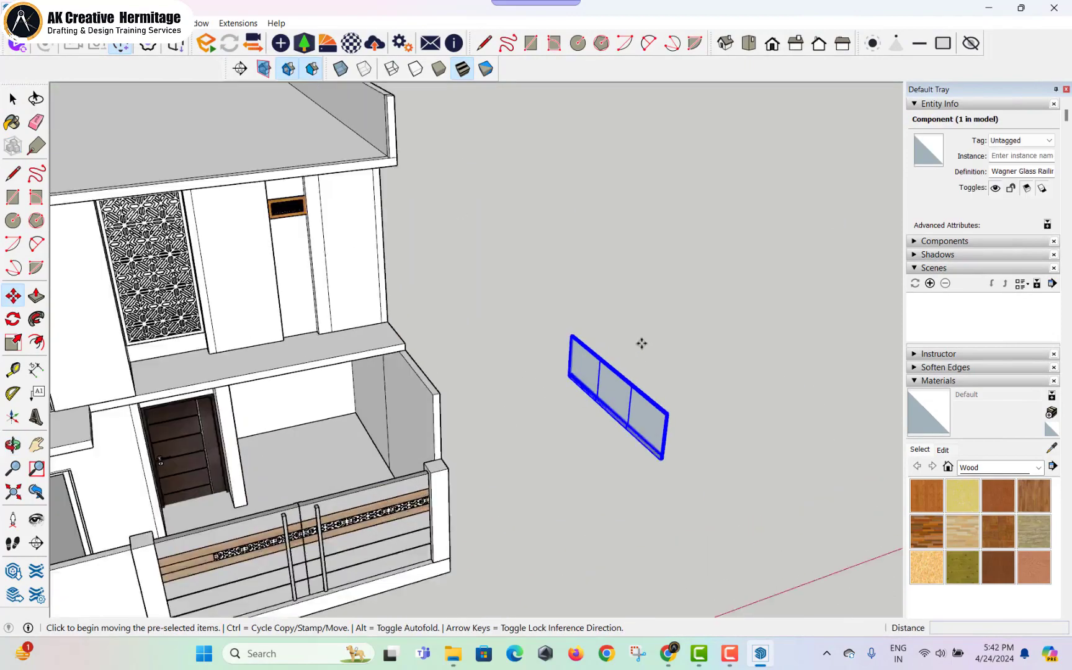
- Rotate the glass railing 90 degrees on the ground plane so it runs along the red axis
{"action": "left_click", "coordinate": [14, 320]}
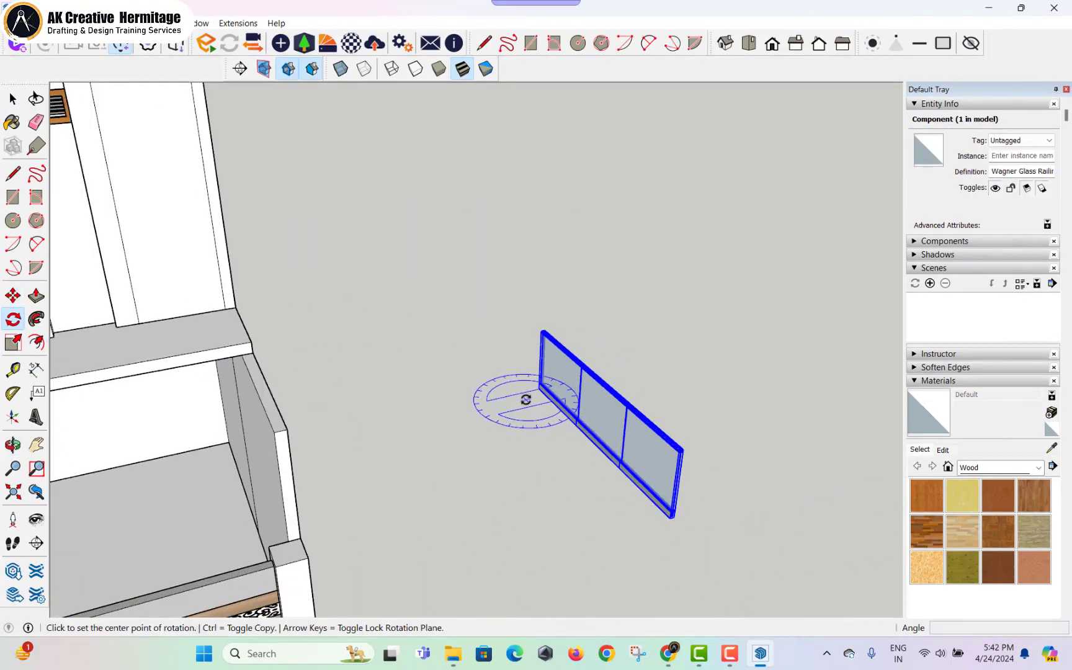
{"action": "left_click", "coordinate": [548, 435]}
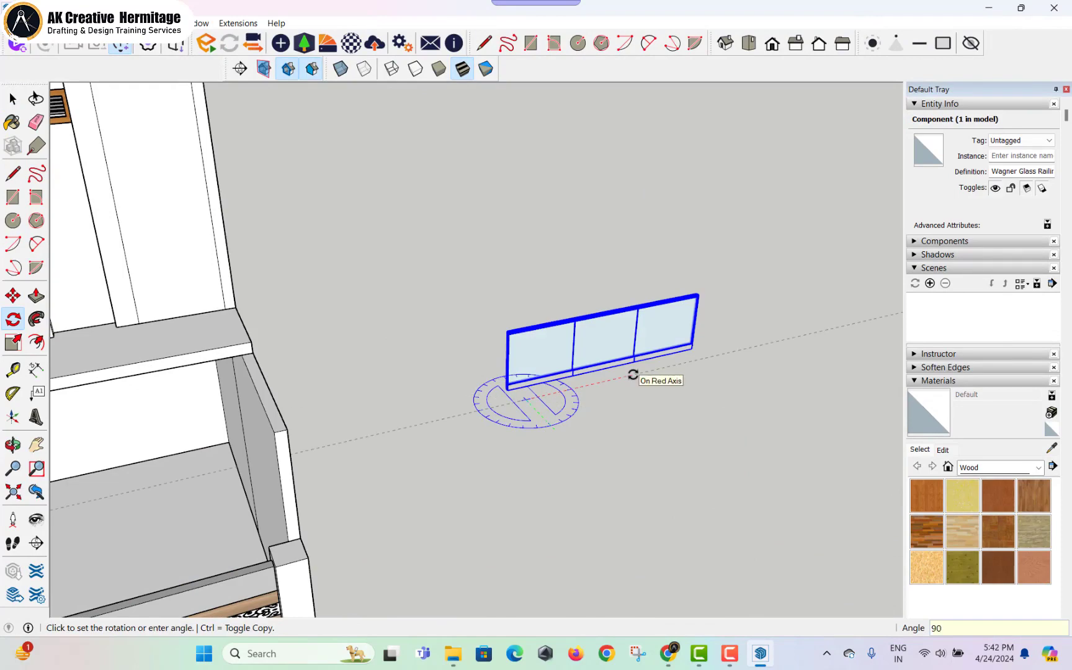
{"action": "left_click", "coordinate": [633, 375]}
{"action": "key", "text": "space"}
- Move the glass railing by its lower end corner onto the left front corner of the projecting roof slab
{"action": "key", "text": "m"}
{"action": "left_click", "coordinate": [508, 390]}
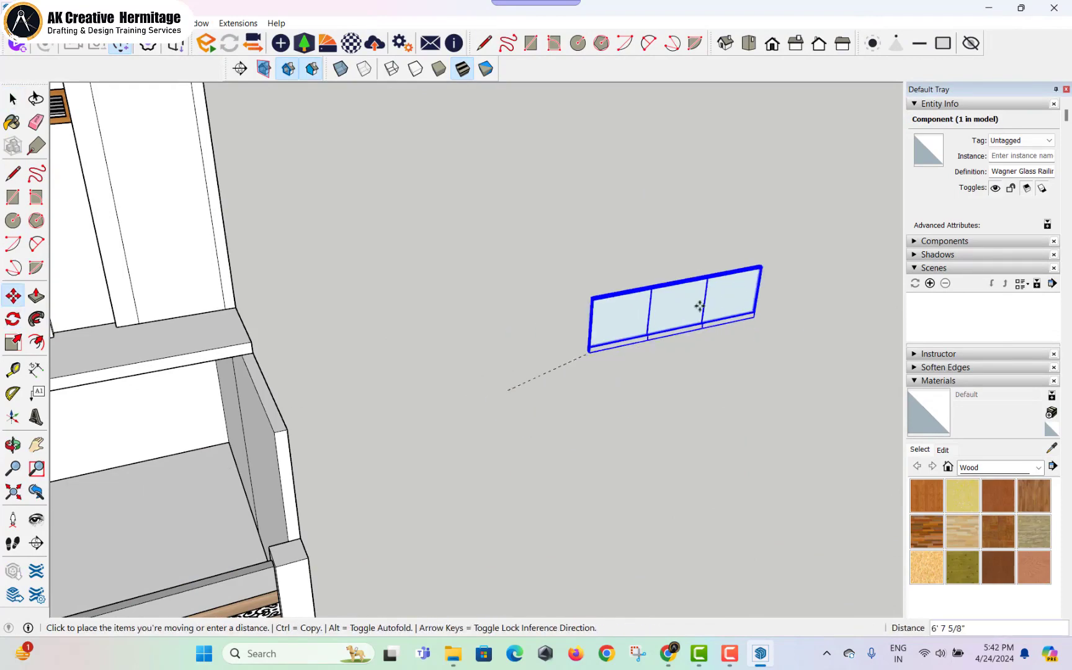
{"action": "scroll", "coordinate": [700, 306], "scroll_direction": "down", "scroll_amount": 5}
{"action": "scroll", "coordinate": [335, 248], "scroll_direction": "up", "scroll_amount": 6}
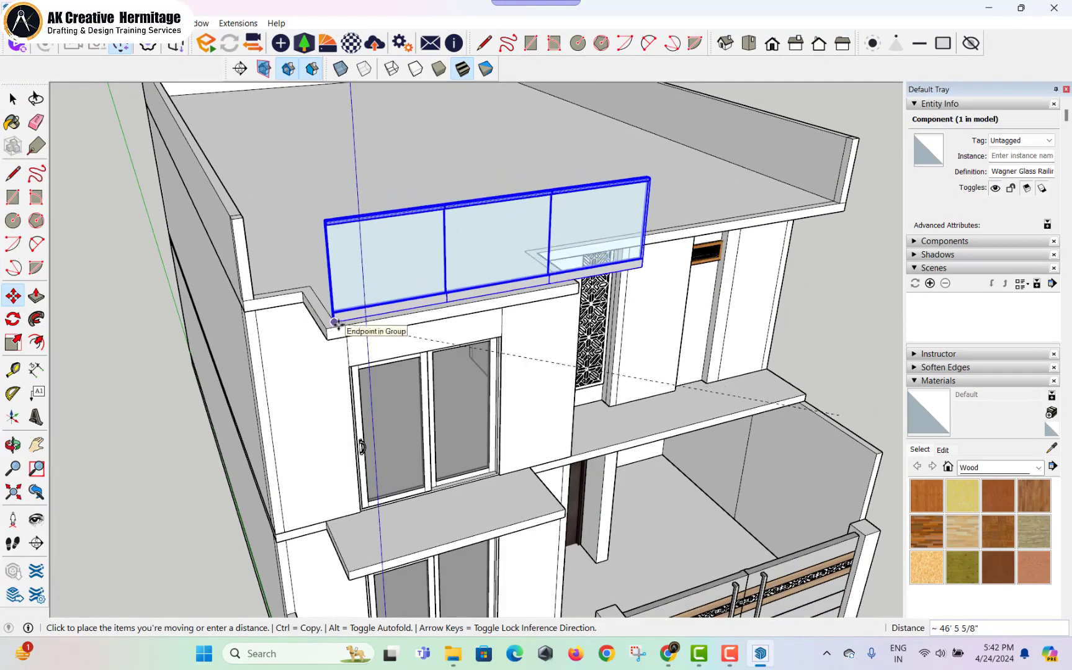
{"action": "left_click", "coordinate": [334, 322]}
- Scale the glass railing uniformly down to the width of the projecting roof slab
{"action": "key", "text": "s"}
{"action": "scroll", "coordinate": [610, 241], "scroll_direction": "up", "scroll_amount": 3}
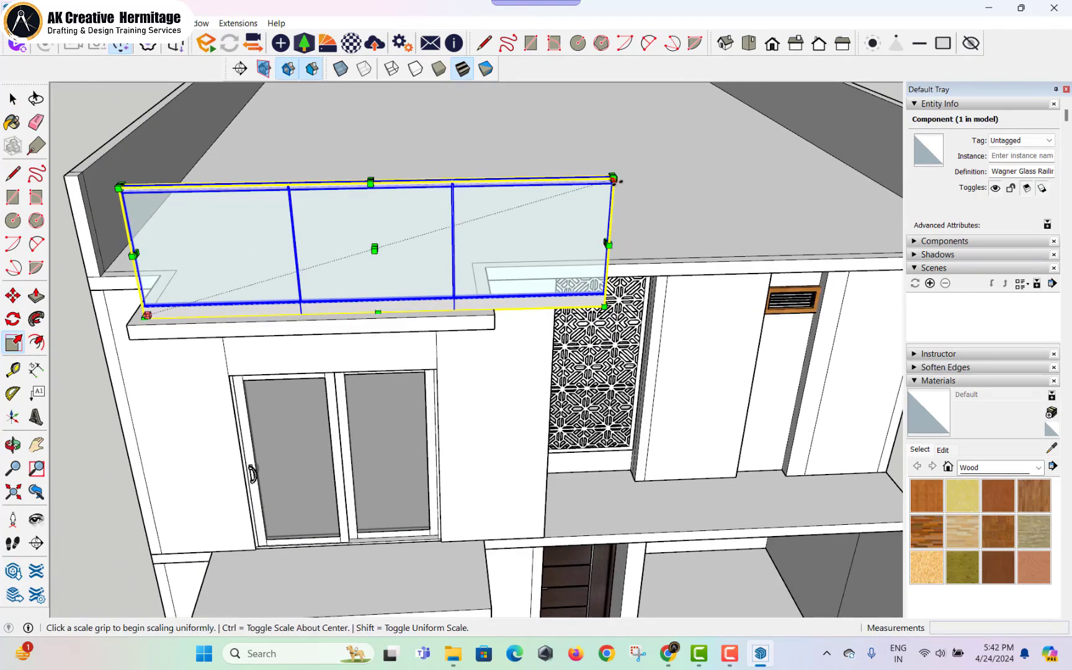
{"action": "left_click", "coordinate": [613, 179]}
{"action": "left_click", "coordinate": [486, 236]}
{"action": "middle_click_drag", "start_coordinate": [486, 236], "coordinate": [395, 168]}
{"action": "key", "text": "space"}
- Scale the glass railing vertically so its top matches the height of the side parapet wall
{"action": "left_click", "coordinate": [184, 210]}
{"action": "middle_click_drag", "start_coordinate": [205, 208], "coordinate": [261, 95]}
{"action": "left_click", "coordinate": [361, 172]}
{"action": "middle_click_drag", "start_coordinate": [361, 172], "coordinate": [342, 261]}
{"action": "key", "text": "s"}
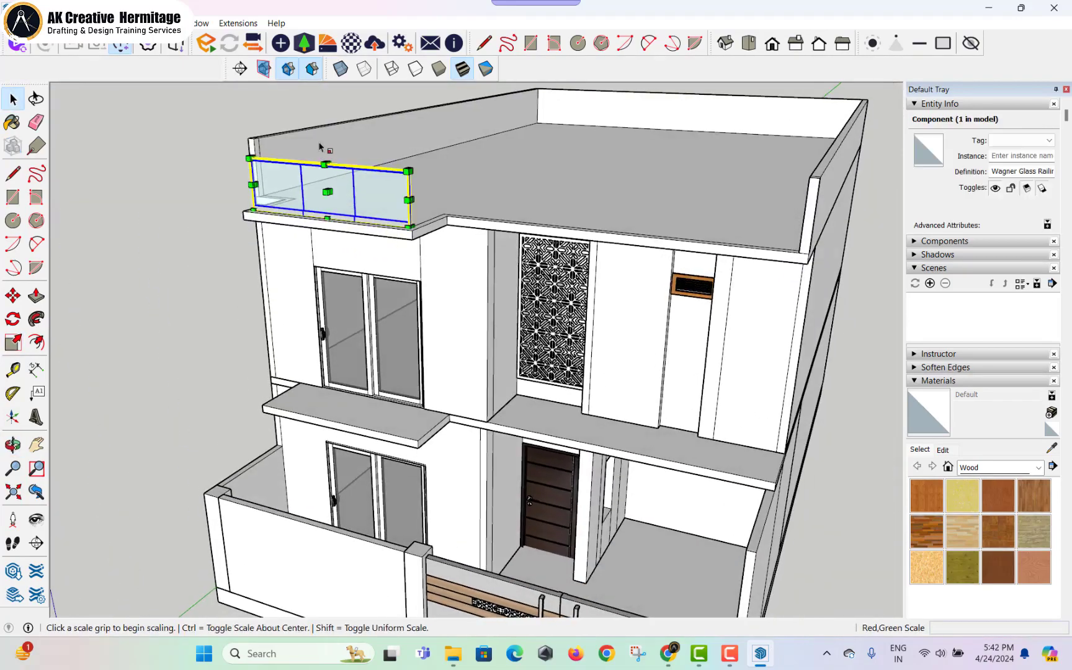
{"action": "scroll", "coordinate": [320, 147], "scroll_direction": "up", "scroll_amount": 2}
{"action": "scroll", "coordinate": [343, 179], "scroll_direction": "up", "scroll_amount": 2}
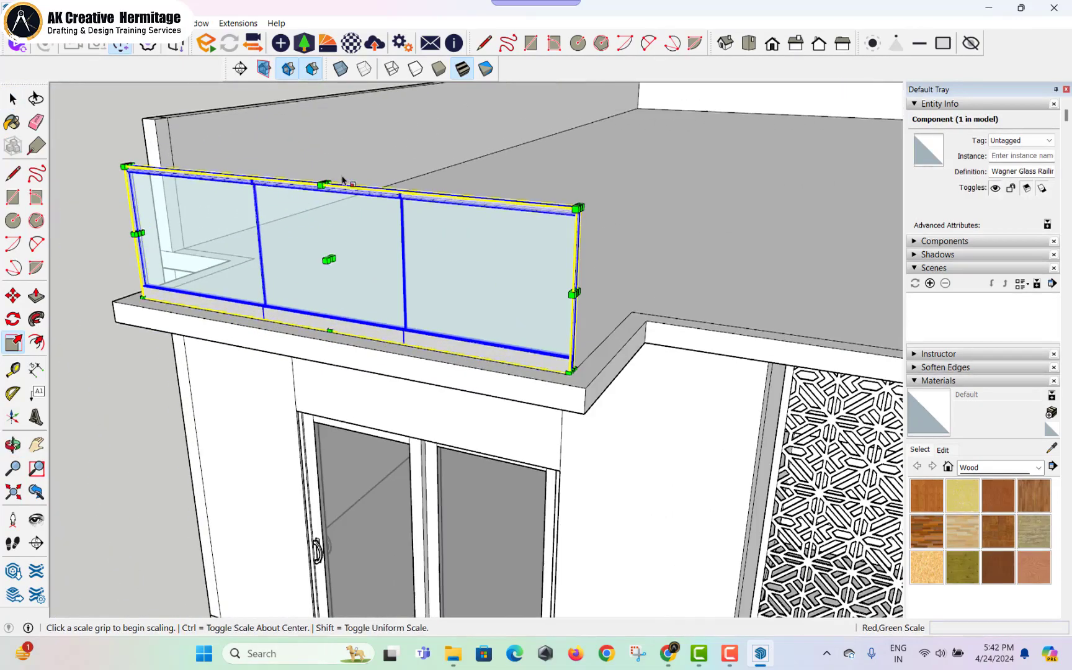
{"action": "left_click", "coordinate": [330, 186]}
{"action": "middle_click_drag", "start_coordinate": [165, 115], "coordinate": [493, 225]}
{"action": "scroll", "coordinate": [495, 225], "scroll_direction": "down", "scroll_amount": 4}
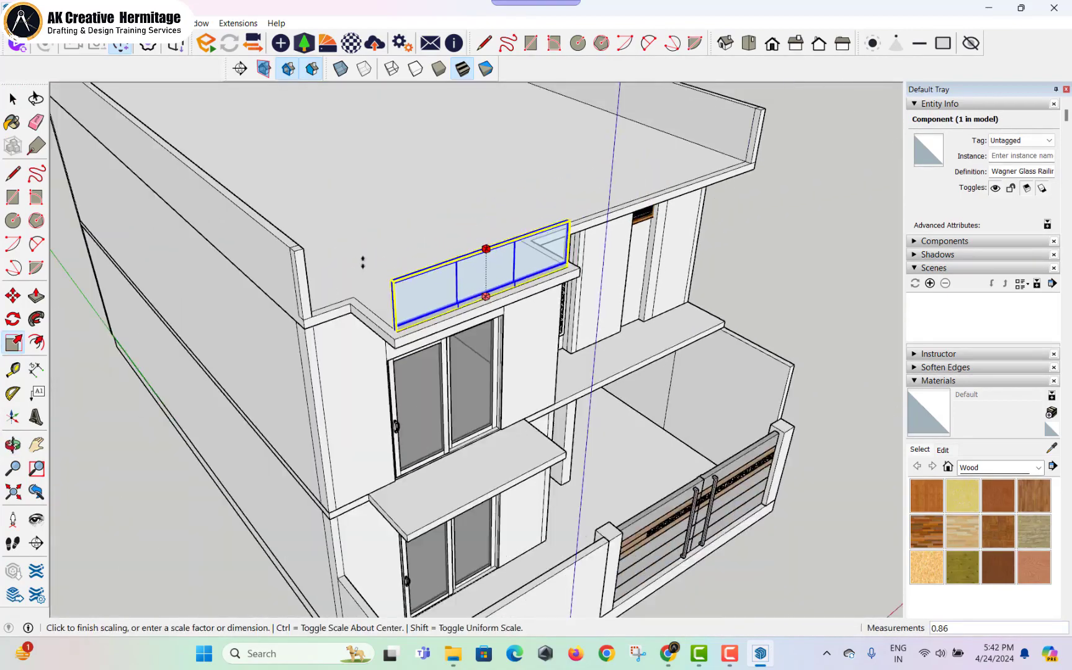
{"action": "left_click", "coordinate": [281, 230]}
{"action": "key", "text": "space"}
- Copy the glass railing to the recessed front roof edge, its lower right corner against the right parapet wall
{"action": "middle_click_drag", "start_coordinate": [608, 285], "coordinate": [458, 259]}
{"action": "key", "text": "m"}
{"action": "left_click", "coordinate": [451, 260]}
{"action": "key", "text": "ctrl"}
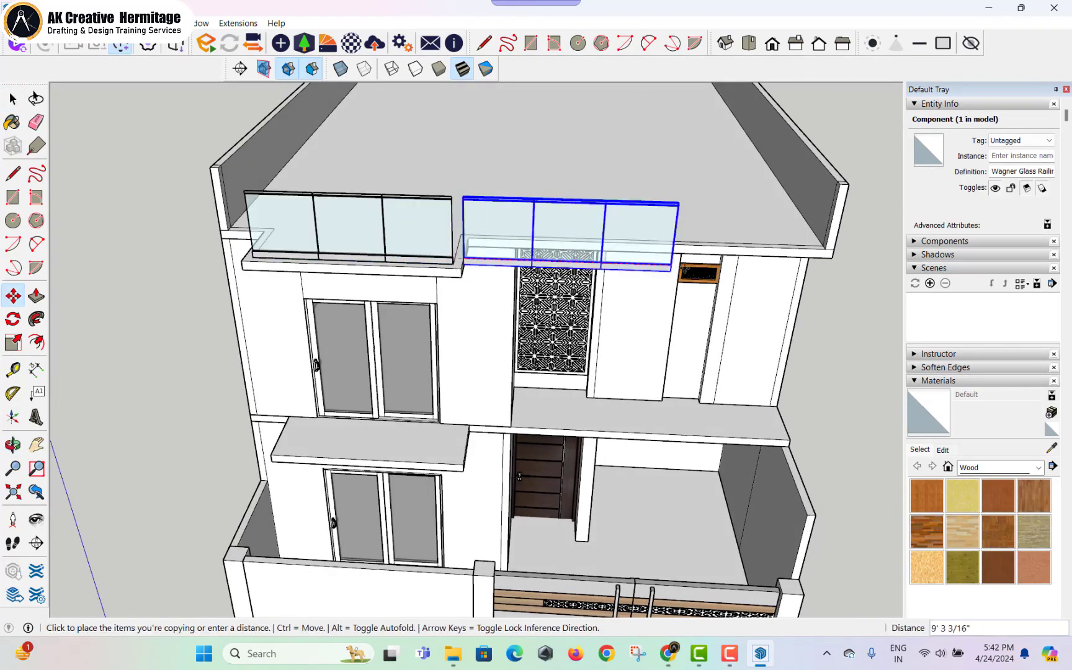
{"action": "scroll", "coordinate": [658, 258], "scroll_direction": "up", "scroll_amount": 5}
{"action": "left_click", "coordinate": [652, 264]}
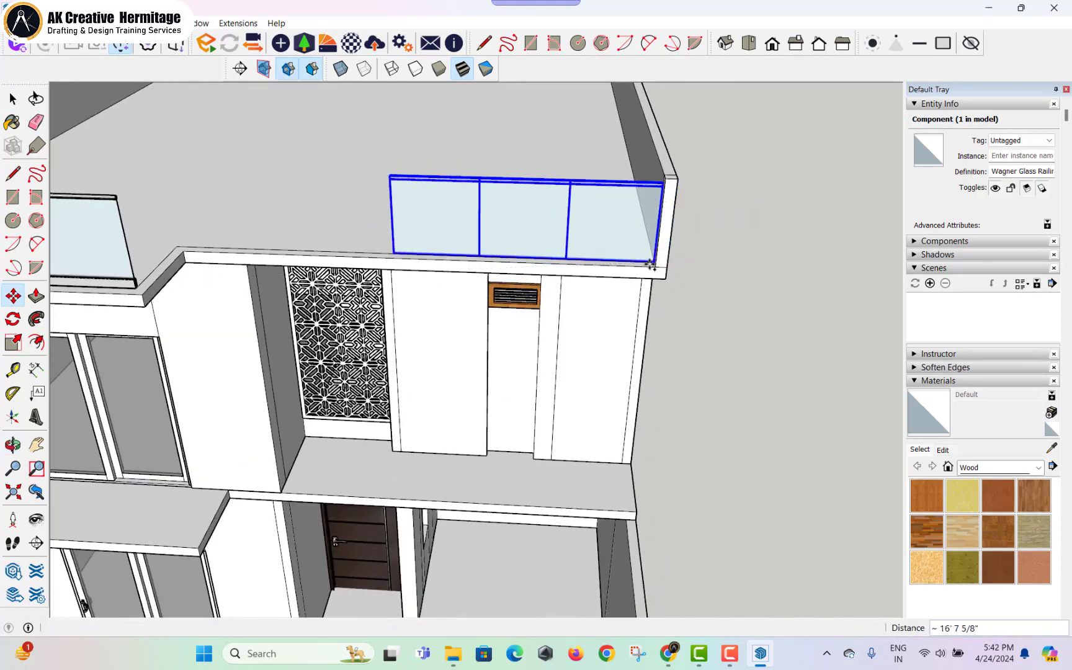
- Copy the railing at the right parapet wall leftward so both sit end to end, and clear the selection
{"action": "left_click", "coordinate": [651, 267]}
{"action": "key", "text": "ctrl"}
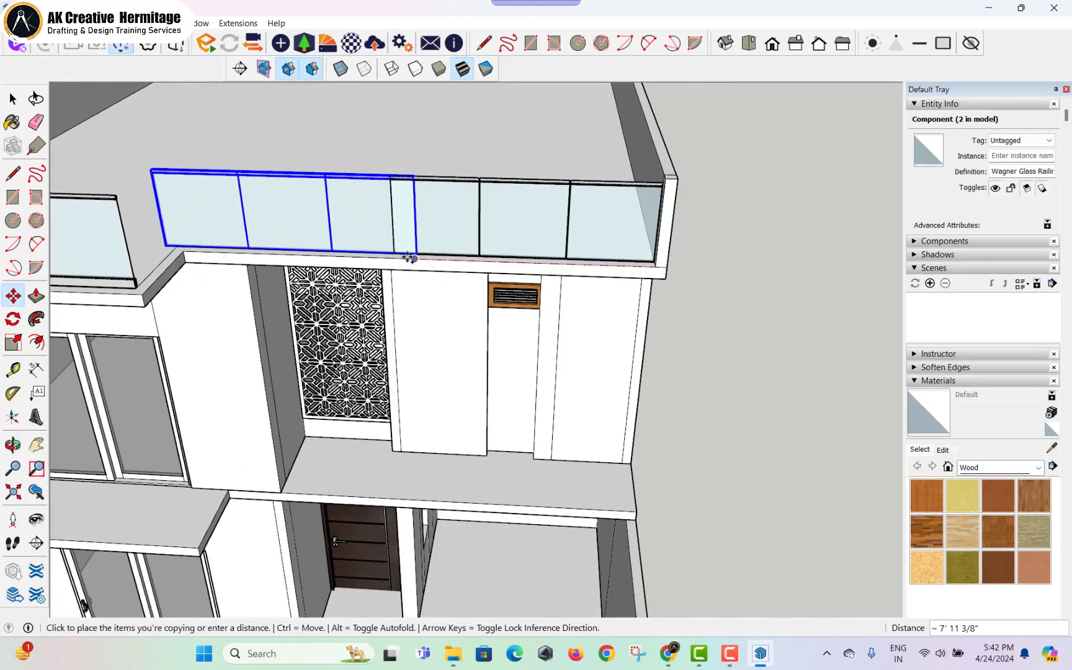
{"action": "scroll", "coordinate": [559, 211], "scroll_direction": "down", "scroll_amount": 2}
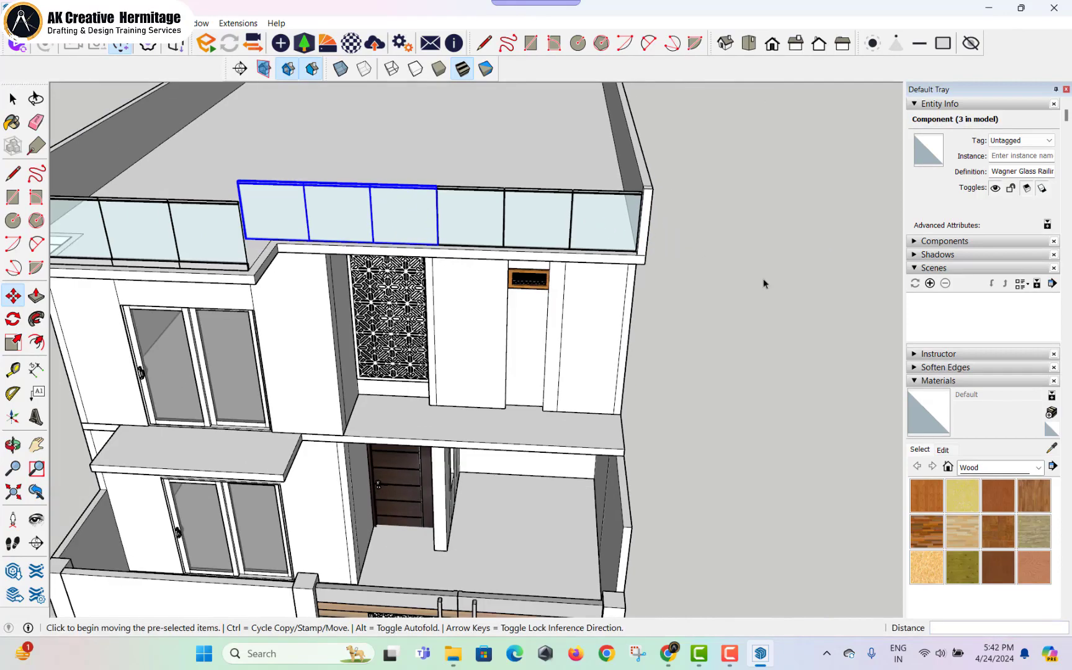
{"action": "key", "text": "space"}
{"action": "key", "text": "Escape"}
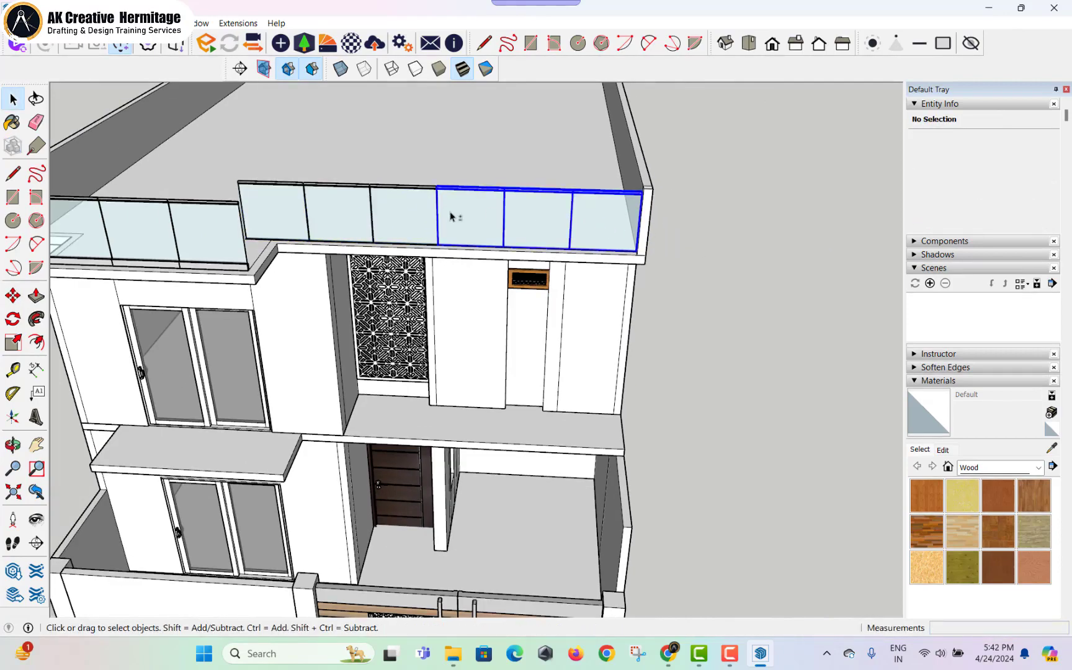
- Select both railings along the recessed roof edge and scale them lengthwise so their left end meets the slab's inner corner
{"action": "left_click", "coordinate": [451, 217]}
{"action": "left_click", "coordinate": [402, 216], "text": "shift"}
{"action": "key", "text": "s"}
{"action": "scroll", "coordinate": [257, 340], "scroll_direction": "up", "scroll_amount": 5}
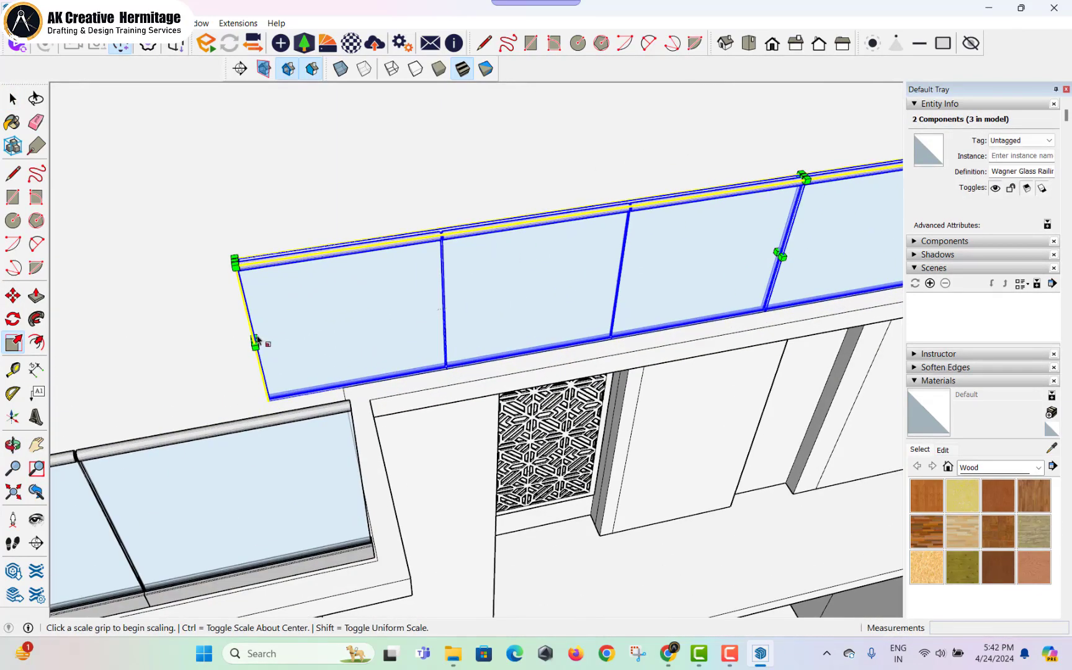
{"action": "left_click", "coordinate": [253, 341]}
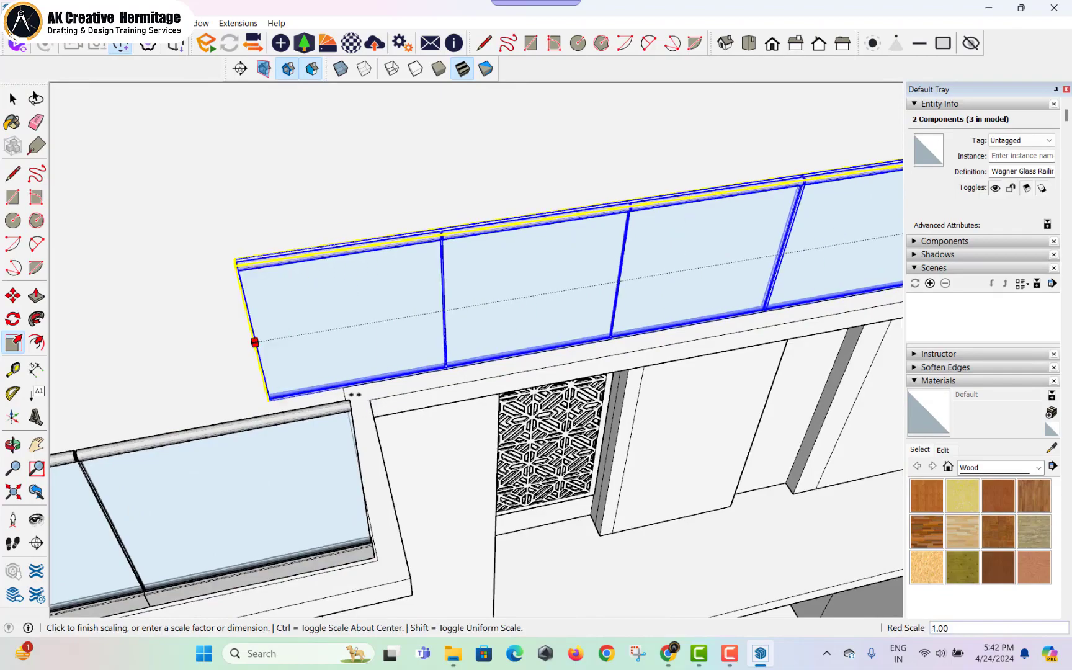
{"action": "left_click", "coordinate": [351, 391]}
{"action": "scroll", "coordinate": [347, 347], "scroll_direction": "down", "scroll_amount": 5}
{"action": "key", "text": "space"}
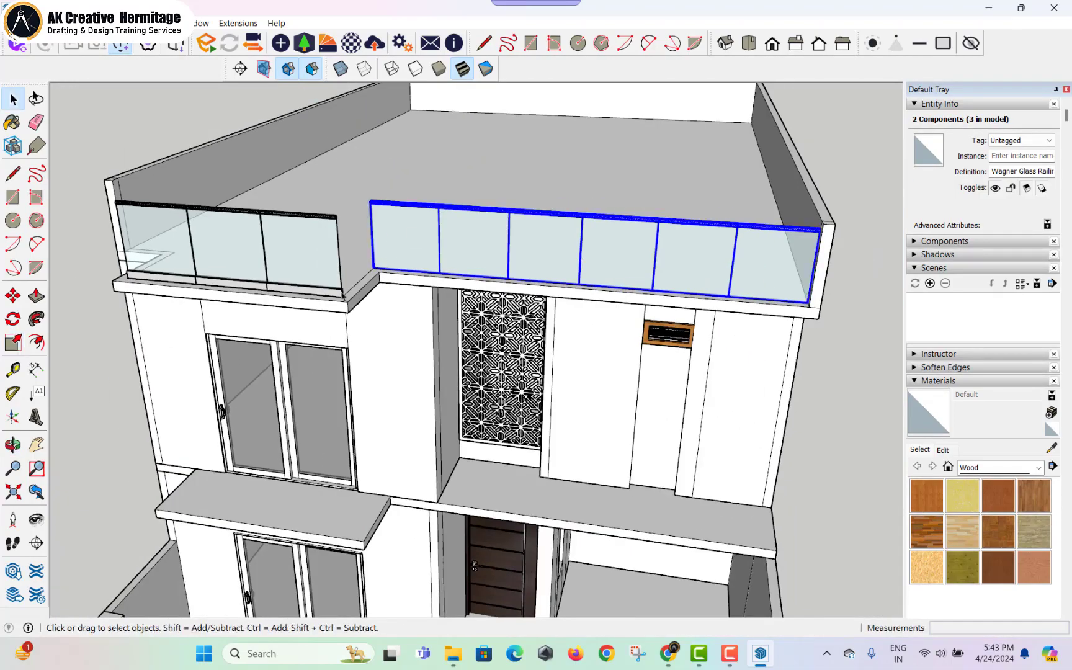
- Copy the glass railing from the projecting roof slab to the empty space beside the house
{"action": "middle_click_drag", "start_coordinate": [343, 297], "coordinate": [470, 254]}
{"action": "scroll", "coordinate": [470, 255], "scroll_direction": "up", "scroll_amount": 2}
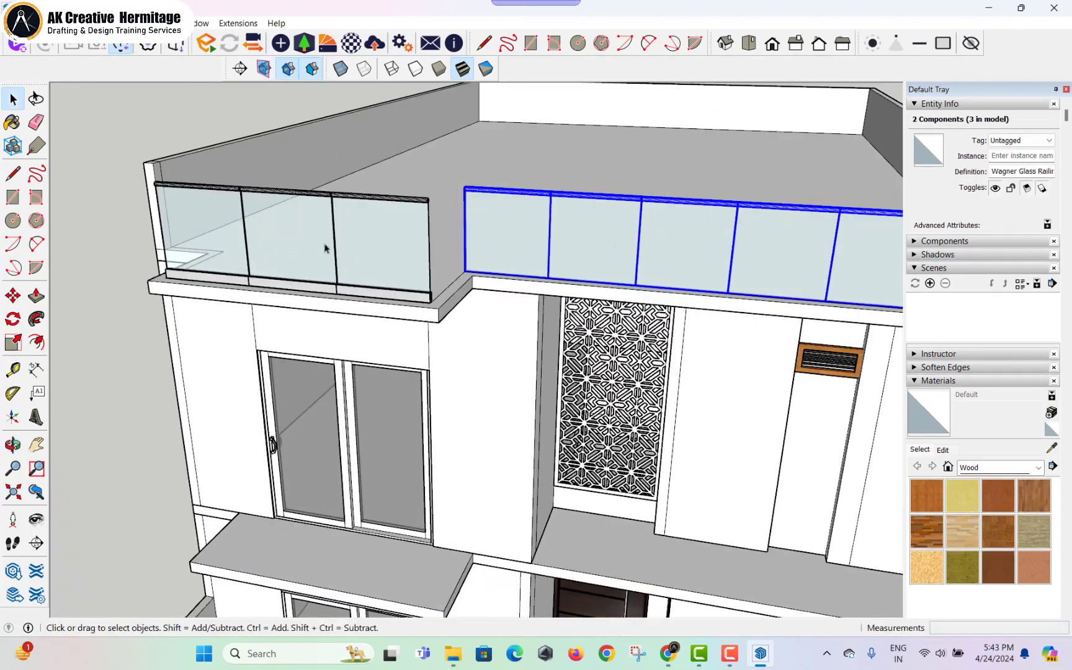
{"action": "middle_click_drag", "start_coordinate": [326, 249], "coordinate": [354, 299]}
{"action": "left_click", "coordinate": [398, 313]}
{"action": "key", "text": "m"}
{"action": "left_click", "coordinate": [435, 347]}
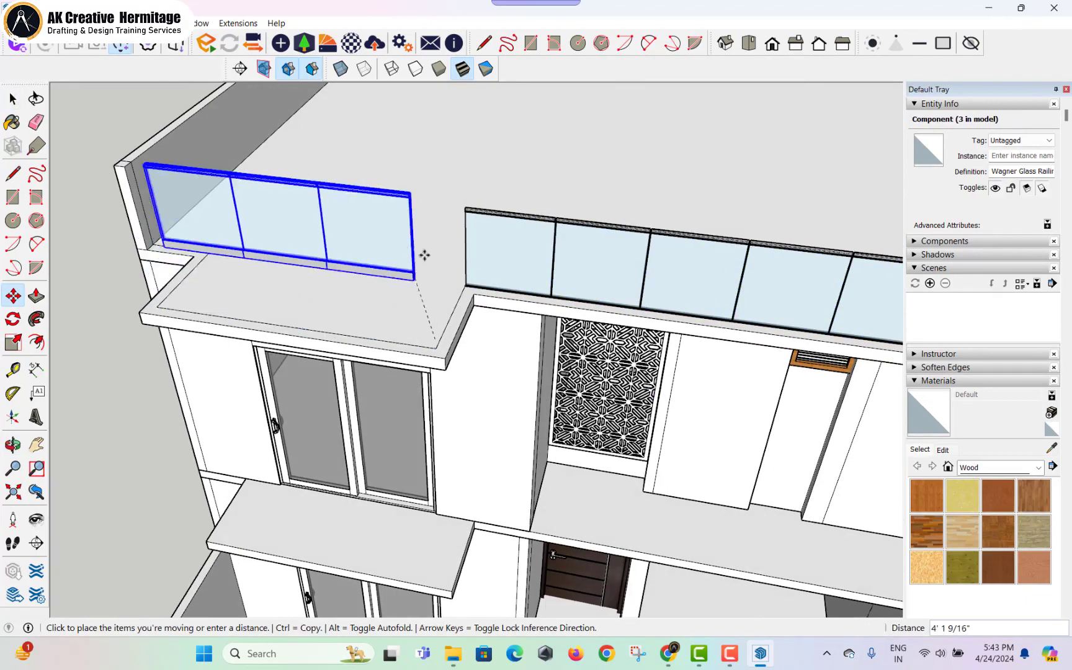
{"action": "key", "text": "ctrl"}
{"action": "scroll", "coordinate": [427, 257], "scroll_direction": "down", "scroll_amount": 3}
{"action": "middle_click_drag", "start_coordinate": [672, 283], "coordinate": [540, 296]}
{"action": "scroll", "coordinate": [633, 299], "scroll_direction": "down", "scroll_amount": 2}
{"action": "left_click", "coordinate": [761, 358]}
{"action": "key", "text": "space"}
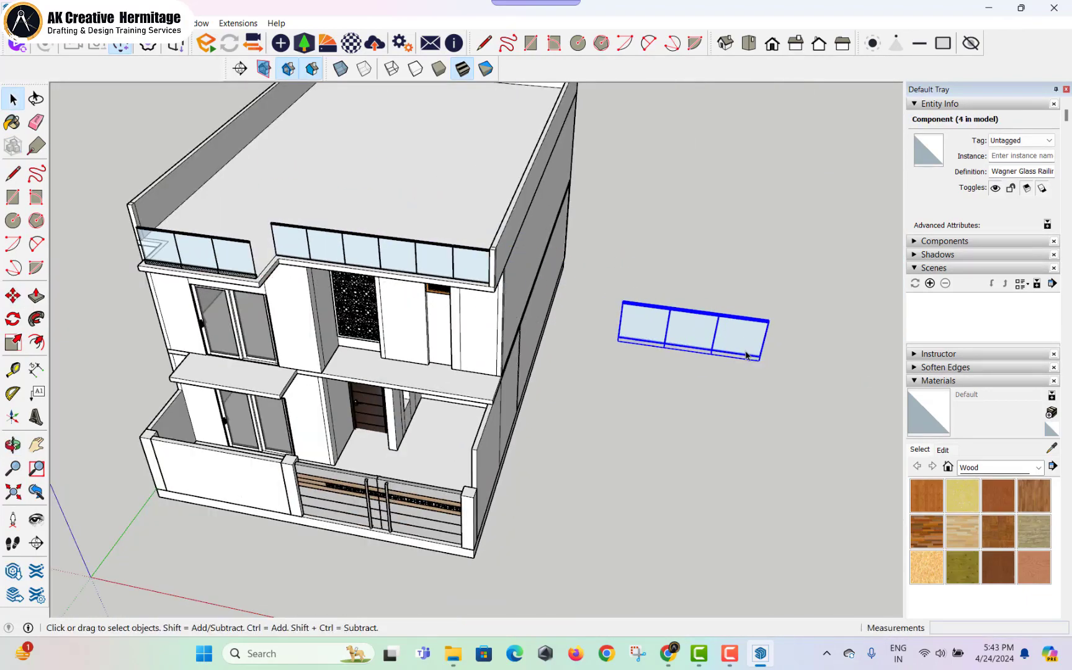
- Move the copied railing onto the front edge of the first-floor balcony slab, its lower right corner at the slab's front right corner
{"action": "middle_click_drag", "start_coordinate": [747, 355], "coordinate": [694, 296]}
{"action": "scroll", "coordinate": [628, 300], "scroll_direction": "up", "scroll_amount": 2}
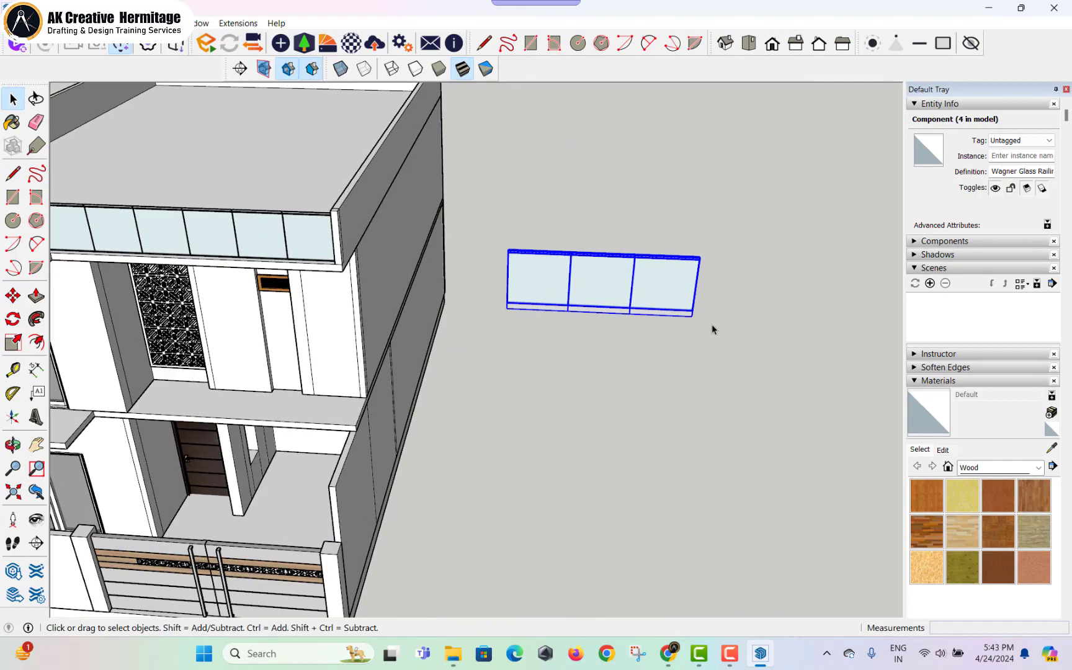
{"action": "key", "text": "m"}
{"action": "left_click", "coordinate": [692, 316]}
{"action": "middle_click_drag", "start_coordinate": [491, 365], "coordinate": [1022, 237]}
{"action": "scroll", "coordinate": [659, 314], "scroll_direction": "up", "scroll_amount": 2}
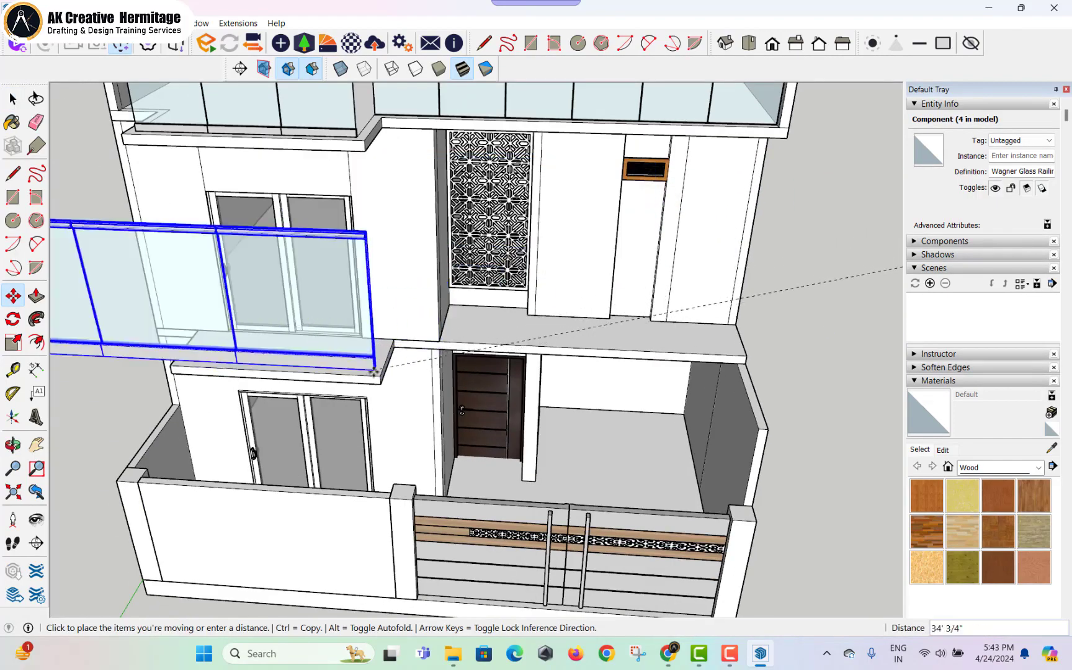
{"action": "middle_click_drag", "start_coordinate": [386, 374], "coordinate": [276, 146]}
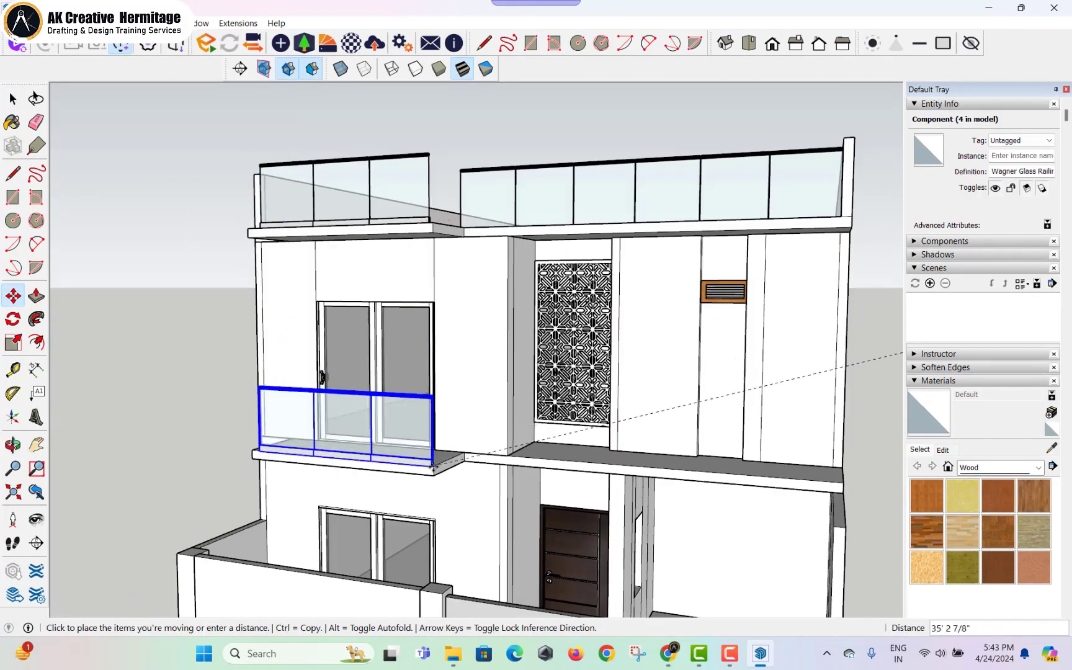
{"action": "middle_click_drag", "start_coordinate": [433, 465], "coordinate": [555, 469]}
{"action": "scroll", "coordinate": [555, 469], "scroll_direction": "up", "scroll_amount": 3}
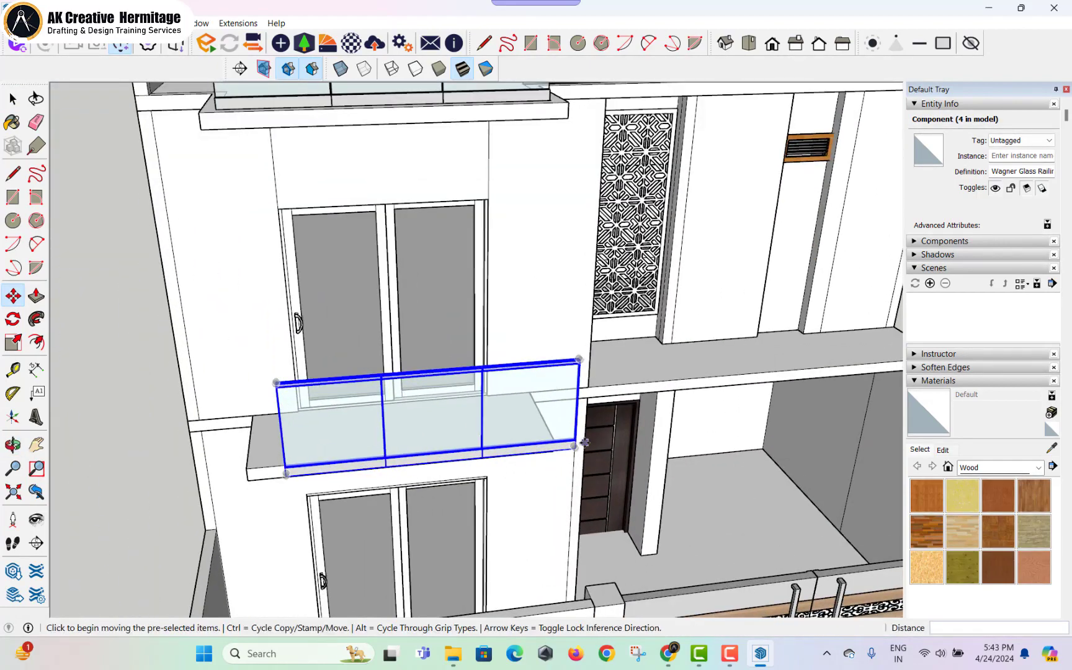
{"action": "left_click", "coordinate": [545, 436]}
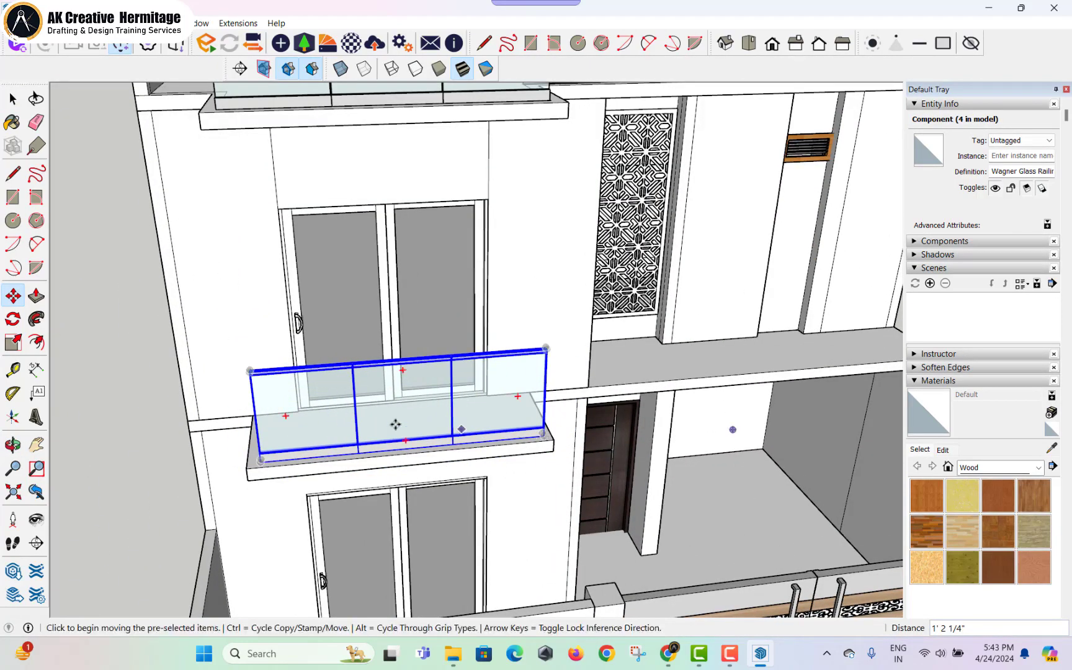
- Scale the balcony railing lengthwise by 1.05 so it reaches the left end of the balcony slab
{"action": "middle_click_drag", "start_coordinate": [279, 428], "coordinate": [424, 407]}
{"action": "scroll", "coordinate": [424, 407], "scroll_direction": "up", "scroll_amount": 2}
{"action": "key", "text": "s"}
{"action": "left_click", "coordinate": [440, 398]}
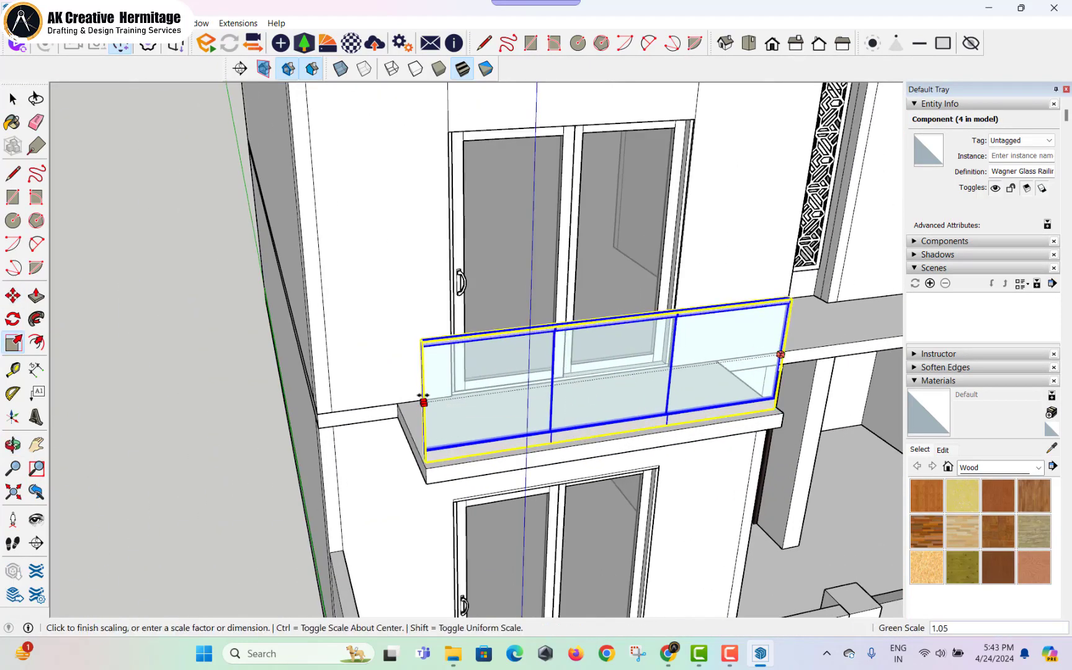
{"action": "left_click", "coordinate": [422, 400]}
{"action": "key", "text": "space"}
- Open the house group and draw a 4 1/2" line separating the left return from the front strip of the projecting roof edge
{"action": "middle_click_drag", "start_coordinate": [422, 400], "coordinate": [490, 373]}
{"action": "left_click", "coordinate": [519, 409]}
{"action": "scroll", "coordinate": [518, 409], "scroll_direction": "down", "scroll_amount": 3}
{"action": "scroll", "coordinate": [490, 372], "scroll_direction": "up", "scroll_amount": 2}
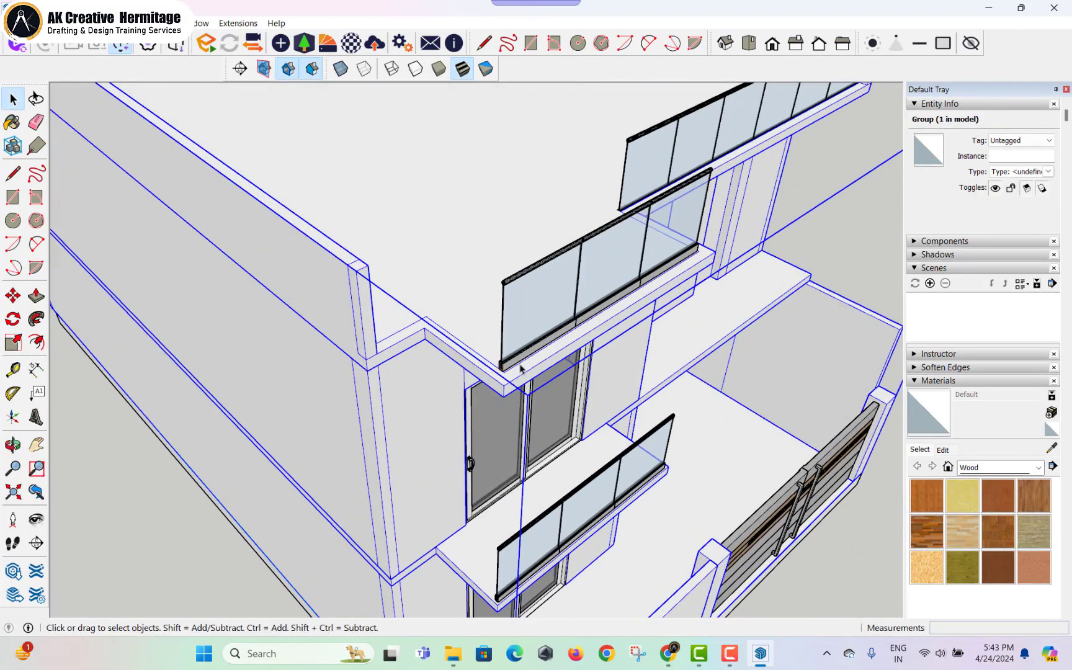
{"action": "left_click", "coordinate": [75, 406]}
{"action": "scroll", "coordinate": [541, 354], "scroll_direction": "up", "scroll_amount": 2}
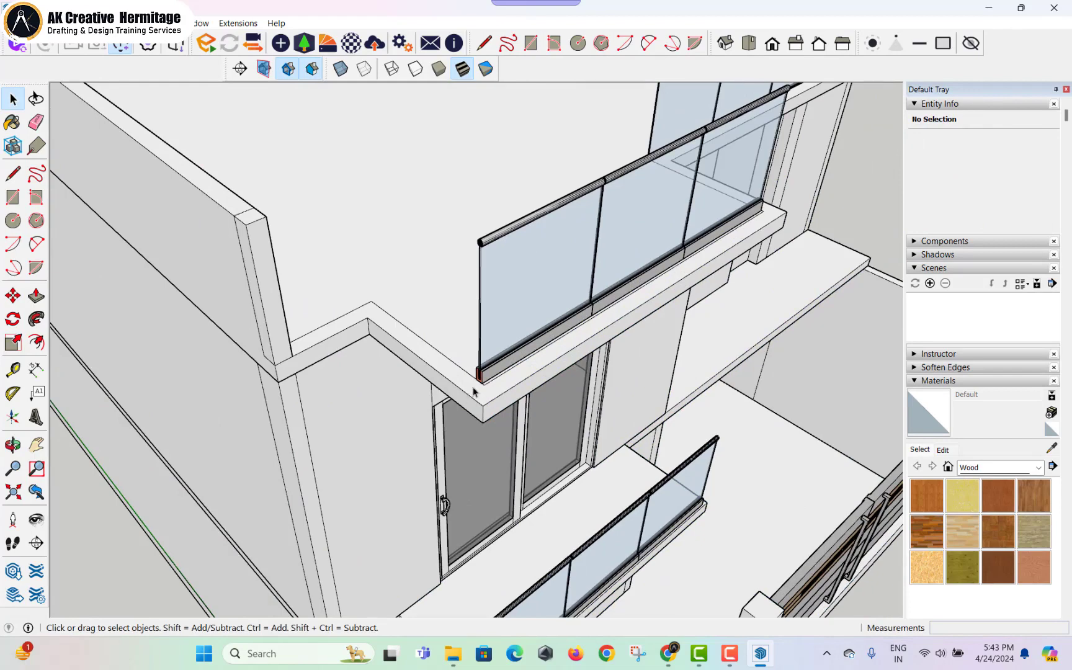
{"action": "double_click", "coordinate": [473, 392]}
{"action": "left_click", "coordinate": [487, 385]}
{"action": "double_click", "coordinate": [488, 385]}
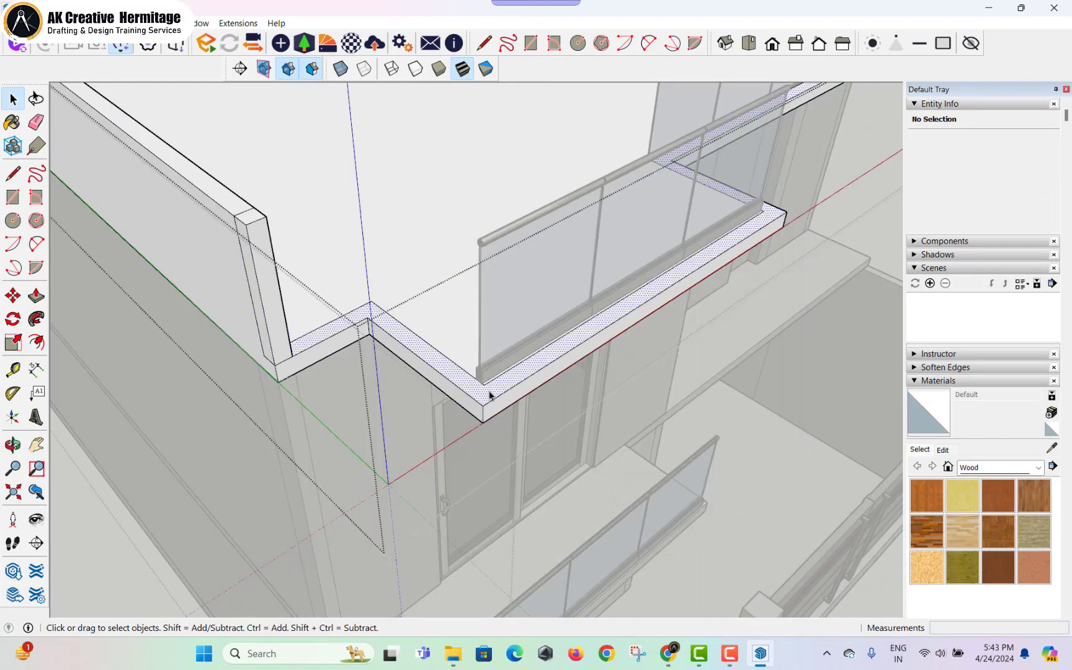
{"action": "left_click", "coordinate": [485, 386]}
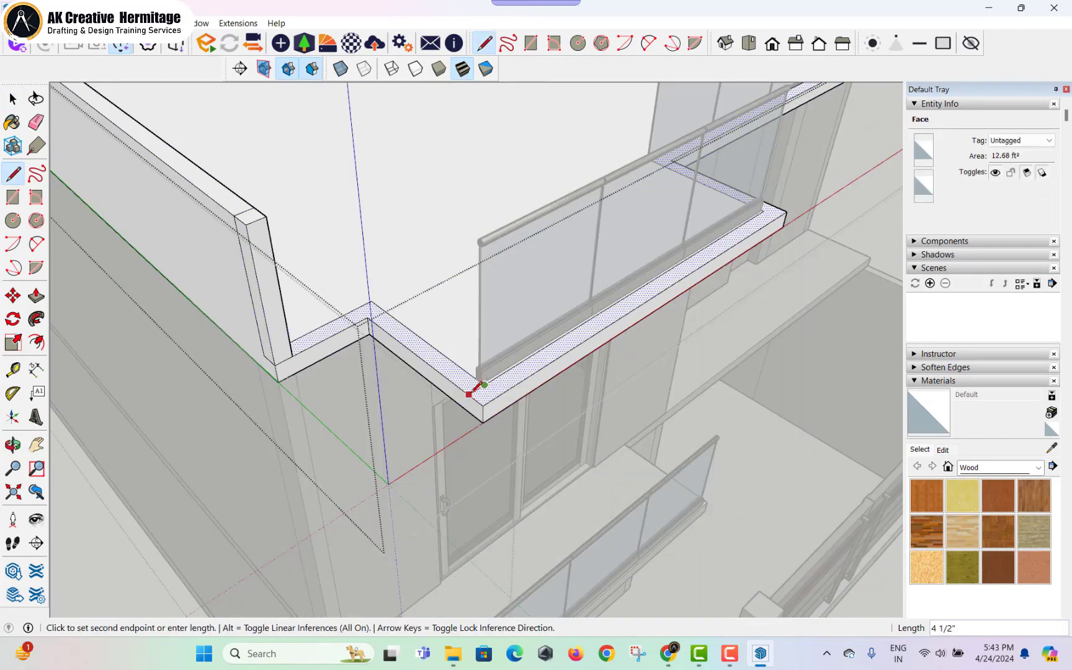
{"action": "left_click", "coordinate": [469, 394]}
- Pull the left return strip of the roof edge up about 2' 10 1/2" to form a side parapet beside the railing
{"action": "key", "text": "space"}
{"action": "left_click", "coordinate": [467, 386]}
{"action": "key", "text": "p"}
{"action": "left_click", "coordinate": [474, 379]}
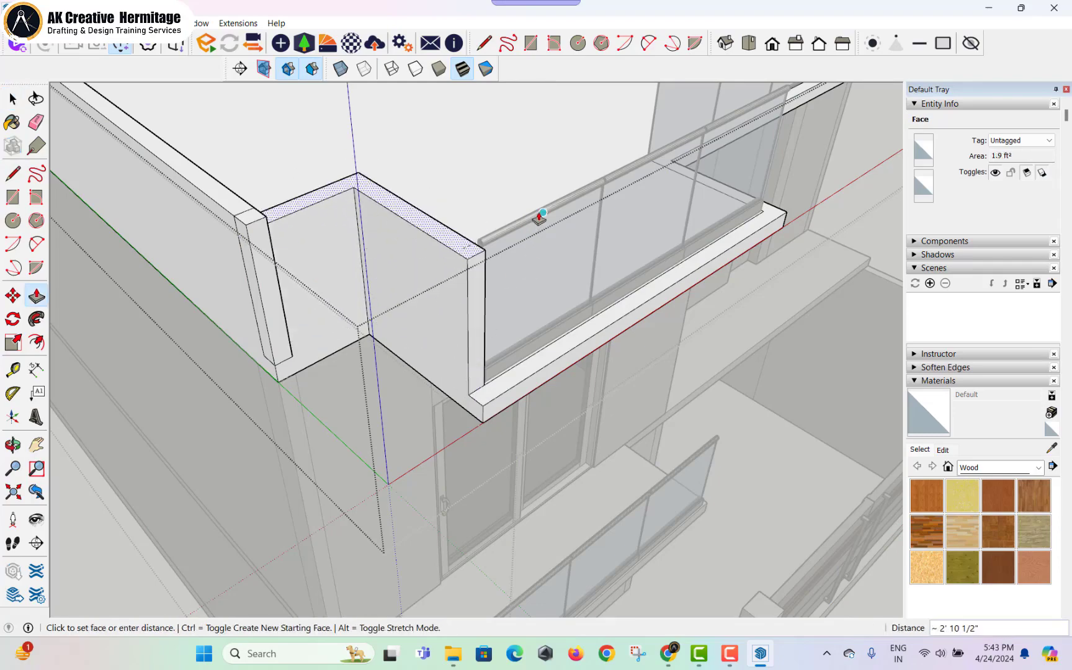
{"action": "left_click", "coordinate": [540, 216]}
- Draw lines across both ends of the projecting roof edge's right return to separate it from the front strips
{"action": "scroll", "coordinate": [539, 267], "scroll_direction": "down", "scroll_amount": 3}
{"action": "middle_click_drag", "start_coordinate": [553, 328], "coordinate": [384, 303]}
{"action": "scroll", "coordinate": [385, 303], "scroll_direction": "up", "scroll_amount": 3}
{"action": "key", "text": "space"}
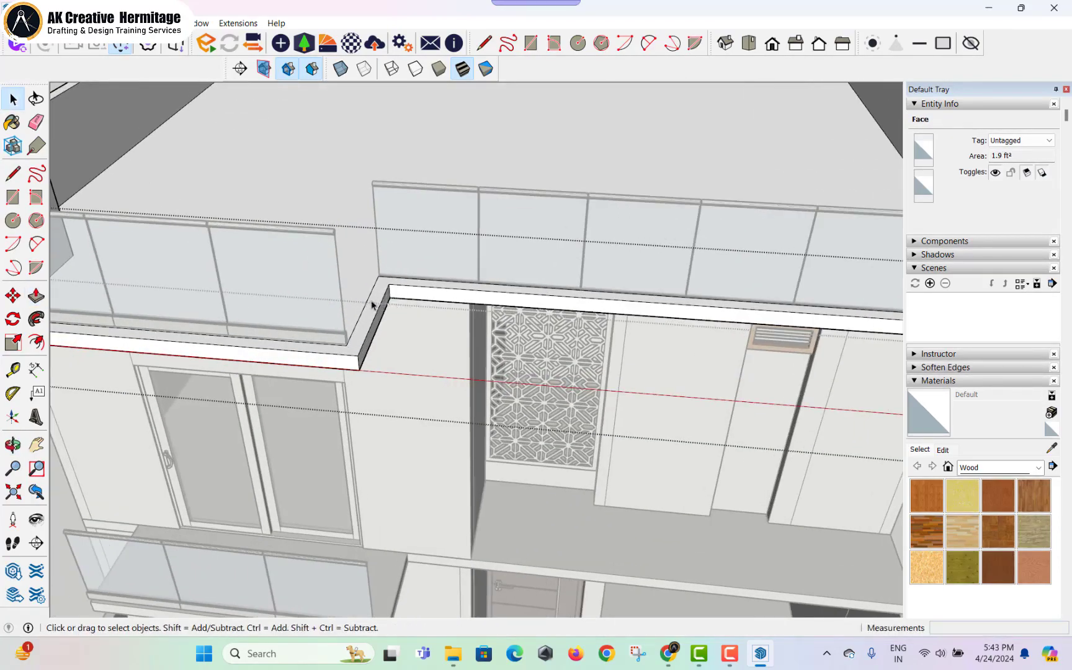
{"action": "left_click", "coordinate": [371, 304]}
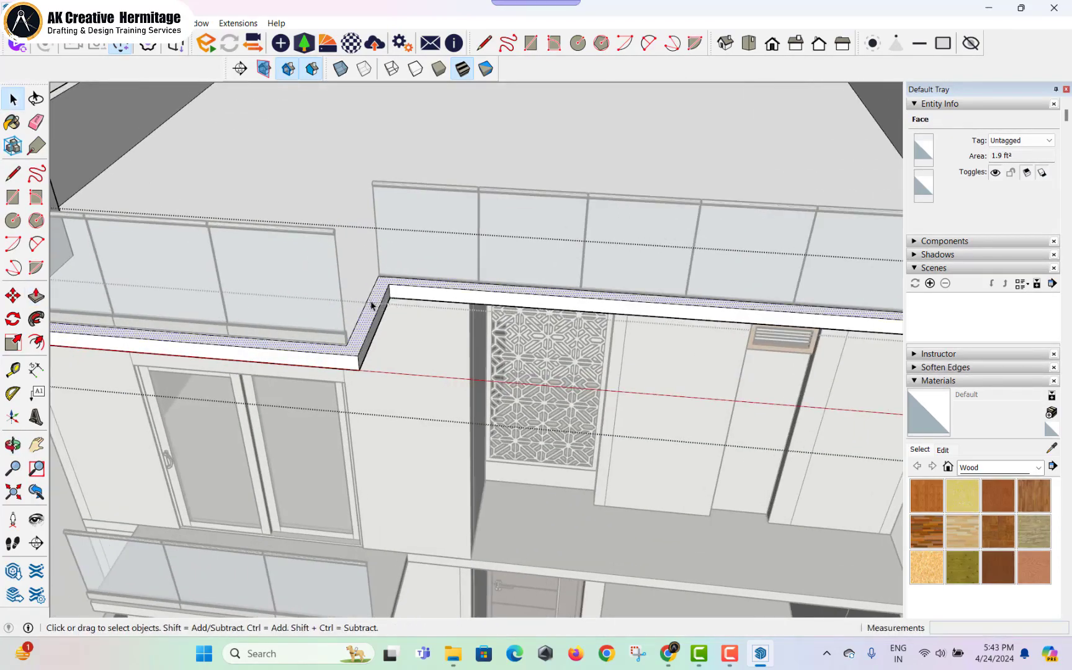
{"action": "left_click", "coordinate": [347, 344]}
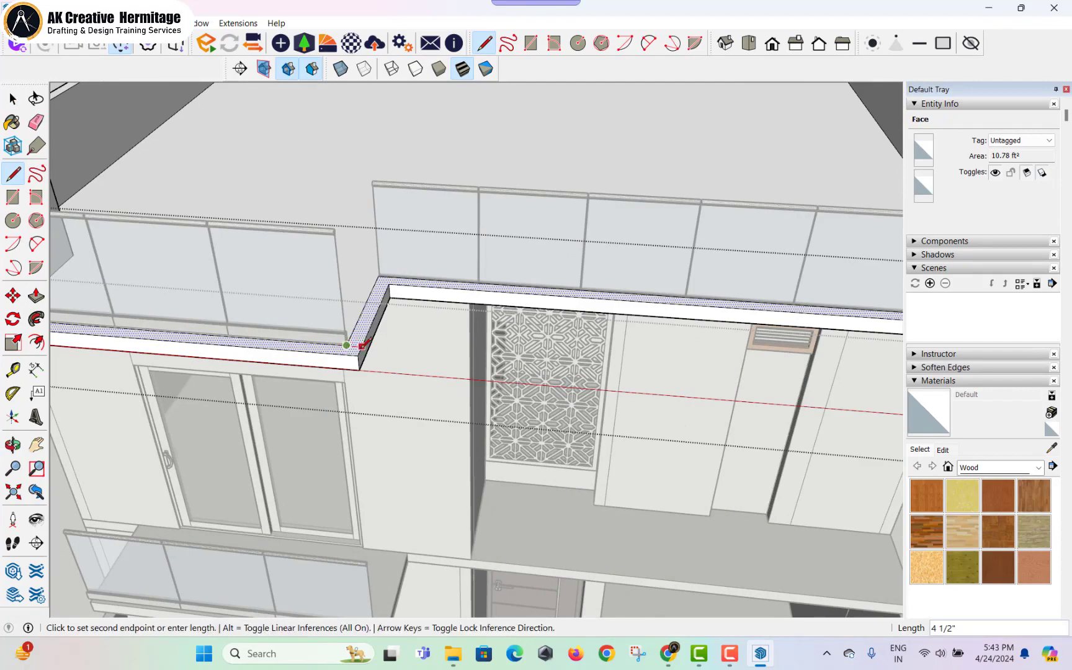
{"action": "left_click", "coordinate": [392, 276]}
{"action": "key", "text": "space"}
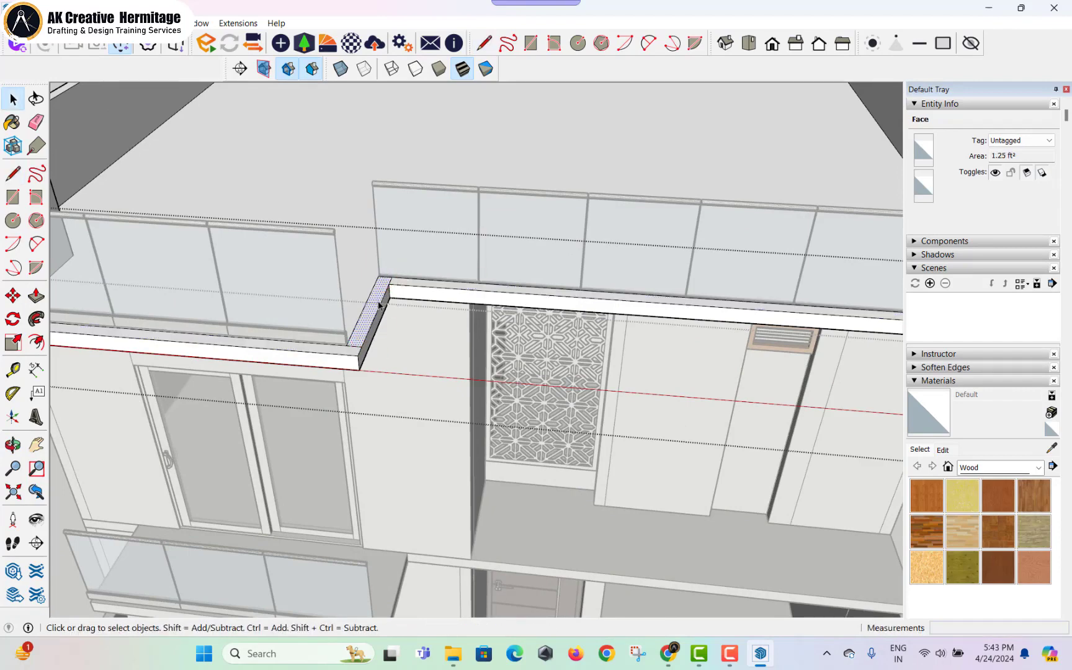
- Pull the right return strip up to the roof railing's height to form a side parapet, and leave the house group
{"action": "key", "text": "p"}
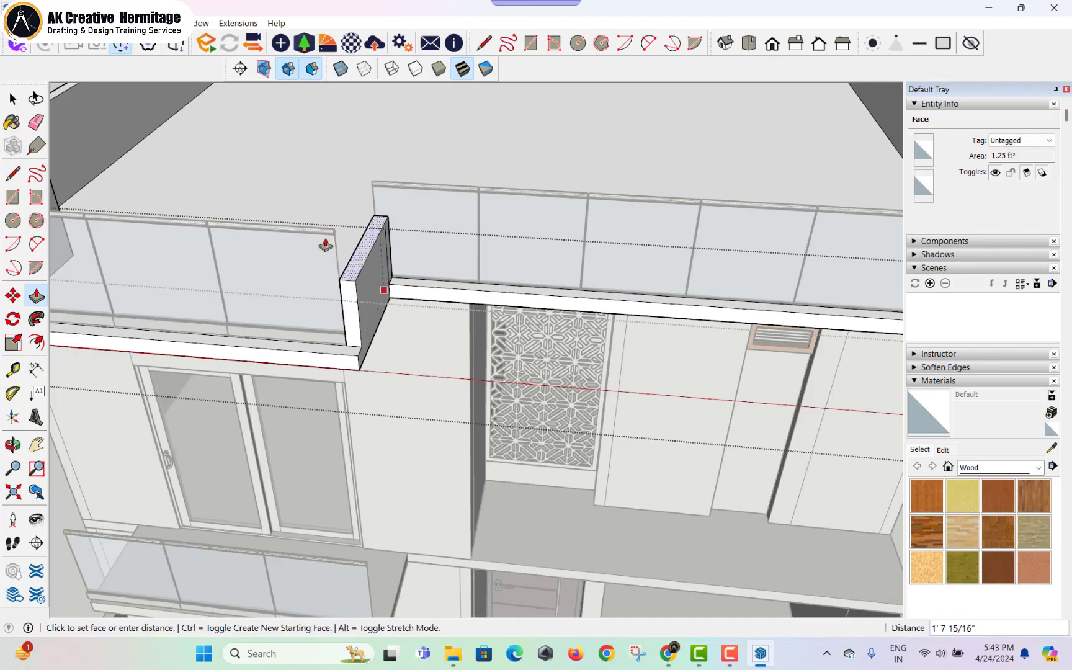
{"action": "left_click", "coordinate": [319, 231]}
{"action": "scroll", "coordinate": [530, 296], "scroll_direction": "down", "scroll_amount": 5}
{"action": "middle_click_drag", "start_coordinate": [530, 297], "coordinate": [558, 230]}
{"action": "key", "text": "space"}
{"action": "left_click", "coordinate": [698, 290]}
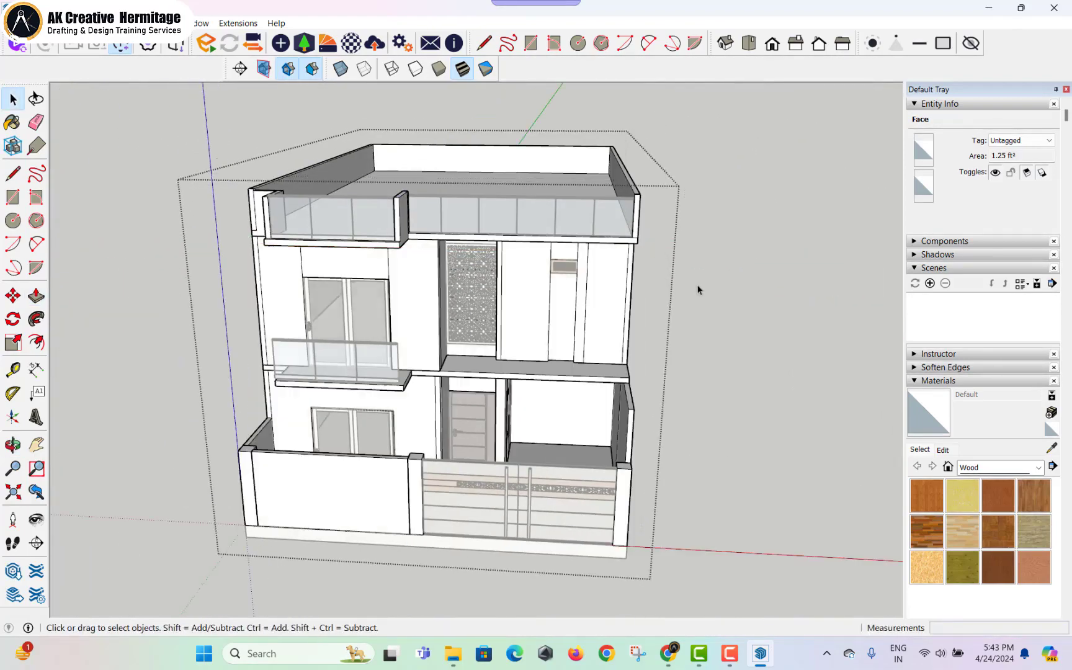
{"action": "left_click", "coordinate": [699, 289]}
- Open the house group and draw a line about 3' 4" long marking off a strip along the balcony slab's right side
{"action": "middle_click_drag", "start_coordinate": [699, 290], "coordinate": [646, 277]}
{"action": "scroll", "coordinate": [407, 394], "scroll_direction": "up", "scroll_amount": 4}
{"action": "scroll", "coordinate": [408, 397], "scroll_direction": "up", "scroll_amount": 3}
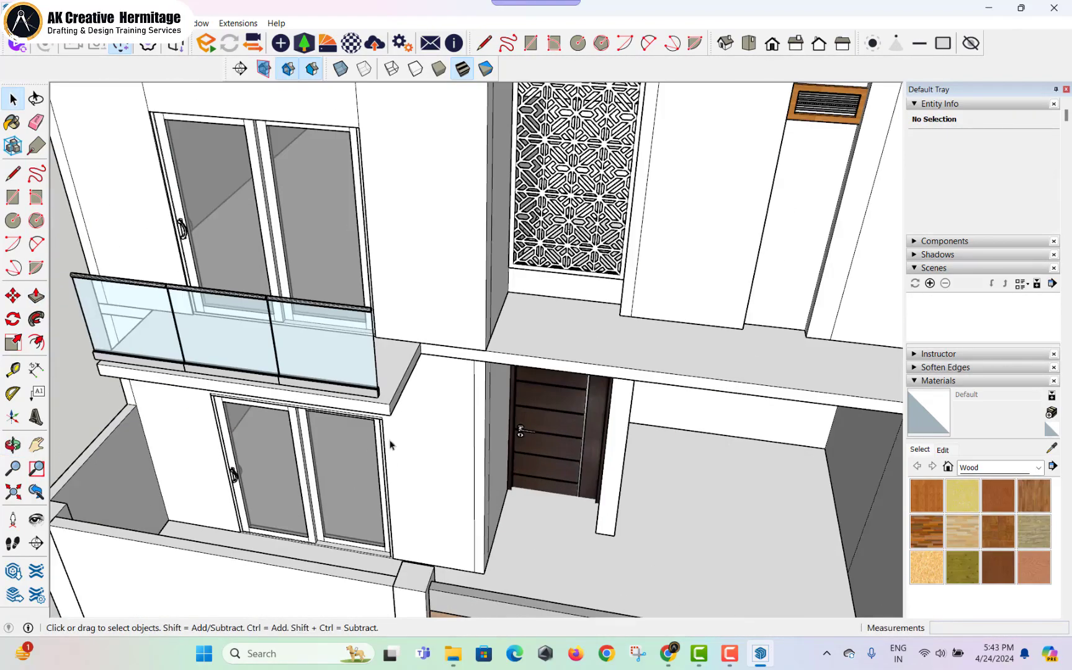
{"action": "double_click", "coordinate": [398, 367]}
{"action": "left_click", "coordinate": [380, 357]}
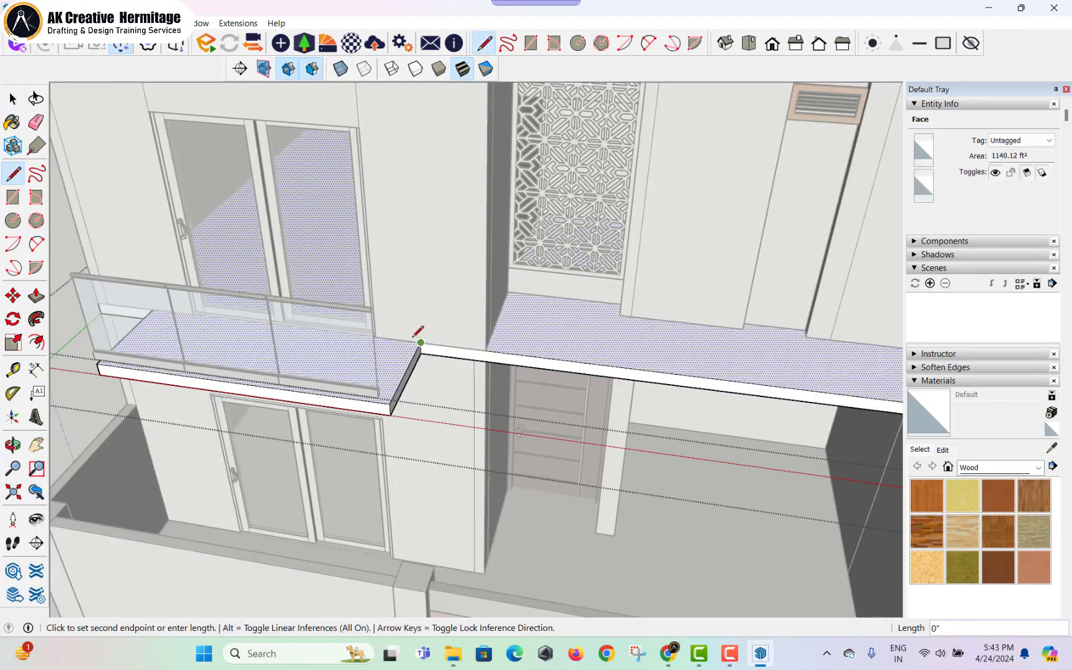
{"action": "scroll", "coordinate": [414, 337], "scroll_direction": "up", "scroll_amount": 2}
{"action": "left_click", "coordinate": [360, 429]}
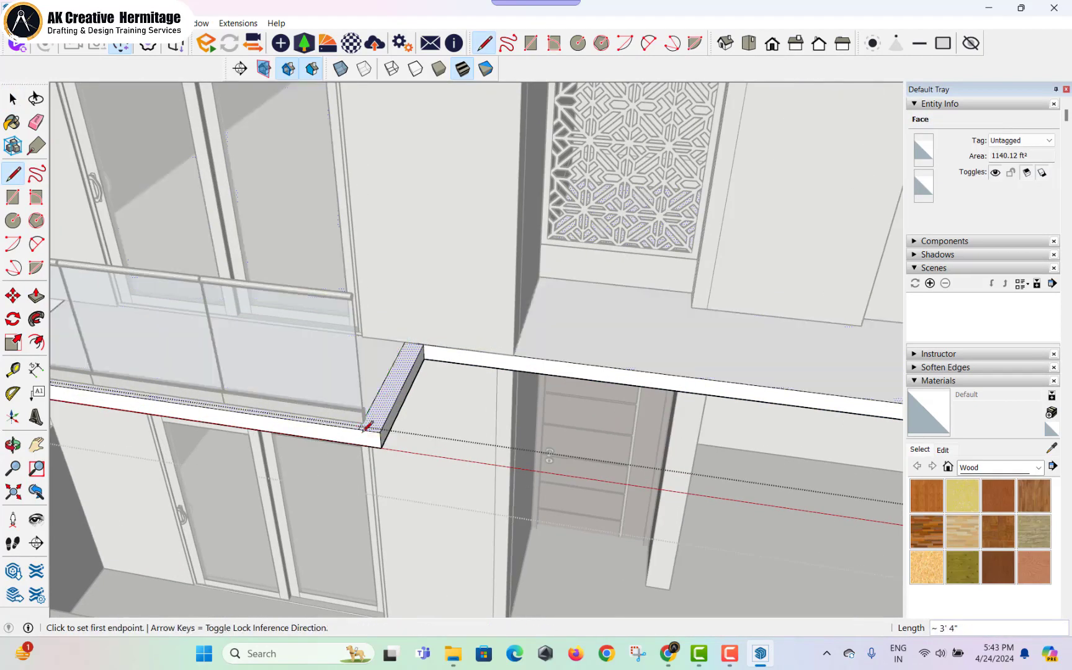
- Draw a matching line about 3' 4" long marking off a strip along the balcony slab's left side
{"action": "scroll", "coordinate": [561, 368], "scroll_direction": "down", "scroll_amount": 4}
{"action": "middle_click_drag", "start_coordinate": [299, 372], "coordinate": [558, 409]}
{"action": "scroll", "coordinate": [368, 355], "scroll_direction": "up", "scroll_amount": 3}
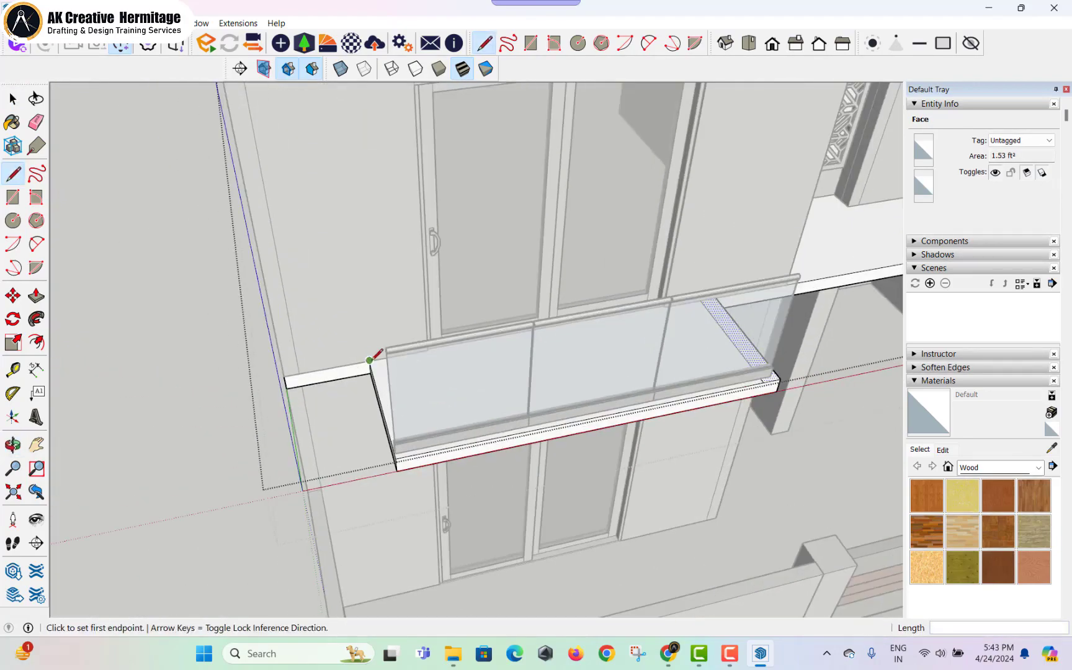
{"action": "left_click", "coordinate": [371, 360]}
{"action": "middle_click_drag", "start_coordinate": [372, 360], "coordinate": [564, 343]}
{"action": "scroll", "coordinate": [464, 375], "scroll_direction": "up", "scroll_amount": 2}
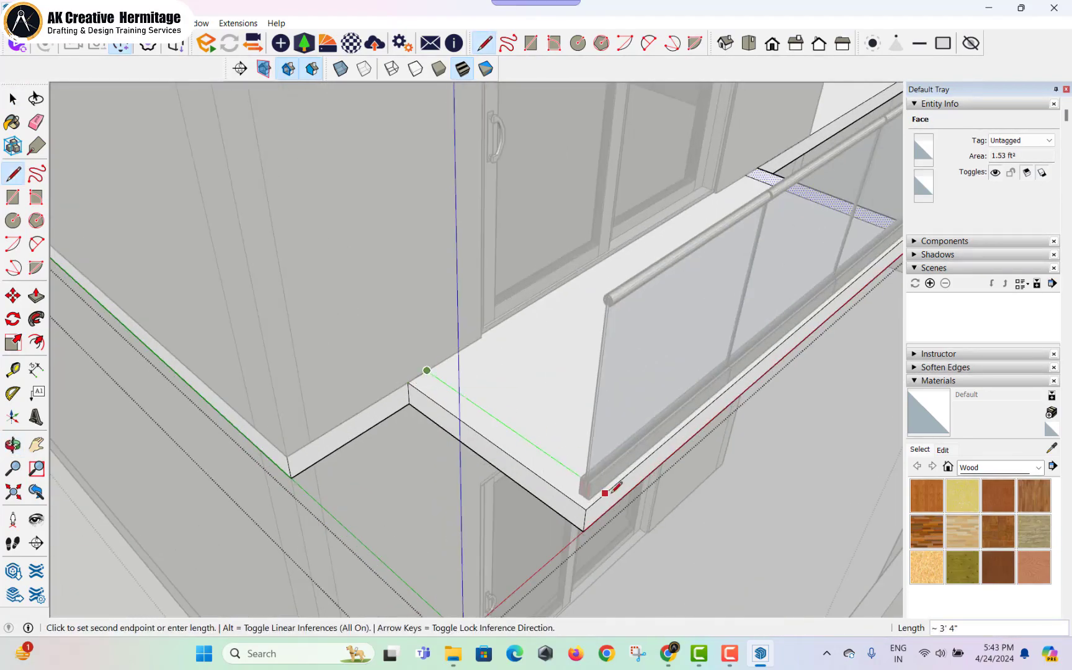
- Pull the left balcony strip up to the glass railing's height to form a side wall
{"action": "key", "text": "space"}
{"action": "key", "text": "p"}
{"action": "left_click", "coordinate": [538, 462]}
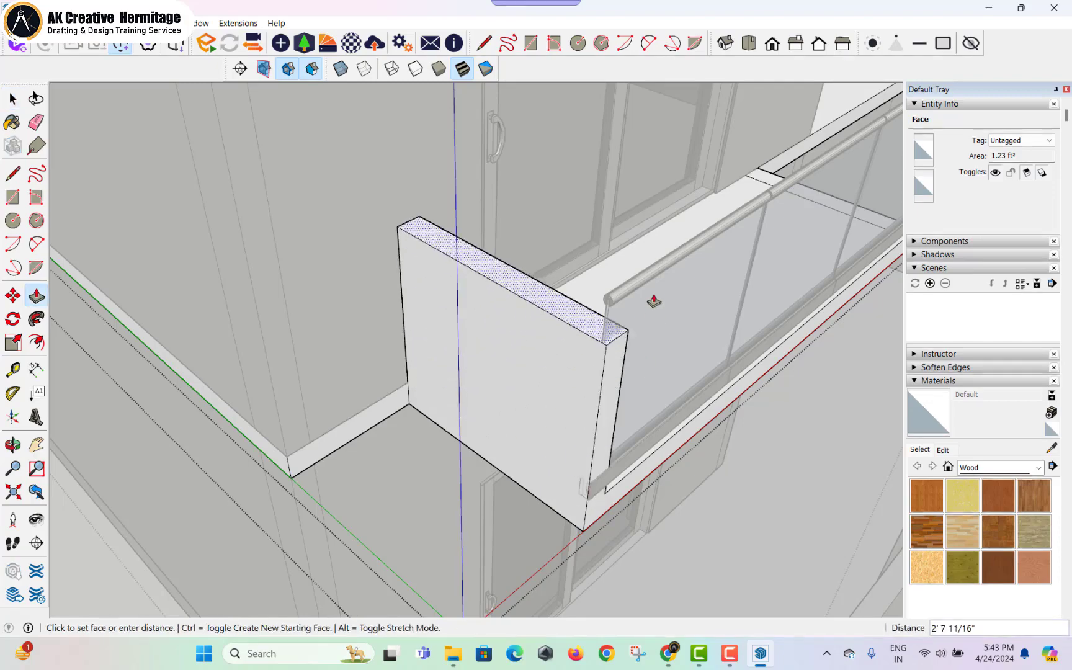
{"action": "left_click", "coordinate": [645, 278]}
- Pull the right balcony strip up by the same height as the left side wall, and leave the house group
{"action": "middle_click_drag", "start_coordinate": [798, 293], "coordinate": [487, 366], "text": "shift"}
{"action": "middle_click_drag", "start_coordinate": [738, 329], "coordinate": [563, 355]}
{"action": "key", "text": "space"}
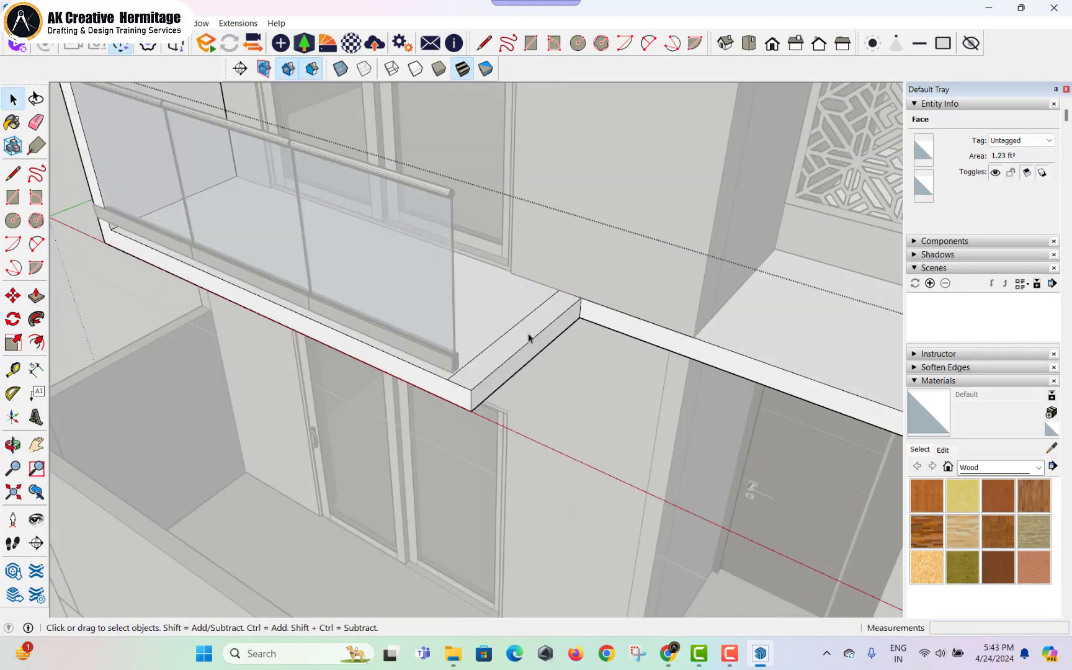
{"action": "key", "text": "p"}
{"action": "double_click", "coordinate": [529, 338]}
{"action": "scroll", "coordinate": [577, 313], "scroll_direction": "down", "scroll_amount": 4}
{"action": "middle_click_drag", "start_coordinate": [577, 314], "coordinate": [720, 233]}
{"action": "key", "text": "space"}
{"action": "key", "text": "Escape"}
{"action": "key", "text": "Escape"}
- Move the balcony railing about 5 3/8" so its lower left corner sits at the inner base of the left side wall
{"action": "scroll", "coordinate": [546, 309], "scroll_direction": "down", "scroll_amount": 2}
{"action": "middle_click_drag", "start_coordinate": [568, 323], "coordinate": [611, 297]}
{"action": "scroll", "coordinate": [371, 275], "scroll_direction": "up", "scroll_amount": 4}
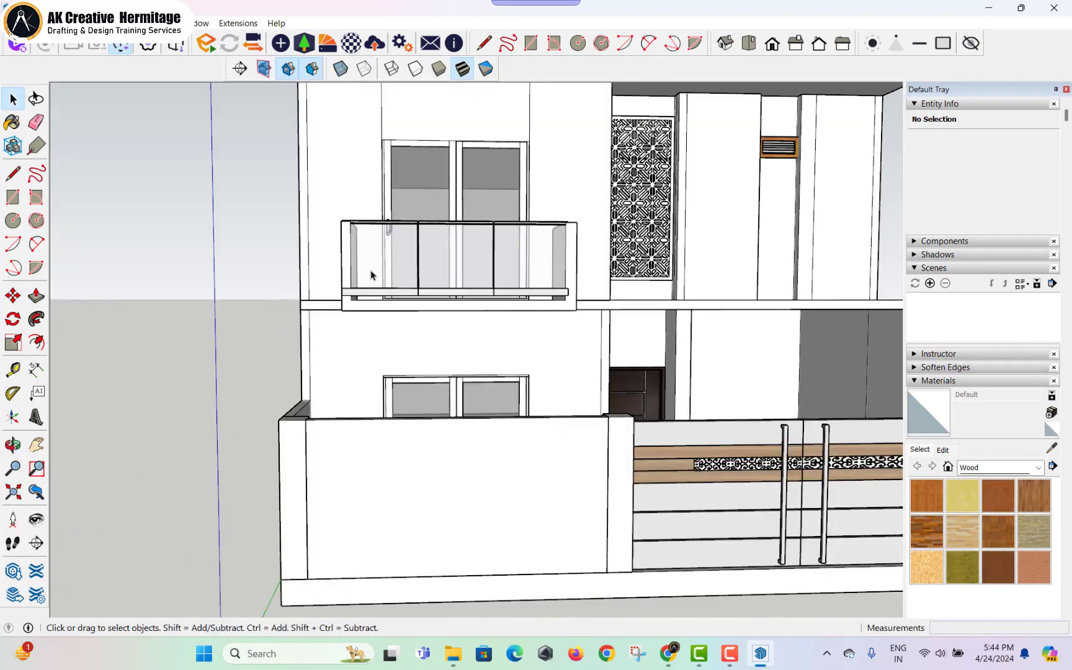
{"action": "middle_click_drag", "start_coordinate": [373, 358], "coordinate": [353, 397]}
{"action": "scroll", "coordinate": [359, 327], "scroll_direction": "up", "scroll_amount": 2}
{"action": "middle_click_drag", "start_coordinate": [359, 327], "coordinate": [339, 338]}
{"action": "scroll", "coordinate": [337, 326], "scroll_direction": "up", "scroll_amount": 3}
{"action": "key", "text": "m"}
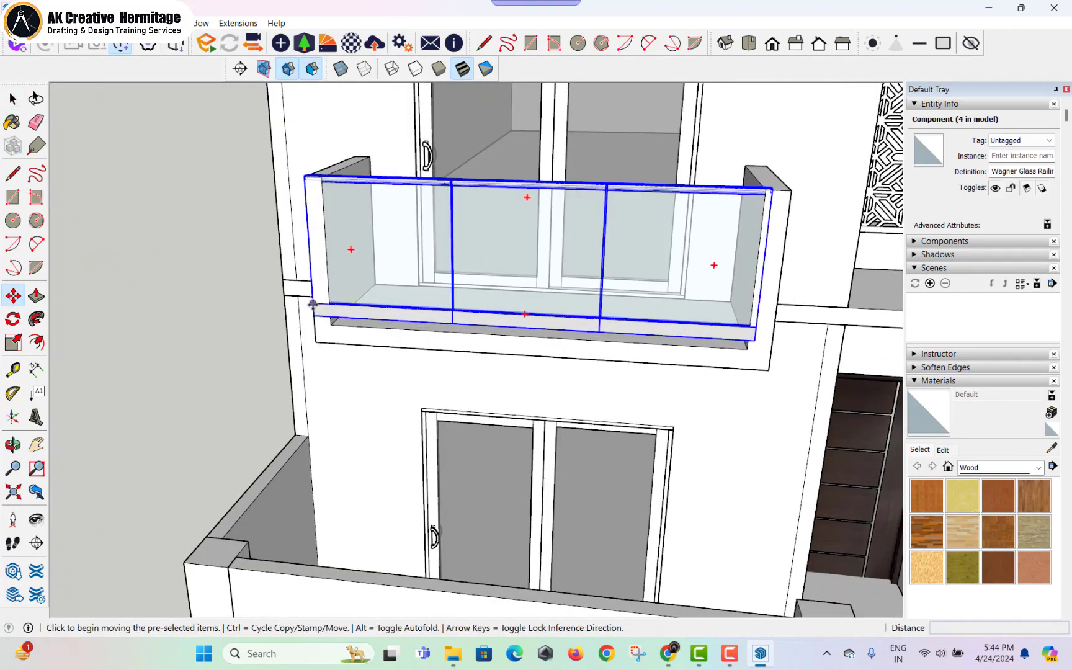
{"action": "left_click", "coordinate": [314, 314]}
{"action": "left_click", "coordinate": [330, 326]}
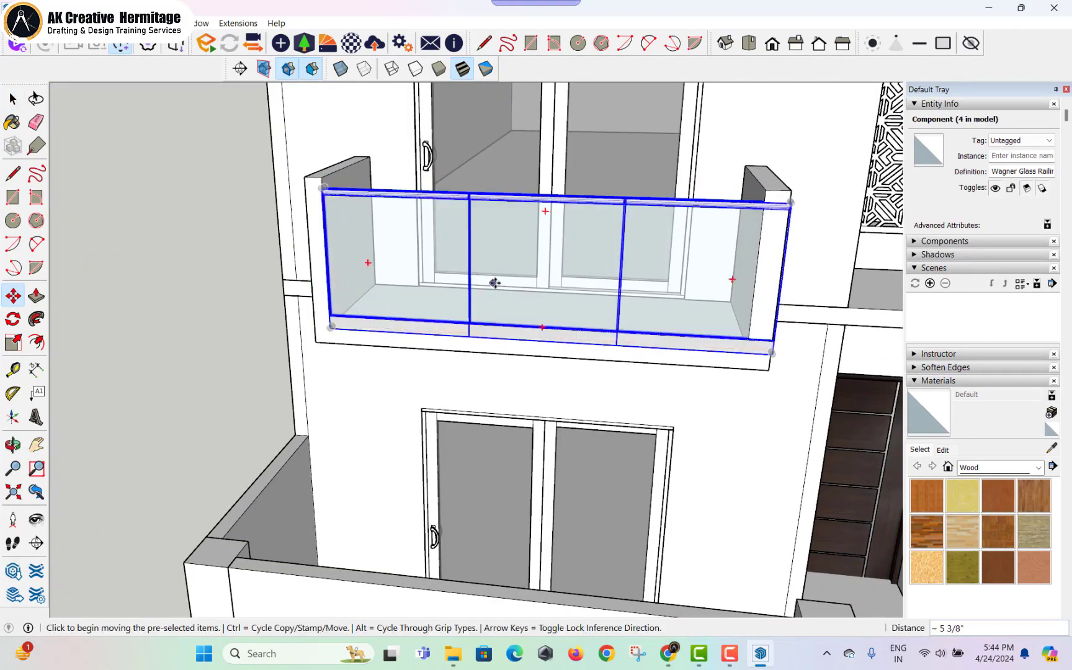
- Scale the balcony railing's length down to fit between the two side walls, and clear the selection
{"action": "scroll", "coordinate": [494, 283], "scroll_direction": "down", "scroll_amount": 3}
{"action": "key", "text": "s"}
{"action": "middle_click_drag", "start_coordinate": [669, 294], "coordinate": [665, 391]}
{"action": "scroll", "coordinate": [688, 371], "scroll_direction": "up", "scroll_amount": 3}
{"action": "left_click", "coordinate": [691, 367]}
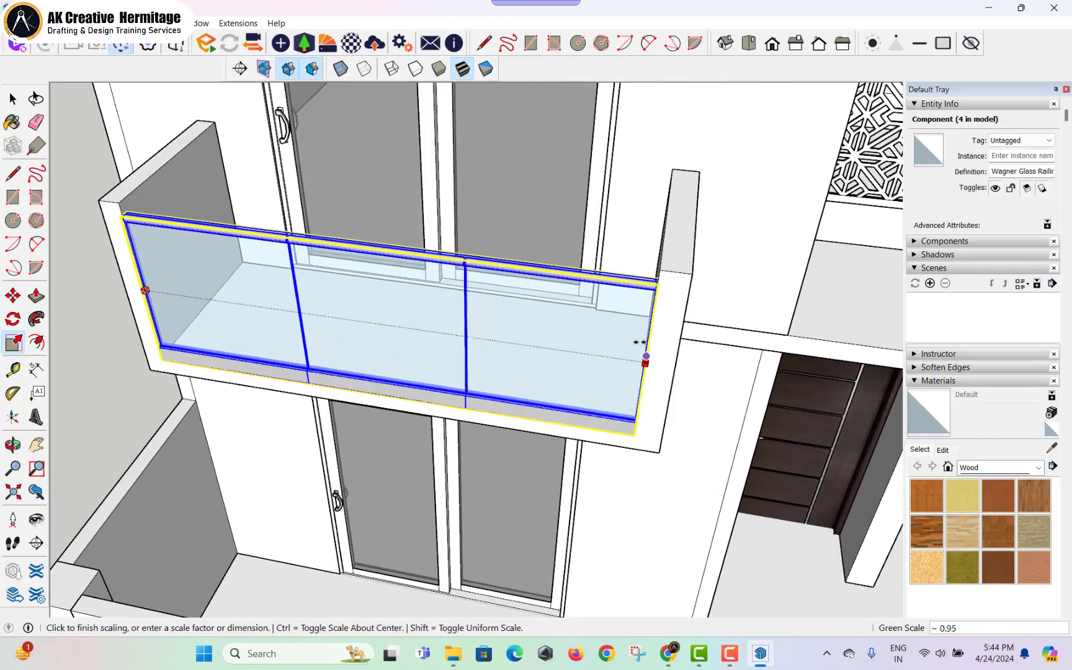
{"action": "left_click", "coordinate": [649, 329]}
{"action": "scroll", "coordinate": [546, 313], "scroll_direction": "down", "scroll_amount": 3}
{"action": "middle_click_drag", "start_coordinate": [567, 330], "coordinate": [447, 196]}
{"action": "key", "text": "space"}
{"action": "left_click", "coordinate": [265, 276]}
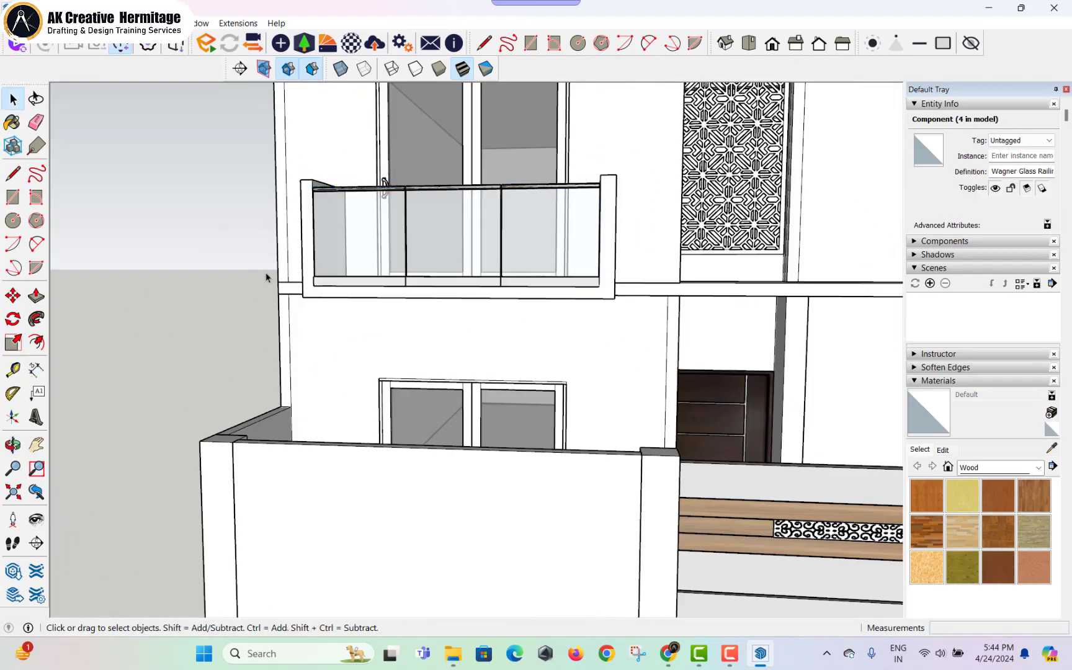
- Combine the whole house with its doors, gate, jali panel, ventilator and railings into a single group
{"action": "scroll", "coordinate": [392, 374], "scroll_direction": "down", "scroll_amount": 3}
{"action": "middle_click_drag", "start_coordinate": [694, 379], "coordinate": [503, 342]}
{"action": "scroll", "coordinate": [503, 342], "scroll_direction": "down", "scroll_amount": 3}
{"action": "left_click", "coordinate": [452, 234]}
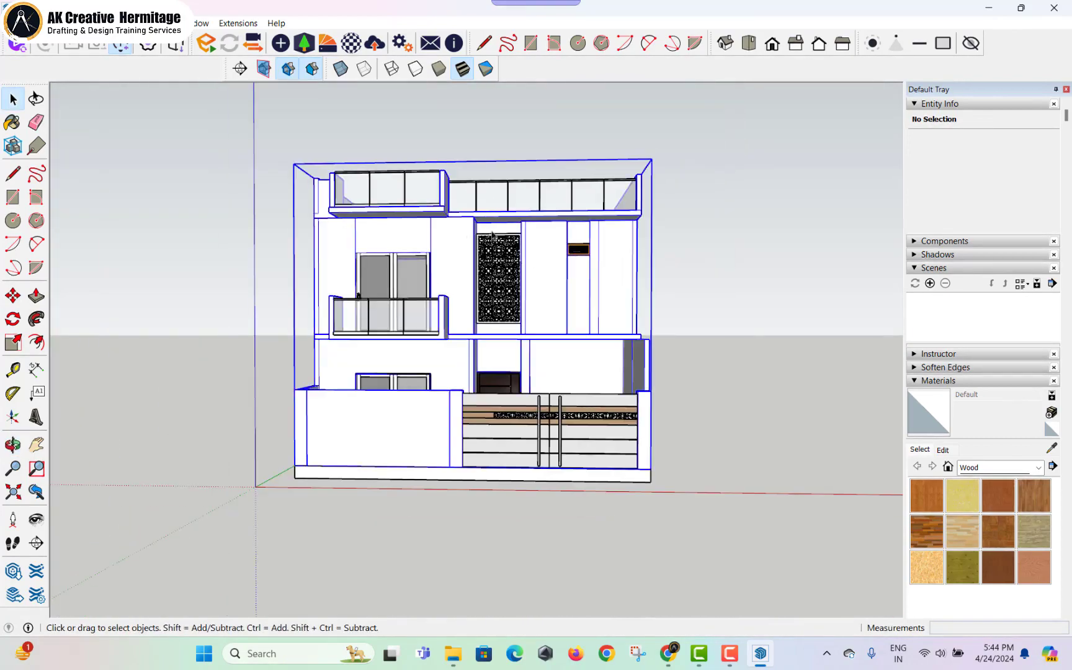
{"action": "left_click_drag", "start_coordinate": [83, 571], "coordinate": [35, 627]}
{"action": "right_click", "coordinate": [336, 295]}
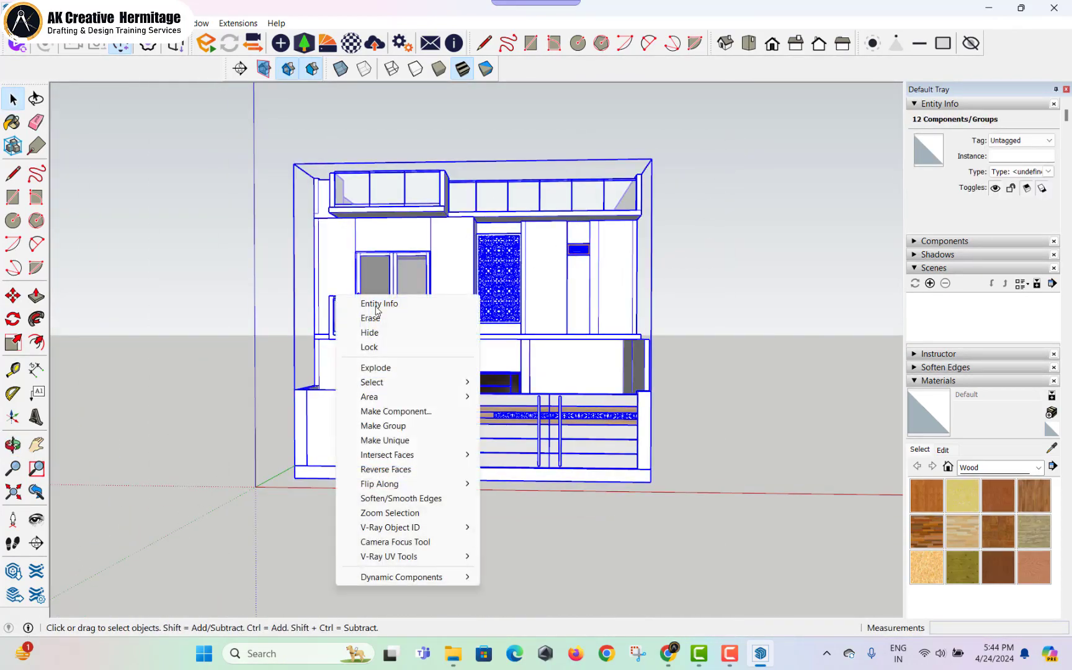
{"action": "left_click", "coordinate": [409, 426]}
{"action": "middle_click_drag", "start_coordinate": [409, 427], "coordinate": [532, 453]}
{"action": "left_click", "coordinate": [788, 393]}
- Open the house group and move the right-hand roof-edge glass railing down to the first-floor slab above the entrance
{"action": "middle_click_drag", "start_coordinate": [678, 383], "coordinate": [440, 437], "text": "shift"}
{"action": "scroll", "coordinate": [473, 343], "scroll_direction": "up", "scroll_amount": 3}
{"action": "scroll", "coordinate": [404, 365], "scroll_direction": "up", "scroll_amount": 3}
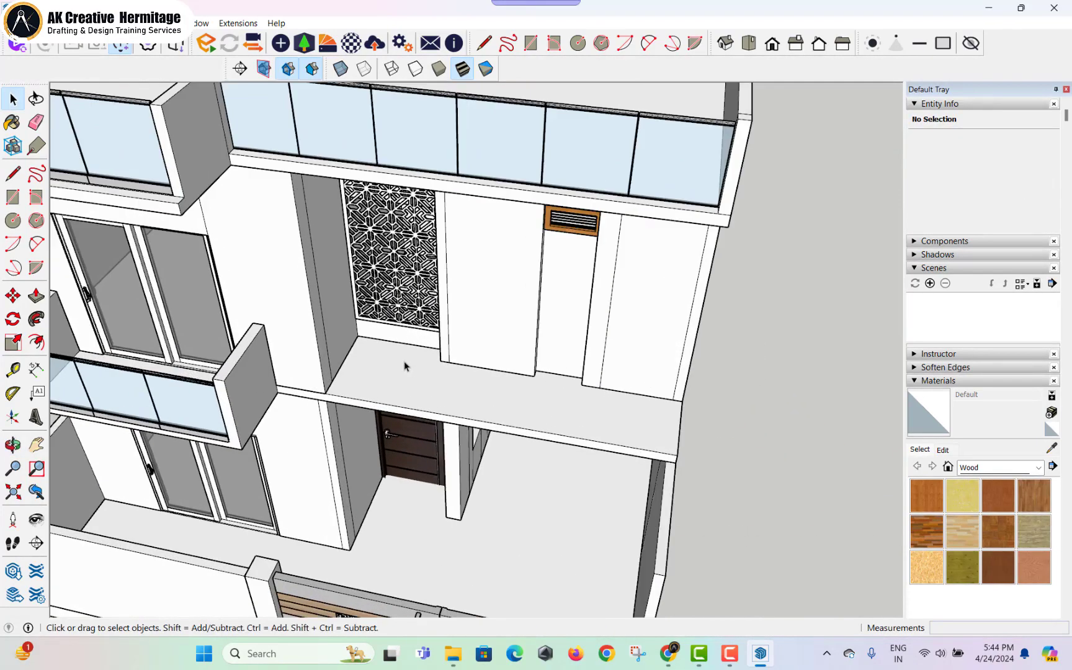
{"action": "middle_click_drag", "start_coordinate": [405, 365], "coordinate": [407, 327], "text": "shift"}
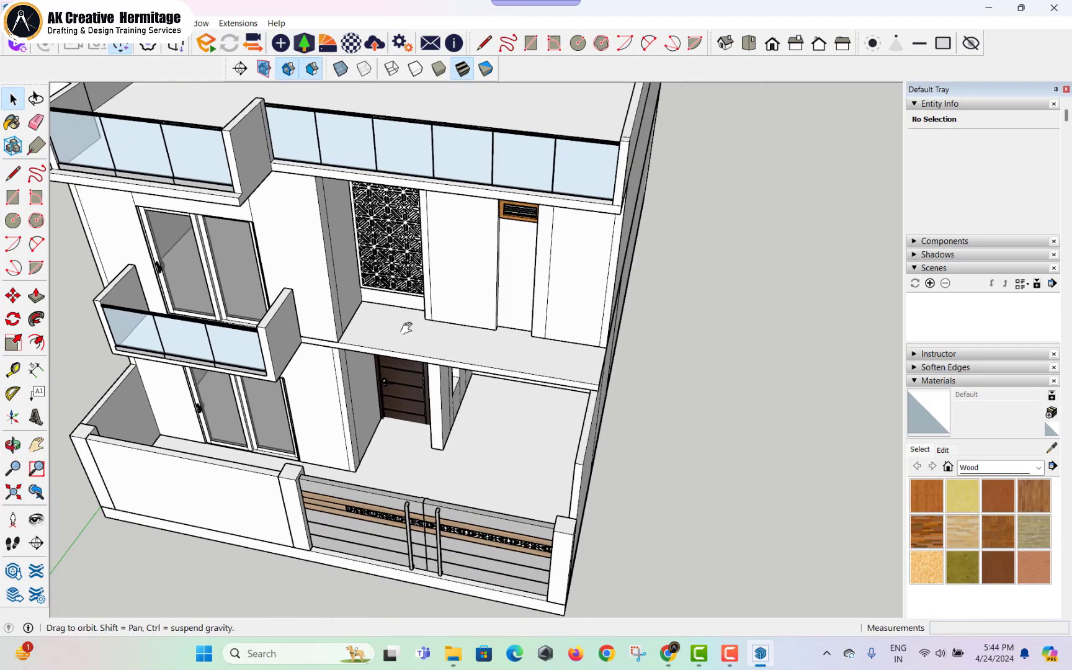
{"action": "double_click", "coordinate": [443, 140]}
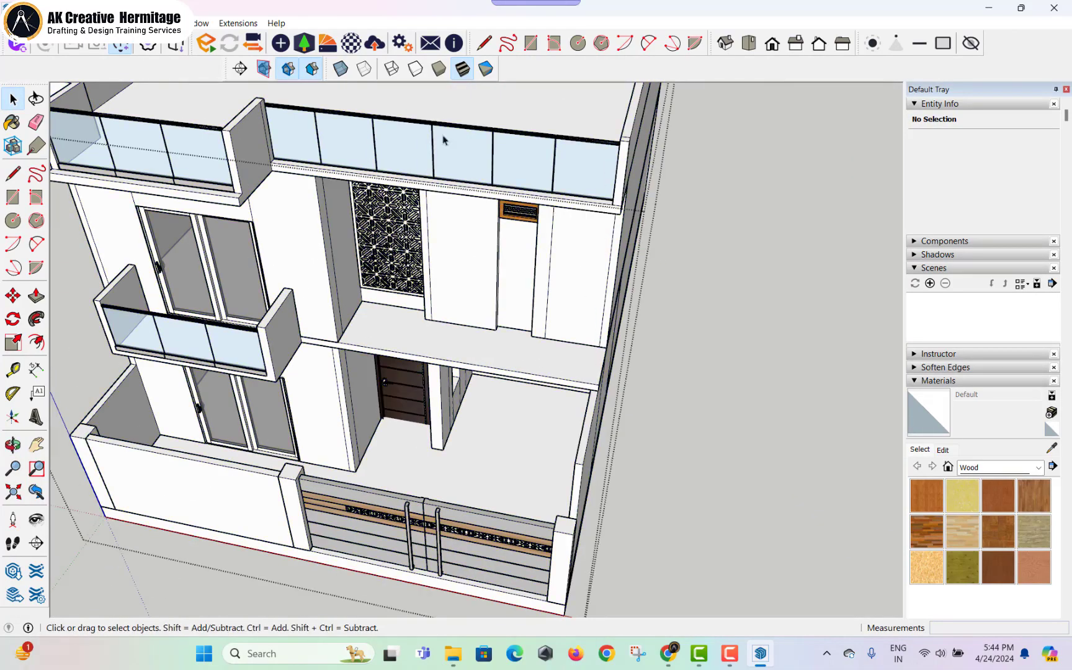
{"action": "left_click", "coordinate": [611, 198]}
{"action": "key", "text": "m"}
{"action": "left_click", "coordinate": [612, 198]}
{"action": "scroll", "coordinate": [608, 375], "scroll_direction": "up", "scroll_amount": 2}
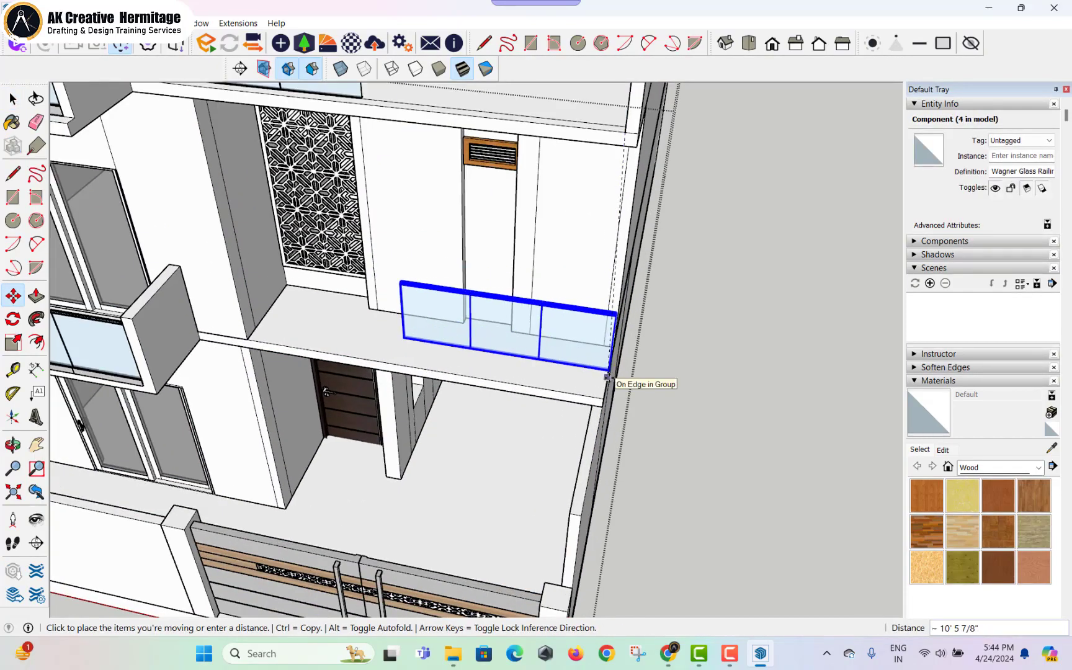
{"action": "middle_click_drag", "start_coordinate": [605, 375], "coordinate": [530, 299]}
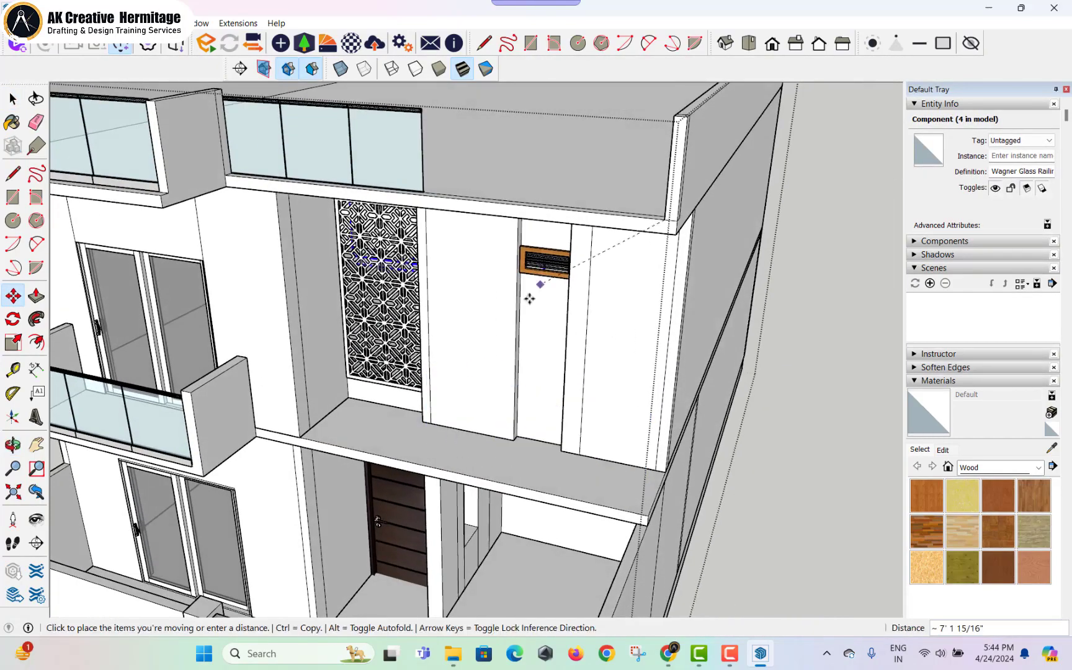
{"action": "middle_click_drag", "start_coordinate": [515, 353], "coordinate": [501, 266], "text": "shift"}
{"action": "middle_click_drag", "start_coordinate": [481, 323], "coordinate": [453, 249]}
{"action": "middle_click_drag", "start_coordinate": [472, 337], "coordinate": [535, 396]}
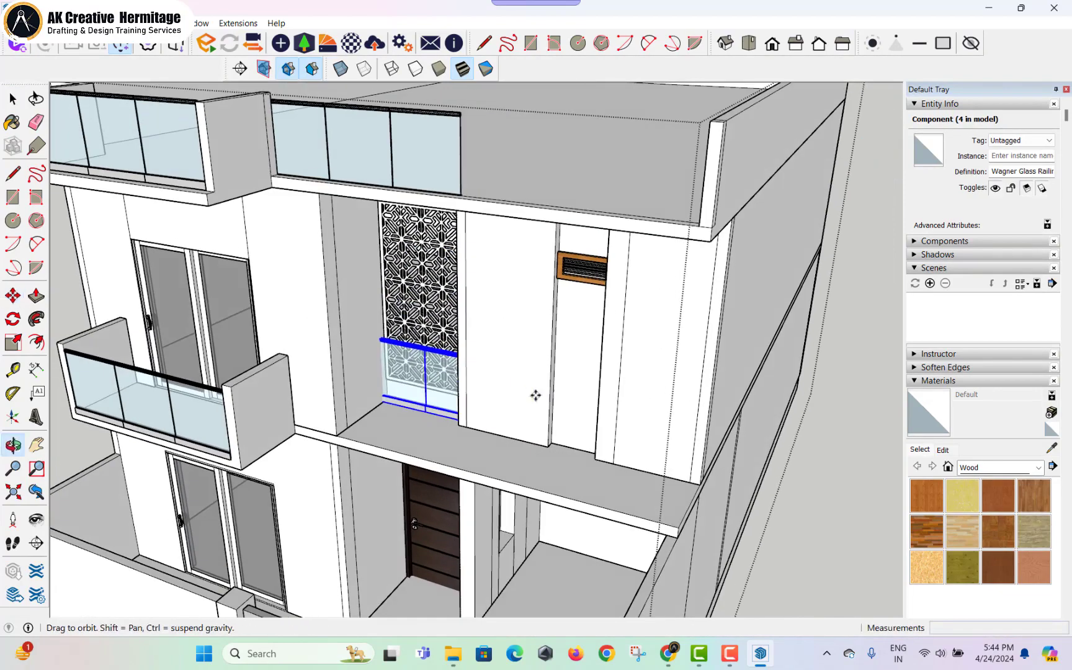
{"action": "left_click", "coordinate": [680, 517]}
- Align the lowered railing's right end with the outer front corner of the first-floor slab
{"action": "middle_click_drag", "start_coordinate": [679, 516], "coordinate": [710, 404]}
{"action": "scroll", "coordinate": [689, 417], "scroll_direction": "up", "scroll_amount": 2}
{"action": "left_click", "coordinate": [743, 433]}
{"action": "left_click", "coordinate": [723, 433]}
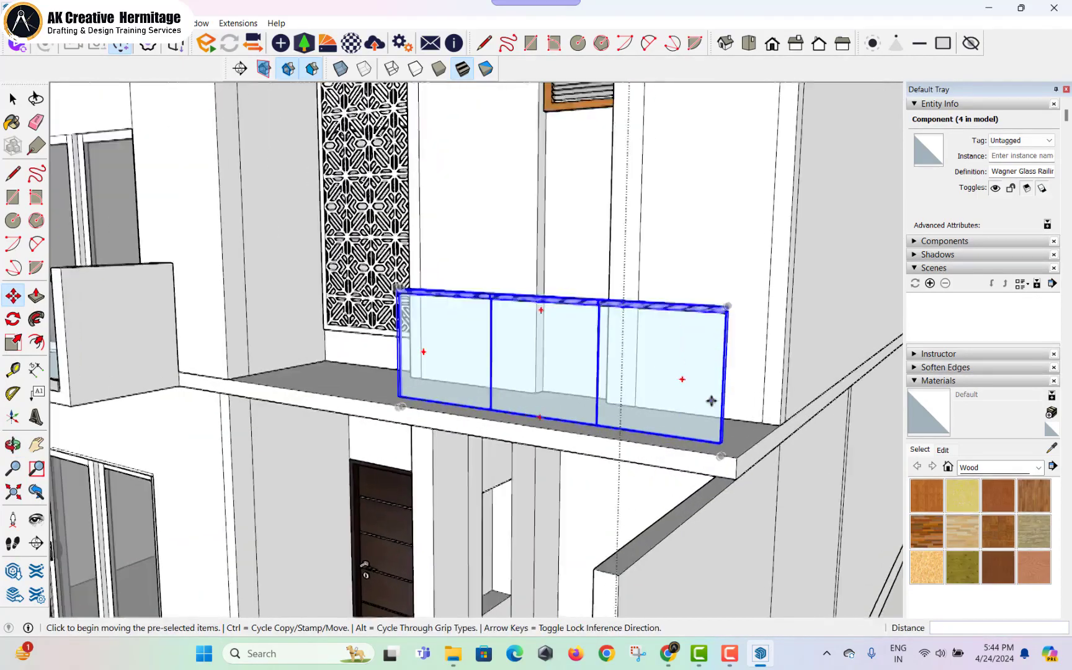
{"action": "scroll", "coordinate": [722, 446], "scroll_direction": "up", "scroll_amount": 2}
{"action": "left_click", "coordinate": [722, 446]}
{"action": "left_click", "coordinate": [721, 447]}
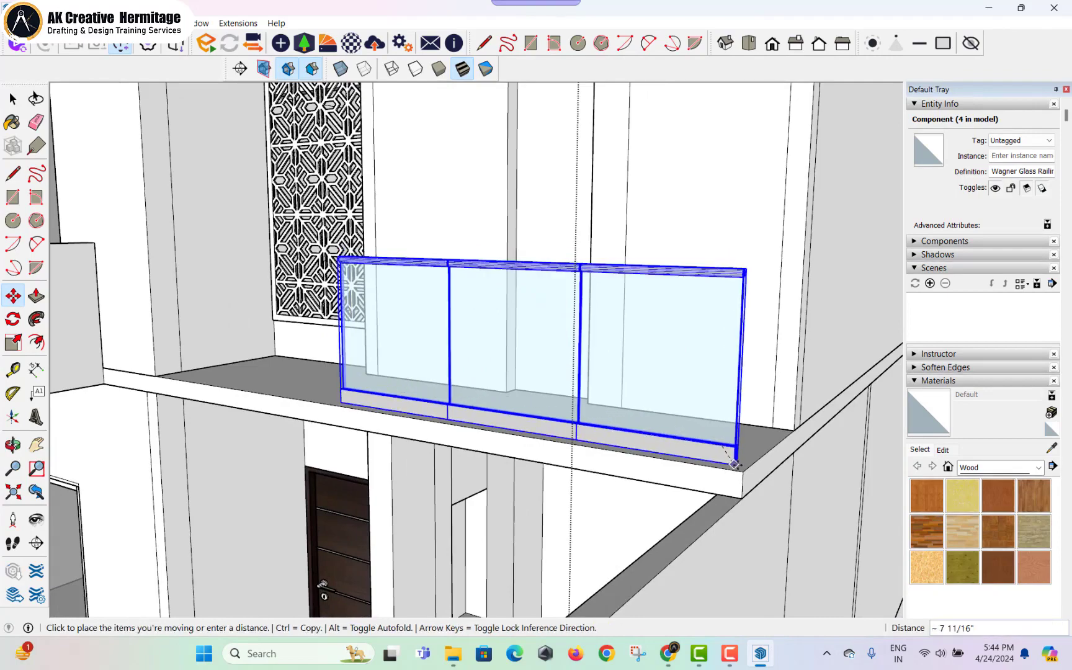
{"action": "left_click", "coordinate": [743, 478]}
- Copy the railing along the slab's front edge so the copy continues end to end from its left end
{"action": "key", "text": "ctrl"}
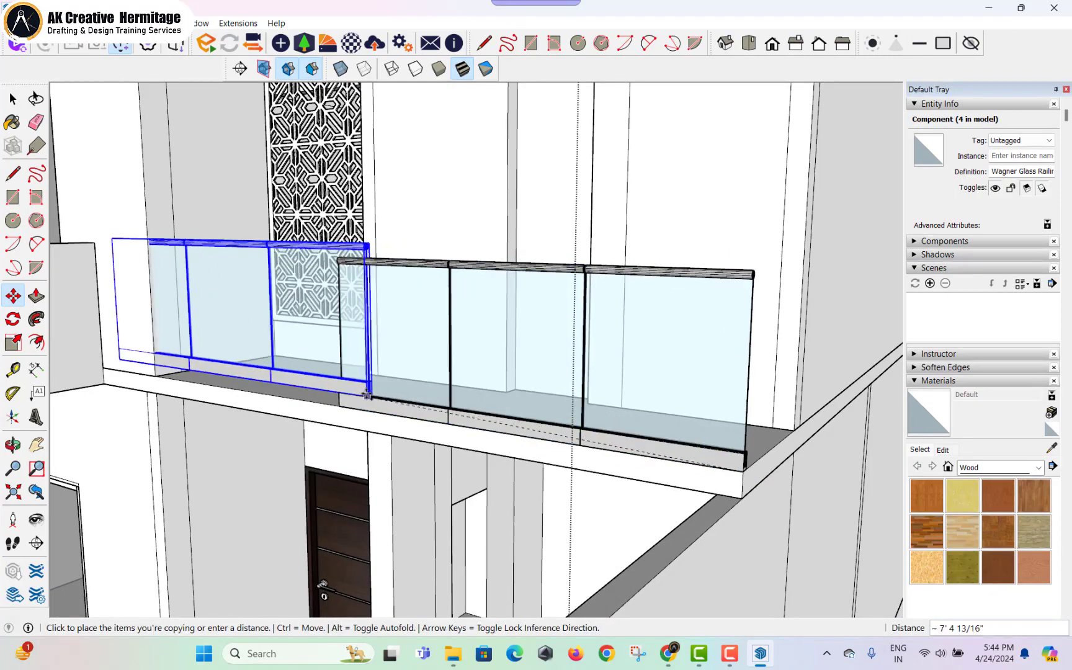
{"action": "left_click", "coordinate": [338, 402]}
{"action": "middle_click_drag", "start_coordinate": [337, 402], "coordinate": [456, 385]}
{"action": "scroll", "coordinate": [456, 385], "scroll_direction": "down", "scroll_amount": 2}
{"action": "key", "text": "space"}
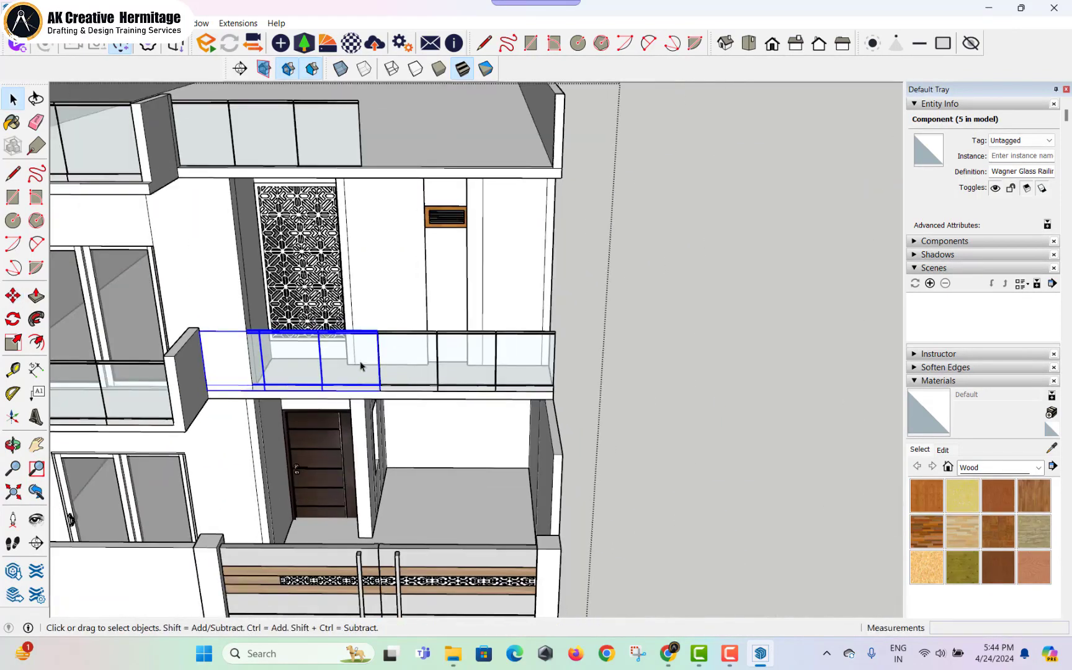
- Scale both slab railings together along the red axis so their left end stops at the side wall's corner
{"action": "left_click", "coordinate": [404, 356]}
{"action": "key", "text": "s"}
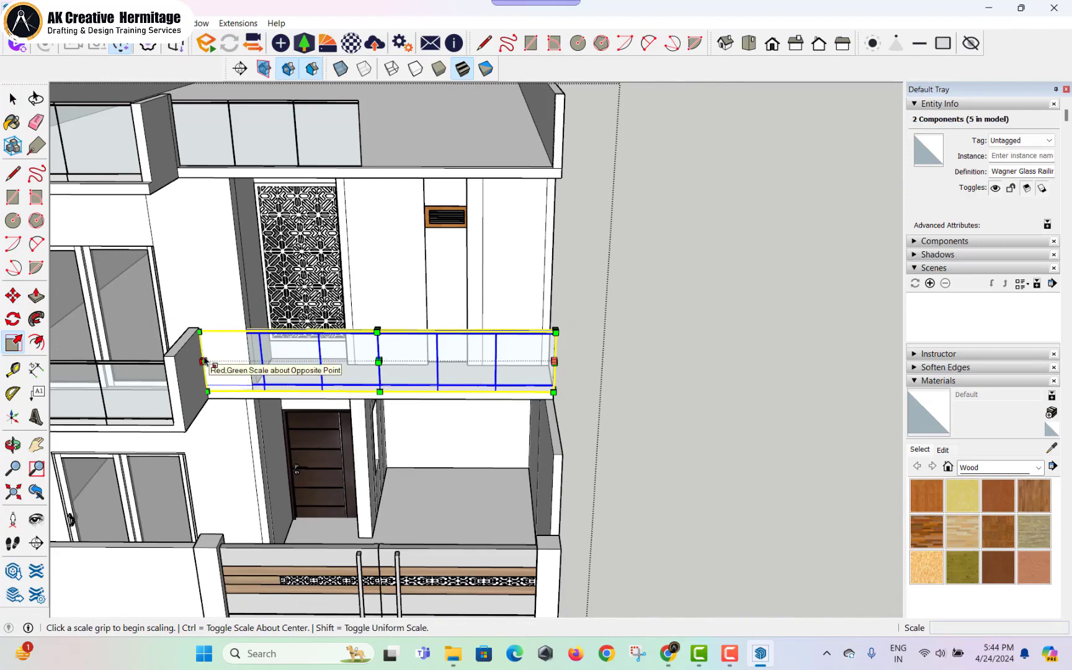
{"action": "scroll", "coordinate": [205, 361], "scroll_direction": "up", "scroll_amount": 2}
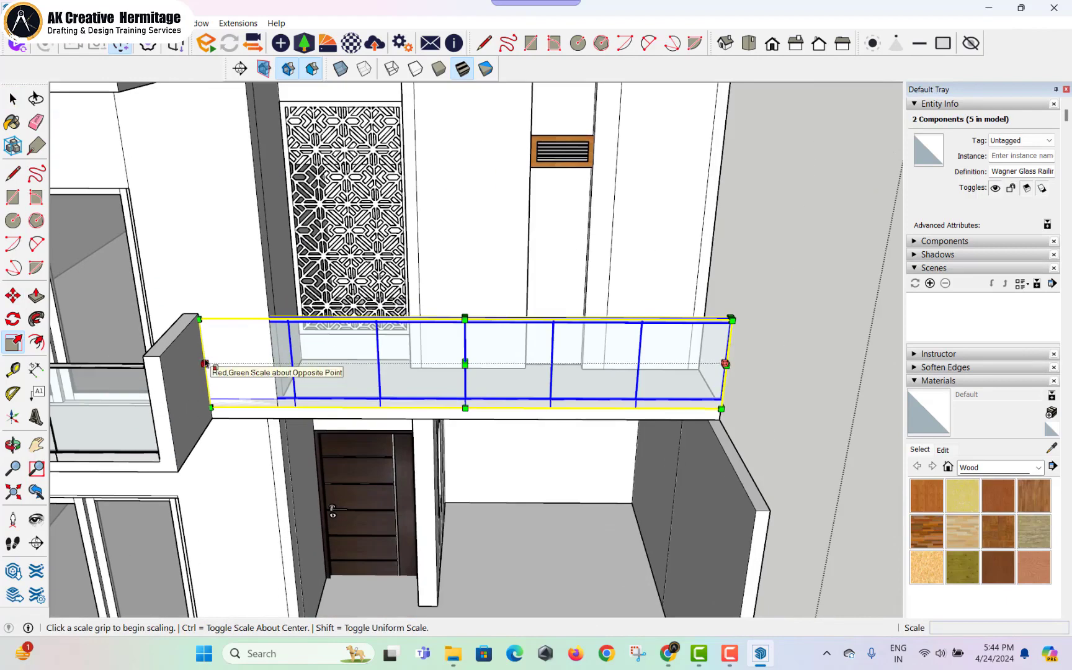
{"action": "left_click", "coordinate": [205, 364]}
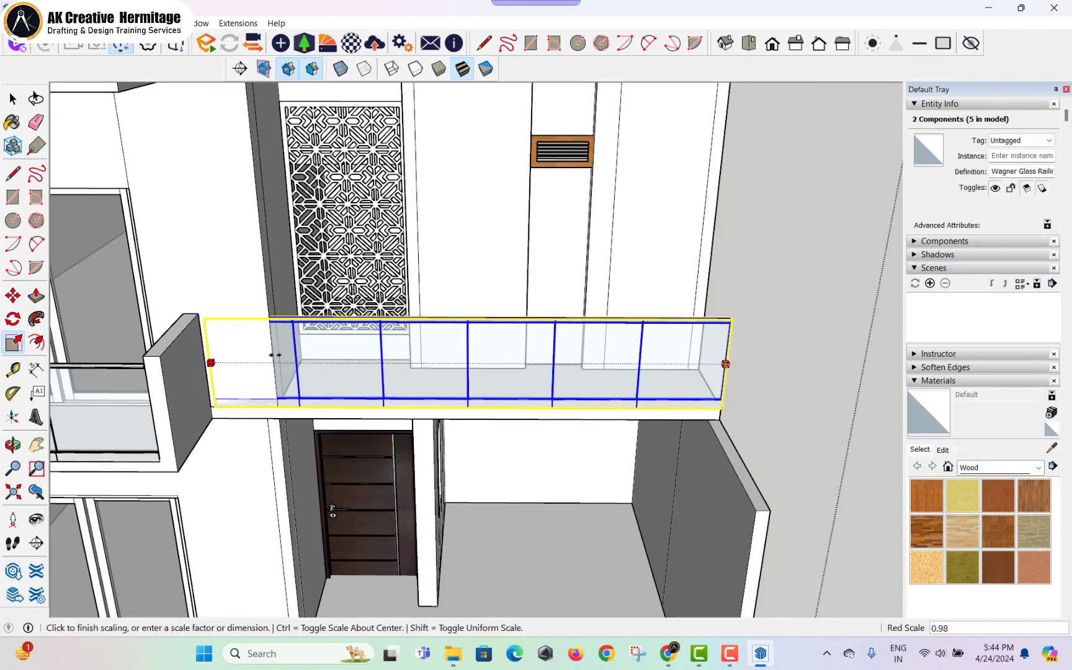
{"action": "left_click", "coordinate": [271, 364]}
{"action": "scroll", "coordinate": [391, 339], "scroll_direction": "down", "scroll_amount": 3}
{"action": "middle_click_drag", "start_coordinate": [391, 340], "coordinate": [554, 415]}
{"action": "key", "text": "space"}
{"action": "left_click", "coordinate": [553, 415]}
{"action": "scroll", "coordinate": [368, 406], "scroll_direction": "up", "scroll_amount": 2}
{"action": "key", "text": "r"}
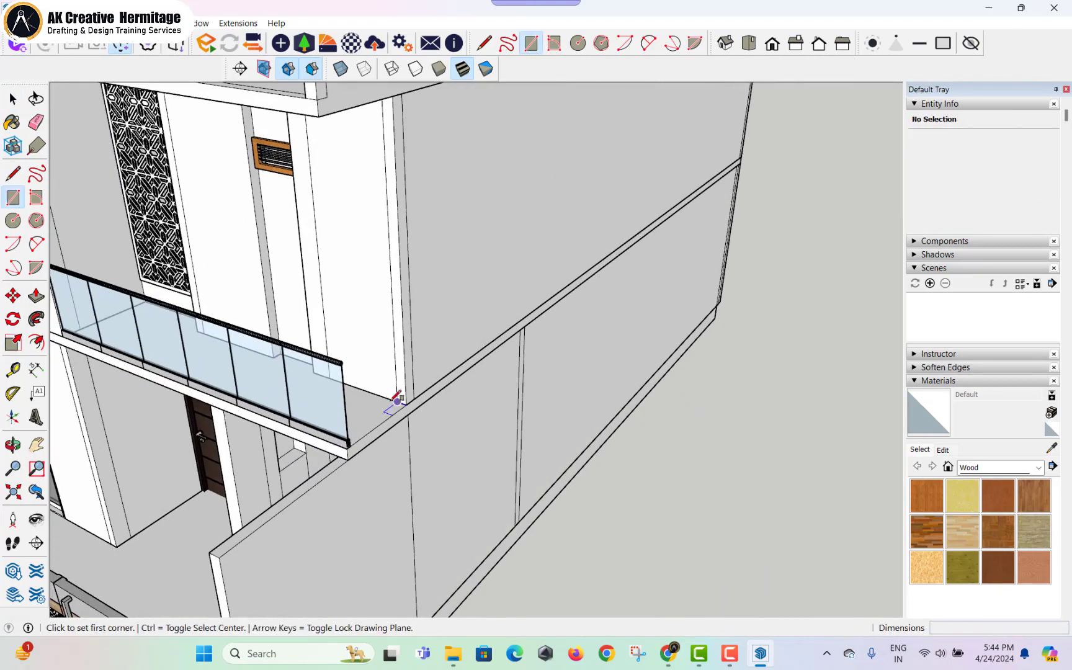
{"action": "left_click", "coordinate": [397, 402]}
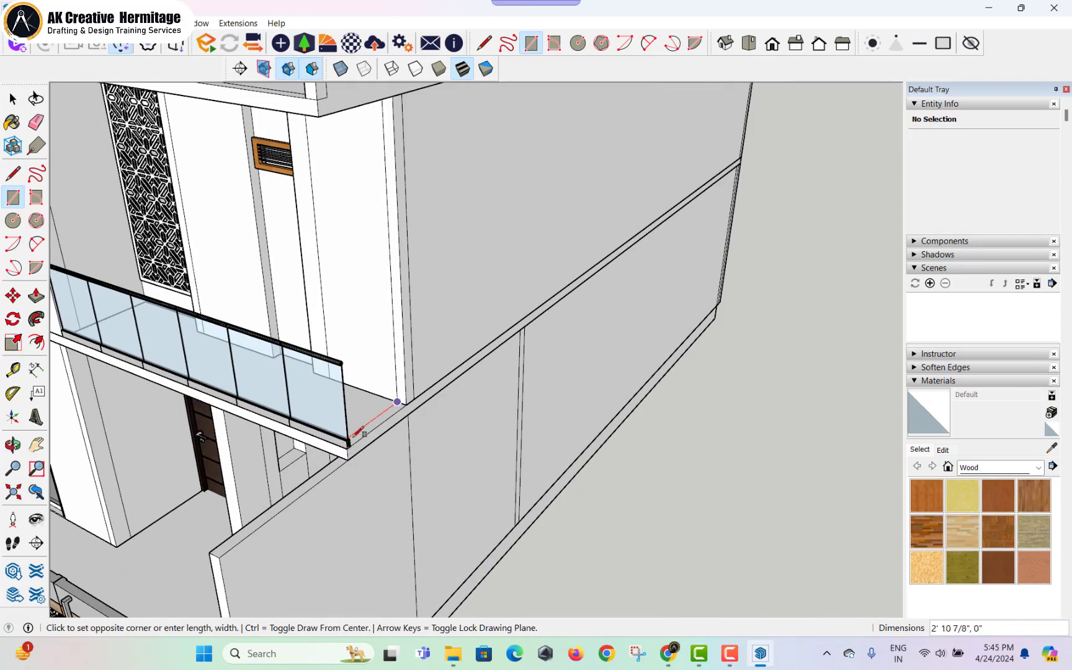
{"action": "key", "text": "space"}
- Draw a strip about 4 1/2" by 3' 5/16" along the slab's right side, from the house wall to the front corner
{"action": "key", "text": "r"}
{"action": "scroll", "coordinate": [378, 422], "scroll_direction": "up", "scroll_amount": 2}
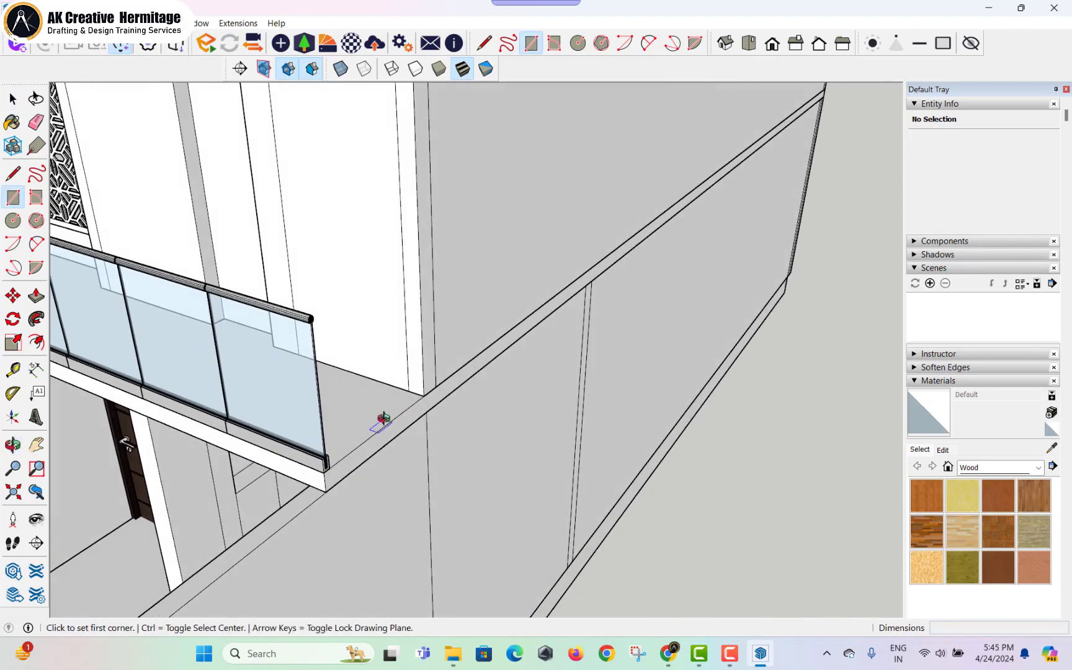
{"action": "left_click", "coordinate": [409, 391]}
{"action": "left_click", "coordinate": [326, 478]}
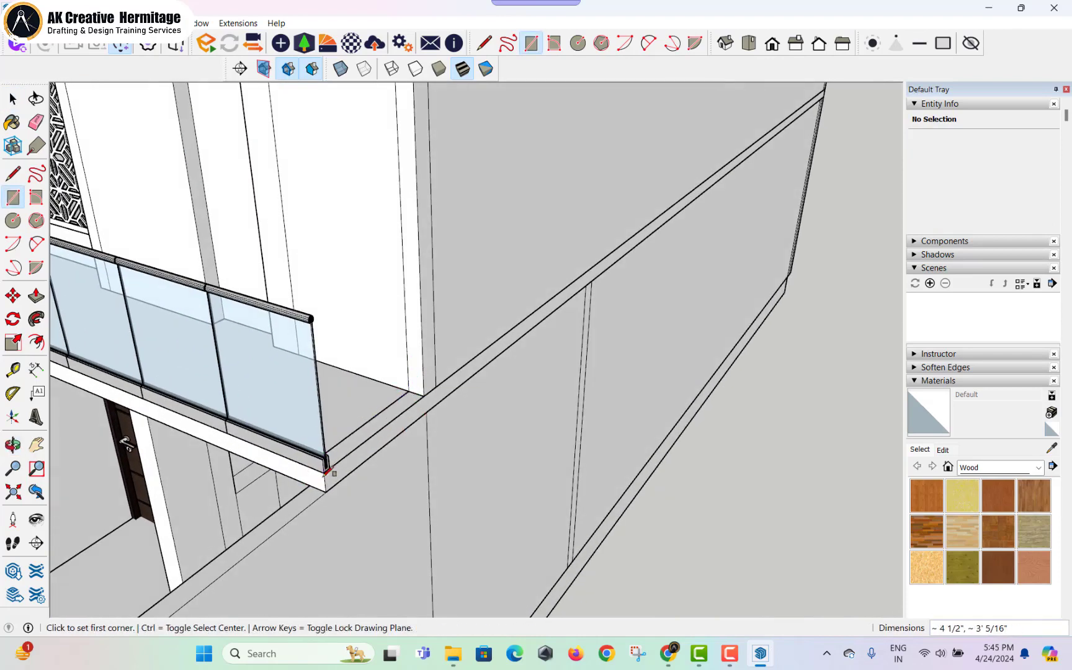
{"action": "key", "text": "space"}
- Pull the slab's side strip up about 2' 11 15/16" to form a side wall beside the railing
{"action": "left_click", "coordinate": [360, 443]}
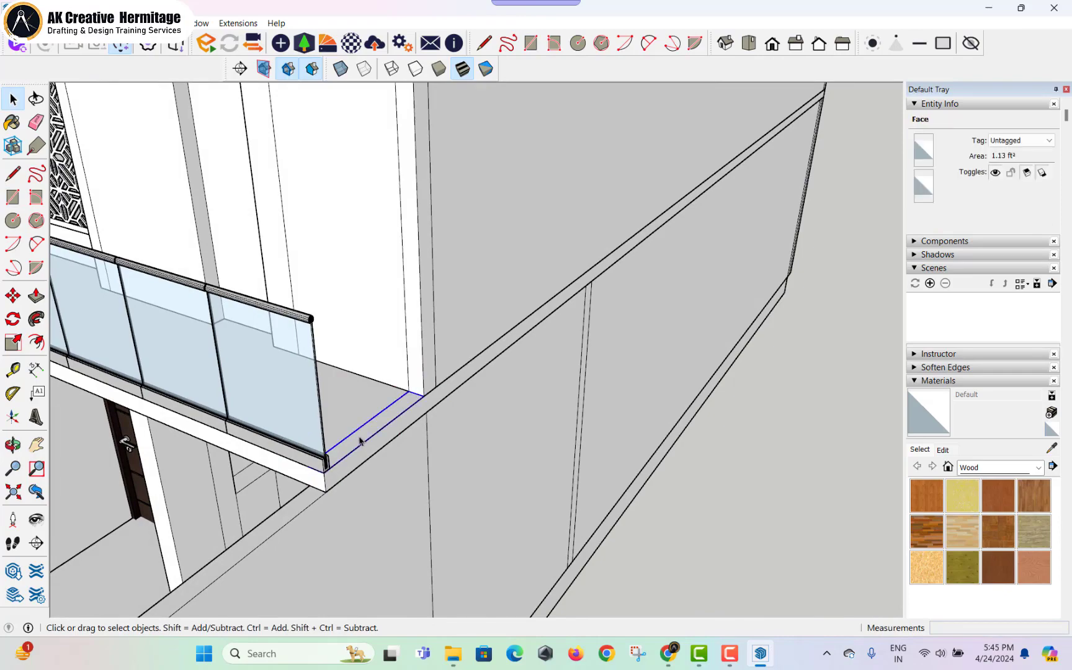
{"action": "key", "text": "p"}
{"action": "left_click", "coordinate": [360, 442]}
{"action": "left_click", "coordinate": [297, 314]}
{"action": "scroll", "coordinate": [428, 353], "scroll_direction": "down", "scroll_amount": 2}
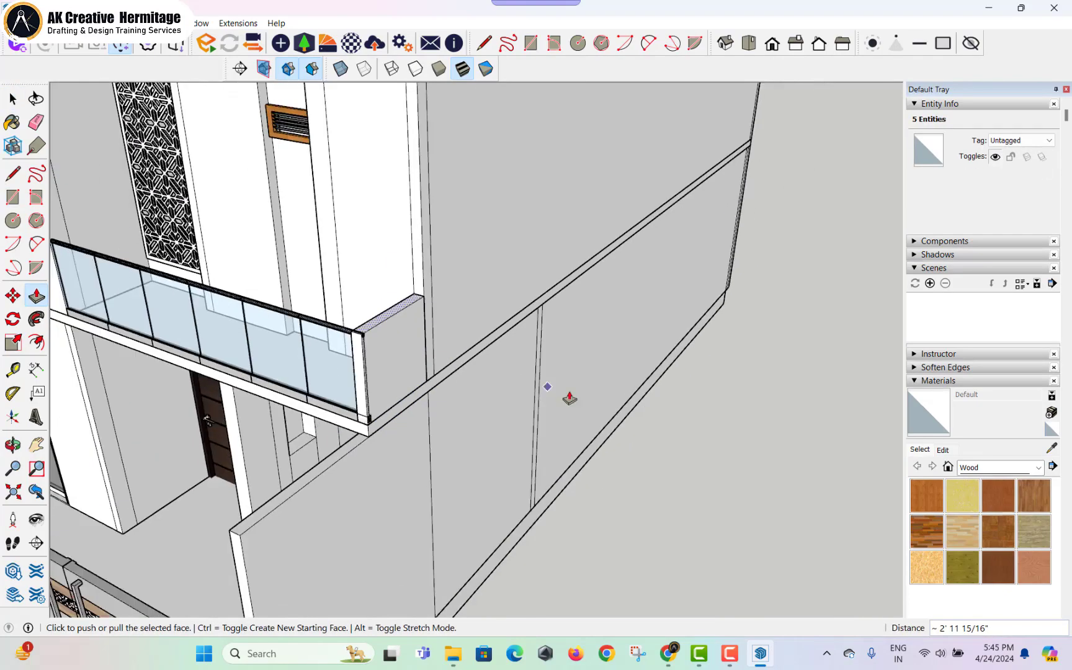
{"action": "key", "text": "space"}
- Open the first-floor wall group for editing and select the side wall face next to the jali panel
{"action": "scroll", "coordinate": [828, 419], "scroll_direction": "down", "scroll_amount": 5}
{"action": "middle_click_drag", "start_coordinate": [829, 419], "coordinate": [573, 272]}
{"action": "scroll", "coordinate": [509, 292], "scroll_direction": "up", "scroll_amount": 5}
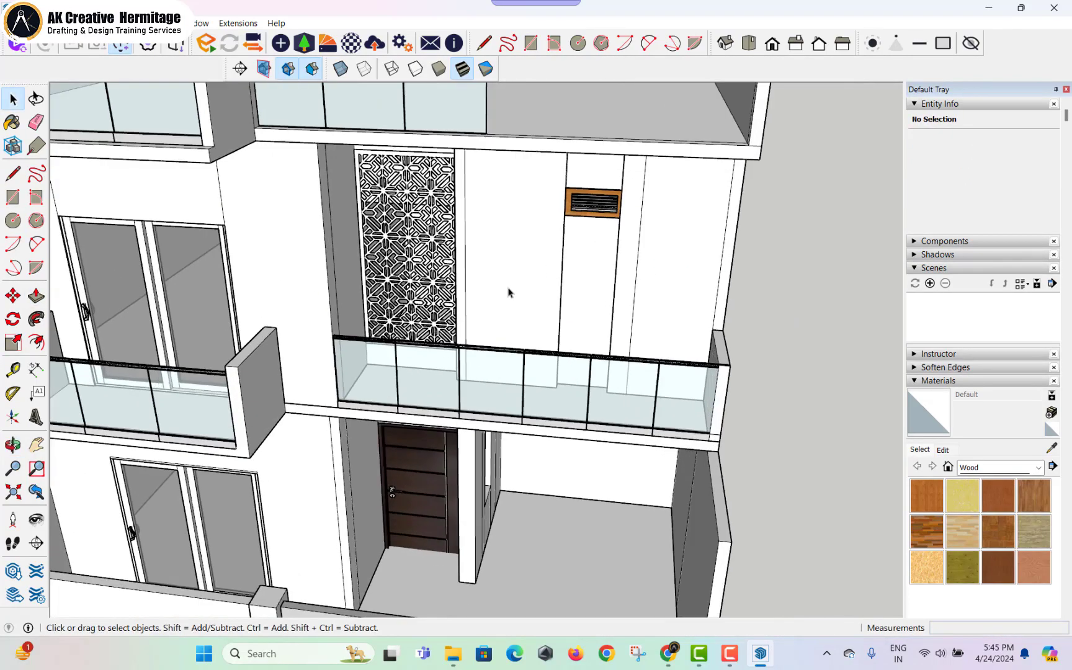
{"action": "left_click", "coordinate": [500, 288]}
{"action": "middle_click_drag", "start_coordinate": [500, 287], "coordinate": [487, 408]}
{"action": "double_click", "coordinate": [417, 242]}
{"action": "double_click", "coordinate": [470, 248]}
{"action": "left_click", "coordinate": [466, 261]}
{"action": "key", "text": "r"}
{"action": "scroll", "coordinate": [633, 321], "scroll_direction": "up", "scroll_amount": 3}
{"action": "scroll", "coordinate": [504, 403], "scroll_direction": "up", "scroll_amount": 3}
{"action": "left_click", "coordinate": [497, 407]}
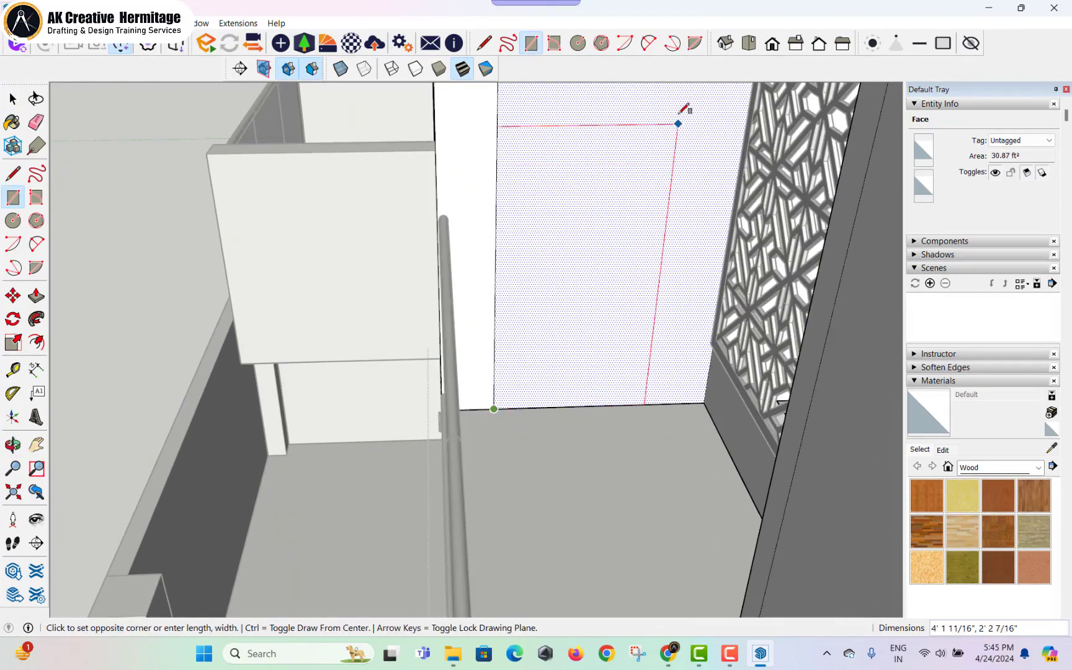
{"action": "middle_click_drag", "start_coordinate": [684, 125], "coordinate": [696, 266], "text": "shift"}
{"action": "key", "text": "space"}
- Place a horizontal guide 7' above the floor on the side wall next to the jali panel
{"action": "key", "text": "t"}
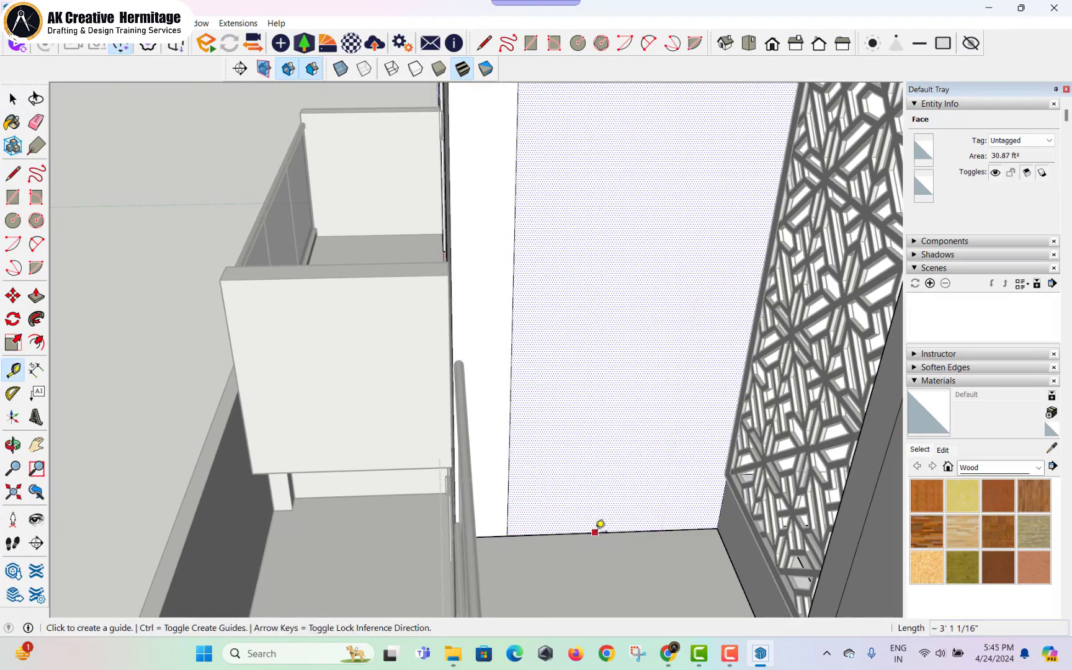
{"action": "left_click", "coordinate": [596, 530]}
{"action": "type", "text": "7'"}
{"action": "key", "text": "Return"}
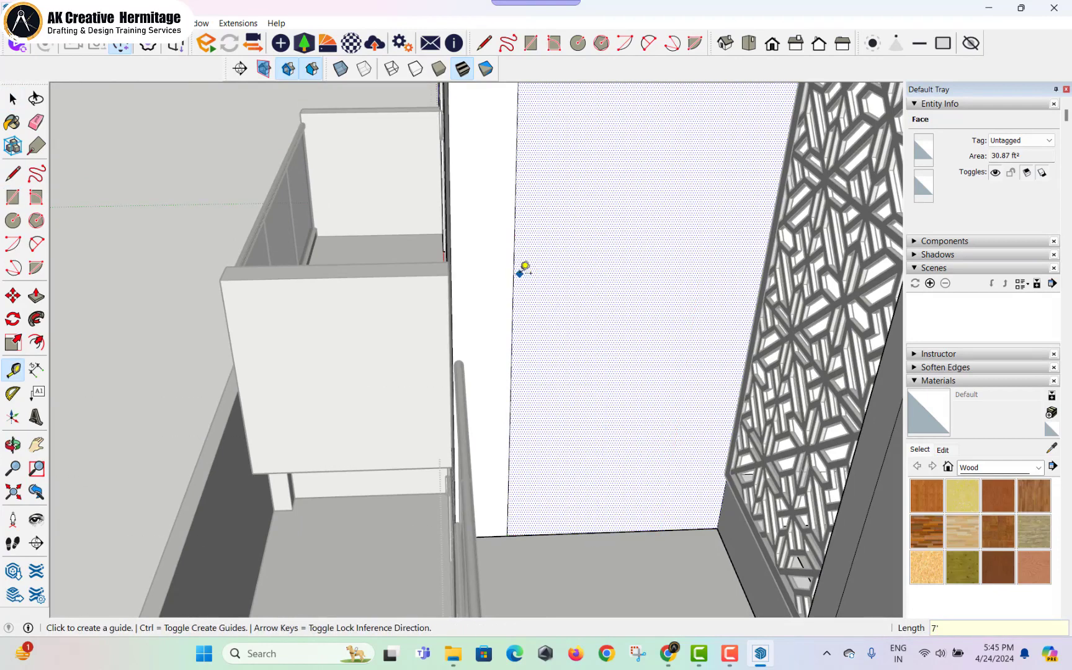
{"action": "left_click", "coordinate": [738, 267]}
{"action": "middle_click_drag", "start_coordinate": [749, 268], "coordinate": [613, 192]}
- Draw a 7' by 2' 10 1/16" rectangle on the side wall and push it through about 4 1/2" as a door opening
{"action": "key", "text": "r"}
{"action": "left_click", "coordinate": [589, 185]}
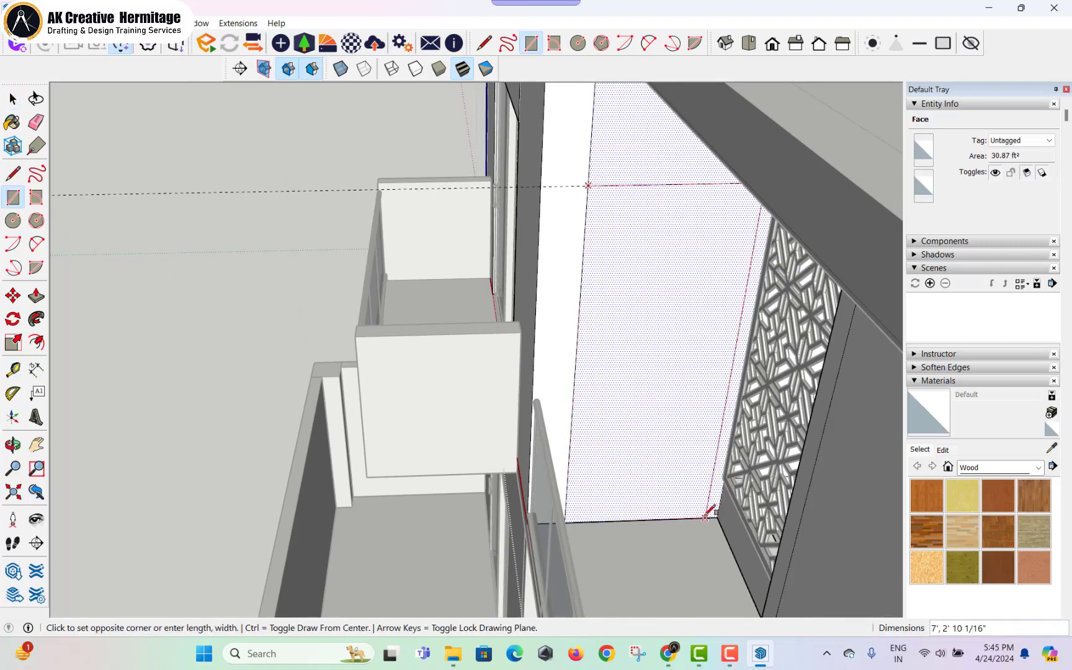
{"action": "left_click", "coordinate": [706, 517]}
{"action": "key", "text": "space"}
{"action": "key", "text": "p"}
{"action": "left_click", "coordinate": [654, 422]}
{"action": "left_click", "coordinate": [640, 385]}
{"action": "middle_click_drag", "start_coordinate": [633, 378], "coordinate": [648, 249]}
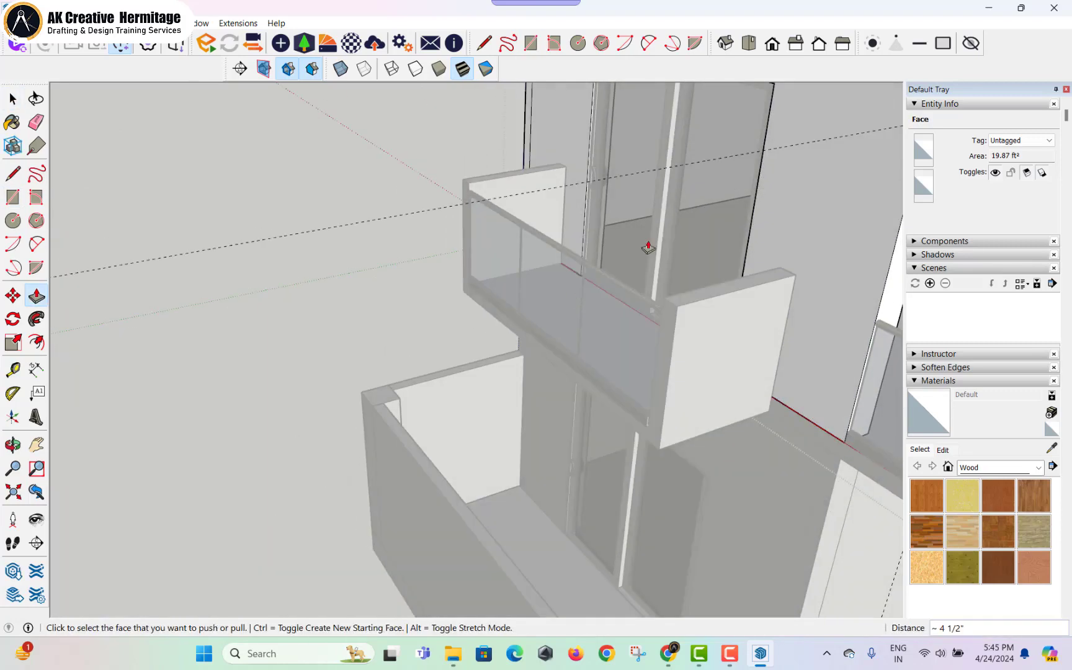
- Erase the guide line at the head of the new door opening and leave the wall group
{"action": "key", "text": "e"}
{"action": "left_click_drag", "start_coordinate": [779, 144], "coordinate": [793, 168]}
{"action": "scroll", "coordinate": [496, 279], "scroll_direction": "down", "scroll_amount": 3}
{"action": "mouse_move", "coordinate": [514, 303]}
{"action": "middle_mouse_down"}
{"action": "mouse_move", "coordinate": [573, 265]}
{"action": "mouse_move", "coordinate": [605, 304]}
{"action": "middle_mouse_up"}
{"action": "key", "text": "space"}
{"action": "scroll", "coordinate": [607, 309], "scroll_direction": "down", "scroll_amount": 2}
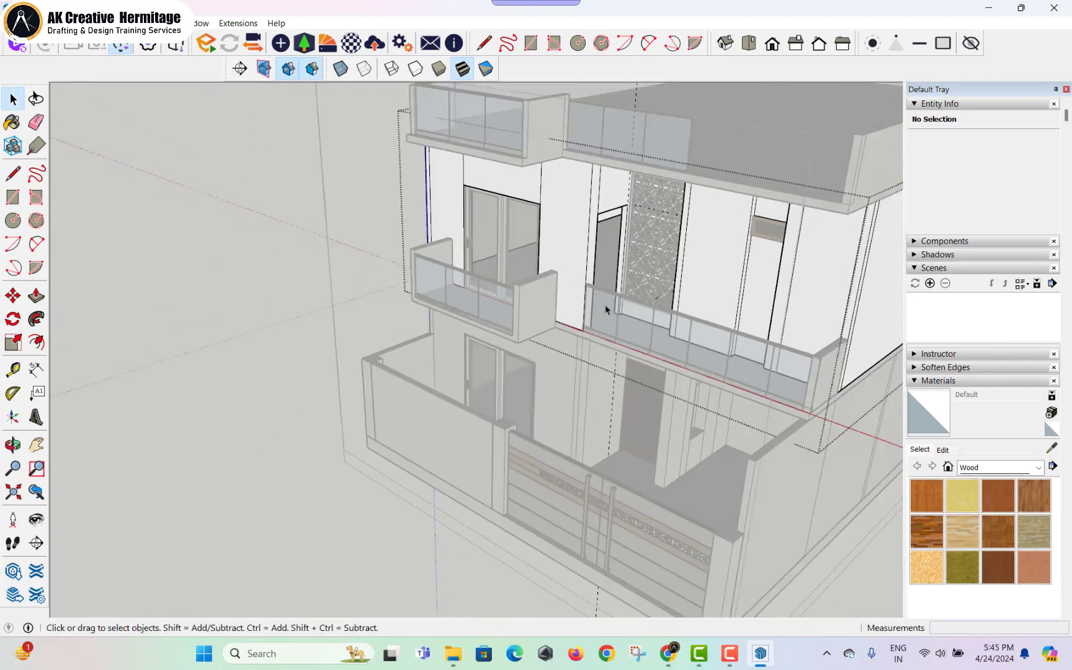
{"action": "left_click", "coordinate": [606, 309]}
- Import the PINTU+6+YA door from Downloads and place it on the first-floor slab beside the new opening
{"action": "middle_click_drag", "start_coordinate": [676, 315], "coordinate": [534, 310]}
{"action": "left_click", "coordinate": [14, 23]}
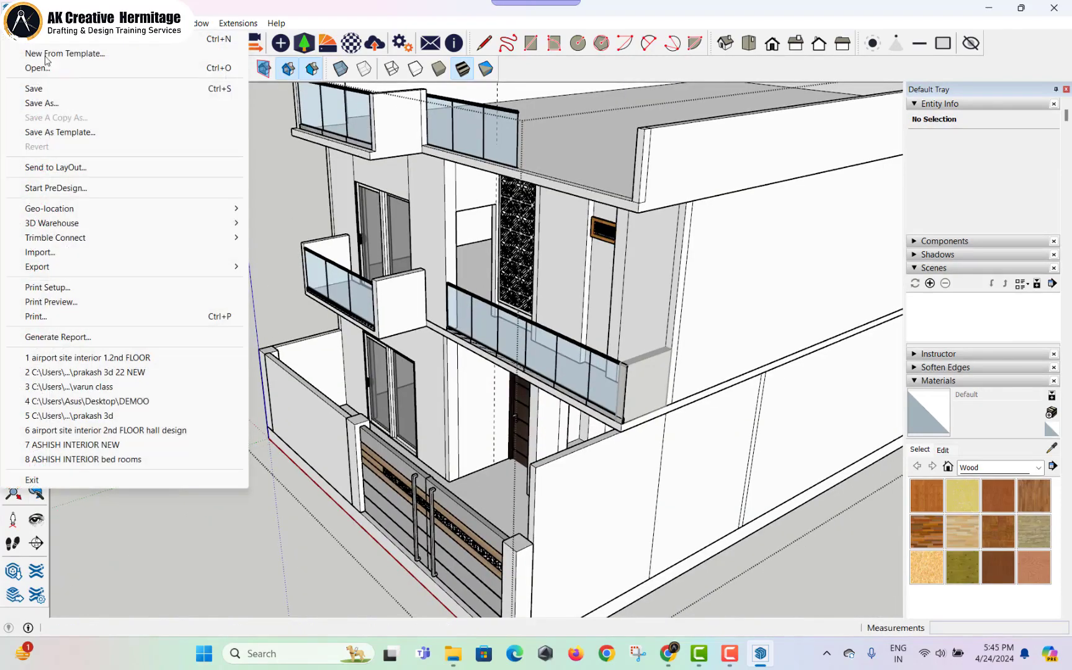
{"action": "left_click", "coordinate": [59, 265]}
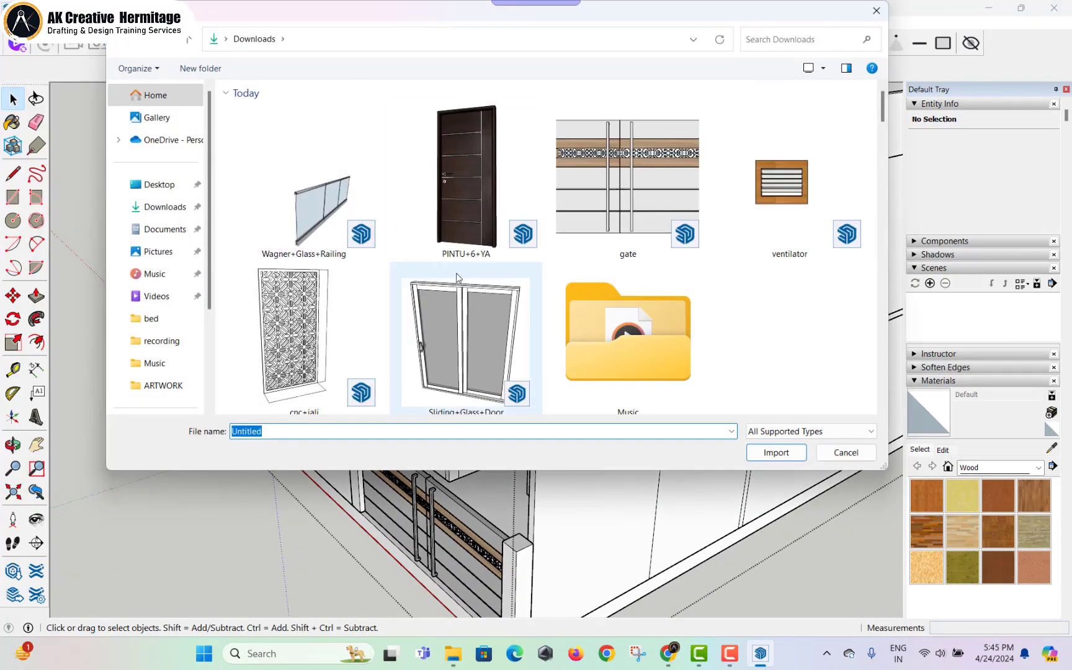
{"action": "double_click", "coordinate": [456, 199]}
{"action": "scroll", "coordinate": [500, 267], "scroll_direction": "up", "scroll_amount": 5}
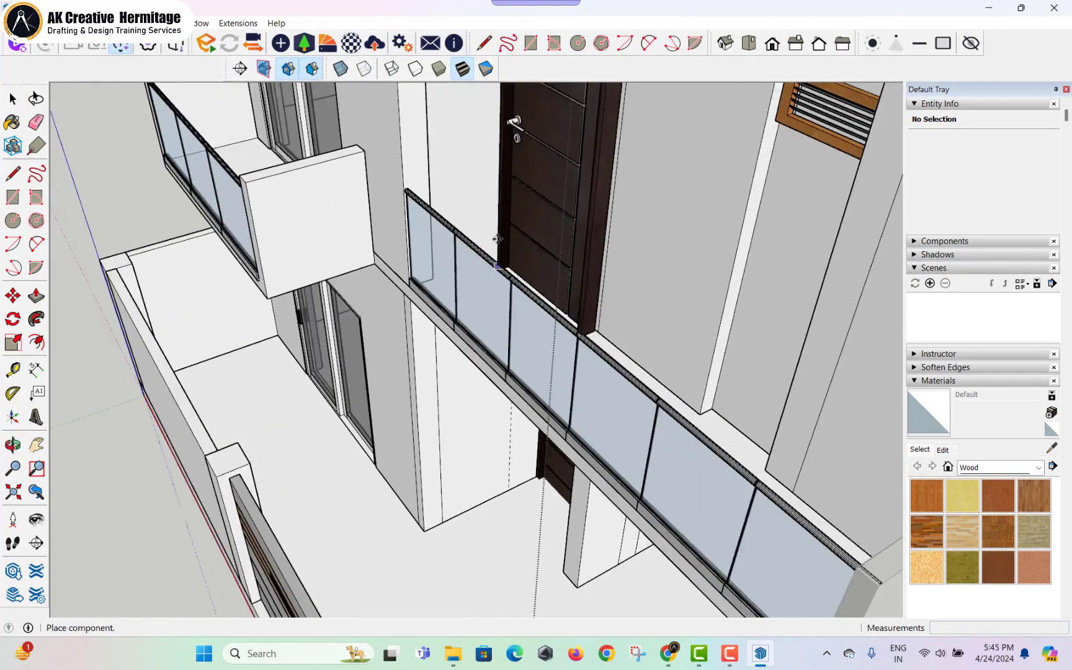
{"action": "middle_click_drag", "start_coordinate": [498, 239], "coordinate": [462, 368], "text": "shift"}
{"action": "scroll", "coordinate": [462, 368], "scroll_direction": "up", "scroll_amount": 2}
{"action": "left_click", "coordinate": [451, 456]}
- Rotate the imported door about its bottom corner so it runs parallel to the side wall with the opening
{"action": "left_click", "coordinate": [13, 318]}
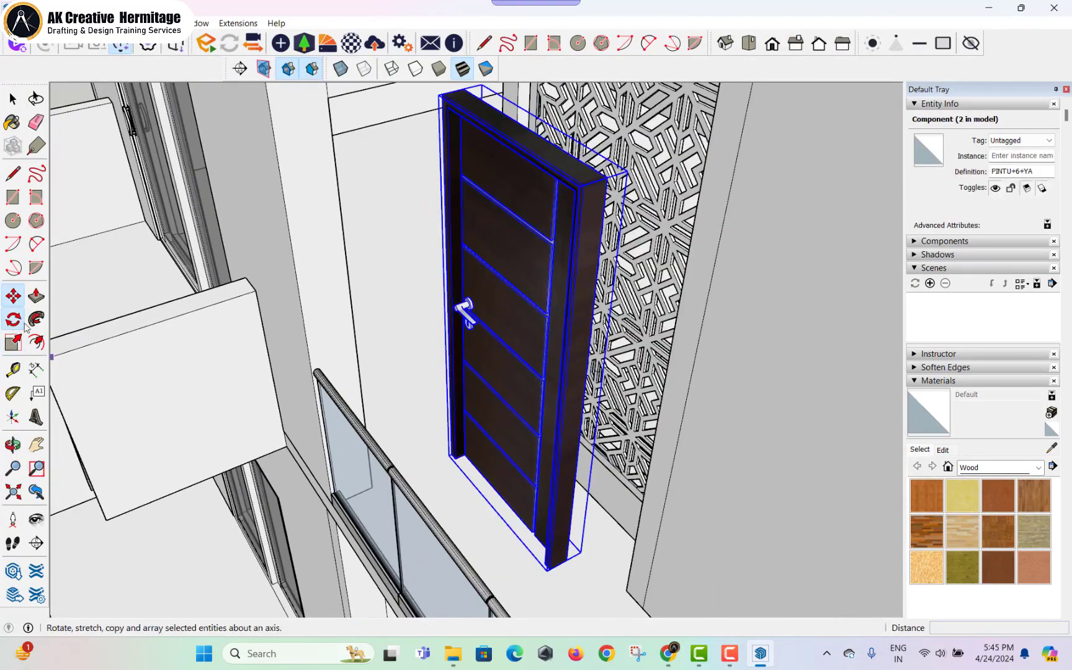
{"action": "left_click", "coordinate": [453, 468]}
{"action": "left_click", "coordinate": [500, 524]}
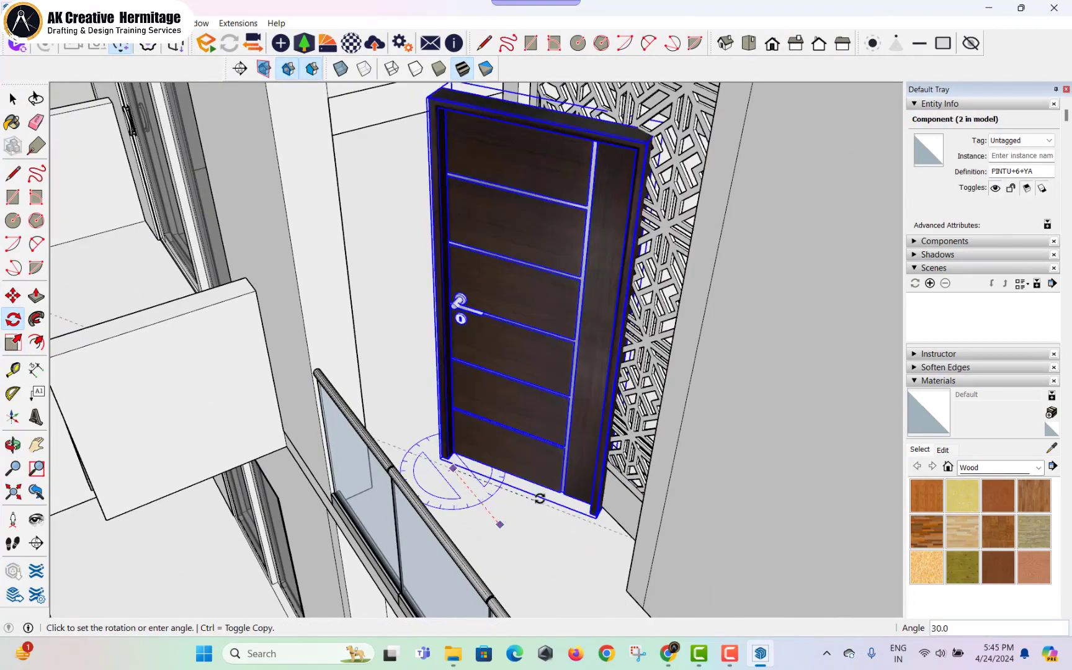
{"action": "key", "text": "Return"}
- Move the door about 1' 1 5/16" by its bottom corner to the lower corner of the side wall opening
{"action": "middle_click_drag", "start_coordinate": [503, 491], "coordinate": [442, 475]}
{"action": "scroll", "coordinate": [441, 473], "scroll_direction": "up", "scroll_amount": 3}
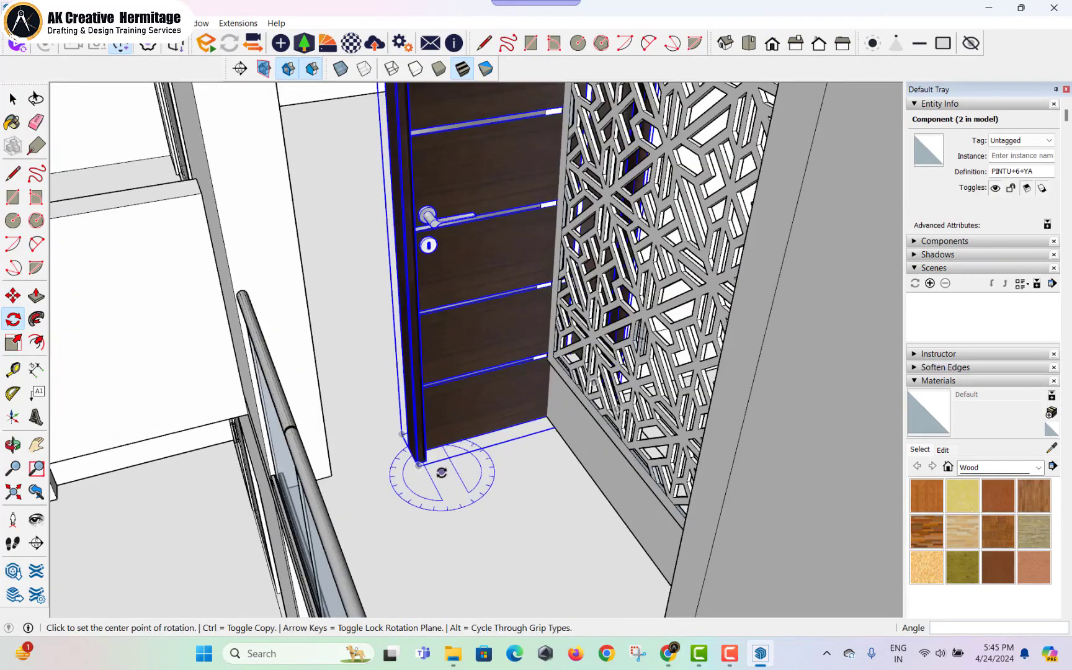
{"action": "key", "text": "m"}
{"action": "left_click", "coordinate": [423, 461]}
{"action": "left_click", "coordinate": [332, 476]}
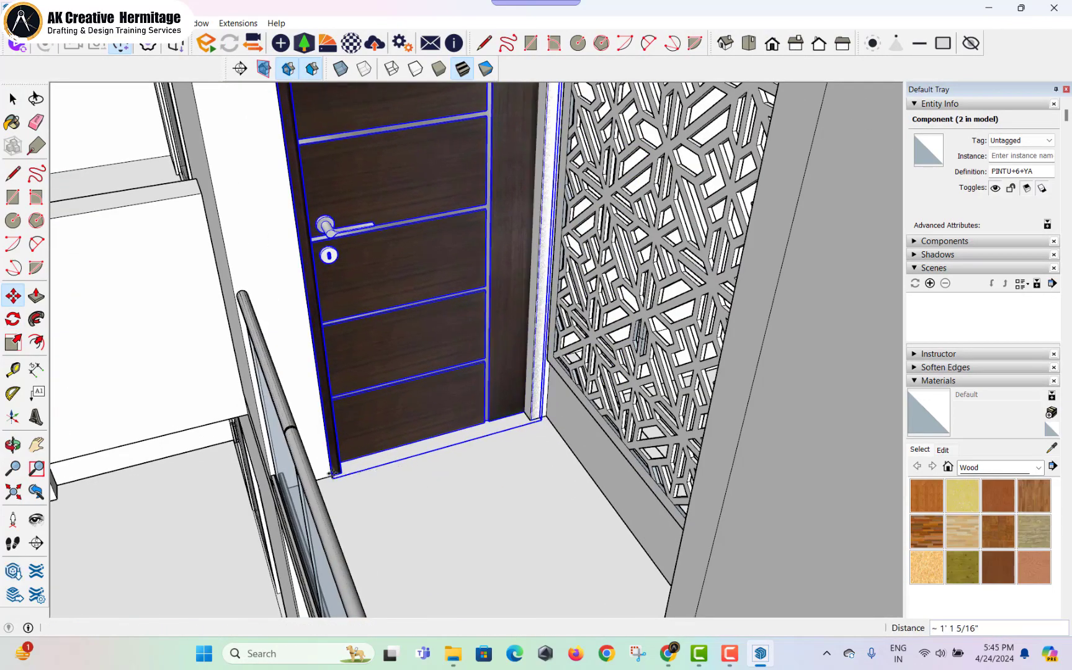
- Scale the selected door across its width so its side edge fits the side wall opening
{"action": "scroll", "coordinate": [459, 455], "scroll_direction": "down", "scroll_amount": 2}
{"action": "middle_click_drag", "start_coordinate": [464, 456], "coordinate": [480, 540], "text": "shift"}
{"action": "key", "text": "s"}
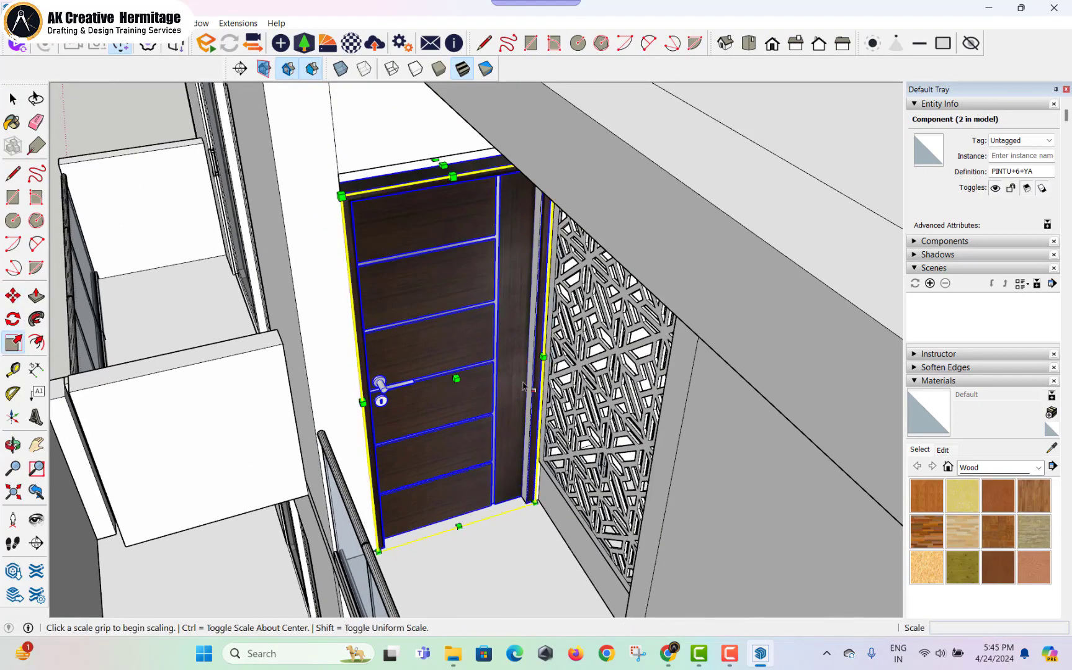
{"action": "left_click", "coordinate": [534, 345]}
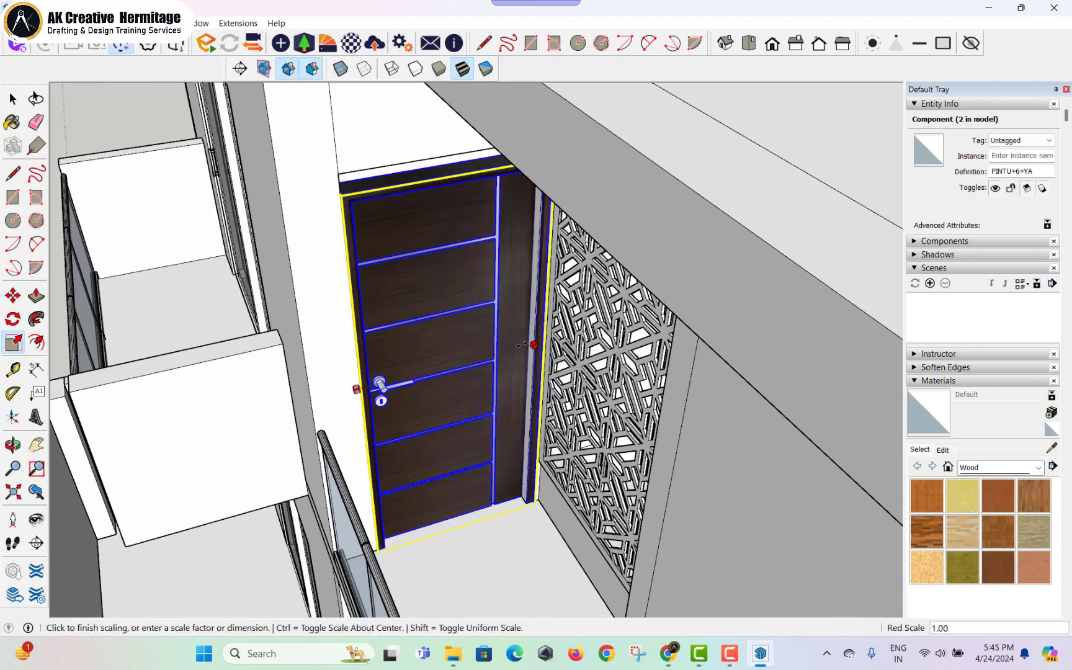
{"action": "key", "text": "Escape"}
{"action": "scroll", "coordinate": [555, 342], "scroll_direction": "up", "scroll_amount": 3}
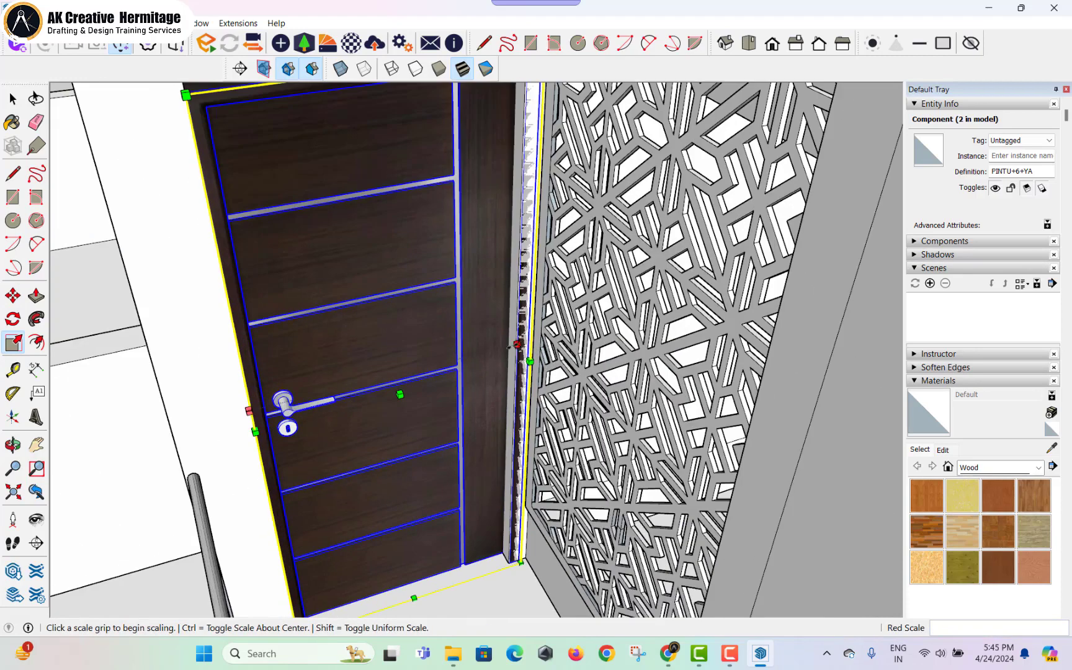
{"action": "left_click", "coordinate": [517, 344]}
{"action": "left_click", "coordinate": [502, 347]}
- Scale the door vertically to the head of the side wall opening and deselect it
{"action": "scroll", "coordinate": [521, 342], "scroll_direction": "down", "scroll_amount": 3}
{"action": "middle_click_drag", "start_coordinate": [537, 332], "coordinate": [472, 177]}
{"action": "left_click", "coordinate": [459, 172]}
{"action": "left_click", "coordinate": [502, 167]}
{"action": "scroll", "coordinate": [490, 193], "scroll_direction": "down", "scroll_amount": 5}
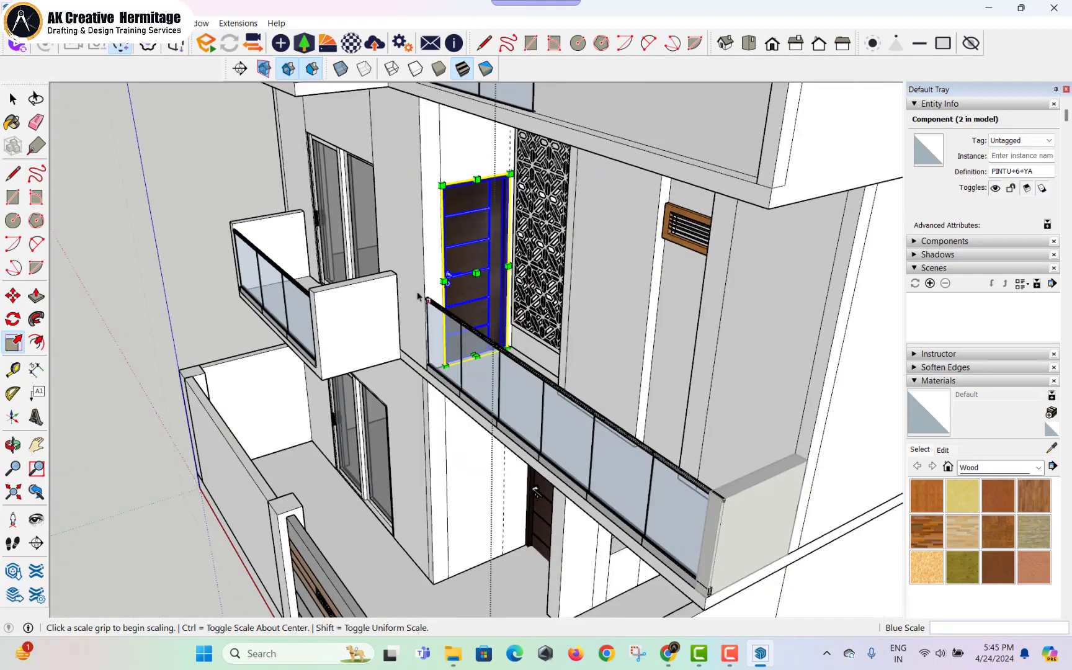
{"action": "key", "text": "space"}
{"action": "left_click", "coordinate": [420, 298]}
- Save the model in the Documents folder under the file name DS
{"action": "scroll", "coordinate": [472, 279], "scroll_direction": "down", "scroll_amount": 2}
{"action": "mouse_move", "coordinate": [577, 254]}
{"action": "middle_mouse_down"}
{"action": "mouse_move", "coordinate": [532, 276]}
{"action": "mouse_move", "coordinate": [442, 103]}
{"action": "middle_mouse_up"}
{"action": "key", "text": "e"}
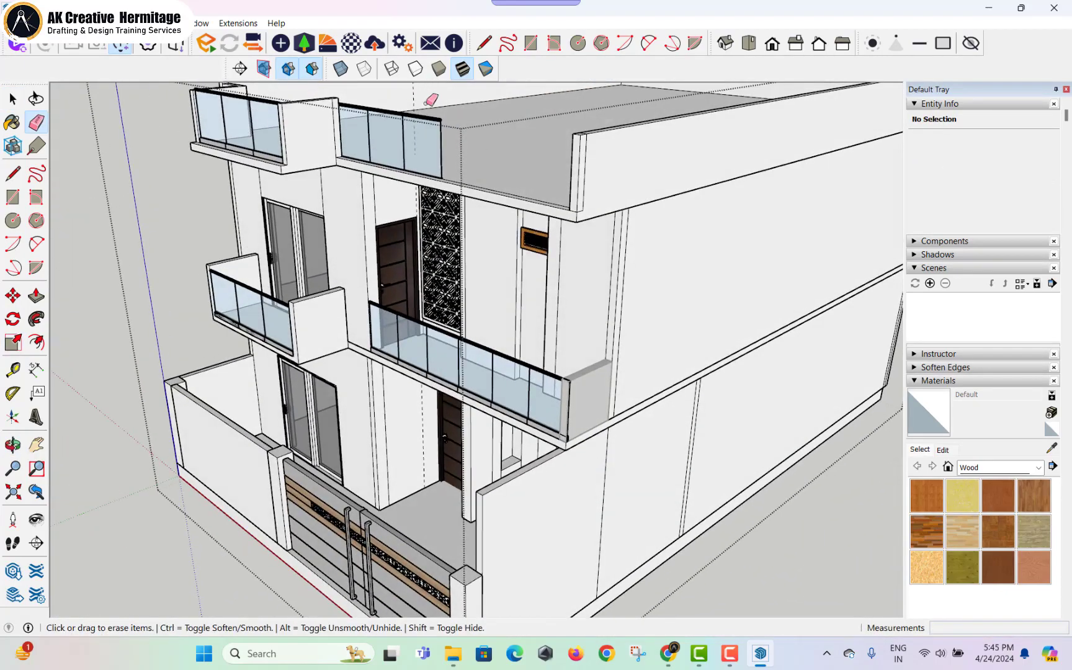
{"action": "scroll", "coordinate": [428, 103], "scroll_direction": "down", "scroll_amount": 3}
{"action": "key", "text": "space"}
{"action": "key", "text": "ctrl+s"}
{"action": "type", "text": "D"}
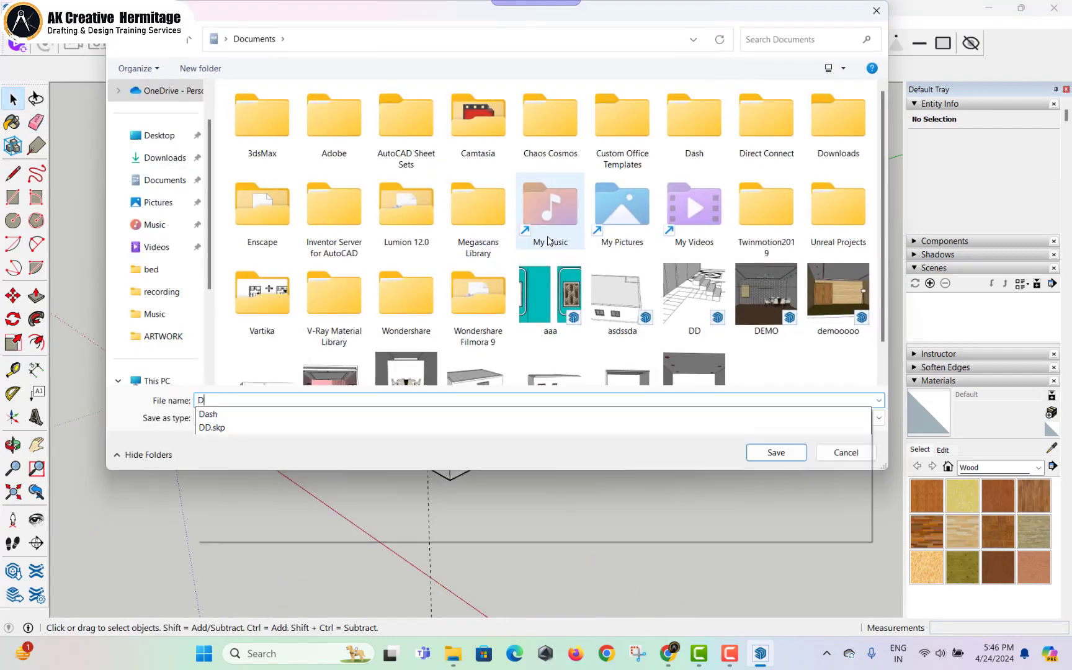
{"action": "type", "text": "S"}
{"action": "key", "text": "Return"}
- Open the house group and its nested first-floor wall group to reach the vertical guide line
{"action": "middle_click_drag", "start_coordinate": [385, 292], "coordinate": [418, 107]}
{"action": "scroll", "coordinate": [418, 107], "scroll_direction": "up", "scroll_amount": 2}
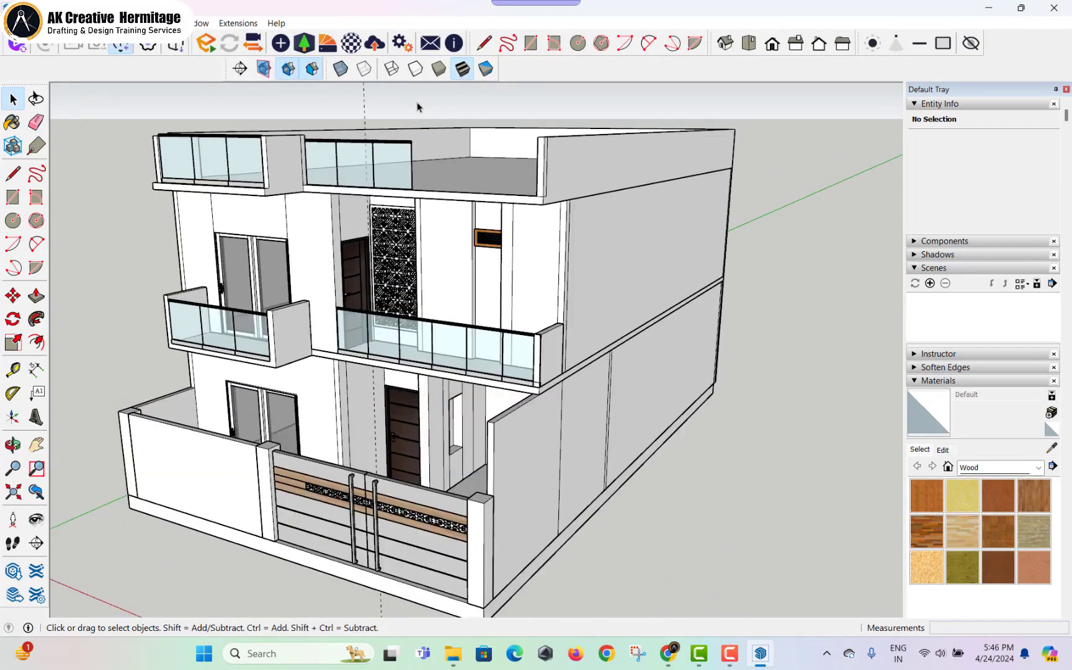
{"action": "key", "text": "e"}
{"action": "key", "text": "space"}
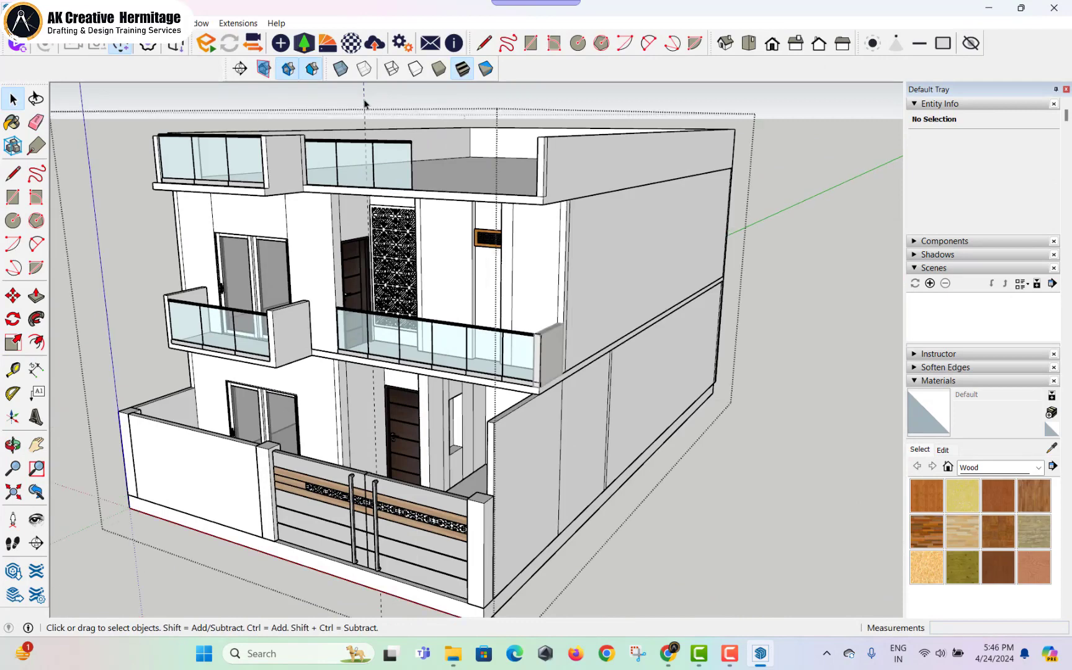
{"action": "double_click", "coordinate": [365, 98]}
{"action": "left_click", "coordinate": [365, 98]}
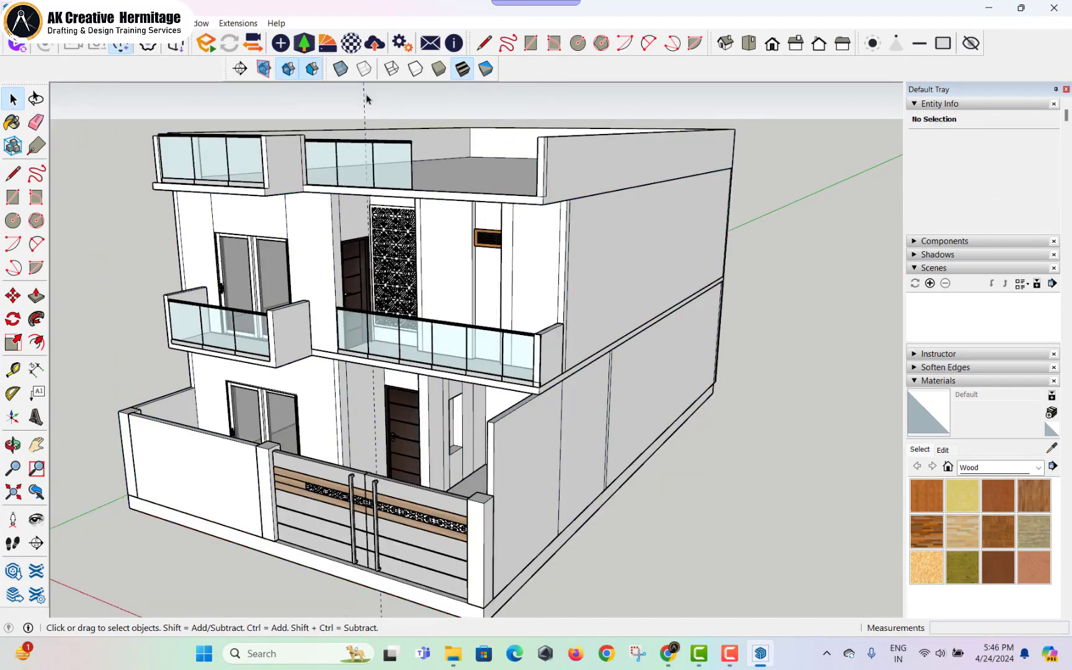
{"action": "double_click", "coordinate": [364, 98]}
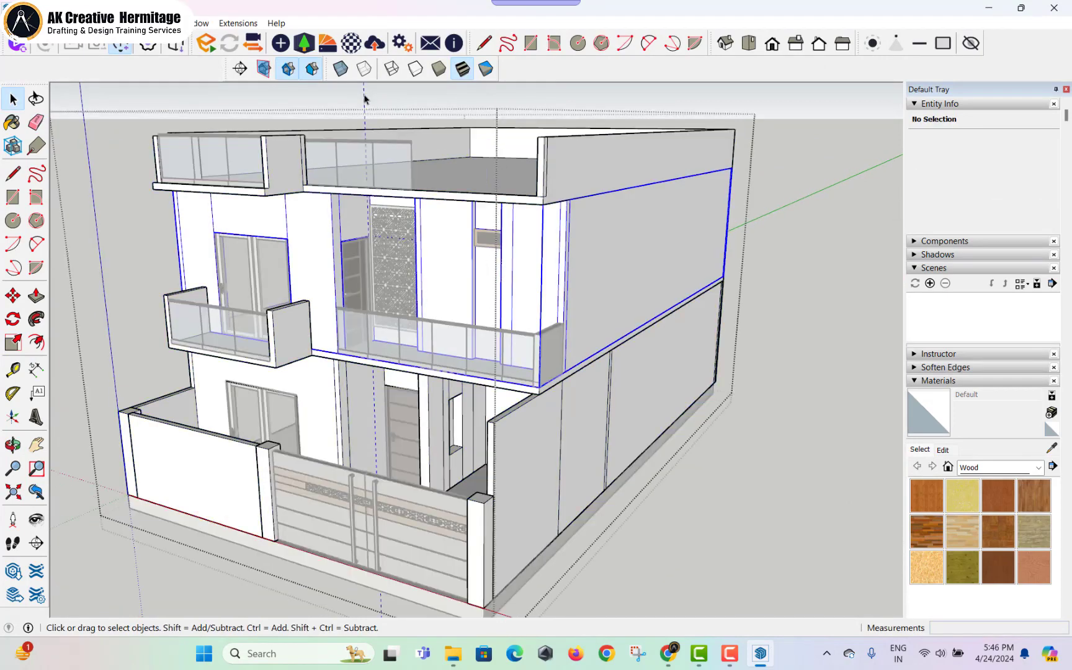
{"action": "key", "text": "e"}
{"action": "key", "text": "space"}
{"action": "double_click", "coordinate": [364, 100]}
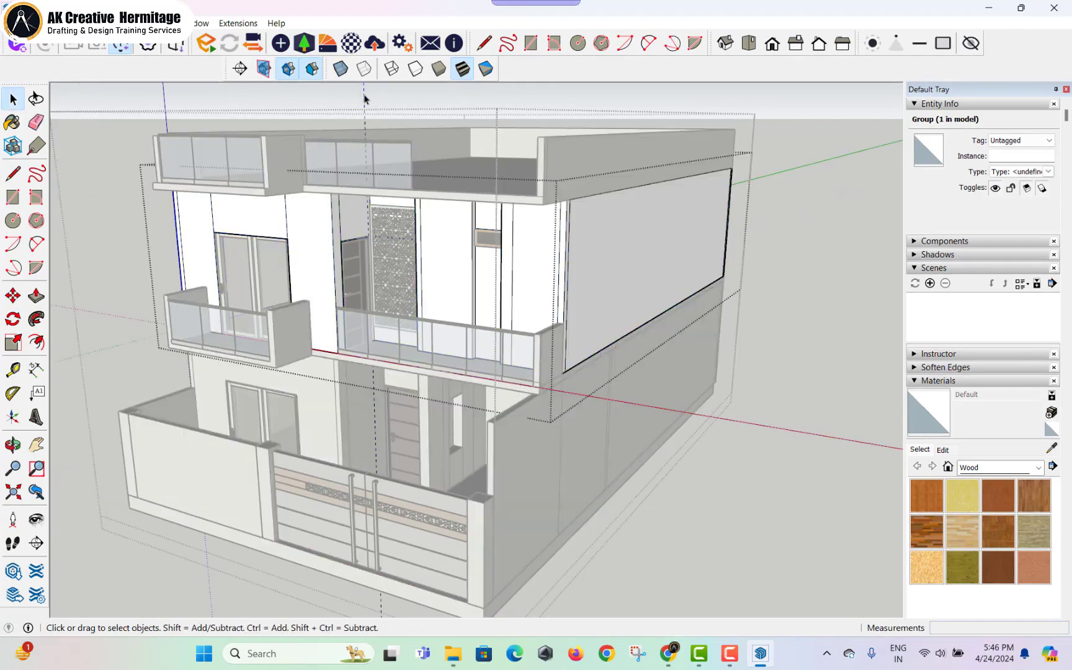
- Delete the vertical guide line in front of the facade and leave the wall group
{"action": "key", "text": "e"}
{"action": "key", "text": "space"}
{"action": "left_click", "coordinate": [365, 98]}
{"action": "key", "text": "e"}
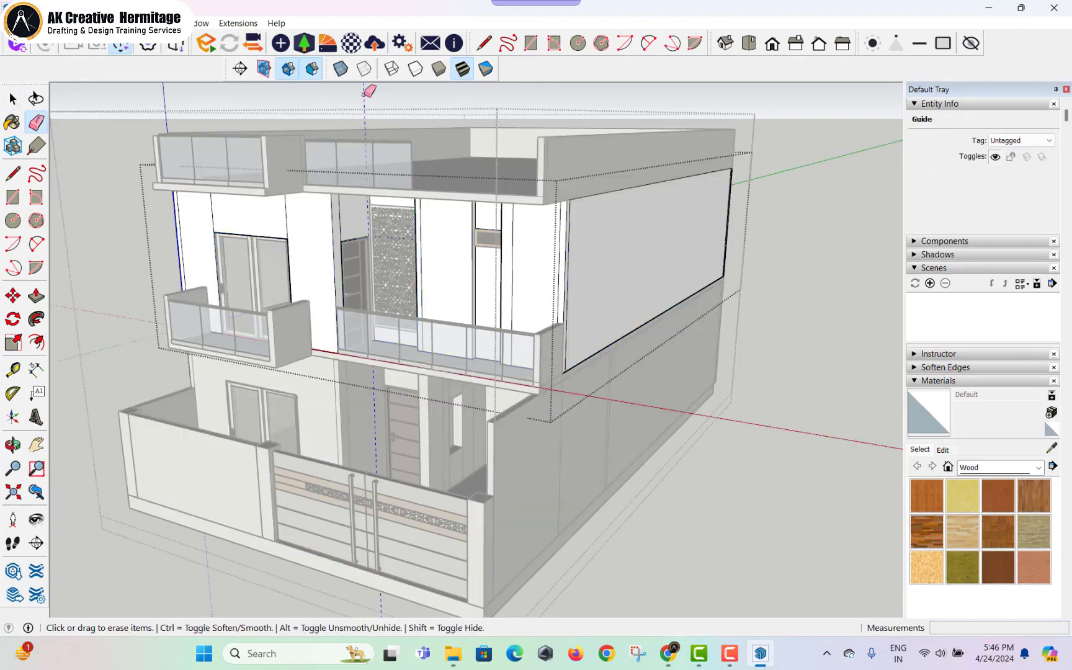
{"action": "key", "text": "space"}
{"action": "left_click", "coordinate": [374, 97]}
{"action": "mouse_move", "coordinate": [433, 311]}
{"action": "middle_mouse_down"}
{"action": "mouse_move", "coordinate": [538, 232]}
{"action": "mouse_move", "coordinate": [458, 224]}
{"action": "middle_mouse_up"}
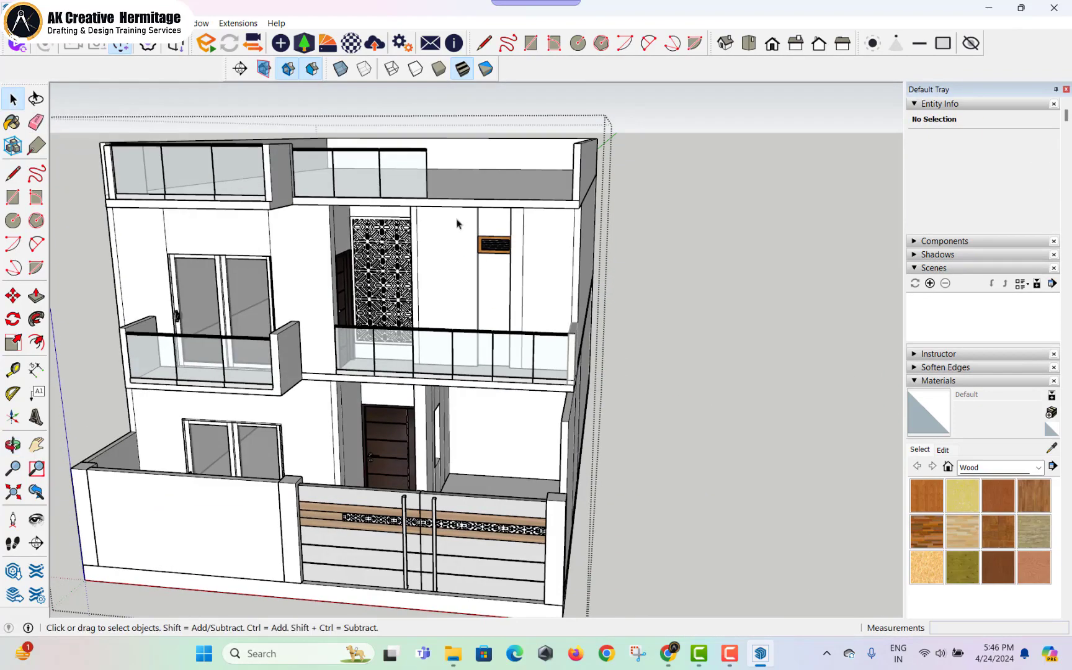
- Try to copy the short roof glass railing along the front edge to the side parapet
{"action": "left_click", "coordinate": [418, 179]}
{"action": "key", "text": "m"}
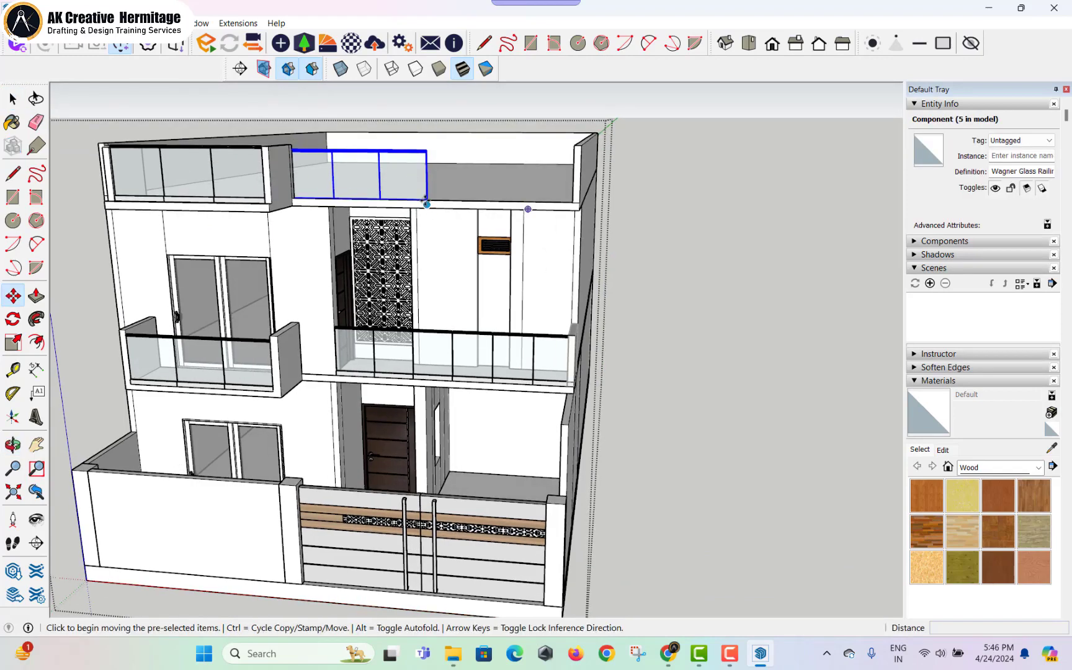
{"action": "left_click", "coordinate": [427, 201]}
{"action": "key", "text": "ctrl"}
{"action": "left_click", "coordinate": [575, 203]}
{"action": "key", "text": "space"}
{"action": "left_click", "coordinate": [625, 222]}
{"action": "double_click", "coordinate": [461, 182]}
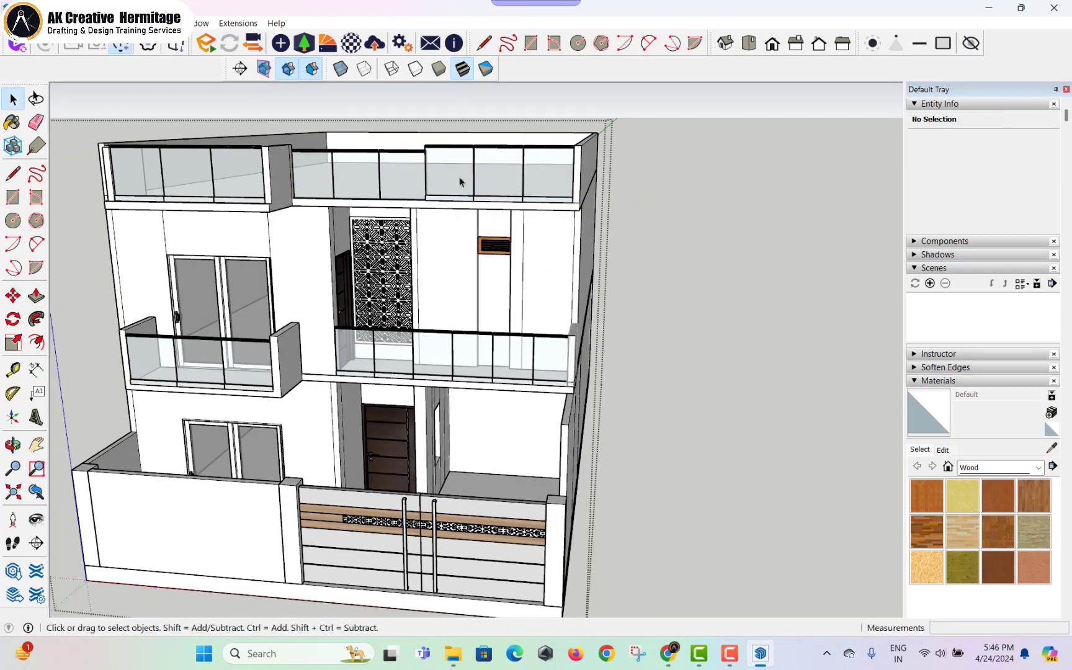
- Copy the short roof glass railing about 8' along the front roof edge by its lower corner to the side parapet
{"action": "left_click", "coordinate": [417, 185]}
{"action": "scroll", "coordinate": [425, 197], "scroll_direction": "up", "scroll_amount": 5}
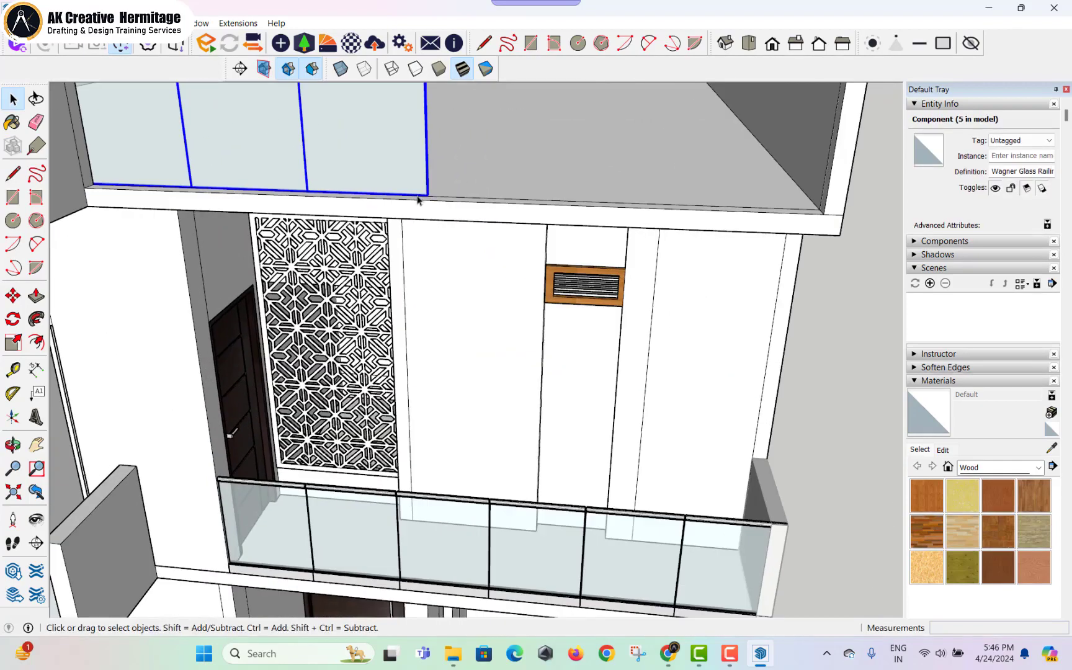
{"action": "key", "text": "m"}
{"action": "left_click", "coordinate": [427, 194]}
{"action": "key", "text": "ctrl"}
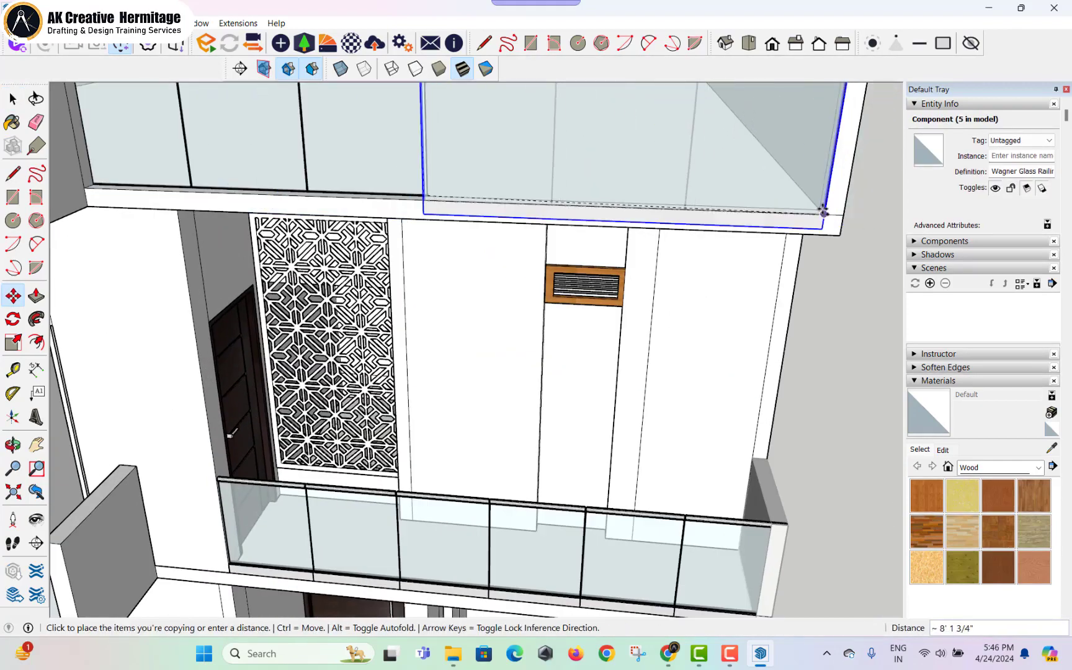
{"action": "left_click", "coordinate": [822, 200]}
{"action": "scroll", "coordinate": [622, 232], "scroll_direction": "down", "scroll_amount": 5}
{"action": "key", "text": "space"}
{"action": "scroll", "coordinate": [491, 203], "scroll_direction": "up", "scroll_amount": 5}
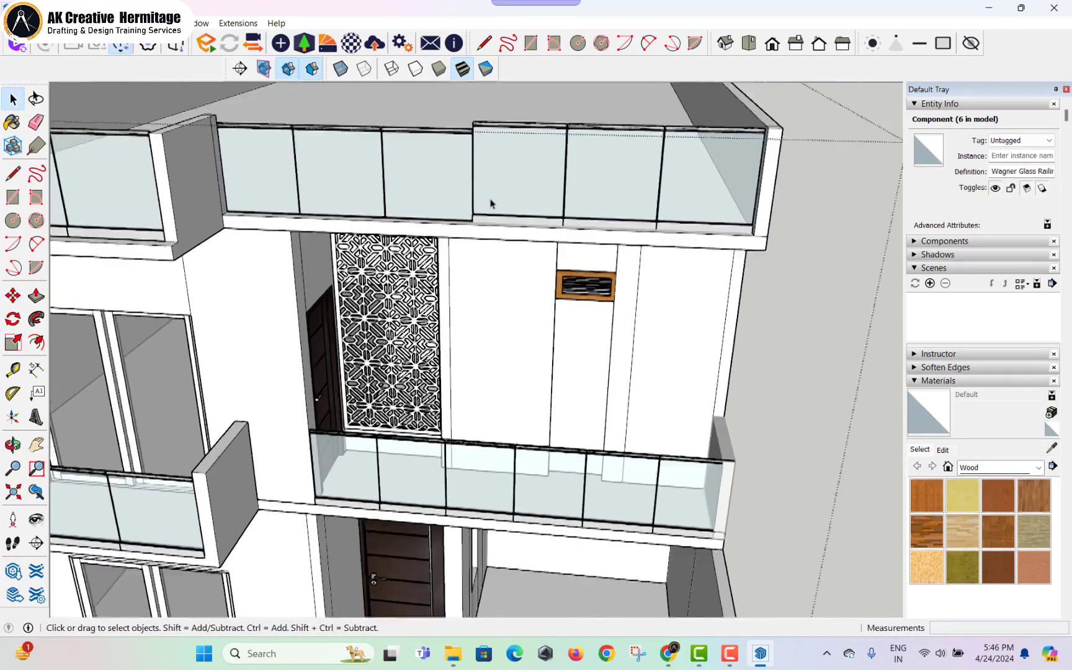
- Move the copied roof railing down by its lower corner to align with the base of the adjoining railing
{"action": "left_click", "coordinate": [491, 214]}
{"action": "scroll", "coordinate": [428, 304], "scroll_direction": "up", "scroll_amount": 5}
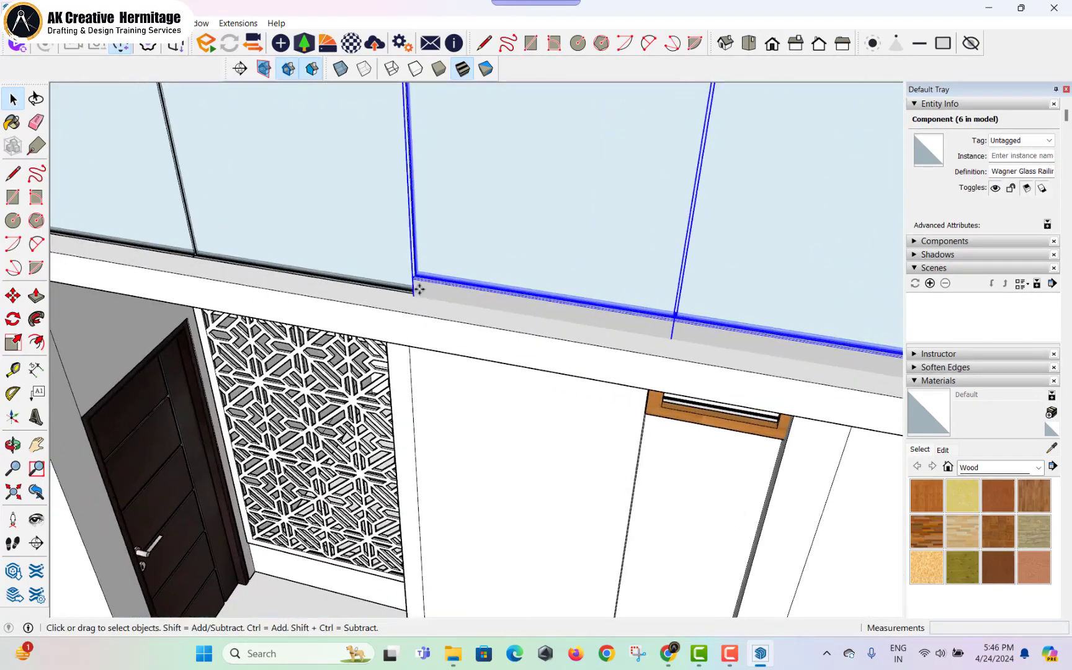
{"action": "key", "text": "m"}
{"action": "left_click", "coordinate": [414, 278]}
{"action": "left_click", "coordinate": [414, 292]}
{"action": "scroll", "coordinate": [414, 283], "scroll_direction": "down", "scroll_amount": 5}
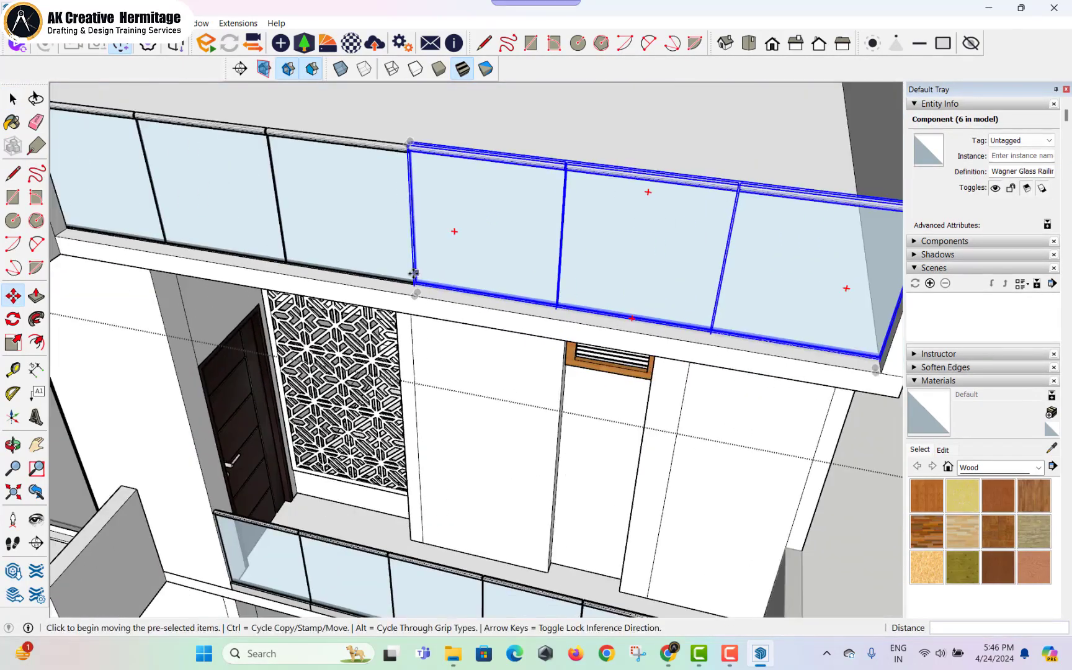
{"action": "middle_click_drag", "start_coordinate": [428, 273], "coordinate": [539, 219]}
{"action": "key", "text": "space"}
{"action": "left_click", "coordinate": [777, 290]}
{"action": "scroll", "coordinate": [474, 178], "scroll_direction": "down", "scroll_amount": 3}
{"action": "middle_click_drag", "start_coordinate": [474, 178], "coordinate": [527, 141]}
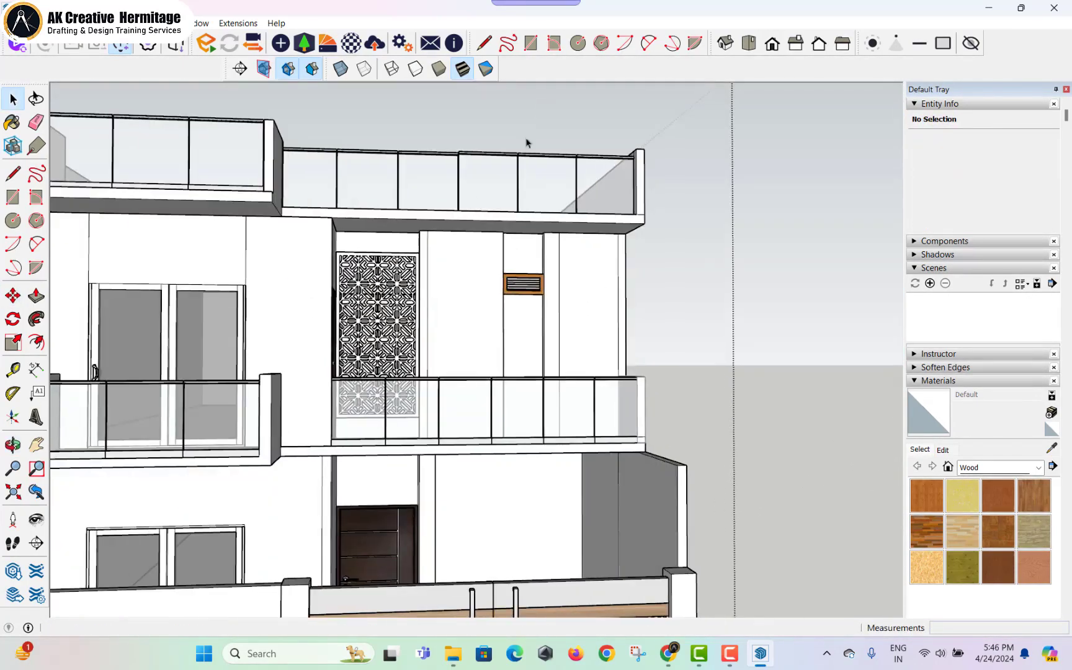
- Offset the outline of the front boundary wall's face 1' inward, inside the wall's group
{"action": "scroll", "coordinate": [527, 180], "scroll_direction": "down", "scroll_amount": 3}
{"action": "middle_click_drag", "start_coordinate": [574, 273], "coordinate": [395, 411]}
{"action": "left_click", "coordinate": [328, 426]}
{"action": "scroll", "coordinate": [314, 434], "scroll_direction": "up", "scroll_amount": 6}
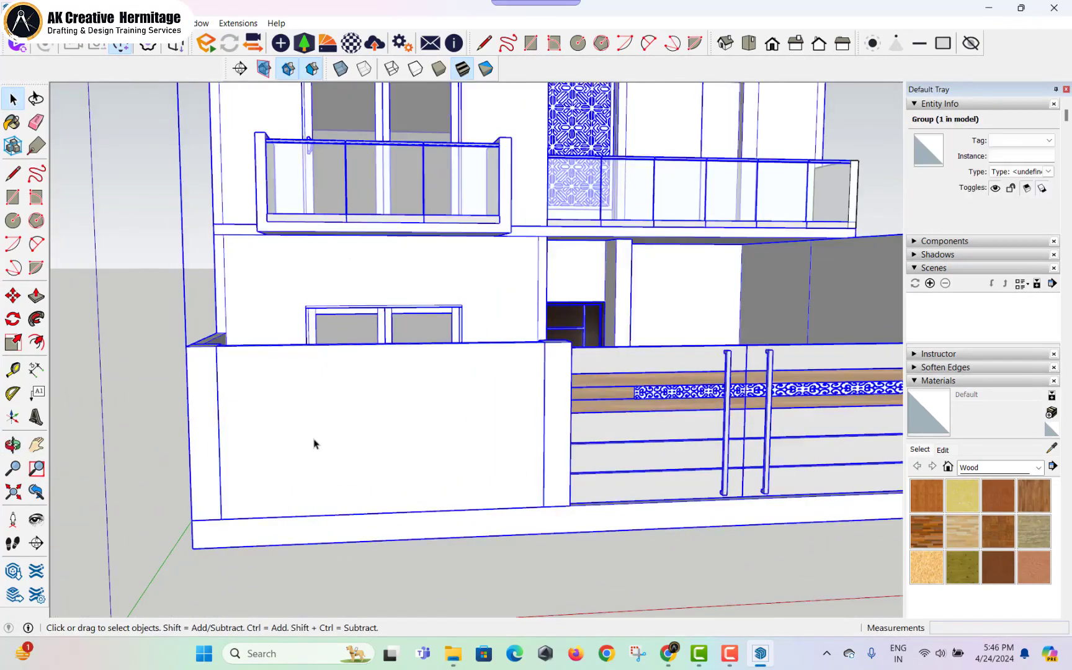
{"action": "key", "text": "r"}
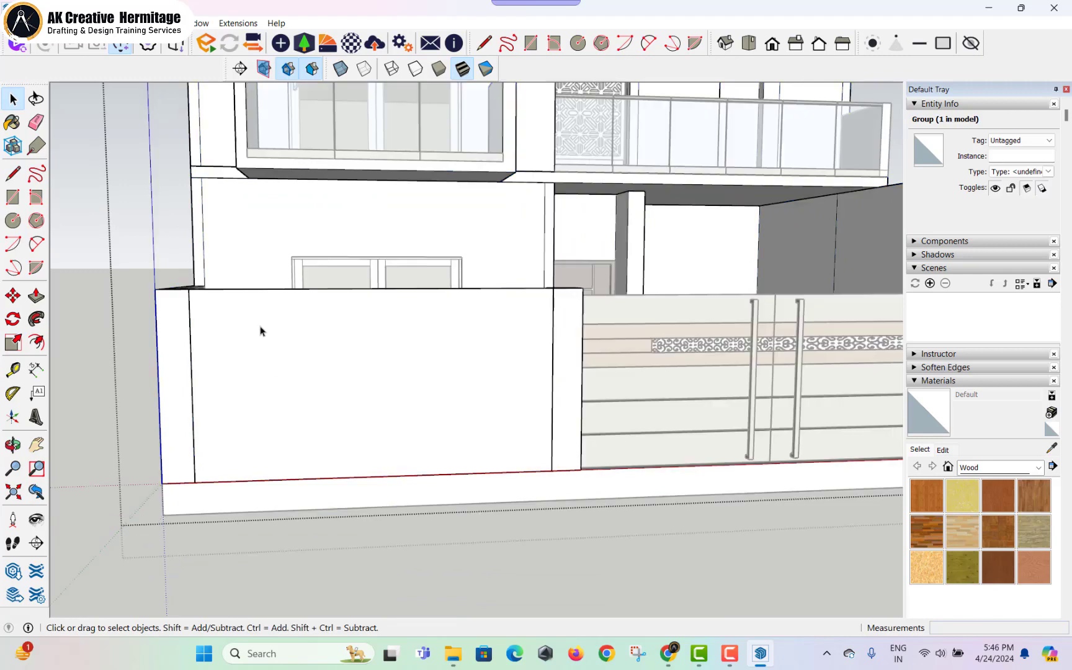
{"action": "key", "text": "space"}
{"action": "left_click", "coordinate": [304, 354]}
{"action": "key", "text": "f"}
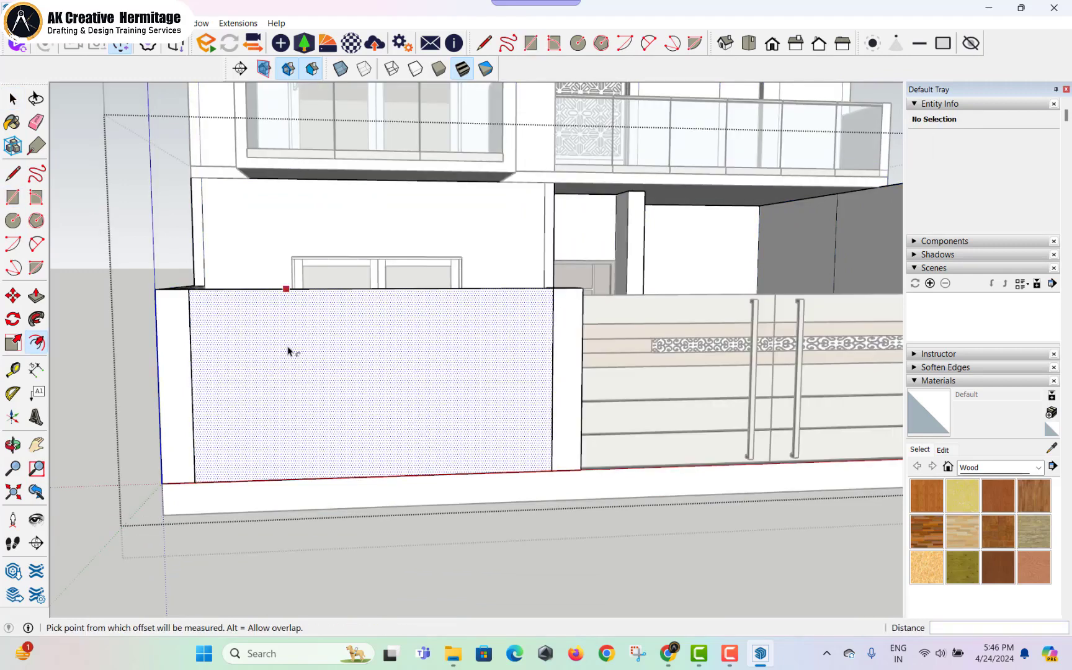
{"action": "left_click", "coordinate": [288, 352]}
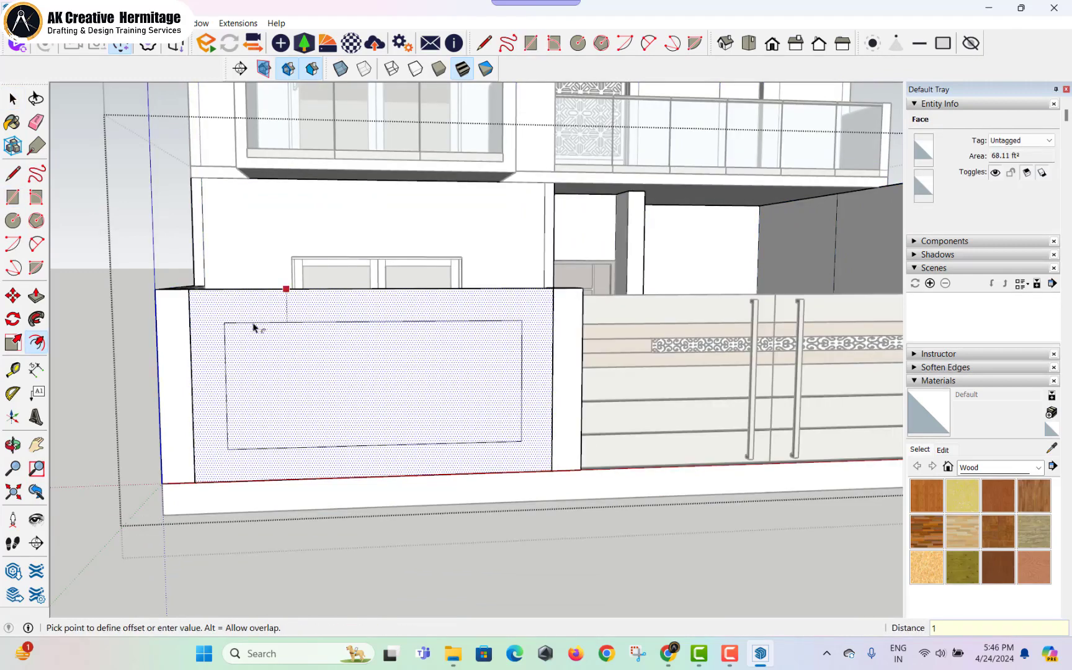
{"action": "left_click", "coordinate": [253, 328]}
{"action": "key", "text": "space"}
{"action": "left_click", "coordinate": [313, 360]}
{"action": "key", "text": "l"}
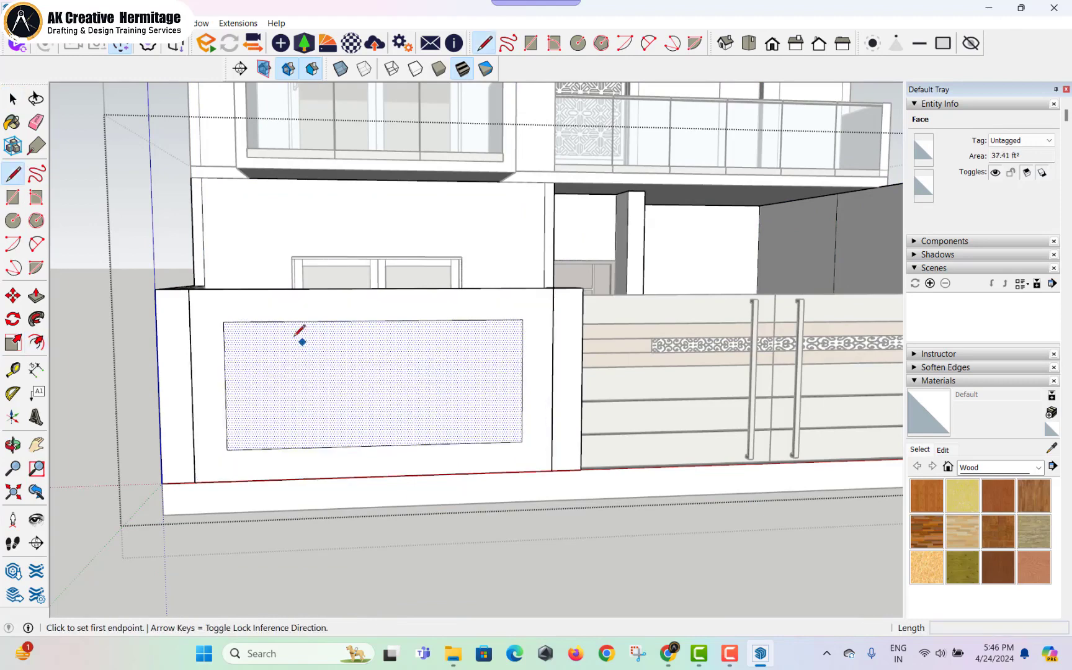
{"action": "left_click", "coordinate": [269, 322]}
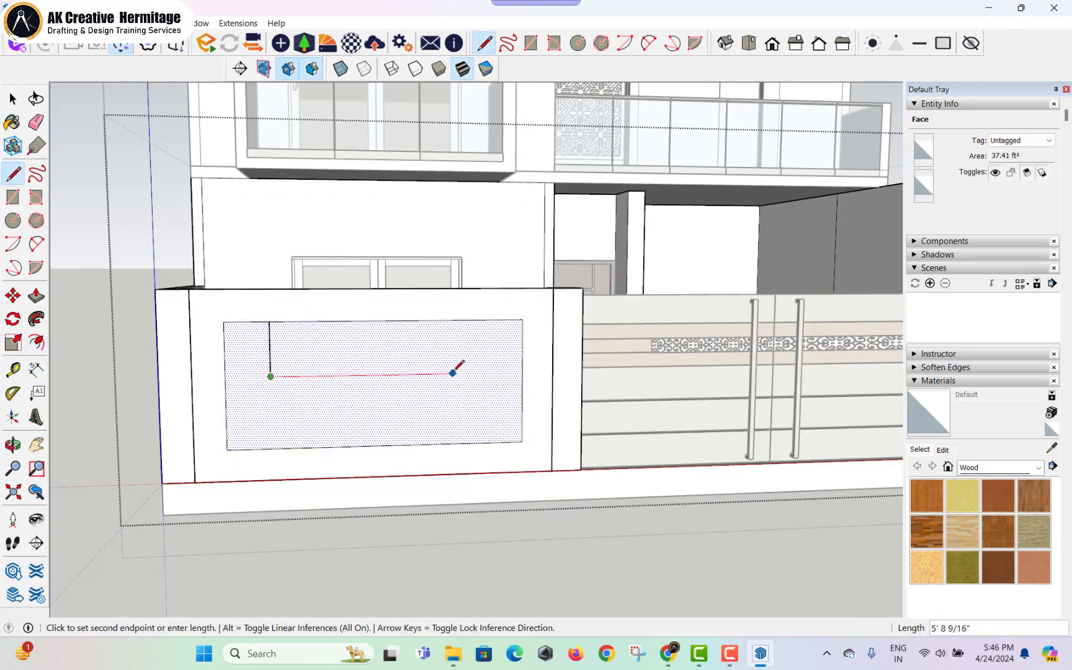
{"action": "key", "text": "ctrl+z"}
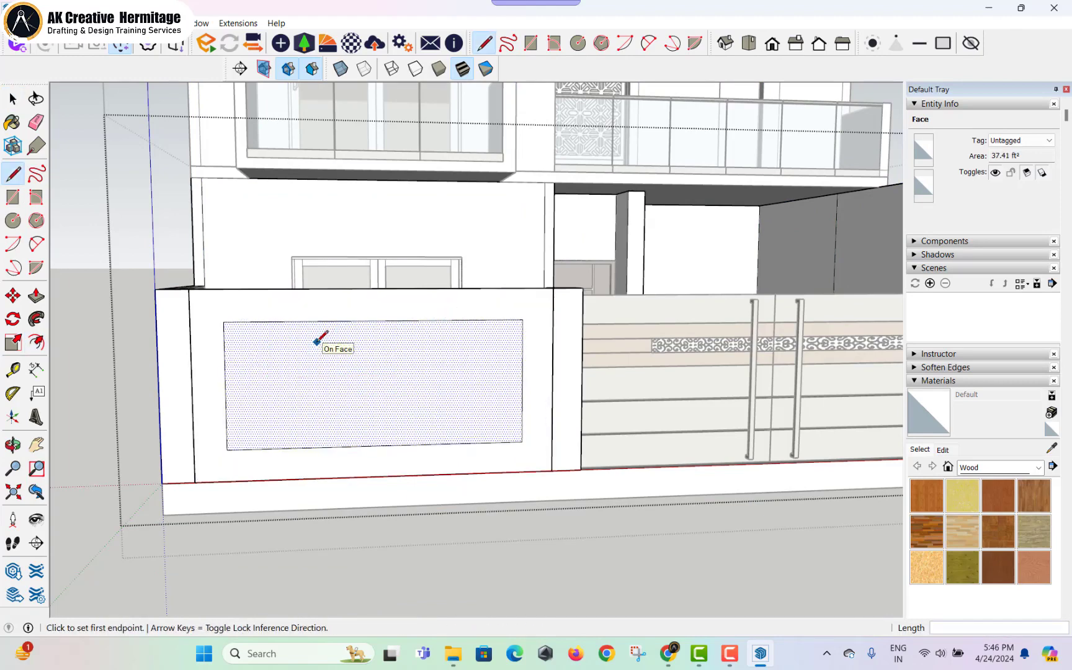
- Place guide lines 9" inside the two side edges and the lower edge of the wall's inset rectangle
{"action": "key", "text": "t"}
{"action": "left_click", "coordinate": [224, 347]}
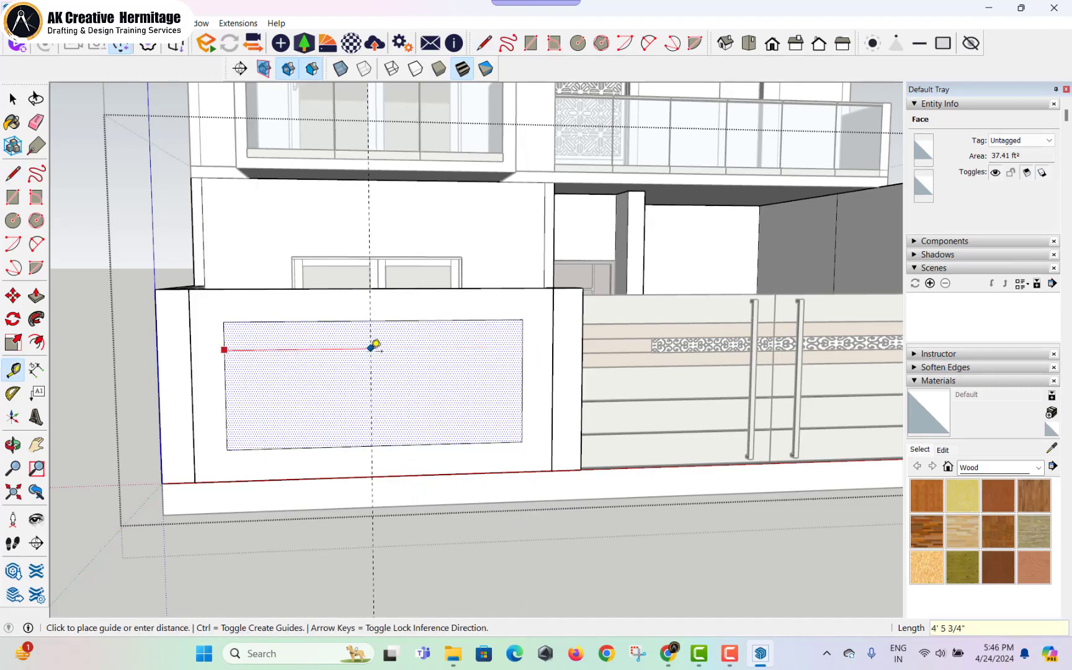
{"action": "type", "text": "9\""}
{"action": "key", "text": "Return"}
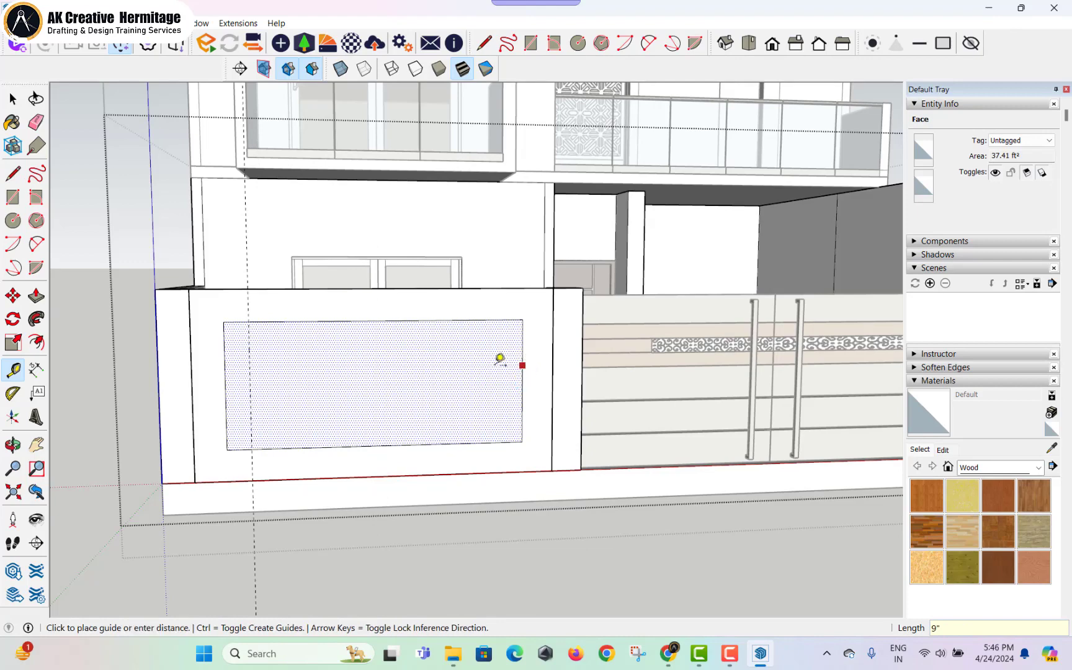
{"action": "key", "text": "Return"}
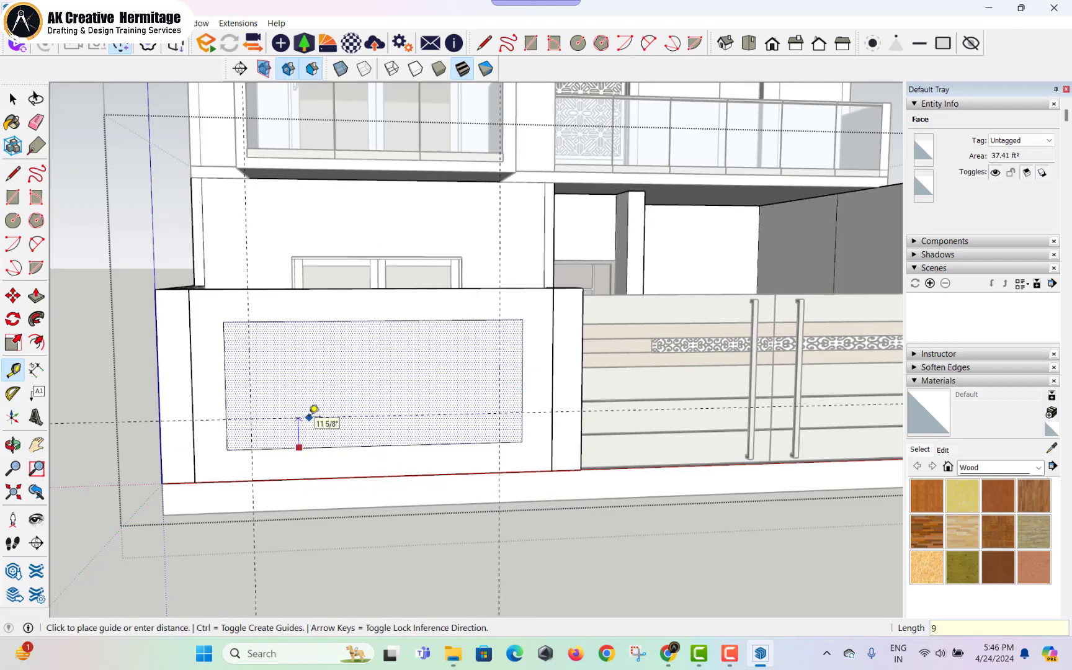
- Draw a 3' 3" by 9" rectangle from the inset's upper-left corner to the crossing of the guide lines
{"action": "key", "text": "r"}
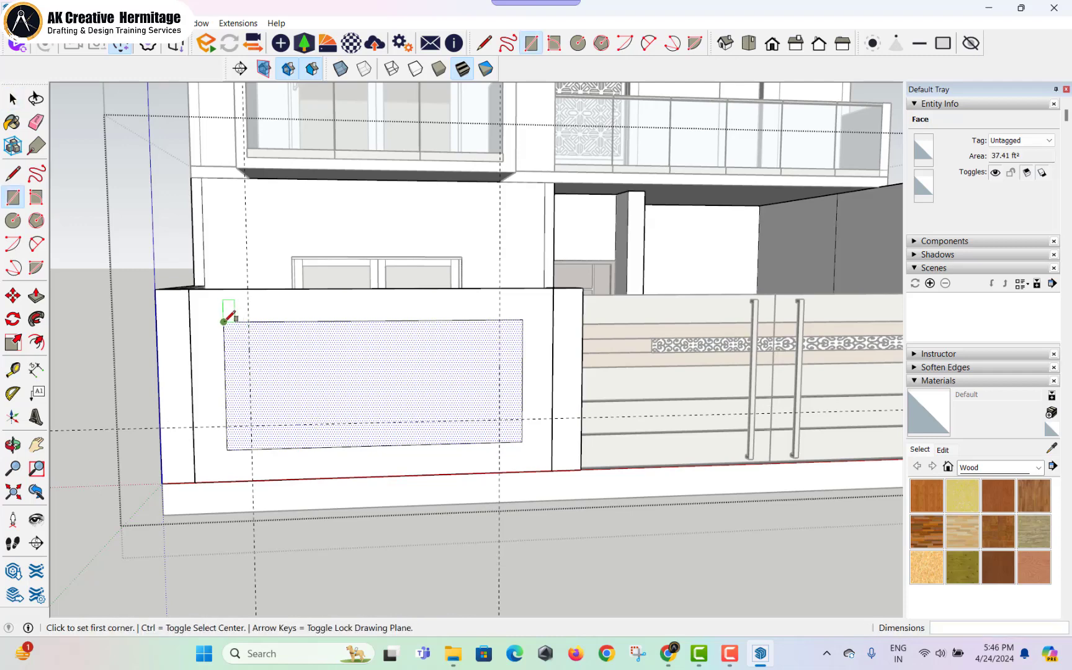
{"action": "left_click", "coordinate": [224, 321]}
{"action": "left_click", "coordinate": [255, 424]}
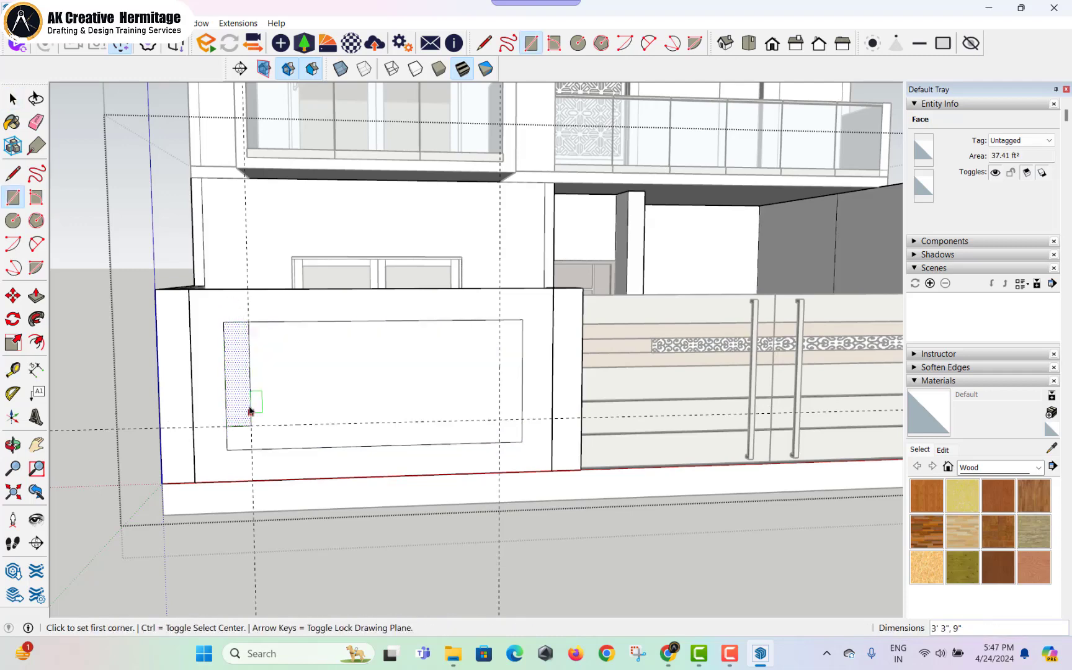
- Try to push the narrow side strip of the front wall's inset about 1 13/16" into the wall
{"action": "middle_click_drag", "start_coordinate": [249, 411], "coordinate": [203, 414]}
{"action": "key", "text": "p"}
{"action": "left_click", "coordinate": [205, 417]}
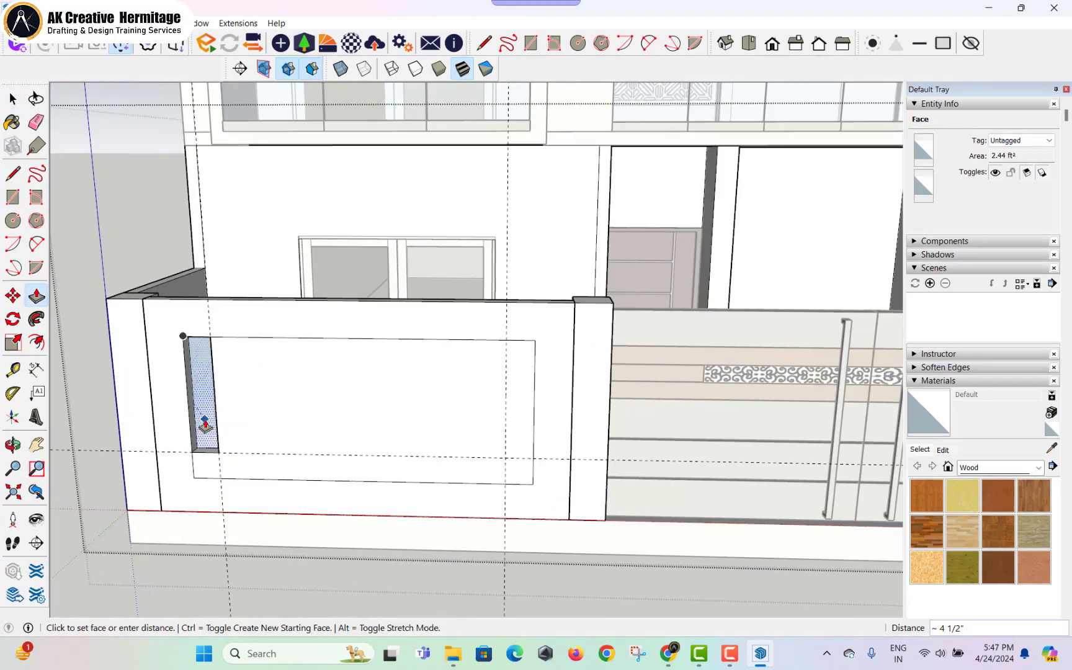
{"action": "scroll", "coordinate": [205, 426], "scroll_direction": "up", "scroll_amount": 8}
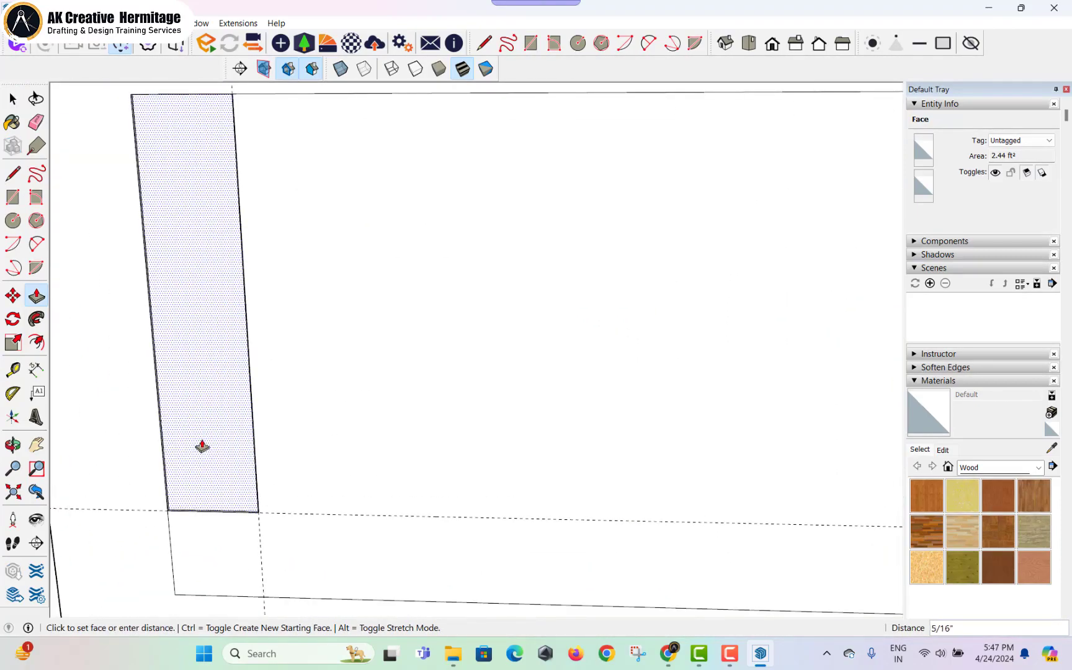
{"action": "left_click", "coordinate": [203, 444]}
{"action": "scroll", "coordinate": [285, 514], "scroll_direction": "down", "scroll_amount": 2}
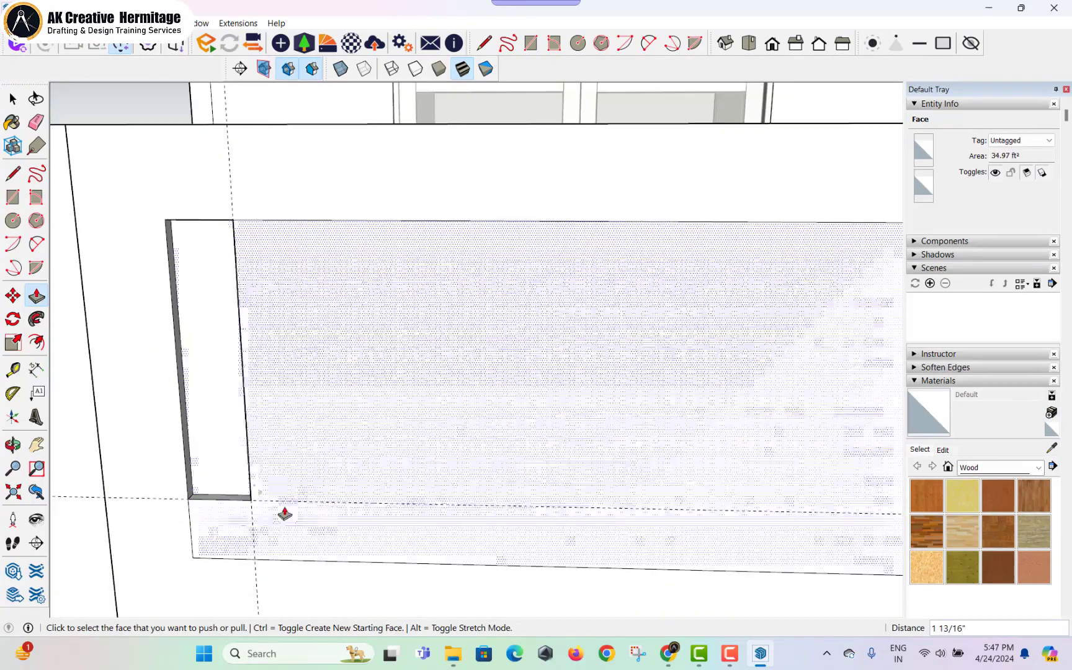
- Draw a 9" high rectangle about 9' 4 1/4" long along the inset's lower edge, between its two side edges
{"action": "middle_click_drag", "start_coordinate": [285, 513], "coordinate": [213, 472]}
{"action": "key", "text": "r"}
{"action": "left_click", "coordinate": [160, 430]}
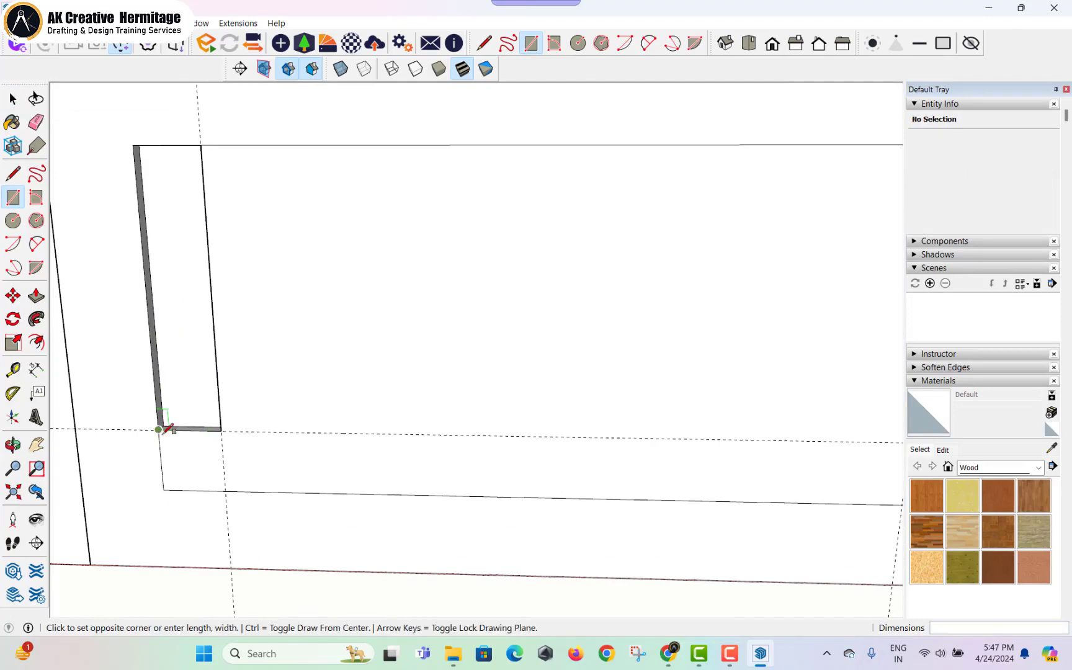
{"action": "scroll", "coordinate": [279, 466], "scroll_direction": "down", "scroll_amount": 3}
{"action": "left_click", "coordinate": [689, 502]}
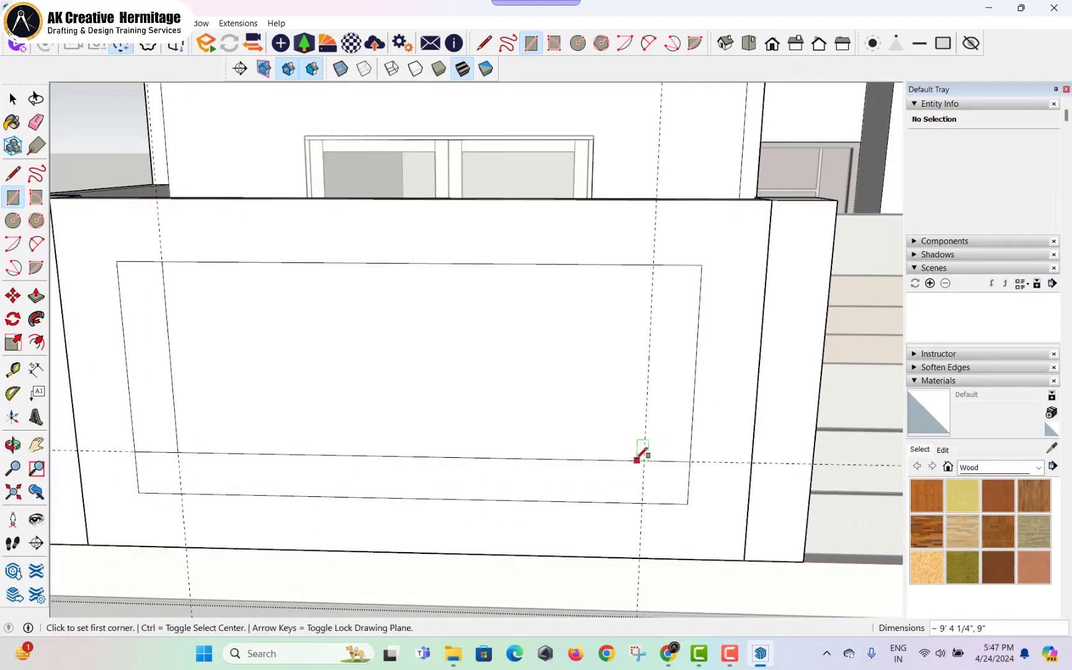
- Outline the remaining side strip along its guide line, and erase the guides and dividing edges to leave one U-shaped border
{"action": "key", "text": "Escape"}
{"action": "key", "text": "space"}
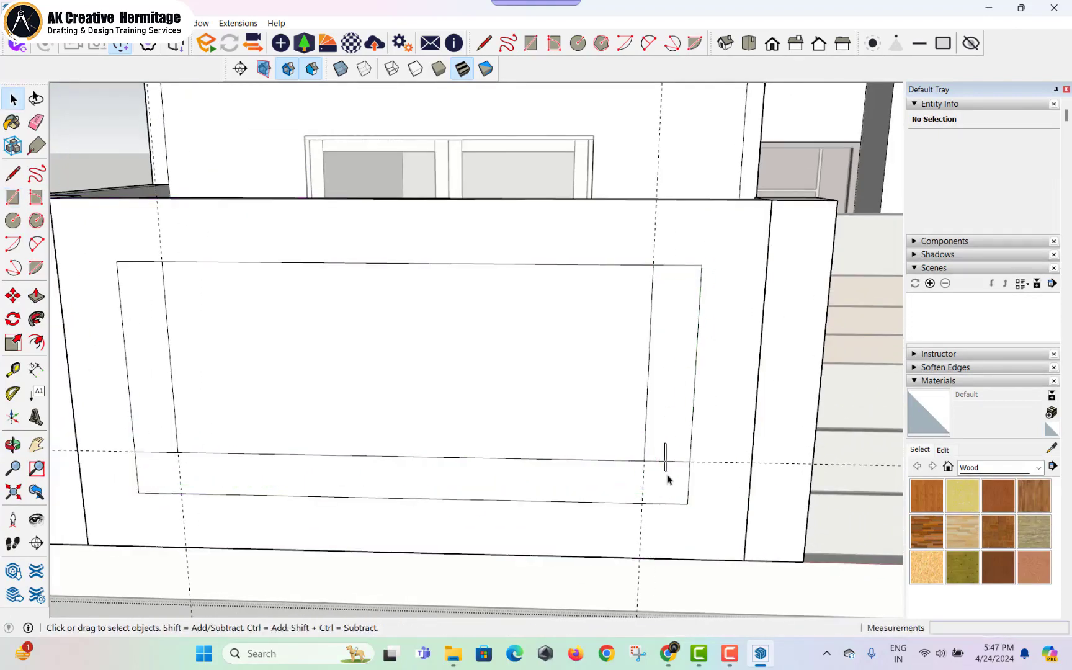
{"action": "key", "text": "e"}
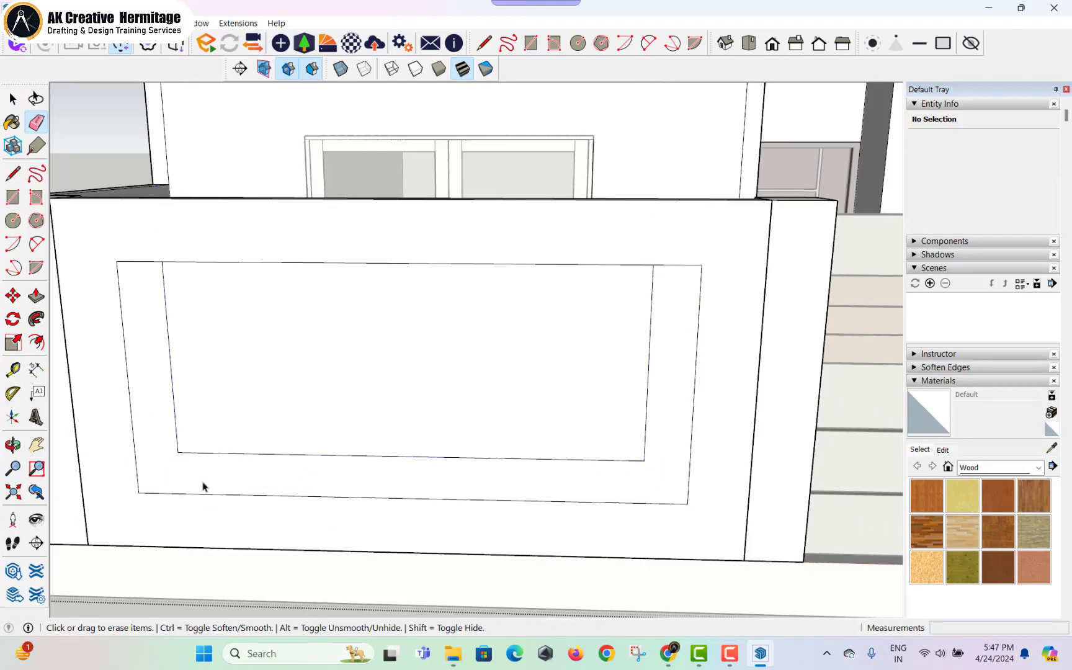
- Pull the U-shaped border face 2" out from the front boundary wall
{"action": "key", "text": "space"}
{"action": "left_click", "coordinate": [207, 488]}
{"action": "key", "text": "p"}
{"action": "left_click", "coordinate": [216, 480]}
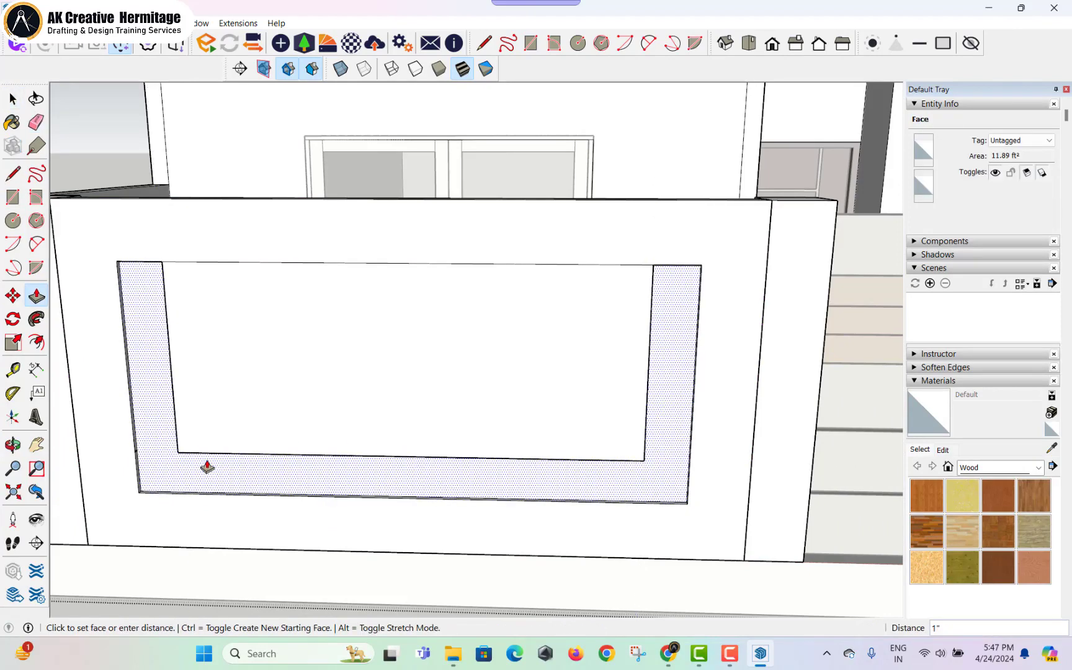
{"action": "left_click", "coordinate": [217, 406]}
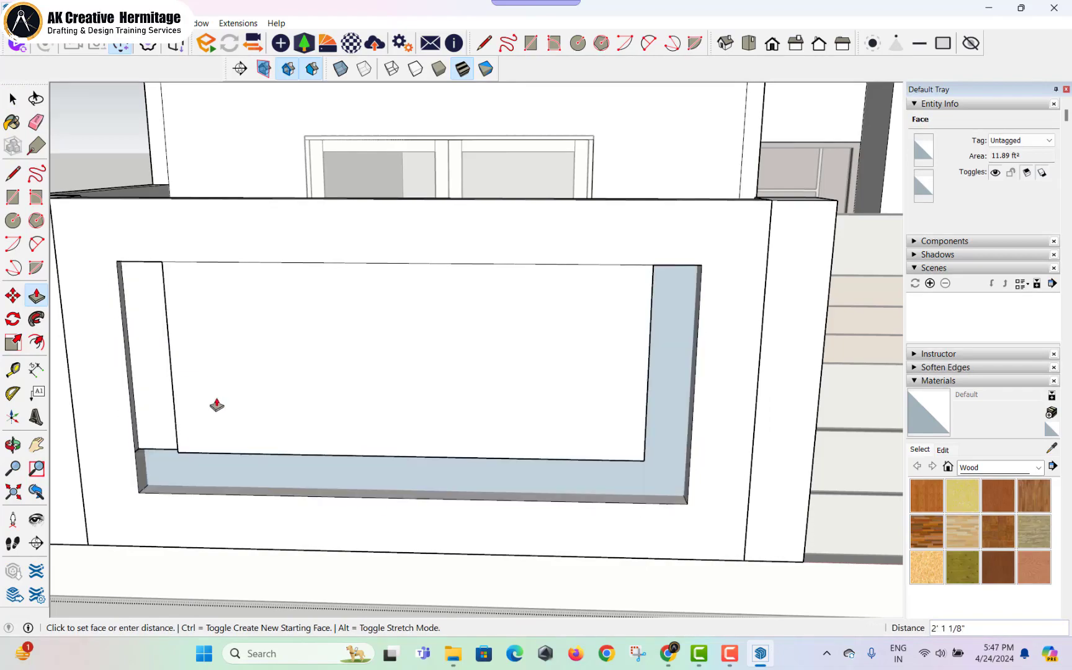
{"action": "scroll", "coordinate": [180, 466], "scroll_direction": "up", "scroll_amount": 3}
{"action": "left_click", "coordinate": [138, 442]}
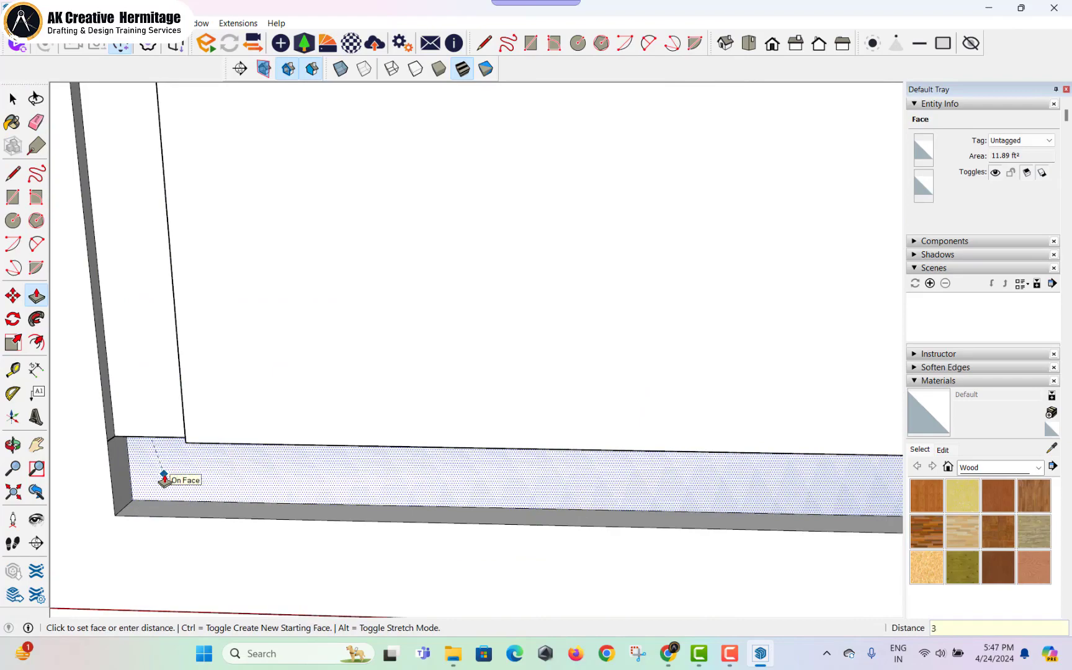
{"action": "left_click", "coordinate": [160, 466]}
{"action": "left_click", "coordinate": [149, 468]}
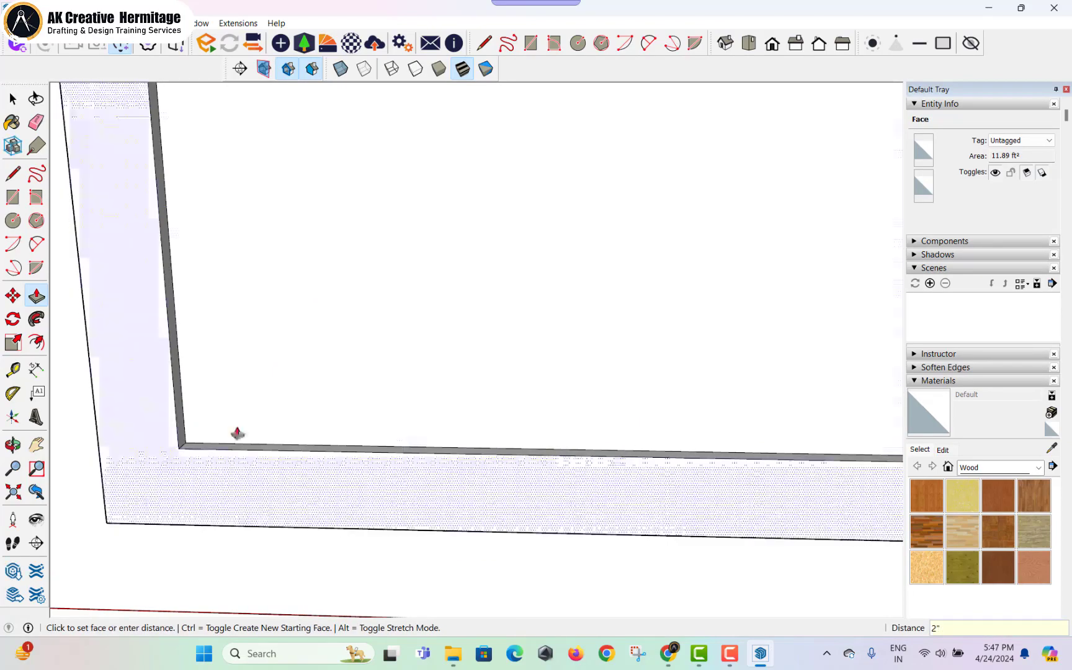
{"action": "key", "text": "Return"}
- Draw a narrow upright rectangle near the left end of the panel enclosed by the U-shaped border
{"action": "scroll", "coordinate": [237, 433], "scroll_direction": "down", "scroll_amount": 5}
{"action": "key", "text": "space"}
{"action": "key", "text": "r"}
{"action": "left_click", "coordinate": [333, 334]}
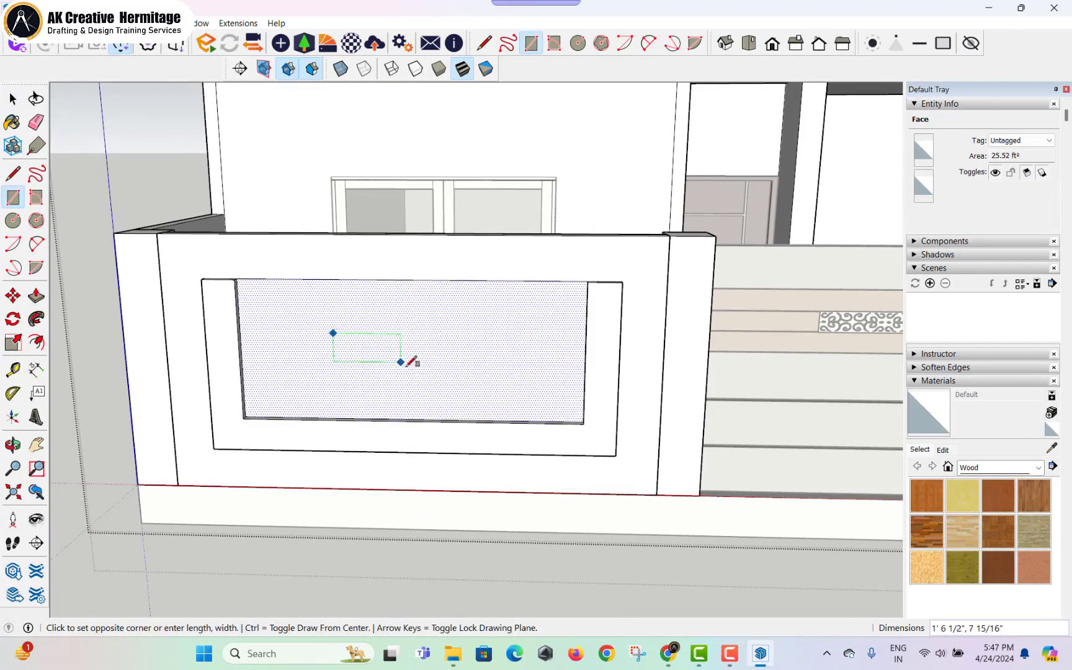
{"action": "key", "text": "Escape"}
{"action": "left_click", "coordinate": [264, 289]}
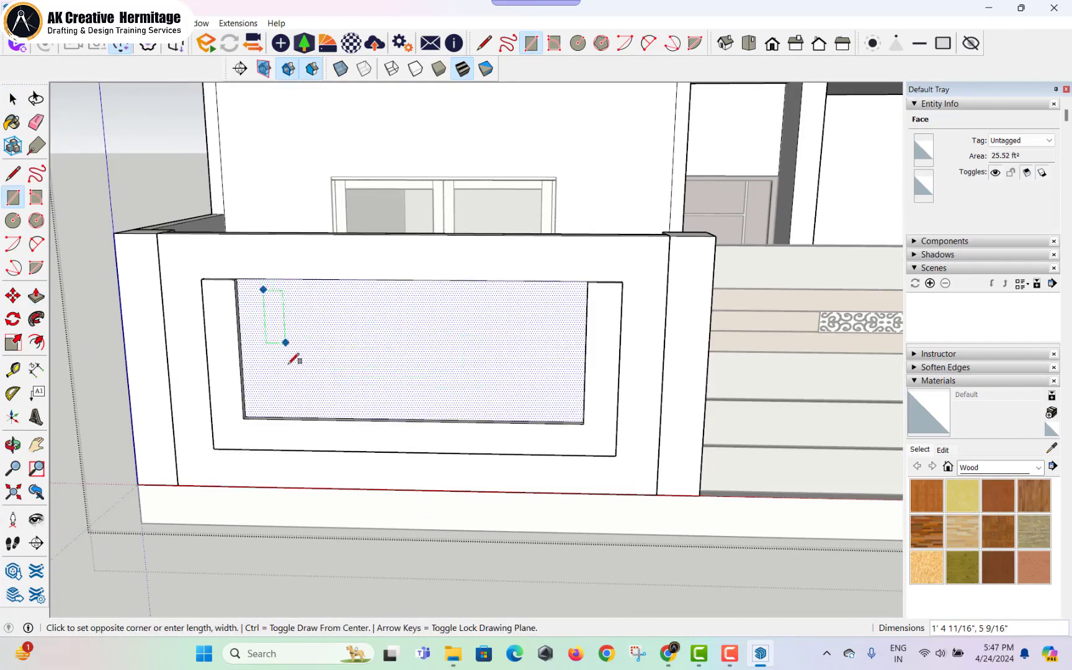
{"action": "left_click", "coordinate": [297, 403]}
- Pull the upright rectangle 2" out from the panel and select the resulting bar
{"action": "key", "text": "space"}
{"action": "left_click", "coordinate": [283, 365]}
{"action": "key", "text": "p"}
{"action": "left_click", "coordinate": [282, 374]}
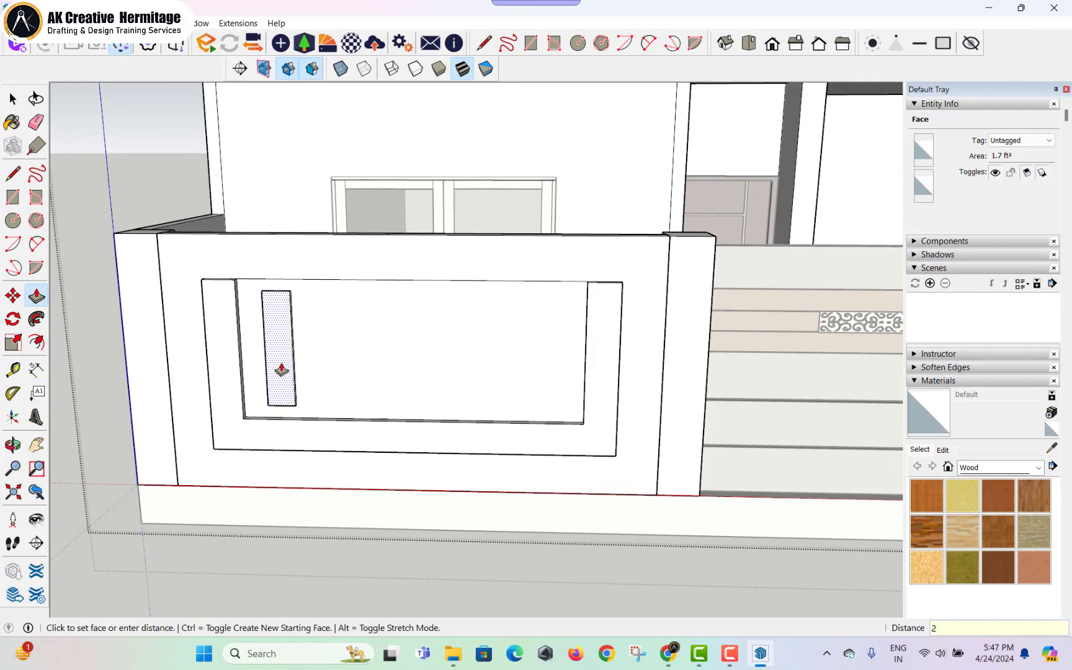
{"action": "key", "text": "space"}
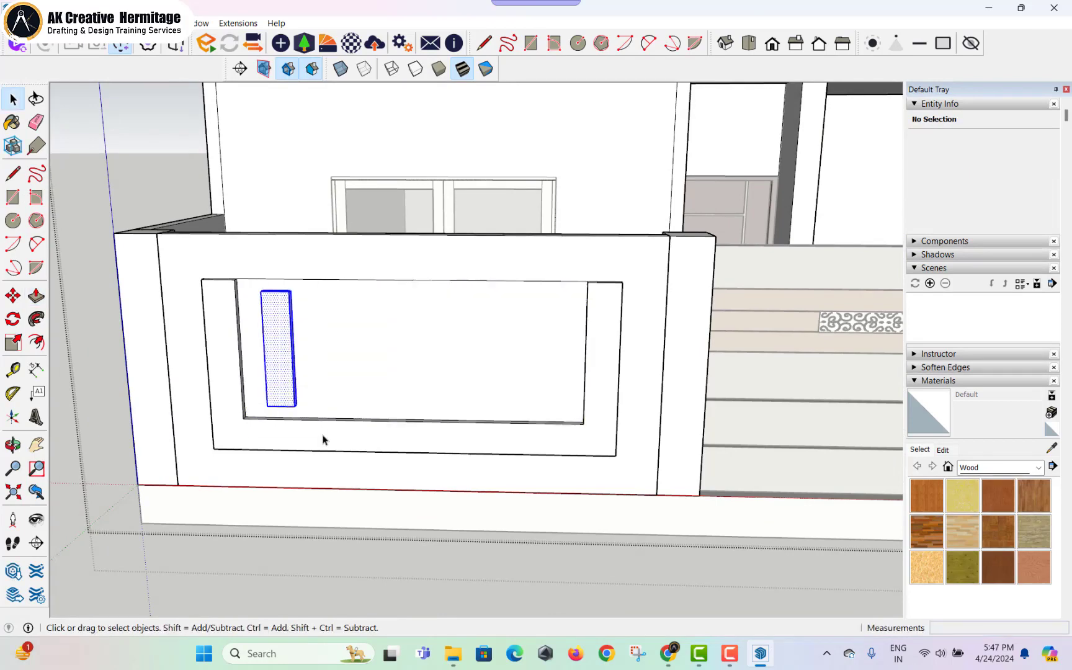
- Copy the raised bar to the panel's opposite end and divide the distance to make five evenly spaced bars
{"action": "key", "text": "m"}
{"action": "left_click", "coordinate": [297, 406]}
{"action": "key", "text": "ctrl"}
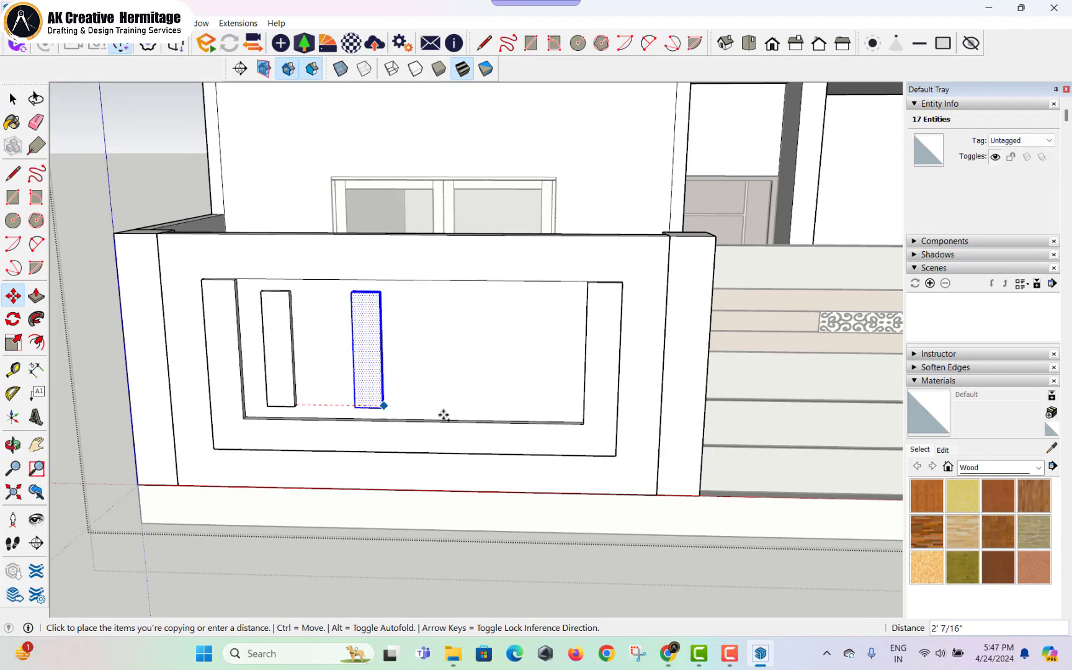
{"action": "left_click", "coordinate": [567, 406]}
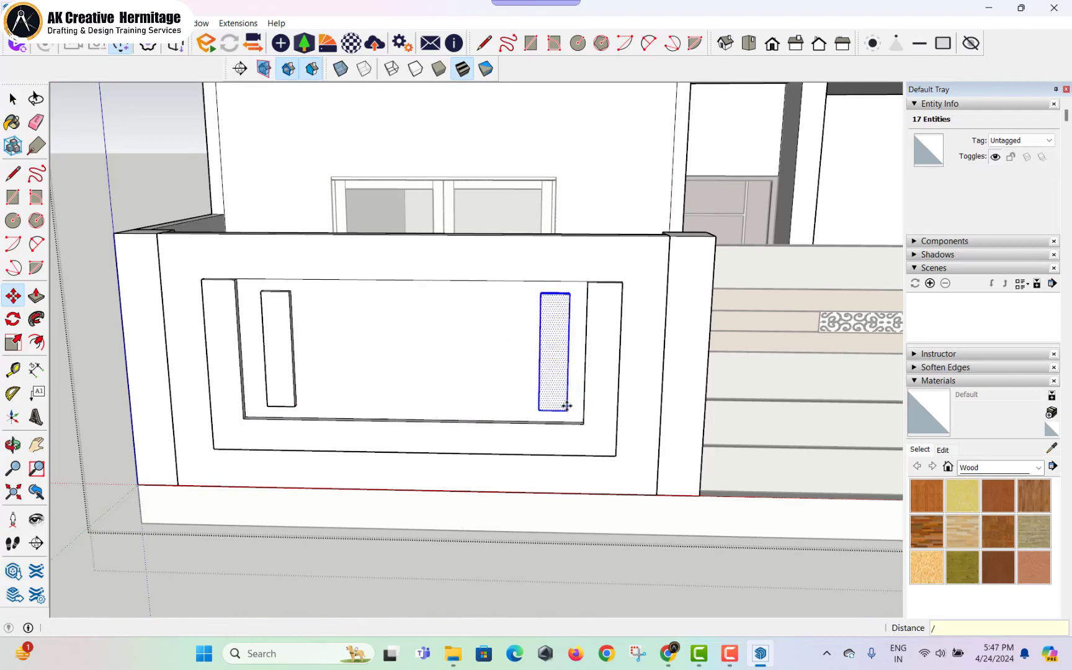
{"action": "key", "text": "Return"}
{"action": "scroll", "coordinate": [546, 467], "scroll_direction": "down", "scroll_amount": 5}
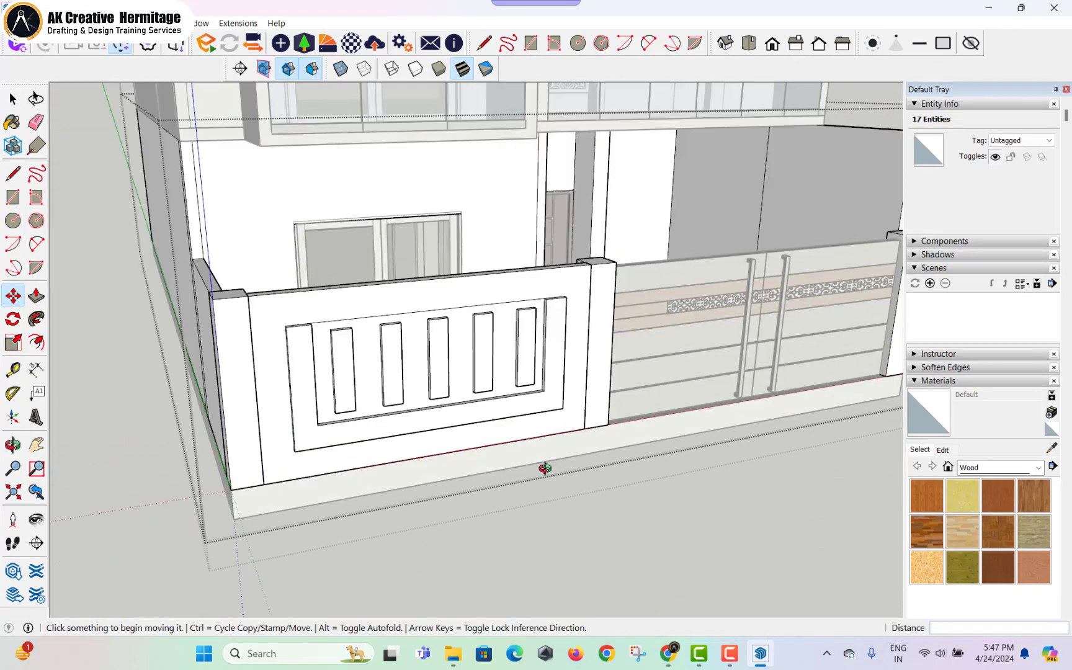
- Draw a 1' high rectangle on the plinth front beneath the decorated wall, spanning between its two pillars
{"action": "key", "text": "space"}
{"action": "scroll", "coordinate": [457, 427], "scroll_direction": "up", "scroll_amount": 4}
{"action": "key", "text": "r"}
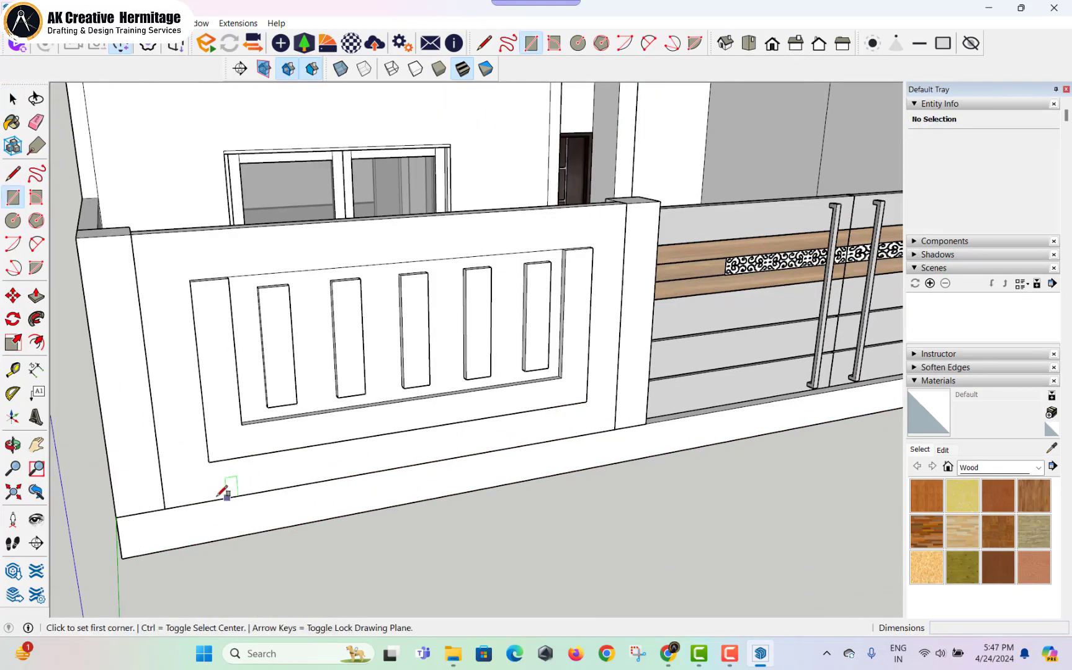
{"action": "left_click", "coordinate": [165, 509]}
{"action": "key", "text": "Escape"}
{"action": "left_click", "coordinate": [615, 429]}
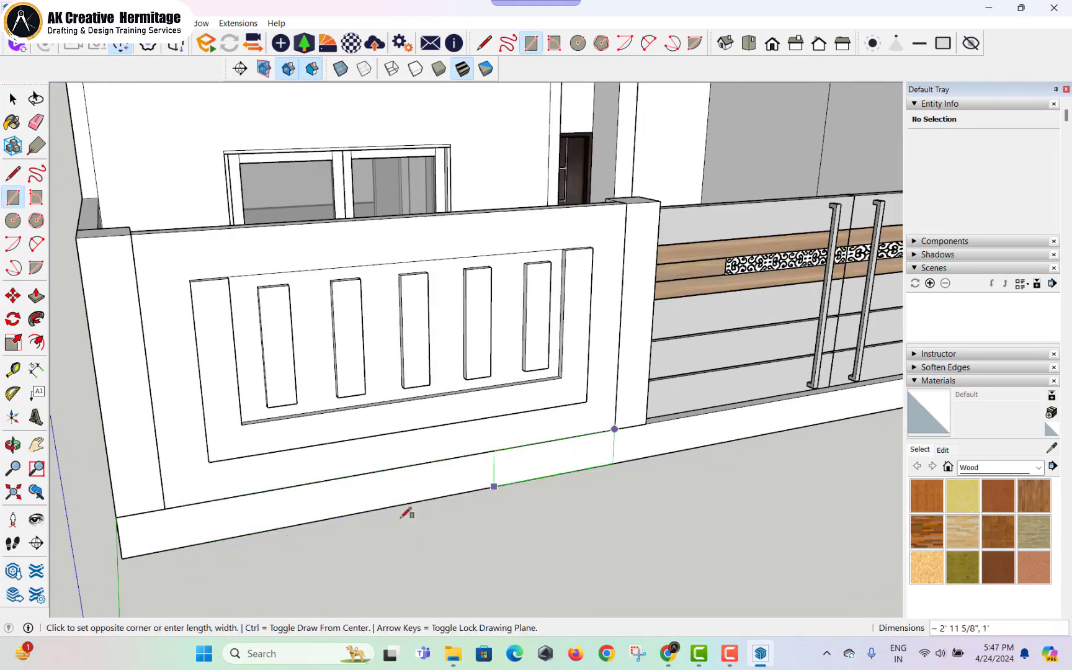
{"action": "left_click", "coordinate": [173, 549]}
- Pull the plinth rectangle about 2' 7 7/8" outward to form a box in front of the wall
{"action": "key", "text": "space"}
{"action": "left_click", "coordinate": [269, 517]}
{"action": "key", "text": "p"}
{"action": "left_click", "coordinate": [269, 519]}
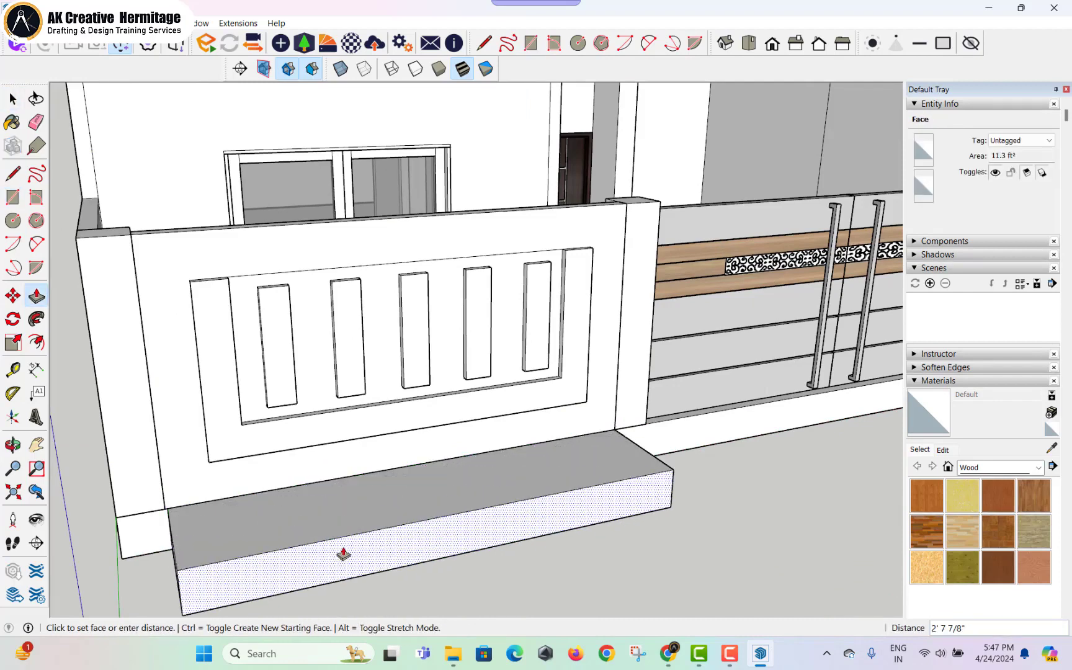
{"action": "middle_click_drag", "start_coordinate": [343, 553], "coordinate": [379, 559]}
{"action": "key", "text": "f"}
{"action": "left_click", "coordinate": [297, 533]}
{"action": "key", "text": "space"}
- Offset the outline of the box's top face inward to form a thin rim
{"action": "left_click", "coordinate": [238, 530]}
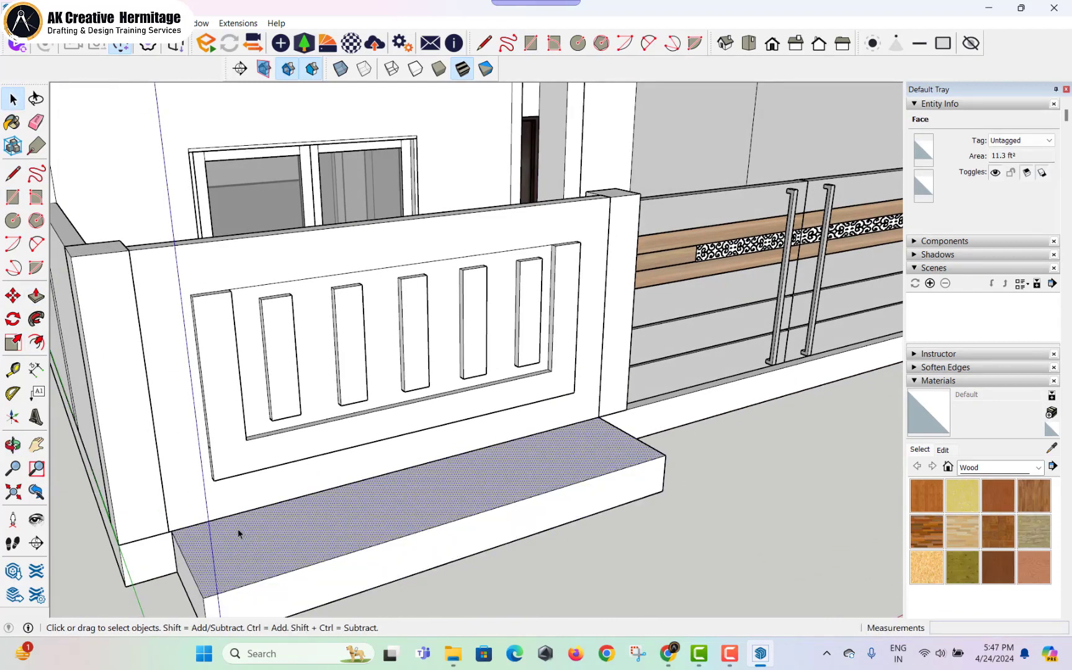
{"action": "key", "text": "f"}
{"action": "left_click", "coordinate": [248, 552]}
{"action": "left_click", "coordinate": [208, 581]}
{"action": "key", "text": "space"}
- Push the face inside the rim down to hollow the box into a planter trough
{"action": "left_click", "coordinate": [240, 558]}
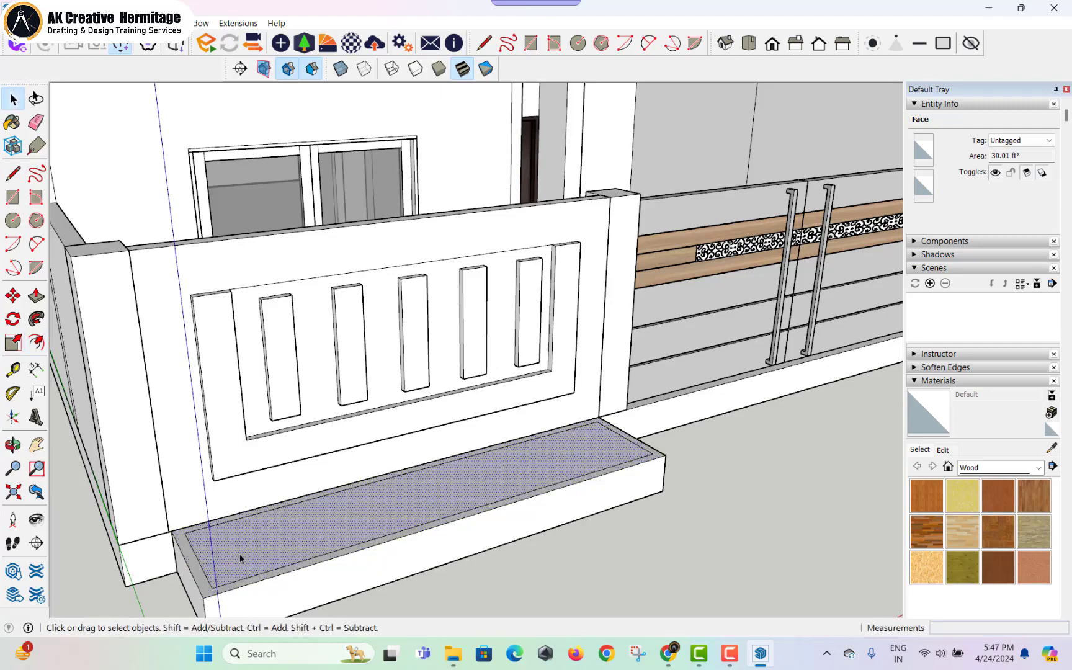
{"action": "scroll", "coordinate": [240, 557], "scroll_direction": "up", "scroll_amount": 1}
{"action": "key", "text": "p"}
{"action": "left_click", "coordinate": [240, 558]}
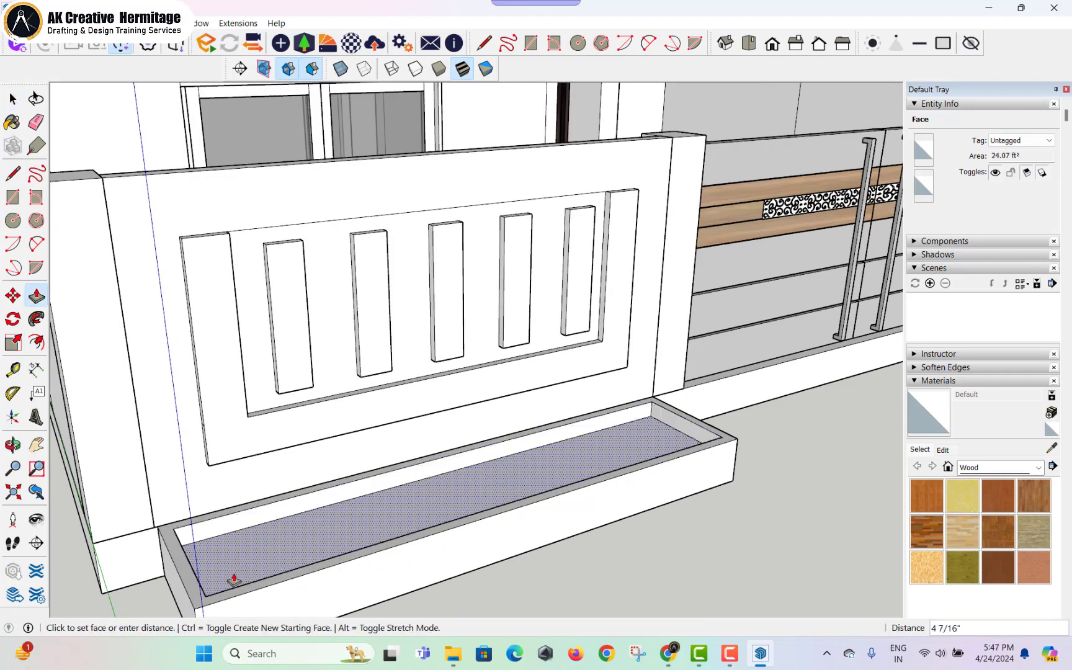
{"action": "left_click", "coordinate": [246, 584]}
- Examine the whole house from the front and from above, including the boundary wall and planter
{"action": "scroll", "coordinate": [364, 407], "scroll_direction": "down", "scroll_amount": 5}
{"action": "middle_click_drag", "start_coordinate": [462, 496], "coordinate": [414, 242]}
{"action": "key", "text": "space"}
{"action": "scroll", "coordinate": [562, 493], "scroll_direction": "down", "scroll_amount": 2}
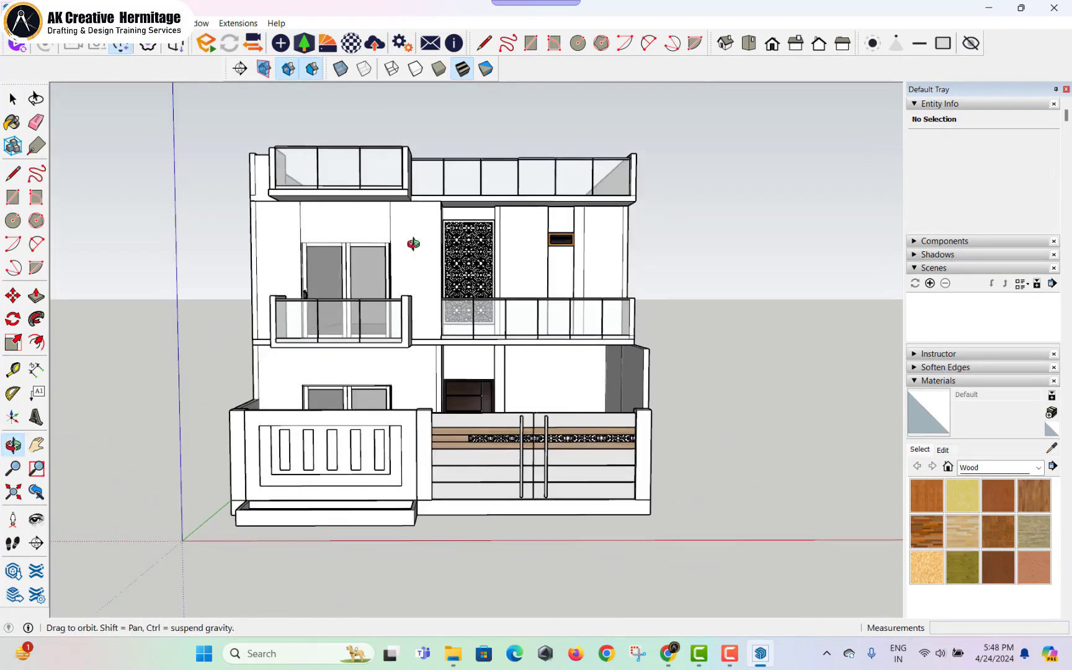
{"action": "scroll", "coordinate": [329, 241], "scroll_direction": "up", "scroll_amount": 2}
{"action": "middle_click_drag", "start_coordinate": [320, 237], "coordinate": [360, 440]}
{"action": "scroll", "coordinate": [682, 186], "scroll_direction": "down", "scroll_amount": 5}
{"action": "middle_click_drag", "start_coordinate": [701, 160], "coordinate": [675, 177]}
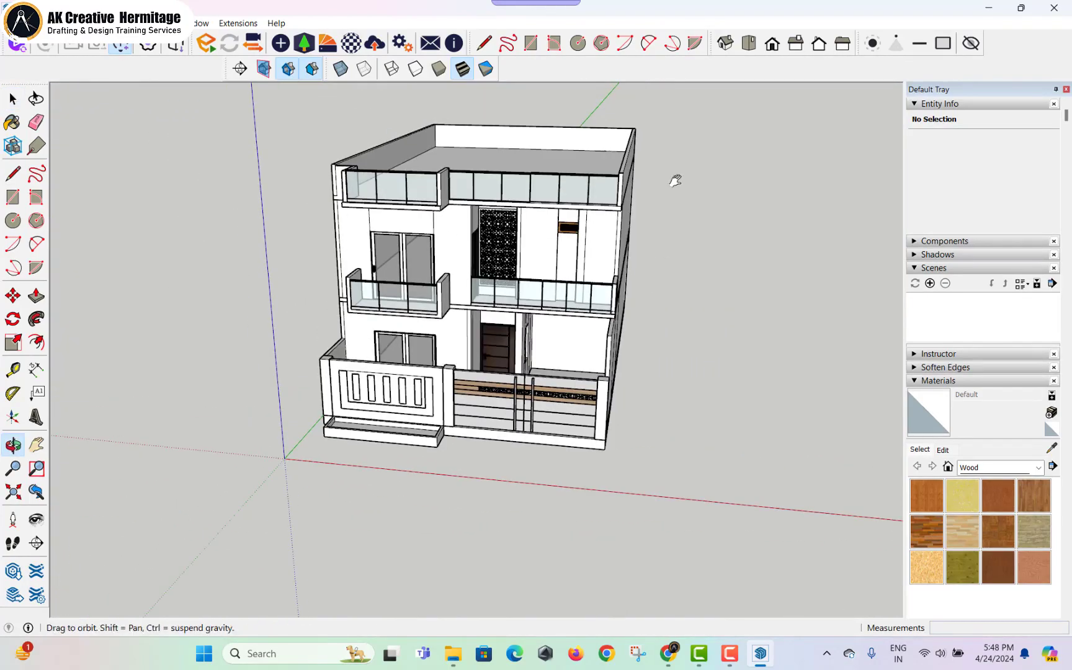
- Select the entire house model and make it one group
{"action": "left_click_drag", "start_coordinate": [682, 102], "coordinate": [279, 485]}
{"action": "right_click", "coordinate": [486, 333]}
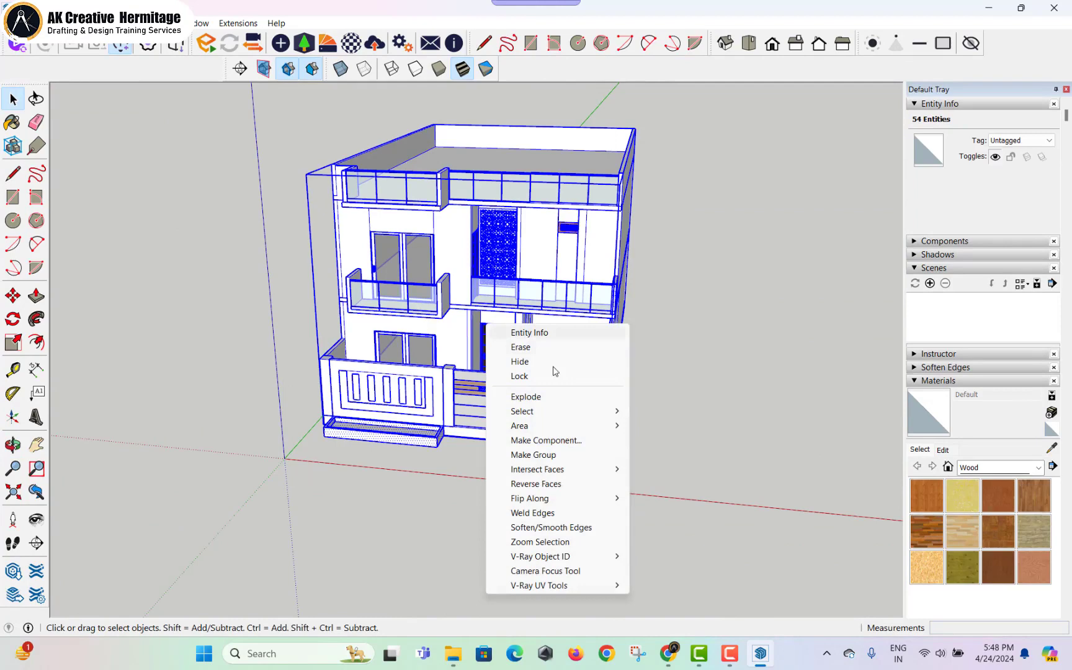
{"action": "left_click", "coordinate": [556, 455]}
- Draw a rectangle covering the underside of the house base, from its front corner to the opposite rear corner
{"action": "middle_click_drag", "start_coordinate": [555, 455], "coordinate": [363, 385]}
{"action": "scroll", "coordinate": [363, 384], "scroll_direction": "up", "scroll_amount": 1}
{"action": "key", "text": "r"}
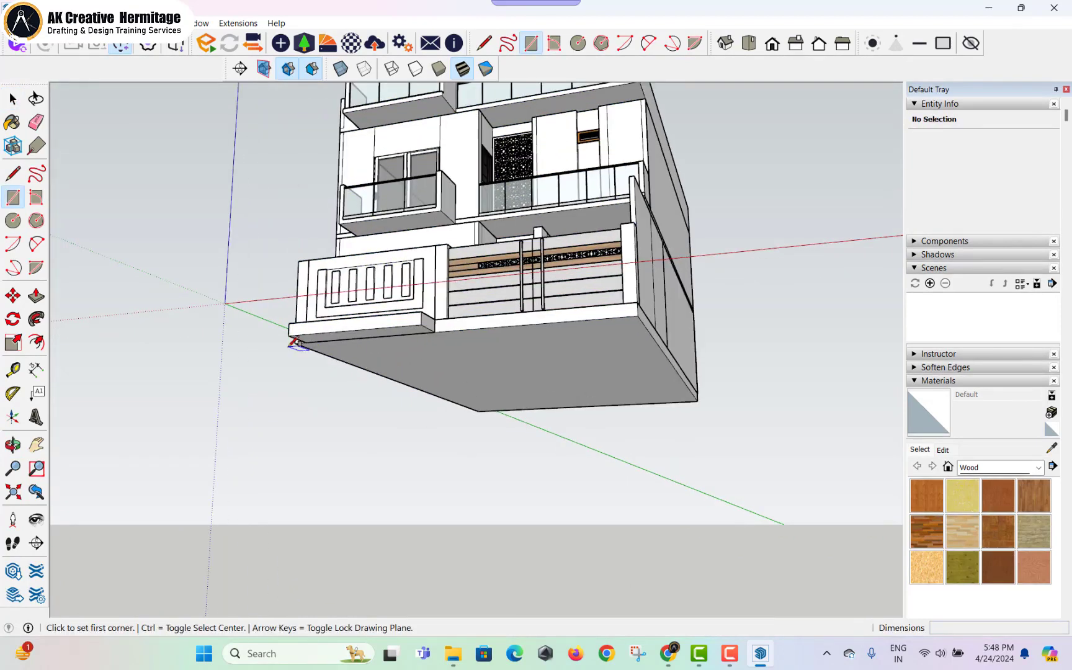
{"action": "left_click", "coordinate": [295, 343]}
{"action": "left_click", "coordinate": [602, 336]}
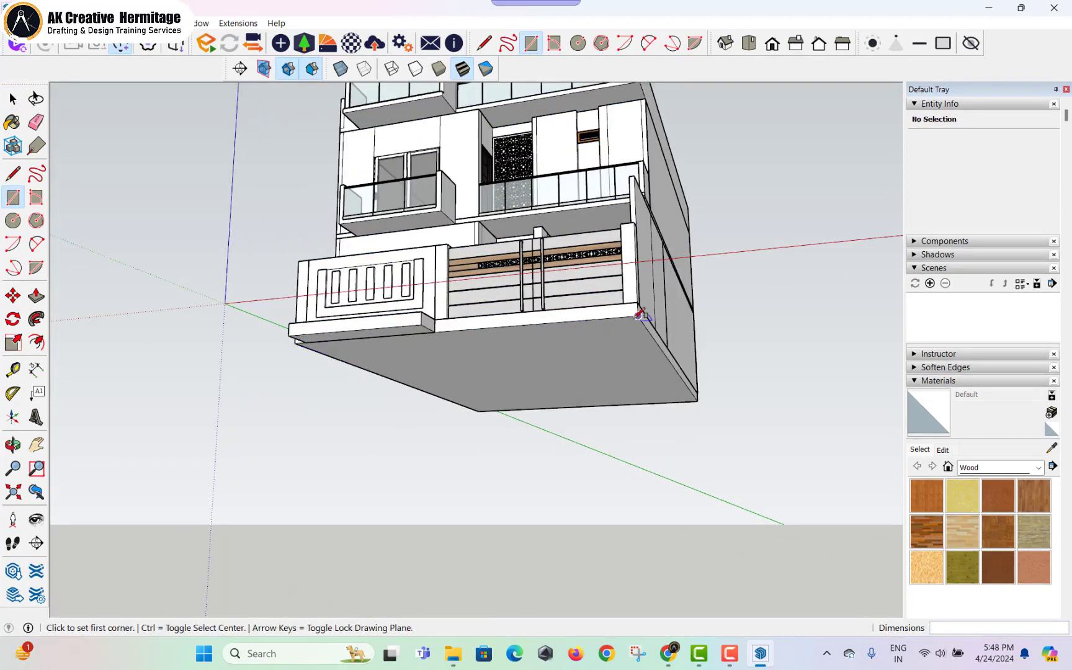
{"action": "left_click", "coordinate": [638, 316]}
{"action": "left_click", "coordinate": [470, 408]}
- Pull the rectangle under the house down 2" to form a thin ground slab
{"action": "key", "text": "space"}
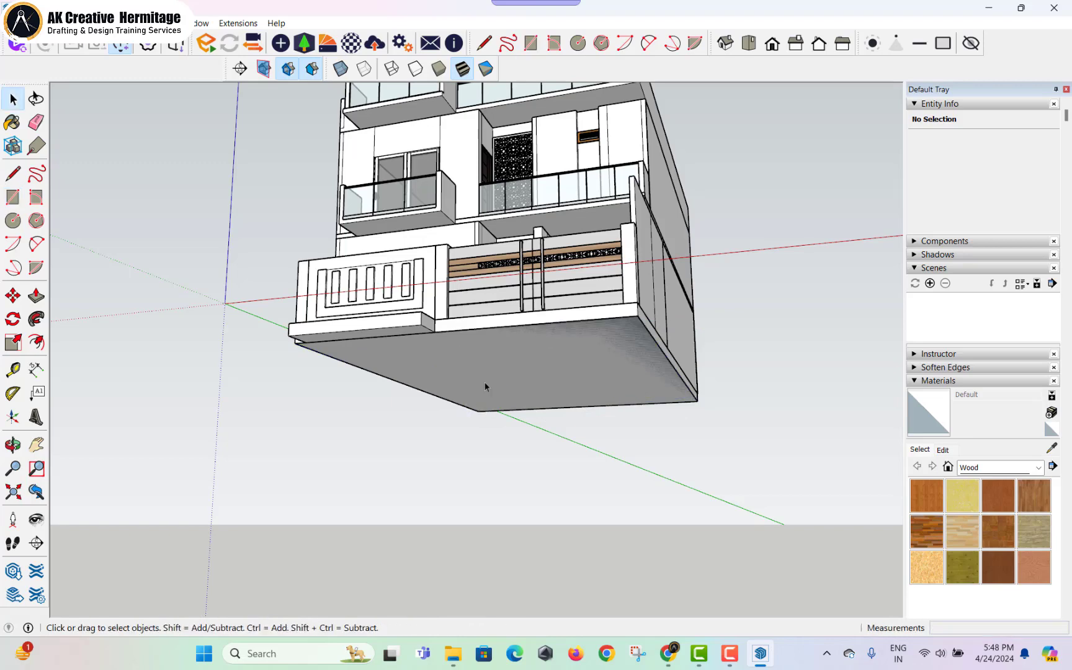
{"action": "key", "text": "p"}
{"action": "left_click", "coordinate": [469, 375]}
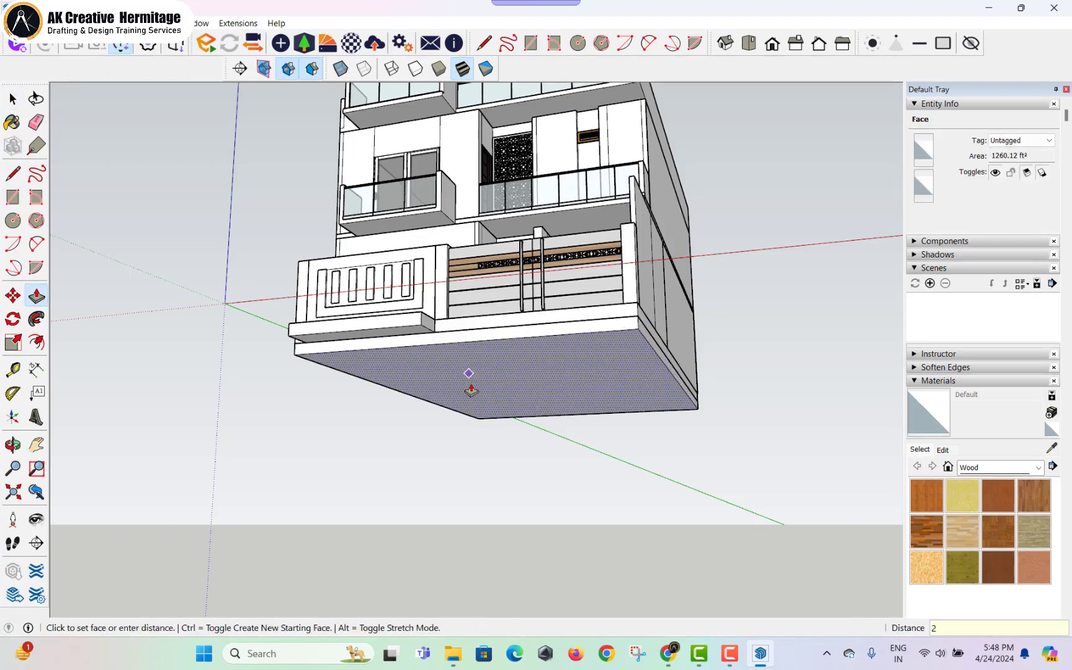
{"action": "key", "text": "Return"}
- Extend the ground slab's front face 20' forward, beyond the gate and boundary wall
{"action": "middle_click_drag", "start_coordinate": [412, 357], "coordinate": [403, 397]}
{"action": "scroll", "coordinate": [403, 396], "scroll_direction": "up", "scroll_amount": 4}
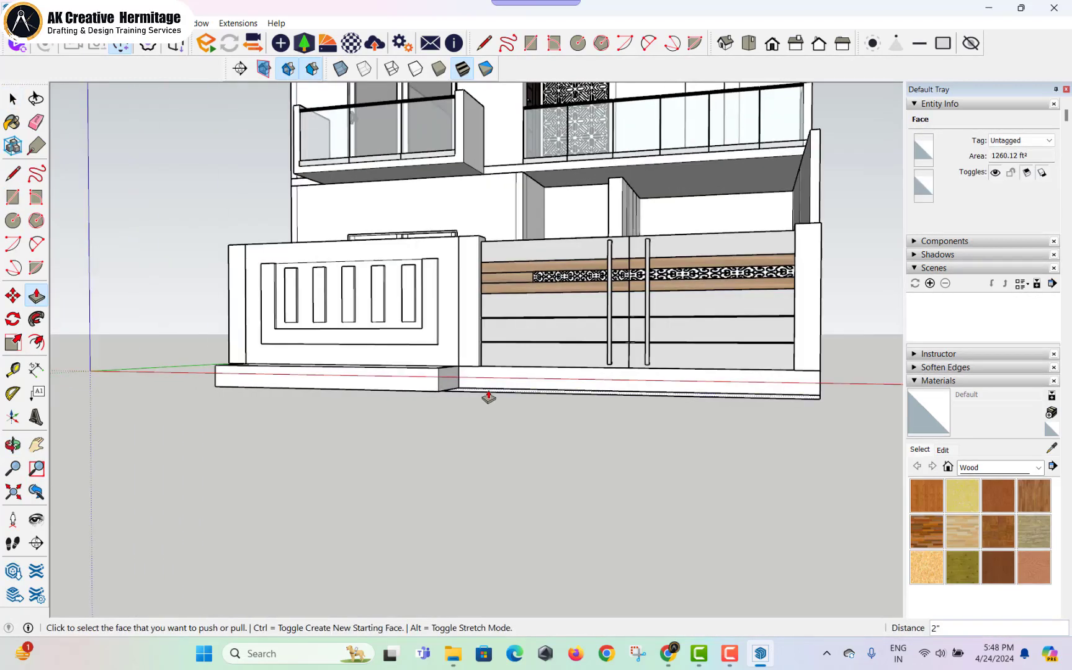
{"action": "left_click", "coordinate": [488, 398]}
{"action": "middle_click_drag", "start_coordinate": [426, 461], "coordinate": [400, 491]}
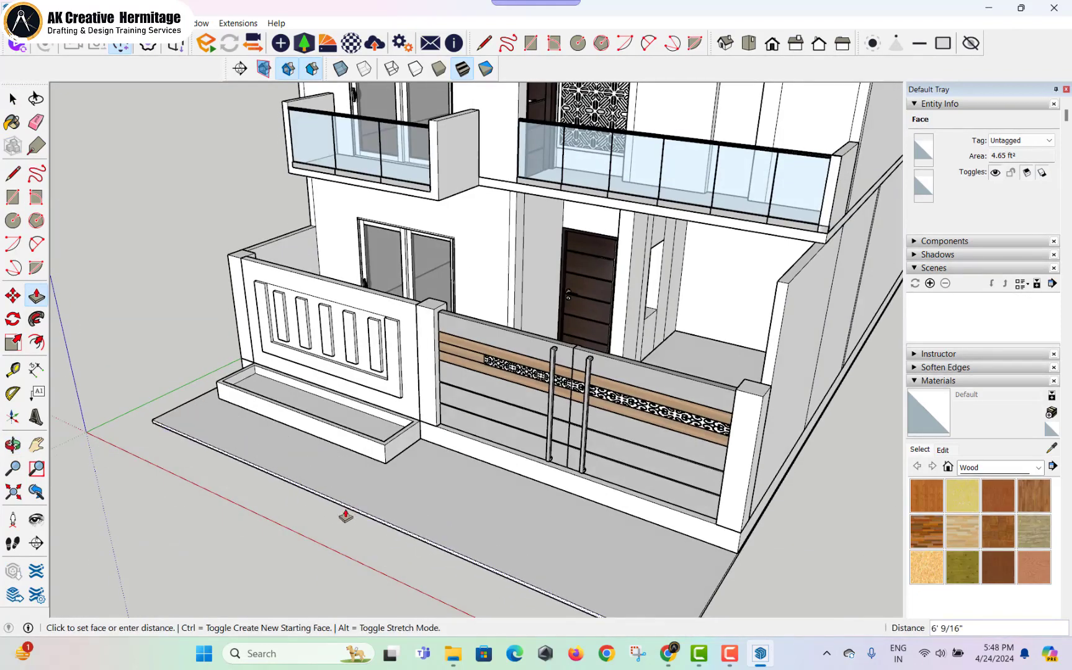
{"action": "mouse_move", "coordinate": [265, 532]}
{"action": "middle_mouse_down"}
{"action": "mouse_move", "coordinate": [319, 434]}
{"action": "mouse_move", "coordinate": [271, 516]}
{"action": "middle_mouse_up"}
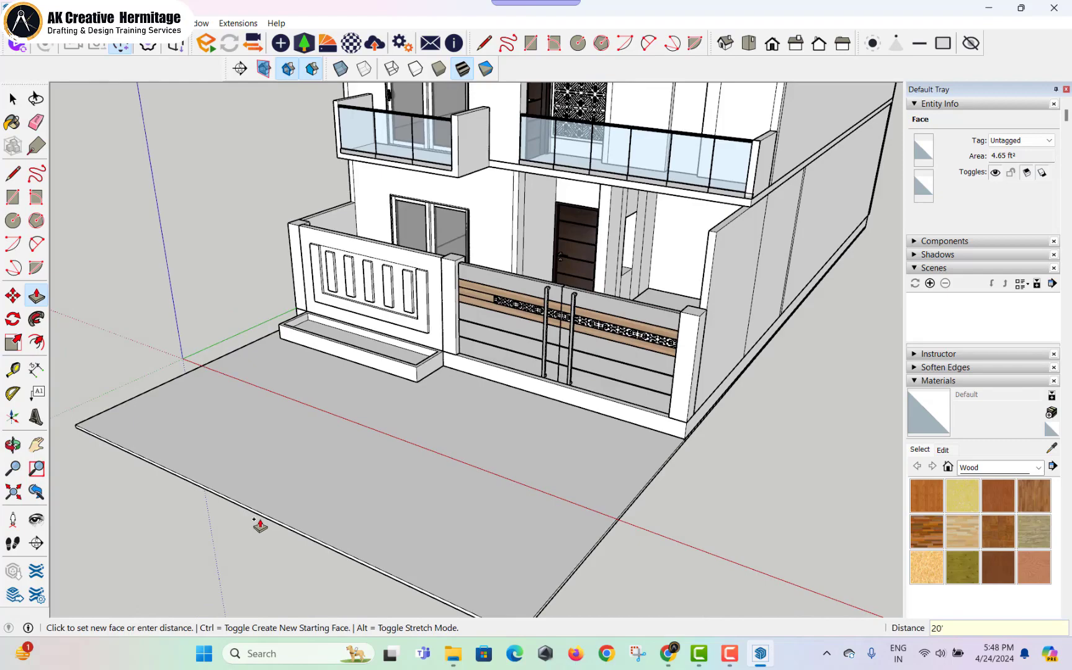
{"action": "type", "text": "20'"}
{"action": "key", "text": "Return"}
{"action": "scroll", "coordinate": [403, 434], "scroll_direction": "down", "scroll_amount": 5}
{"action": "scroll", "coordinate": [397, 522], "scroll_direction": "up", "scroll_amount": 5}
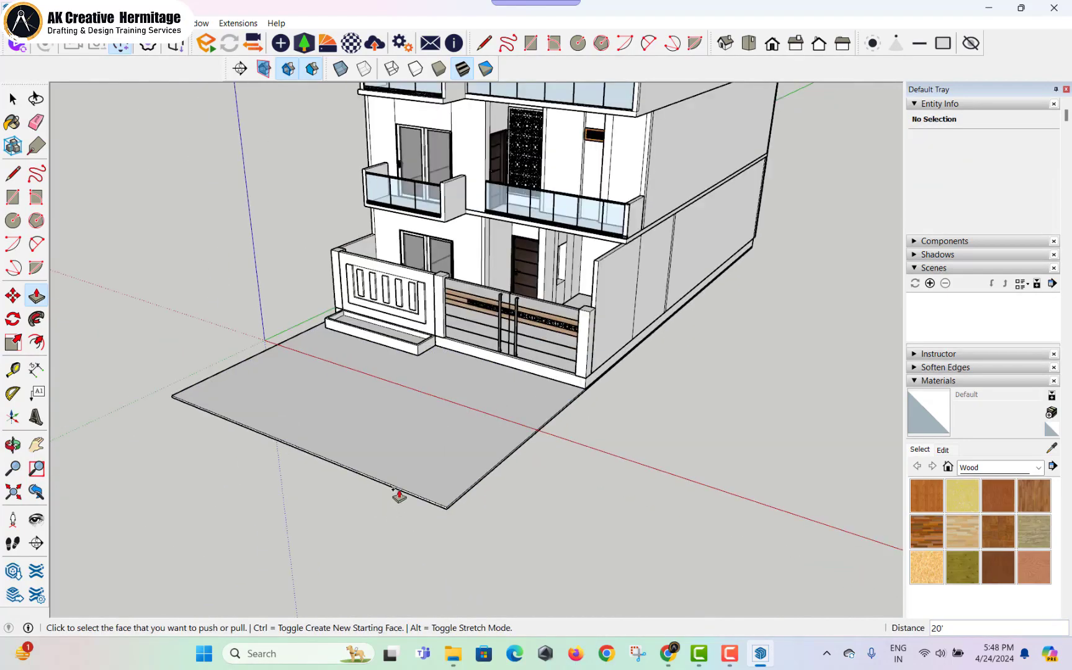
- Pull a second slab section about 32' forward from the front face of the ground slab
{"action": "left_click", "coordinate": [399, 496]}
{"action": "mouse_move", "coordinate": [271, 548]}
{"action": "middle_mouse_down"}
{"action": "mouse_move", "coordinate": [373, 439]}
{"action": "mouse_move", "coordinate": [284, 532]}
{"action": "middle_mouse_up"}
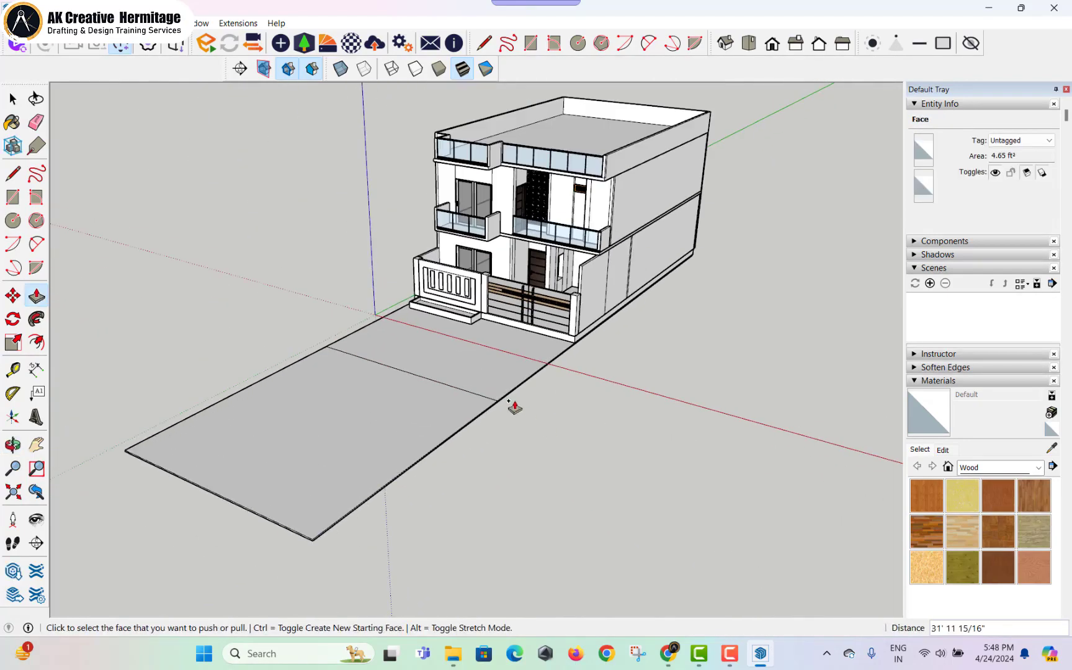
{"action": "scroll", "coordinate": [508, 402], "scroll_direction": "up", "scroll_amount": 2}
- Extend the gate-side face of the ground strip in front of the house about 57' 5" sideways
{"action": "left_click", "coordinate": [509, 390]}
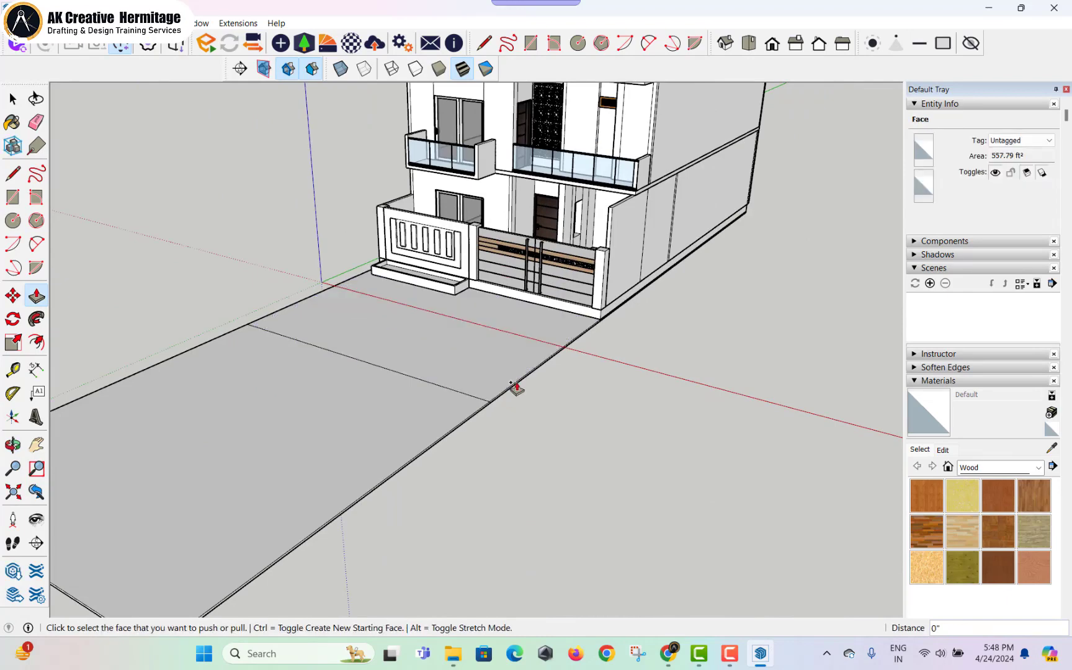
{"action": "scroll", "coordinate": [523, 379], "scroll_direction": "up", "scroll_amount": 2}
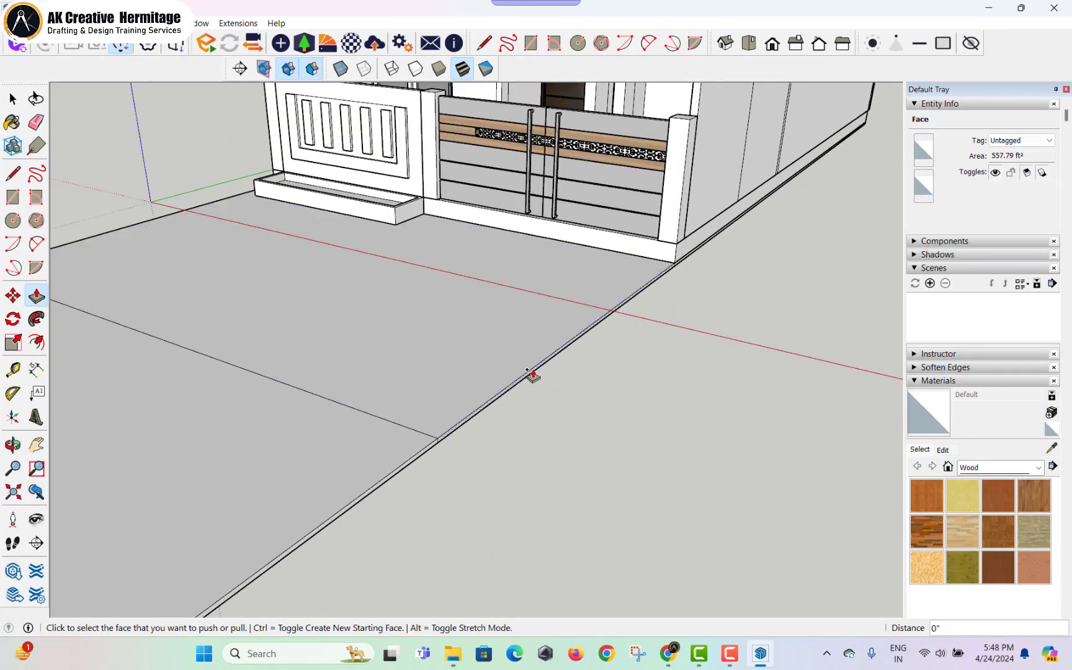
{"action": "left_click", "coordinate": [528, 372]}
{"action": "scroll", "coordinate": [700, 489], "scroll_direction": "down", "scroll_amount": 4}
{"action": "middle_click_drag", "start_coordinate": [795, 520], "coordinate": [413, 407], "text": "shift"}
{"action": "scroll", "coordinate": [415, 407], "scroll_direction": "down", "scroll_amount": 3}
{"action": "left_click", "coordinate": [746, 515]}
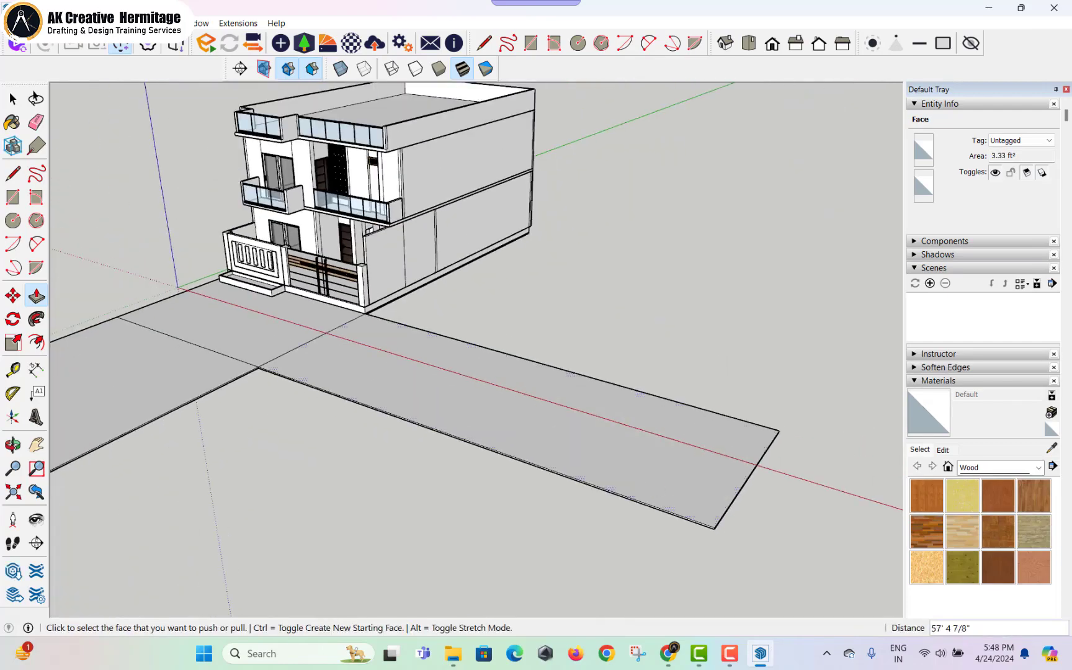
- Extend the planter-side face of the same ground strip sideways, well beyond the house
{"action": "middle_click_drag", "start_coordinate": [214, 348], "coordinate": [633, 388]}
{"action": "scroll", "coordinate": [701, 379], "scroll_direction": "up", "scroll_amount": 3}
{"action": "scroll", "coordinate": [704, 381], "scroll_direction": "up", "scroll_amount": 3}
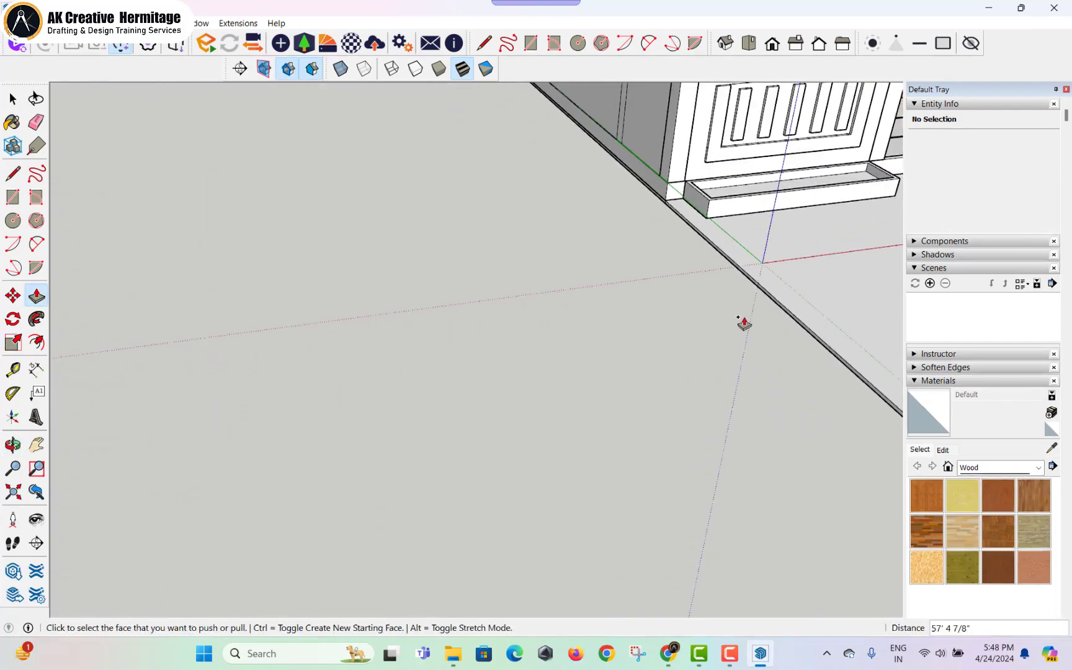
{"action": "left_click", "coordinate": [770, 284]}
{"action": "scroll", "coordinate": [359, 431], "scroll_direction": "down", "scroll_amount": 6}
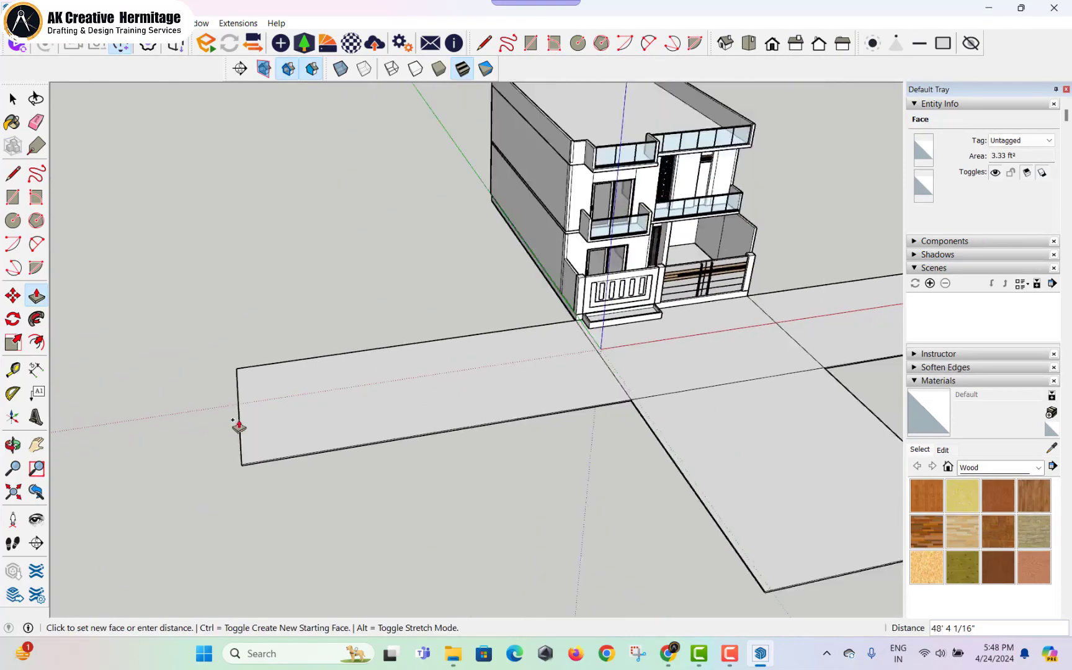
{"action": "scroll", "coordinate": [238, 427], "scroll_direction": "down", "scroll_amount": 1}
{"action": "left_click", "coordinate": [149, 466]}
- Pull the rear face of the gate-side ground strip back 4" to form a narrow wall base
{"action": "middle_click_drag", "start_coordinate": [397, 456], "coordinate": [511, 500]}
{"action": "scroll", "coordinate": [501, 397], "scroll_direction": "up", "scroll_amount": 2}
{"action": "middle_click_drag", "start_coordinate": [504, 375], "coordinate": [487, 387]}
{"action": "key", "text": "e"}
{"action": "middle_click_drag", "start_coordinate": [629, 310], "coordinate": [426, 440]}
{"action": "scroll", "coordinate": [352, 343], "scroll_direction": "up", "scroll_amount": 5}
{"action": "scroll", "coordinate": [439, 337], "scroll_direction": "up", "scroll_amount": 3}
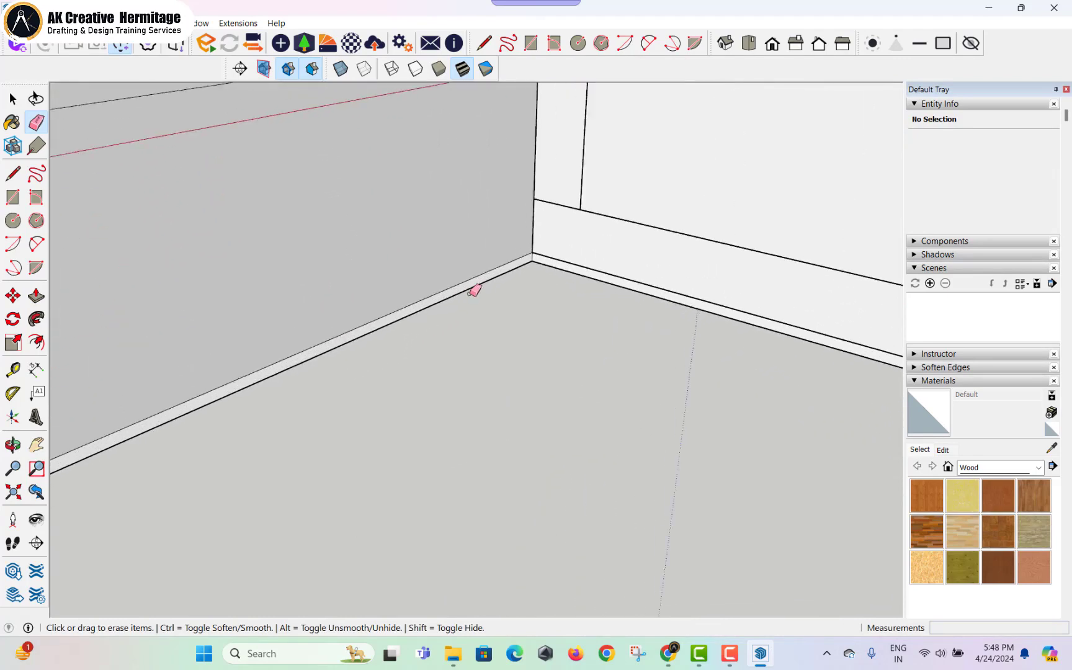
{"action": "key", "text": "p"}
{"action": "left_click", "coordinate": [479, 282]}
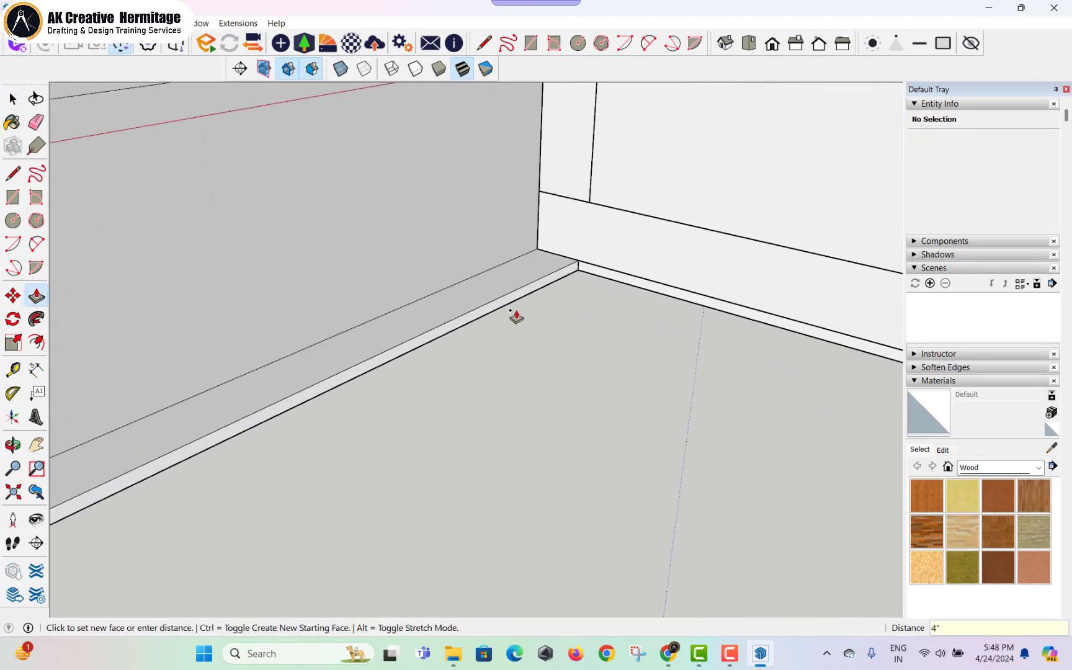
- Raise the narrow base on the gate side 5' to form a boundary wall
{"action": "left_click", "coordinate": [476, 290]}
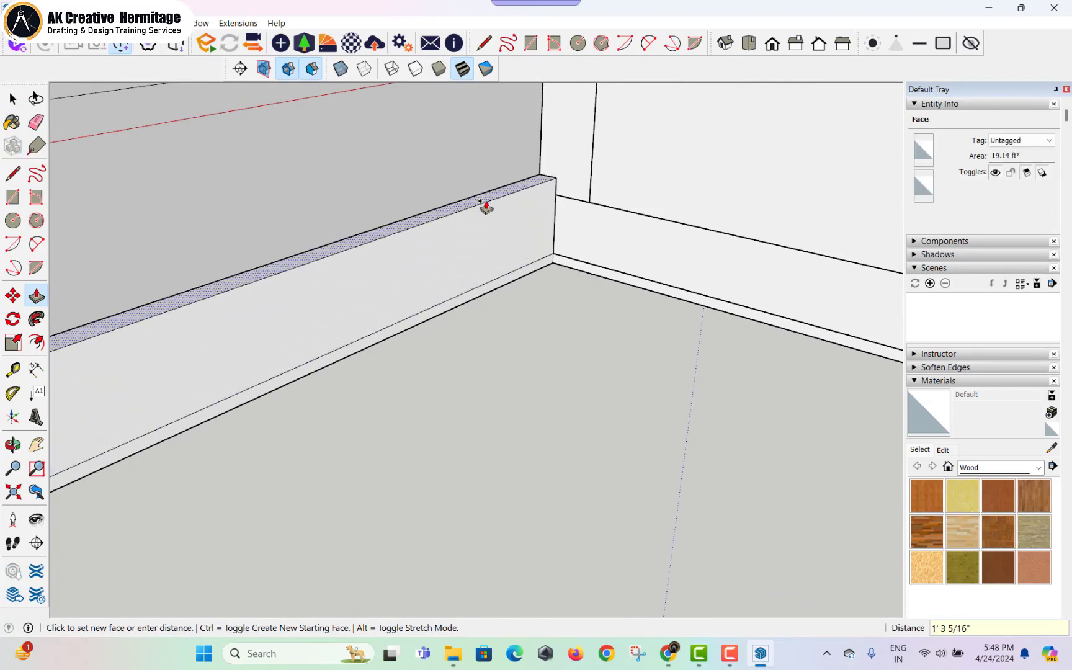
{"action": "type", "text": "5'"}
{"action": "key", "text": "Return"}
- Extend the ground behind the gate-side boundary wall back to the rear corner of the house
{"action": "scroll", "coordinate": [500, 297], "scroll_direction": "down", "scroll_amount": 2}
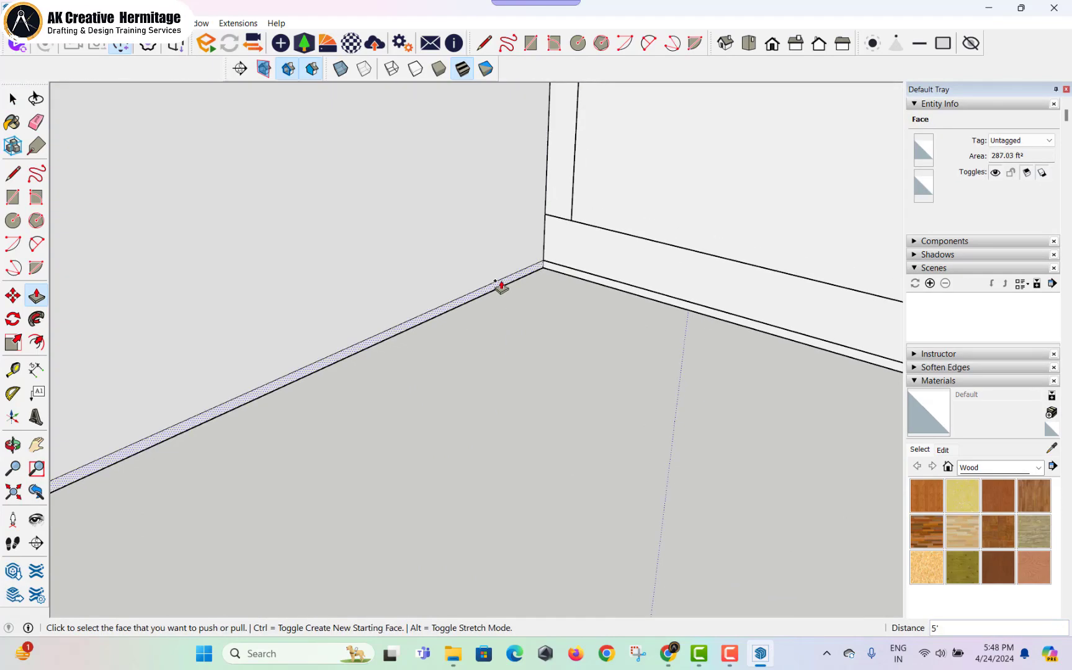
{"action": "left_click", "coordinate": [497, 282]}
{"action": "scroll", "coordinate": [610, 441], "scroll_direction": "down", "scroll_amount": 10}
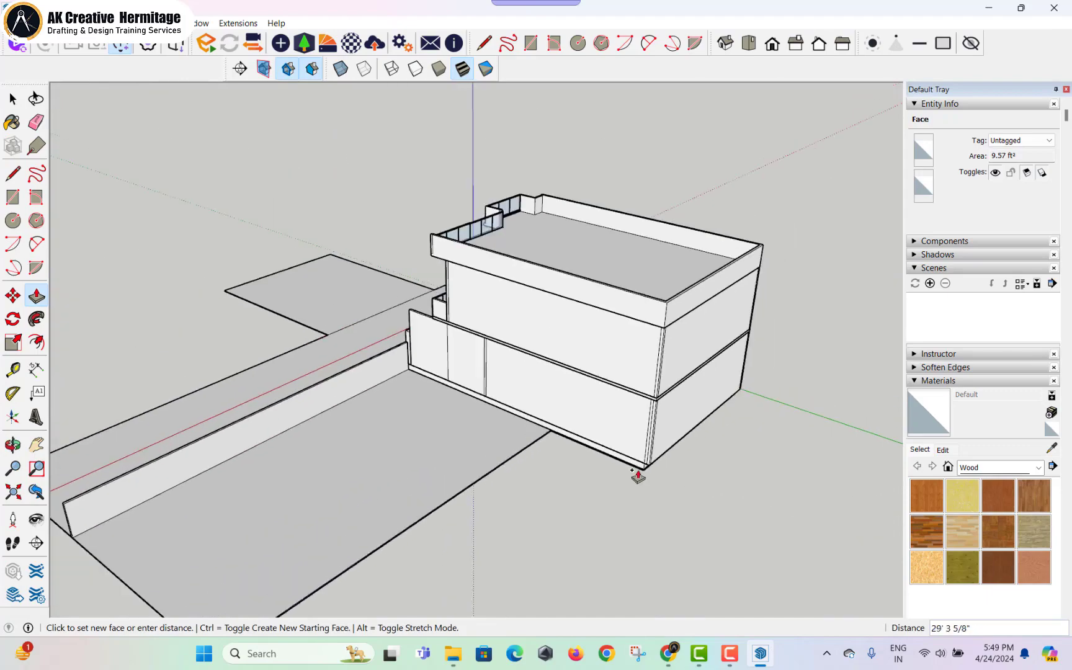
{"action": "left_click", "coordinate": [644, 463]}
- Pull a narrow wall base from the planter-side strip's rear face and extend the ground behind it to the house's rear corner
{"action": "middle_click_drag", "start_coordinate": [645, 463], "coordinate": [517, 424]}
{"action": "scroll", "coordinate": [571, 449], "scroll_direction": "up", "scroll_amount": 5}
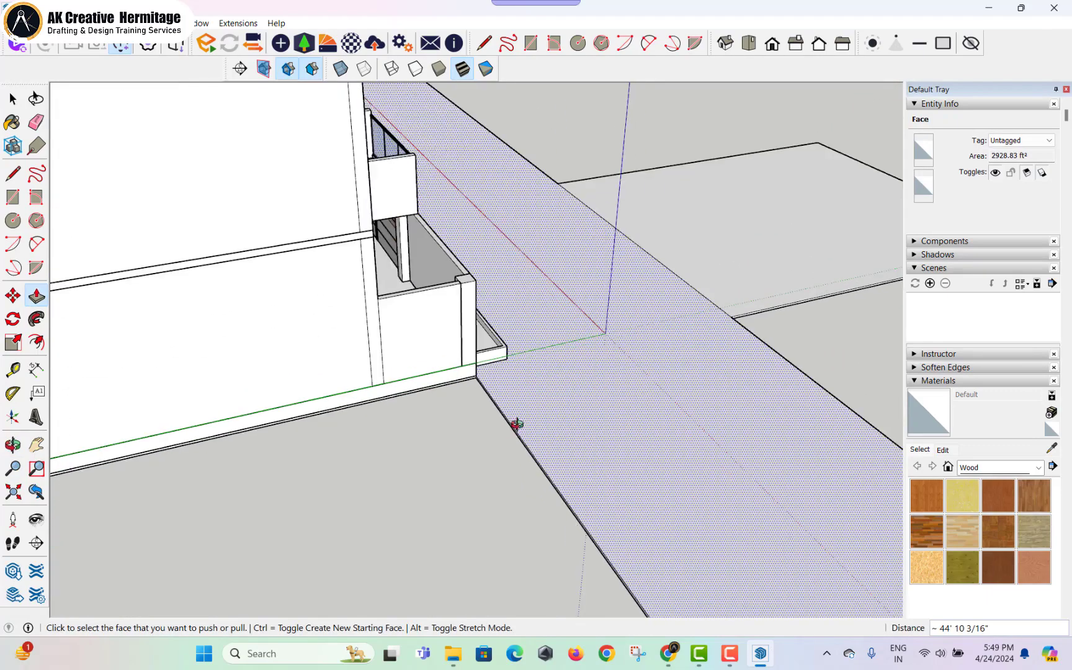
{"action": "scroll", "coordinate": [556, 366], "scroll_direction": "up", "scroll_amount": 4}
{"action": "left_click", "coordinate": [556, 362]}
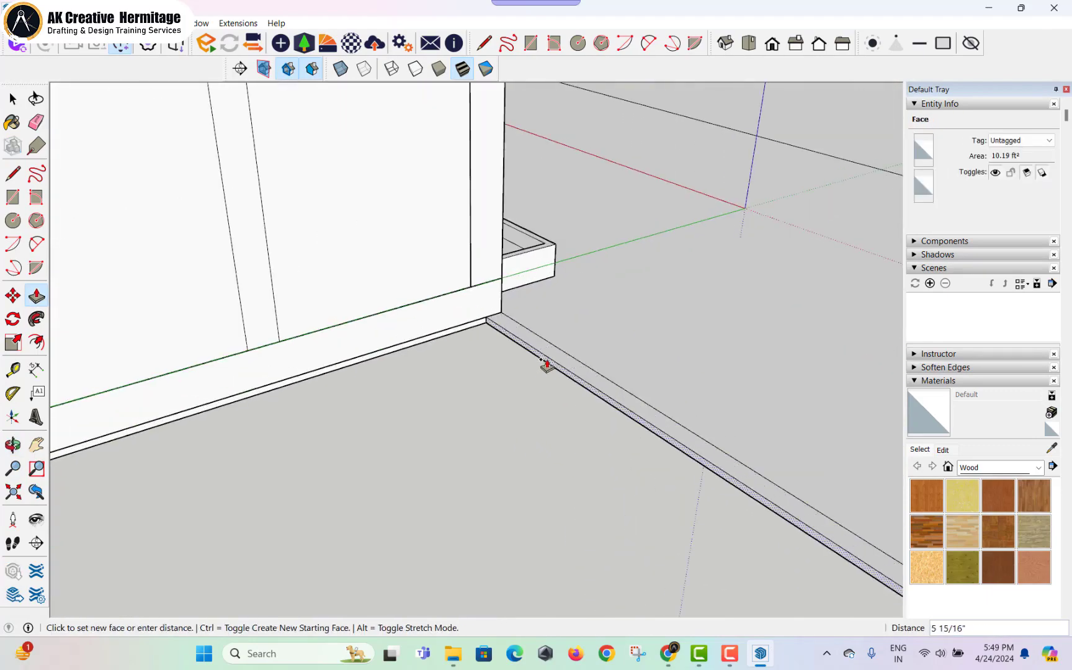
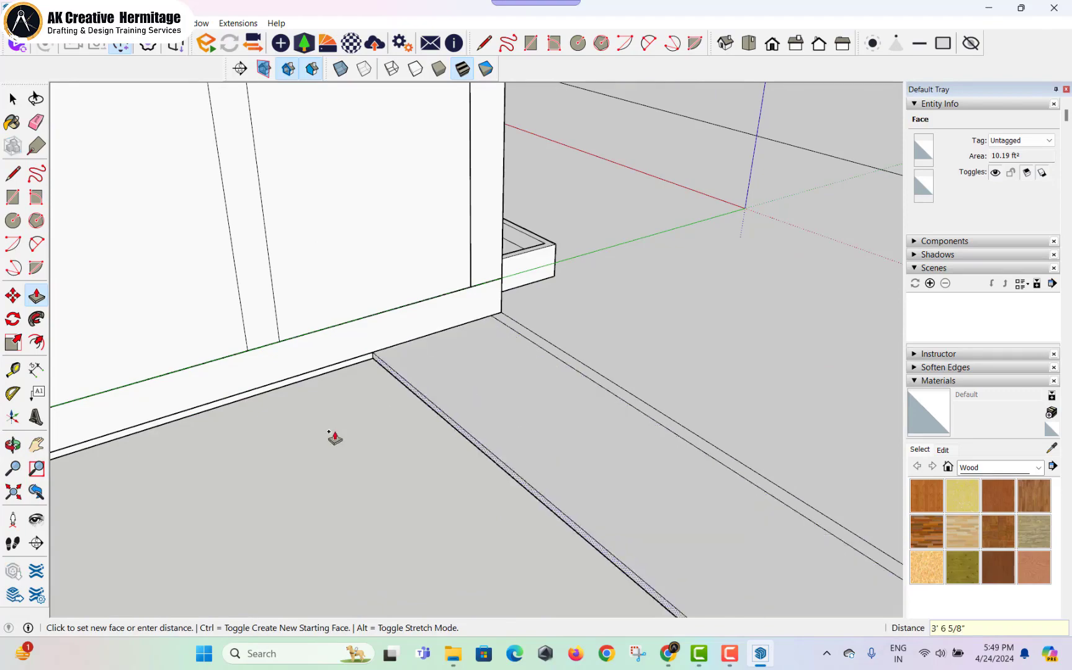
{"action": "middle_click_drag", "start_coordinate": [335, 436], "coordinate": [596, 338]}
{"action": "scroll", "coordinate": [595, 338], "scroll_direction": "down", "scroll_amount": 2}
{"action": "left_click", "coordinate": [244, 415]}
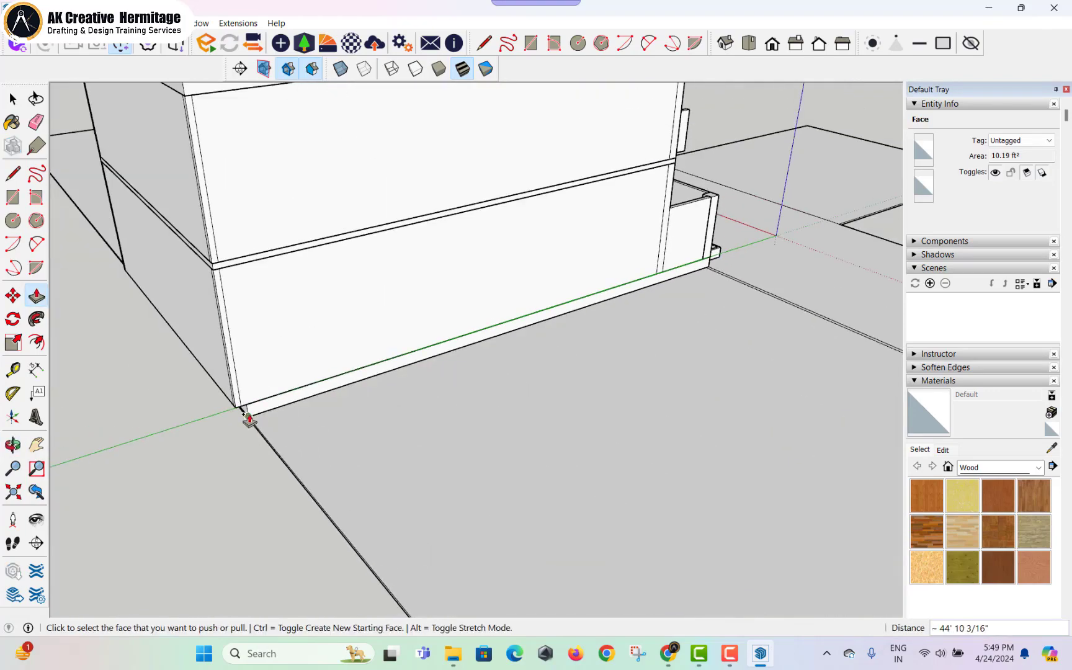
- Raise the narrow base on the planter side into a matching 5' boundary wall
{"action": "scroll", "coordinate": [773, 297], "scroll_direction": "up", "scroll_amount": 2}
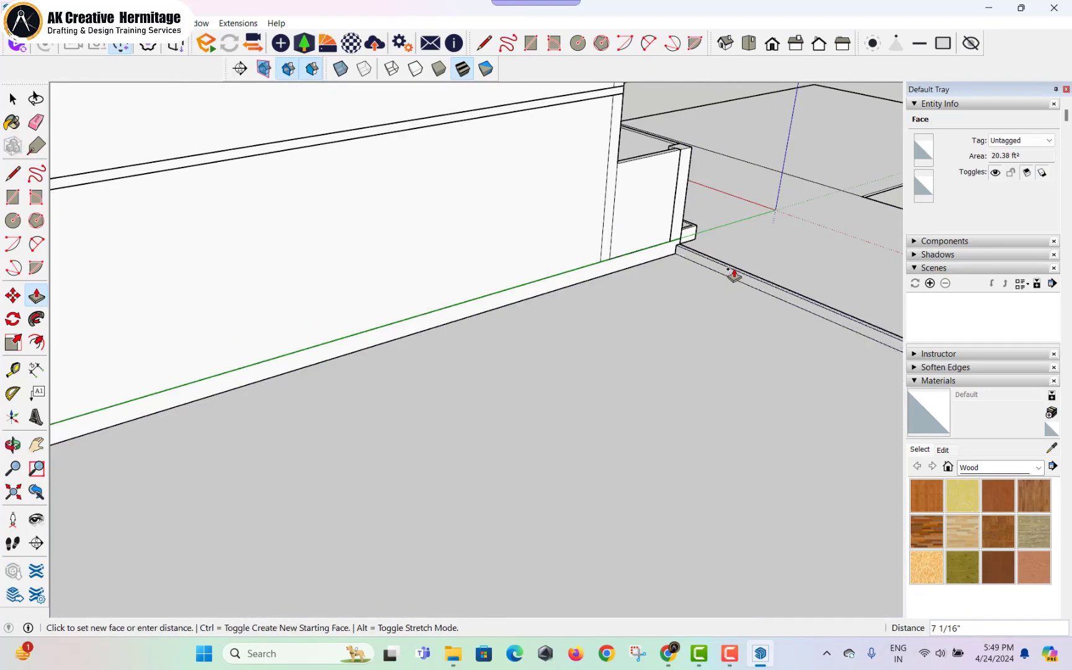
{"action": "type", "text": "5'"}
{"action": "key", "text": "Return"}
- Extend the front slab section's planter-side face about 61' 10" with a new starting face, ending level with the adjoining strip
{"action": "middle_click_drag", "start_coordinate": [768, 268], "coordinate": [352, 261]}
{"action": "scroll", "coordinate": [352, 261], "scroll_direction": "down", "scroll_amount": 2}
{"action": "middle_click_drag", "start_coordinate": [496, 262], "coordinate": [723, 263]}
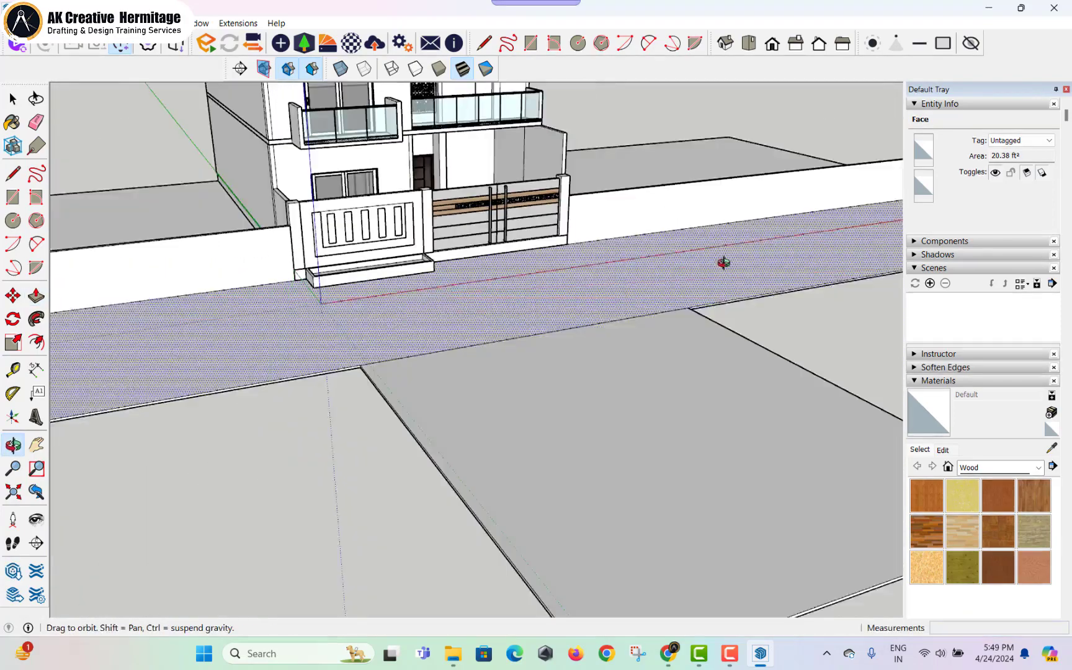
{"action": "scroll", "coordinate": [596, 234], "scroll_direction": "up", "scroll_amount": 2}
{"action": "key", "text": "space"}
{"action": "scroll", "coordinate": [429, 419], "scroll_direction": "up", "scroll_amount": 4}
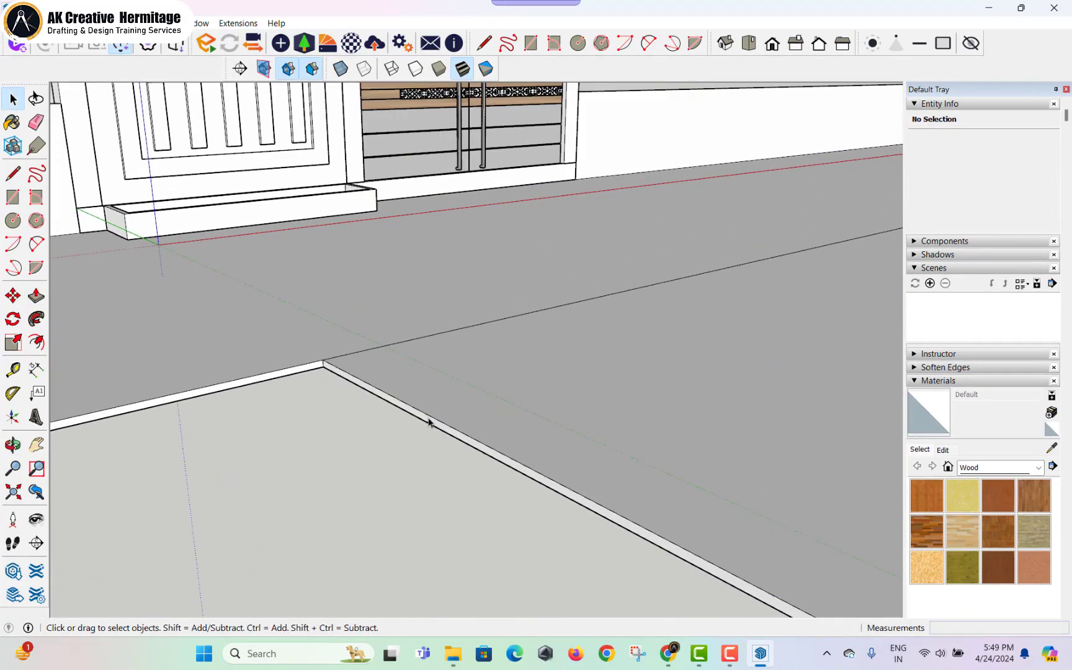
{"action": "left_click", "coordinate": [484, 445]}
{"action": "scroll", "coordinate": [483, 444], "scroll_direction": "up", "scroll_amount": 1}
{"action": "key", "text": "p"}
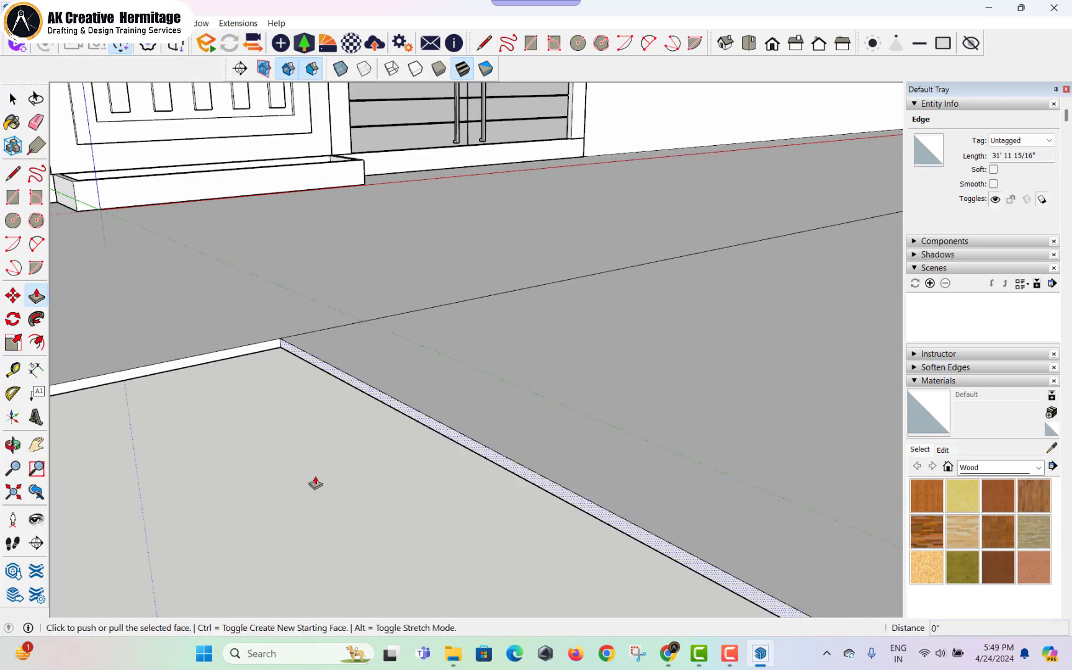
{"action": "left_click", "coordinate": [439, 435]}
{"action": "key", "text": "ctrl"}
{"action": "scroll", "coordinate": [307, 540], "scroll_direction": "down", "scroll_amount": 4}
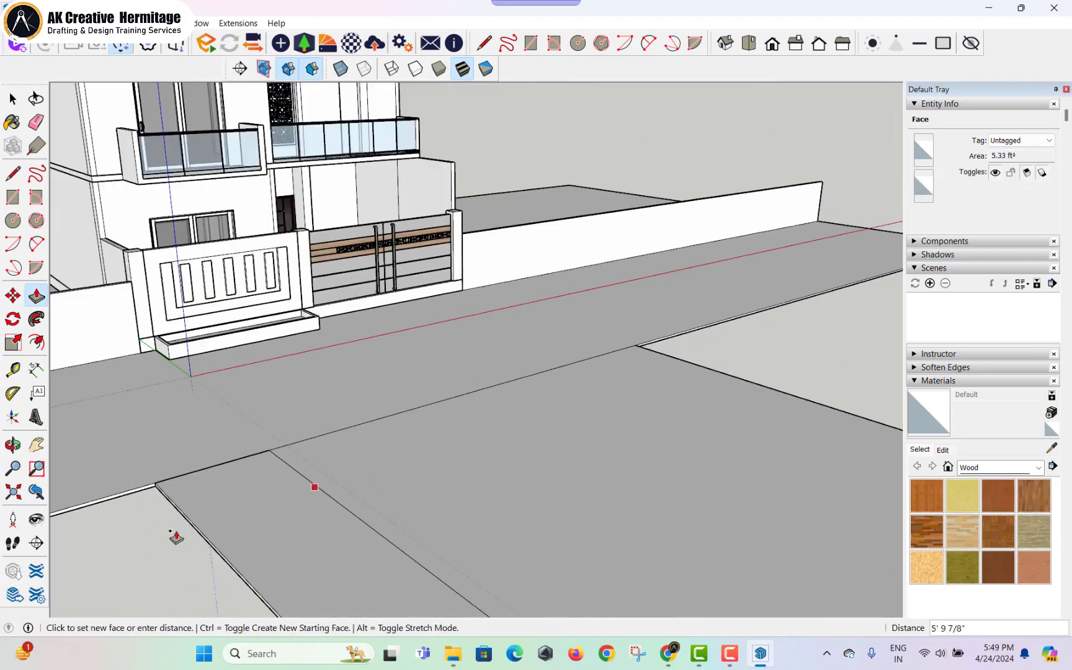
{"action": "middle_click_drag", "start_coordinate": [170, 539], "coordinate": [526, 310], "text": "shift"}
{"action": "scroll", "coordinate": [457, 375], "scroll_direction": "down", "scroll_amount": 4}
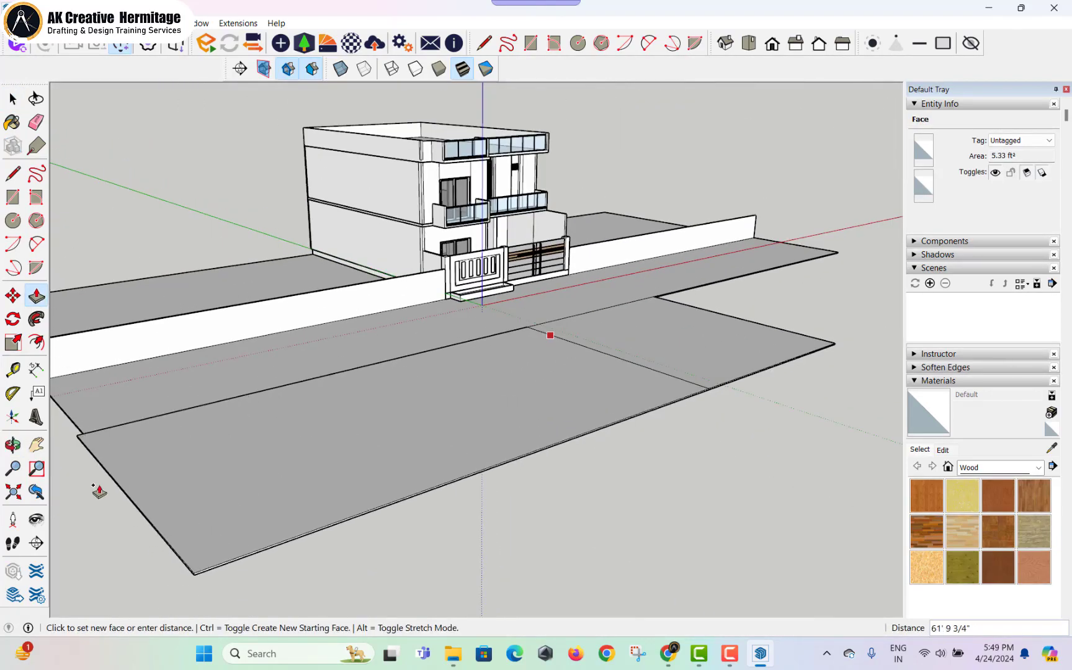
{"action": "left_click", "coordinate": [98, 491]}
- Extend the front slab section's gate-side face about 57' 5" so it ends level with the adjoining strip
{"action": "middle_click_drag", "start_coordinate": [198, 434], "coordinate": [84, 478]}
{"action": "scroll", "coordinate": [383, 359], "scroll_direction": "up", "scroll_amount": 8}
{"action": "key", "text": "space"}
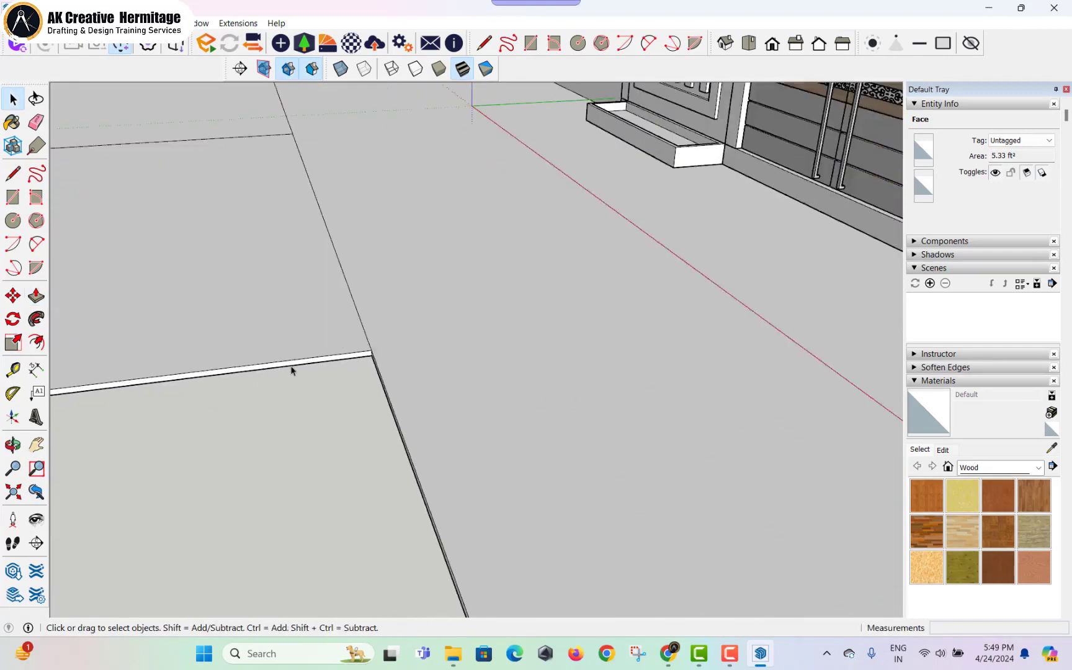
{"action": "scroll", "coordinate": [306, 365], "scroll_direction": "up", "scroll_amount": 2}
{"action": "left_click", "coordinate": [305, 365]}
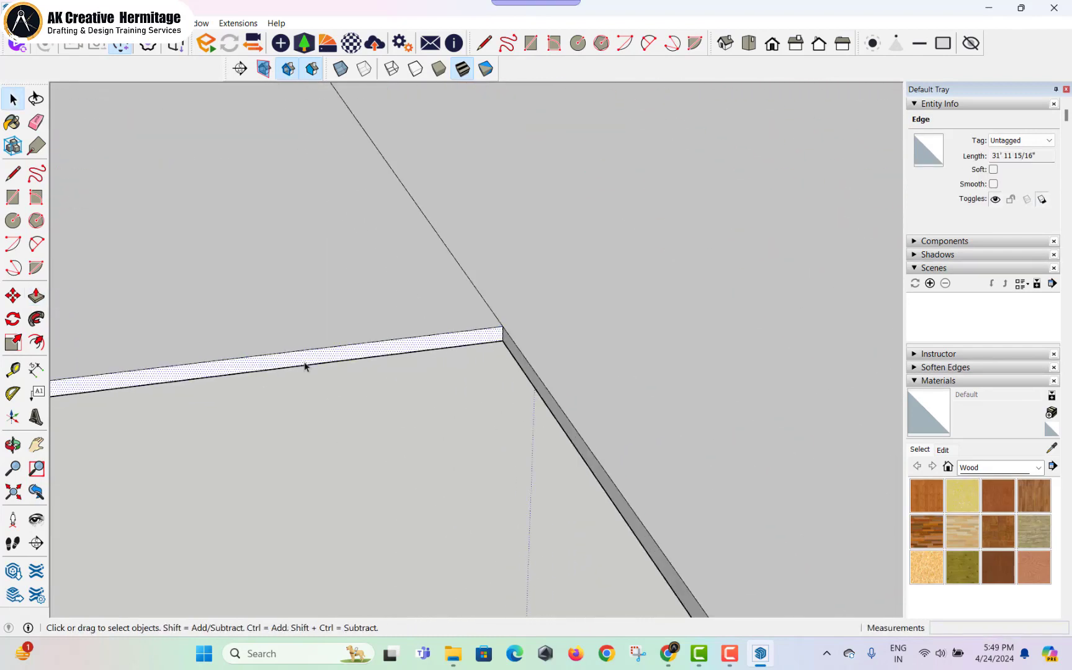
{"action": "key", "text": "p"}
{"action": "scroll", "coordinate": [308, 360], "scroll_direction": "down", "scroll_amount": 2}
{"action": "left_click", "coordinate": [335, 357]}
{"action": "scroll", "coordinate": [461, 438], "scroll_direction": "down", "scroll_amount": 10}
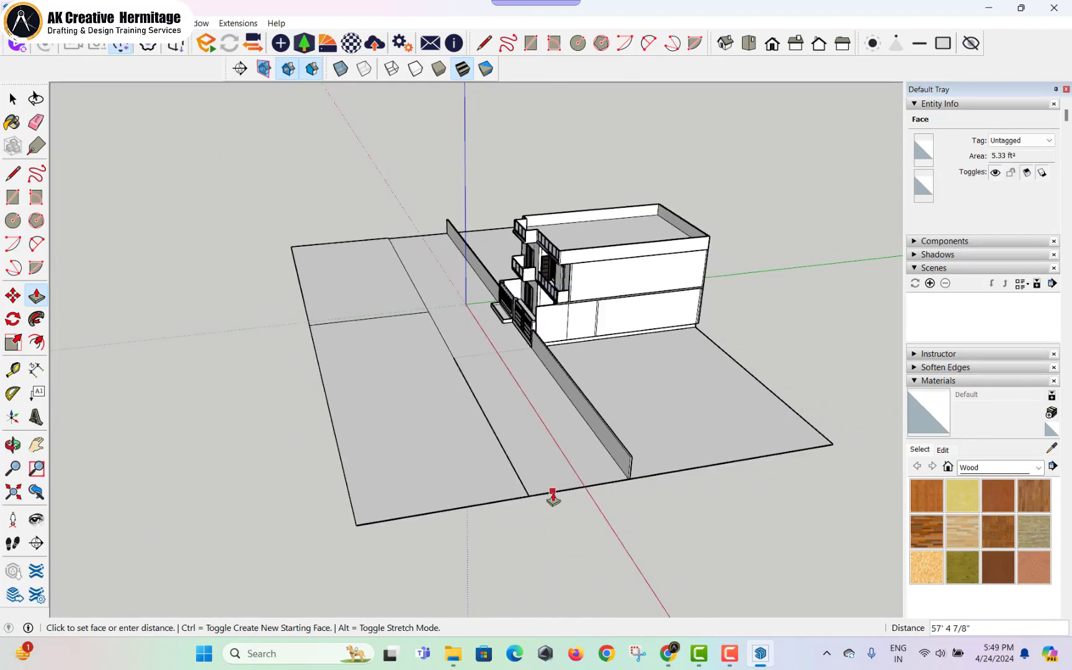
{"action": "left_click", "coordinate": [553, 493]}
- Erase the leftover cross line on the widened front slab section
{"action": "middle_click_drag", "start_coordinate": [481, 444], "coordinate": [568, 479]}
{"action": "key", "text": "space"}
{"action": "key", "text": "e"}
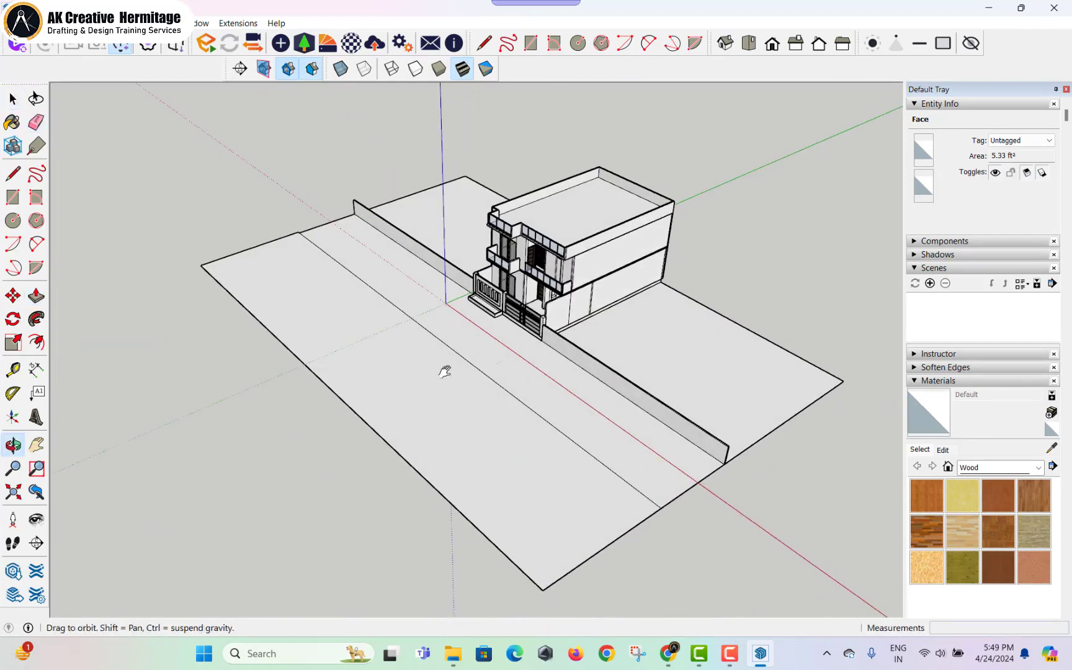
- Inspect the house's front facade, balconies and upper-floor wall panels from several angles
{"action": "middle_click_drag", "start_coordinate": [445, 371], "coordinate": [612, 366]}
{"action": "scroll", "coordinate": [568, 321], "scroll_direction": "up", "scroll_amount": 4}
{"action": "key", "text": "space"}
{"action": "scroll", "coordinate": [574, 378], "scroll_direction": "up", "scroll_amount": 3}
{"action": "scroll", "coordinate": [481, 384], "scroll_direction": "up", "scroll_amount": 3}
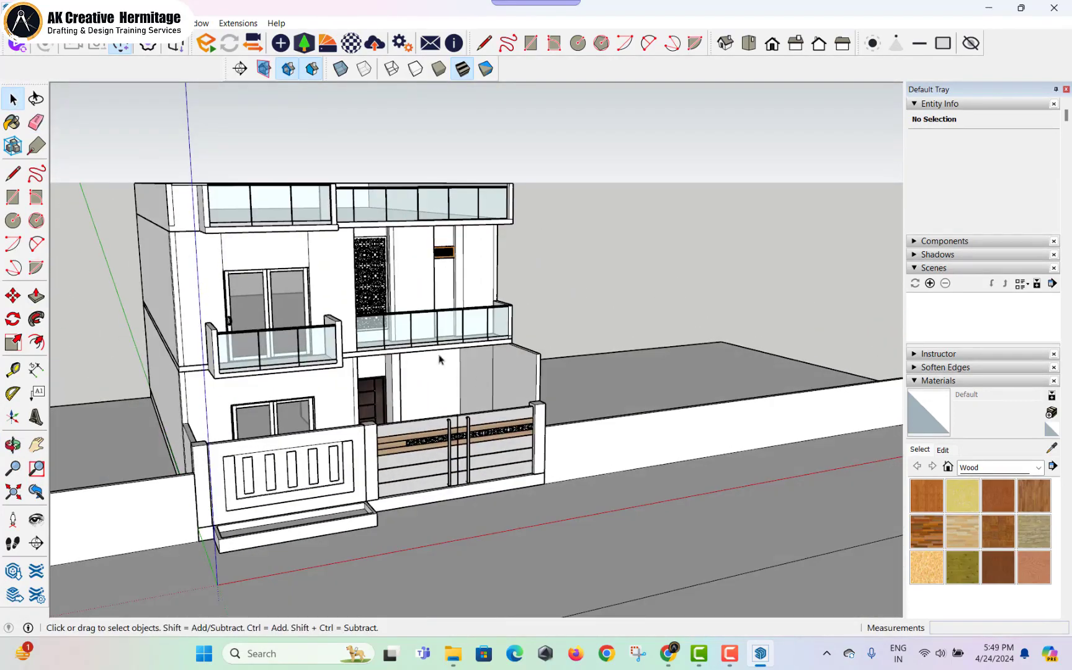
{"action": "middle_click_drag", "start_coordinate": [439, 357], "coordinate": [364, 290]}
{"action": "scroll", "coordinate": [363, 288], "scroll_direction": "up", "scroll_amount": 3}
{"action": "middle_click_drag", "start_coordinate": [299, 286], "coordinate": [388, 294]}
{"action": "mouse_move", "coordinate": [273, 310]}
{"action": "middle_mouse_down"}
{"action": "mouse_move", "coordinate": [328, 344]}
{"action": "mouse_move", "coordinate": [313, 372]}
{"action": "middle_mouse_up"}
{"action": "key", "text": "l"}
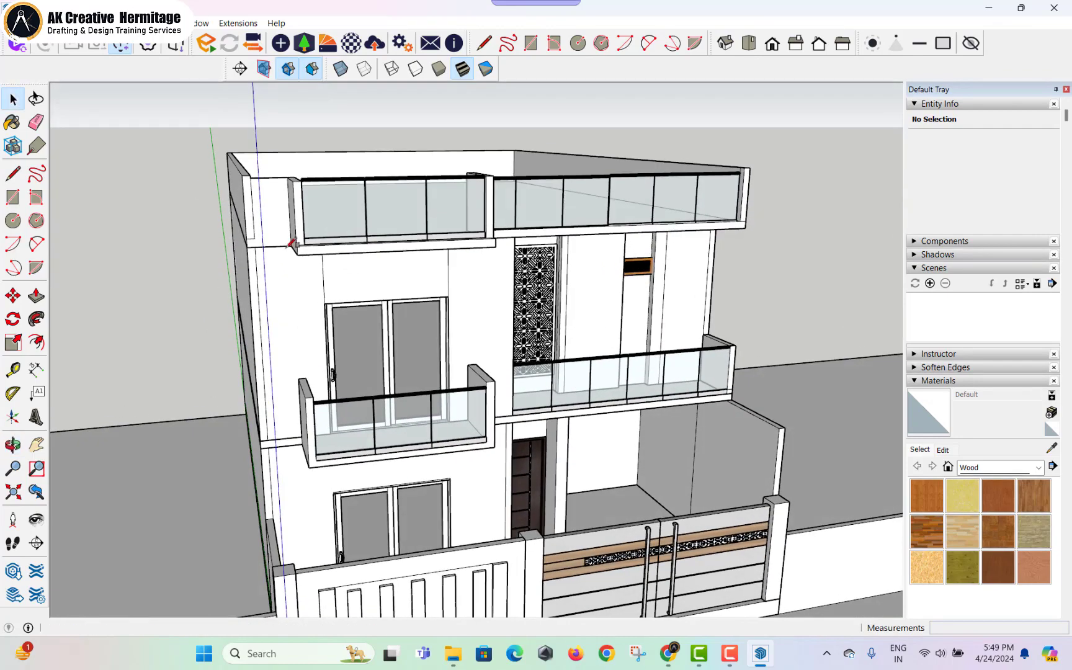
{"action": "key", "text": "r"}
{"action": "mouse_move", "coordinate": [310, 472]}
{"action": "middle_mouse_down"}
{"action": "mouse_move", "coordinate": [301, 438]}
{"action": "mouse_move", "coordinate": [306, 451]}
{"action": "middle_mouse_up"}
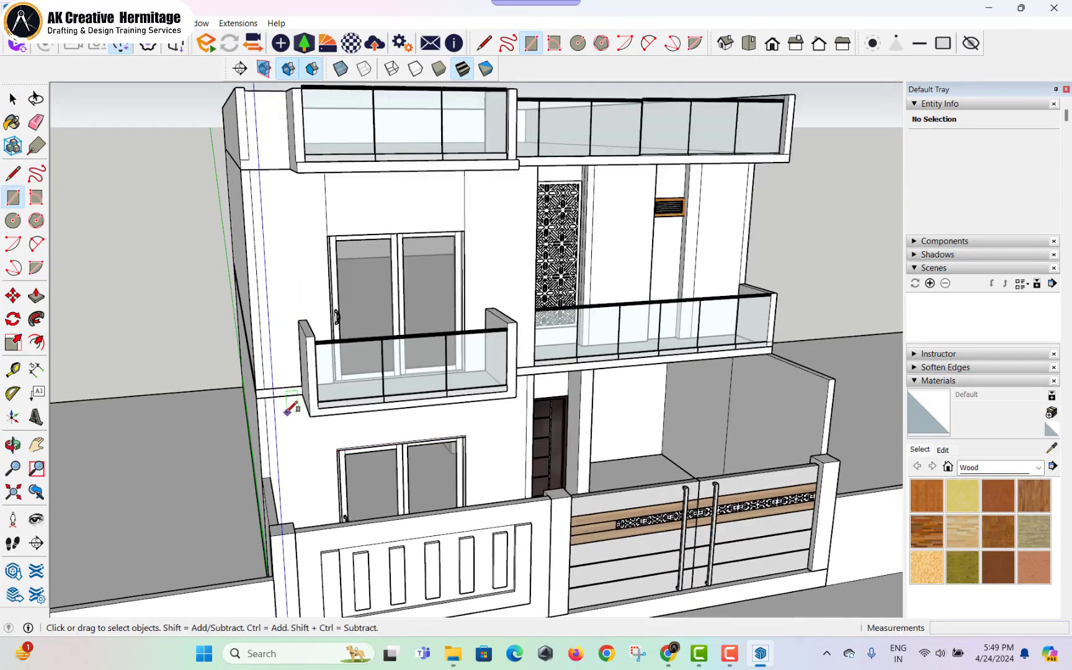
{"action": "key", "text": "t"}
{"action": "scroll", "coordinate": [359, 271], "scroll_direction": "up", "scroll_amount": 3}
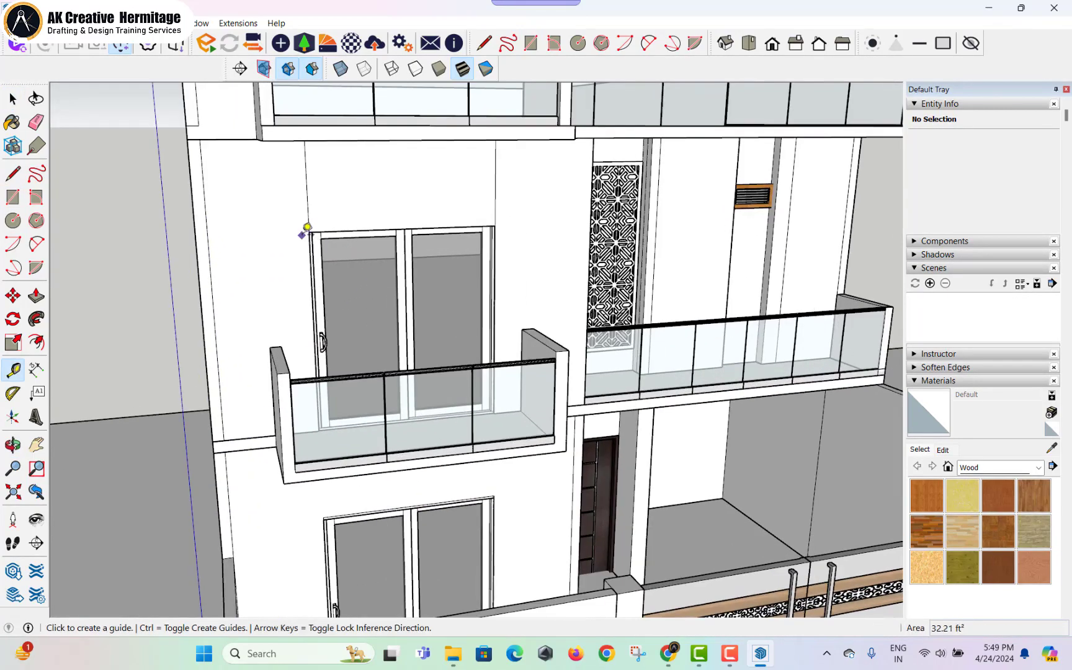
{"action": "scroll", "coordinate": [373, 248], "scroll_direction": "down", "scroll_amount": 3}
{"action": "middle_click_drag", "start_coordinate": [374, 250], "coordinate": [345, 194]}
{"action": "middle_click_drag", "start_coordinate": [502, 217], "coordinate": [458, 235], "text": "shift"}
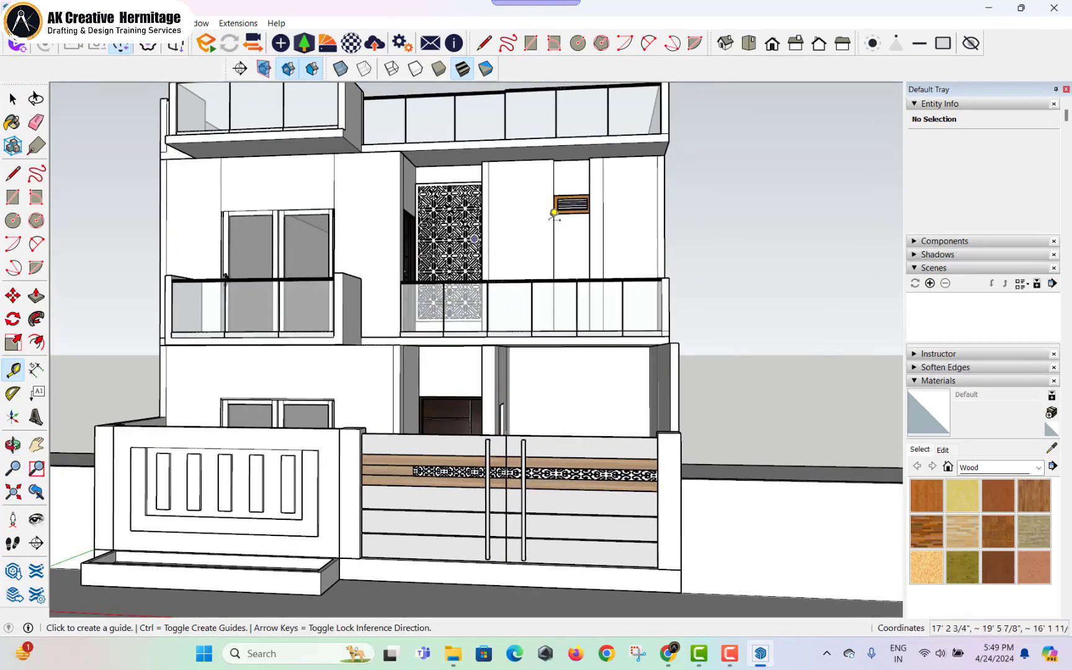
- Draw a rectangle about 4' 1/2" by 5" across the top of the upper-floor wall panel between the lattice and the vent
{"action": "scroll", "coordinate": [565, 168], "scroll_direction": "up", "scroll_amount": 6}
{"action": "key", "text": "r"}
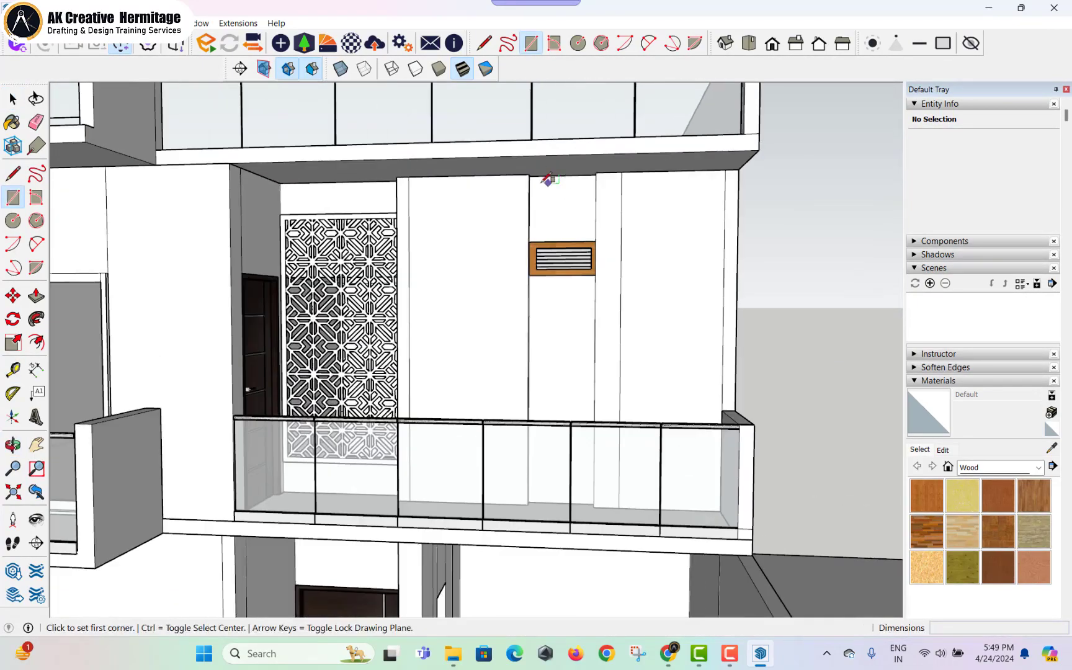
{"action": "left_click", "coordinate": [408, 176]}
{"action": "key", "text": "Escape"}
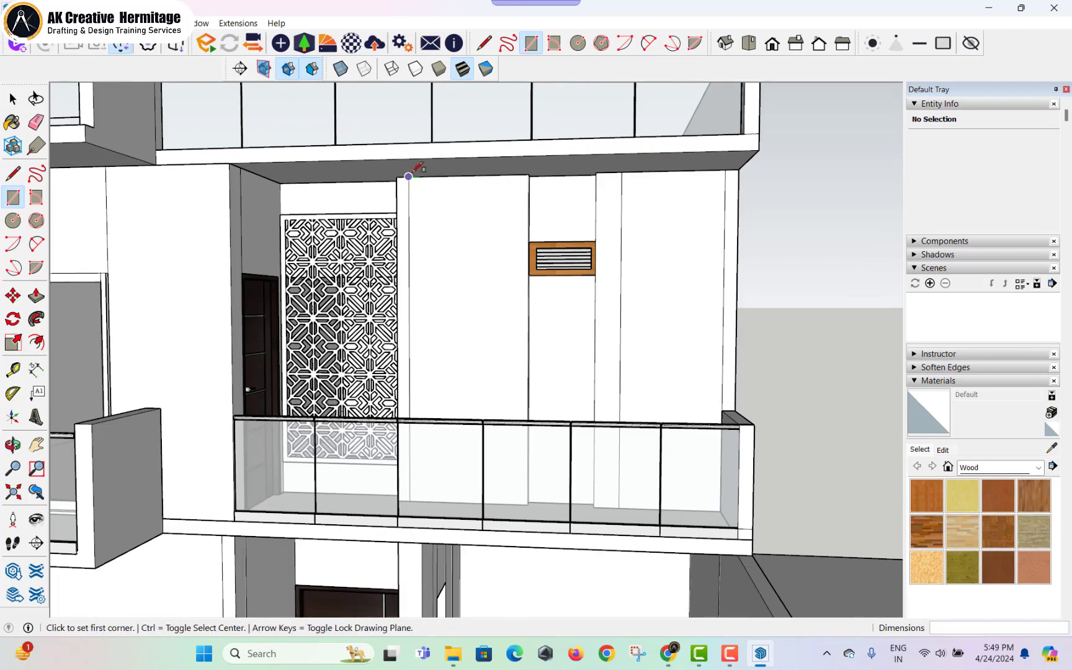
{"action": "left_click", "coordinate": [397, 176]}
{"action": "scroll", "coordinate": [509, 193], "scroll_direction": "up", "scroll_amount": 3}
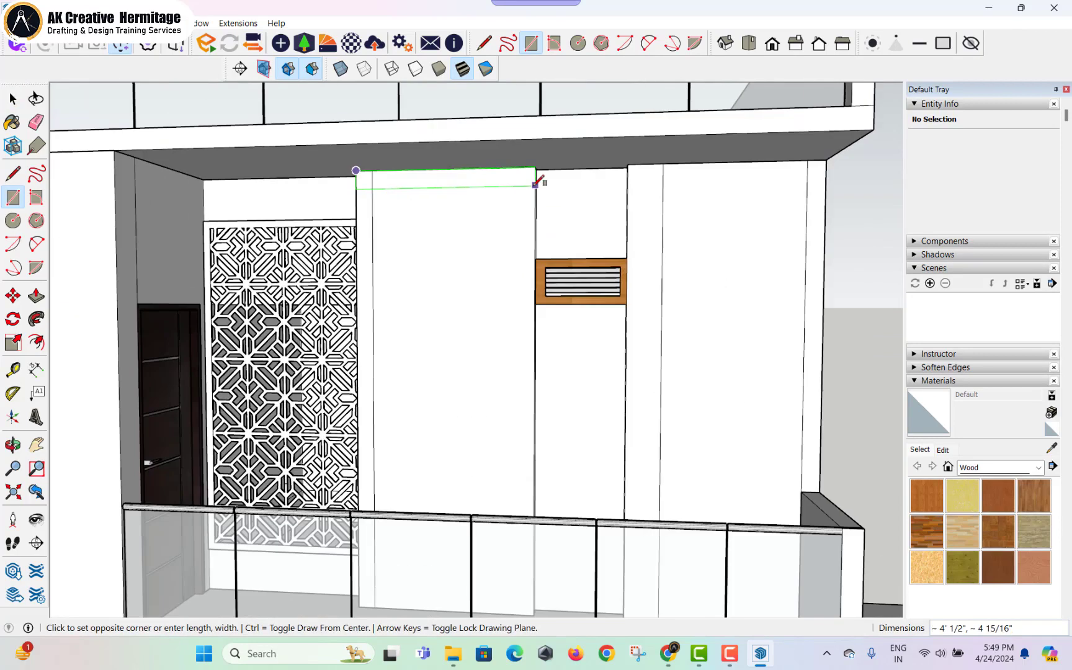
{"action": "left_click", "coordinate": [537, 184]}
- Pull the rectangle at the top of the wall panel out about 1 1/8" to form a raised band
{"action": "scroll", "coordinate": [496, 180], "scroll_direction": "down", "scroll_amount": 3}
{"action": "key", "text": "space"}
{"action": "scroll", "coordinate": [517, 180], "scroll_direction": "up", "scroll_amount": 3}
{"action": "key", "text": "p"}
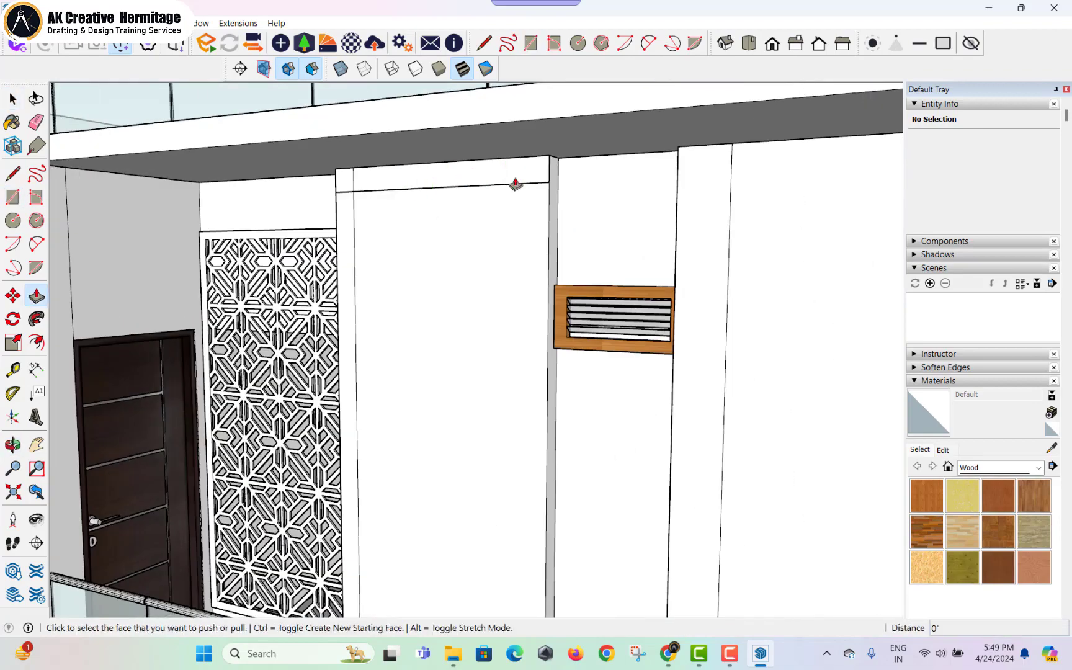
{"action": "left_click", "coordinate": [515, 184]}
{"action": "left_click", "coordinate": [512, 188]}
{"action": "middle_click_drag", "start_coordinate": [512, 193], "coordinate": [466, 91]}
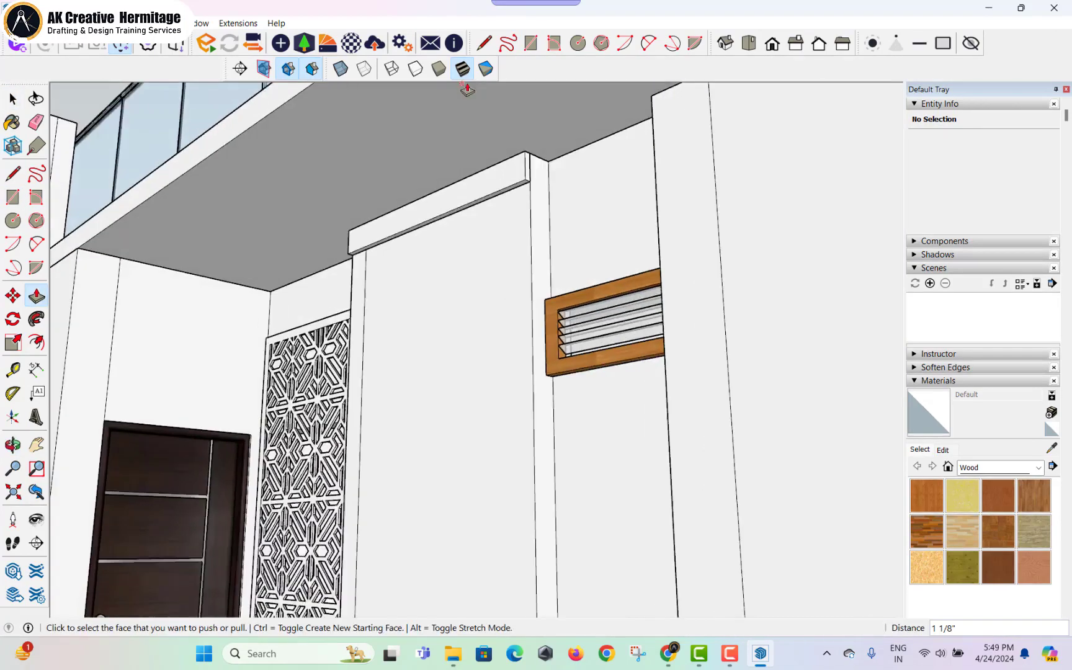
- Undo the raised band at the top of the upper-floor wall panel
{"action": "scroll", "coordinate": [496, 186], "scroll_direction": "up", "scroll_amount": 3}
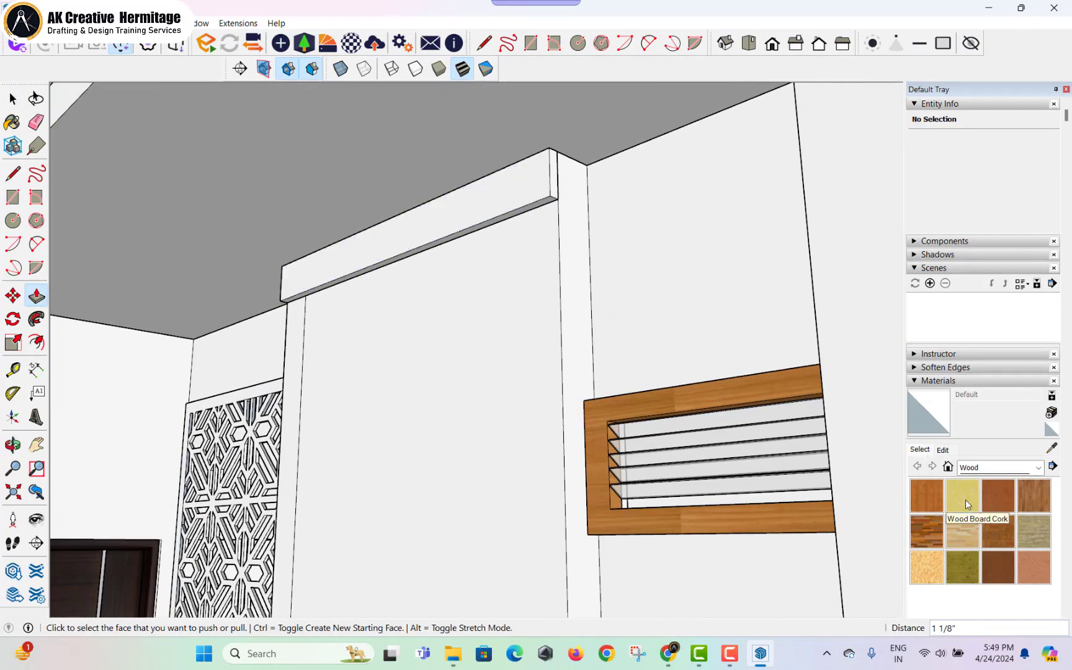
{"action": "left_click", "coordinate": [14, 122]}
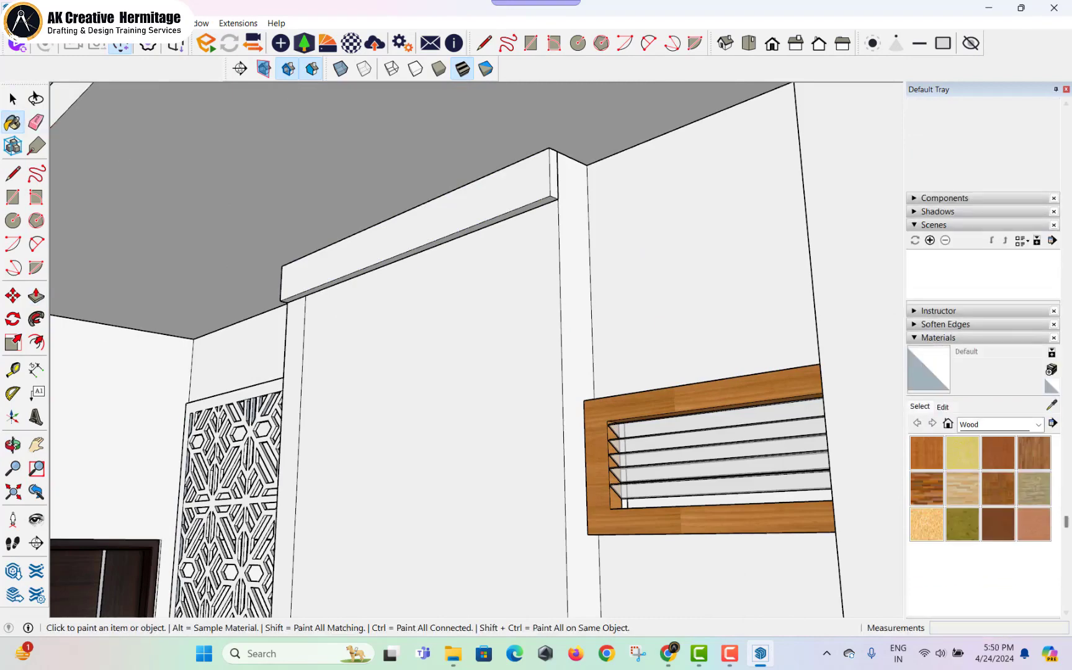
{"action": "left_click", "coordinate": [495, 206]}
{"action": "key", "text": "ctrl+z"}
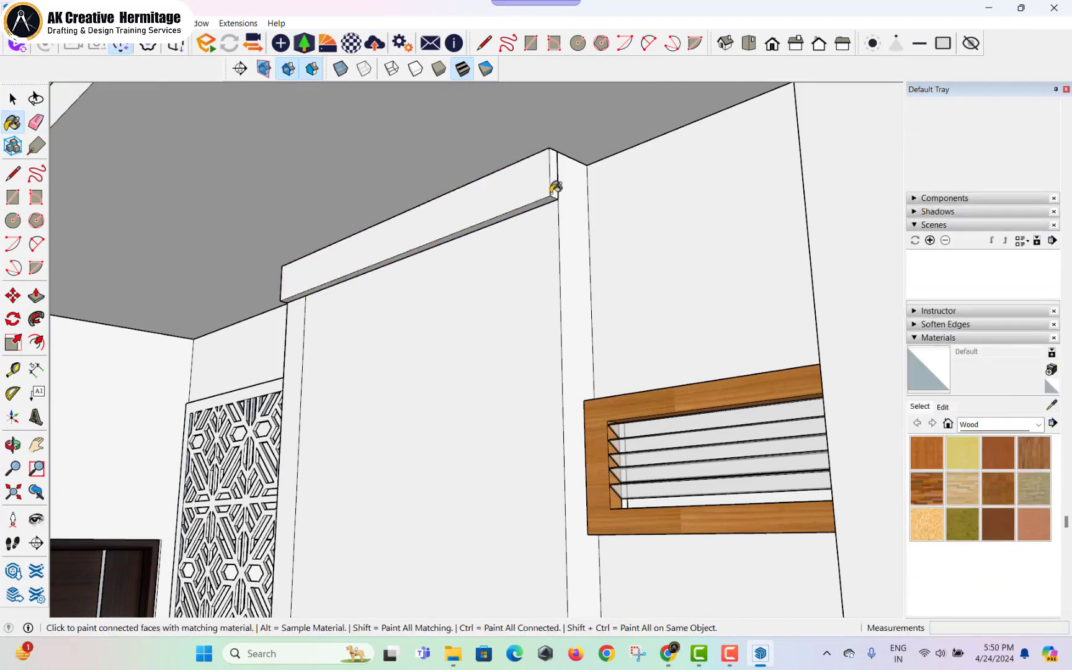
{"action": "key", "text": "space"}
- Try to paint the entire house model with Color A01 from the Colors collection
{"action": "scroll", "coordinate": [510, 230], "scroll_direction": "down", "scroll_amount": 8}
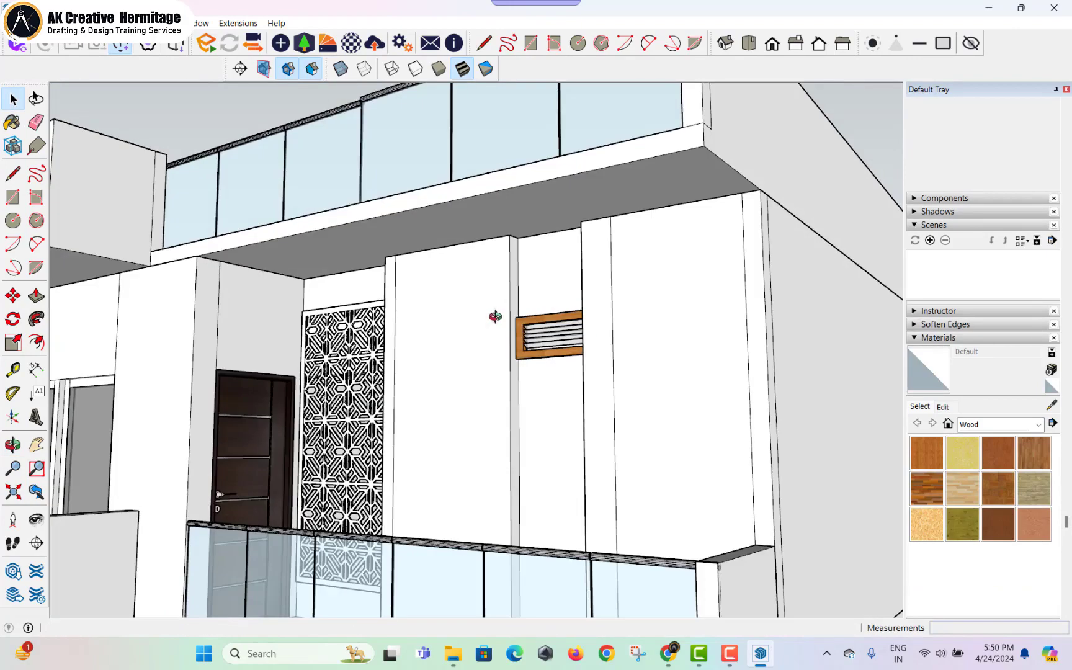
{"action": "key", "text": "ctrl+a"}
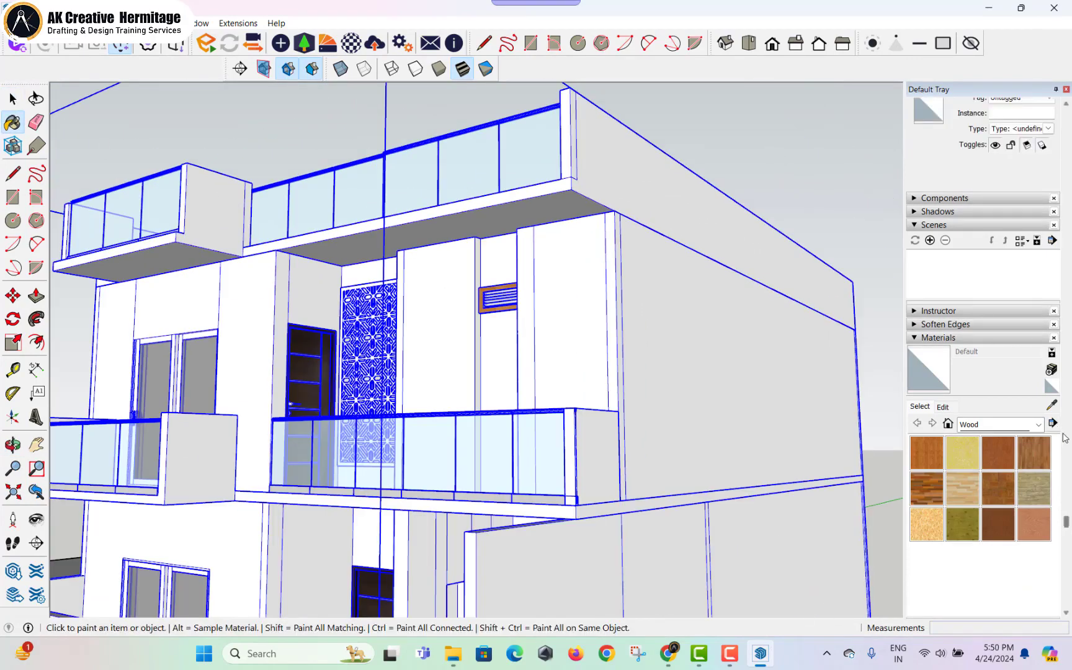
{"action": "left_click", "coordinate": [999, 425]}
{"action": "left_click", "coordinate": [990, 478]}
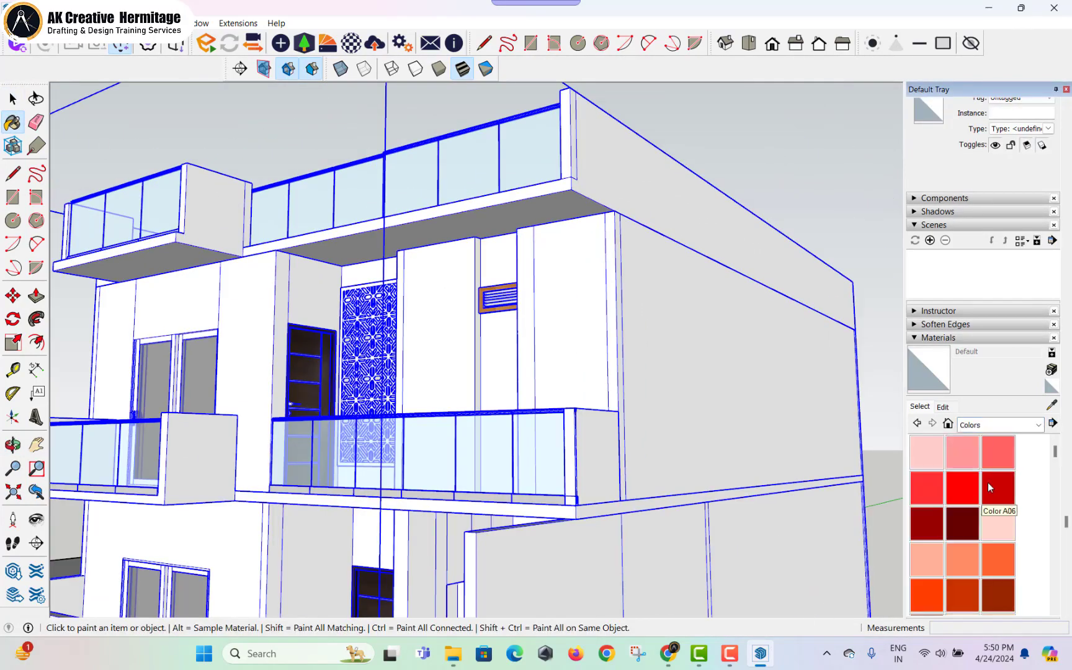
{"action": "left_click", "coordinate": [539, 314]}
{"action": "scroll", "coordinate": [589, 314], "scroll_direction": "down", "scroll_amount": 4}
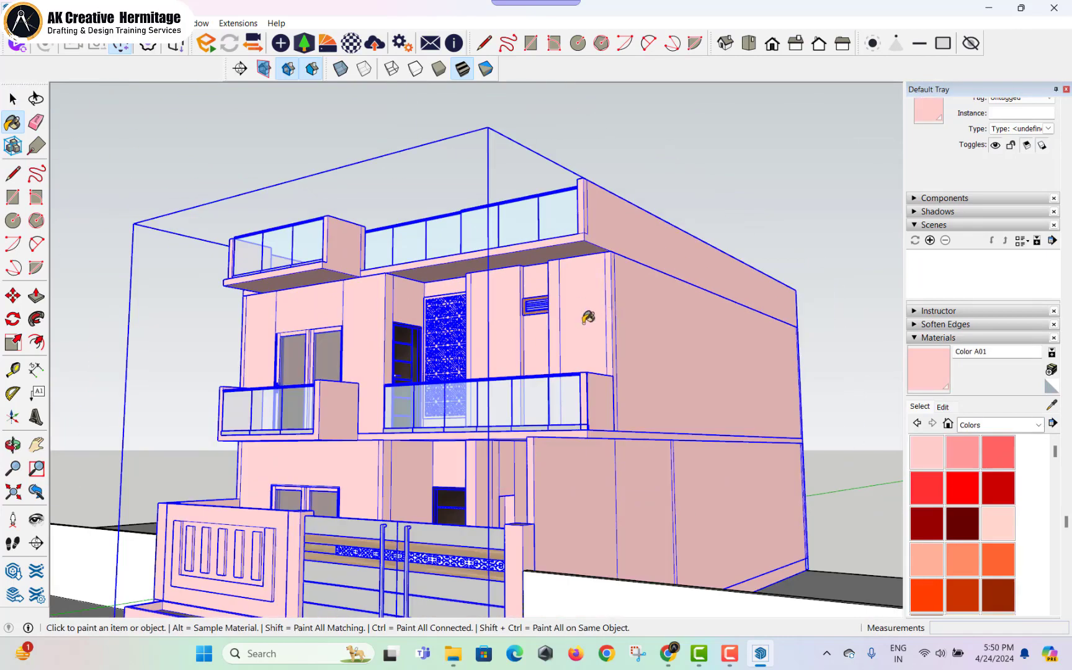
{"action": "mouse_move", "coordinate": [589, 313]}
{"action": "middle_mouse_down"}
{"action": "mouse_move", "coordinate": [565, 254]}
{"action": "mouse_move", "coordinate": [632, 279]}
{"action": "mouse_move", "coordinate": [591, 301]}
{"action": "middle_mouse_up"}
{"action": "key", "text": "space"}
{"action": "left_click", "coordinate": [784, 262]}
{"action": "key", "text": "ctrl+z"}
- Inside the house group, paint the upper-floor walls with the pale pink Color A01
{"action": "double_click", "coordinate": [469, 196]}
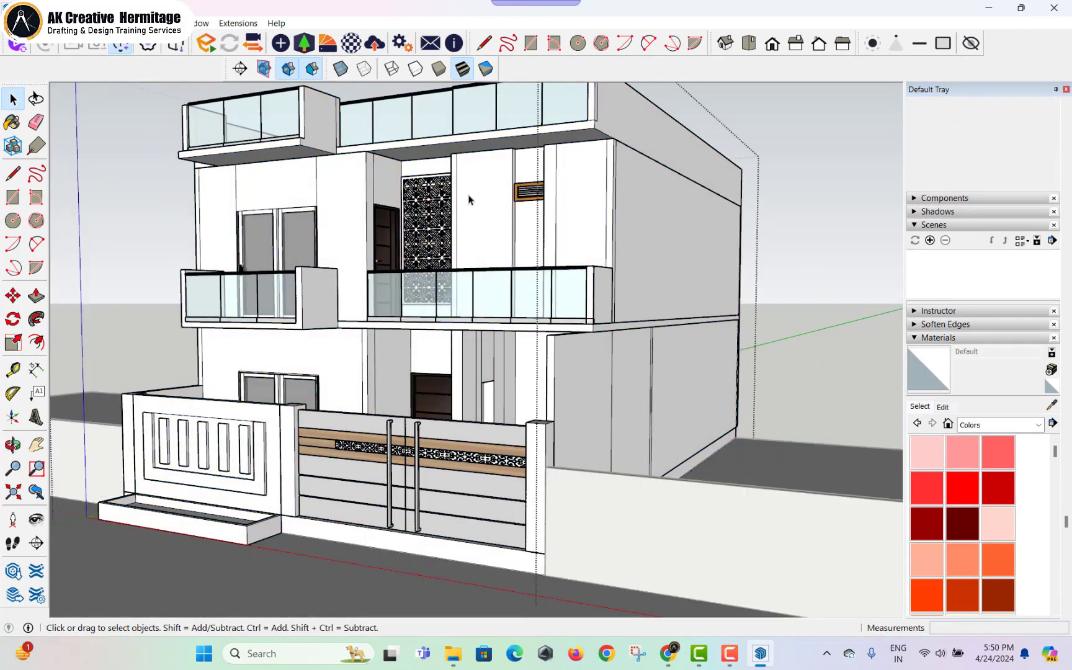
{"action": "left_click", "coordinate": [469, 196]}
{"action": "double_click", "coordinate": [503, 237]}
{"action": "left_click", "coordinate": [491, 209]}
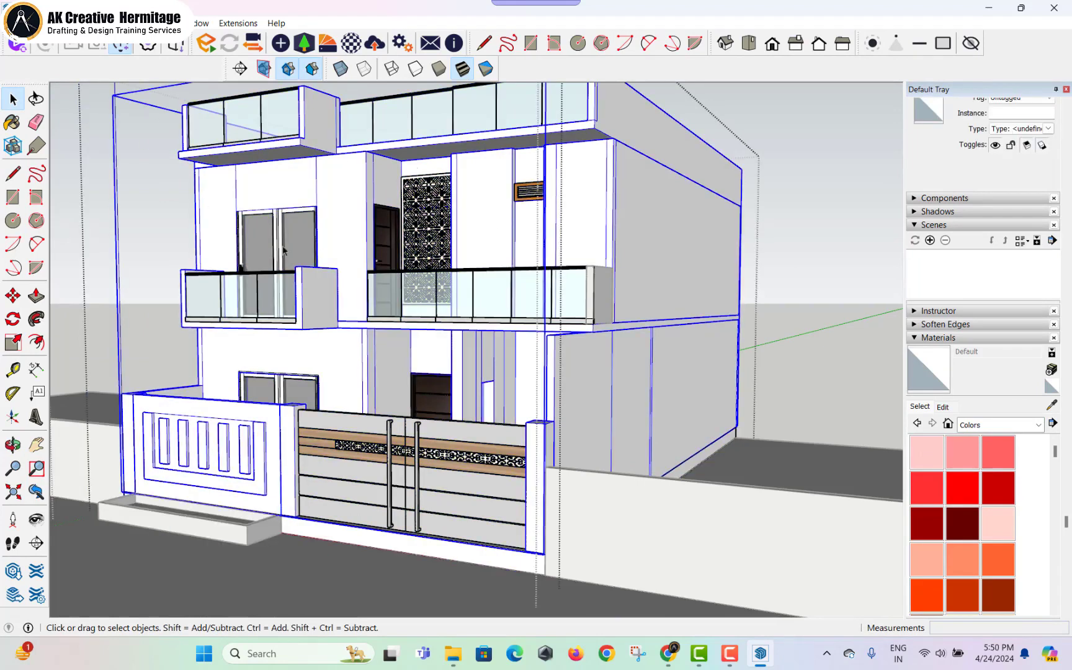
{"action": "double_click", "coordinate": [466, 245]}
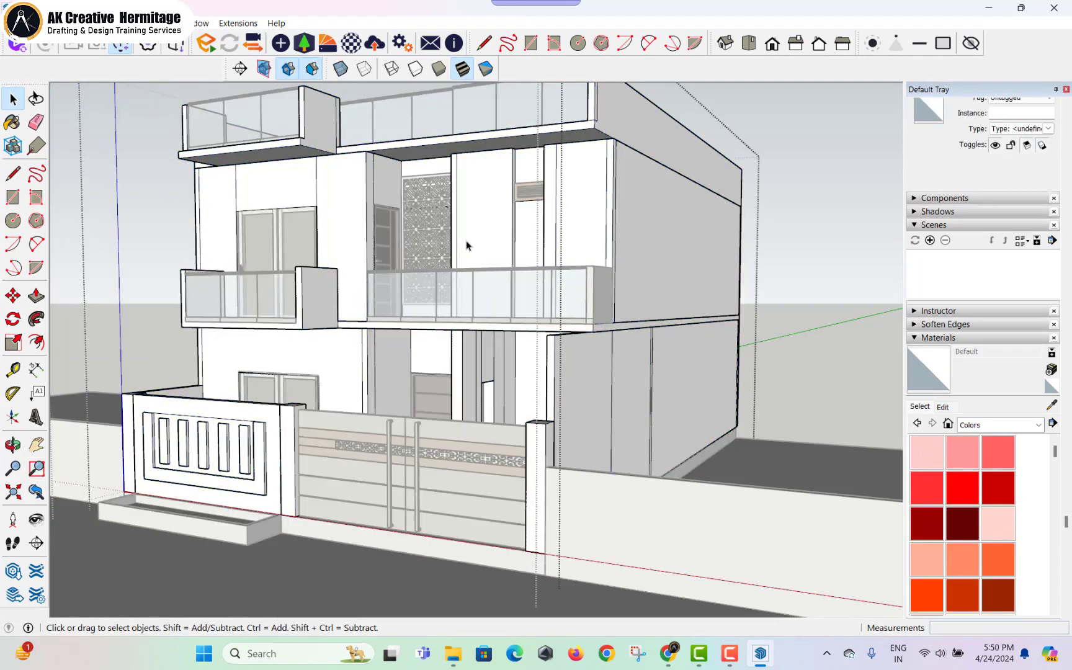
{"action": "left_click", "coordinate": [12, 122]}
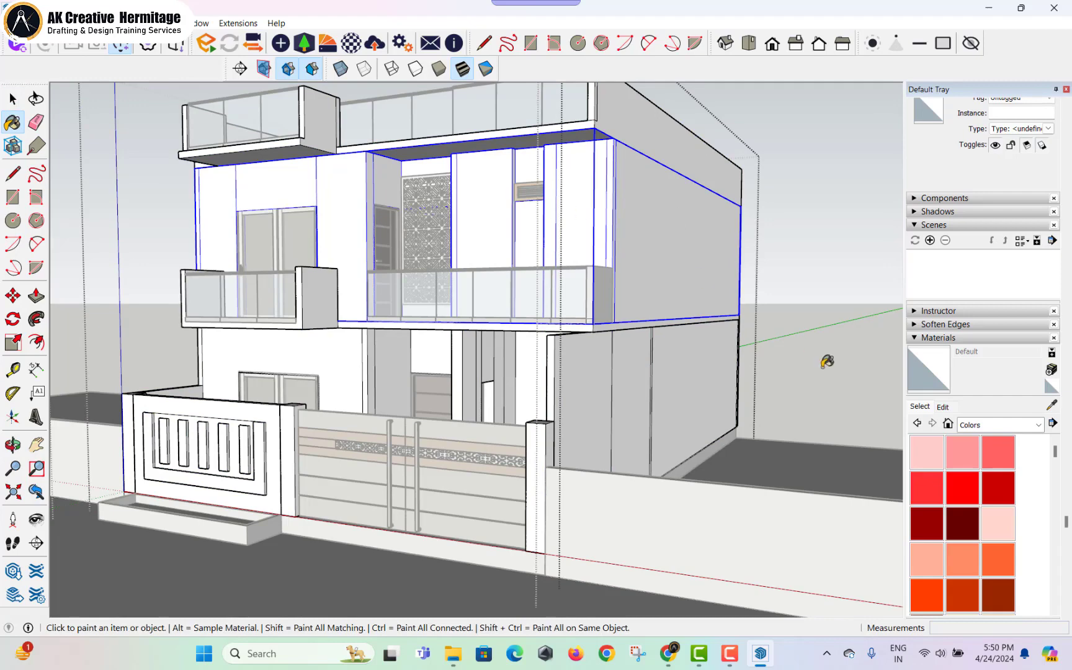
{"action": "left_click", "coordinate": [518, 219]}
{"action": "key", "text": "space"}
- Paint the connected ground-floor wall faces with Color A01 and leave group editing
{"action": "left_click", "coordinate": [594, 374]}
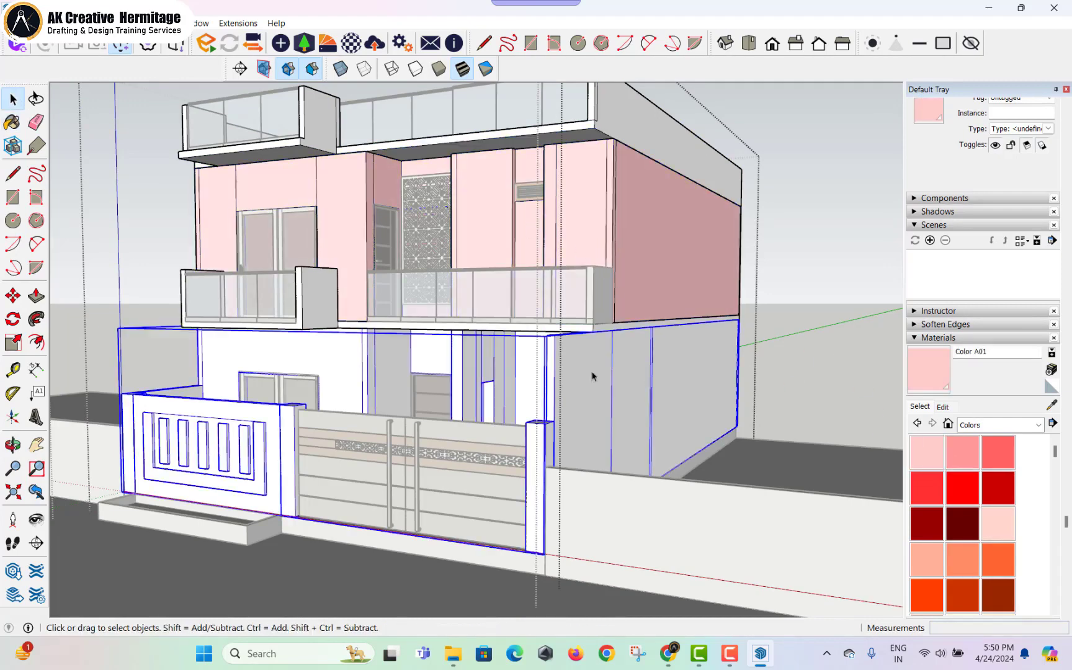
{"action": "key", "text": "Escape"}
{"action": "double_click", "coordinate": [568, 360]}
{"action": "left_click", "coordinate": [570, 365]}
{"action": "triple_click", "coordinate": [582, 368]}
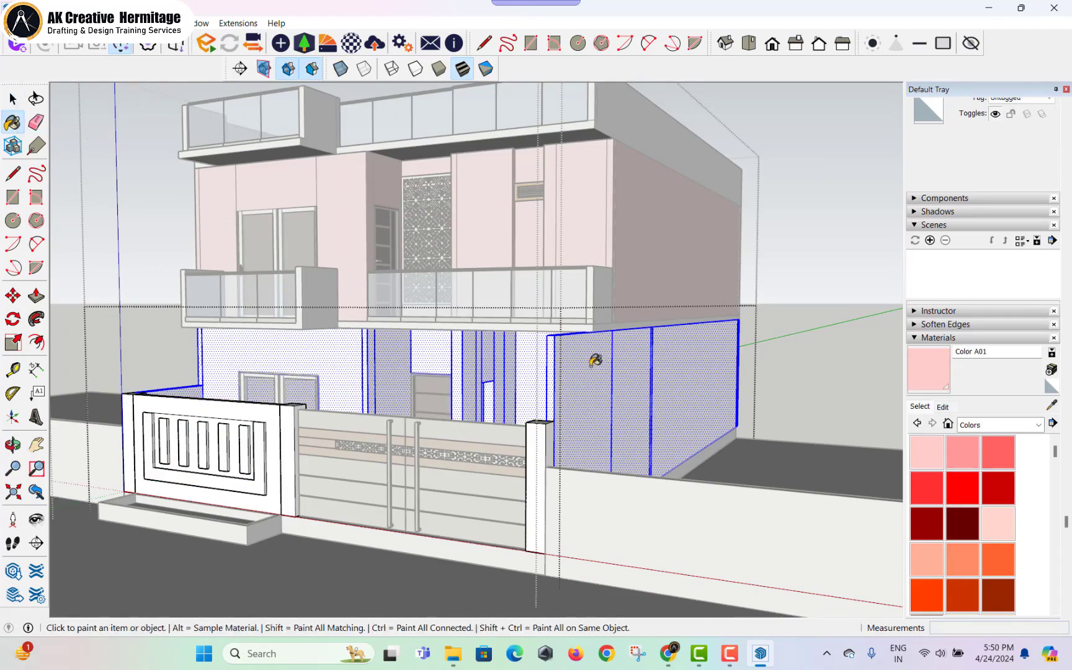
{"action": "left_click", "coordinate": [595, 361]}
{"action": "key", "text": "space"}
{"action": "key", "text": "Escape"}
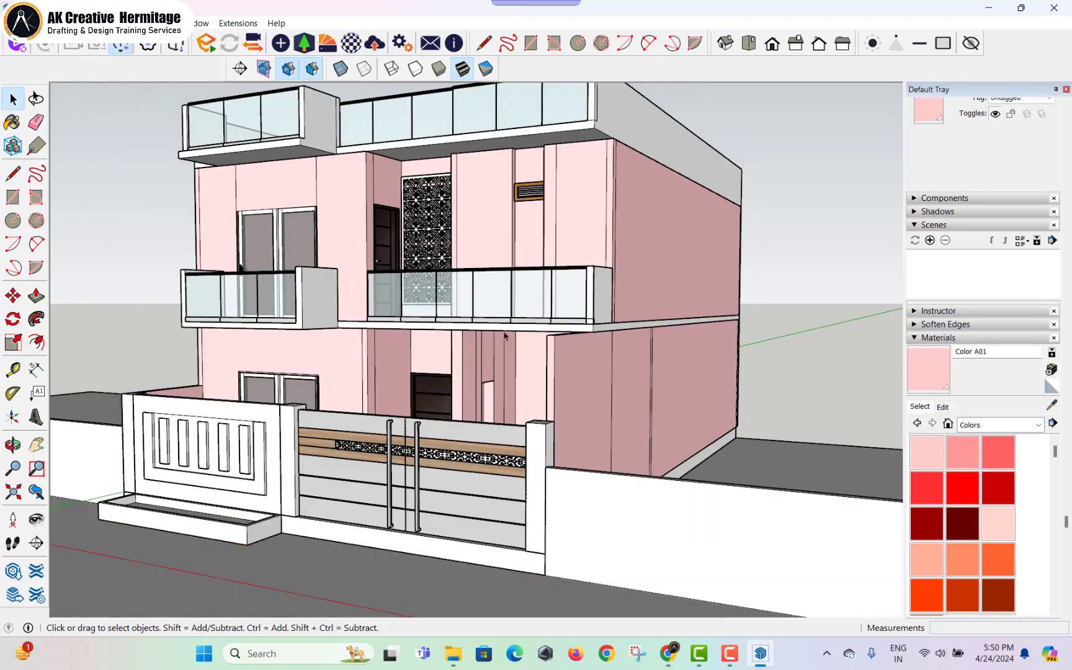
- Draw a narrow rectangle across the top of the recessed wall strip above the wooden vent, between the two projecting panels
{"action": "middle_click_drag", "start_coordinate": [504, 336], "coordinate": [505, 364]}
{"action": "scroll", "coordinate": [554, 290], "scroll_direction": "up", "scroll_amount": 3}
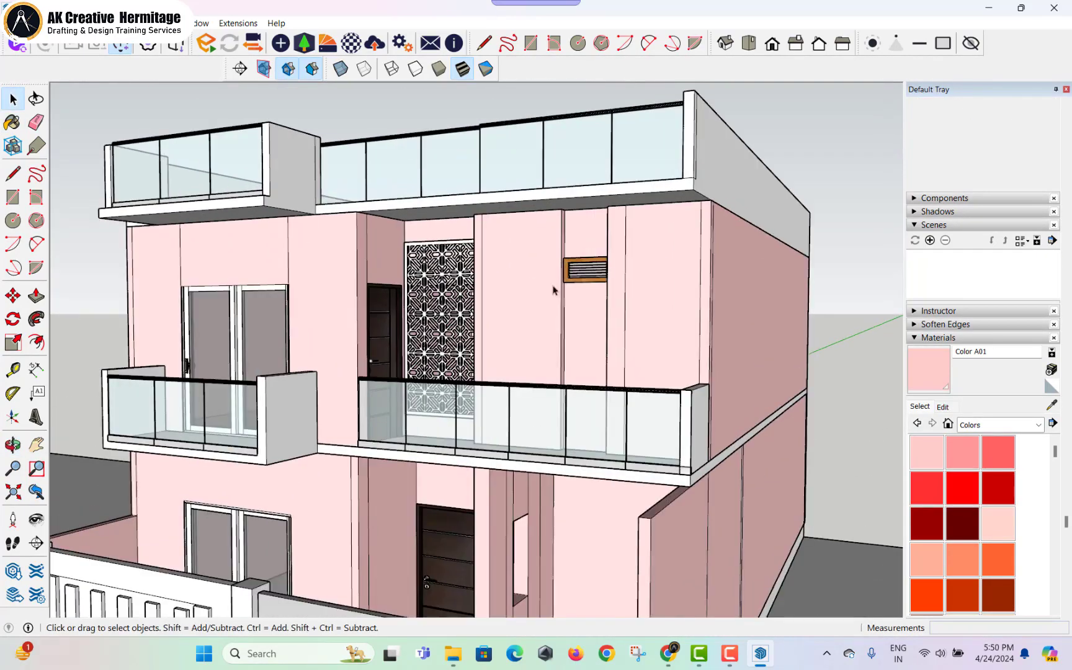
{"action": "triple_click", "coordinate": [533, 265]}
{"action": "key", "text": "r"}
{"action": "scroll", "coordinate": [478, 211], "scroll_direction": "up", "scroll_amount": 5}
{"action": "left_click", "coordinate": [477, 210]}
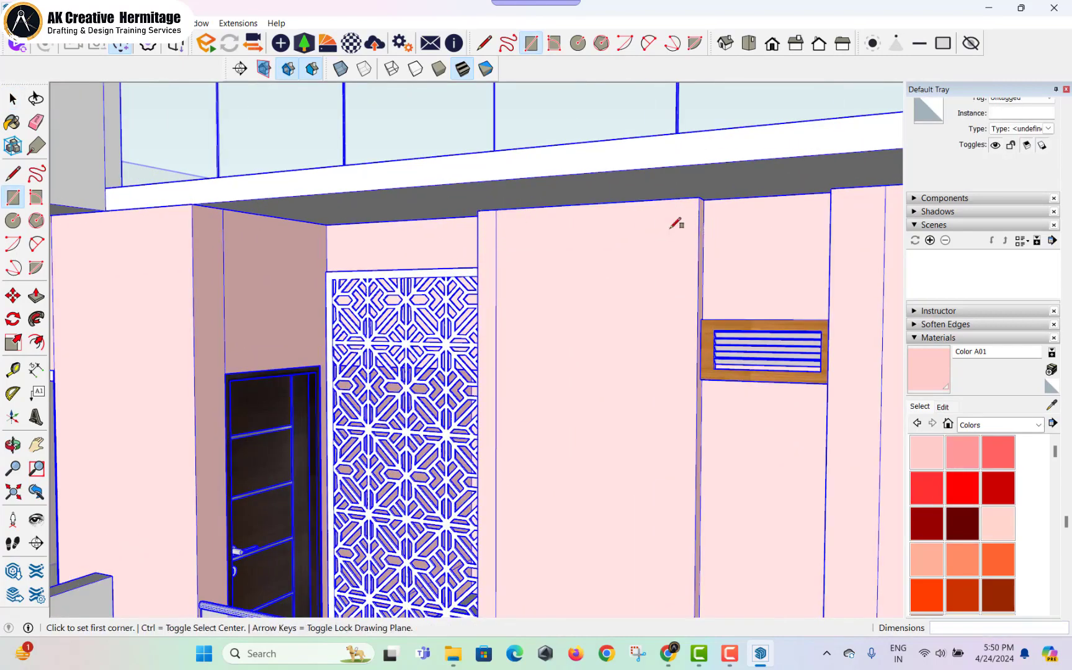
{"action": "middle_click_drag", "start_coordinate": [676, 223], "coordinate": [565, 235]}
{"action": "scroll", "coordinate": [530, 174], "scroll_direction": "up", "scroll_amount": 3}
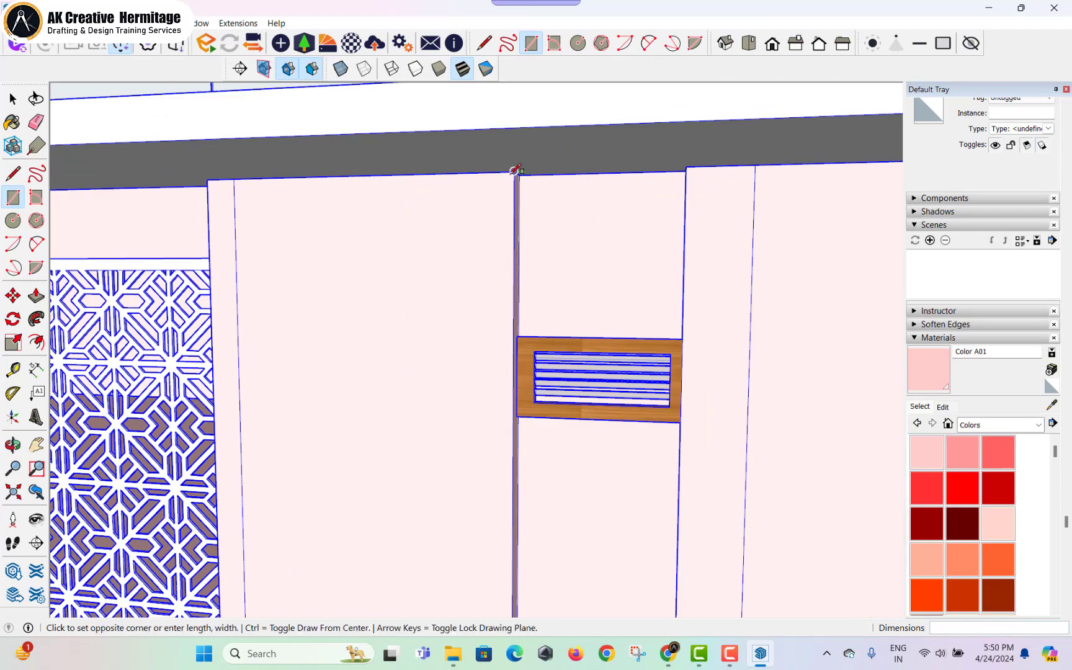
{"action": "scroll", "coordinate": [685, 200], "scroll_direction": "up", "scroll_amount": 2}
{"action": "left_click", "coordinate": [687, 187]}
{"action": "middle_click_drag", "start_coordinate": [689, 185], "coordinate": [397, 171]}
{"action": "scroll", "coordinate": [556, 186], "scroll_direction": "up", "scroll_amount": 3}
{"action": "scroll", "coordinate": [521, 164], "scroll_direction": "up", "scroll_amount": 3}
{"action": "middle_click_drag", "start_coordinate": [522, 166], "coordinate": [414, 170]}
{"action": "scroll", "coordinate": [414, 171], "scroll_direction": "up", "scroll_amount": 4}
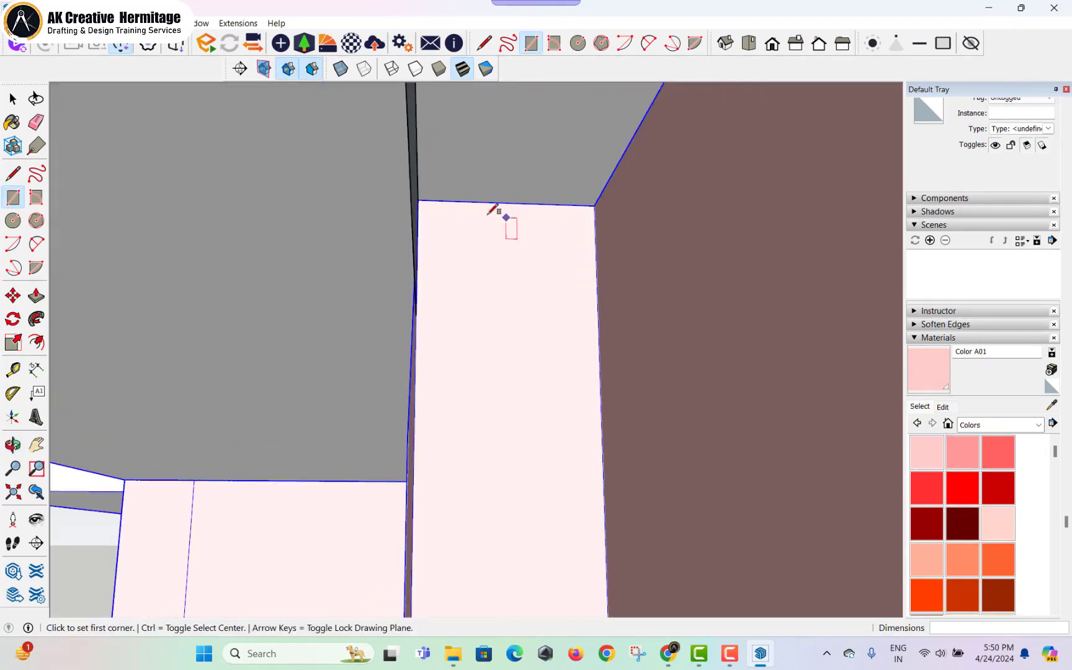
- Pull the narrow rectangle above the vent out about 1/8" to form a thin slat
{"action": "key", "text": "space"}
{"action": "middle_click_drag", "start_coordinate": [493, 211], "coordinate": [436, 196]}
{"action": "left_click", "coordinate": [414, 188]}
{"action": "key", "text": "p"}
{"action": "left_click", "coordinate": [414, 188]}
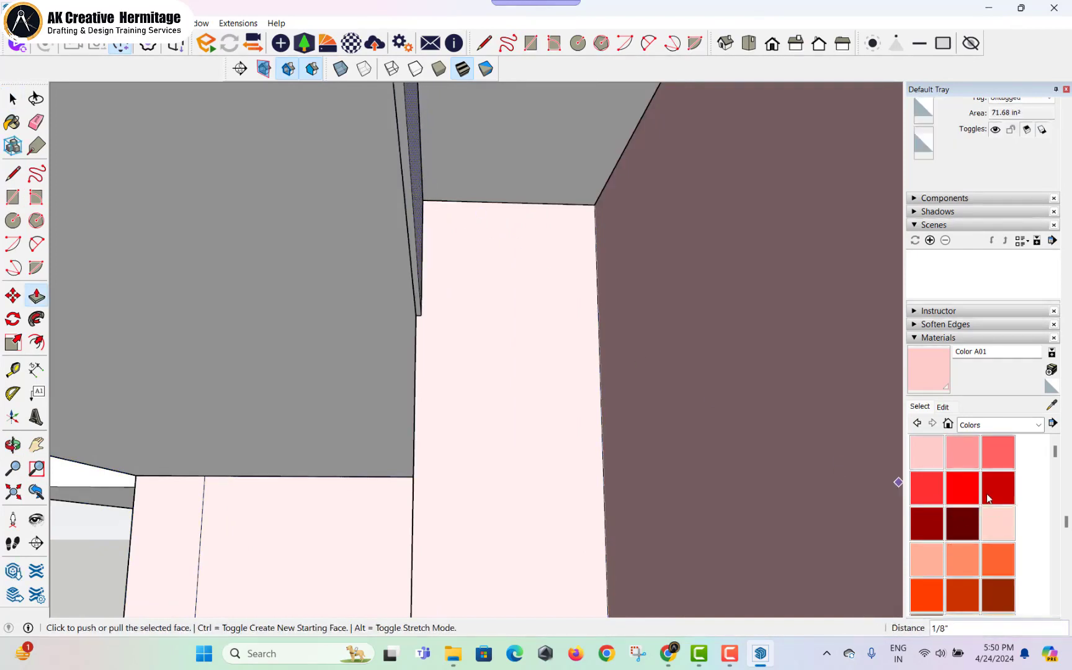
- Paint the thin slat above the vent with the dark red Color A08 and make it a group
{"action": "left_click", "coordinate": [954, 516]}
{"action": "left_click", "coordinate": [412, 168]}
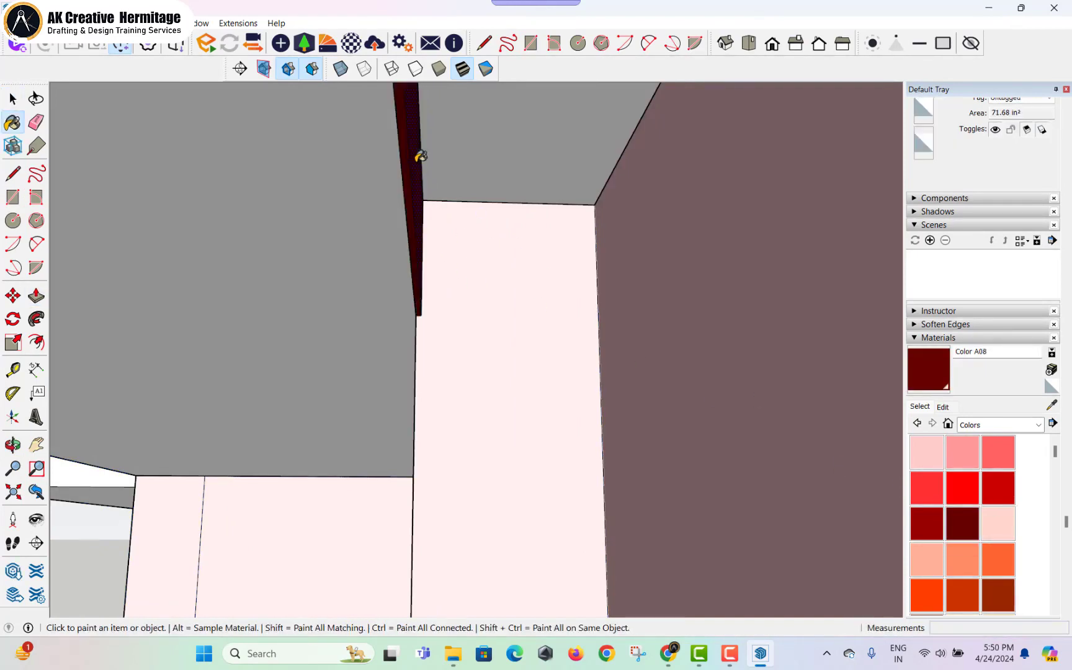
{"action": "key", "text": "space"}
{"action": "scroll", "coordinate": [421, 157], "scroll_direction": "down", "scroll_amount": 10}
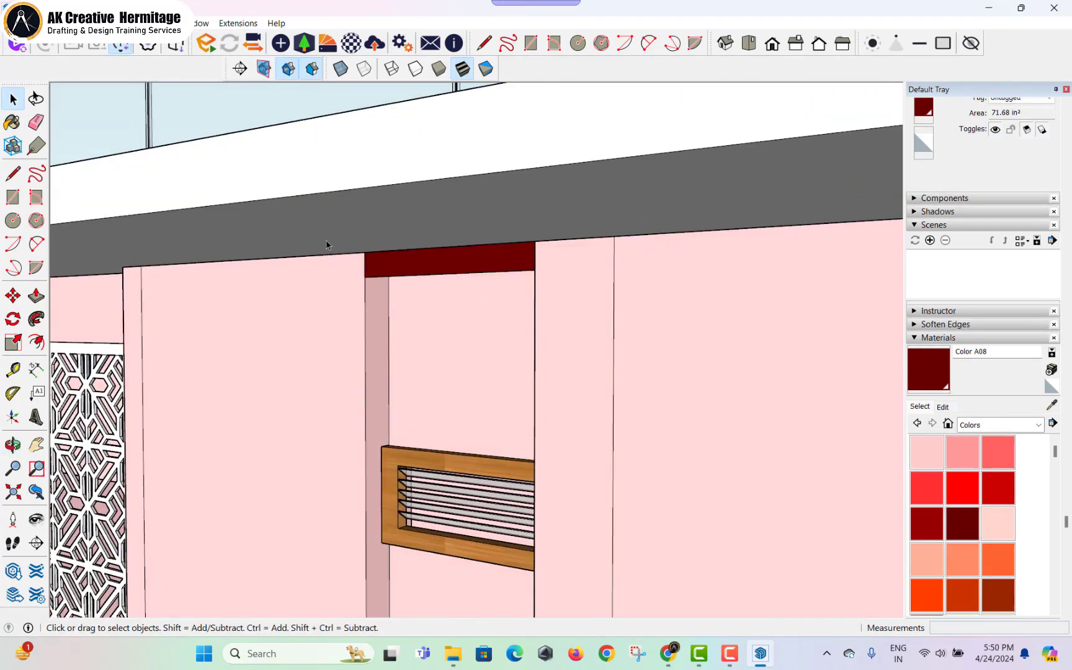
{"action": "right_click", "coordinate": [466, 269]}
{"action": "left_click", "coordinate": [497, 381]}
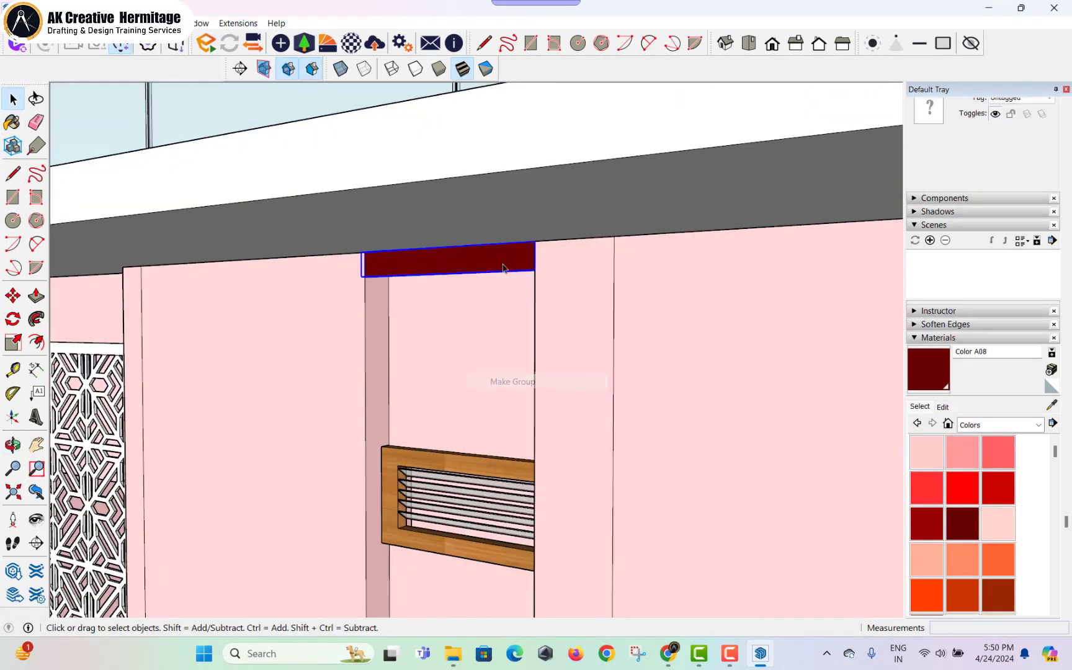
- Copy the dark red slat straight down by about 3 1/2" and repeat the copy 35 times along the recessed strip
{"action": "middle_click_drag", "start_coordinate": [497, 381], "coordinate": [535, 287]}
{"action": "key", "text": "m"}
{"action": "scroll", "coordinate": [524, 248], "scroll_direction": "up", "scroll_amount": 3}
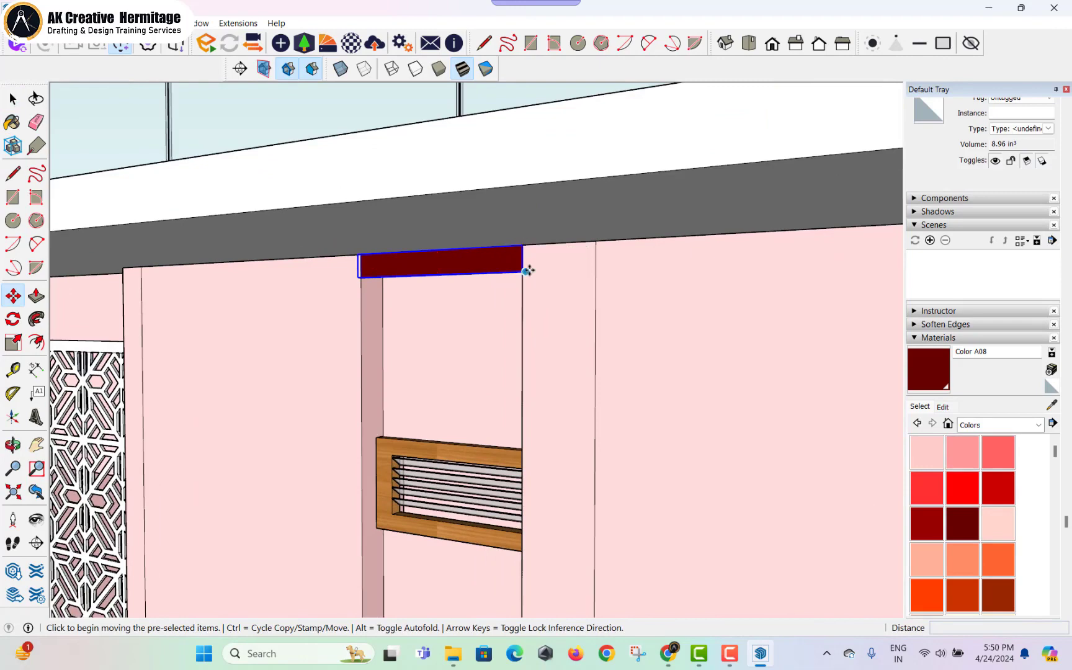
{"action": "left_click", "coordinate": [526, 245]}
{"action": "key", "text": "ctrl"}
{"action": "scroll", "coordinate": [522, 279], "scroll_direction": "up", "scroll_amount": 2}
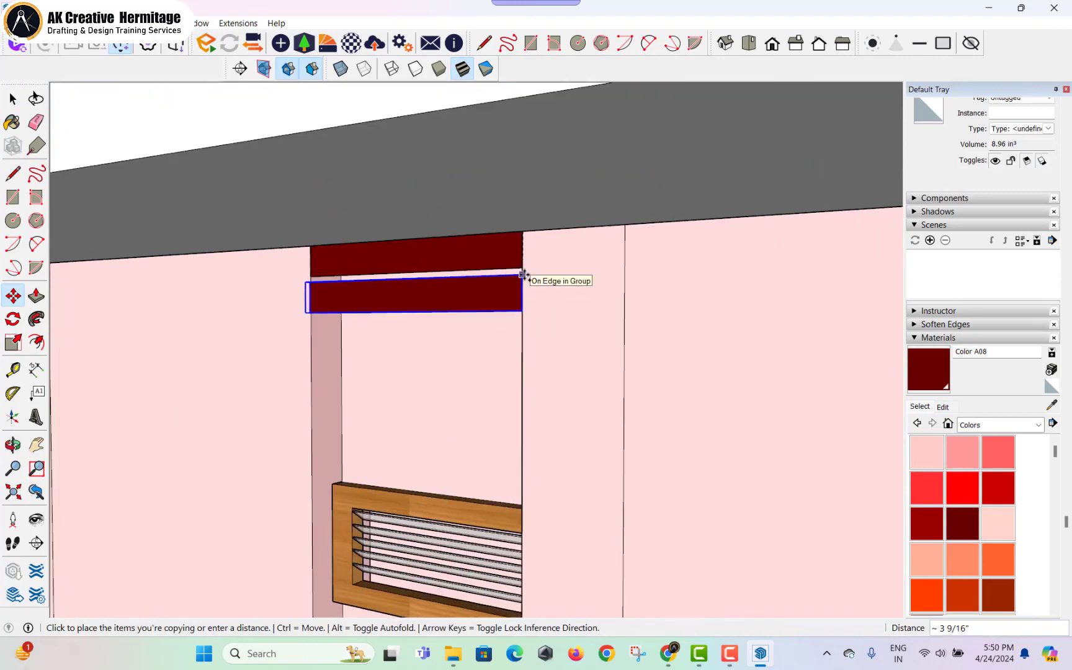
{"action": "left_click", "coordinate": [525, 272]}
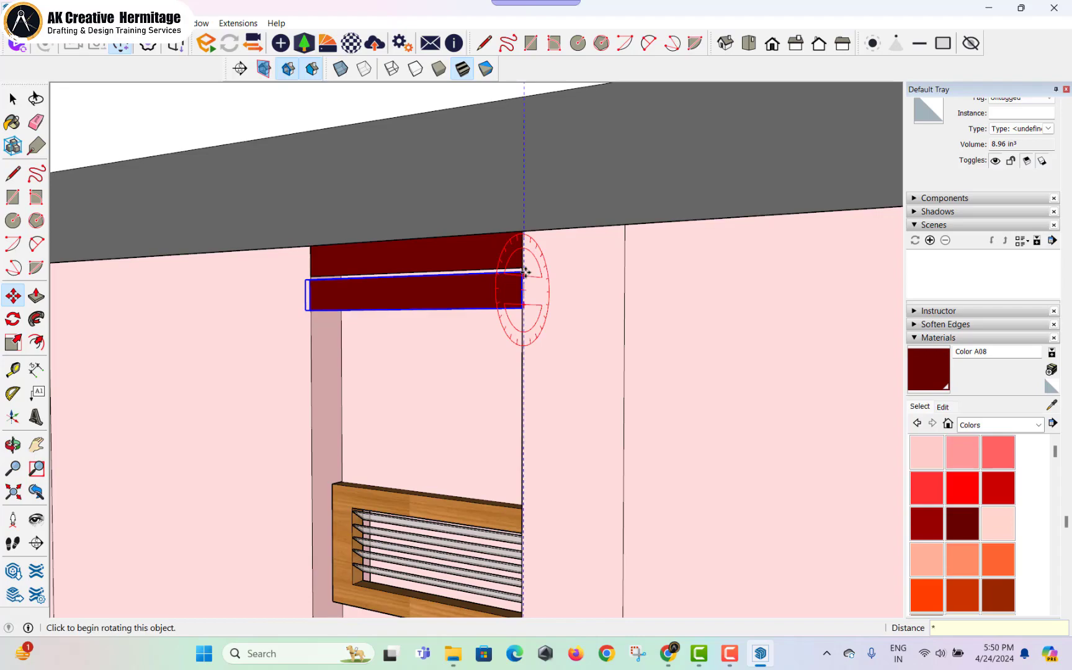
{"action": "type", "text": "*35"}
{"action": "key", "text": "Return"}
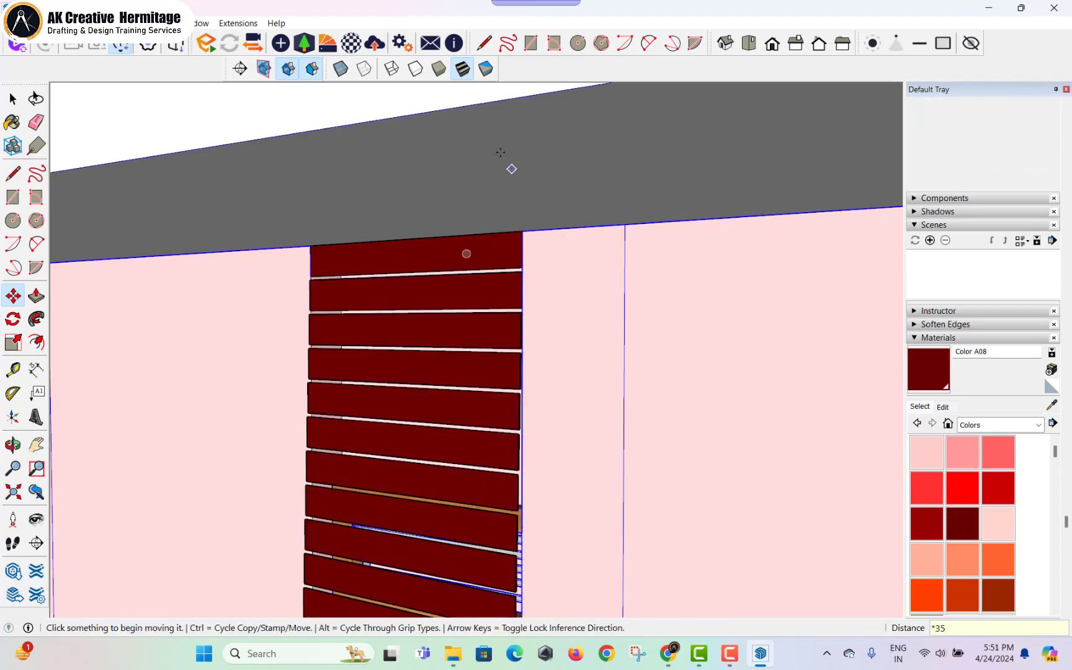
- Inside the house group, paint the upper-floor wall panels on both sides of the red slats with Stone Marble
{"action": "scroll", "coordinate": [891, 520], "scroll_direction": "down", "scroll_amount": 4}
{"action": "middle_click_drag", "start_coordinate": [888, 605], "coordinate": [727, 281]}
{"action": "scroll", "coordinate": [500, 175], "scroll_direction": "down", "scroll_amount": 3}
{"action": "scroll", "coordinate": [500, 175], "scroll_direction": "down", "scroll_amount": 2}
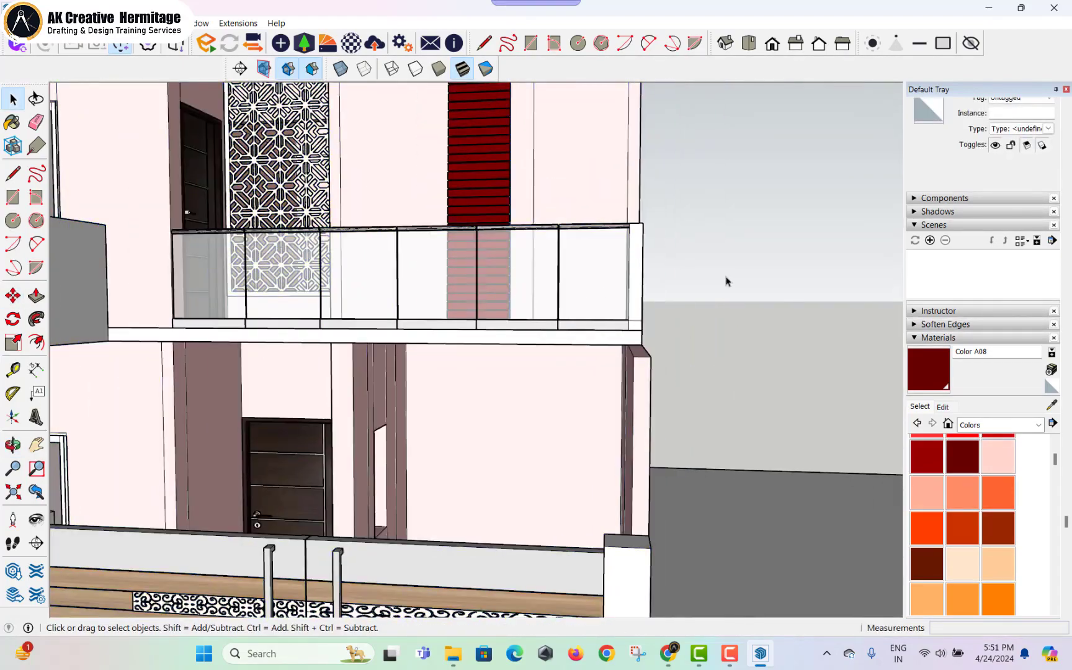
{"action": "scroll", "coordinate": [652, 308], "scroll_direction": "down", "scroll_amount": 5}
{"action": "middle_click_drag", "start_coordinate": [652, 308], "coordinate": [510, 261]}
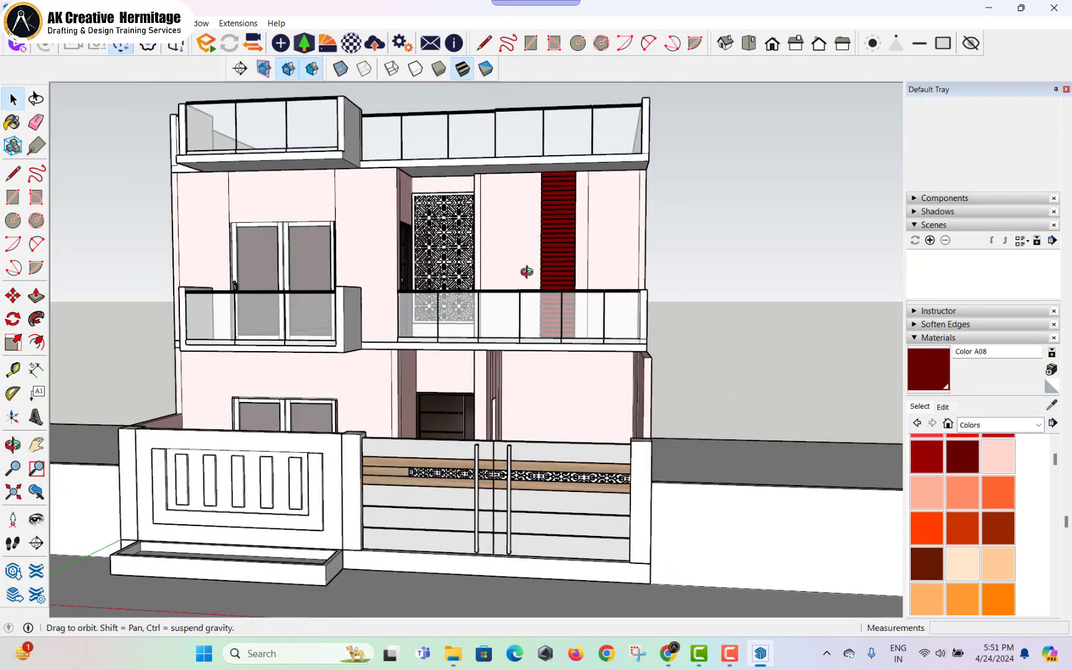
{"action": "scroll", "coordinate": [510, 244], "scroll_direction": "up", "scroll_amount": 5}
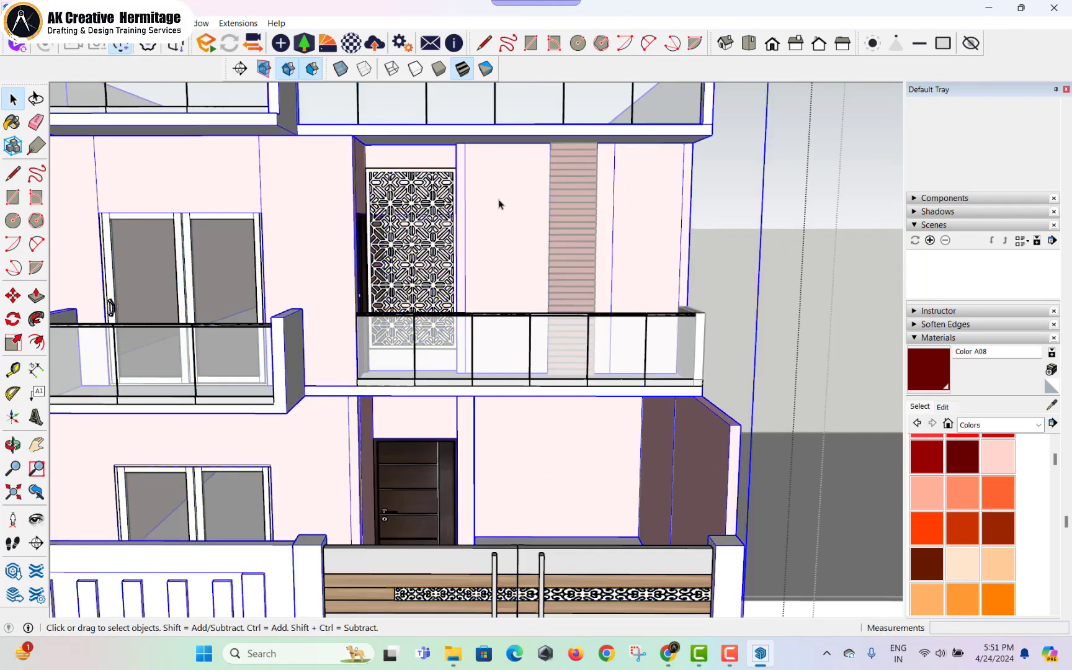
{"action": "double_click", "coordinate": [467, 171]}
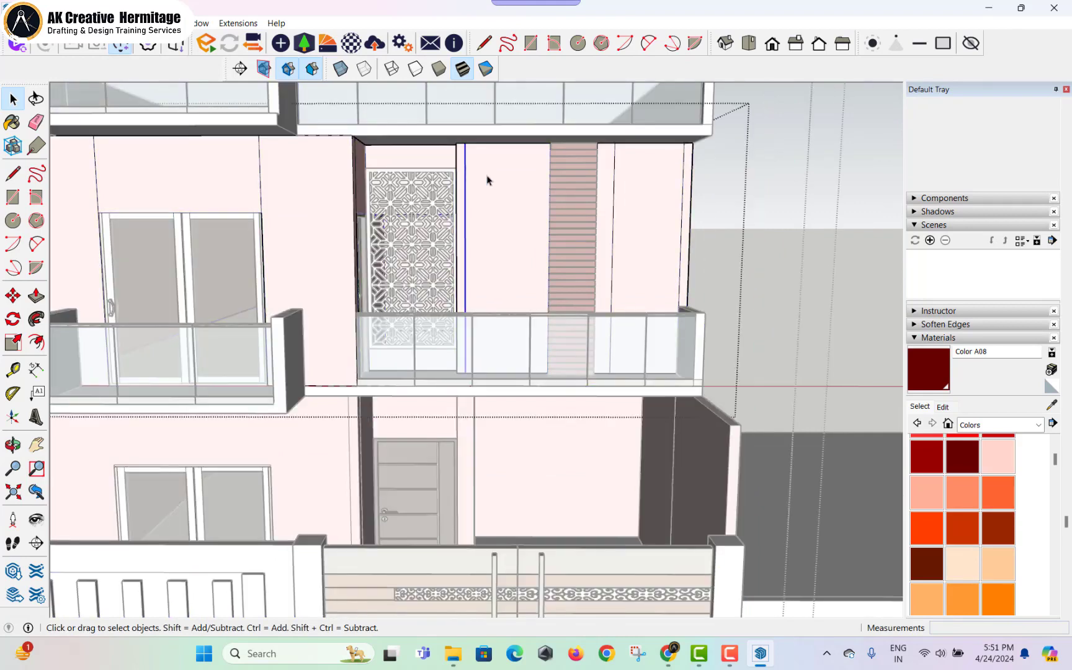
{"action": "left_click", "coordinate": [488, 180]}
{"action": "left_click", "coordinate": [1003, 426]}
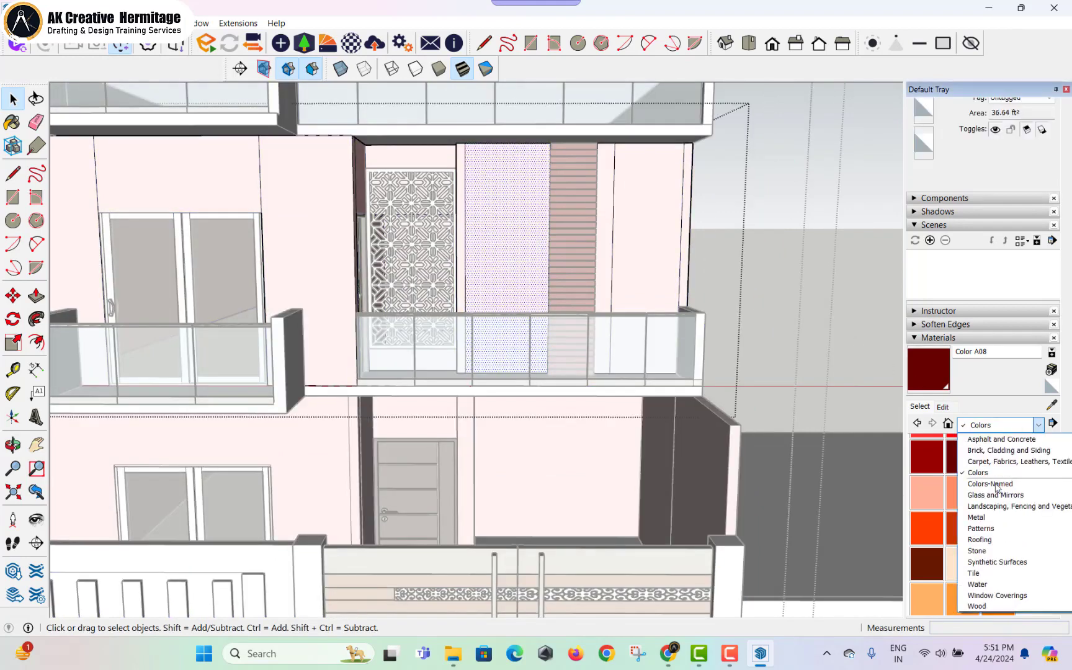
{"action": "left_click", "coordinate": [1000, 550]}
{"action": "left_click", "coordinate": [999, 488]}
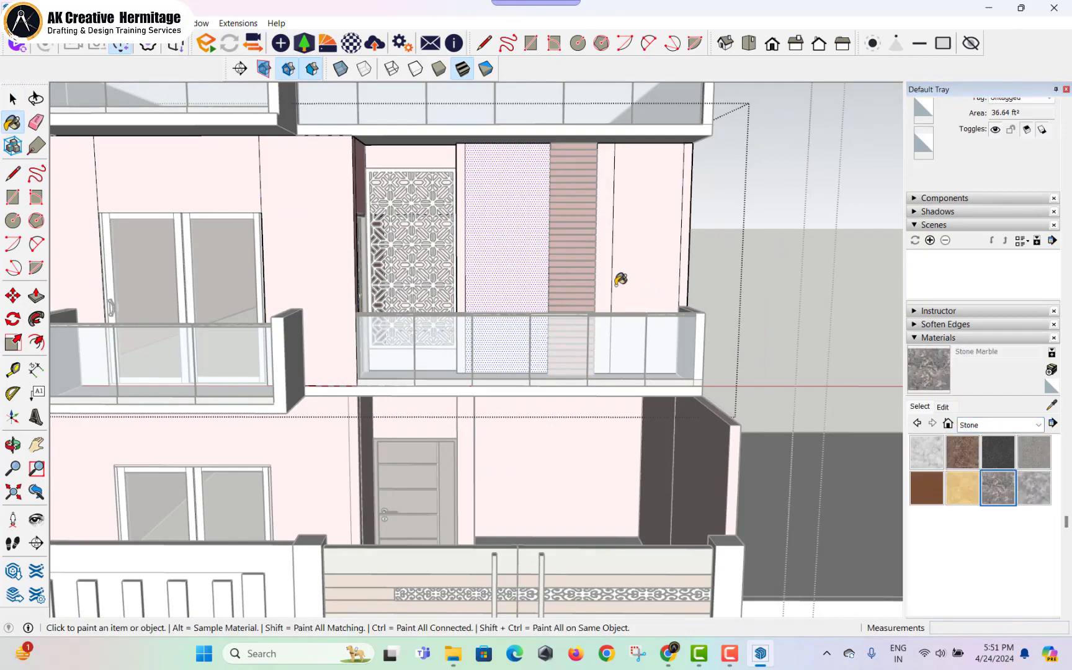
{"action": "left_click", "coordinate": [510, 233]}
{"action": "left_click", "coordinate": [612, 198]}
{"action": "mouse_move", "coordinate": [589, 267]}
{"action": "middle_mouse_down"}
{"action": "mouse_move", "coordinate": [485, 205]}
{"action": "mouse_move", "coordinate": [538, 251]}
{"action": "mouse_move", "coordinate": [761, 292]}
{"action": "mouse_move", "coordinate": [462, 223]}
{"action": "mouse_move", "coordinate": [598, 221]}
{"action": "mouse_move", "coordinate": [466, 225]}
{"action": "middle_mouse_up"}
{"action": "key", "text": "space"}
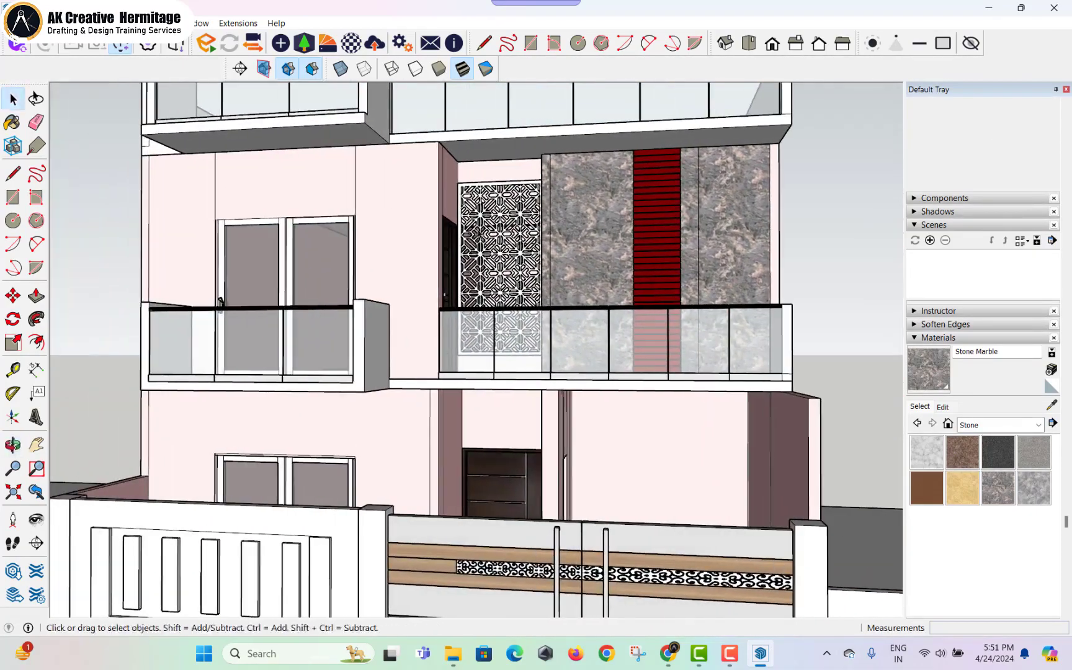
- Inside the house group, paint the ground-floor wall panel behind the gate with Stone Marble
{"action": "scroll", "coordinate": [463, 225], "scroll_direction": "up", "scroll_amount": 3}
{"action": "scroll", "coordinate": [463, 224], "scroll_direction": "down", "scroll_amount": 3}
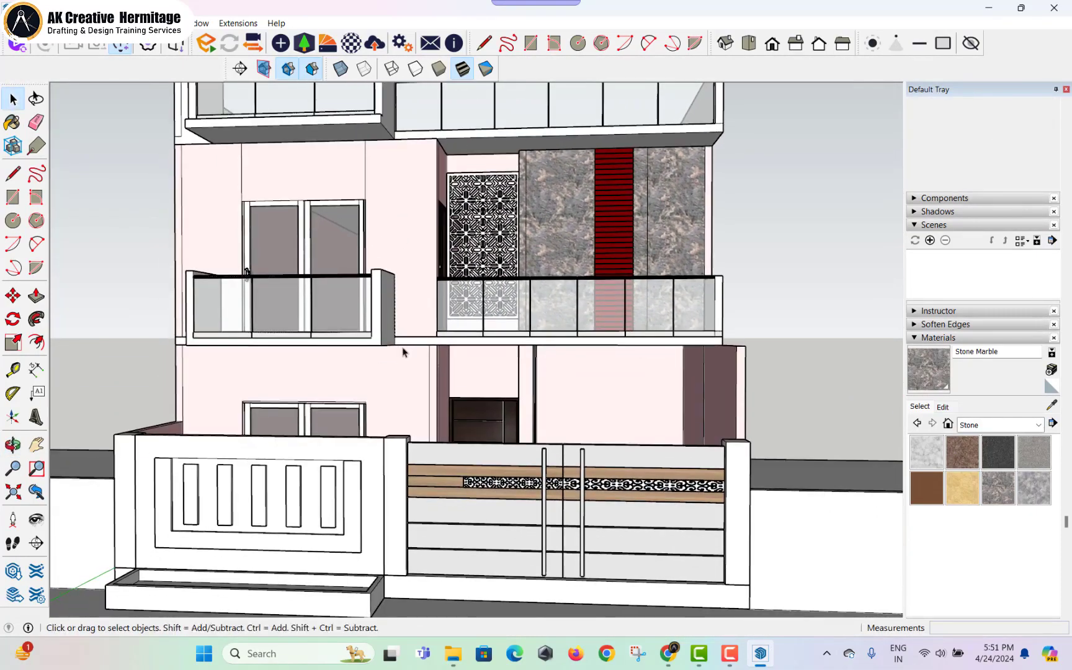
{"action": "left_click", "coordinate": [606, 378]}
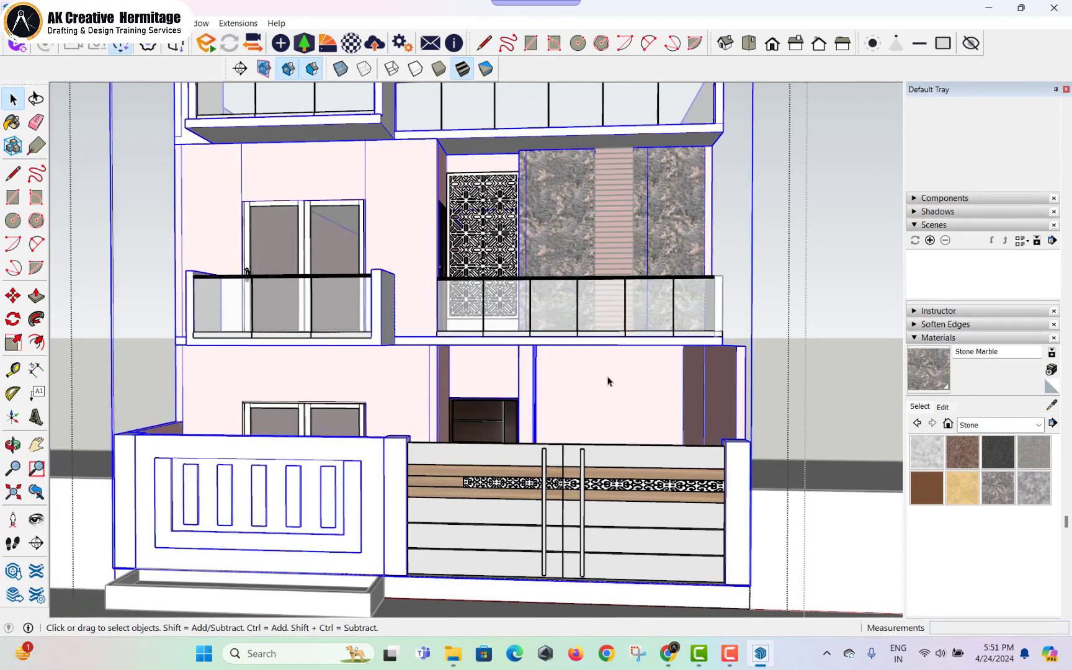
{"action": "double_click", "coordinate": [589, 382]}
{"action": "left_click", "coordinate": [586, 380]}
{"action": "double_click", "coordinate": [586, 380]}
{"action": "left_click", "coordinate": [605, 379]}
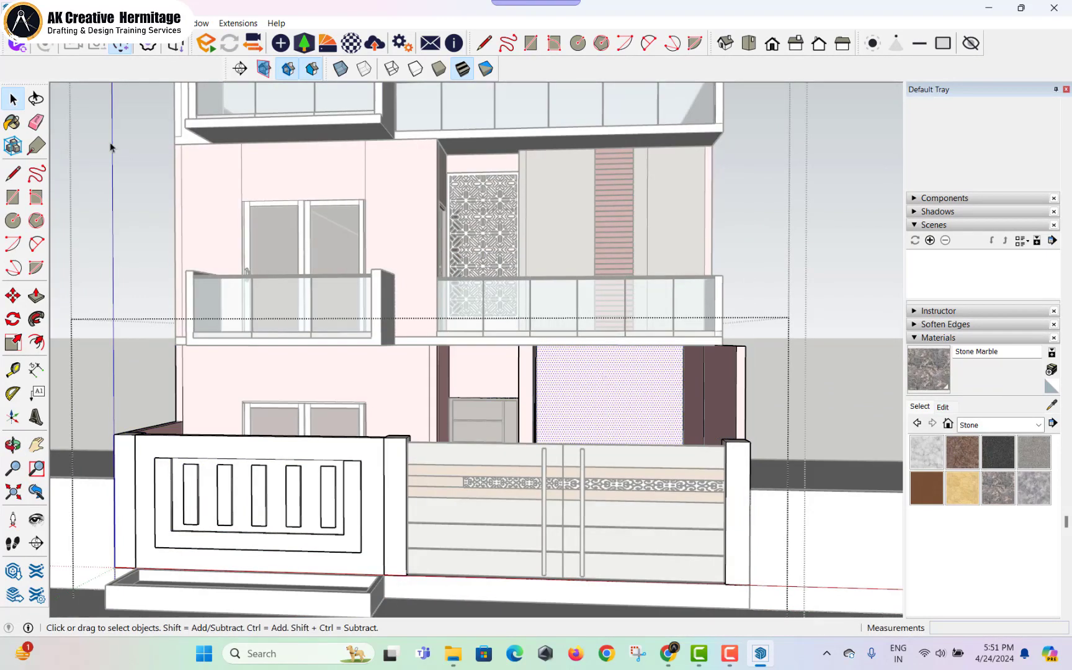
{"action": "left_click", "coordinate": [580, 353]}
{"action": "key", "text": "space"}
{"action": "key", "text": "Escape"}
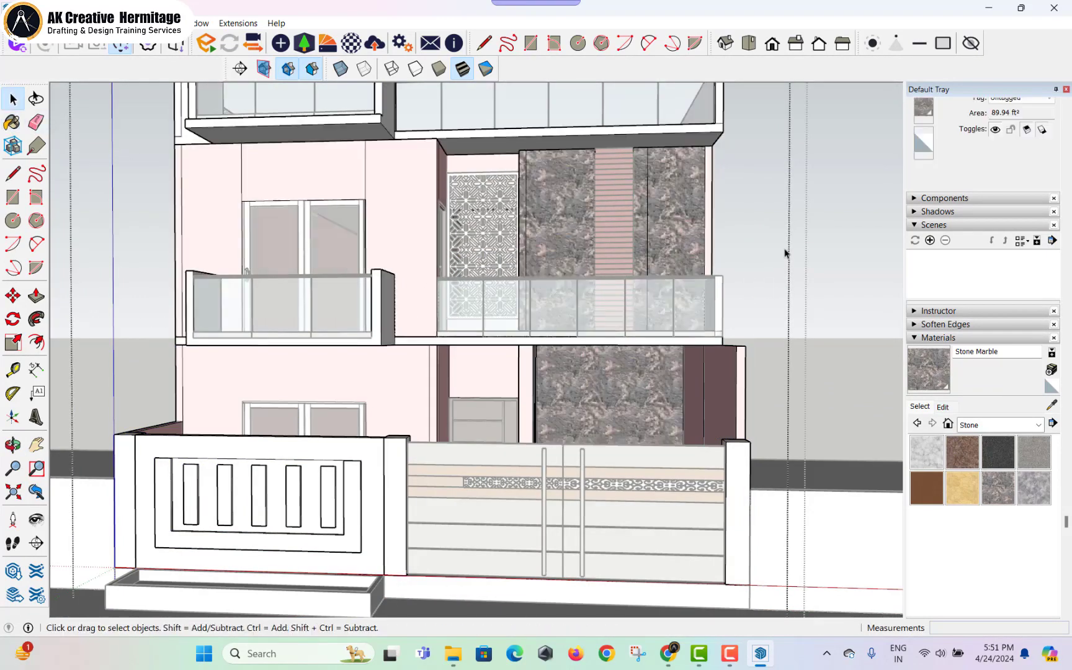
{"action": "scroll", "coordinate": [326, 219], "scroll_direction": "up", "scroll_amount": 3}
{"action": "scroll", "coordinate": [346, 241], "scroll_direction": "down", "scroll_amount": 3}
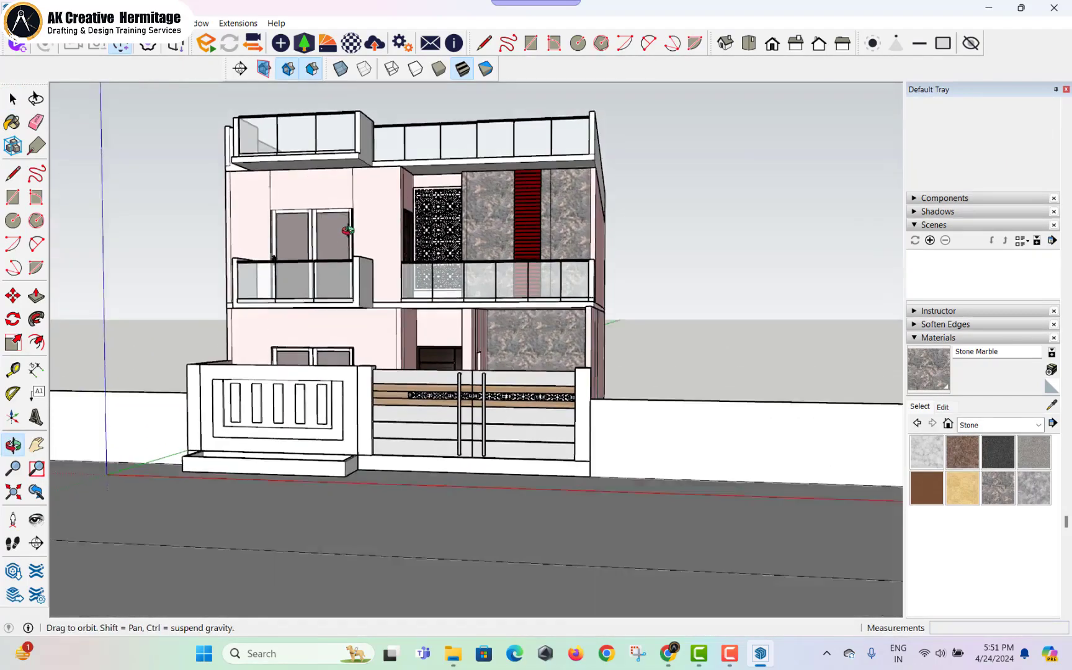
- Draw a rectangle over the underside of the projecting roof balcony above the window and pull it down about 2 1/4" into a panel
{"action": "scroll", "coordinate": [460, 271], "scroll_direction": "up", "scroll_amount": 2}
{"action": "middle_click_drag", "start_coordinate": [451, 267], "coordinate": [394, 248]}
{"action": "scroll", "coordinate": [323, 164], "scroll_direction": "down", "scroll_amount": 2}
{"action": "scroll", "coordinate": [271, 173], "scroll_direction": "up", "scroll_amount": 4}
{"action": "left_click", "coordinate": [297, 171]}
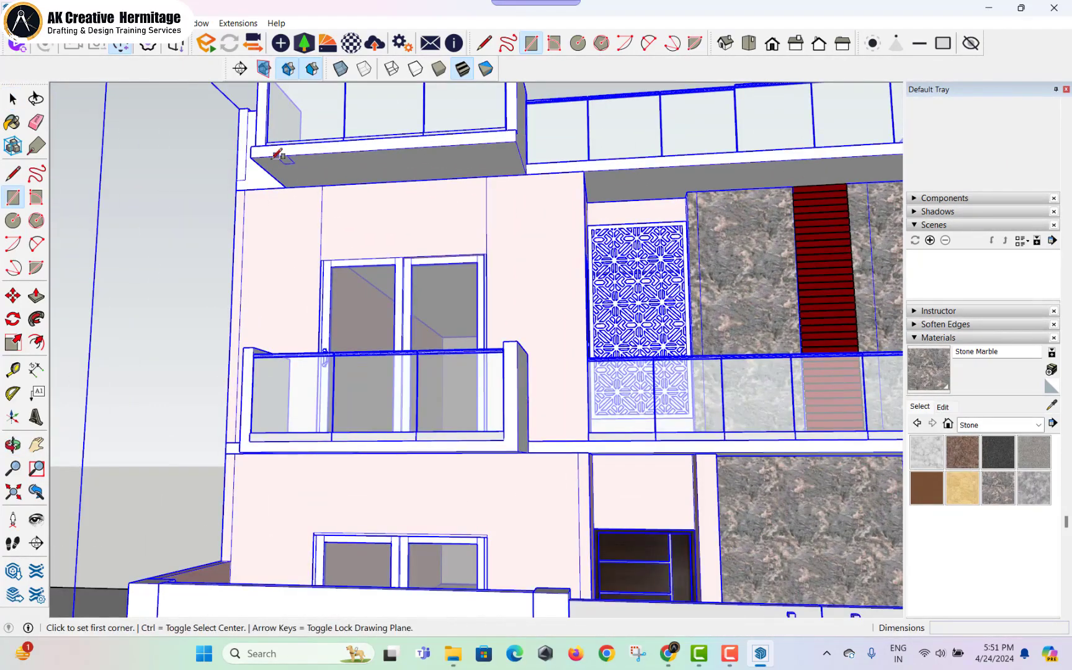
{"action": "left_click", "coordinate": [252, 157]}
{"action": "scroll", "coordinate": [490, 178], "scroll_direction": "up", "scroll_amount": 3}
{"action": "left_click", "coordinate": [551, 166]}
{"action": "key", "text": "space"}
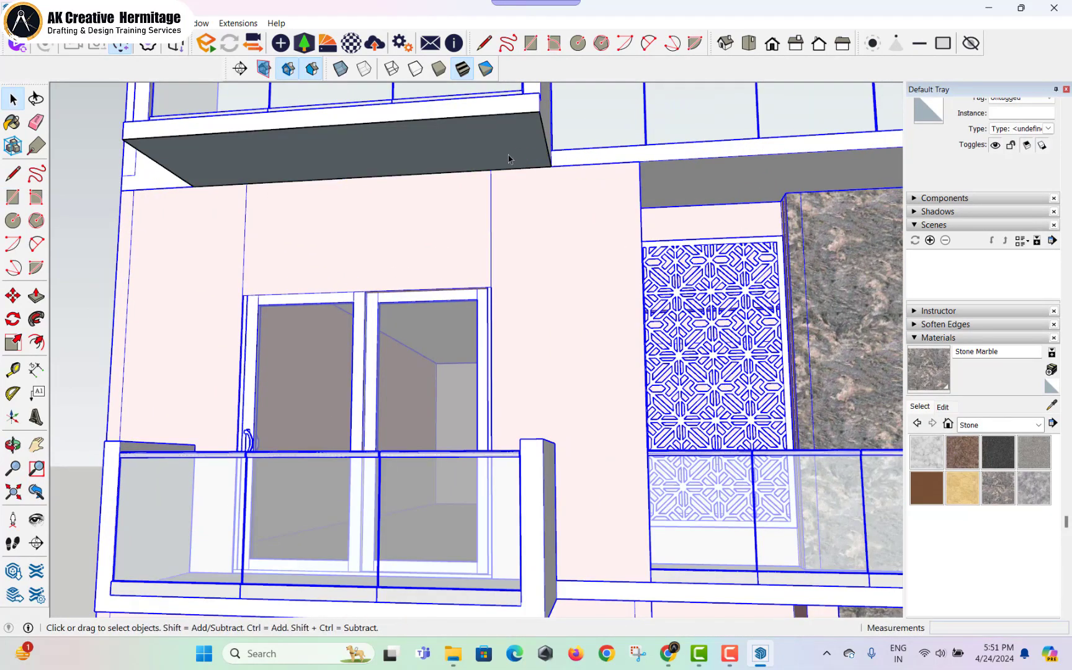
{"action": "key", "text": "p"}
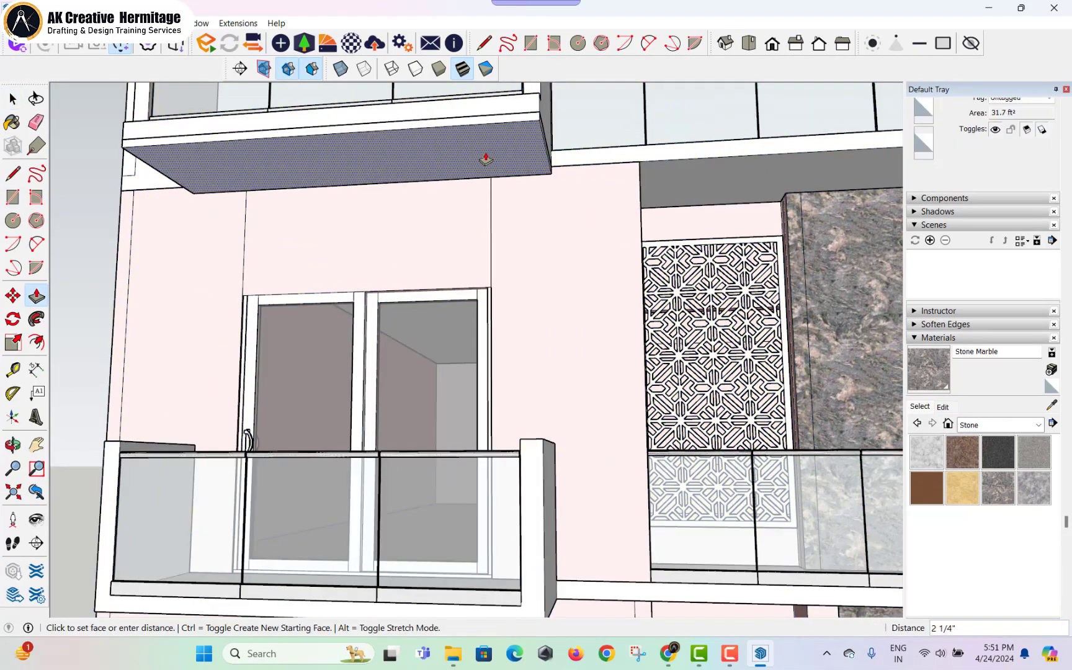
{"action": "scroll", "coordinate": [404, 173], "scroll_direction": "up", "scroll_amount": 2}
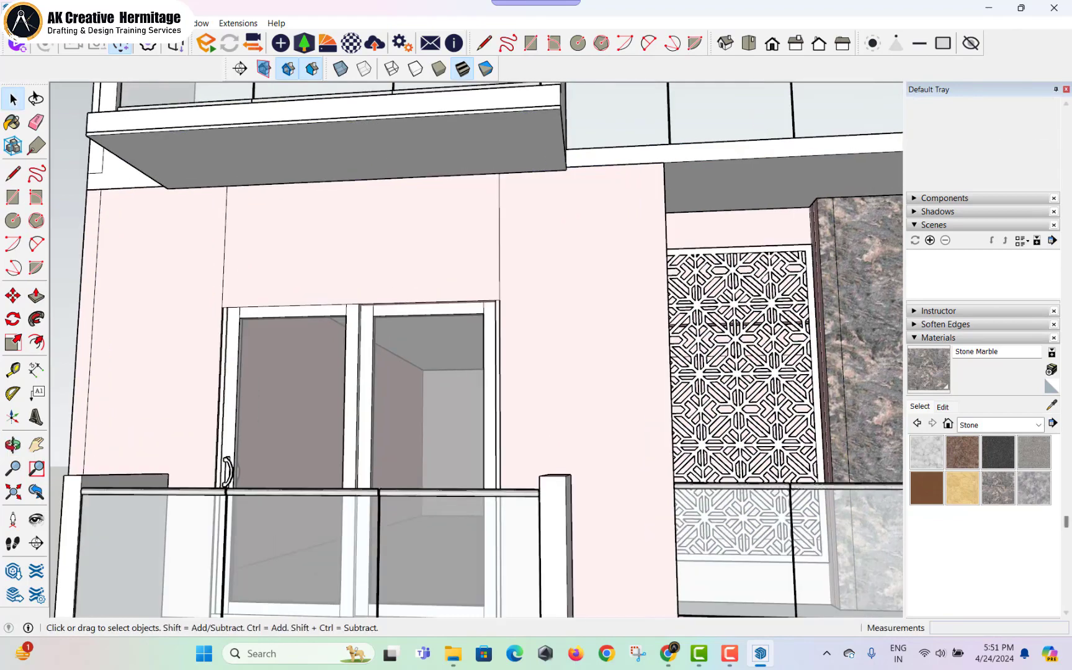
- Paint the panel under the projecting roof balcony with Wood Veneer 01
{"action": "left_click", "coordinate": [1013, 425]}
{"action": "left_click", "coordinate": [980, 607]}
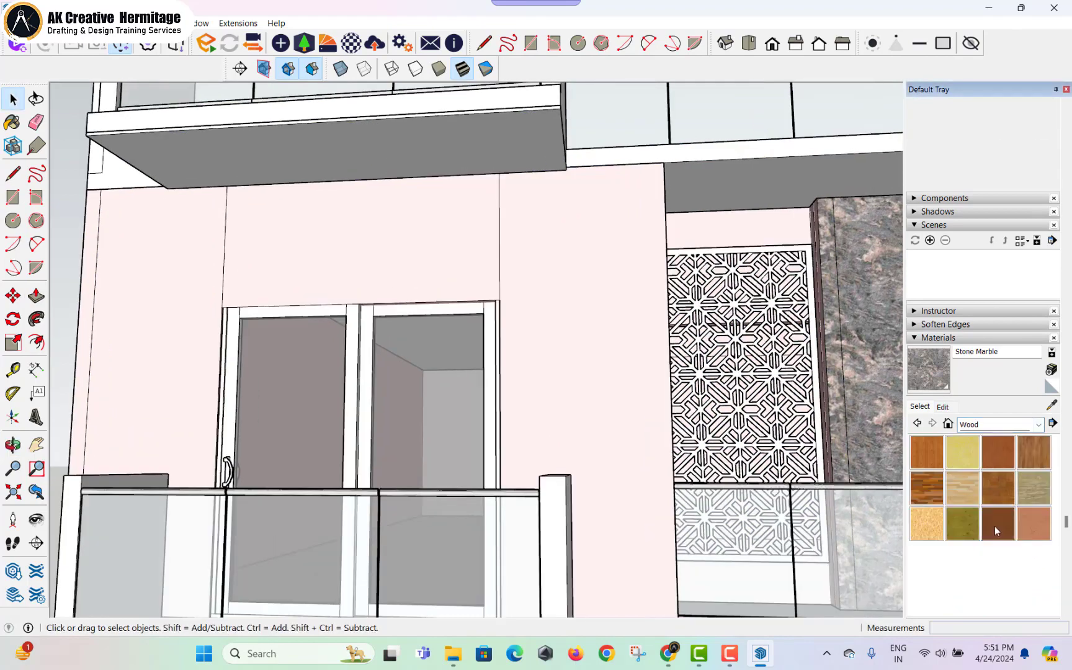
{"action": "left_click", "coordinate": [998, 523]}
{"action": "left_click", "coordinate": [372, 131]}
{"action": "scroll", "coordinate": [371, 113], "scroll_direction": "up", "scroll_amount": 1}
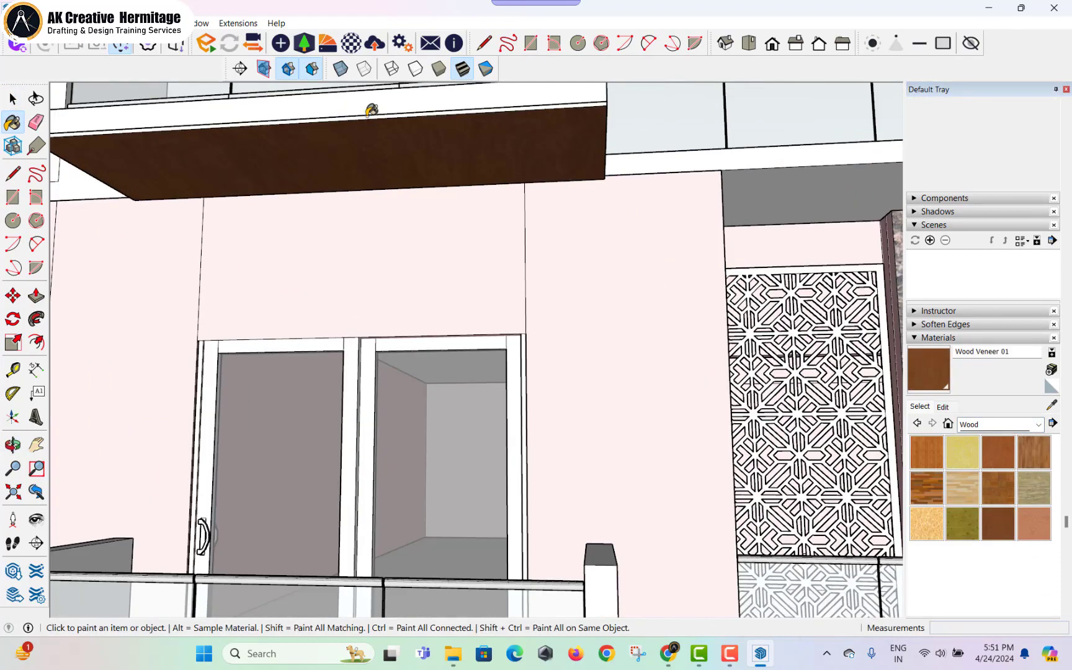
{"action": "scroll", "coordinate": [393, 114], "scroll_direction": "up", "scroll_amount": 1}
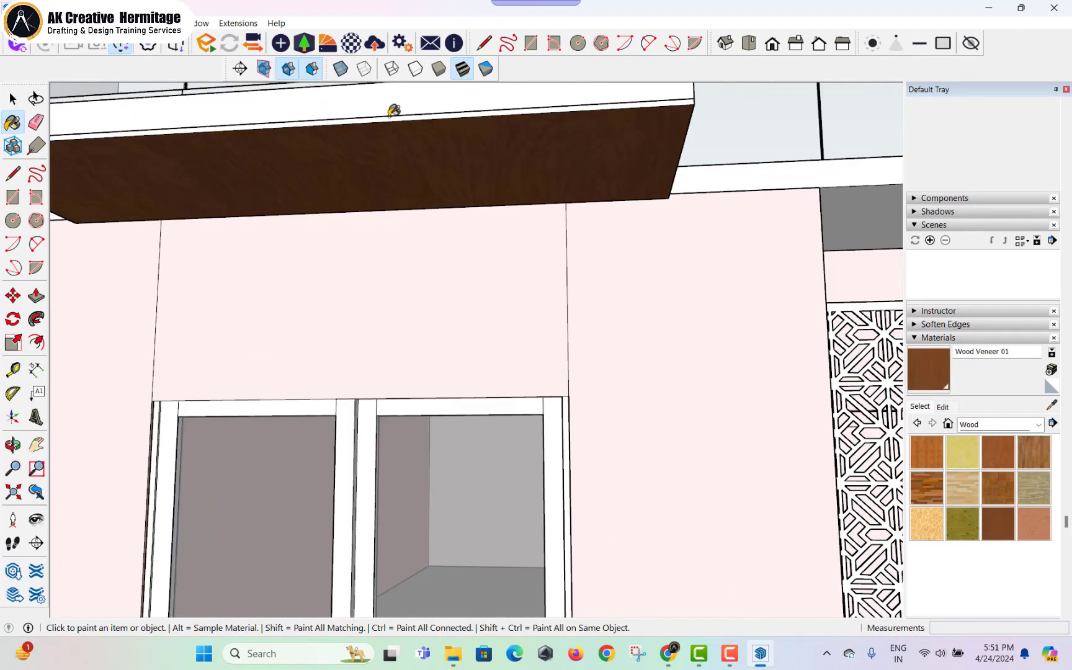
{"action": "scroll", "coordinate": [393, 112], "scroll_direction": "down", "scroll_amount": 5}
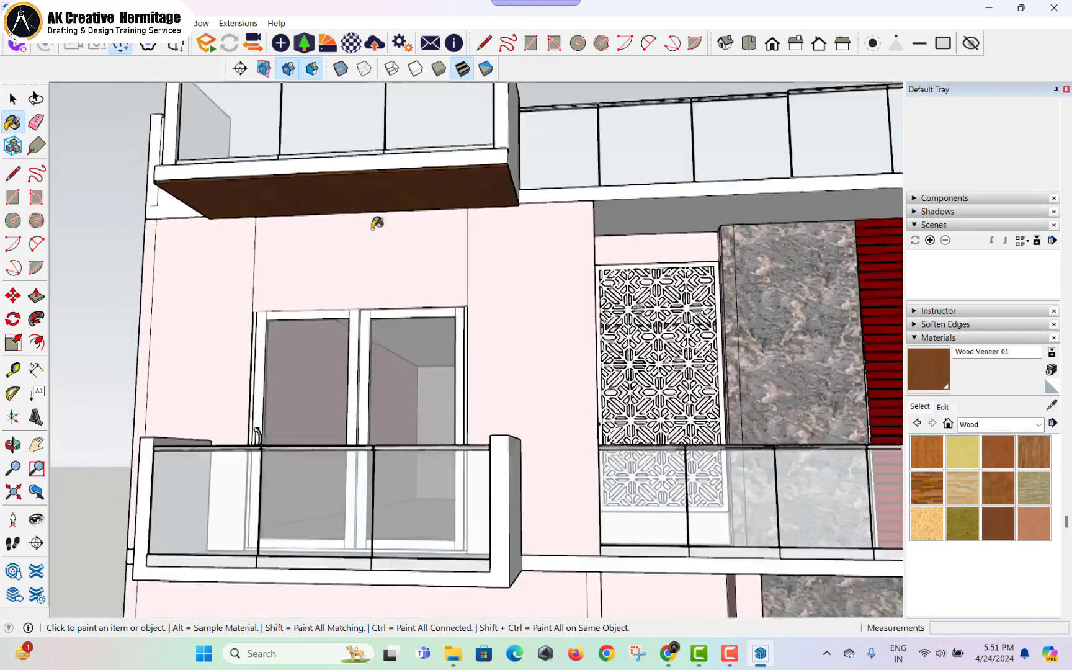
- Draw a rectangle across the underside of the roof slab above the stone-clad wall and pull it down about 1 1/4"
{"action": "key", "text": "space"}
{"action": "scroll", "coordinate": [468, 195], "scroll_direction": "up", "scroll_amount": 1}
{"action": "key", "text": "r"}
{"action": "left_click", "coordinate": [415, 177]}
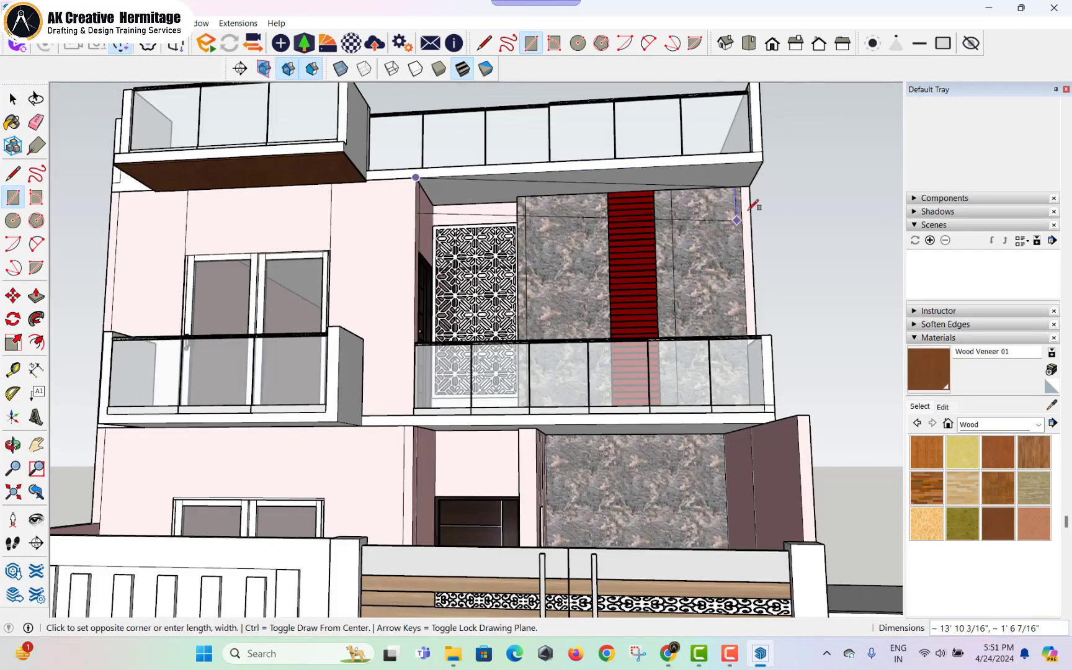
{"action": "left_click", "coordinate": [751, 185]}
{"action": "key", "text": "space"}
{"action": "scroll", "coordinate": [652, 188], "scroll_direction": "up", "scroll_amount": 3}
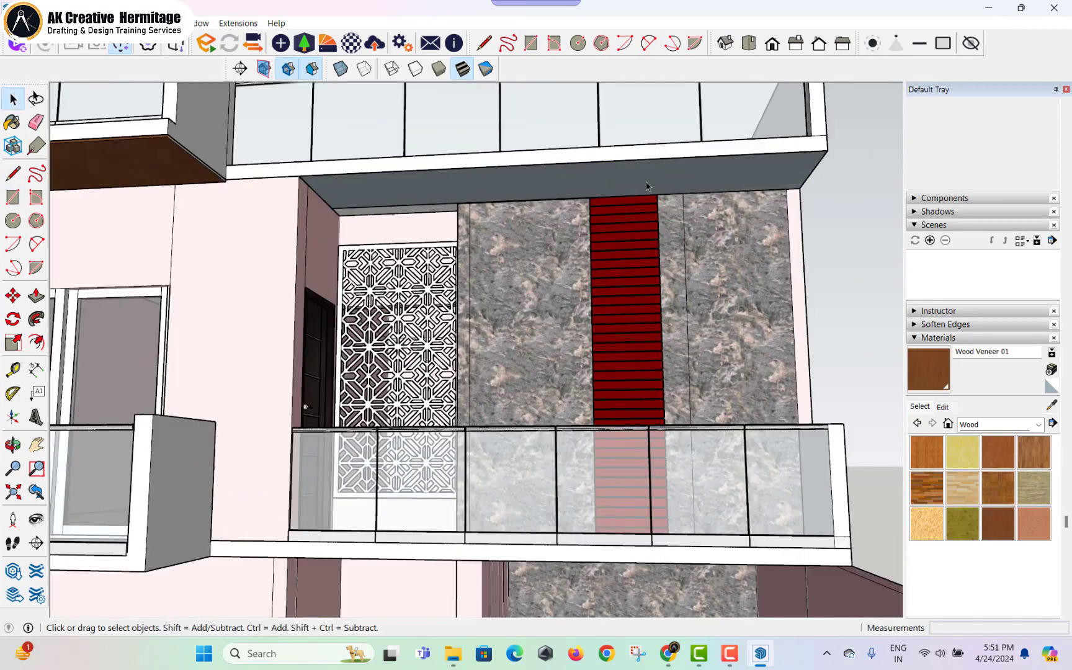
{"action": "key", "text": "p"}
{"action": "left_click", "coordinate": [648, 185]}
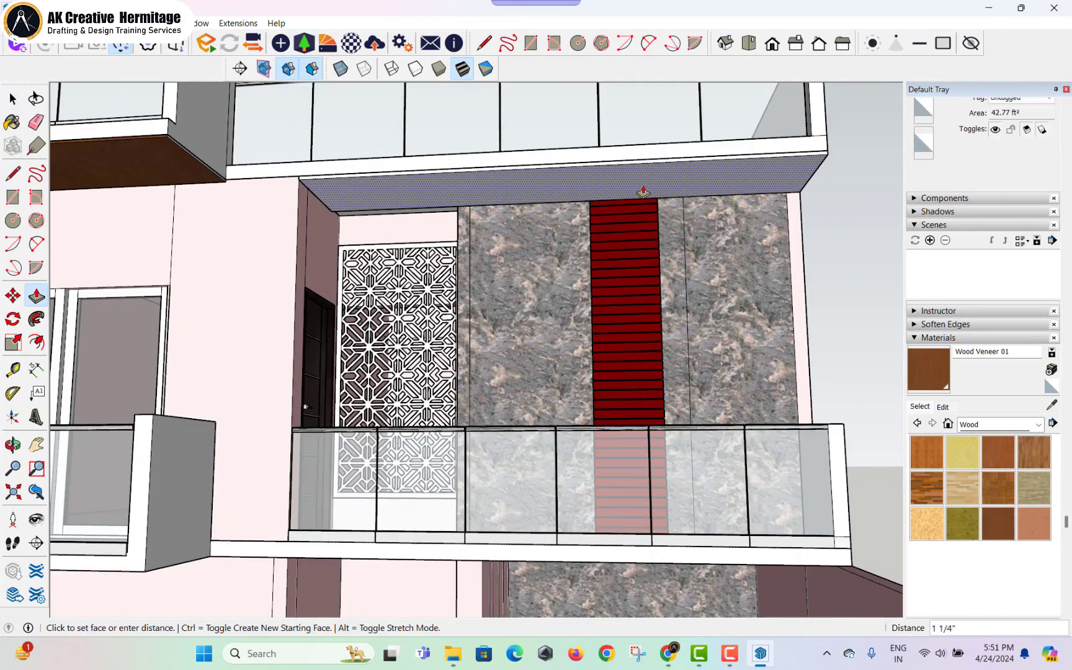
{"action": "left_click", "coordinate": [643, 191]}
- Paint the panel under the roof slab above the stone-clad wall with Wood Veneer 01
{"action": "key", "text": "b"}
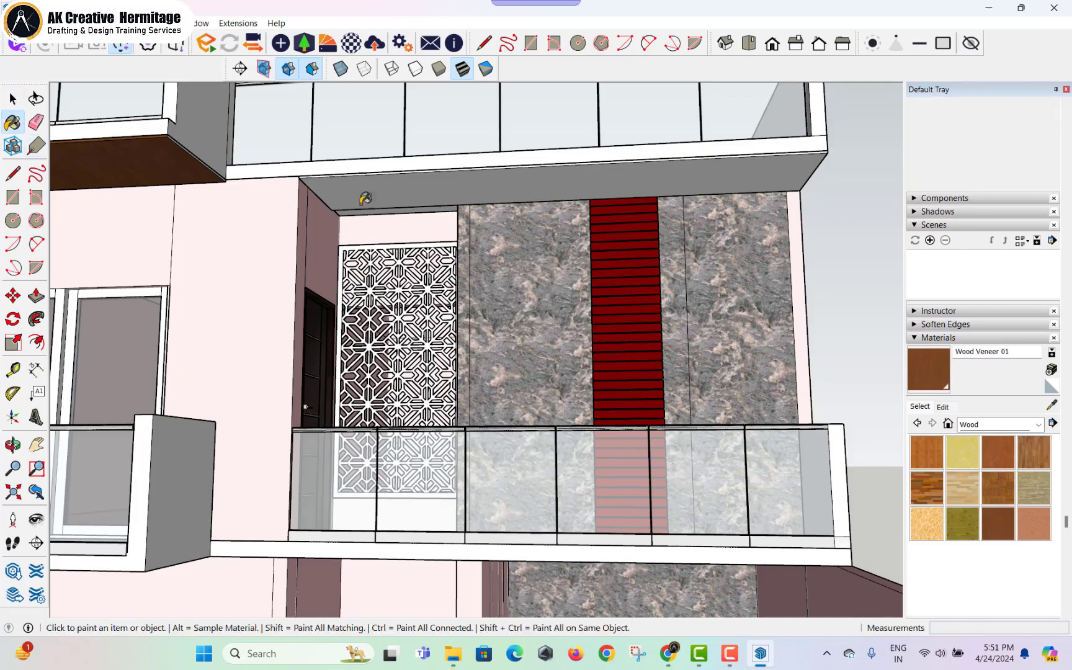
{"action": "left_click", "coordinate": [413, 180]}
{"action": "scroll", "coordinate": [415, 178], "scroll_direction": "down", "scroll_amount": 3}
{"action": "scroll", "coordinate": [442, 184], "scroll_direction": "up", "scroll_amount": 5}
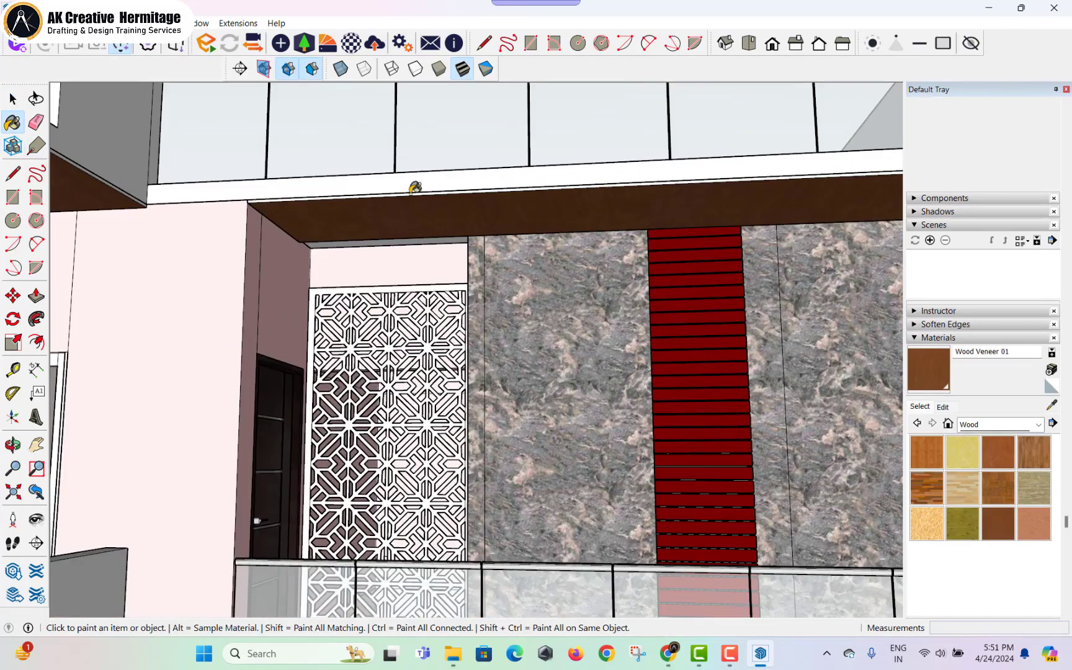
{"action": "scroll", "coordinate": [353, 205], "scroll_direction": "down", "scroll_amount": 3}
{"action": "scroll", "coordinate": [239, 179], "scroll_direction": "up", "scroll_amount": 4}
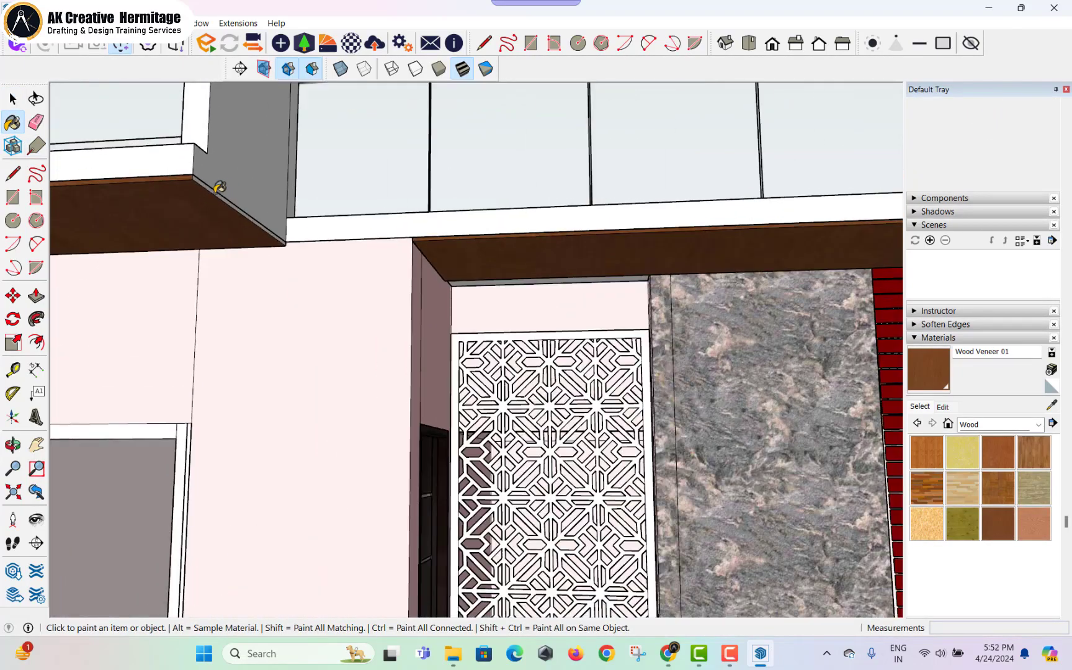
{"action": "scroll", "coordinate": [341, 225], "scroll_direction": "down", "scroll_amount": 4}
{"action": "middle_click_drag", "start_coordinate": [487, 285], "coordinate": [363, 192], "text": "shift"}
{"action": "scroll", "coordinate": [218, 151], "scroll_direction": "up", "scroll_amount": 2}
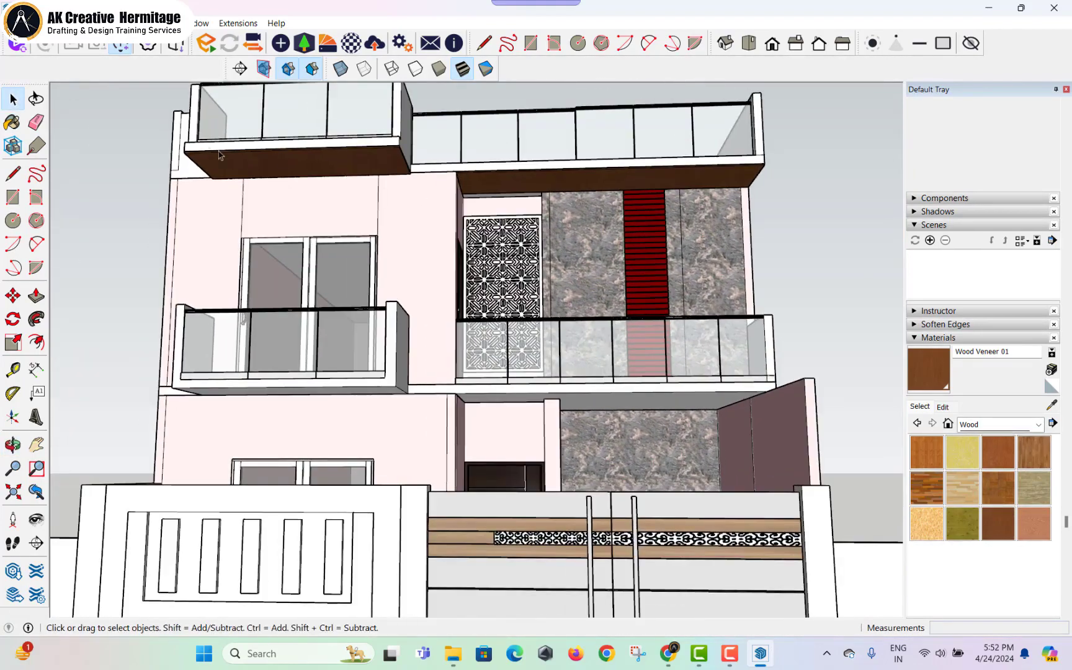
- Copy the wood panel under the projecting roof balcony down about 10' 6" onto the underside of the balcony below
{"action": "left_click_drag", "start_coordinate": [389, 202], "coordinate": [415, 187]}
{"action": "key", "text": "m"}
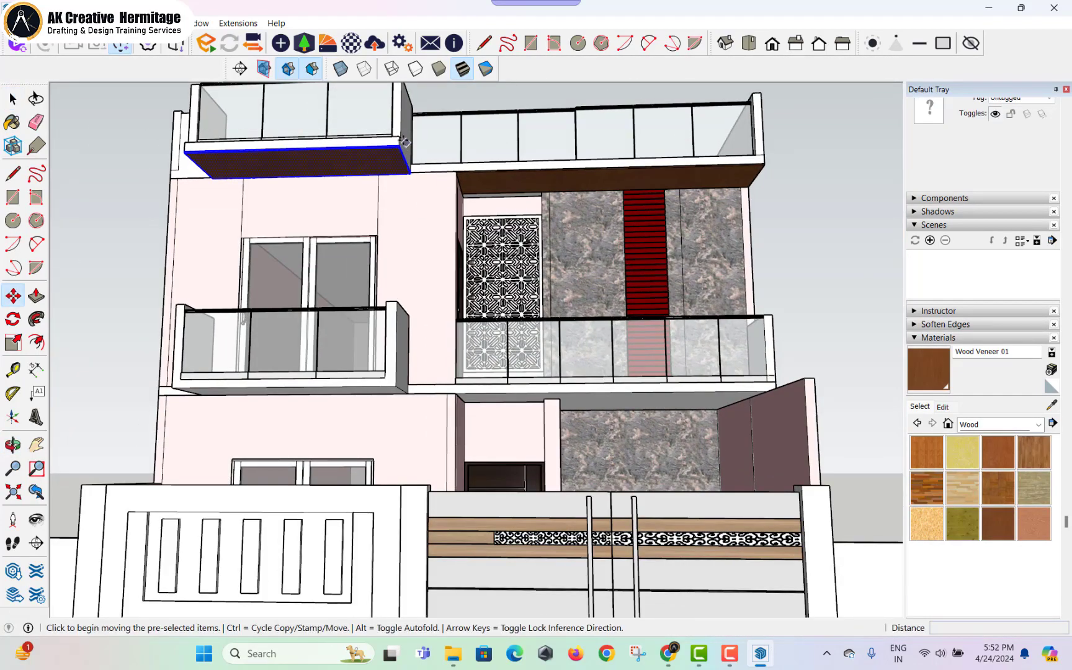
{"action": "key", "text": "ctrl"}
{"action": "left_click", "coordinate": [398, 145]}
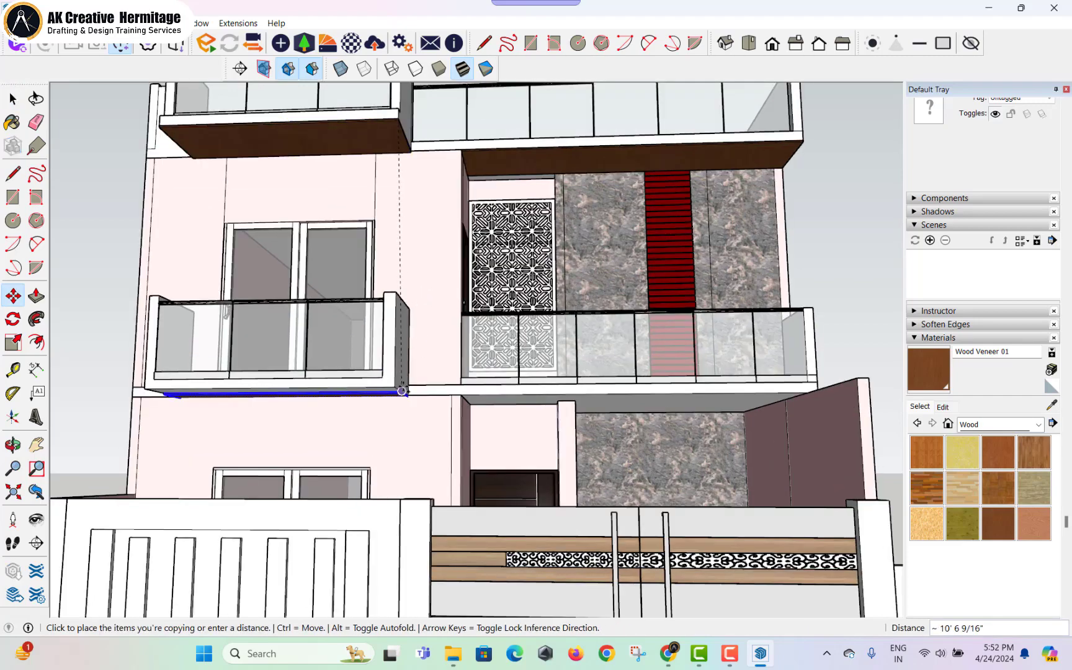
{"action": "scroll", "coordinate": [395, 372], "scroll_direction": "up", "scroll_amount": 1}
{"action": "left_click", "coordinate": [393, 385]}
{"action": "key", "text": "space"}
- Copy the wood panel above the stone-clad wall straight down 10' 5 1/8" to the underside of the first-floor balcony slab
{"action": "middle_click_drag", "start_coordinate": [412, 332], "coordinate": [247, 171]}
{"action": "left_click_drag", "start_coordinate": [247, 167], "coordinate": [672, 223]}
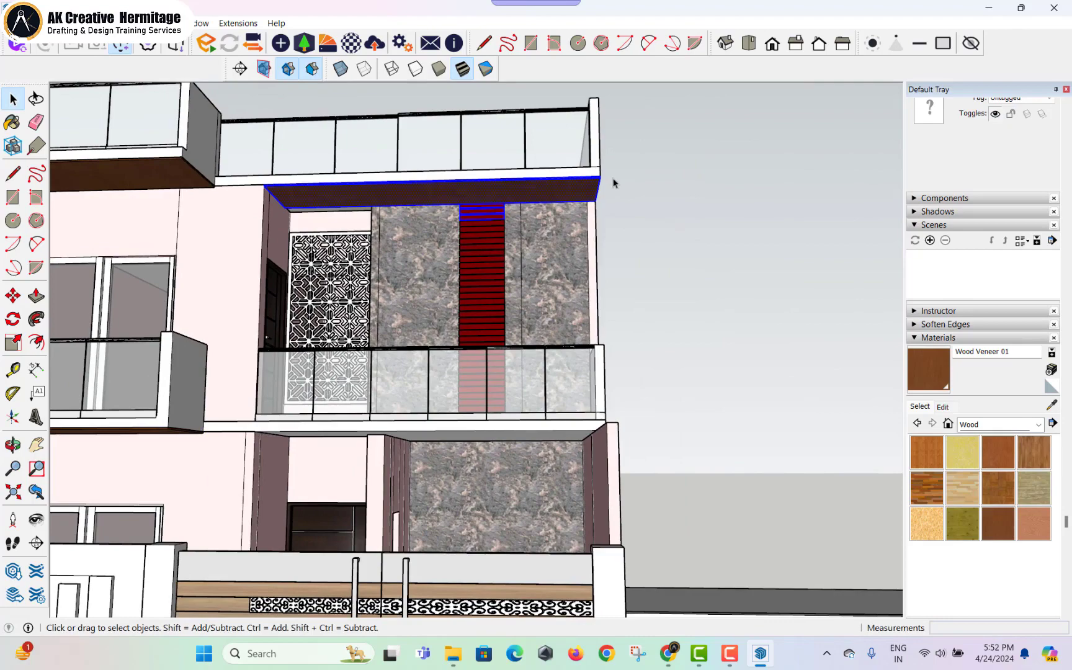
{"action": "left_click", "coordinate": [642, 208]}
{"action": "middle_click_drag", "start_coordinate": [642, 207], "coordinate": [230, 193]}
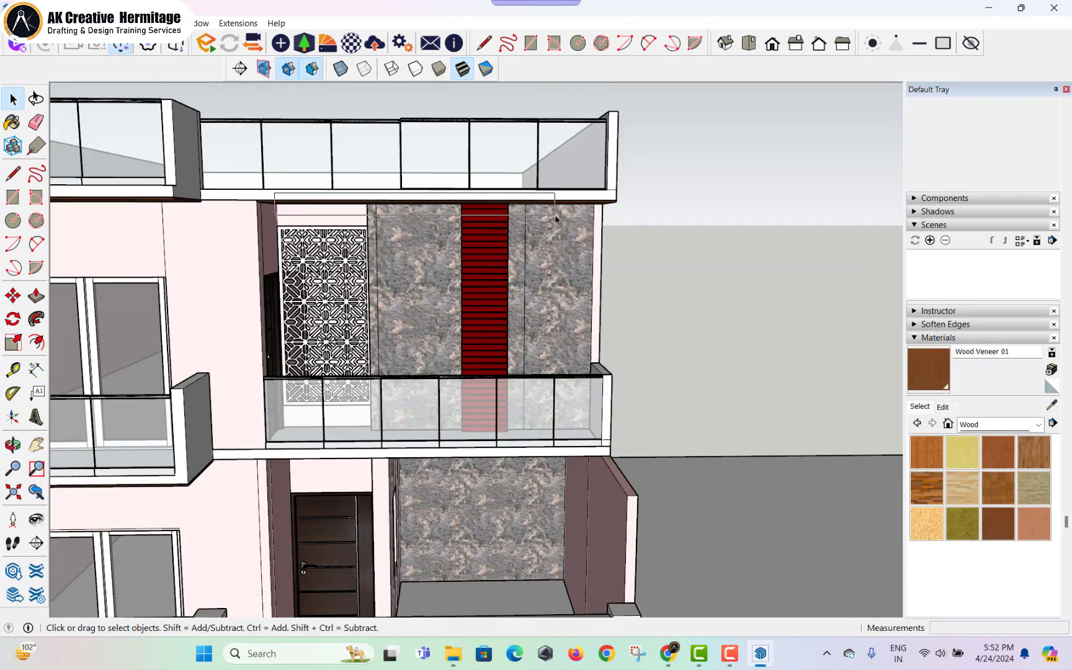
{"action": "left_click", "coordinate": [624, 212]}
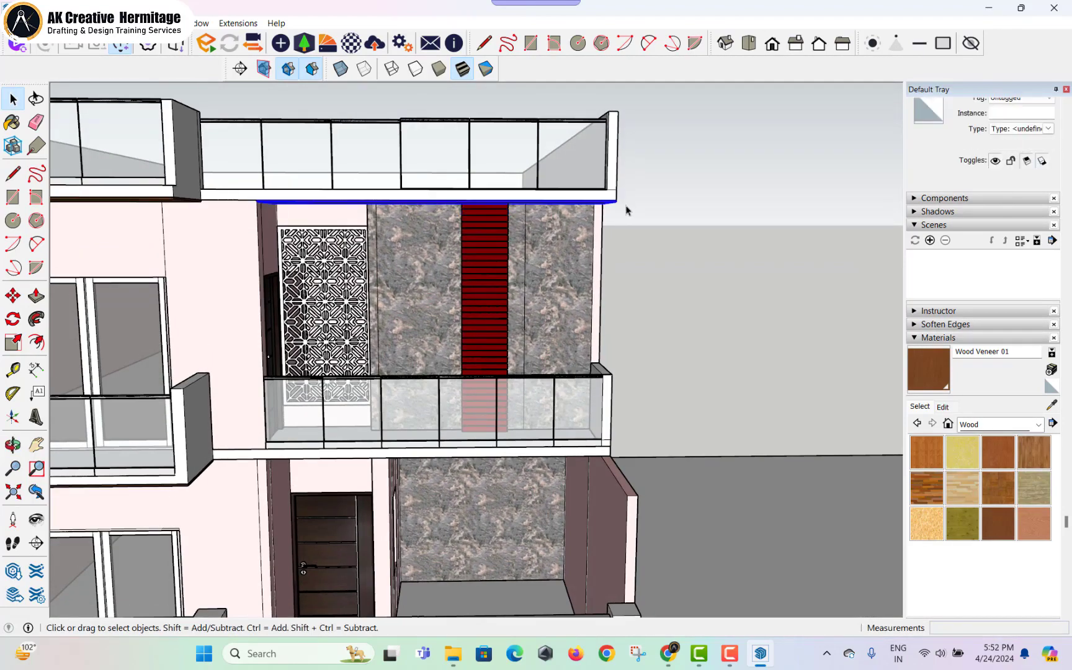
{"action": "mouse_move", "coordinate": [625, 211]}
{"action": "middle_mouse_down"}
{"action": "mouse_move", "coordinate": [561, 163]}
{"action": "mouse_move", "coordinate": [607, 202]}
{"action": "middle_mouse_up"}
{"action": "key", "text": "m"}
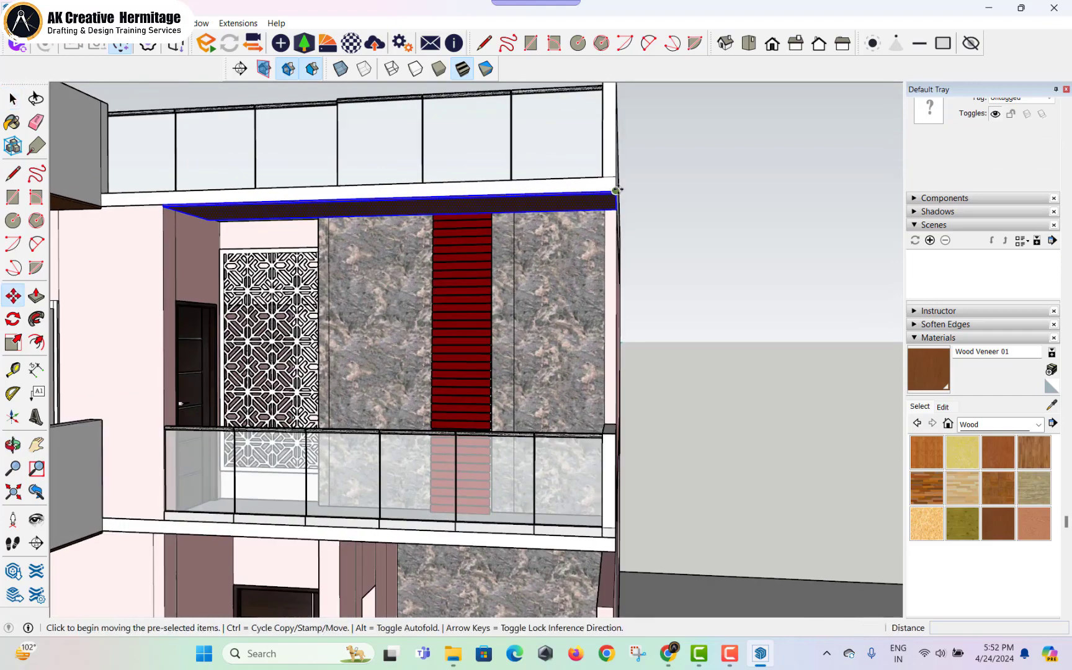
{"action": "left_click", "coordinate": [616, 190]}
{"action": "key", "text": "ctrl"}
{"action": "middle_click_drag", "start_coordinate": [613, 559], "coordinate": [622, 394], "text": "shift"}
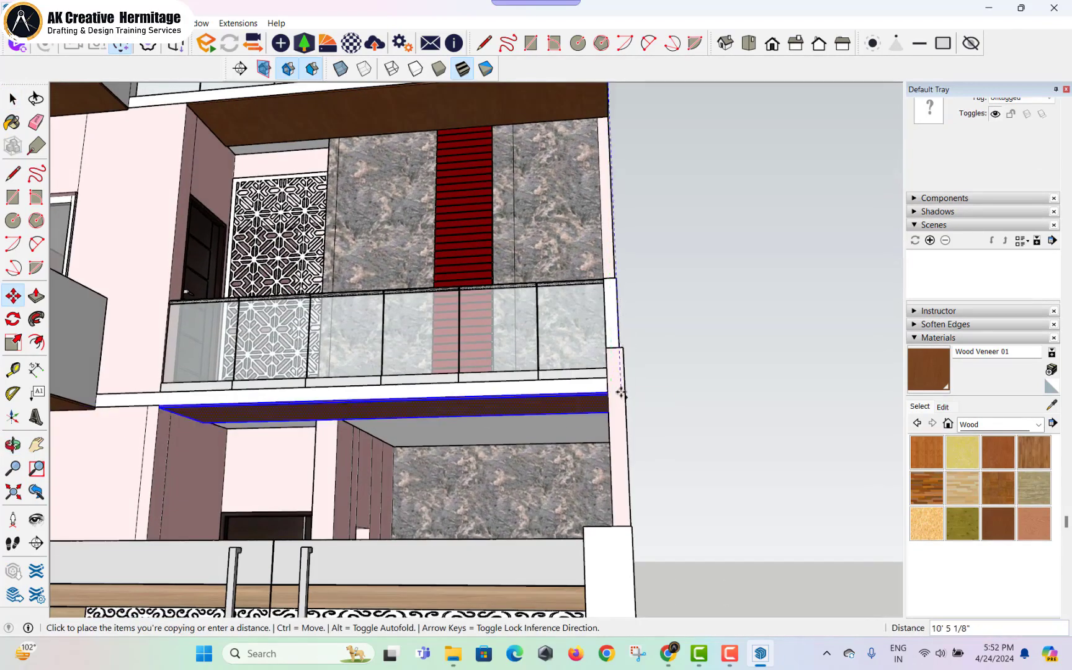
{"action": "left_click", "coordinate": [621, 392]}
{"action": "key", "text": "space"}
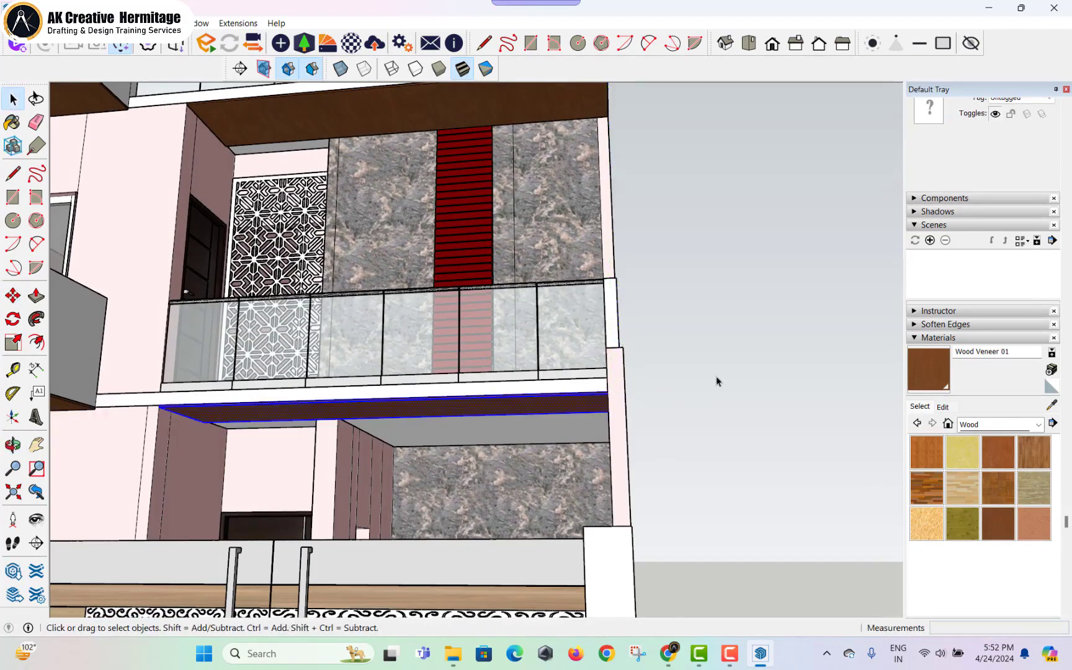
{"action": "left_click", "coordinate": [718, 380]}
- Draw a short line from the inner edge of the copied wood panel toward the gap at the wall corner
{"action": "middle_click_drag", "start_coordinate": [459, 400], "coordinate": [539, 386]}
{"action": "scroll", "coordinate": [327, 391], "scroll_direction": "up", "scroll_amount": 3}
{"action": "left_click", "coordinate": [327, 391]}
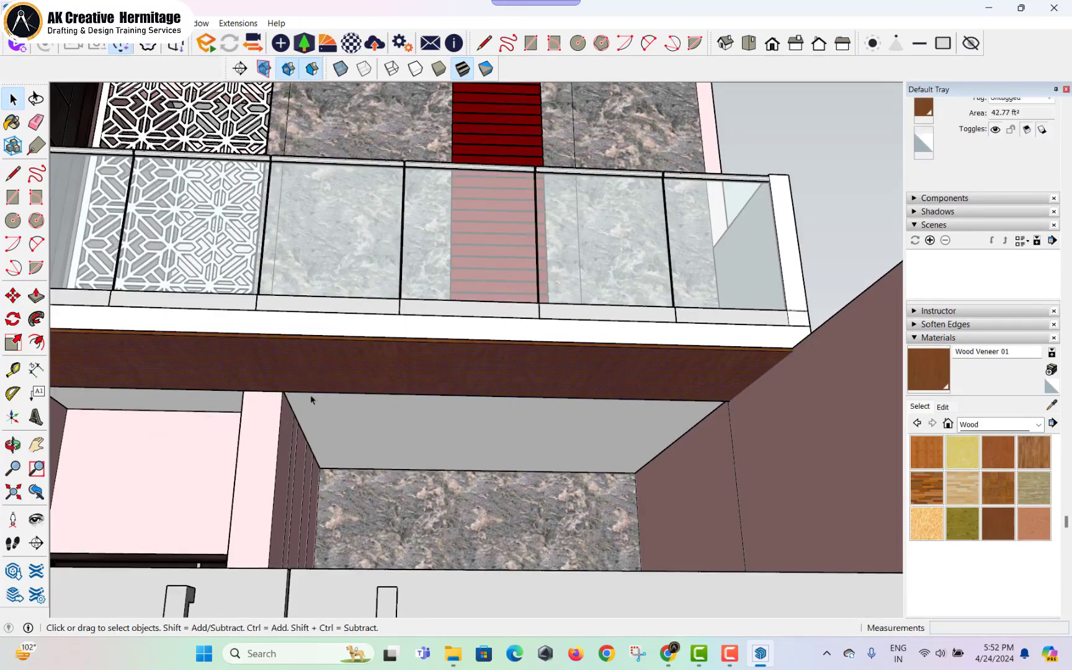
{"action": "key", "text": "r"}
{"action": "middle_click_drag", "start_coordinate": [292, 390], "coordinate": [562, 321]}
{"action": "scroll", "coordinate": [562, 322], "scroll_direction": "up", "scroll_amount": 3}
{"action": "key", "text": "space"}
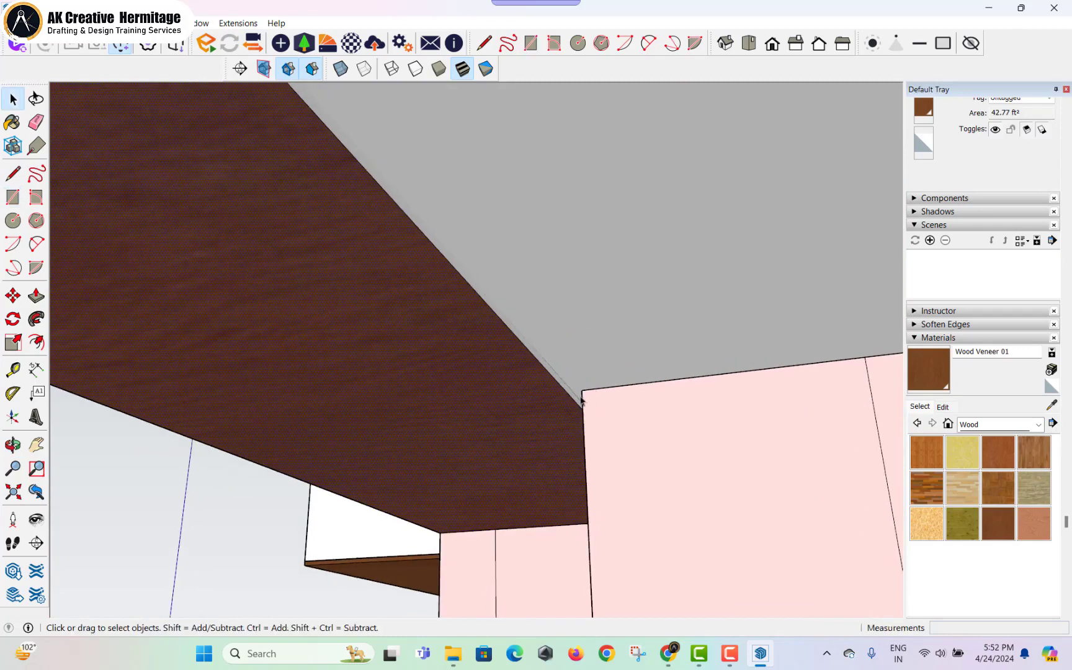
{"action": "key", "text": "l"}
{"action": "left_click", "coordinate": [571, 400]}
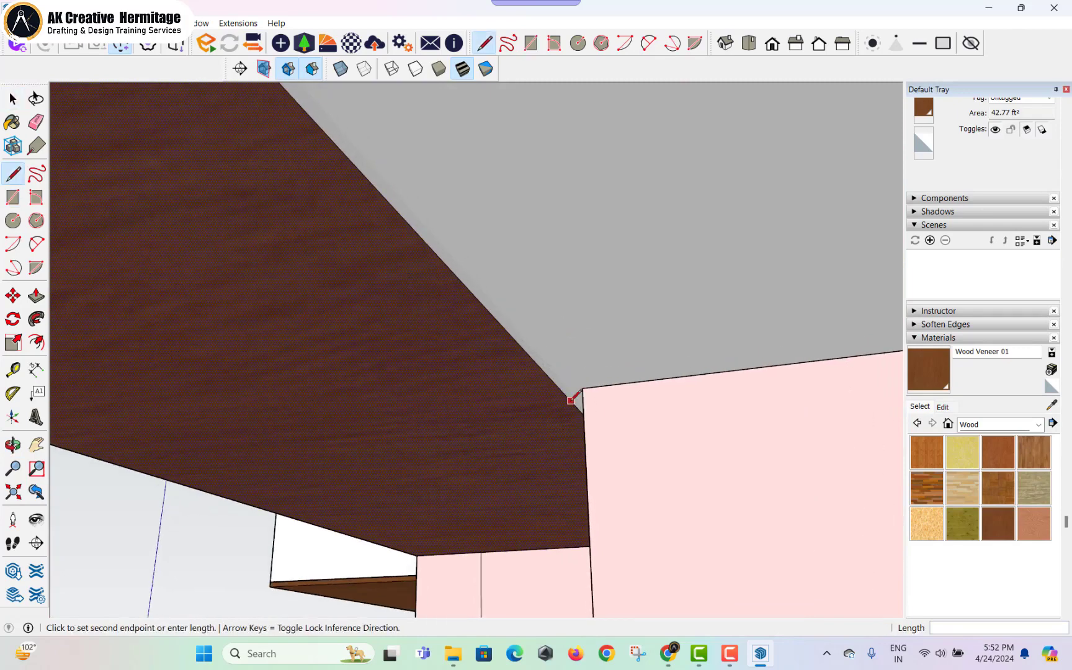
{"action": "left_click", "coordinate": [571, 391]}
{"action": "key", "text": "space"}
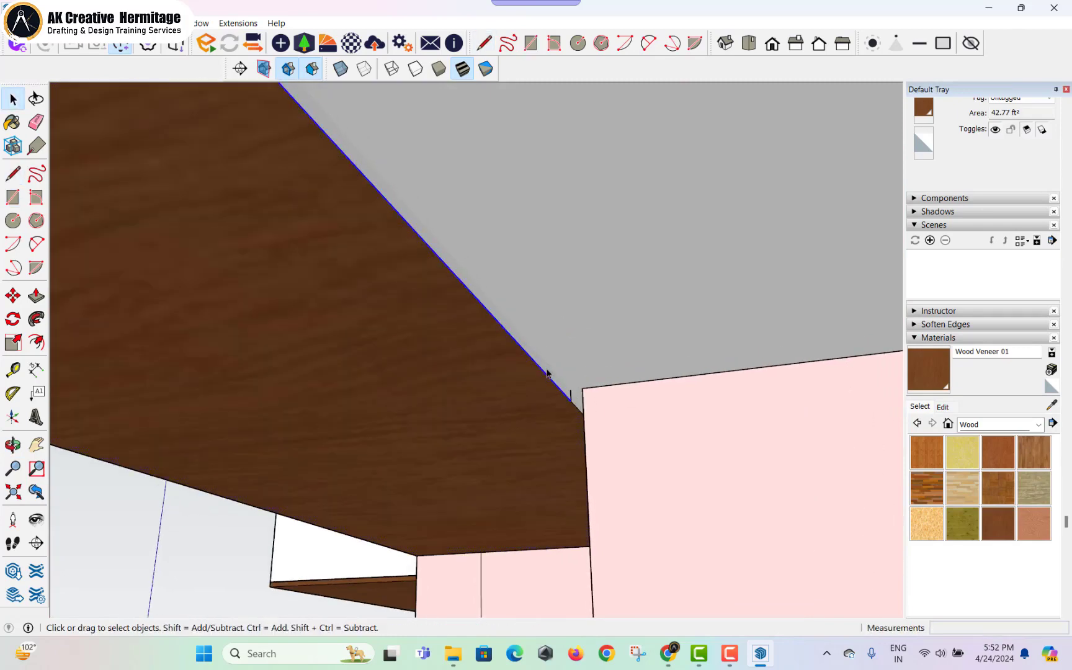
- Push/Pull the narrow end face of the wood veneer ceiling panel under the first-floor slab across to the porch's side wall
{"action": "left_click", "coordinate": [548, 371]}
{"action": "key", "text": "p"}
{"action": "left_click", "coordinate": [546, 375]}
{"action": "scroll", "coordinate": [706, 392], "scroll_direction": "down", "scroll_amount": 3}
{"action": "middle_click_drag", "start_coordinate": [707, 392], "coordinate": [906, 374]}
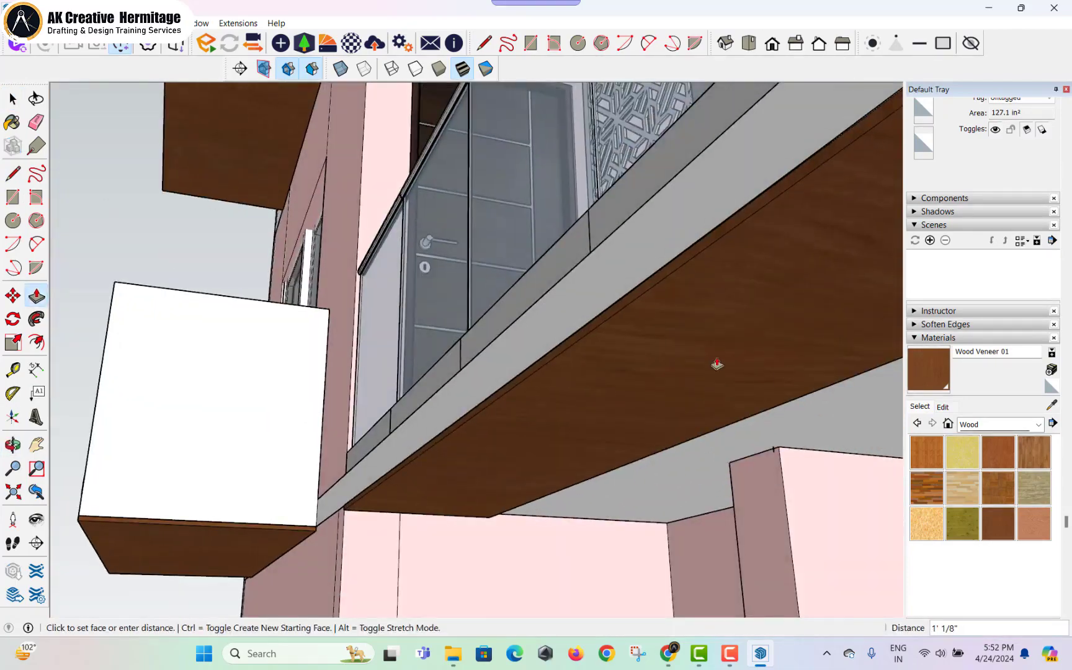
{"action": "middle_click_drag", "start_coordinate": [717, 365], "coordinate": [539, 388]}
{"action": "scroll", "coordinate": [539, 388], "scroll_direction": "down", "scroll_amount": 5}
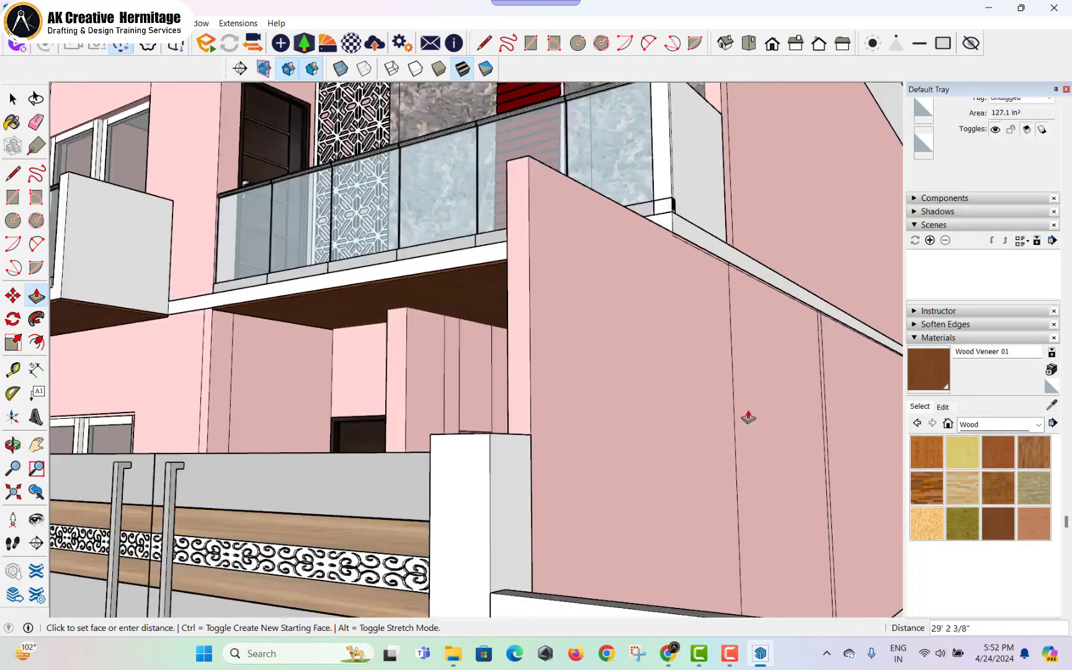
{"action": "scroll", "coordinate": [748, 418], "scroll_direction": "down", "scroll_amount": 5}
{"action": "left_click", "coordinate": [625, 371]}
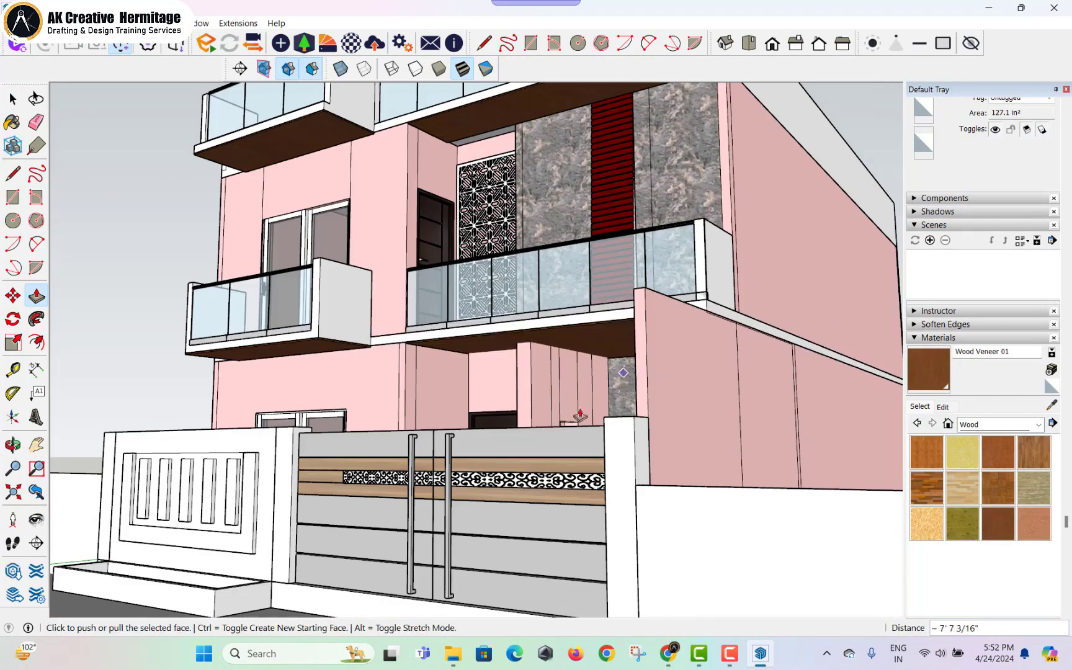
{"action": "middle_click_drag", "start_coordinate": [584, 412], "coordinate": [798, 378]}
{"action": "key", "text": "space"}
- Open the front boundary wall group for editing and select the wall's outer face around the slatted panel
{"action": "scroll", "coordinate": [665, 415], "scroll_direction": "down", "scroll_amount": 2}
{"action": "middle_click_drag", "start_coordinate": [553, 318], "coordinate": [621, 388], "text": "shift"}
{"action": "scroll", "coordinate": [491, 359], "scroll_direction": "down", "scroll_amount": 2}
{"action": "middle_click_drag", "start_coordinate": [491, 359], "coordinate": [514, 340]}
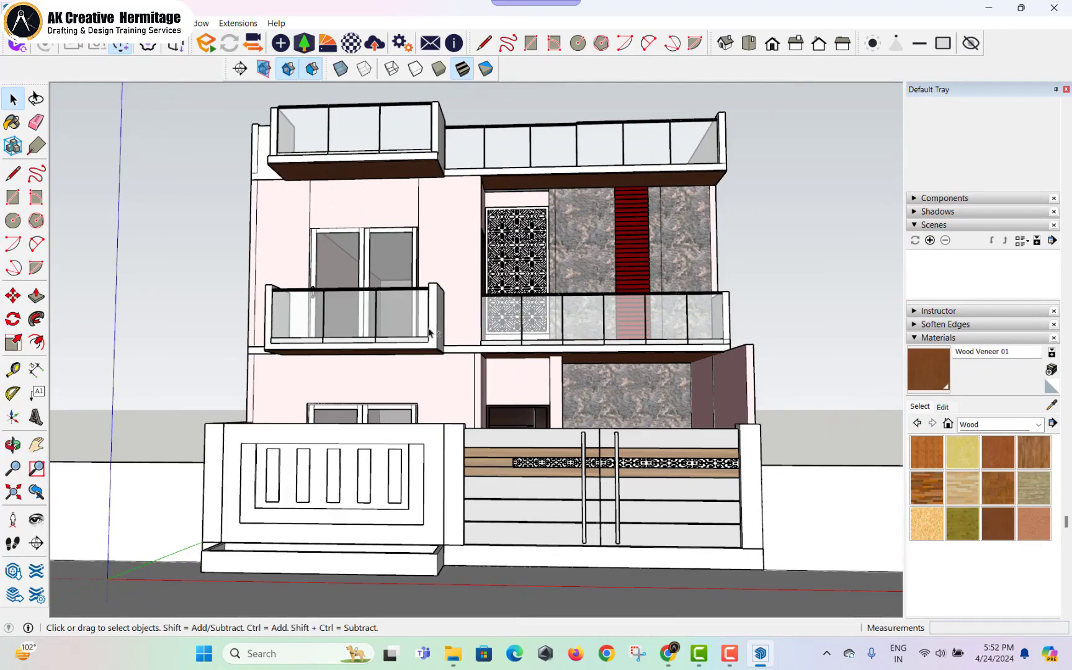
{"action": "middle_click_drag", "start_coordinate": [430, 334], "coordinate": [454, 364]}
{"action": "scroll", "coordinate": [419, 388], "scroll_direction": "up", "scroll_amount": 3}
{"action": "key", "text": "ctrl+a"}
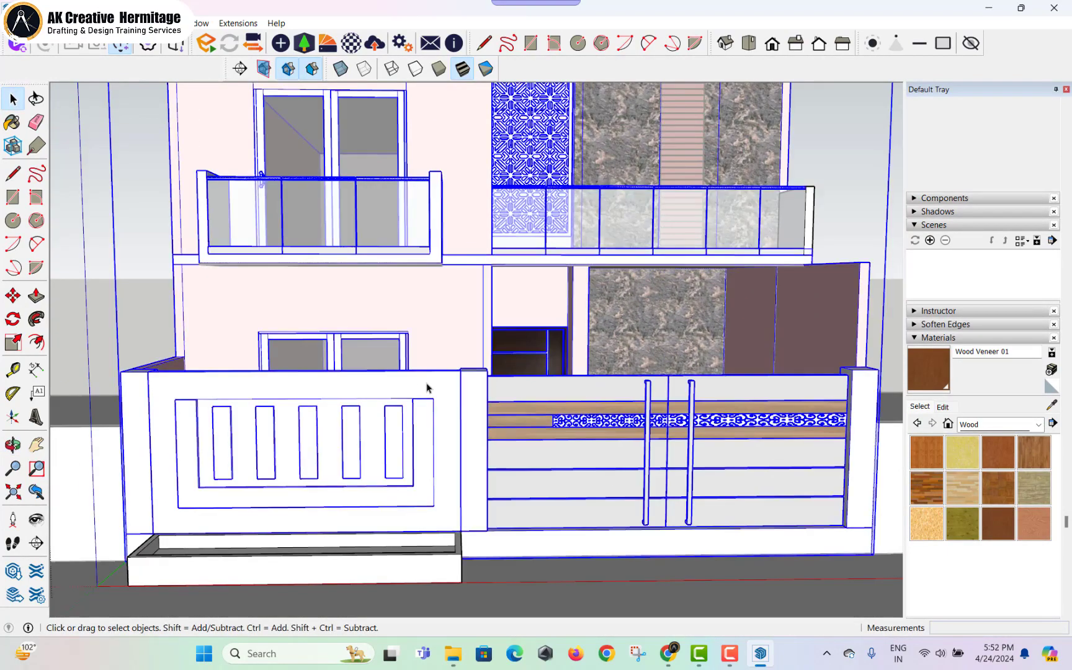
{"action": "double_click", "coordinate": [428, 388]}
{"action": "double_click", "coordinate": [440, 391]}
{"action": "left_click", "coordinate": [419, 387]}
{"action": "double_click", "coordinate": [439, 387]}
{"action": "left_click", "coordinate": [445, 386]}
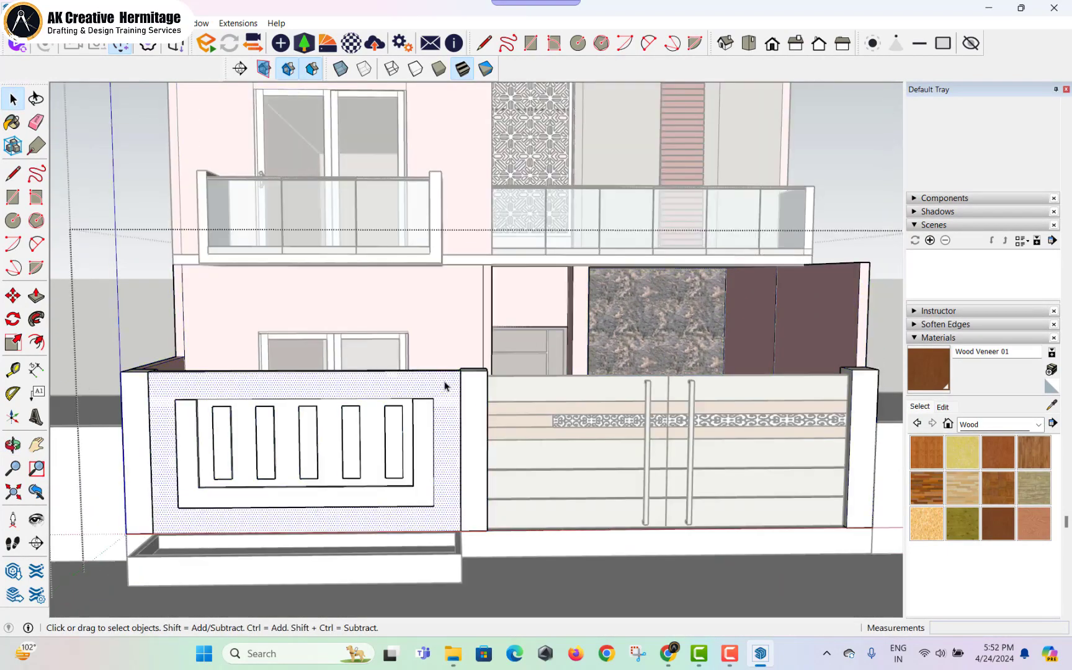
- Paint the recessed panel behind the boundary wall's slats with Wood Lumber ButtJoined, undoing the same paint on the surrounding wall face
{"action": "left_click", "coordinate": [1042, 491]}
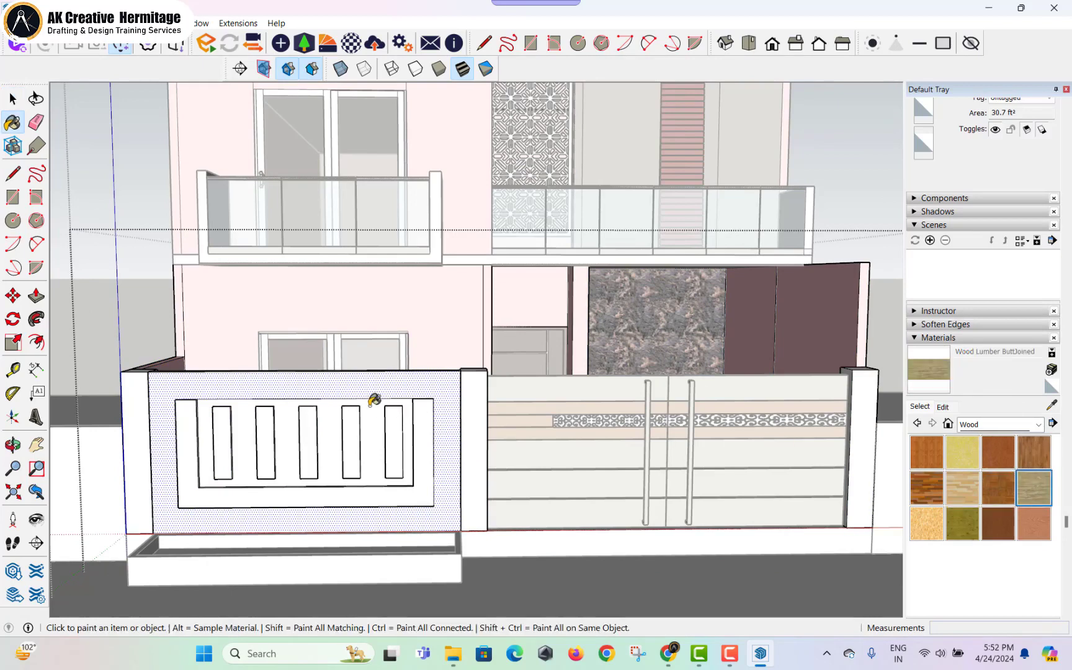
{"action": "left_click", "coordinate": [372, 405]}
{"action": "left_click", "coordinate": [386, 385]}
{"action": "key", "text": "ctrl+z"}
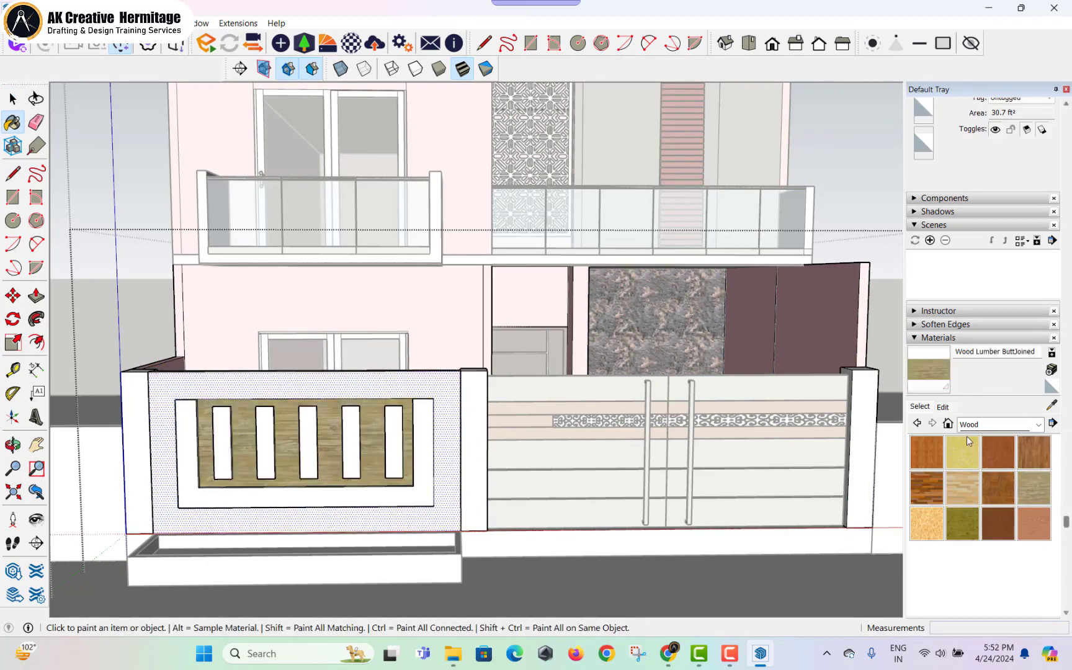
- Paint the boundary wall's outer face with Tile Canvas from the Tile materials
{"action": "left_click", "coordinate": [991, 425]}
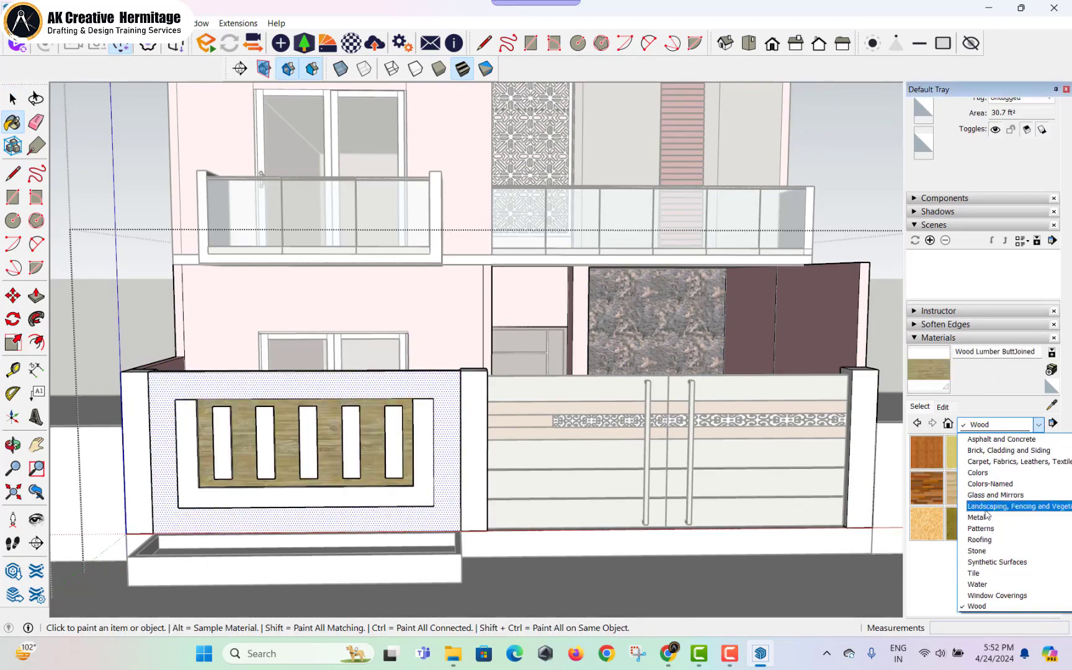
{"action": "left_click", "coordinate": [996, 539]}
{"action": "left_click", "coordinate": [1002, 426]}
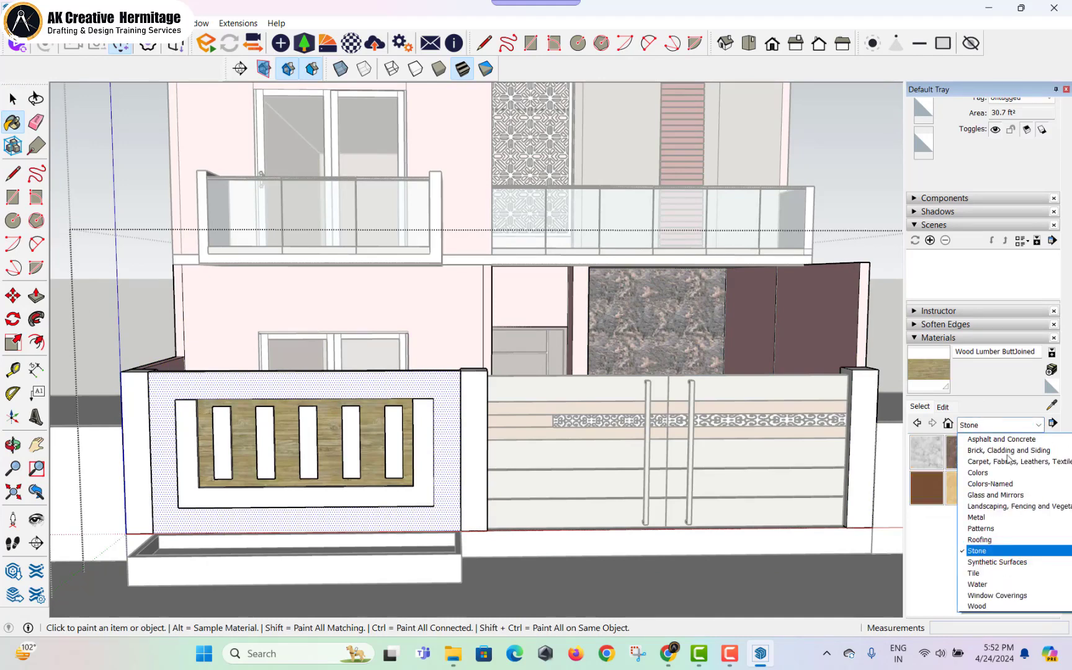
{"action": "left_click", "coordinate": [968, 574]}
{"action": "scroll", "coordinate": [988, 512], "scroll_direction": "down", "scroll_amount": 2}
{"action": "scroll", "coordinate": [986, 512], "scroll_direction": "down", "scroll_amount": 2}
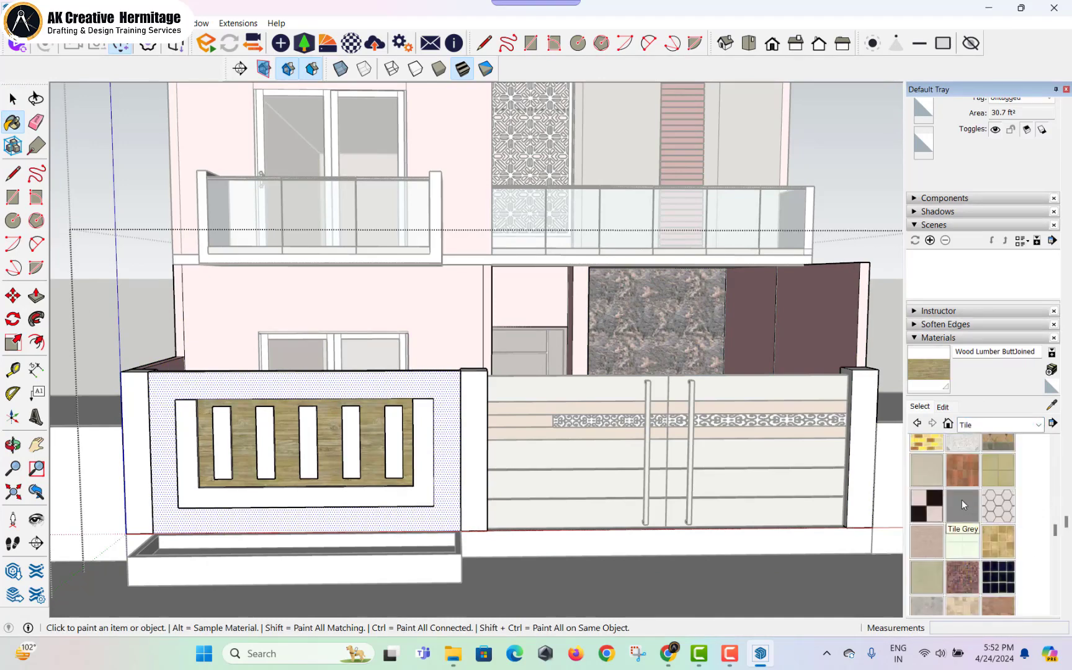
{"action": "left_click", "coordinate": [929, 476]}
{"action": "left_click", "coordinate": [439, 416]}
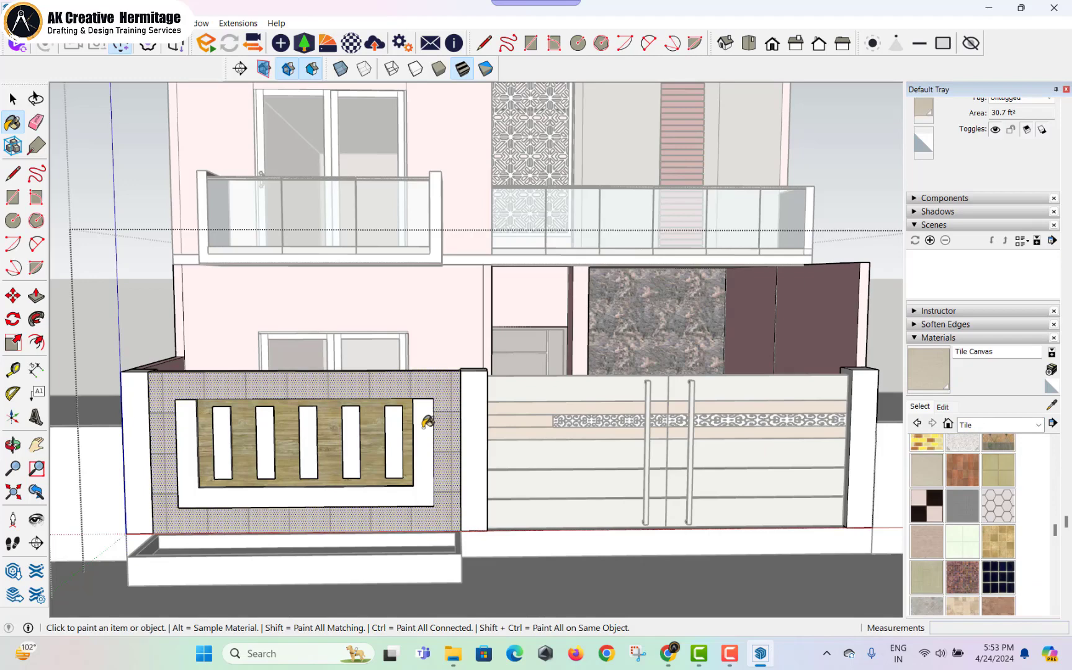
- Paint the frame around the wood panel and its five vertical slats with Tile Grey
{"action": "left_click", "coordinate": [962, 505]}
{"action": "left_click", "coordinate": [437, 430]}
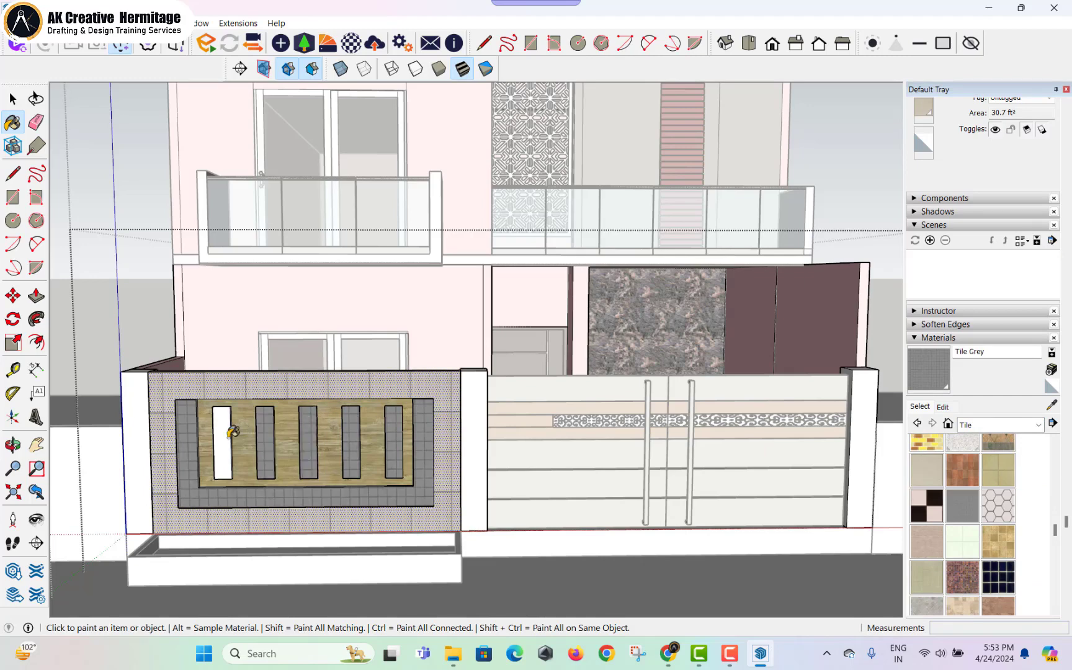
{"action": "left_click", "coordinate": [227, 436]}
- Paint the three boundary wall and gate pillars with the Slate material
{"action": "scroll", "coordinate": [478, 371], "scroll_direction": "down", "scroll_amount": 1}
{"action": "scroll", "coordinate": [993, 521], "scroll_direction": "up", "scroll_amount": 4}
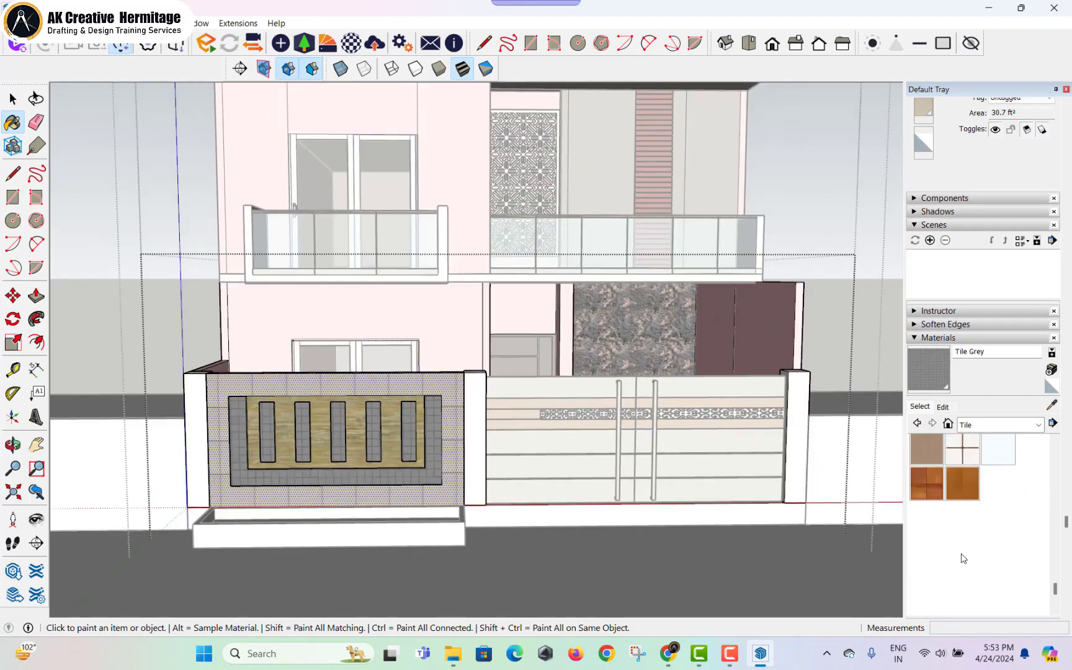
{"action": "left_click", "coordinate": [966, 487]}
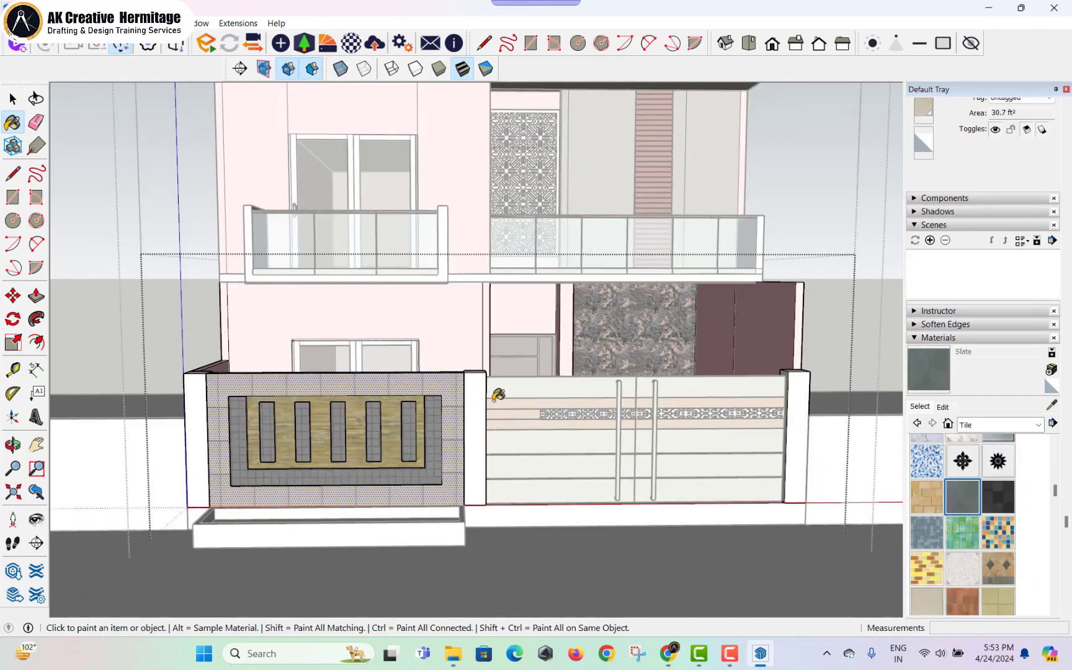
{"action": "left_click", "coordinate": [476, 391]}
{"action": "left_click", "coordinate": [806, 384]}
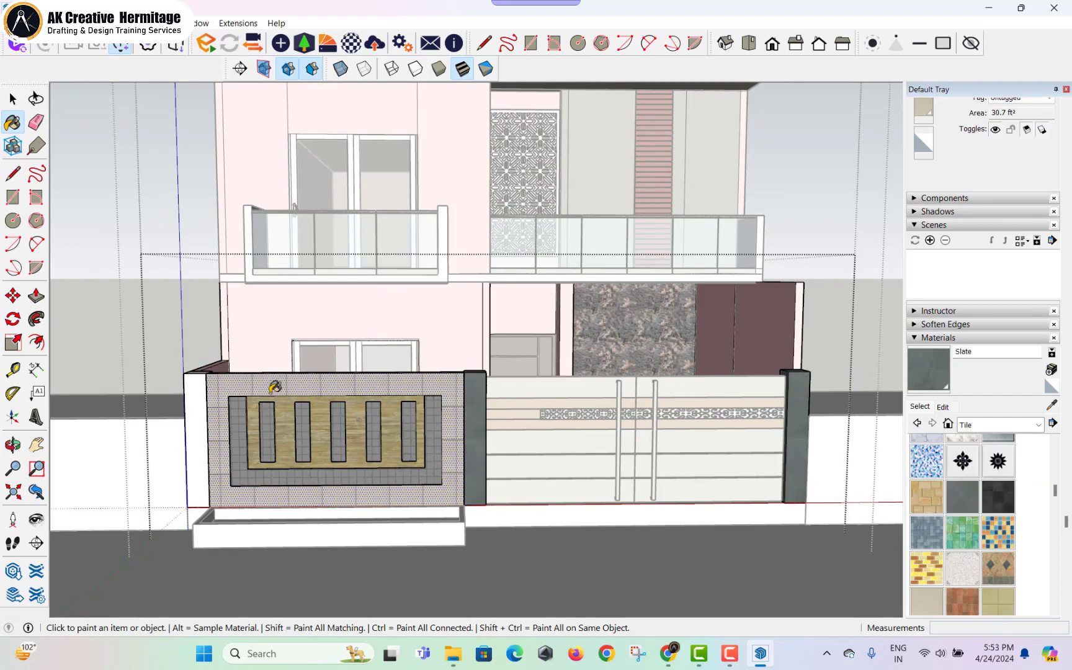
{"action": "left_click", "coordinate": [202, 388]}
- Paint the outer faces of the planter in front of the boundary wall with Slate Light Tile
{"action": "middle_click_drag", "start_coordinate": [508, 414], "coordinate": [525, 423]}
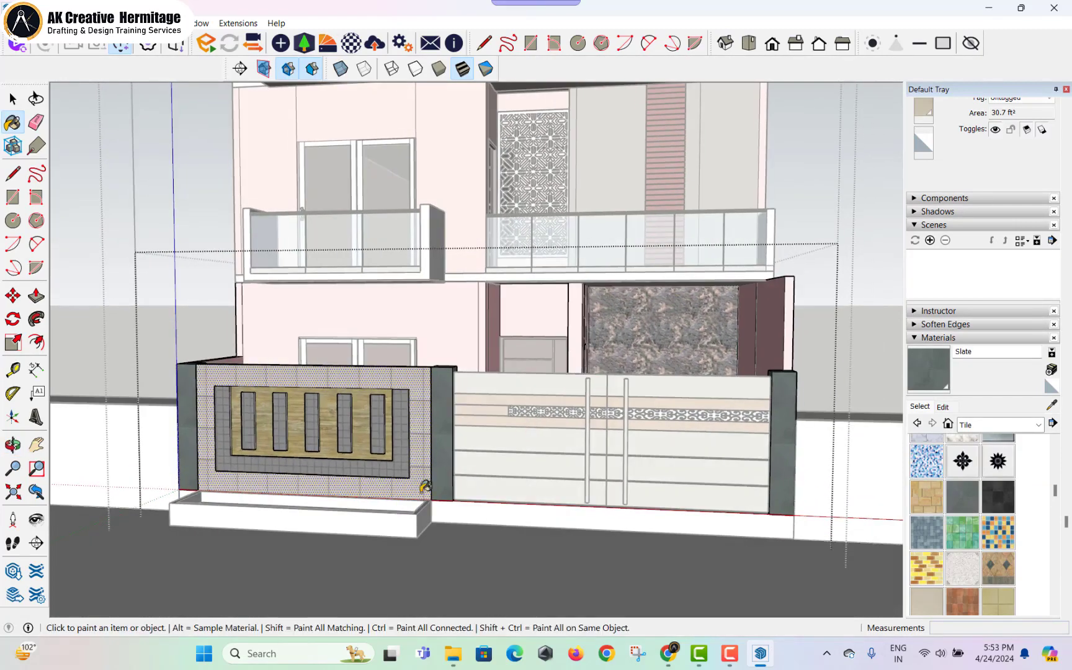
{"action": "left_click", "coordinate": [995, 515]}
{"action": "key", "text": "space"}
{"action": "left_click", "coordinate": [395, 526]}
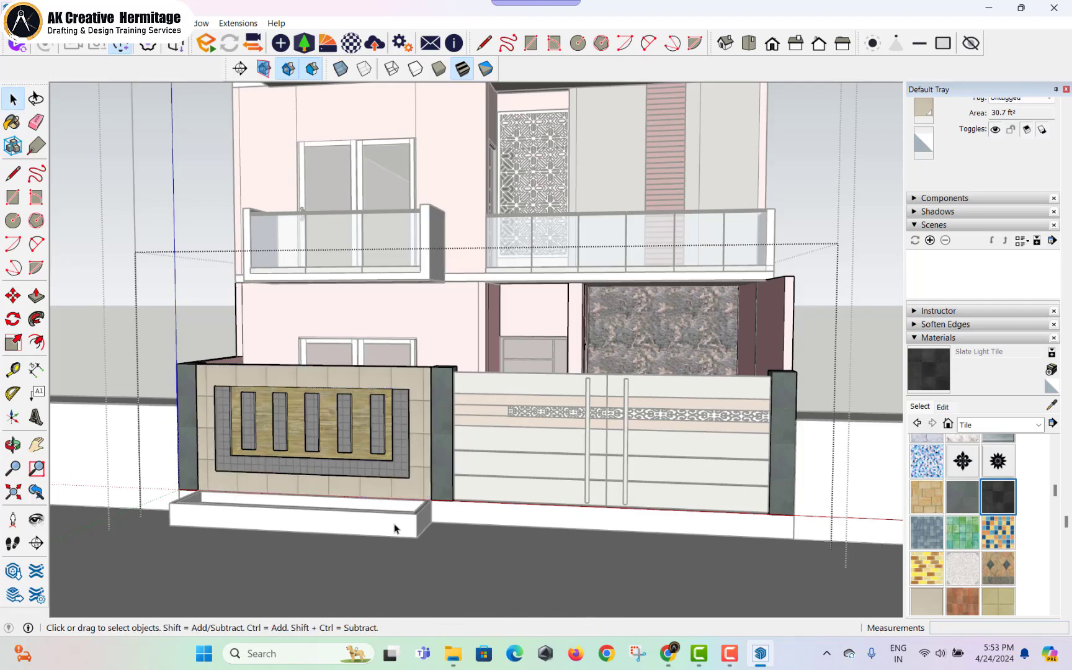
{"action": "left_click", "coordinate": [394, 525]}
{"action": "left_click", "coordinate": [387, 518]}
{"action": "left_click", "coordinate": [390, 522]}
{"action": "left_click", "coordinate": [390, 526]}
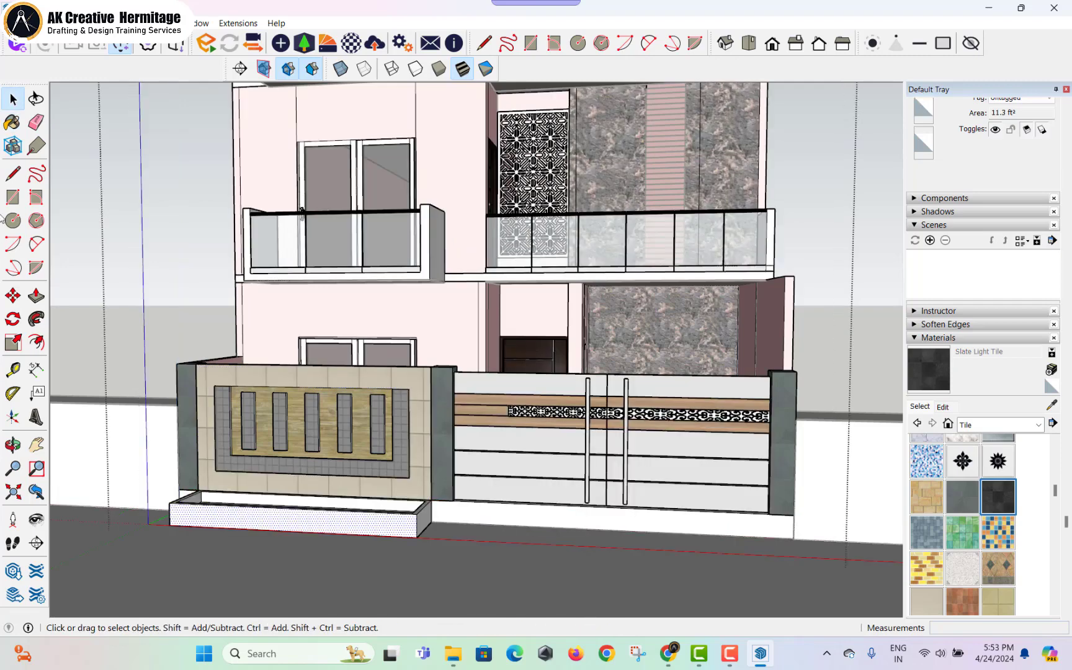
{"action": "left_click", "coordinate": [12, 122]}
{"action": "left_click", "coordinate": [425, 516]}
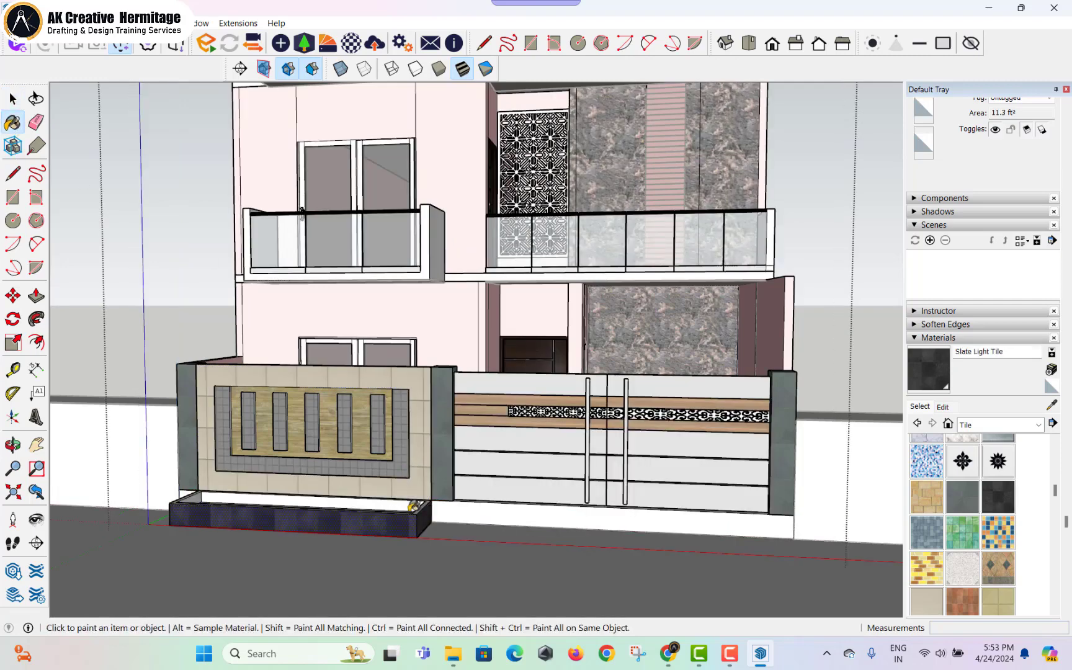
- Paint the planter's rim and inner faces with Slate Light Tile, including both inner ends
{"action": "left_click", "coordinate": [414, 507]}
{"action": "middle_click_drag", "start_coordinate": [414, 507], "coordinate": [470, 584]}
{"action": "scroll", "coordinate": [443, 529], "scroll_direction": "up", "scroll_amount": 3}
{"action": "left_click", "coordinate": [457, 529]}
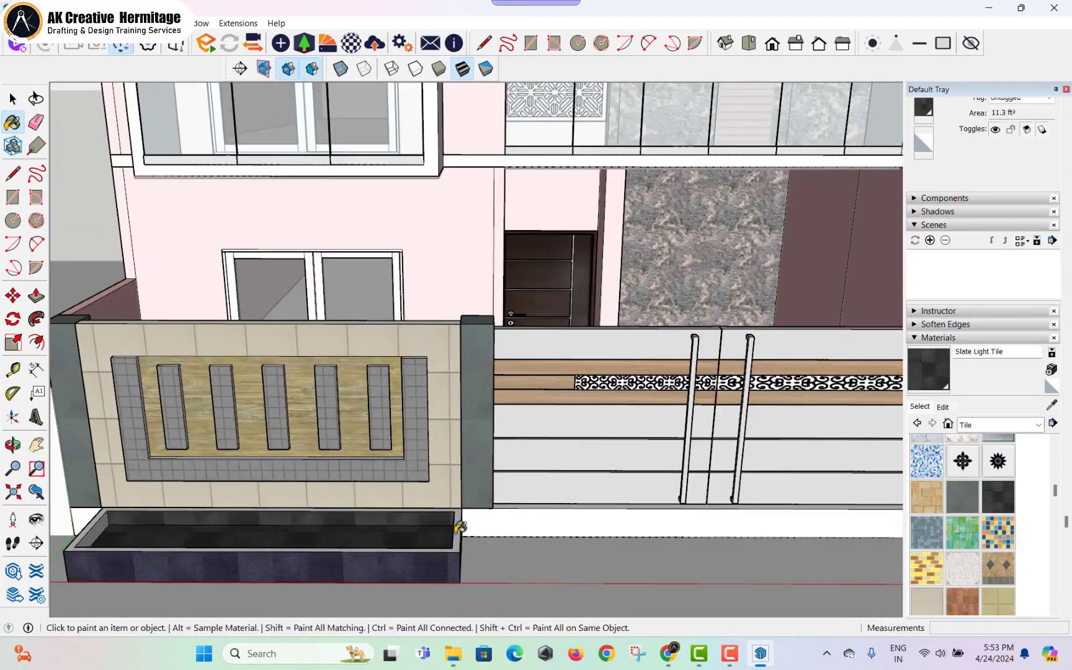
{"action": "left_click", "coordinate": [458, 529]}
{"action": "scroll", "coordinate": [326, 505], "scroll_direction": "down", "scroll_amount": 3}
{"action": "mouse_move", "coordinate": [325, 505]}
{"action": "middle_mouse_down"}
{"action": "mouse_move", "coordinate": [270, 532]}
{"action": "mouse_move", "coordinate": [194, 533]}
{"action": "middle_mouse_up"}
{"action": "scroll", "coordinate": [194, 532], "scroll_direction": "up", "scroll_amount": 4}
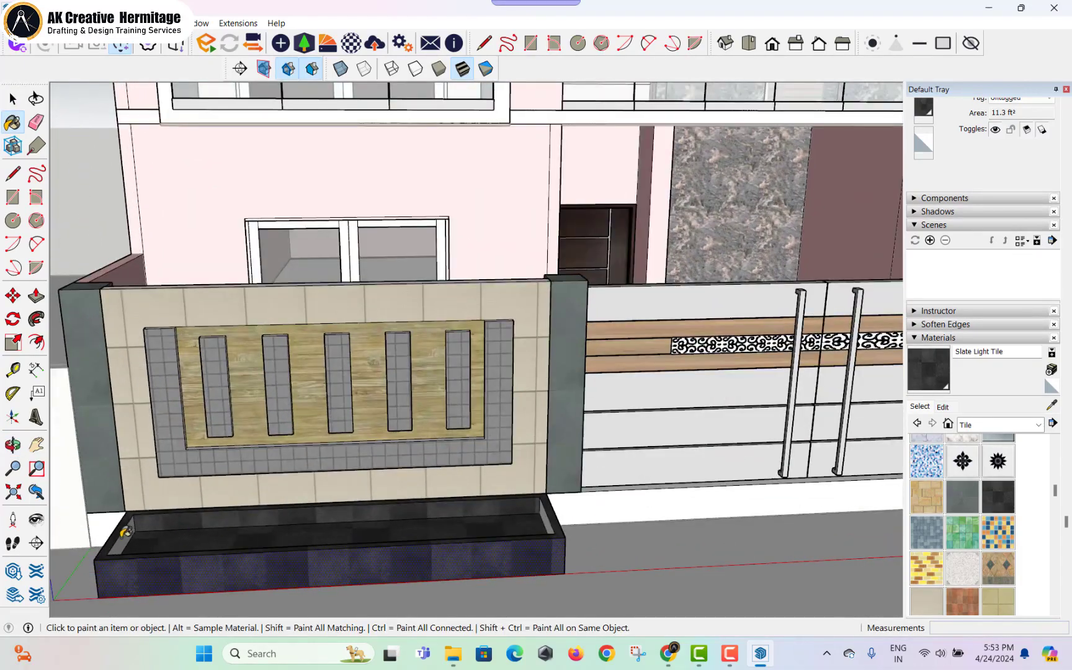
{"action": "left_click", "coordinate": [126, 532]}
{"action": "scroll", "coordinate": [241, 451], "scroll_direction": "down", "scroll_amount": 2}
{"action": "middle_click_drag", "start_coordinate": [309, 455], "coordinate": [450, 388]}
{"action": "key", "text": "c"}
{"action": "key", "text": "space"}
{"action": "key", "text": "Escape"}
- Select the house model together with its boundary wall and make it a single group
{"action": "scroll", "coordinate": [488, 401], "scroll_direction": "down", "scroll_amount": 1}
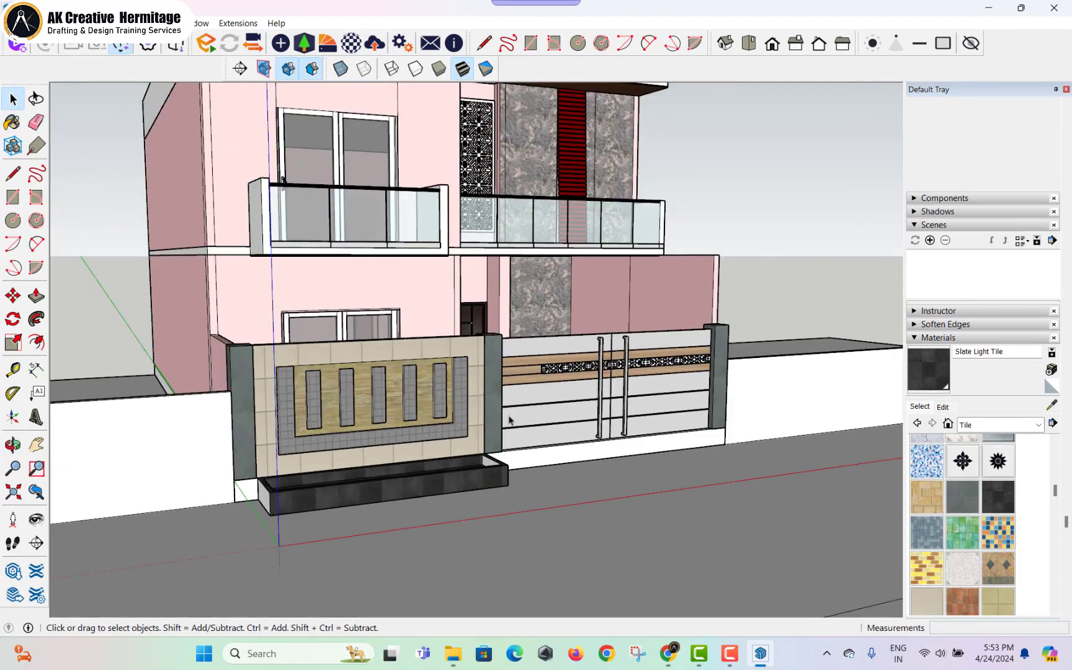
{"action": "scroll", "coordinate": [510, 421], "scroll_direction": "down", "scroll_amount": 3}
{"action": "middle_click_drag", "start_coordinate": [546, 428], "coordinate": [526, 341]}
{"action": "scroll", "coordinate": [776, 527], "scroll_direction": "up", "scroll_amount": 2}
{"action": "scroll", "coordinate": [262, 159], "scroll_direction": "up", "scroll_amount": 2}
{"action": "scroll", "coordinate": [263, 159], "scroll_direction": "down", "scroll_amount": 2}
{"action": "middle_click_drag", "start_coordinate": [558, 171], "coordinate": [614, 116]}
{"action": "scroll", "coordinate": [616, 116], "scroll_direction": "down", "scroll_amount": 2}
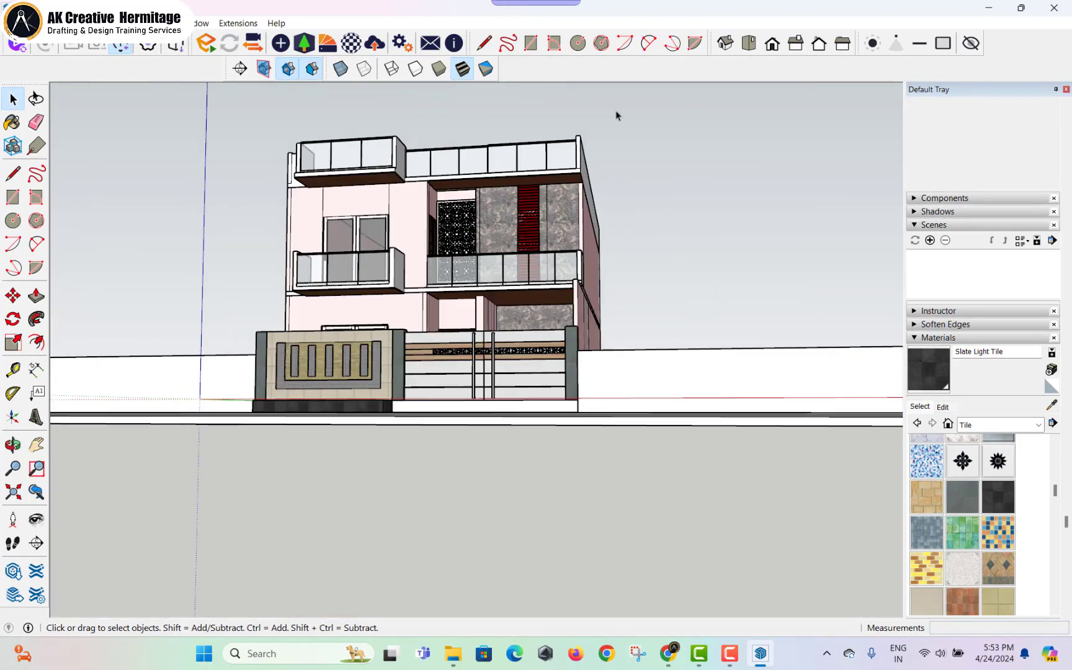
{"action": "left_click_drag", "start_coordinate": [211, 446], "coordinate": [210, 446]}
{"action": "right_click", "coordinate": [299, 296]}
{"action": "left_click", "coordinate": [376, 427]}
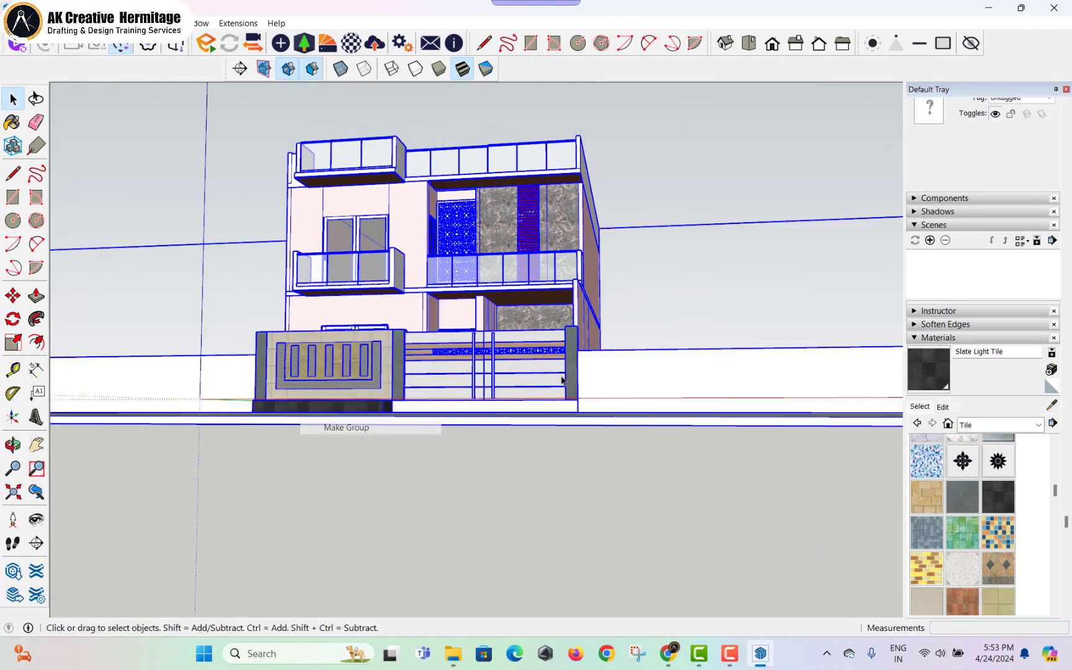
{"action": "left_click", "coordinate": [638, 295]}
- Draw a circle of 2" radius near the outer corner of the wood underside of the top floor's projecting balcony
{"action": "scroll", "coordinate": [385, 173], "scroll_direction": "up", "scroll_amount": 2}
{"action": "middle_click_drag", "start_coordinate": [386, 175], "coordinate": [282, 247]}
{"action": "scroll", "coordinate": [398, 281], "scroll_direction": "up", "scroll_amount": 2}
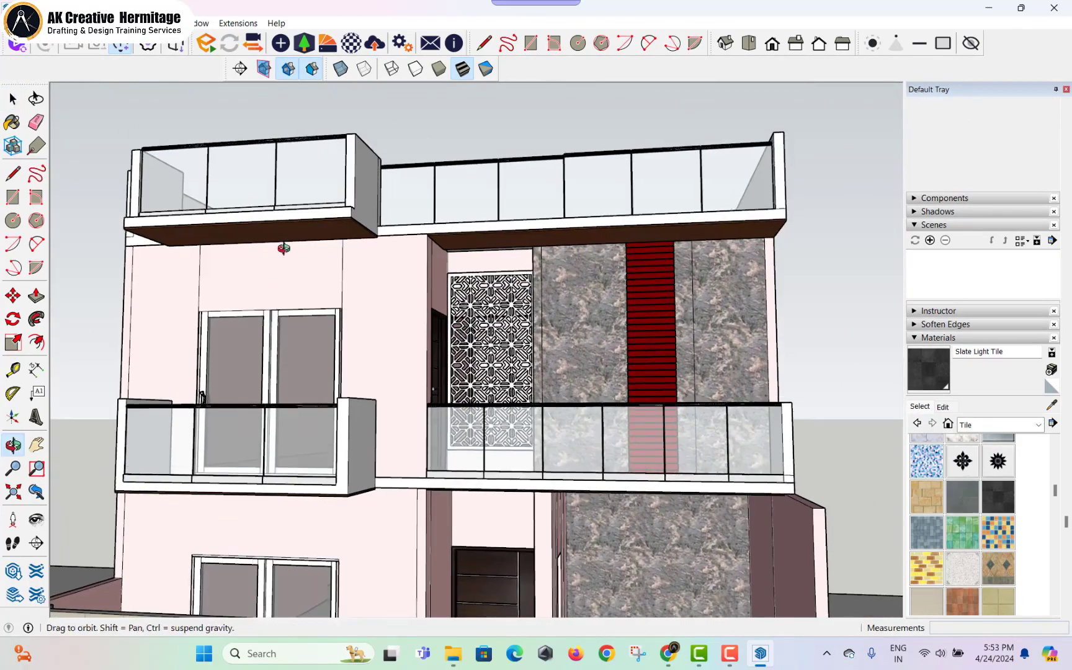
{"action": "scroll", "coordinate": [214, 242], "scroll_direction": "up", "scroll_amount": 2}
{"action": "scroll", "coordinate": [146, 256], "scroll_direction": "up", "scroll_amount": 3}
{"action": "key", "text": "c"}
{"action": "scroll", "coordinate": [240, 215], "scroll_direction": "up", "scroll_amount": 3}
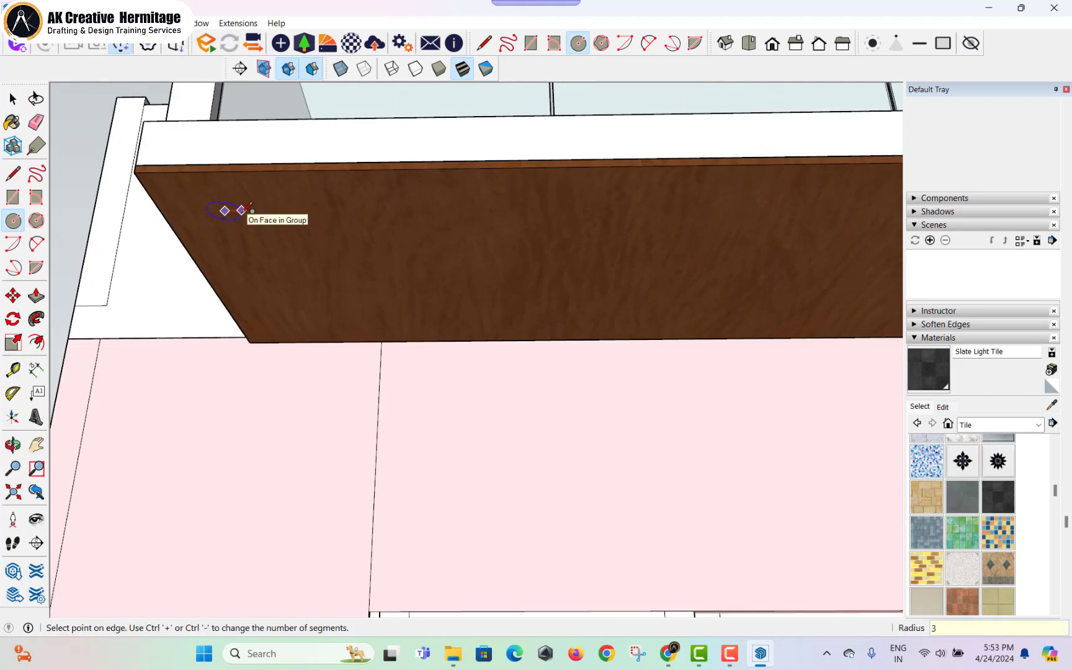
{"action": "scroll", "coordinate": [240, 218], "scroll_direction": "up", "scroll_amount": 1}
{"action": "left_click", "coordinate": [228, 209]}
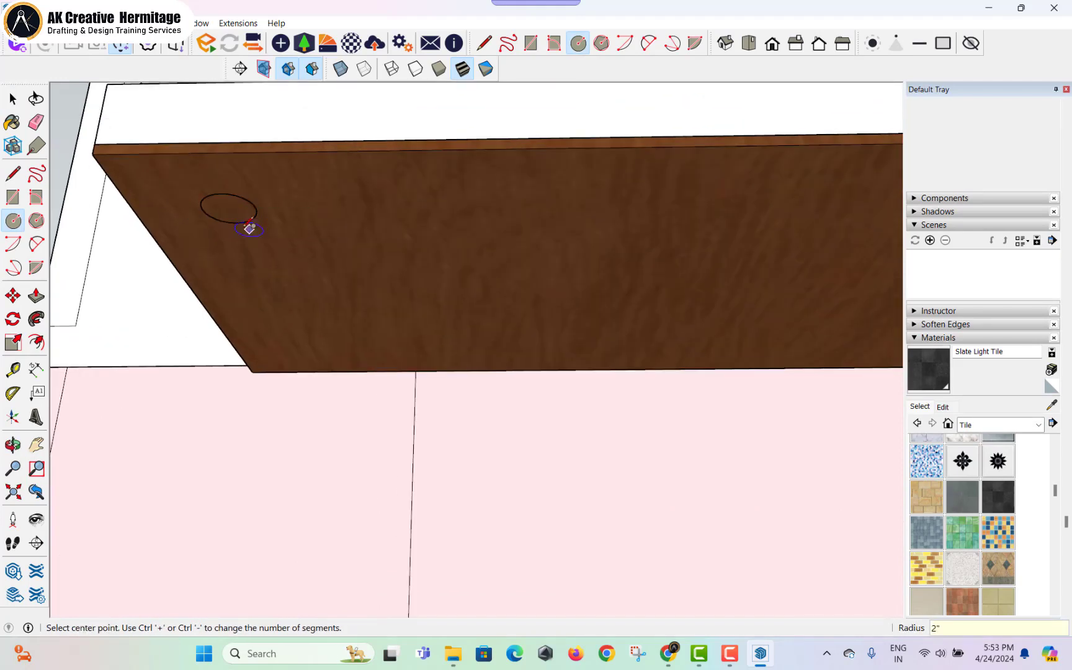
{"action": "key", "text": "space"}
- Push/Pull the circle on the balcony's underside by 1/8" to form a thin disc
{"action": "scroll", "coordinate": [239, 220], "scroll_direction": "up", "scroll_amount": 2}
{"action": "key", "text": "p"}
{"action": "left_click", "coordinate": [237, 217]}
{"action": "left_click", "coordinate": [243, 220]}
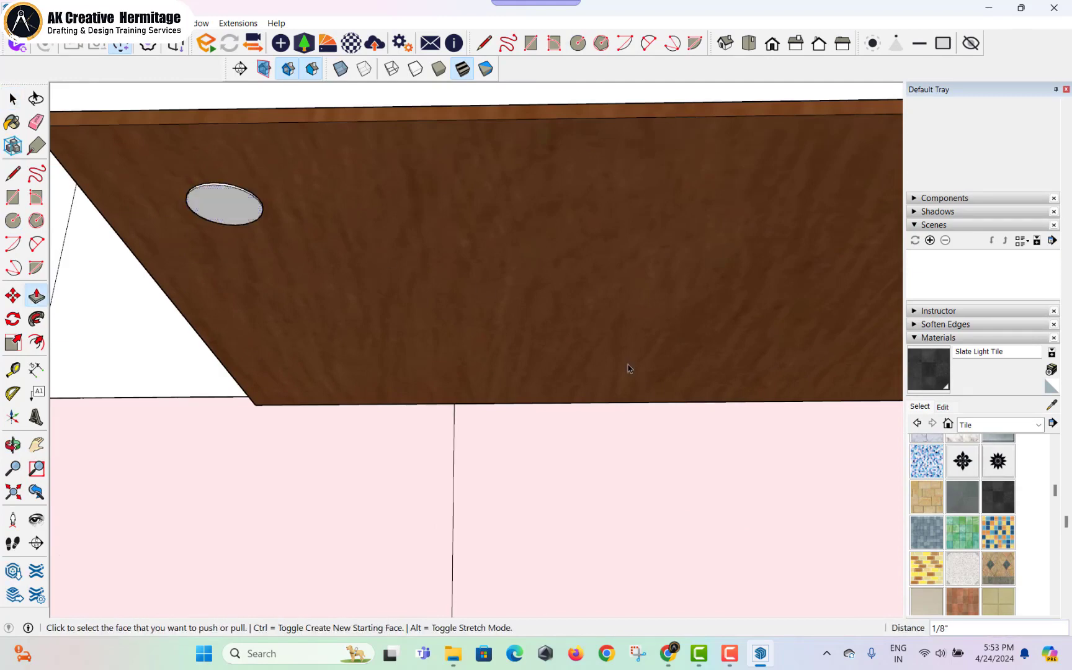
{"action": "key", "text": "space"}
- Paint the face of the disc under the balcony with Color A03 from the Colors materials
{"action": "left_click", "coordinate": [971, 425]}
{"action": "left_click", "coordinate": [991, 472]}
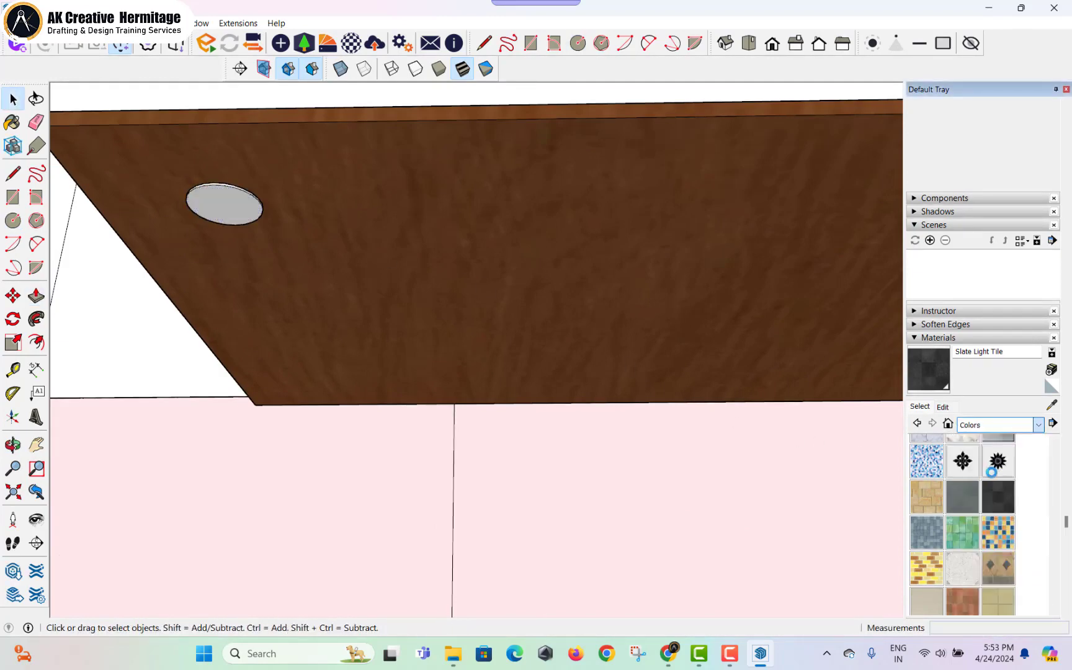
{"action": "left_click", "coordinate": [998, 453]}
{"action": "left_click", "coordinate": [218, 205]}
{"action": "key", "text": "space"}
{"action": "scroll", "coordinate": [178, 172], "scroll_direction": "down", "scroll_amount": 1}
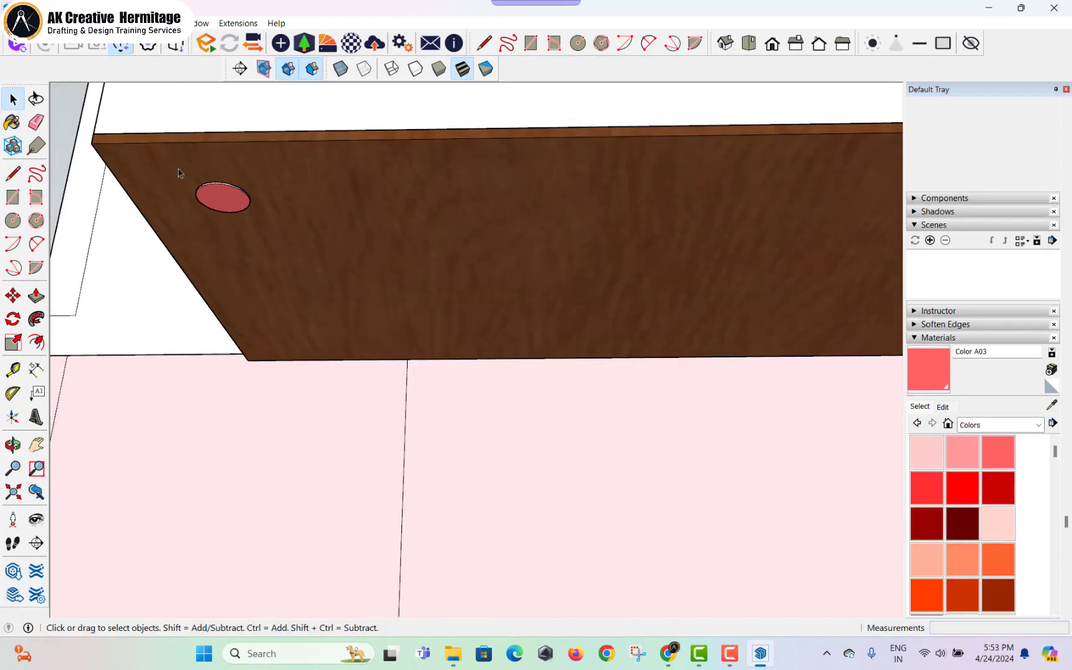
- Group the painted disc and turn it into a component with the default settings
{"action": "right_click", "coordinate": [221, 202]}
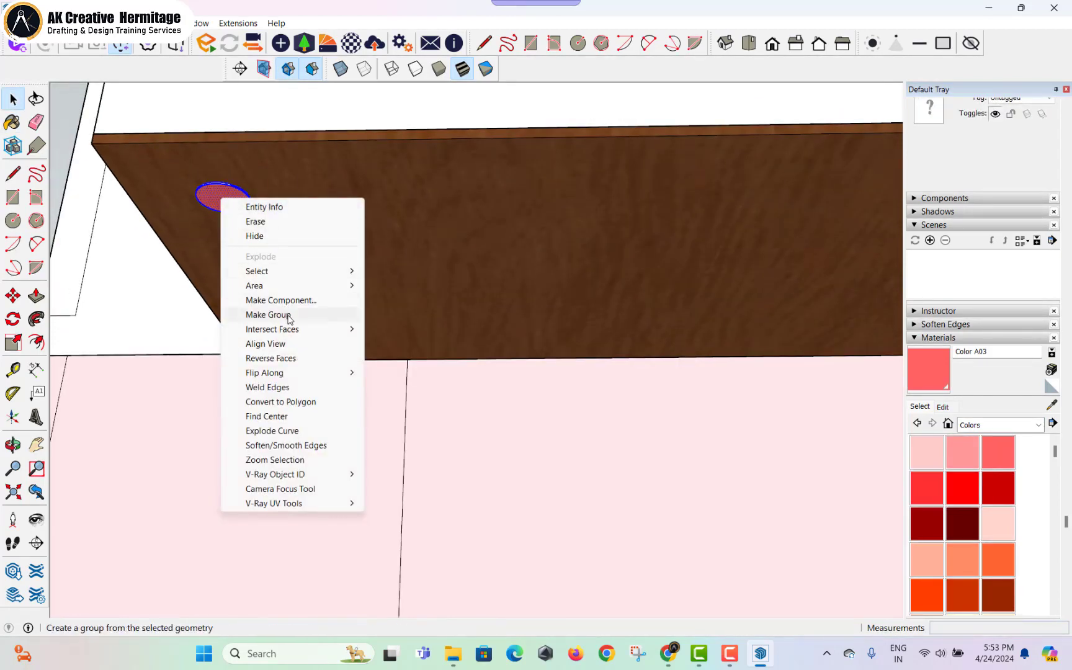
{"action": "left_click", "coordinate": [283, 312]}
{"action": "right_click", "coordinate": [222, 202]}
{"action": "left_click", "coordinate": [282, 304]}
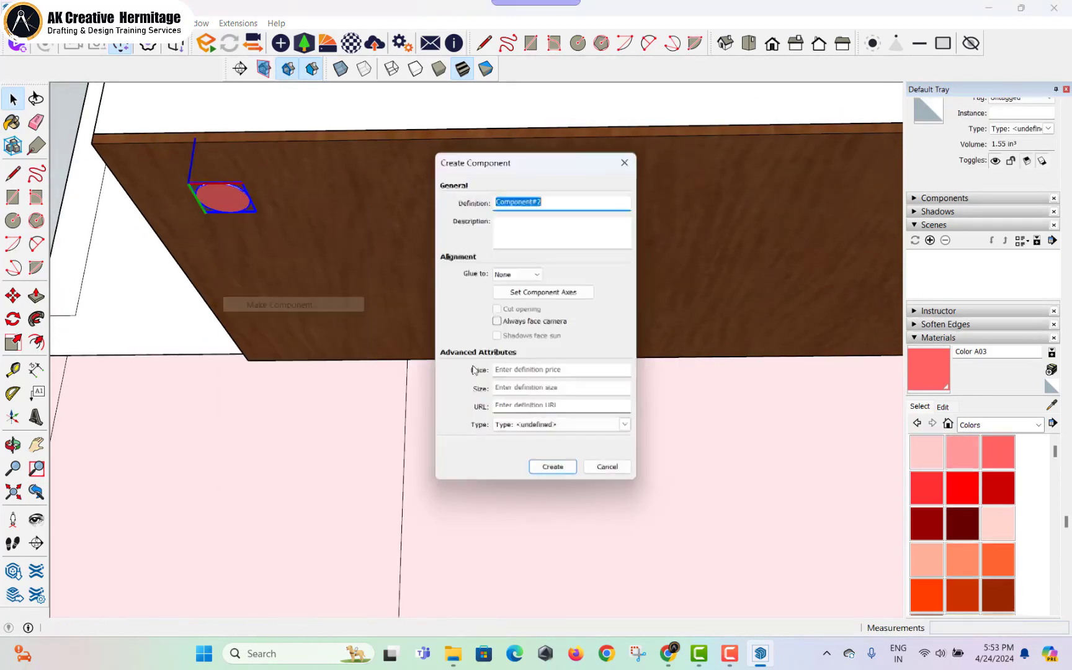
{"action": "left_click", "coordinate": [545, 468]}
- Copy the disc along the green axis to the wall side of the top projecting balcony's underside, about 2' 3" away
{"action": "scroll", "coordinate": [213, 231], "scroll_direction": "down", "scroll_amount": 4}
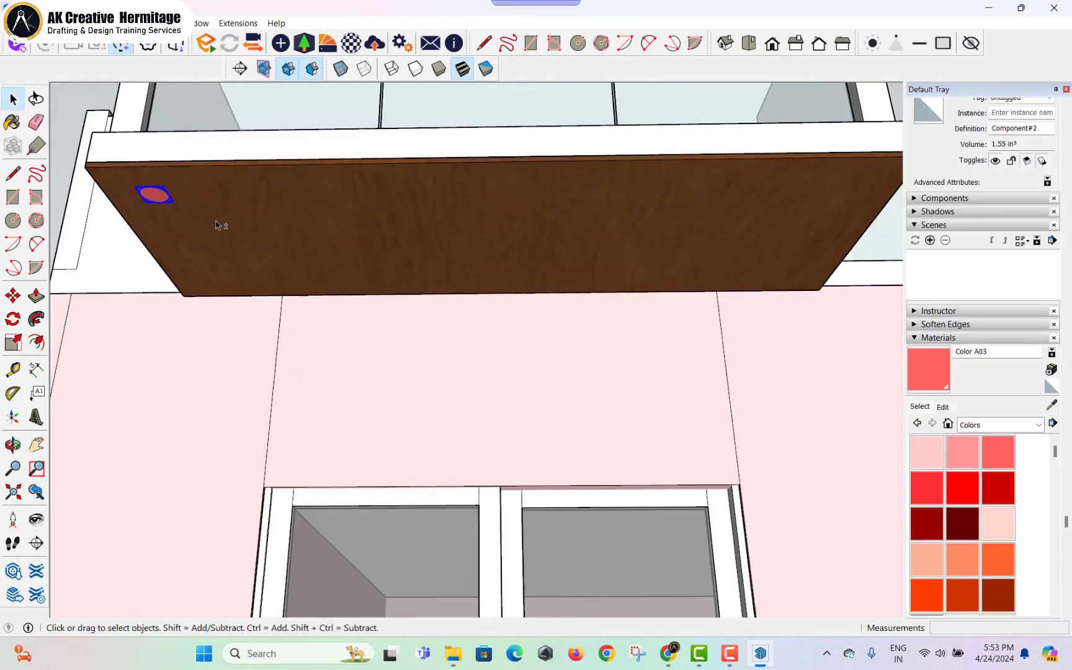
{"action": "key", "text": "m"}
{"action": "key", "text": "ctrl"}
{"action": "left_click", "coordinate": [184, 206]}
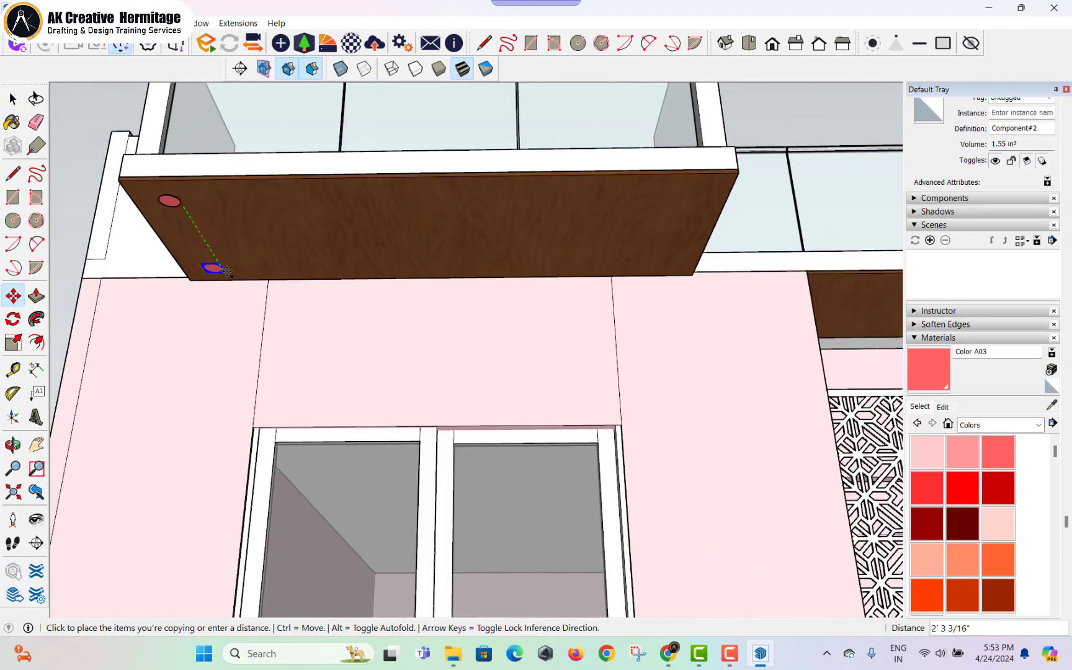
{"action": "left_click", "coordinate": [227, 271]}
{"action": "key", "text": "space"}
- Copy both discs about 8' 4" to the opposite end of the top balcony's underside, with a pair midway between
{"action": "key", "text": "m"}
{"action": "left_click", "coordinate": [223, 268]}
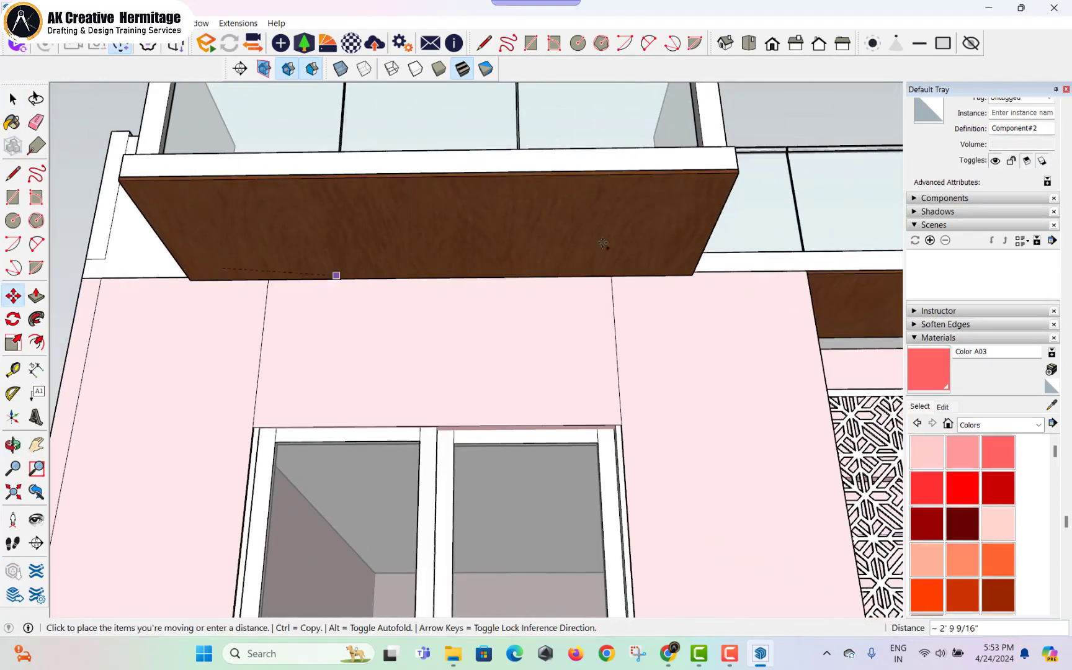
{"action": "key", "text": "ctrl"}
{"action": "left_click", "coordinate": [675, 262]}
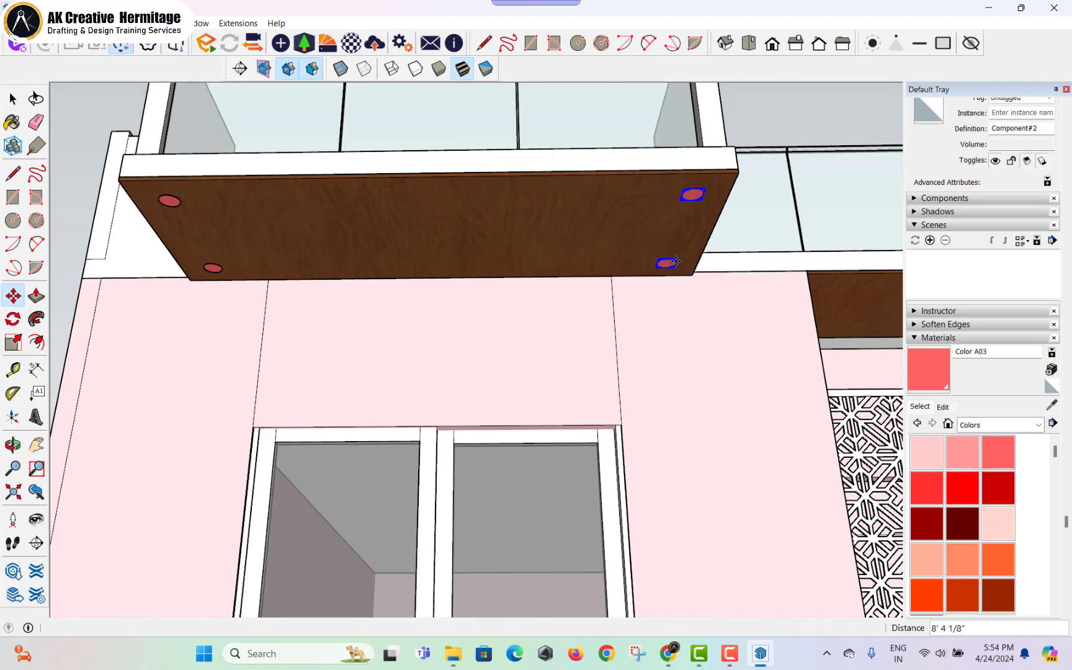
{"action": "key", "text": "Return"}
{"action": "key", "text": "space"}
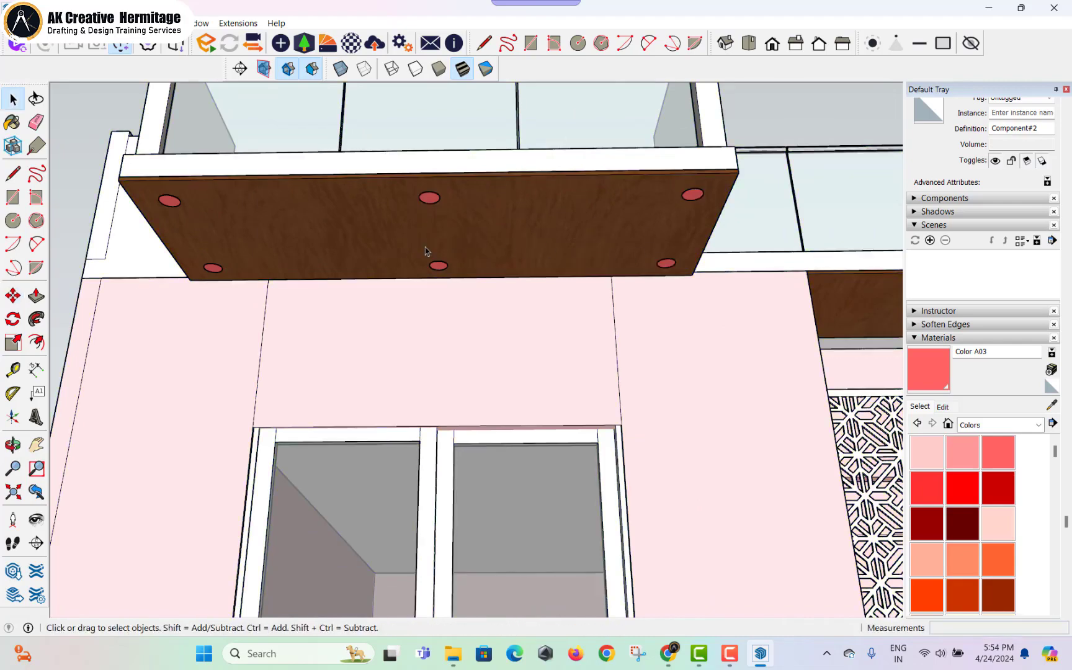
- Copy all six discs about 10' 5" straight down onto the wood underside of the lower projecting balcony
{"action": "scroll", "coordinate": [432, 251], "scroll_direction": "down", "scroll_amount": 2}
{"action": "middle_click_drag", "start_coordinate": [435, 250], "coordinate": [476, 240]}
{"action": "left_click_drag", "start_coordinate": [470, 198], "coordinate": [505, 237]}
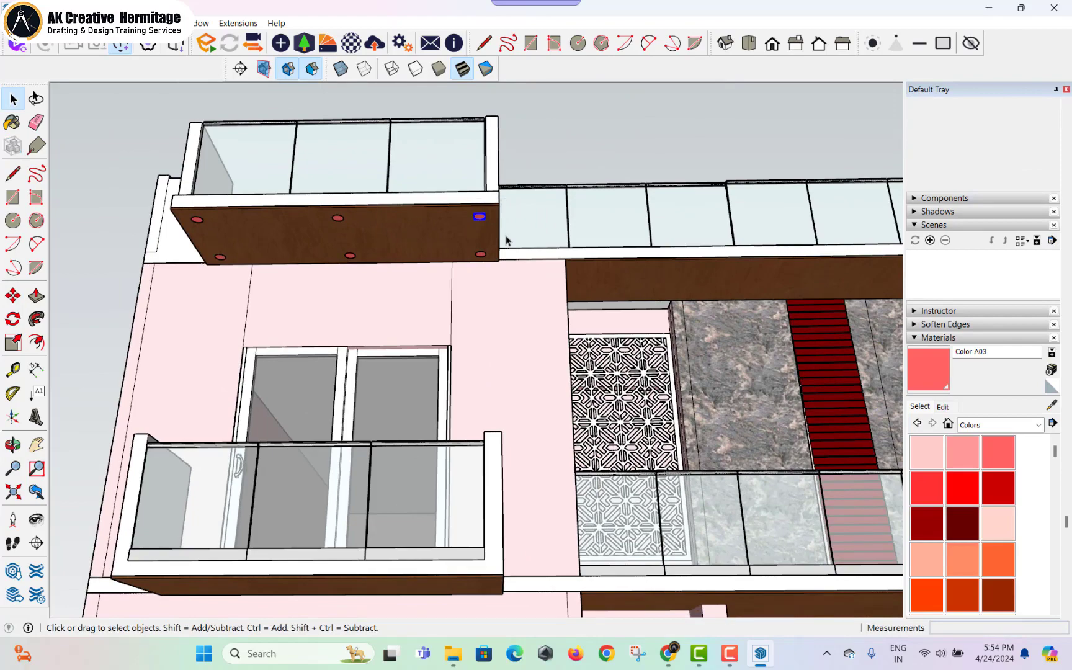
{"action": "left_click_drag", "start_coordinate": [564, 326], "coordinate": [564, 325]}
{"action": "key", "text": "m"}
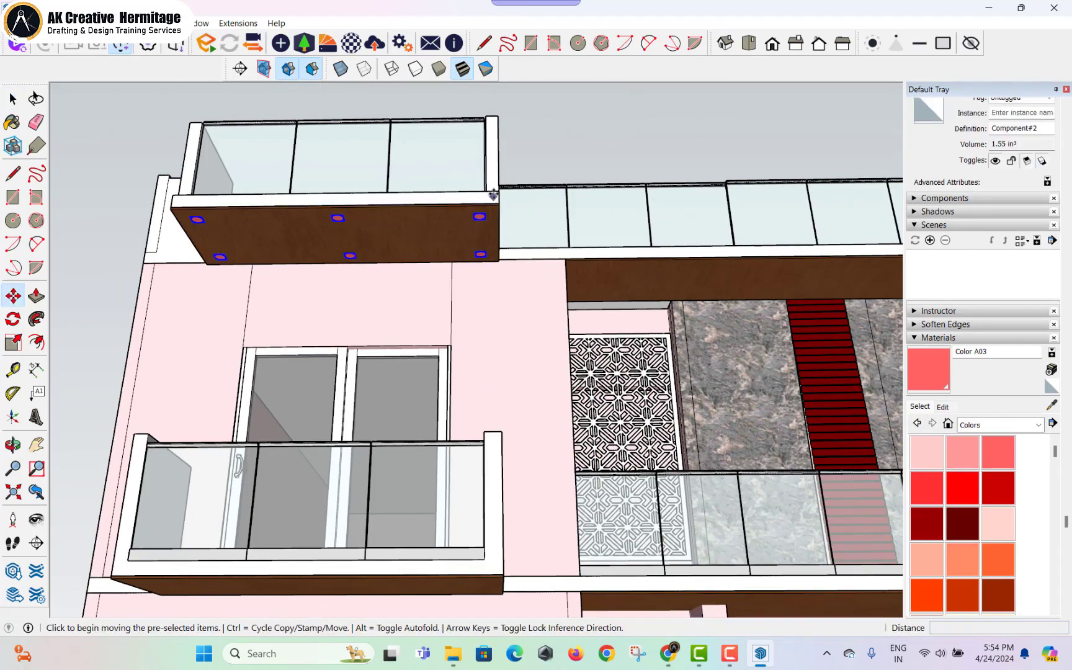
{"action": "scroll", "coordinate": [495, 188], "scroll_direction": "up", "scroll_amount": 2}
{"action": "left_click", "coordinate": [496, 186]}
{"action": "key", "text": "ctrl"}
{"action": "middle_click_drag", "start_coordinate": [508, 369], "coordinate": [537, 215], "text": "shift"}
{"action": "middle_click_drag", "start_coordinate": [551, 522], "coordinate": [543, 459], "text": "shift"}
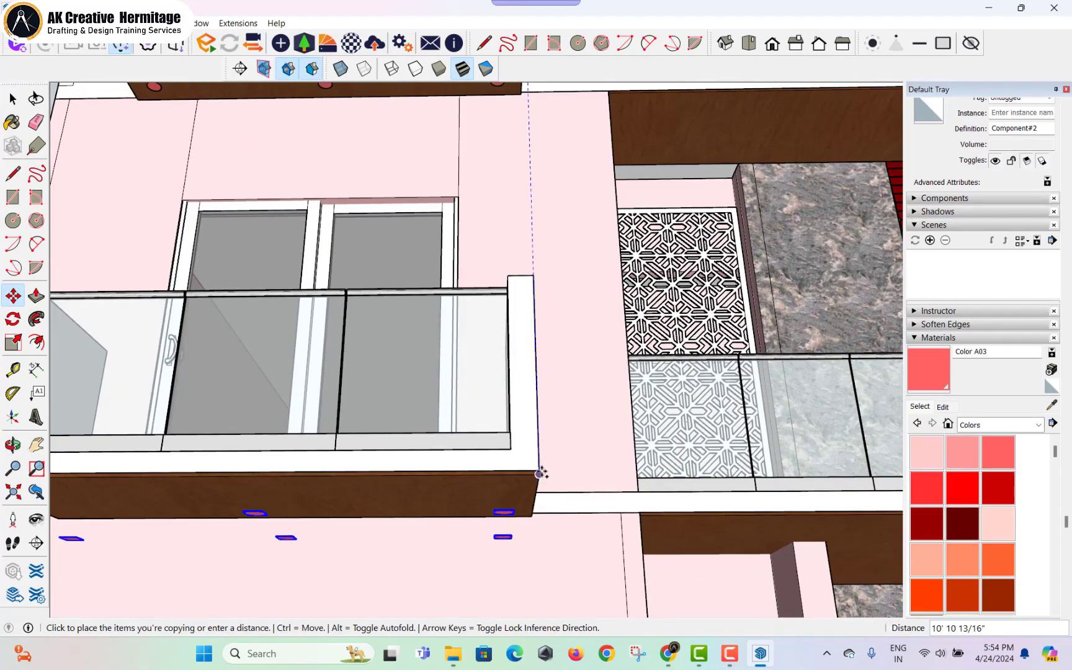
{"action": "left_click", "coordinate": [544, 447]}
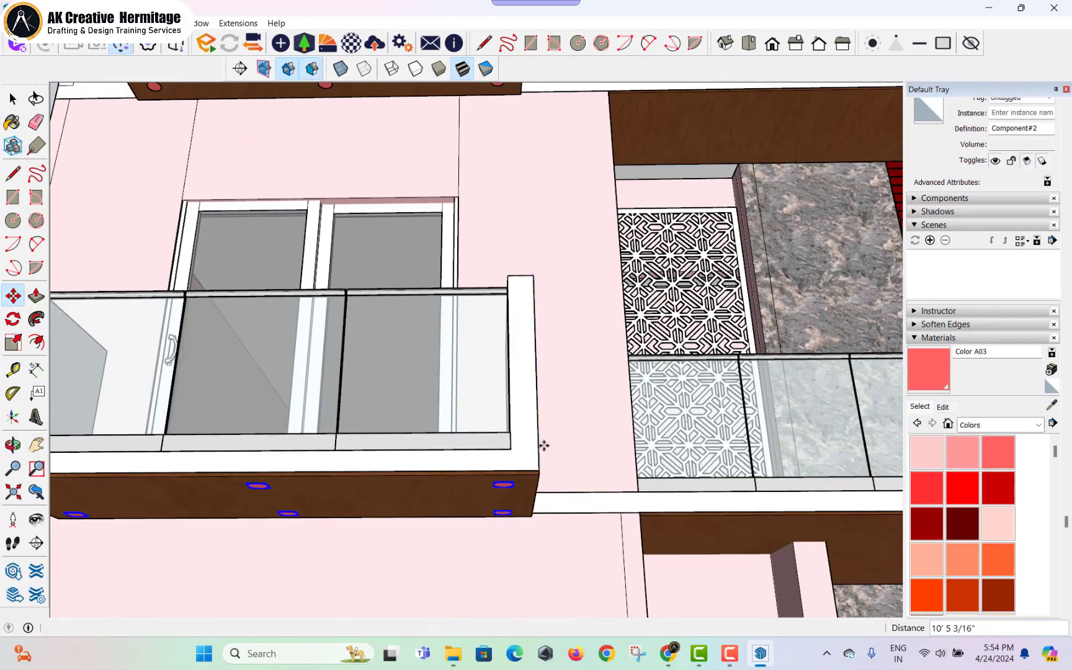
{"action": "scroll", "coordinate": [544, 446], "scroll_direction": "down", "scroll_amount": 2}
{"action": "key", "text": "space"}
{"action": "left_click", "coordinate": [566, 466]}
- Try to copy the lower projecting balcony's corner disc to the adjoining long balcony's underside, and undo it
{"action": "middle_click_drag", "start_coordinate": [536, 419], "coordinate": [478, 438]}
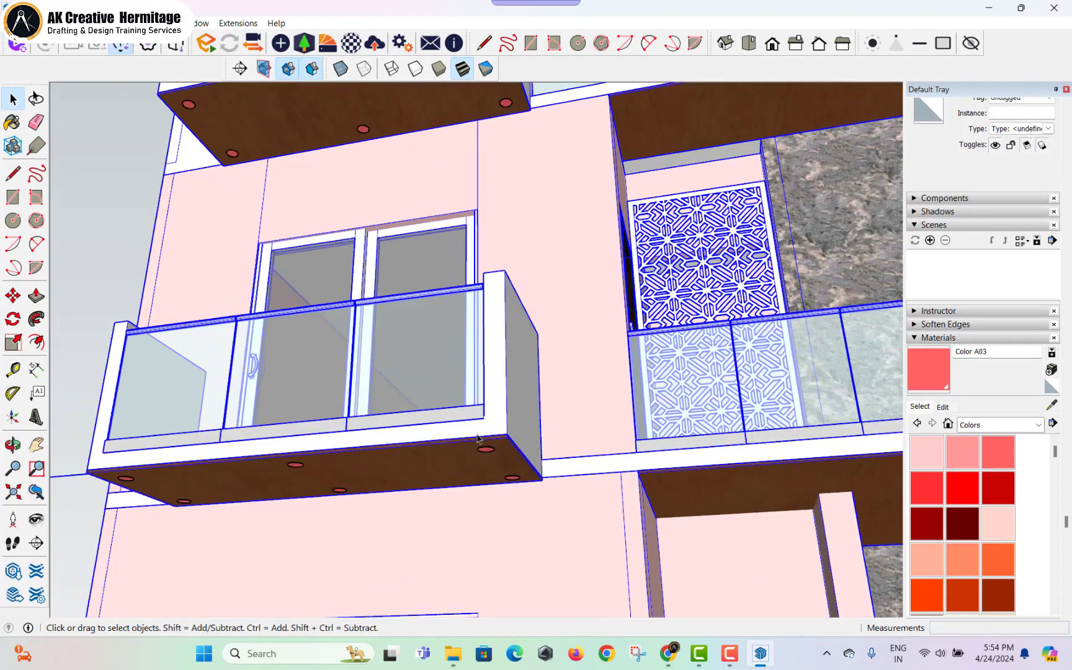
{"action": "left_click", "coordinate": [494, 449]}
{"action": "key", "text": "m"}
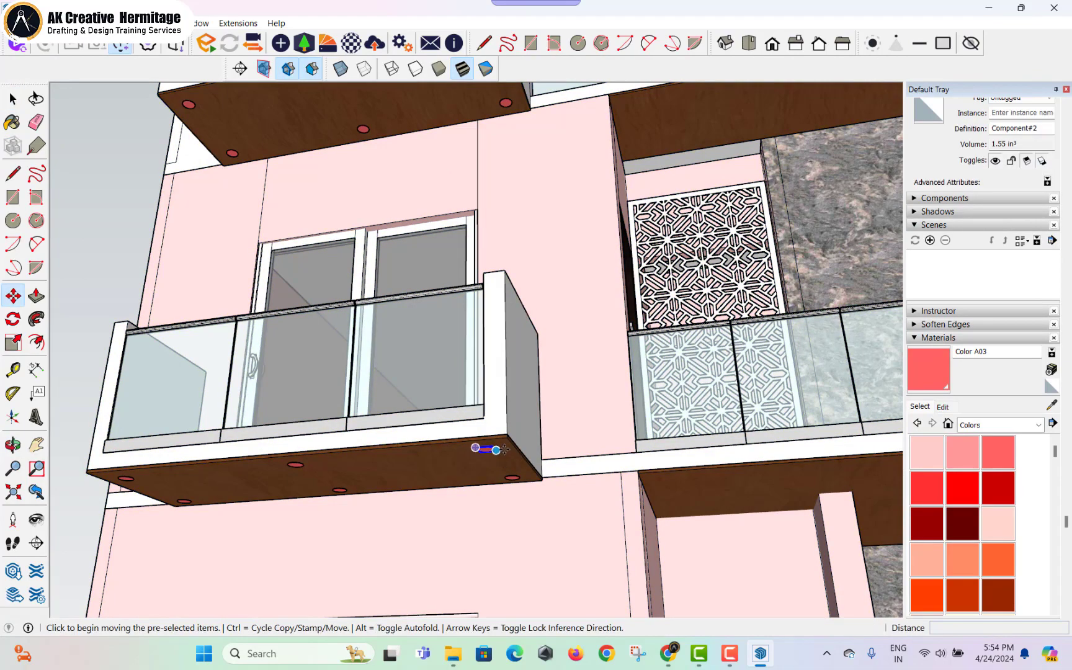
{"action": "key", "text": "ctrl"}
{"action": "left_click", "coordinate": [491, 446]}
{"action": "scroll", "coordinate": [564, 439], "scroll_direction": "up", "scroll_amount": 3}
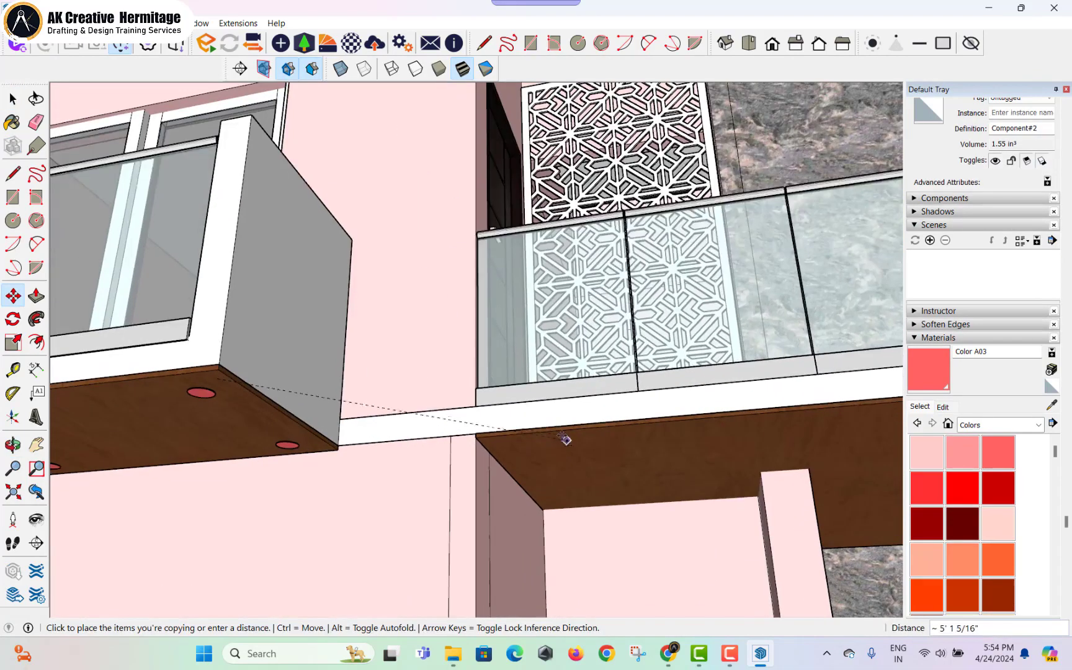
{"action": "left_click", "coordinate": [546, 437]}
{"action": "key", "text": "ctrl+z"}
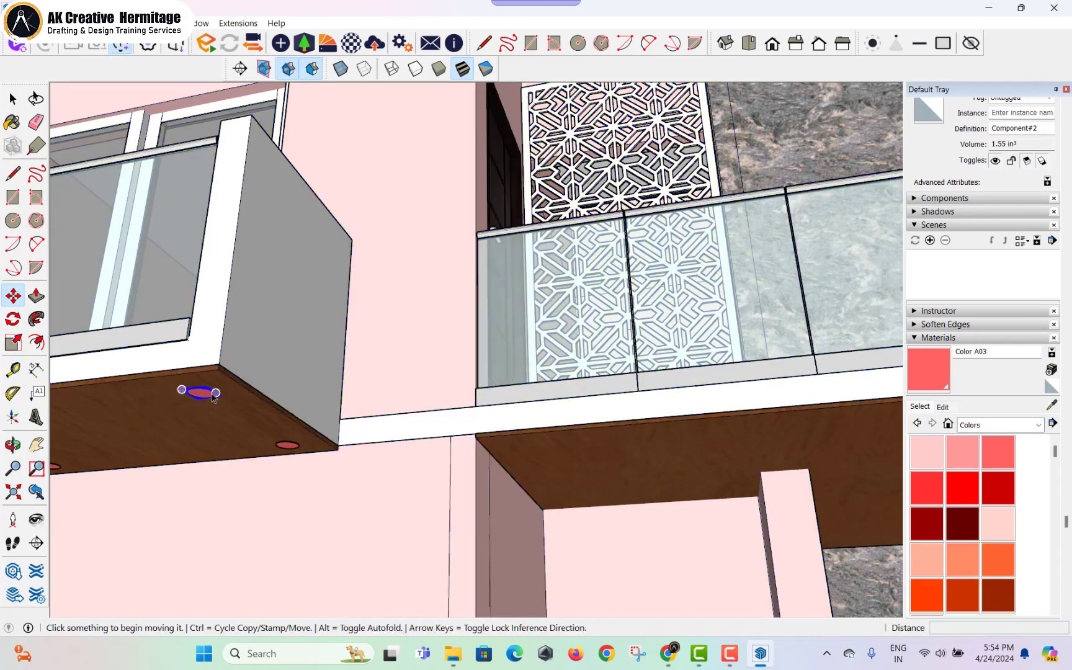
- Place the lower projecting balcony's corner disc at the near front corner of the adjoining long balcony's wood underside
{"action": "key", "text": "space"}
{"action": "left_click", "coordinate": [212, 395]}
{"action": "key", "text": "m"}
{"action": "left_click", "coordinate": [211, 391]}
{"action": "key", "text": "ctrl"}
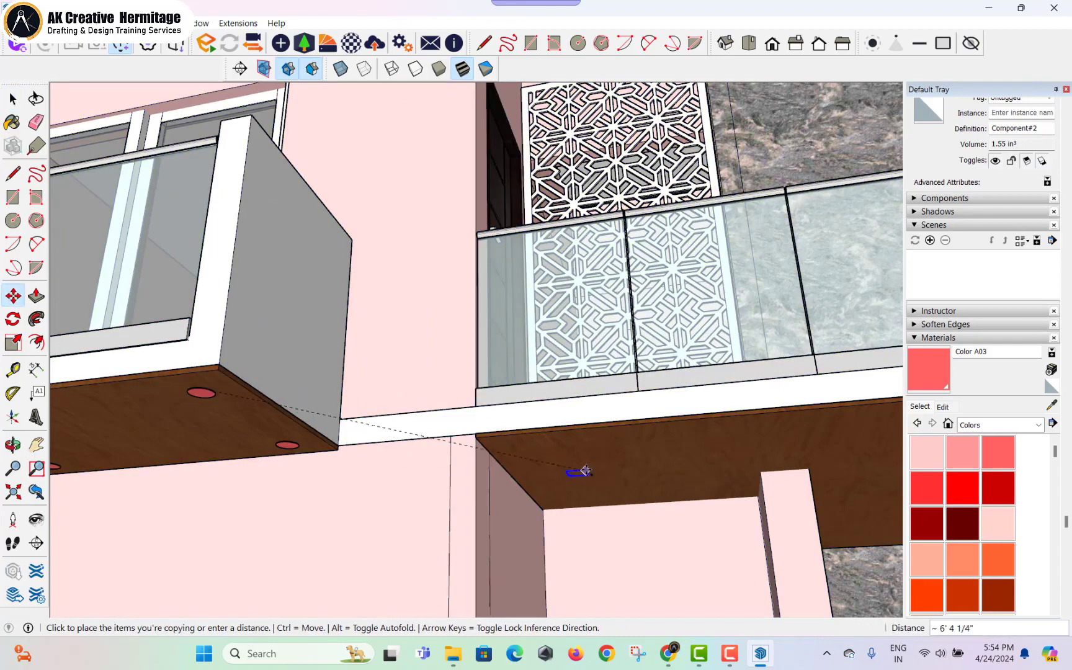
{"action": "key", "text": "ctrl"}
{"action": "scroll", "coordinate": [551, 451], "scroll_direction": "up", "scroll_amount": 3}
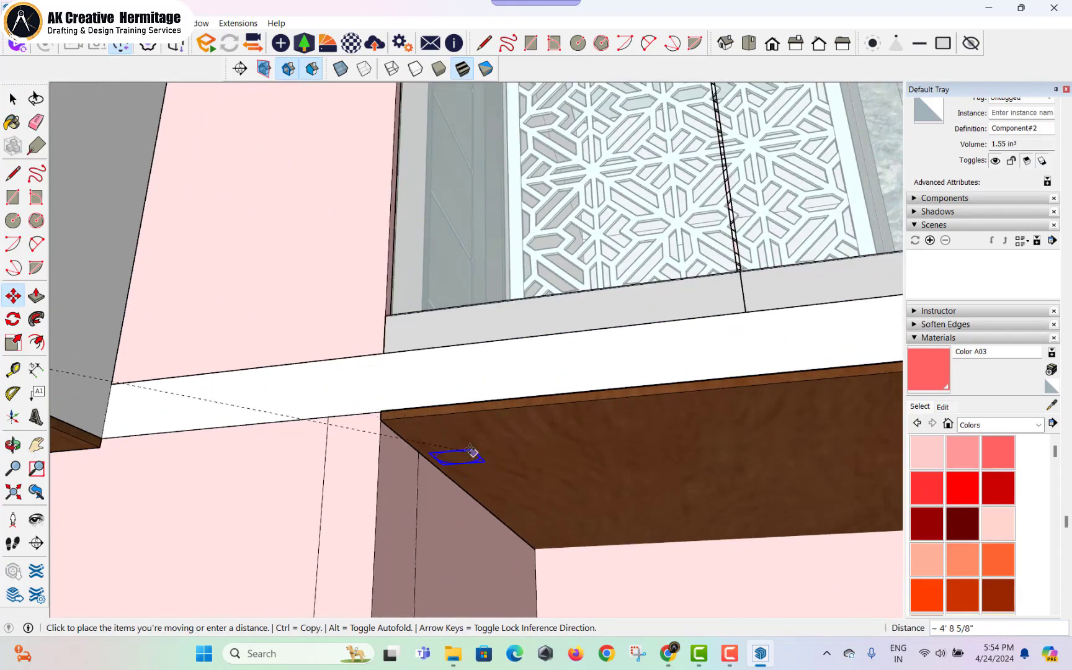
{"action": "left_click", "coordinate": [489, 409]}
- Reposition the disc flush with the long balcony's wood underside and shift it inward, clear of the front edge
{"action": "scroll", "coordinate": [489, 409], "scroll_direction": "up", "scroll_amount": 3}
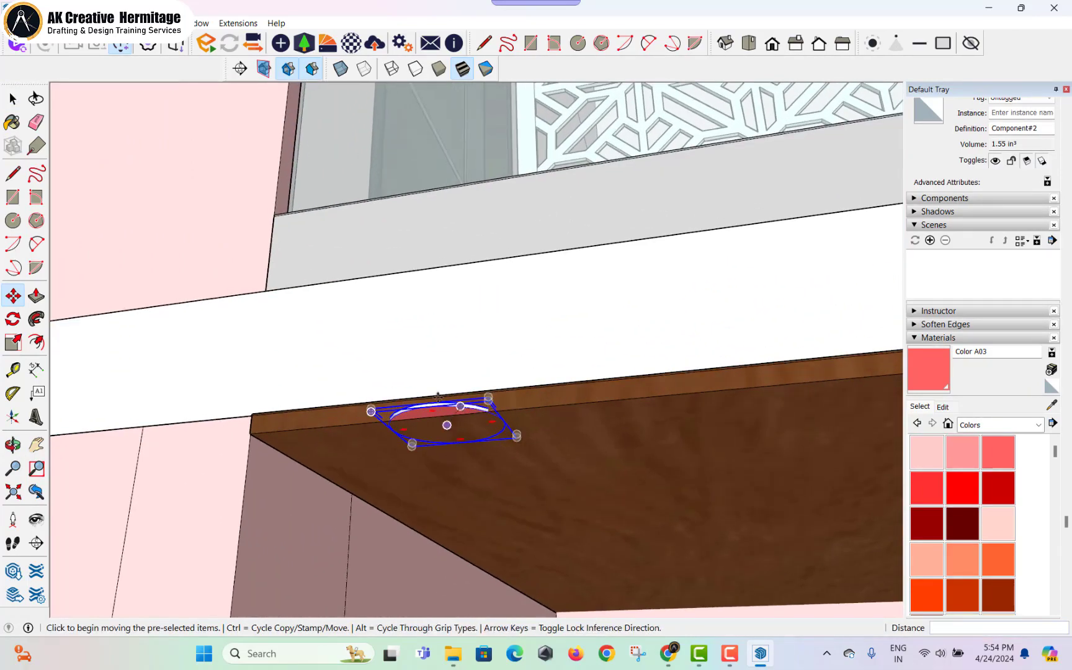
{"action": "left_click", "coordinate": [424, 416]}
{"action": "left_click", "coordinate": [424, 417]}
{"action": "middle_click_drag", "start_coordinate": [512, 367], "coordinate": [447, 261]}
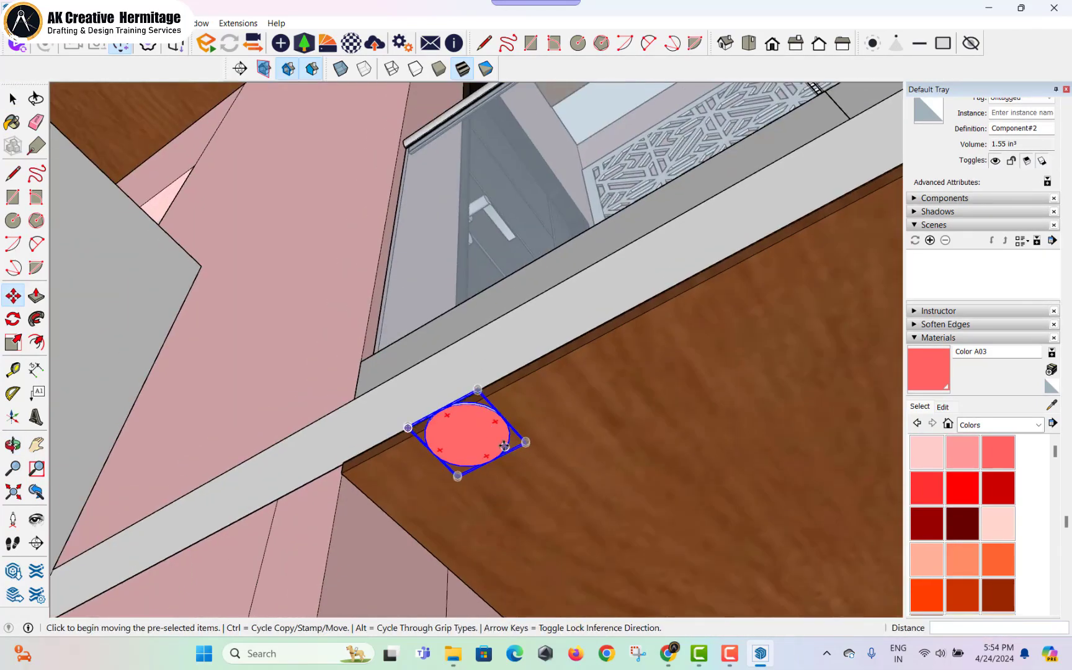
{"action": "left_click", "coordinate": [526, 443]}
{"action": "left_click", "coordinate": [563, 485]}
- Copy the disc along the green axis to a second position deeper under the long balcony
{"action": "middle_click_drag", "start_coordinate": [563, 485], "coordinate": [456, 212]}
{"action": "scroll", "coordinate": [516, 397], "scroll_direction": "down", "scroll_amount": 3}
{"action": "scroll", "coordinate": [383, 302], "scroll_direction": "down", "scroll_amount": 4}
{"action": "middle_click_drag", "start_coordinate": [456, 152], "coordinate": [422, 293]}
{"action": "left_click", "coordinate": [338, 318]}
{"action": "key", "text": "ctrl"}
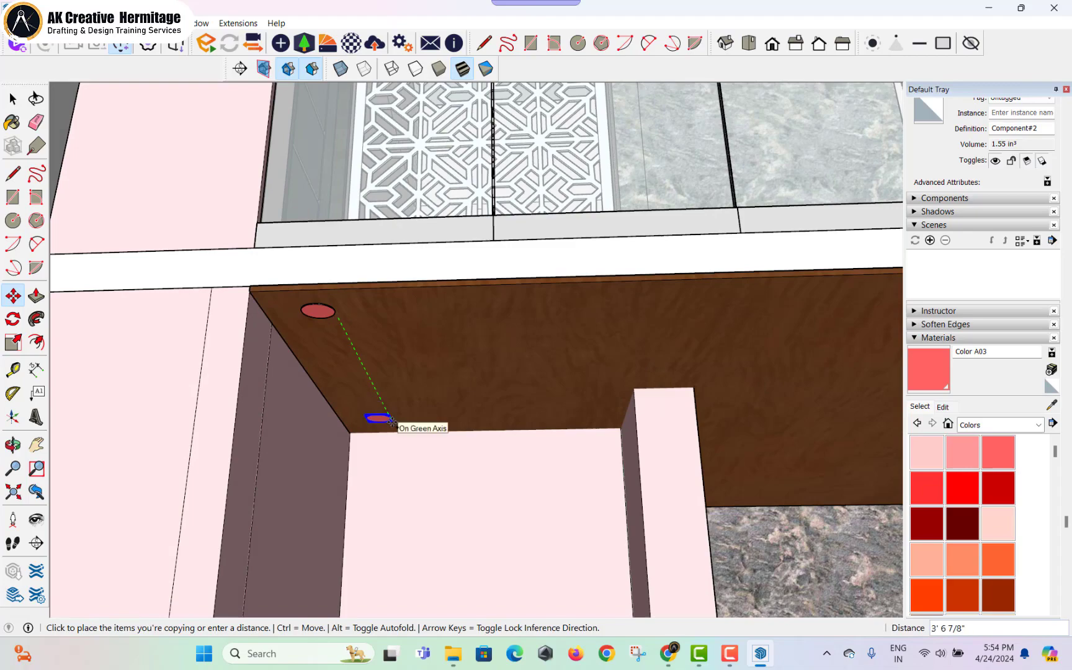
{"action": "left_click", "coordinate": [369, 379]}
{"action": "key", "text": "space"}
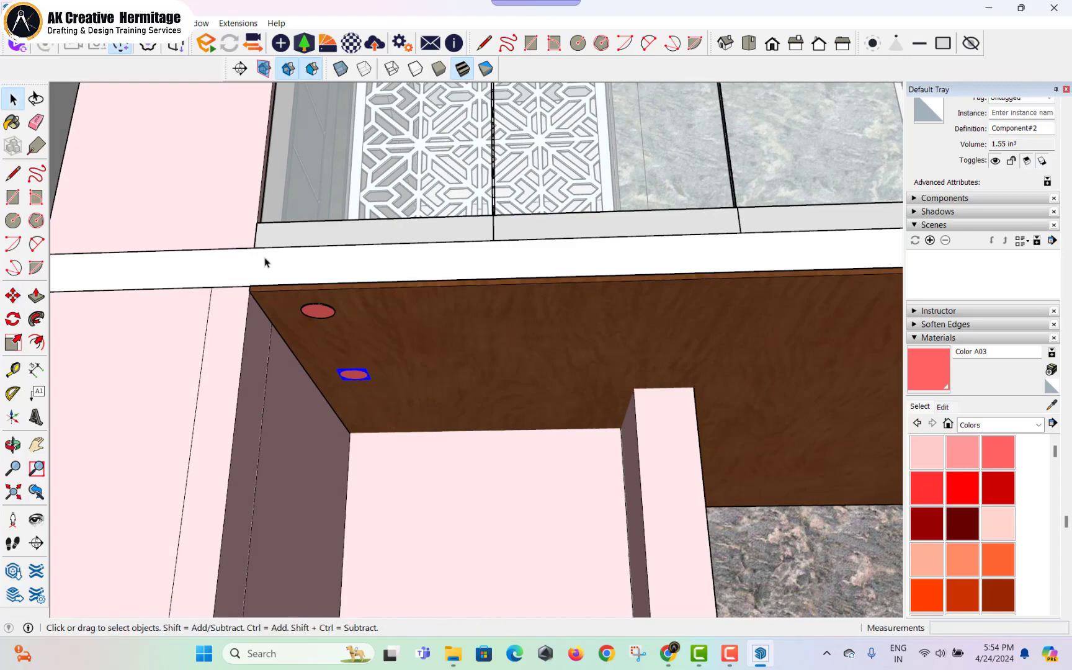
- Copy the two discs along the red axis about 12' 4" to the far end of the long balcony's underside
{"action": "left_click_drag", "start_coordinate": [450, 431], "coordinate": [450, 433]}
{"action": "scroll", "coordinate": [373, 365], "scroll_direction": "down", "scroll_amount": 2}
{"action": "key", "text": "m"}
{"action": "left_click", "coordinate": [371, 372]}
{"action": "key", "text": "ctrl"}
{"action": "middle_click_drag", "start_coordinate": [759, 368], "coordinate": [606, 378], "text": "shift"}
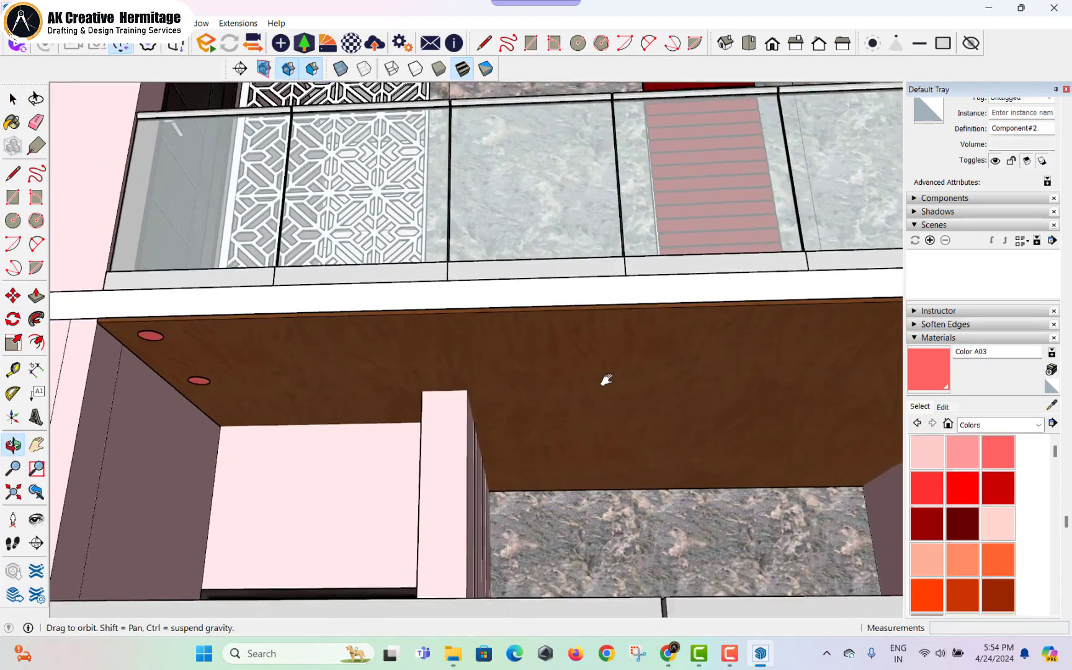
{"action": "scroll", "coordinate": [798, 363], "scroll_direction": "down", "scroll_amount": 1}
{"action": "middle_click_drag", "start_coordinate": [801, 363], "coordinate": [682, 373], "text": "shift"}
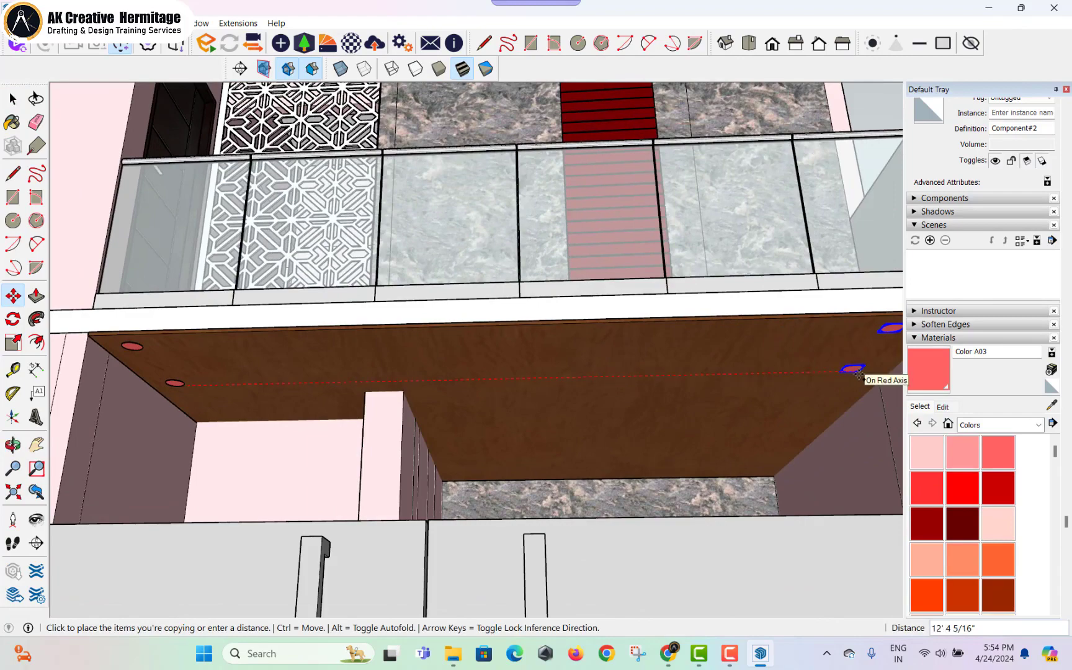
{"action": "left_click", "coordinate": [859, 372]}
{"action": "middle_click_drag", "start_coordinate": [859, 373], "coordinate": [788, 329], "text": "shift"}
{"action": "key", "text": "space"}
- Move the inner disc at the far end about 5' 11" along the green axis toward the stone-clad back wall
{"action": "left_click_drag", "start_coordinate": [713, 321], "coordinate": [799, 372]}
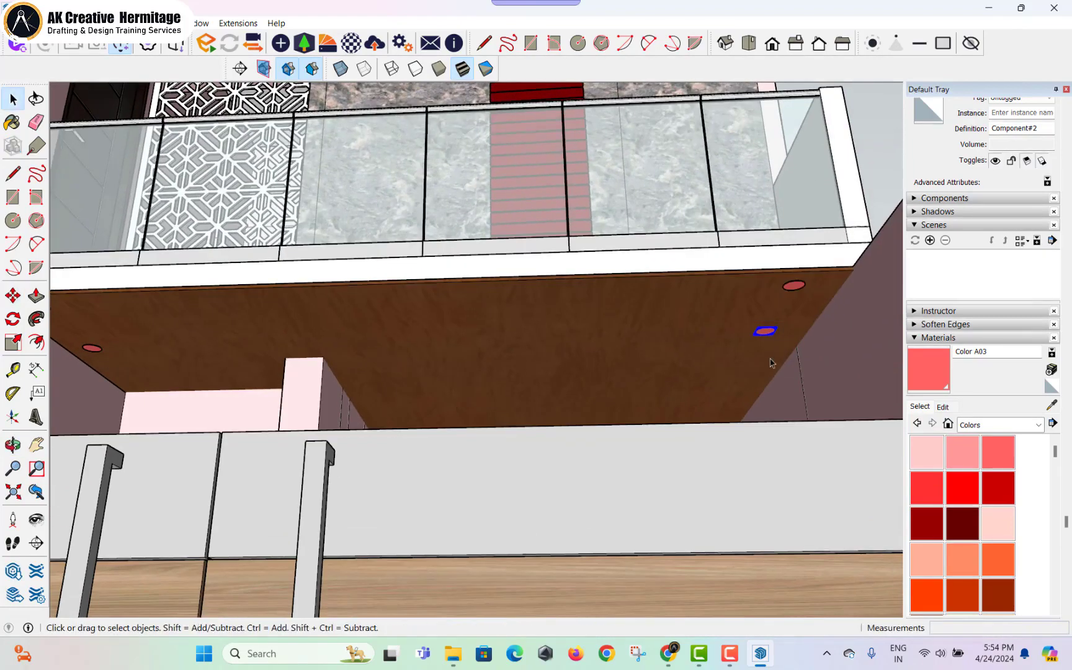
{"action": "middle_click_drag", "start_coordinate": [771, 363], "coordinate": [775, 376]}
{"action": "key", "text": "m"}
{"action": "left_click", "coordinate": [772, 332]}
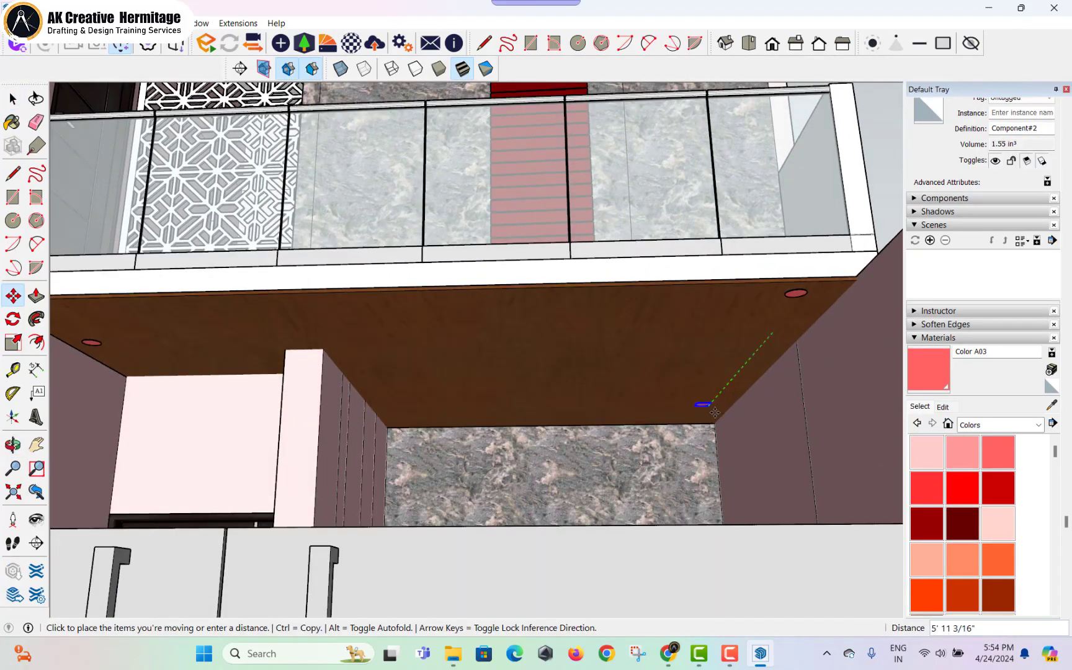
{"action": "left_click", "coordinate": [715, 411]}
{"action": "key", "text": "space"}
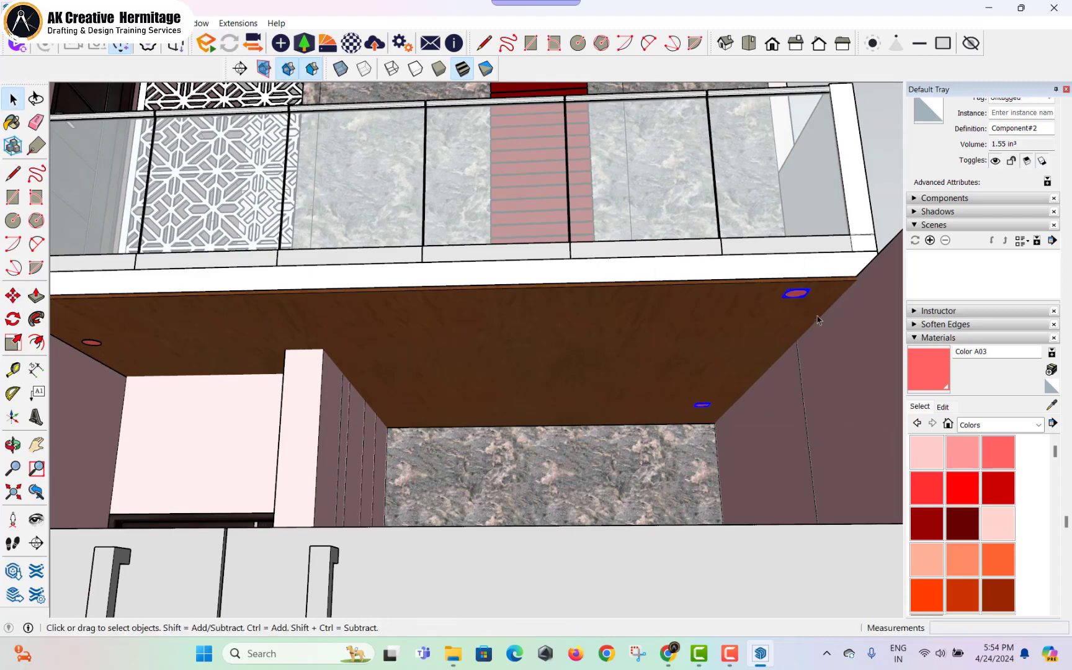
- Copy the far-end pair along the red axis toward the column and divide the spacing by 2 for a middle pair
{"action": "key", "text": "m"}
{"action": "left_click", "coordinate": [796, 293]}
{"action": "key", "text": "ctrl"}
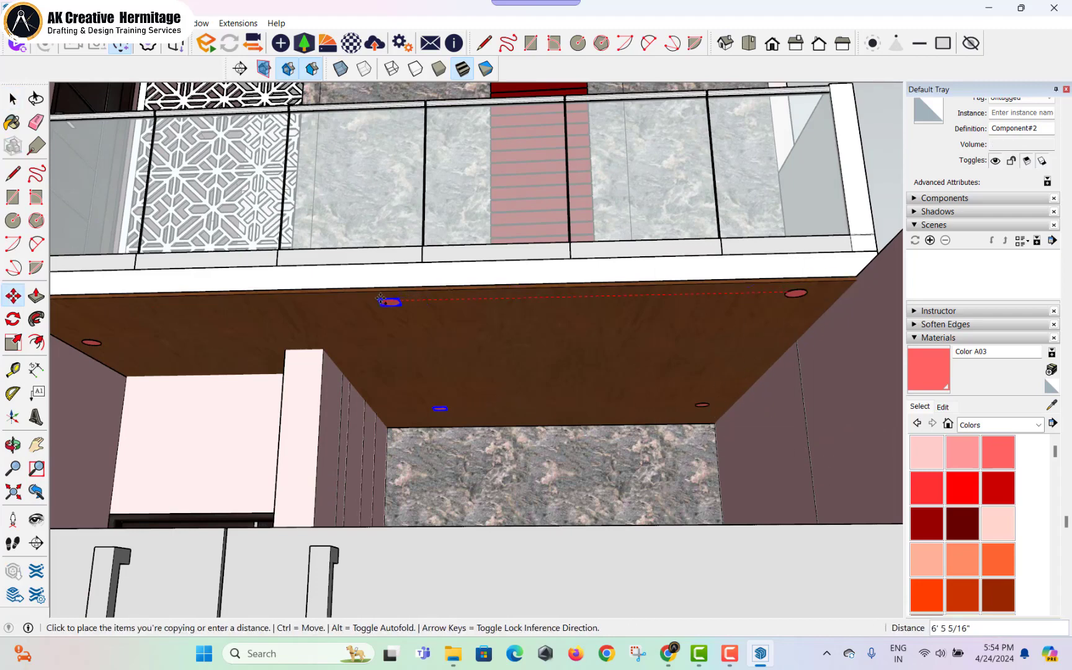
{"action": "left_click", "coordinate": [376, 301]}
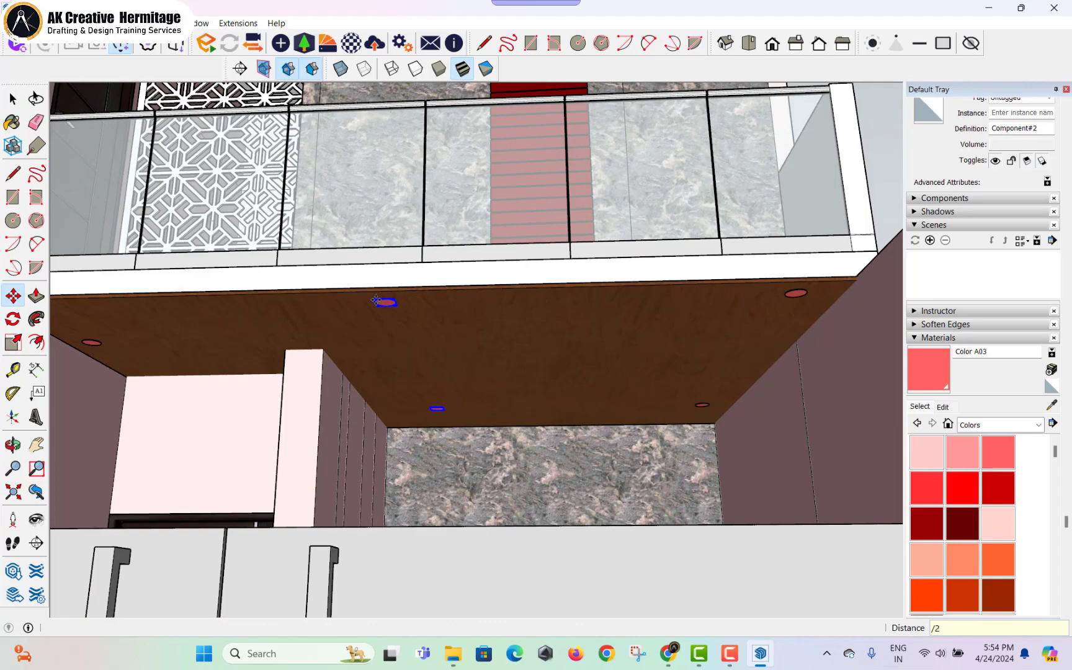
{"action": "type", "text": "/2"}
{"action": "key", "text": "Return"}
{"action": "key", "text": "space"}
{"action": "key", "text": "m"}
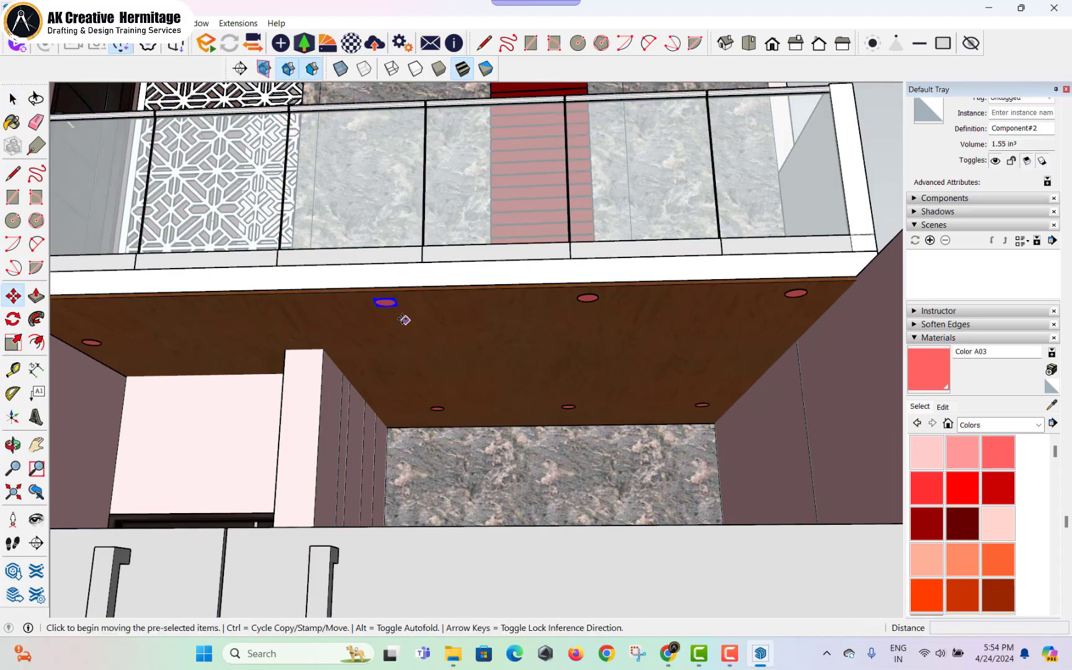
{"action": "left_click", "coordinate": [380, 303]}
{"action": "key", "text": "ctrl"}
{"action": "key", "text": "space"}
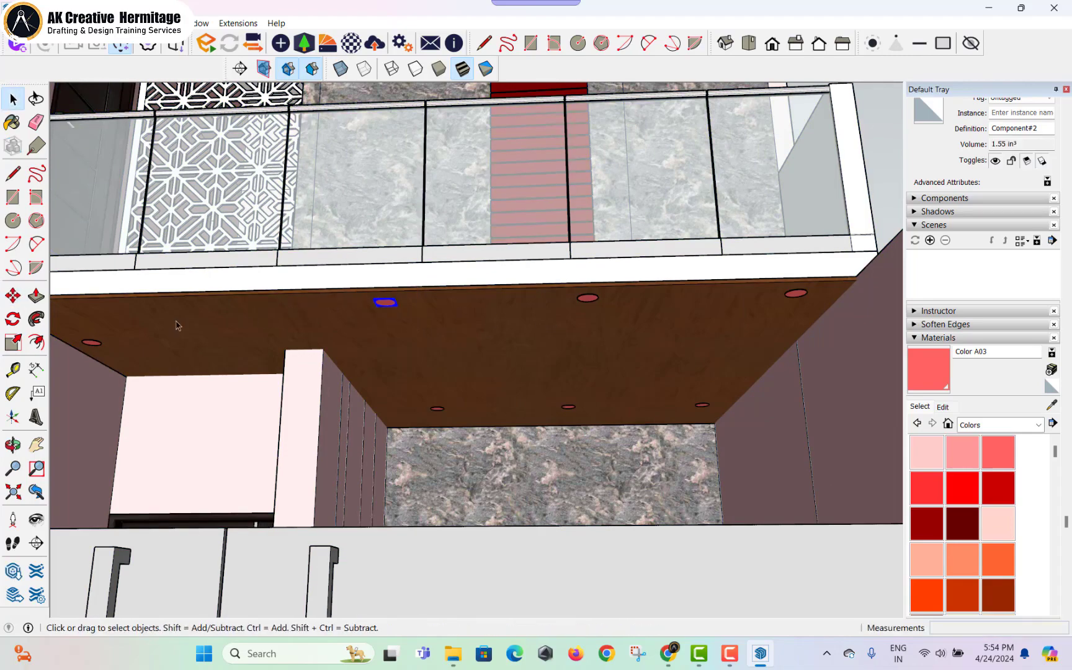
- Copy the inner disc at the near end along the red axis to beside the column
{"action": "key", "text": "m"}
{"action": "left_click", "coordinate": [93, 343]}
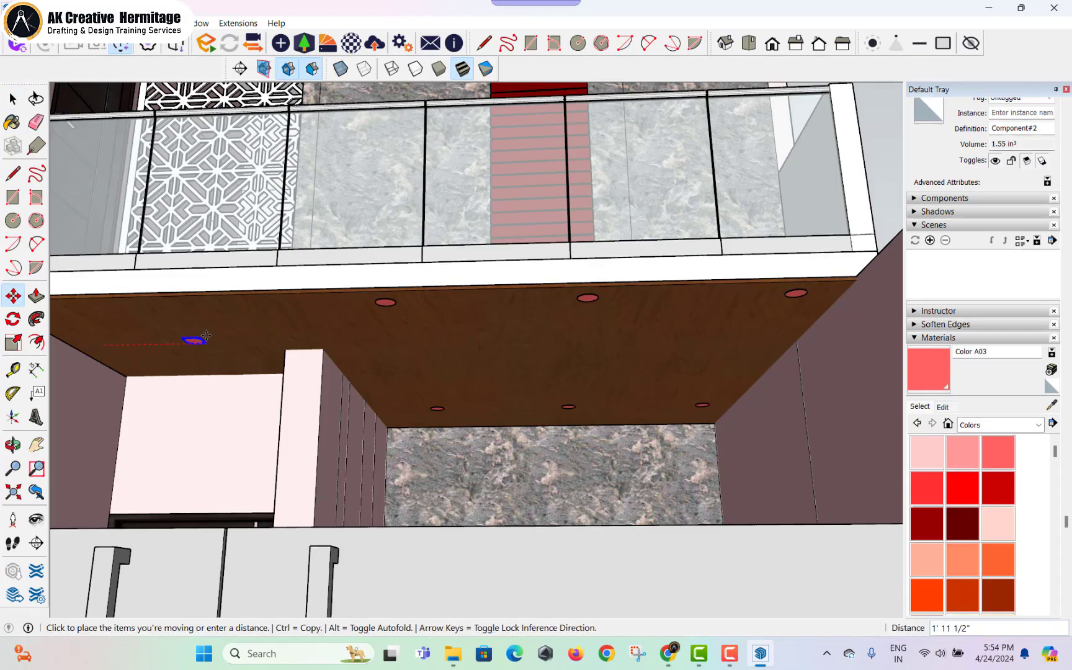
{"action": "key", "text": "ctrl"}
{"action": "left_click", "coordinate": [252, 340]}
- Copy the disc beside the column up to the top long balcony's underside corner, and add another behind it
{"action": "middle_click_drag", "start_coordinate": [549, 330], "coordinate": [479, 366]}
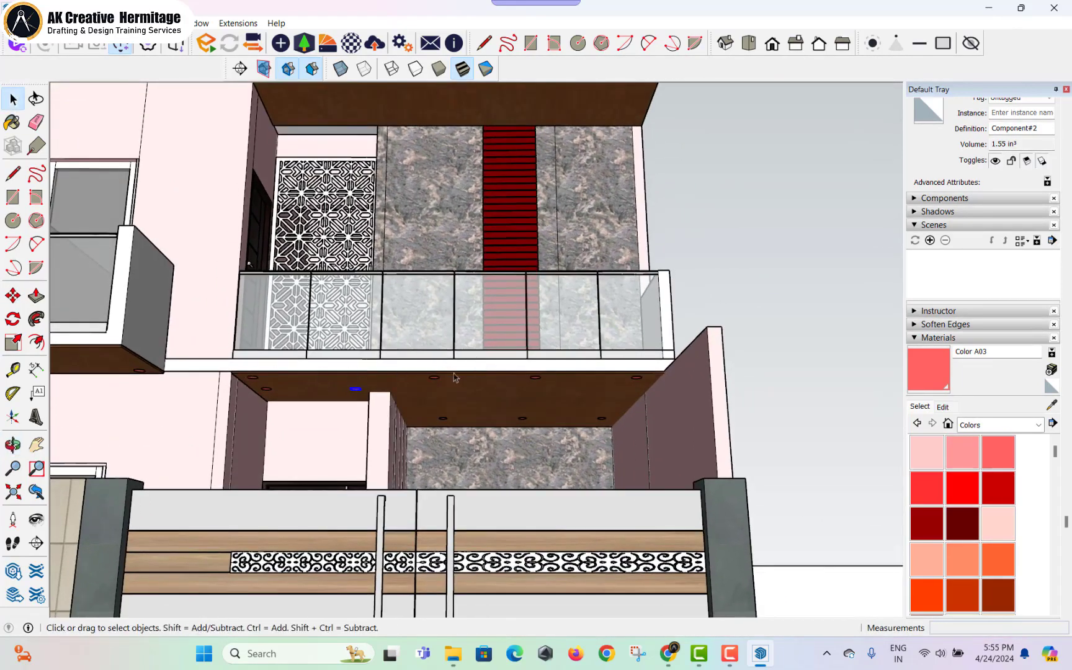
{"action": "key", "text": "ctrl"}
{"action": "left_click", "coordinate": [356, 389]}
{"action": "middle_click_drag", "start_coordinate": [357, 168], "coordinate": [425, 353], "text": "shift"}
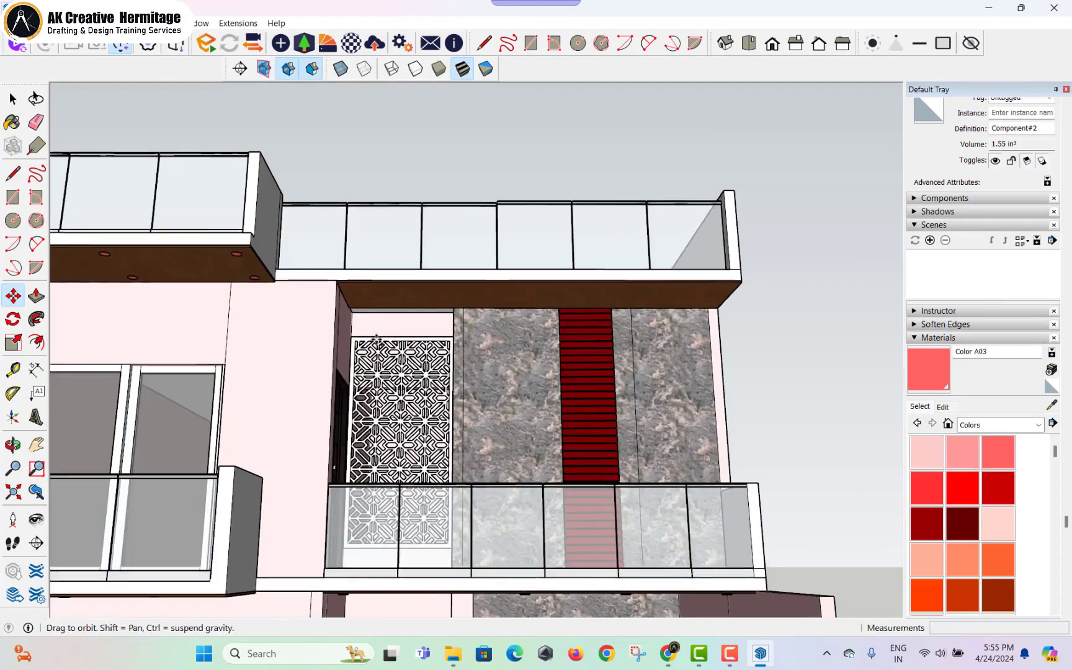
{"action": "scroll", "coordinate": [364, 291], "scroll_direction": "up", "scroll_amount": 5}
{"action": "middle_click_drag", "start_coordinate": [351, 277], "coordinate": [375, 311]}
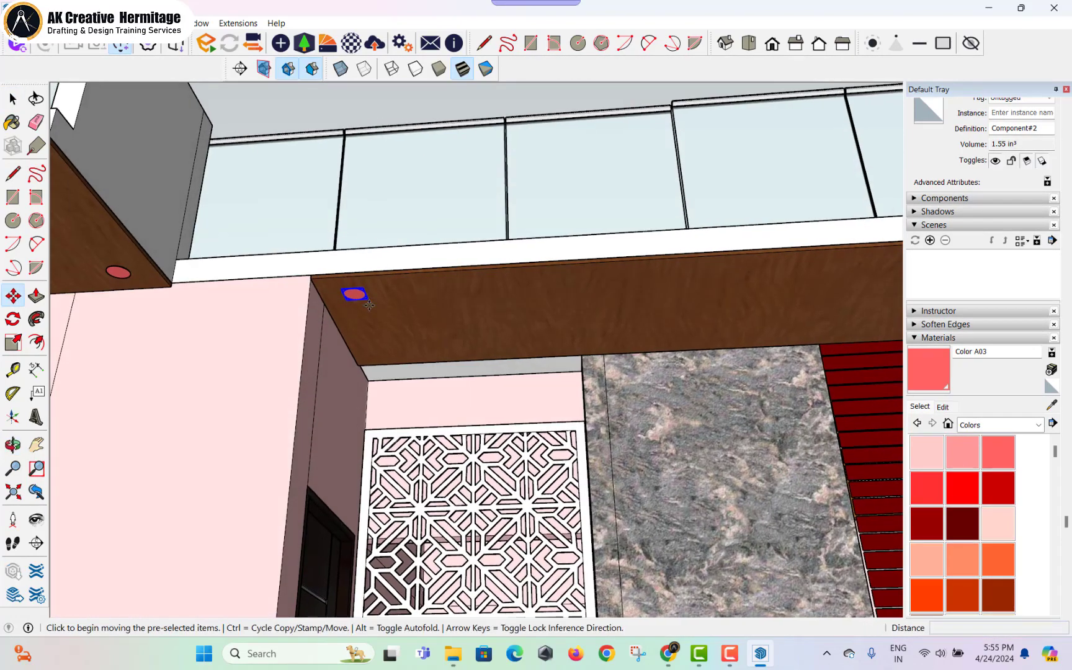
{"action": "left_click", "coordinate": [381, 351]}
{"action": "key", "text": "space"}
- Copy the two discs about 12' 8" along the red axis to the top long balcony's far end, with a pair midway
{"action": "key", "text": "m"}
{"action": "scroll", "coordinate": [403, 342], "scroll_direction": "down", "scroll_amount": 3}
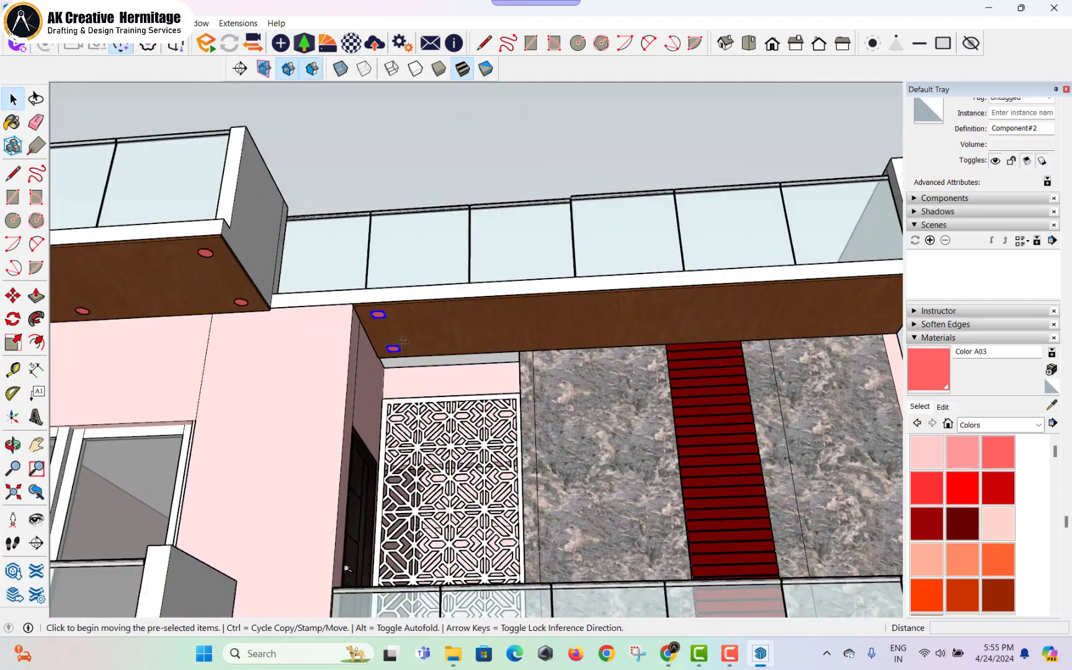
{"action": "key", "text": "ctrl"}
{"action": "left_click", "coordinate": [392, 318]}
{"action": "middle_click_drag", "start_coordinate": [601, 324], "coordinate": [463, 333], "text": "shift"}
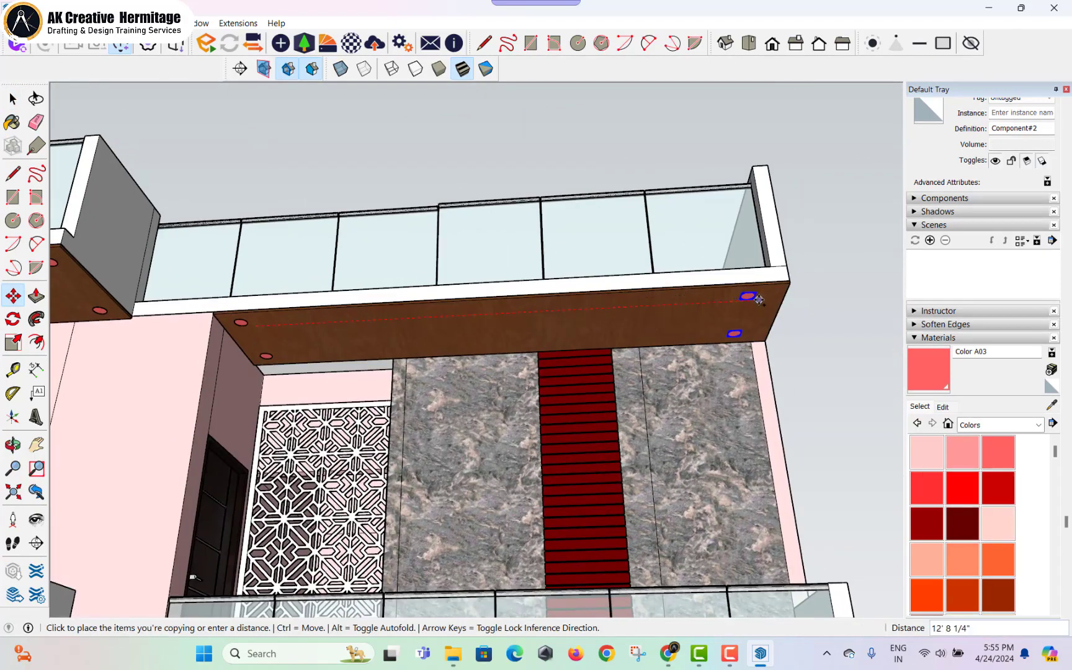
{"action": "left_click", "coordinate": [758, 300]}
{"action": "key", "text": "Return"}
{"action": "scroll", "coordinate": [478, 307], "scroll_direction": "down", "scroll_amount": 4}
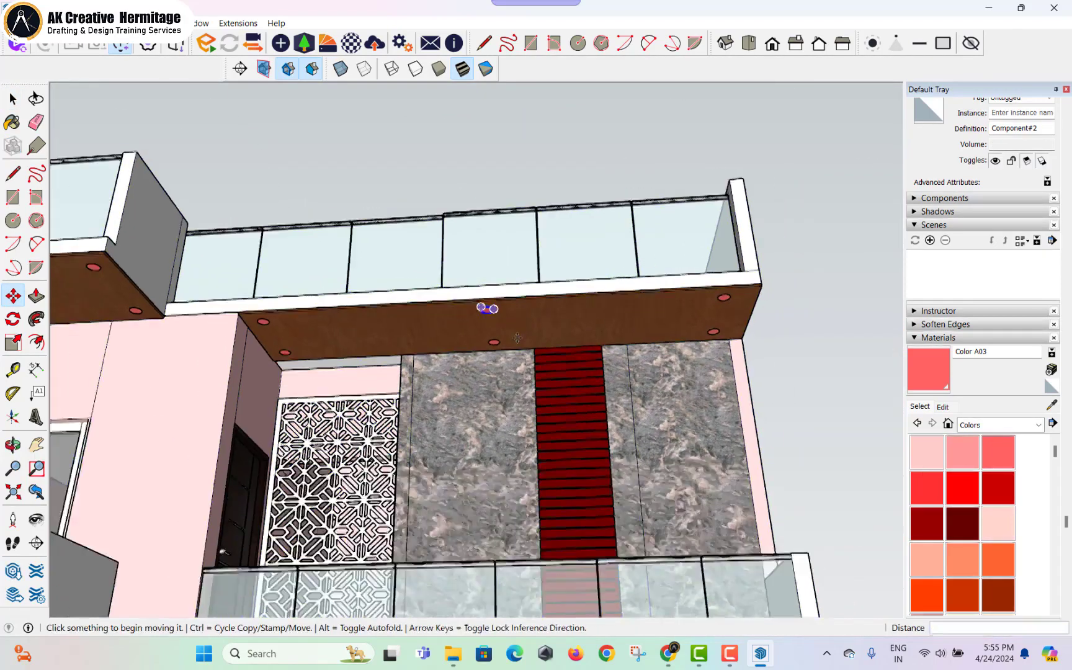
- Examine the whole front of the house with the ceiling lights in place under the balconies
{"action": "key", "text": "space"}
{"action": "left_click", "coordinate": [785, 330]}
{"action": "scroll", "coordinate": [639, 248], "scroll_direction": "down", "scroll_amount": 4}
{"action": "middle_click_drag", "start_coordinate": [385, 242], "coordinate": [435, 270]}
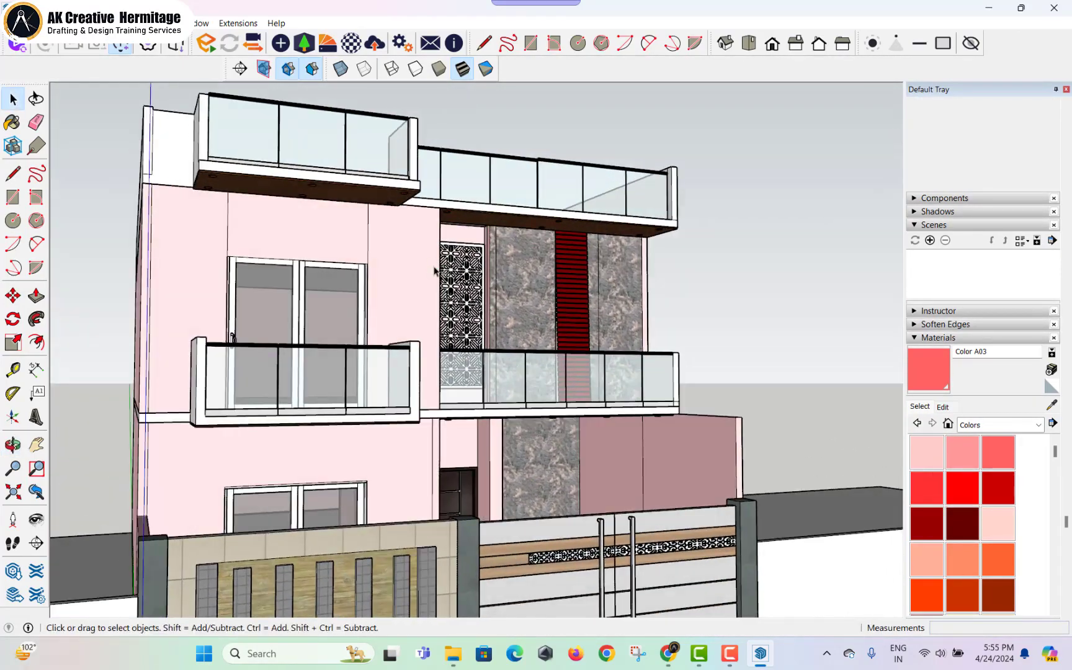
{"action": "middle_click_drag", "start_coordinate": [248, 243], "coordinate": [134, 225]}
{"action": "scroll", "coordinate": [307, 270], "scroll_direction": "down", "scroll_amount": 2}
{"action": "middle_click_drag", "start_coordinate": [348, 310], "coordinate": [414, 305]}
{"action": "scroll", "coordinate": [414, 305], "scroll_direction": "down", "scroll_amount": 2}
- Open the site group and paint the boundary wall faces on both sides of the house with Steel Brushed Stainless
{"action": "double_click", "coordinate": [676, 430]}
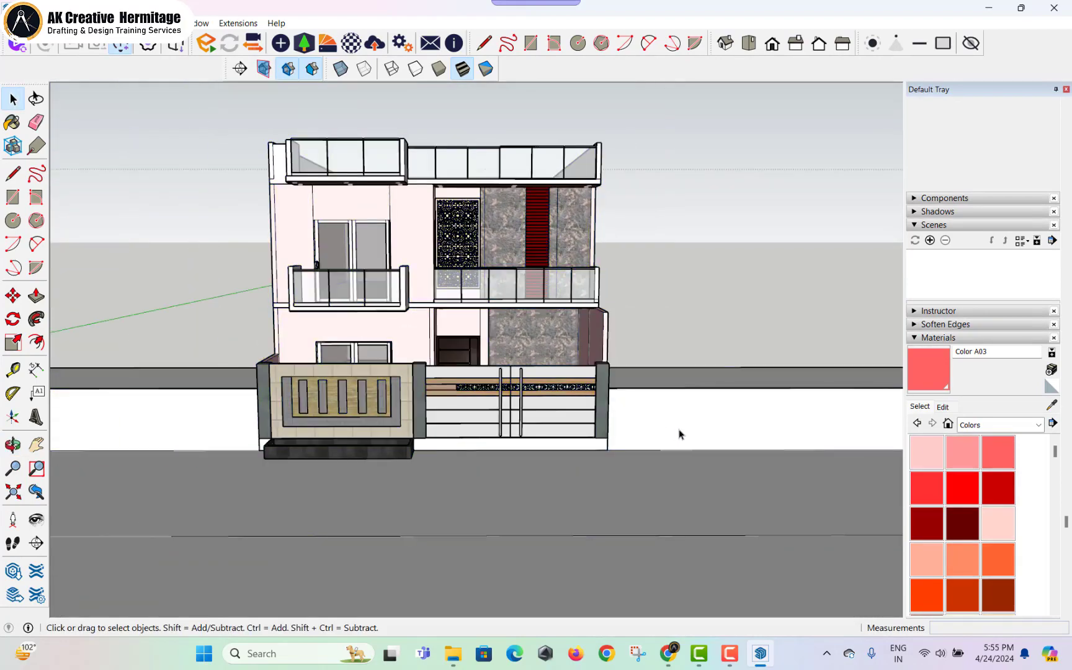
{"action": "left_click", "coordinate": [688, 423]}
{"action": "left_click", "coordinate": [1005, 425]}
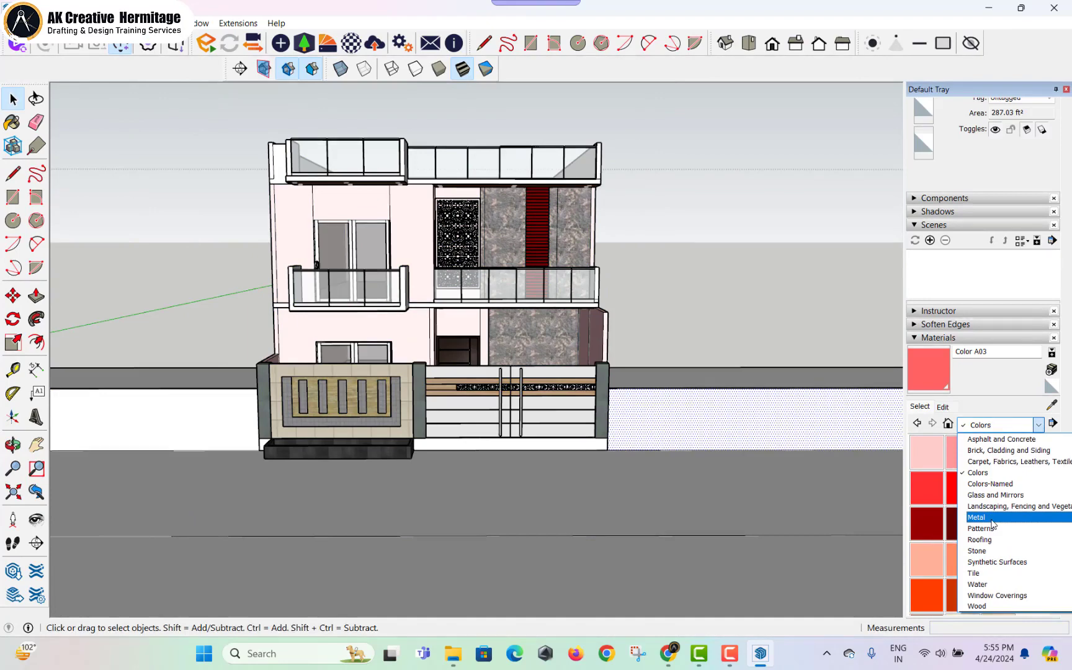
{"action": "left_click", "coordinate": [1001, 484]}
{"action": "left_click", "coordinate": [1001, 488]}
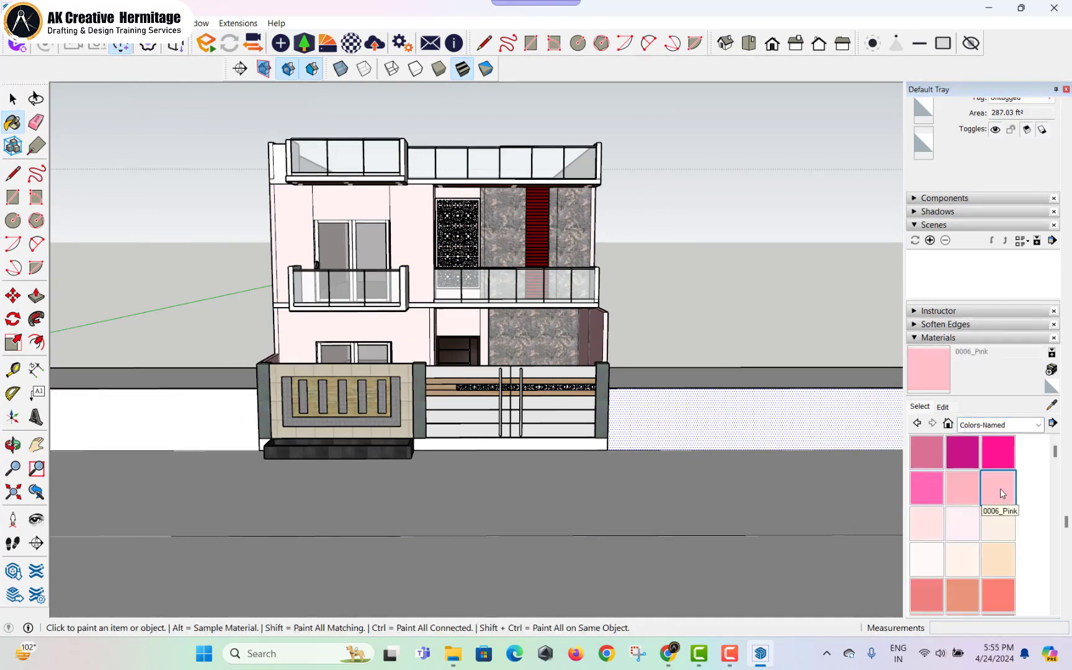
{"action": "left_click", "coordinate": [991, 534]}
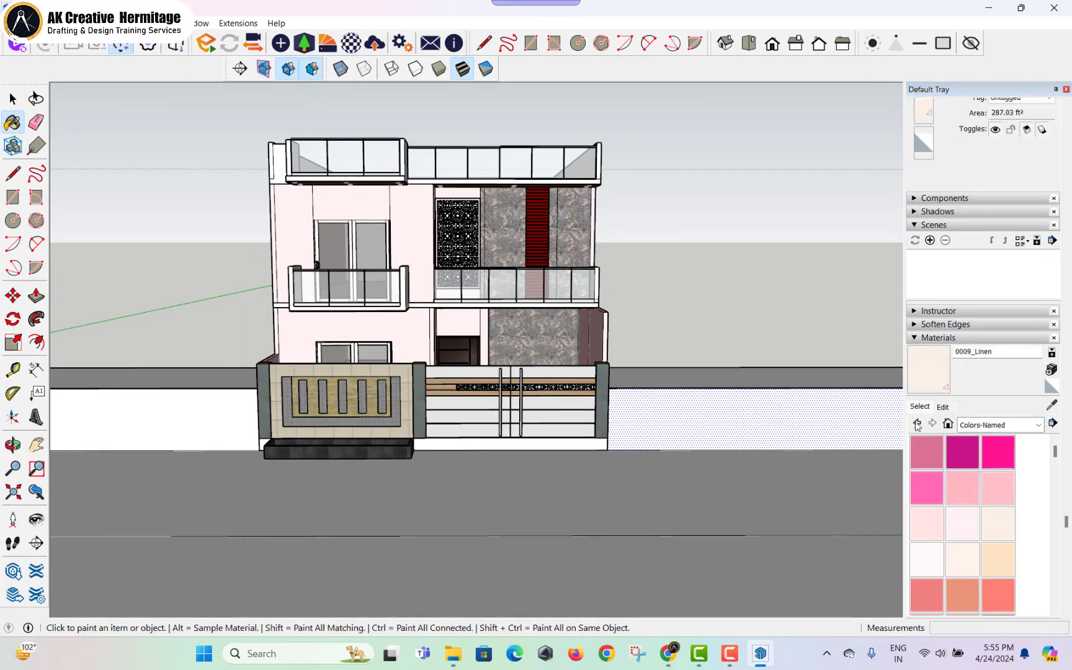
{"action": "left_click", "coordinate": [984, 424]}
{"action": "left_click", "coordinate": [993, 520]}
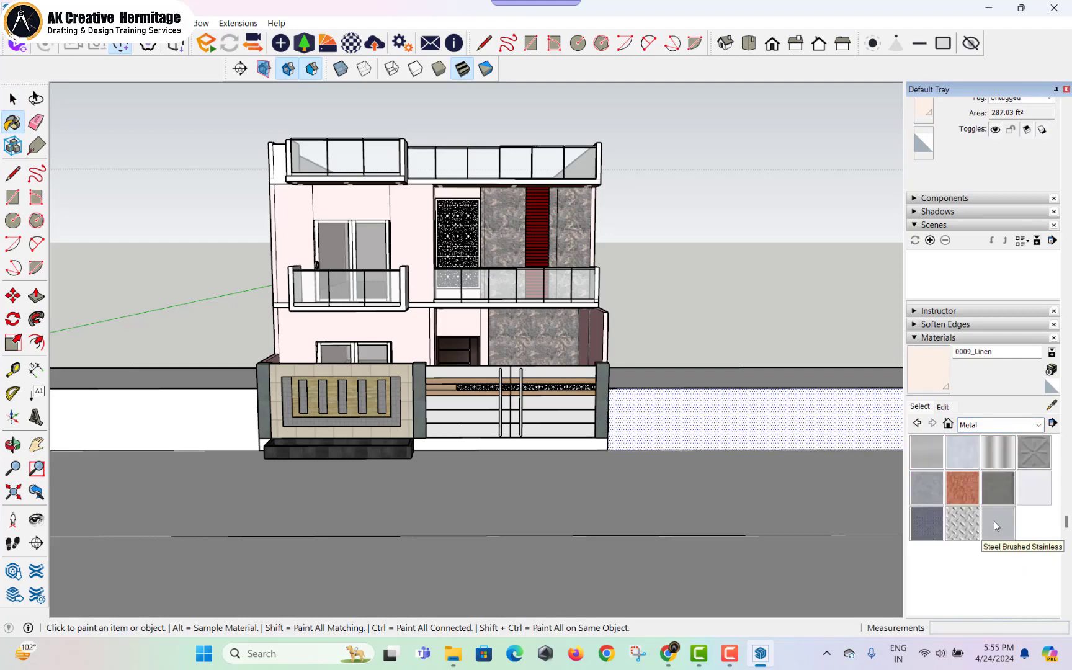
{"action": "left_click", "coordinate": [997, 523]}
{"action": "left_click", "coordinate": [773, 410]}
{"action": "left_click", "coordinate": [180, 411]}
{"action": "key", "text": "space"}
- Paint the road strip in front of the house with Blacktop New from the Asphalt and Concrete materials
{"action": "scroll", "coordinate": [315, 354], "scroll_direction": "down", "scroll_amount": 3}
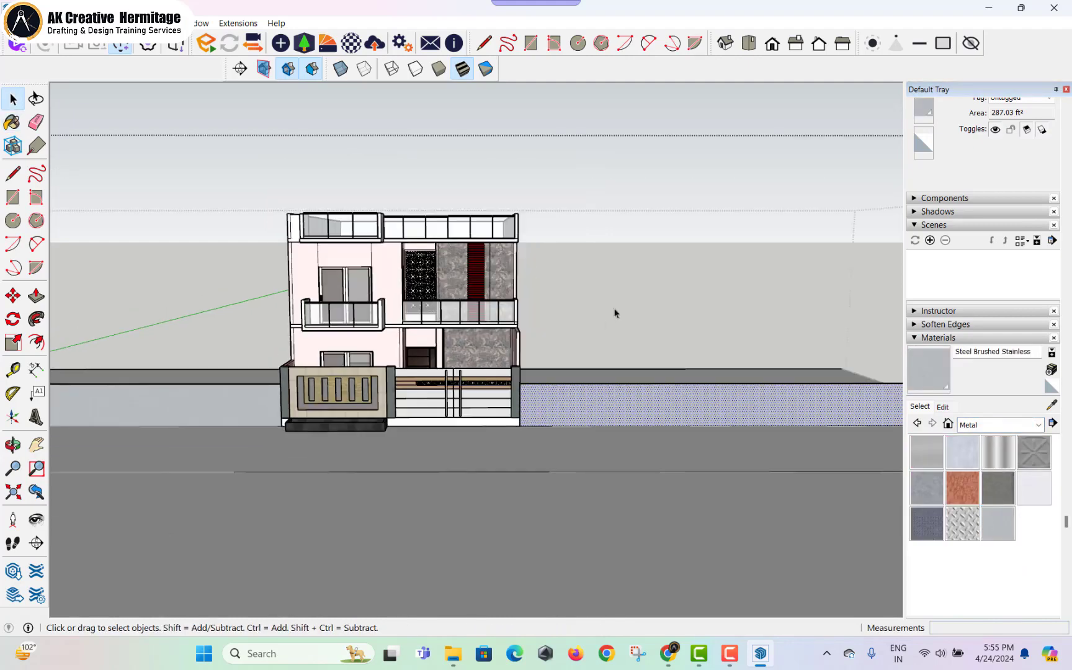
{"action": "middle_click_drag", "start_coordinate": [460, 436], "coordinate": [522, 462]}
{"action": "left_click", "coordinate": [531, 472]}
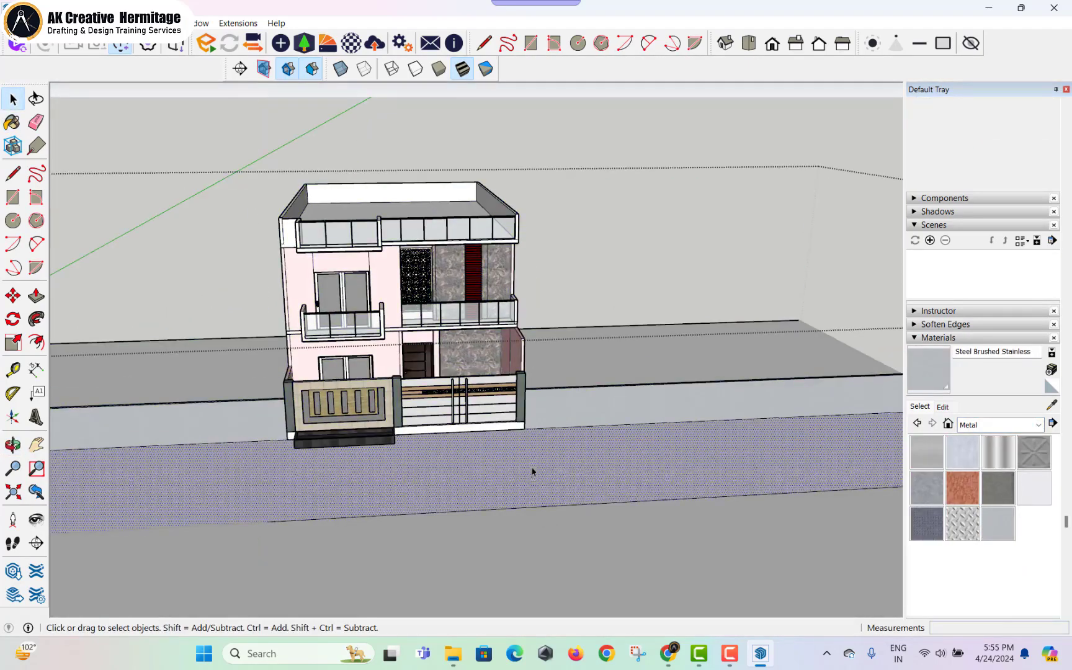
{"action": "left_click", "coordinate": [1013, 424]}
{"action": "left_click", "coordinate": [993, 436]}
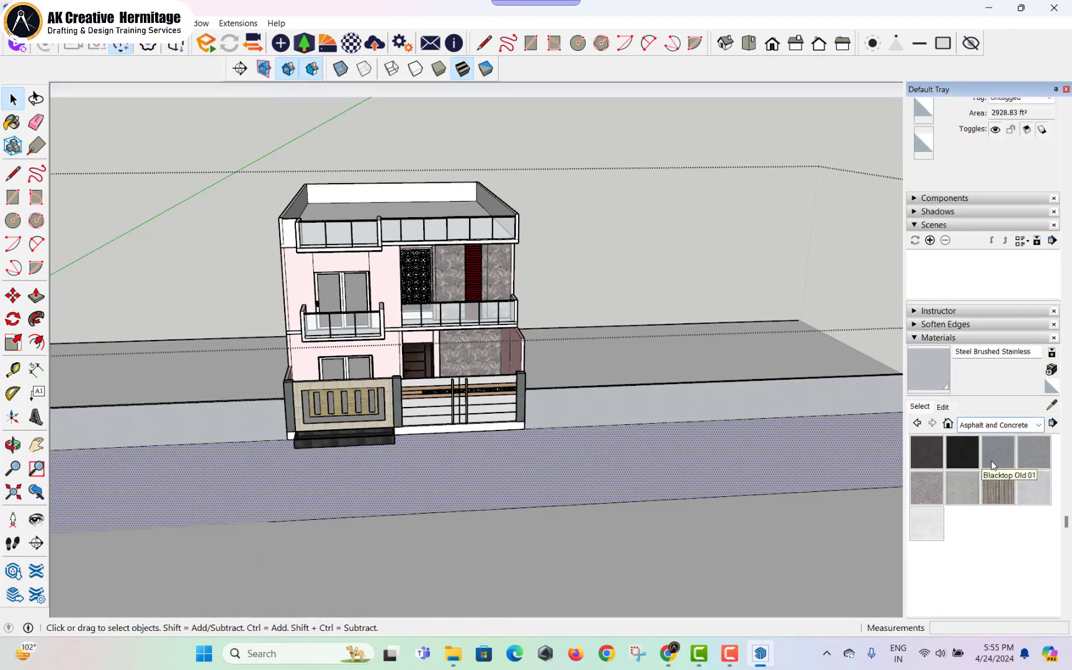
{"action": "left_click", "coordinate": [962, 452]}
{"action": "left_click", "coordinate": [651, 453]}
{"action": "key", "text": "space"}
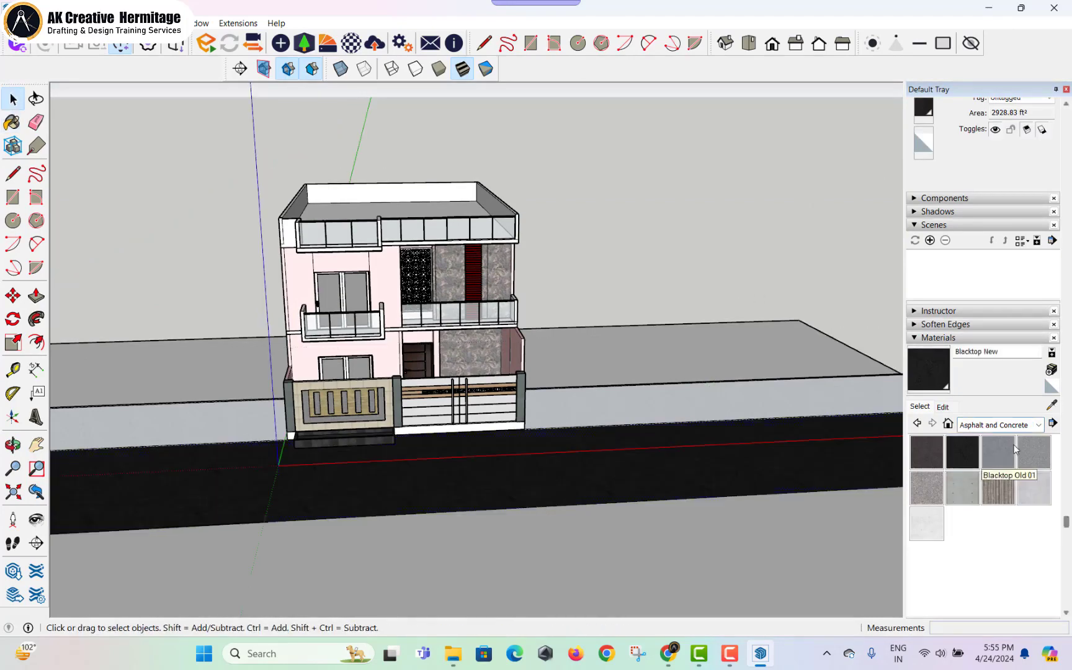
- Try to paint the ground beyond the road with Grass Dark Green without opening the site group, and undo it
{"action": "left_click", "coordinate": [998, 428]}
{"action": "left_click", "coordinate": [1002, 505]}
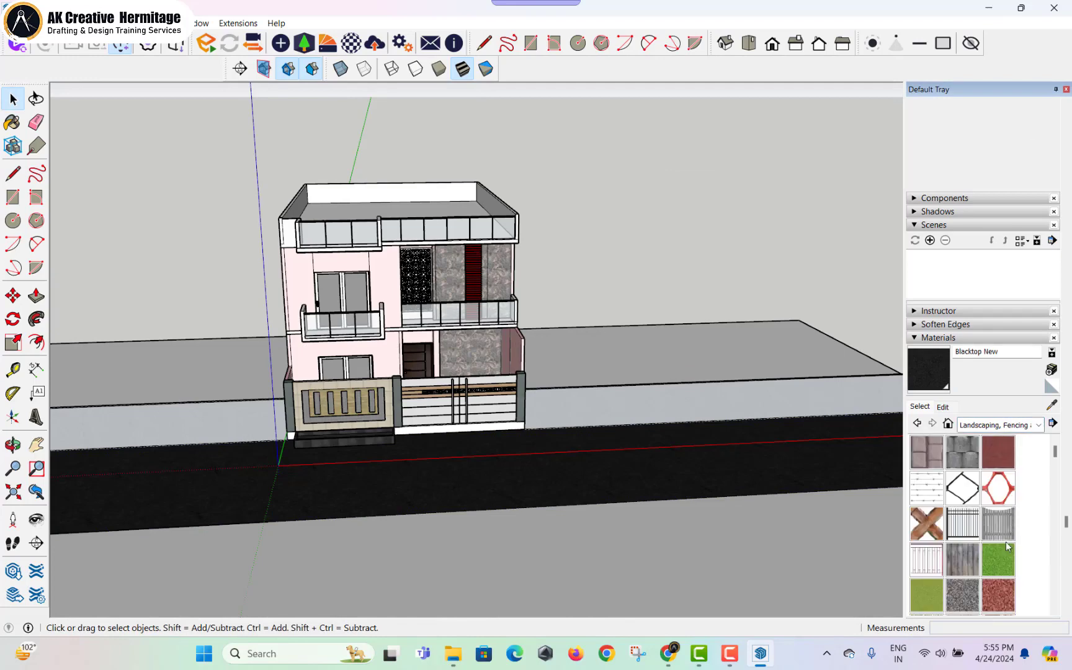
{"action": "left_click", "coordinate": [999, 559]}
{"action": "left_click", "coordinate": [702, 561]}
{"action": "key", "text": "ctrl+z"}
{"action": "key", "text": "space"}
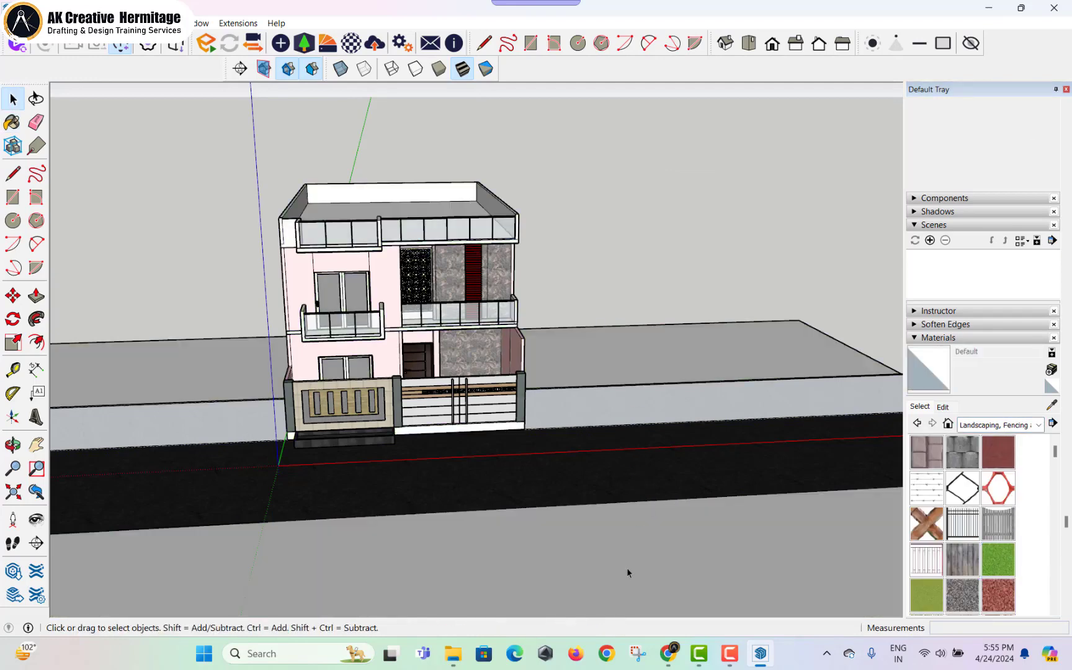
- Inside the site group, paint the ground across the road and the ground behind the boundary wall with Grass Dark Green
{"action": "double_click", "coordinate": [627, 568]}
{"action": "left_click", "coordinate": [653, 546]}
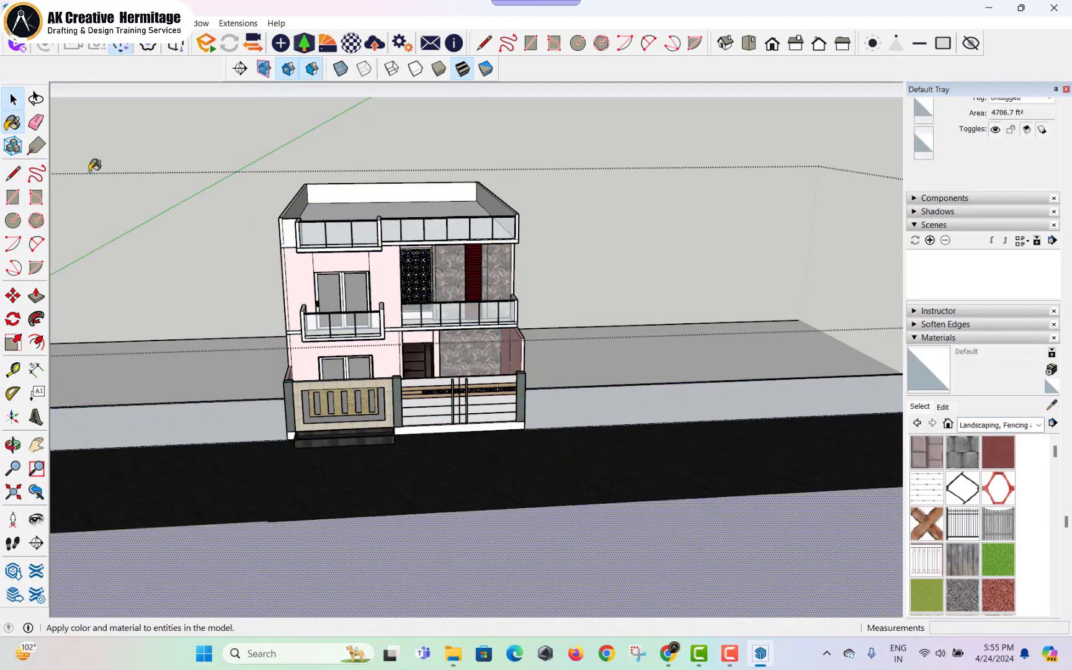
{"action": "left_click", "coordinate": [1012, 556]}
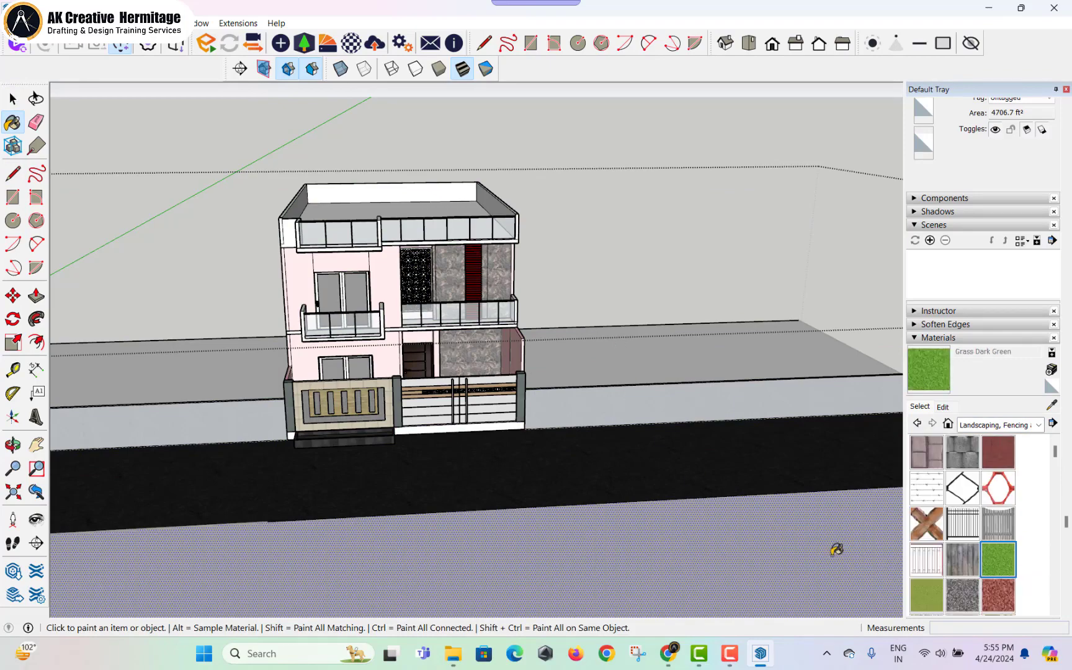
{"action": "left_click", "coordinate": [835, 547]}
{"action": "middle_click_drag", "start_coordinate": [682, 376], "coordinate": [658, 337]}
{"action": "left_click", "coordinate": [657, 340]}
{"action": "left_click", "coordinate": [266, 359]}
{"action": "scroll", "coordinate": [609, 300], "scroll_direction": "down", "scroll_amount": 4}
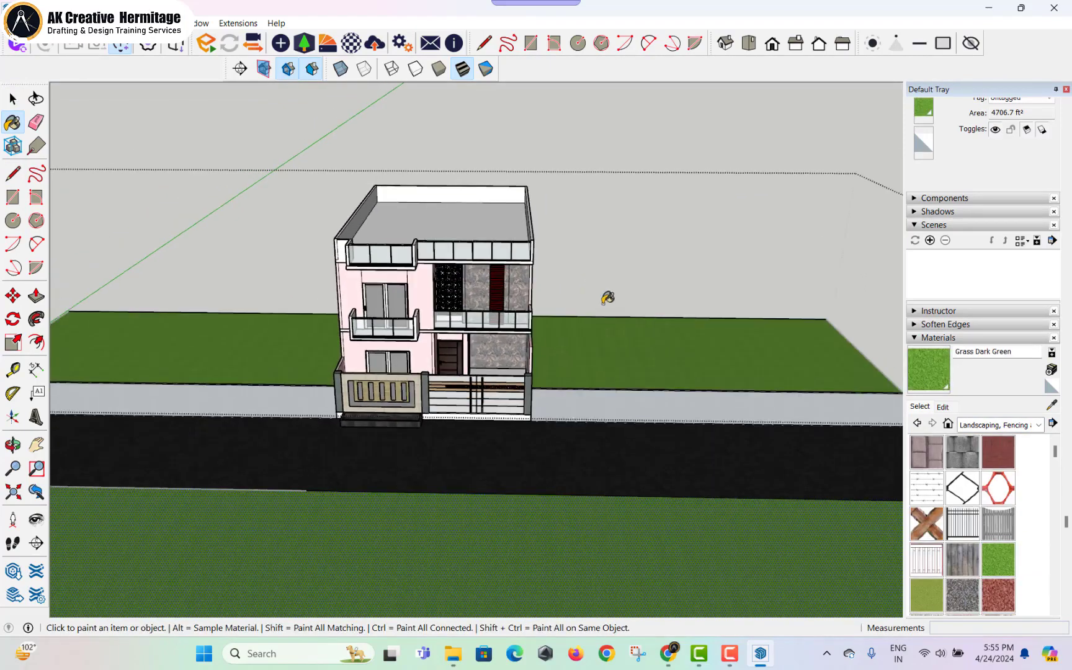
{"action": "key", "text": "space"}
{"action": "key", "text": "Escape"}
- Examine the painted house, its balcony undersides, gate and roof terrace from several angles
{"action": "scroll", "coordinate": [493, 377], "scroll_direction": "up", "scroll_amount": 5}
{"action": "middle_click_drag", "start_coordinate": [517, 404], "coordinate": [595, 496], "text": "shift"}
{"action": "middle_click_drag", "start_coordinate": [596, 497], "coordinate": [526, 342]}
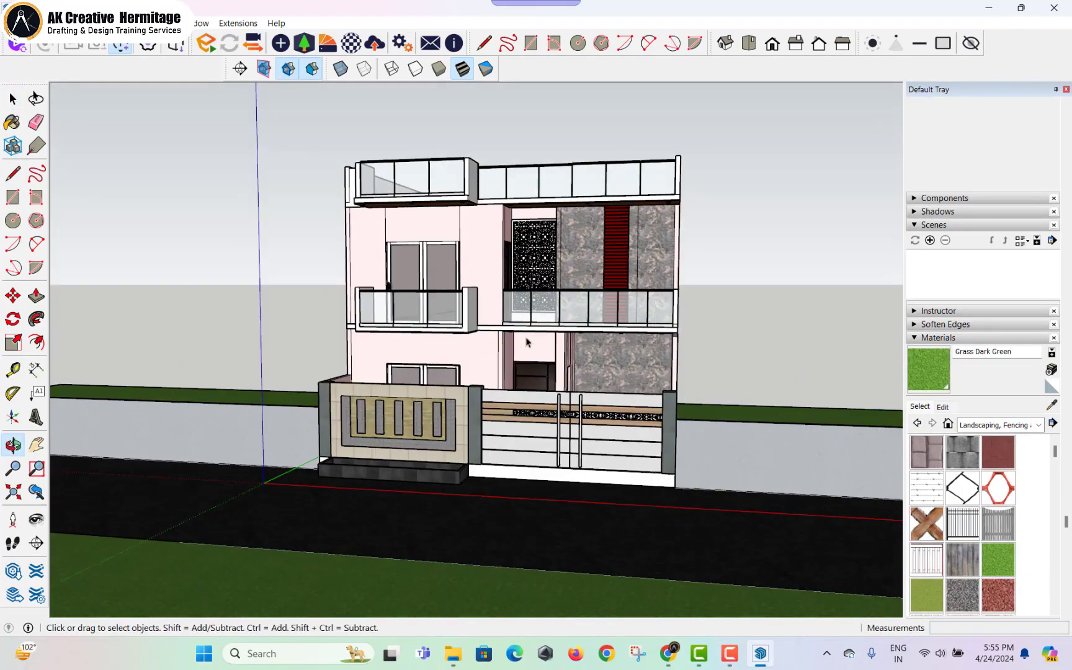
{"action": "scroll", "coordinate": [762, 271], "scroll_direction": "down", "scroll_amount": 3}
{"action": "middle_click_drag", "start_coordinate": [726, 350], "coordinate": [717, 301]}
{"action": "scroll", "coordinate": [715, 259], "scroll_direction": "up", "scroll_amount": 1}
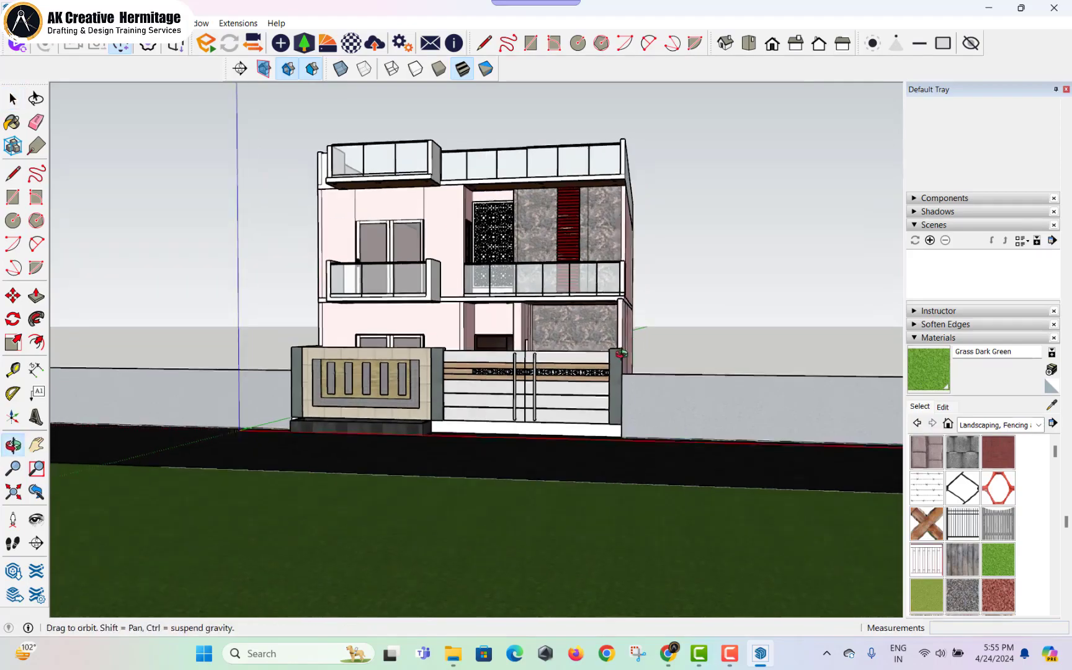
{"action": "scroll", "coordinate": [614, 344], "scroll_direction": "up", "scroll_amount": 5}
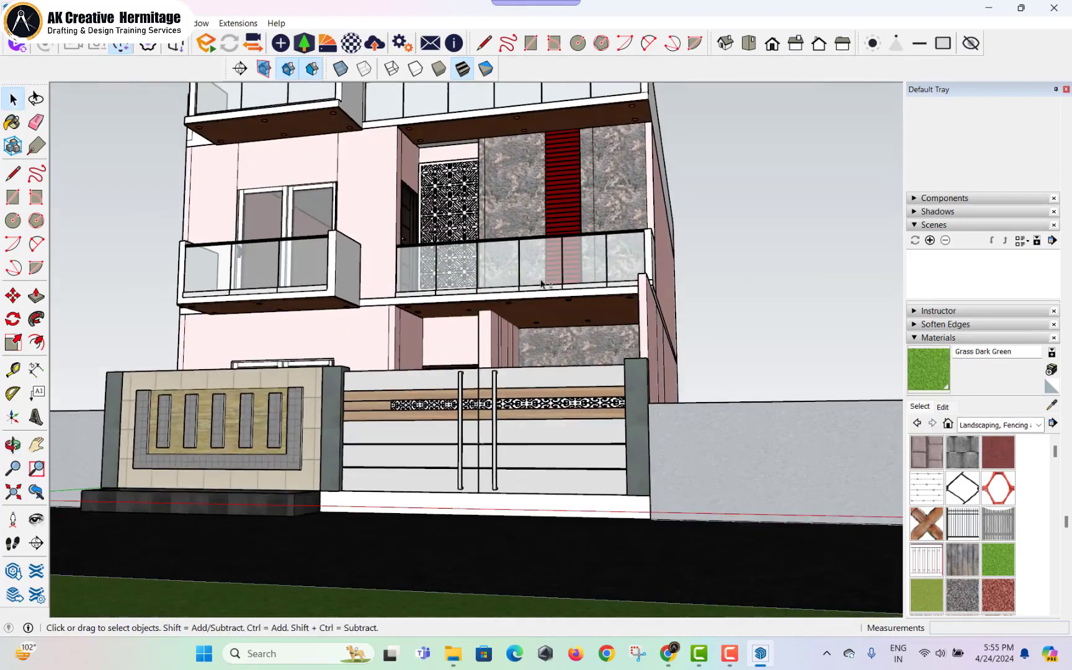
{"action": "middle_click_drag", "start_coordinate": [541, 284], "coordinate": [553, 308], "text": "shift"}
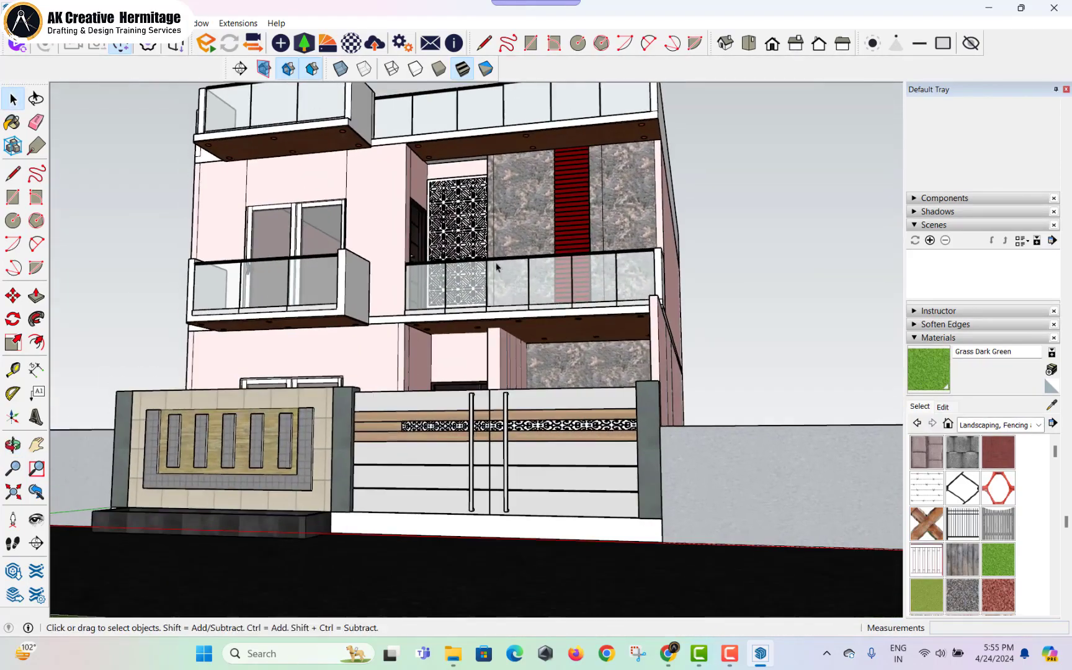
{"action": "middle_click_drag", "start_coordinate": [497, 268], "coordinate": [562, 263]}
{"action": "scroll", "coordinate": [338, 175], "scroll_direction": "up", "scroll_amount": 3}
{"action": "middle_click_drag", "start_coordinate": [338, 175], "coordinate": [494, 174], "text": "shift"}
{"action": "middle_click_drag", "start_coordinate": [494, 174], "coordinate": [326, 198]}
{"action": "scroll", "coordinate": [520, 200], "scroll_direction": "down", "scroll_amount": 3}
{"action": "scroll", "coordinate": [322, 197], "scroll_direction": "up", "scroll_amount": 2}
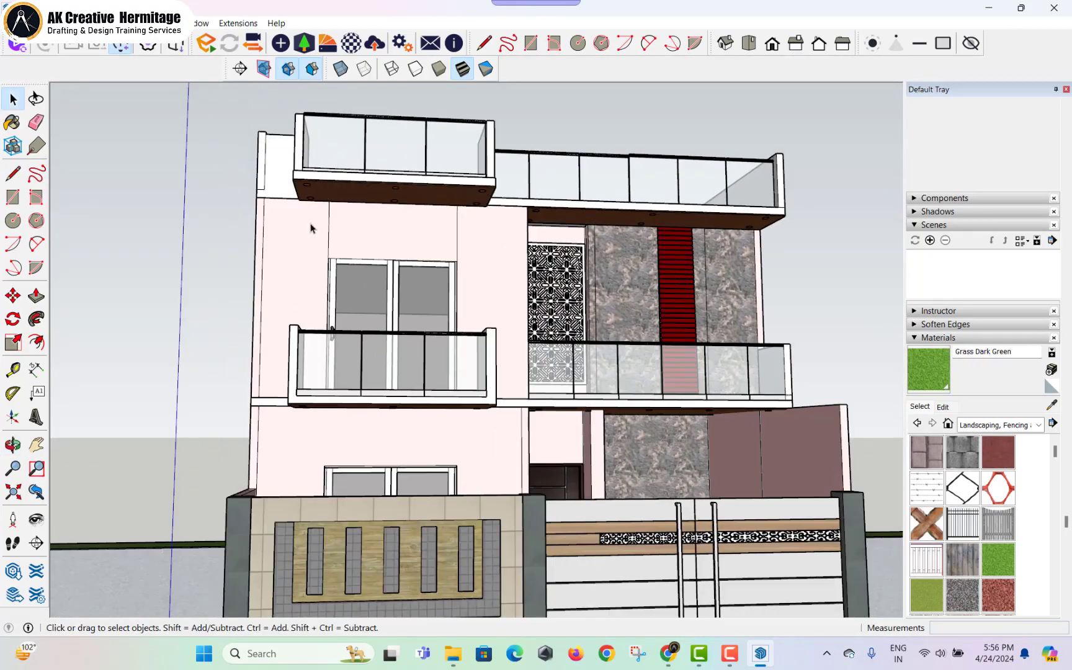
{"action": "middle_click_drag", "start_coordinate": [304, 242], "coordinate": [324, 225]}
{"action": "scroll", "coordinate": [338, 201], "scroll_direction": "down", "scroll_amount": 3}
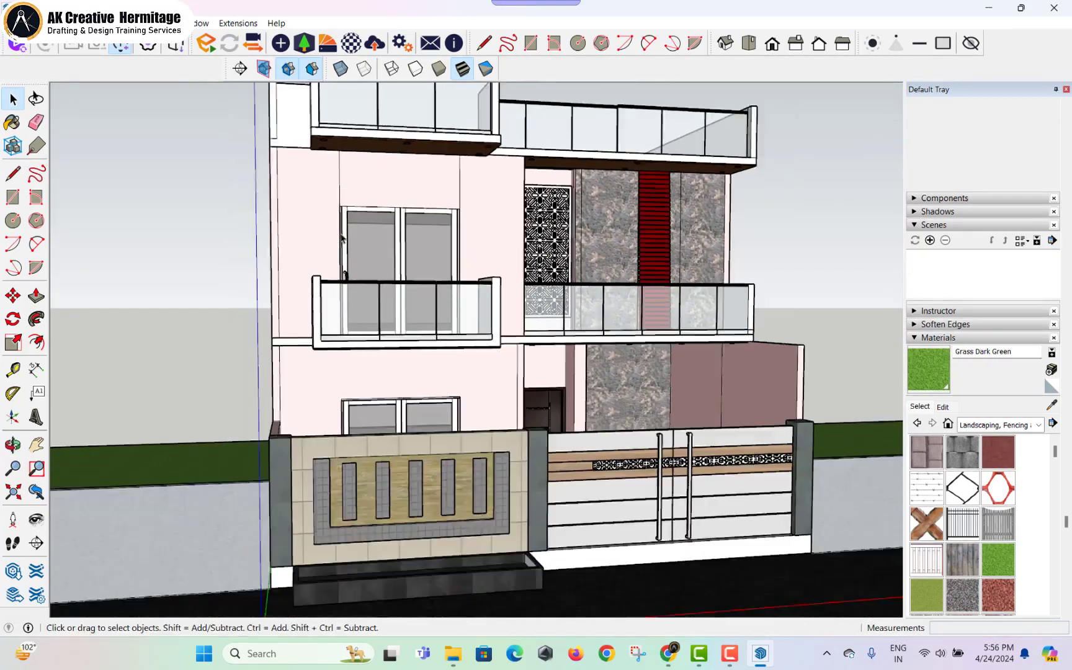
{"action": "middle_click_drag", "start_coordinate": [355, 179], "coordinate": [358, 304], "text": "shift"}
{"action": "middle_click_drag", "start_coordinate": [337, 448], "coordinate": [526, 491]}
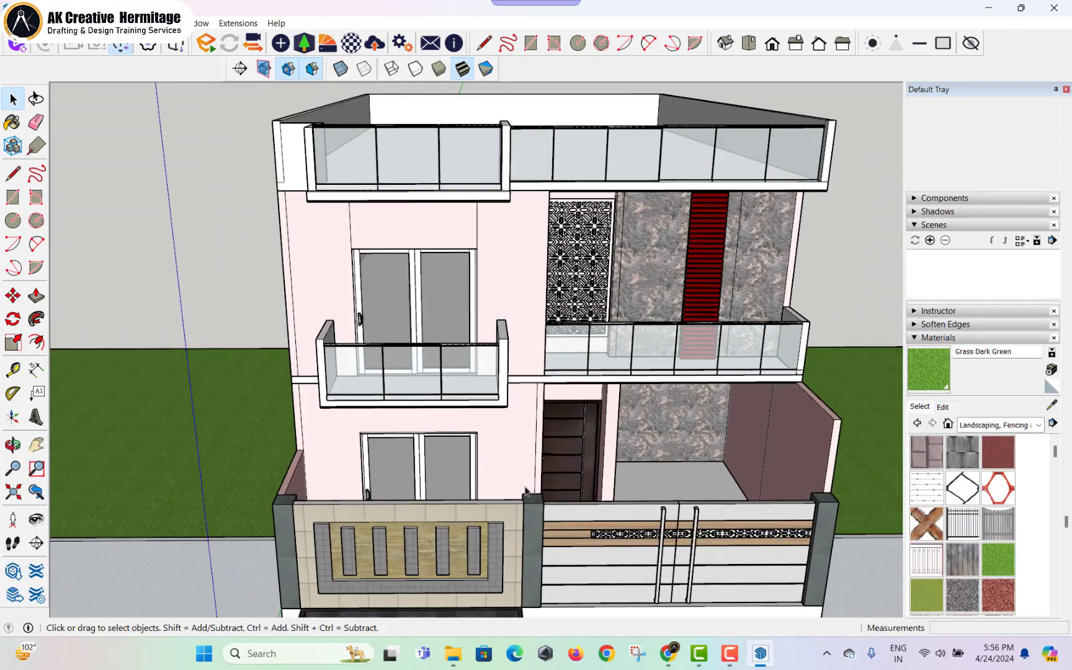
- Switch to 3D Warehouse in the browser, search for "ROOF TOP SHADE" and look through the resulting models
{"action": "left_click", "coordinate": [670, 653]}
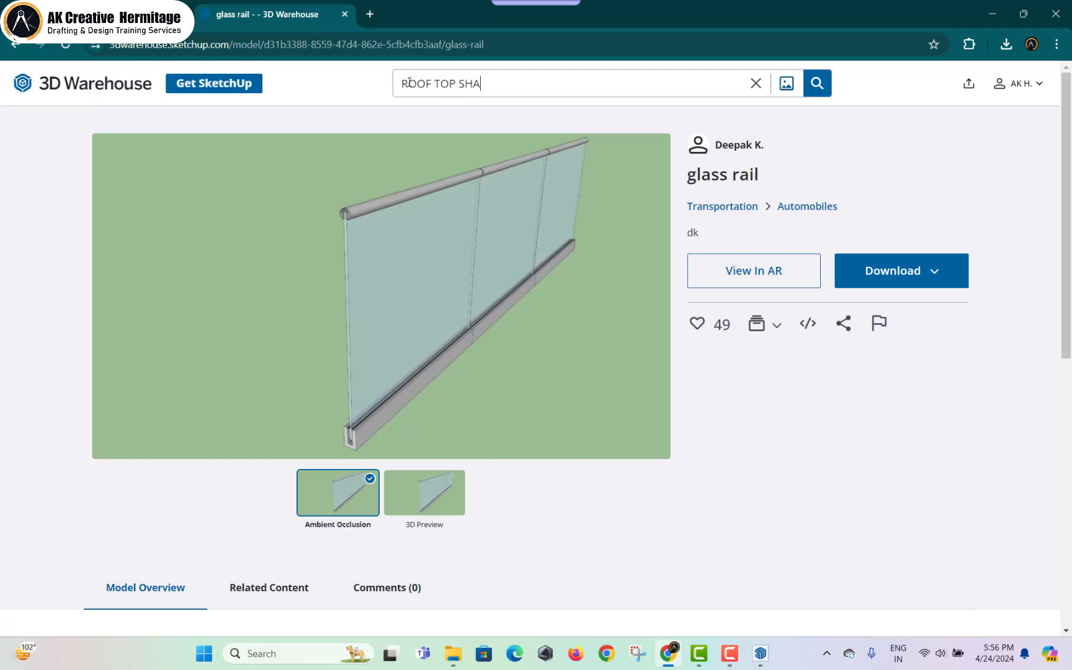
{"action": "left_click", "coordinate": [410, 83]}
{"action": "type", "text": "ROOF TOP SHADE"}
{"action": "key", "text": "Return"}
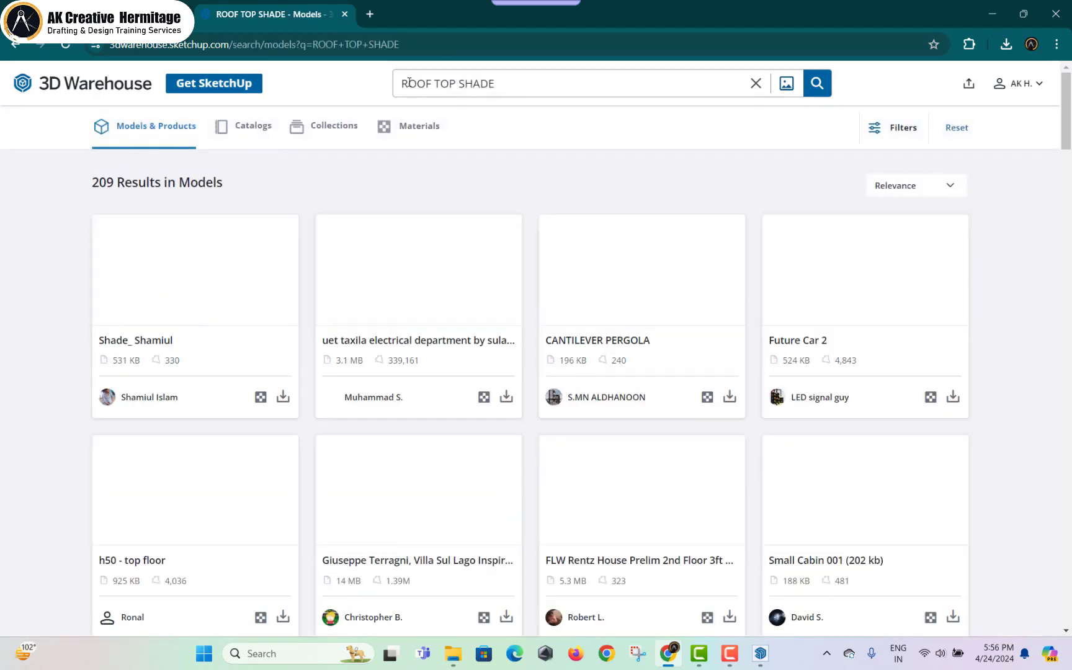
{"action": "scroll", "coordinate": [385, 341], "scroll_direction": "down", "scroll_amount": 9}
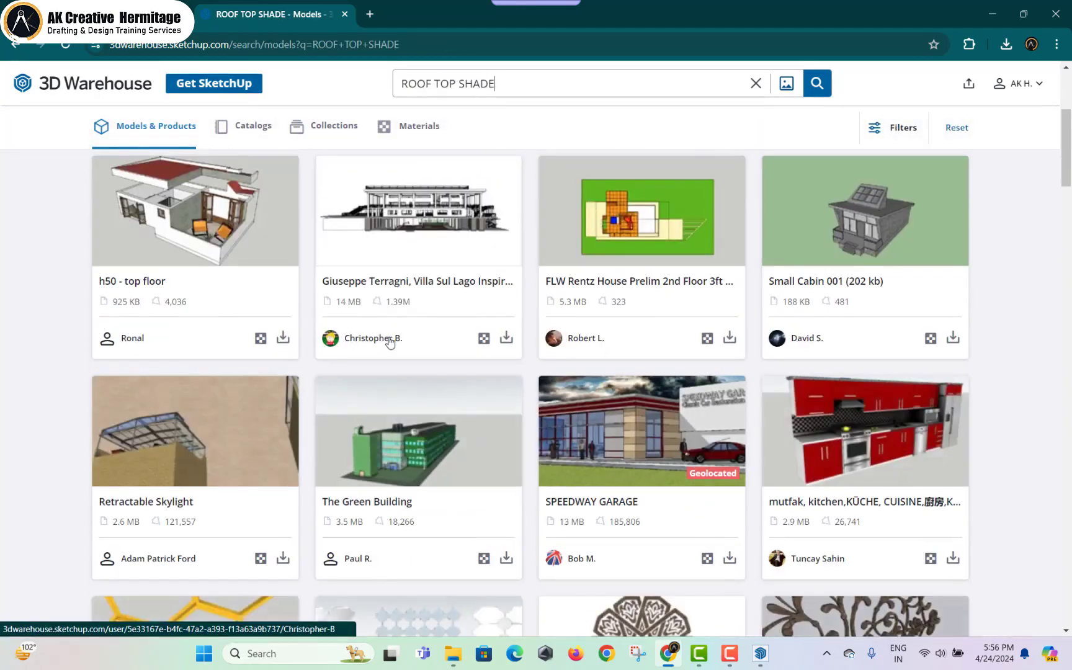
{"action": "scroll", "coordinate": [389, 337], "scroll_direction": "up", "scroll_amount": 9}
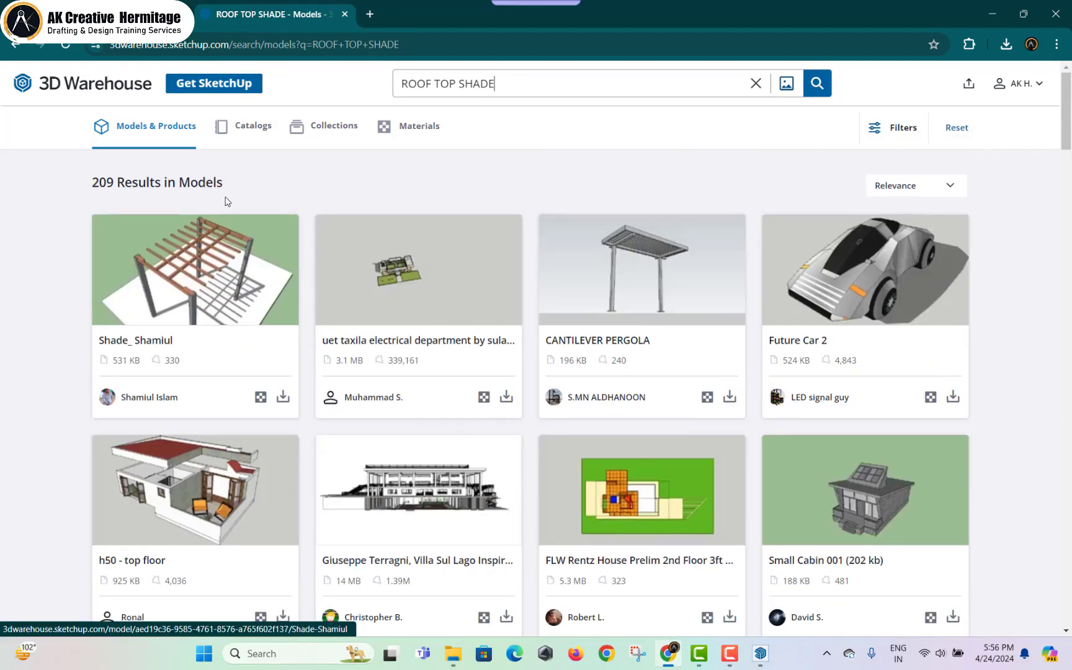
- Open the first search result, a shade with wooden slats on four posts, and download the model
{"action": "left_click", "coordinate": [208, 270]}
{"action": "left_click", "coordinate": [929, 297]}
{"action": "left_click", "coordinate": [913, 323]}
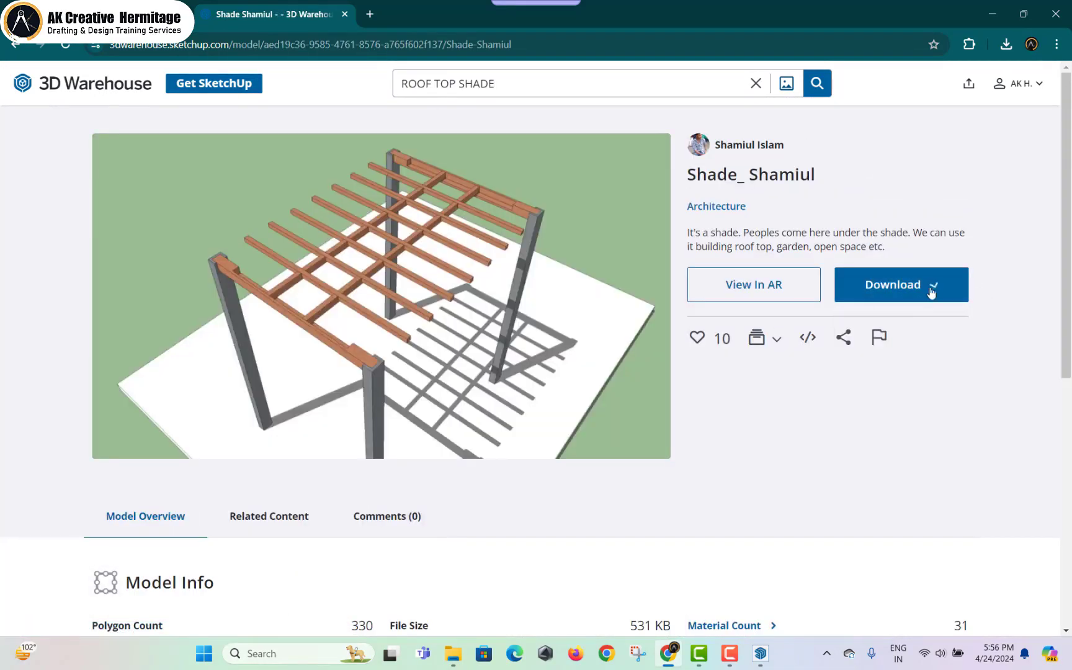
- Return to SketchUp, import the downloaded Shade model and place it on empty ground beside the site
{"action": "left_click", "coordinate": [994, 14]}
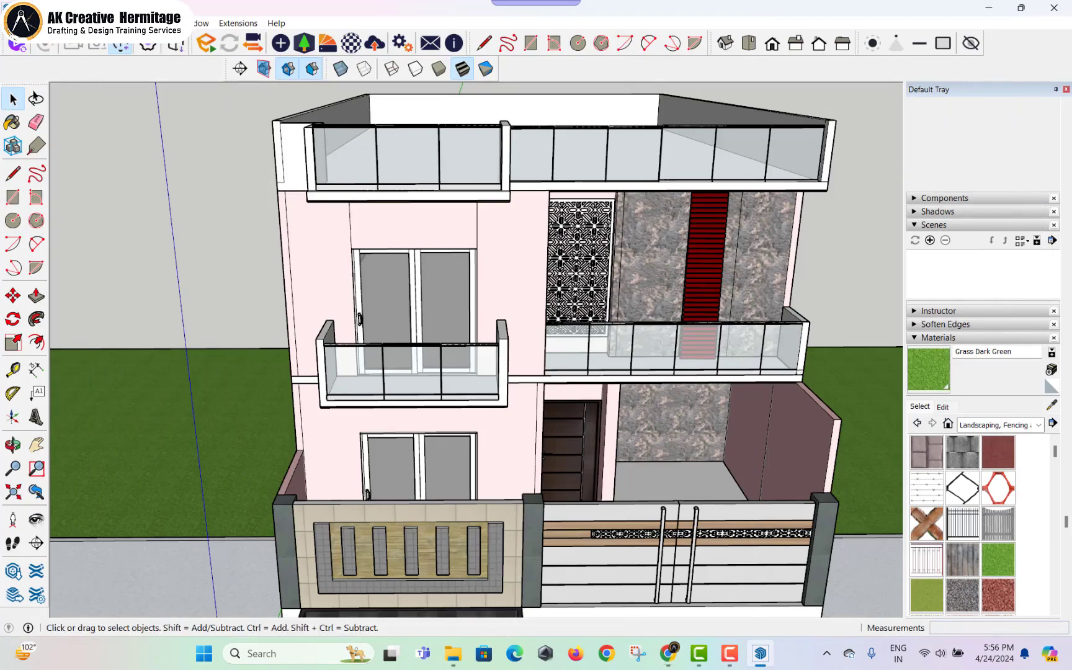
{"action": "left_click", "coordinate": [13, 23]}
{"action": "left_click", "coordinate": [57, 253]}
{"action": "left_click", "coordinate": [335, 202]}
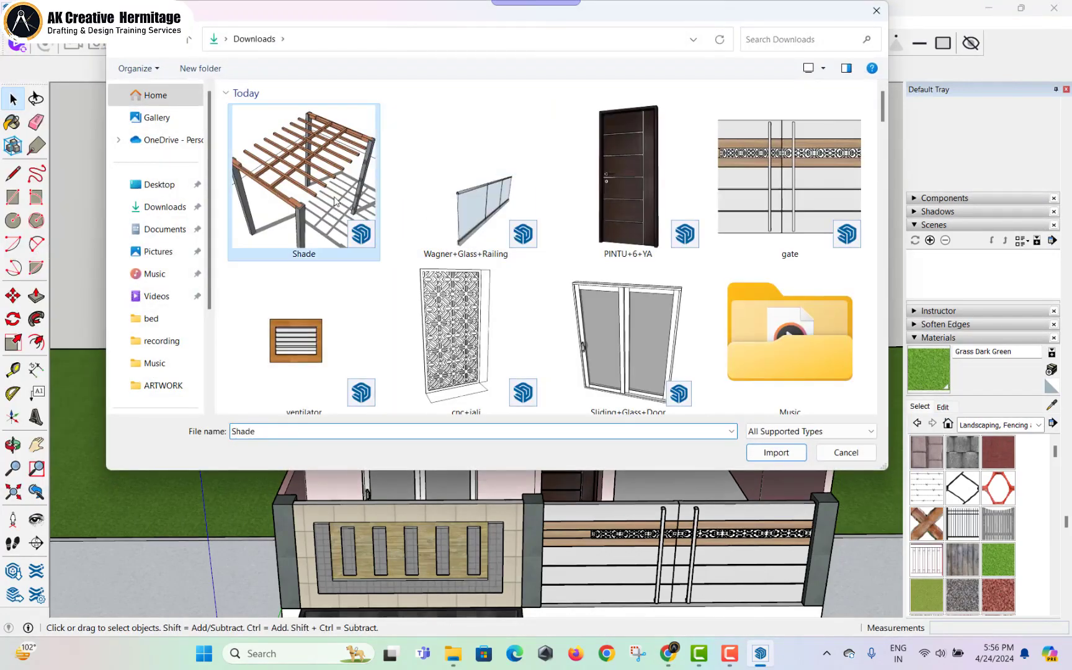
{"action": "double_click", "coordinate": [335, 202]}
{"action": "scroll", "coordinate": [550, 125], "scroll_direction": "down", "scroll_amount": 10}
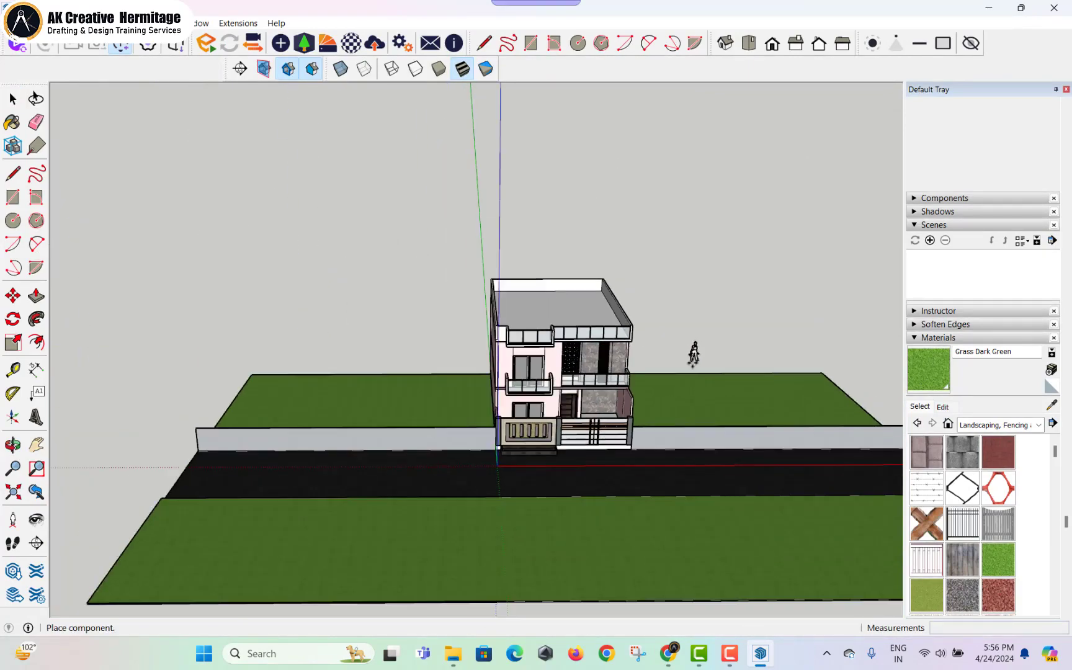
{"action": "scroll", "coordinate": [694, 354], "scroll_direction": "up", "scroll_amount": 10}
{"action": "left_click", "coordinate": [306, 398]}
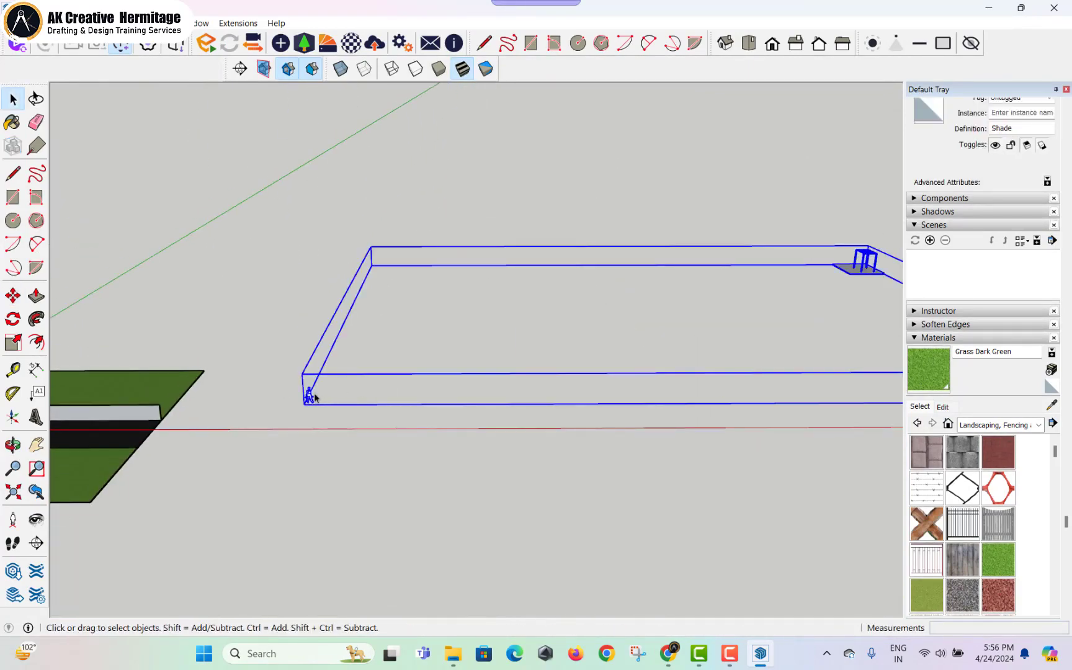
- Explode the imported Shade component and delete its human figure and the base plane under the posts
{"action": "right_click", "coordinate": [314, 398]}
{"action": "left_click", "coordinate": [357, 335]}
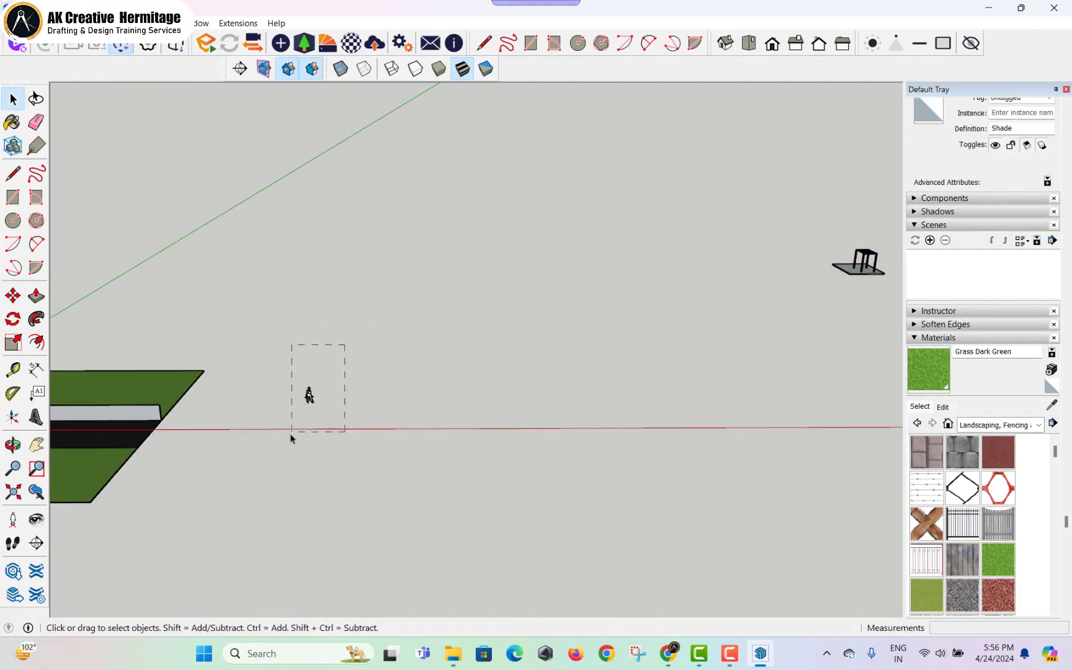
{"action": "left_click", "coordinate": [847, 274]}
{"action": "key", "text": "Delete"}
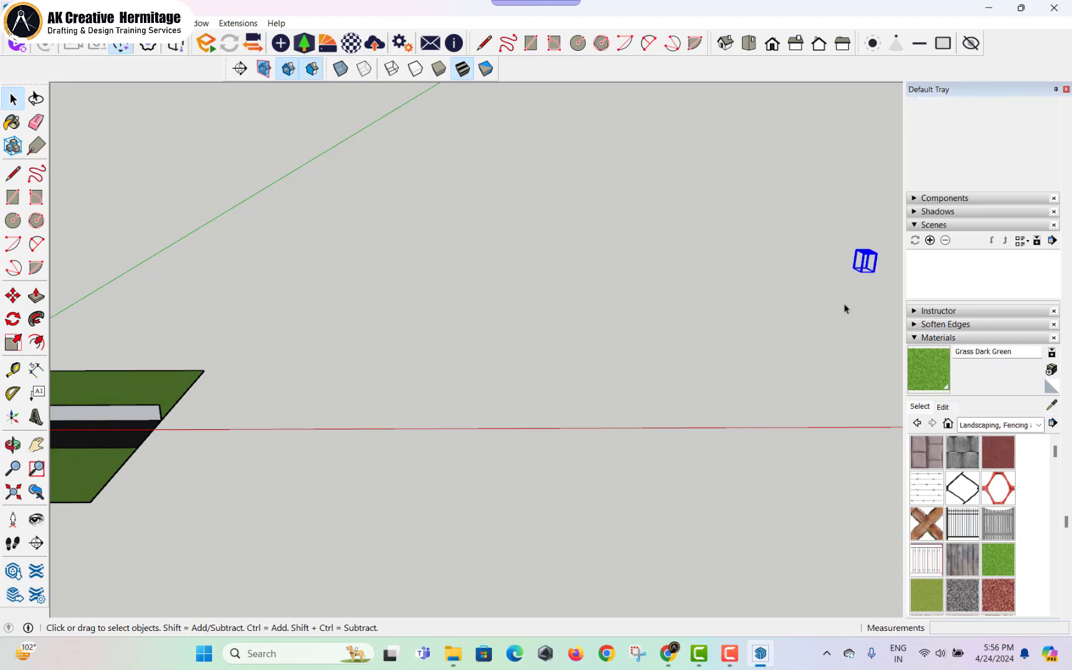
- Move the shade from the empty ground beside the site onto the house's roof terrace floor
{"action": "key", "text": "m"}
{"action": "left_click", "coordinate": [863, 270]}
{"action": "scroll", "coordinate": [782, 320], "scroll_direction": "down", "scroll_amount": 5}
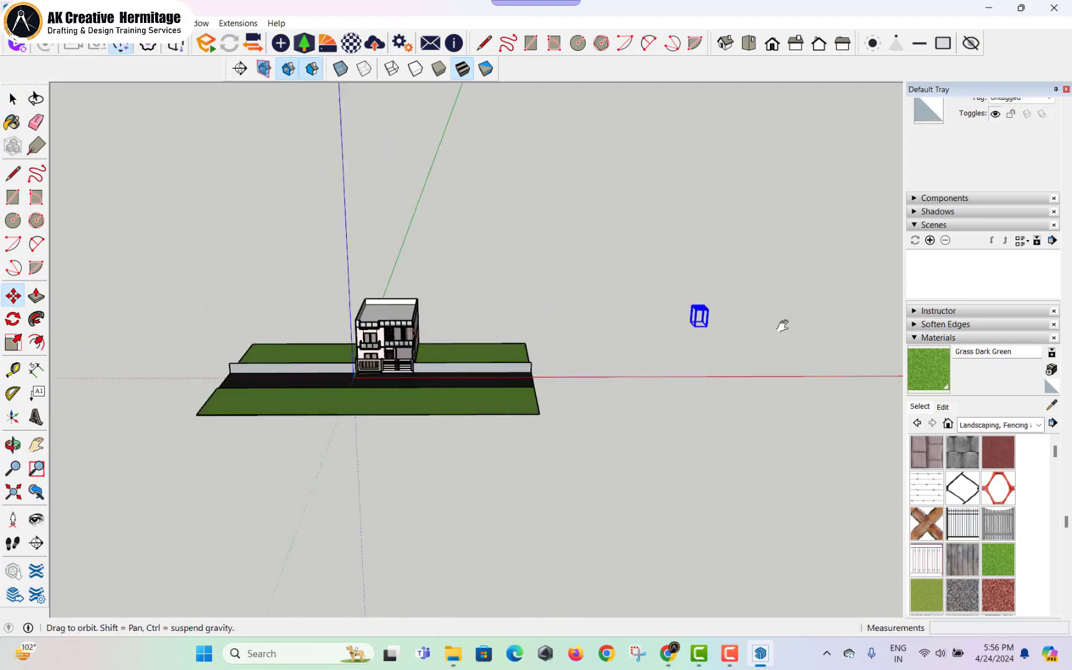
{"action": "scroll", "coordinate": [419, 315], "scroll_direction": "up", "scroll_amount": 3}
{"action": "scroll", "coordinate": [419, 315], "scroll_direction": "up", "scroll_amount": 4}
{"action": "middle_click_drag", "start_coordinate": [366, 314], "coordinate": [443, 386]}
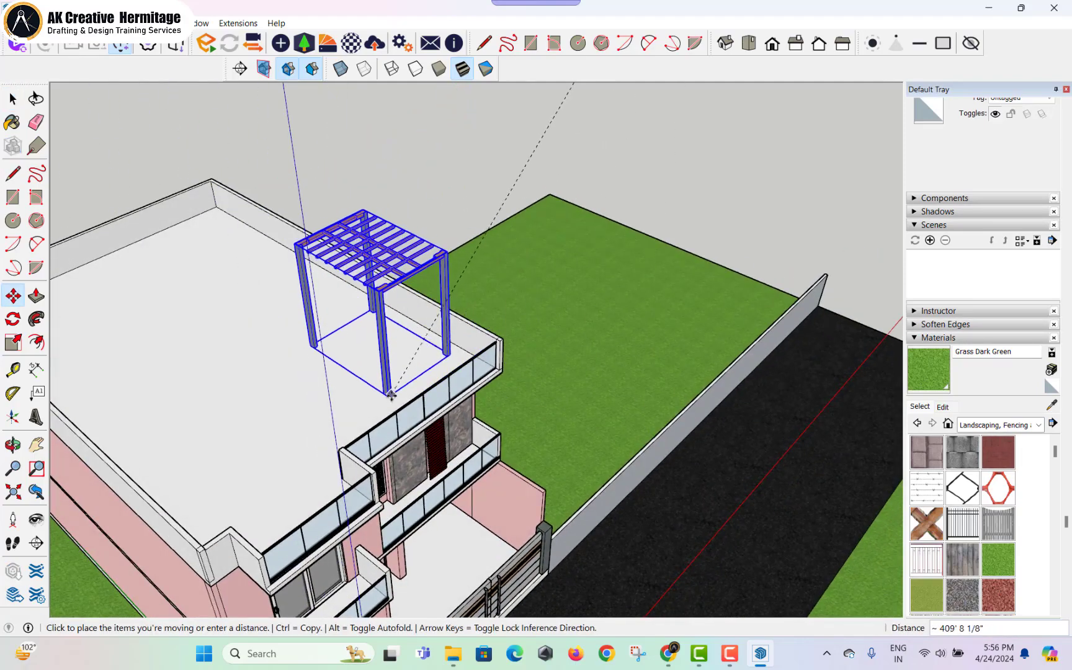
{"action": "left_click", "coordinate": [389, 399]}
- Rotate the shade 90 degrees and move it up to the glass railing at the front of the roof terrace
{"action": "left_click", "coordinate": [13, 319]}
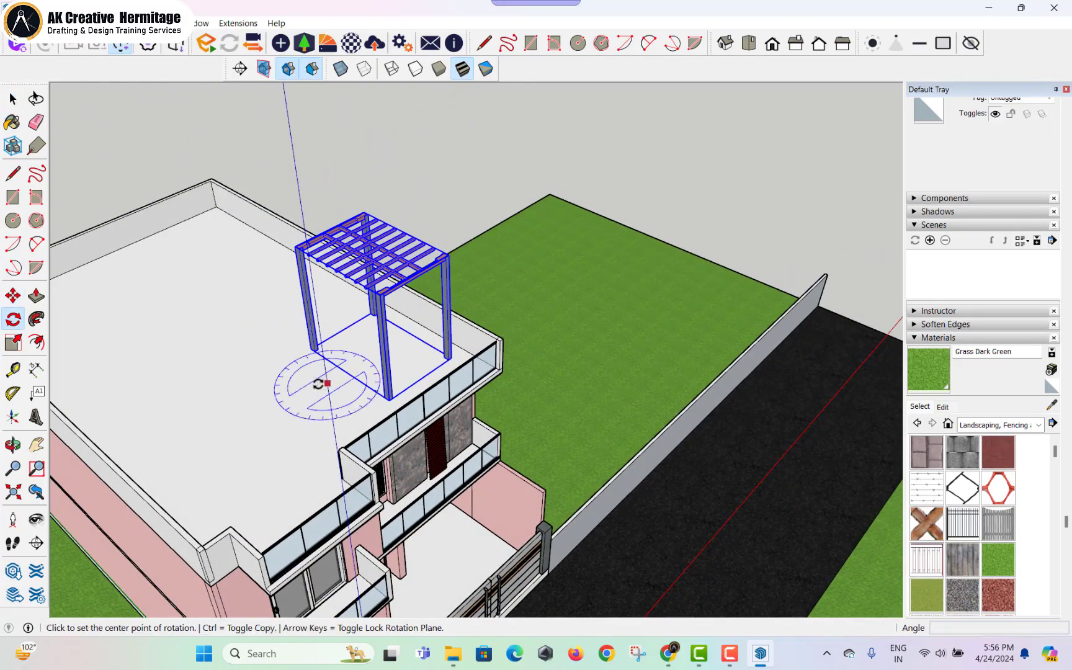
{"action": "left_click", "coordinate": [343, 402]}
{"action": "type", "text": "90"}
{"action": "key", "text": "Return"}
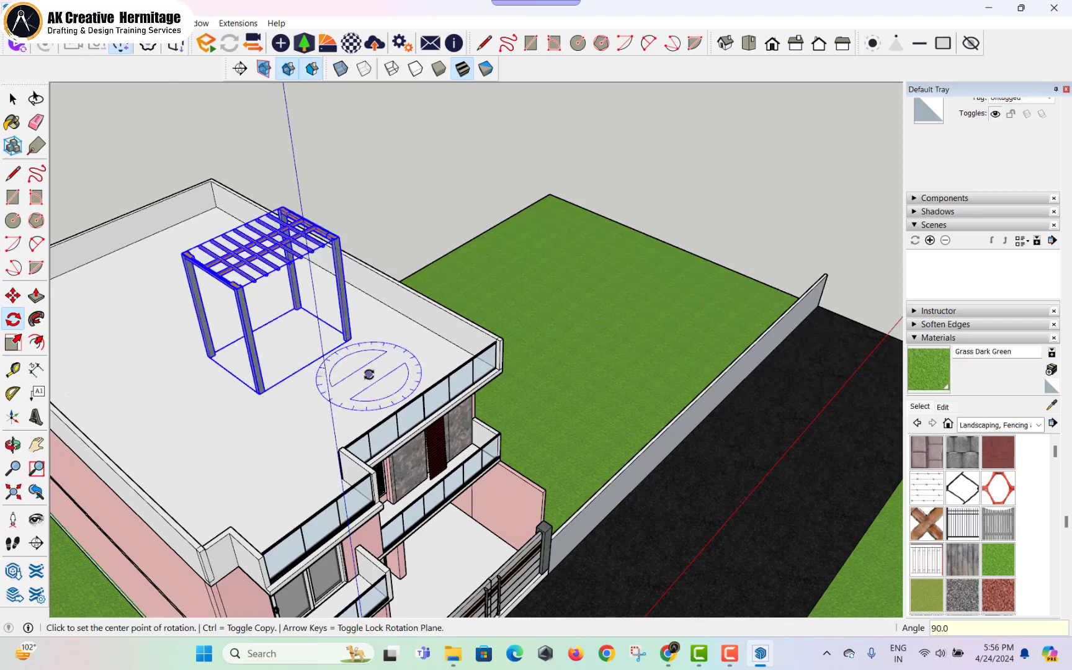
{"action": "key", "text": "m"}
{"action": "left_click", "coordinate": [349, 340]}
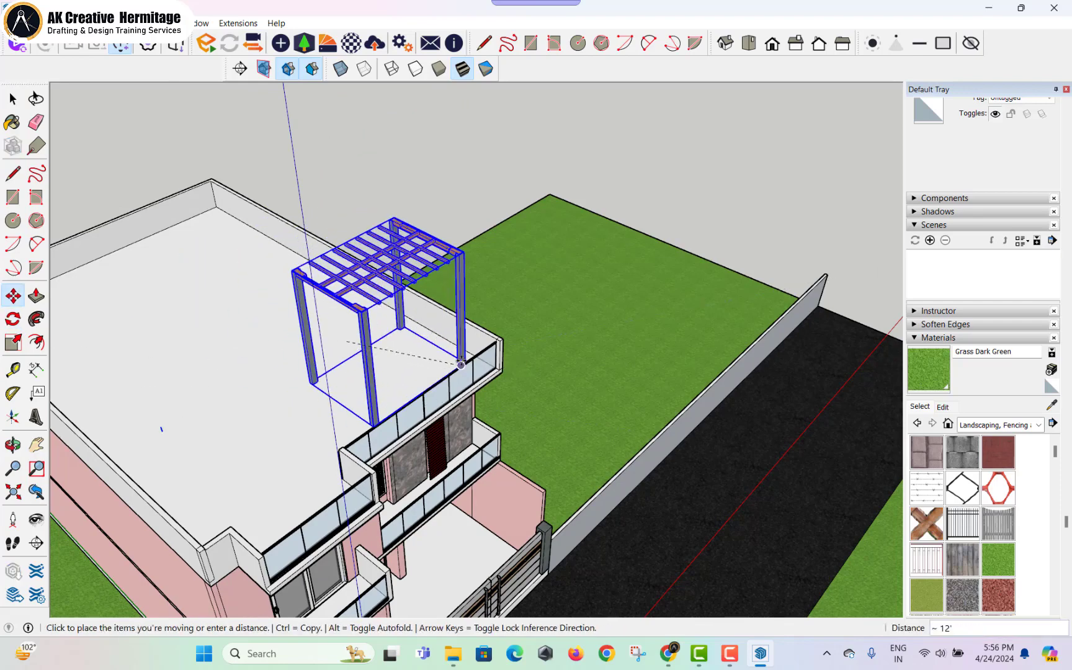
{"action": "left_click", "coordinate": [374, 271]}
- Scale the shade along the blue axis to about 0.76 to reduce its height
{"action": "key", "text": "s"}
{"action": "left_click", "coordinate": [300, 280]}
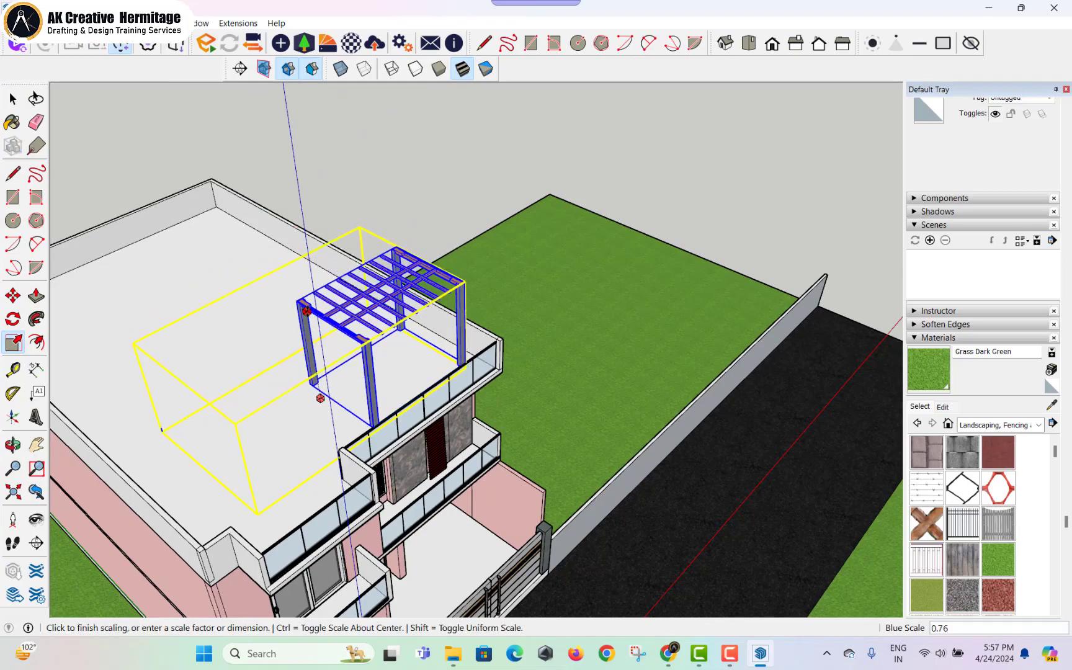
{"action": "left_click", "coordinate": [309, 332]}
{"action": "key", "text": "space"}
{"action": "left_click", "coordinate": [656, 303]}
{"action": "middle_click_drag", "start_coordinate": [656, 304], "coordinate": [459, 264]}
{"action": "scroll", "coordinate": [462, 313], "scroll_direction": "up", "scroll_amount": 2}
{"action": "middle_click_drag", "start_coordinate": [462, 313], "coordinate": [486, 355]}
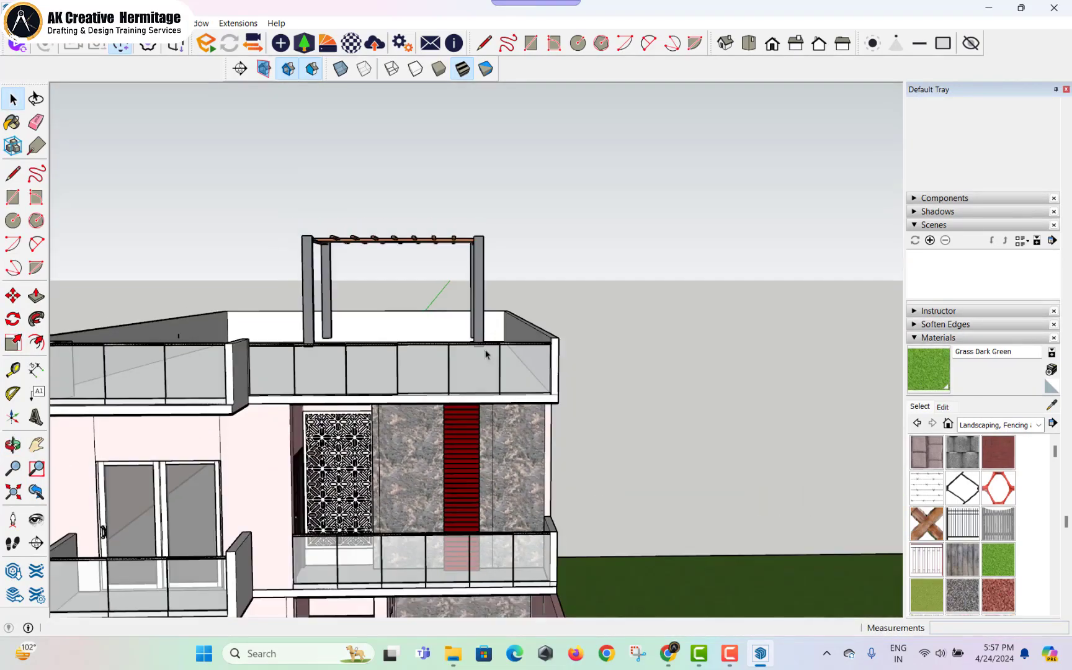
{"action": "middle_click_drag", "start_coordinate": [522, 255], "coordinate": [453, 317]}
{"action": "left_click", "coordinate": [722, 661]}
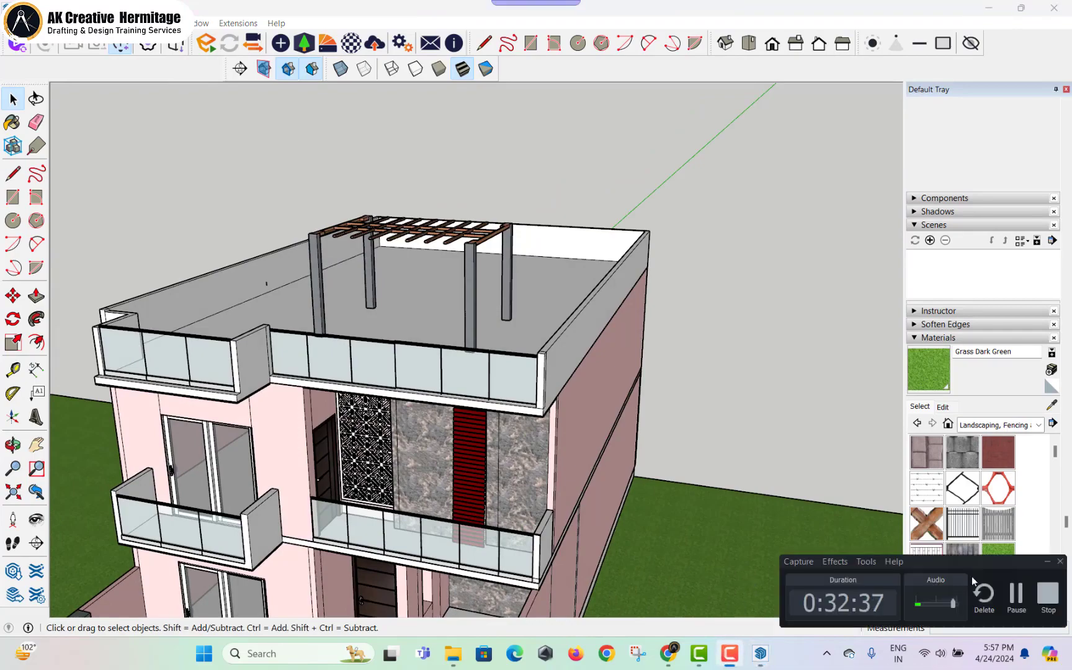
{"action": "left_click", "coordinate": [1015, 594]}
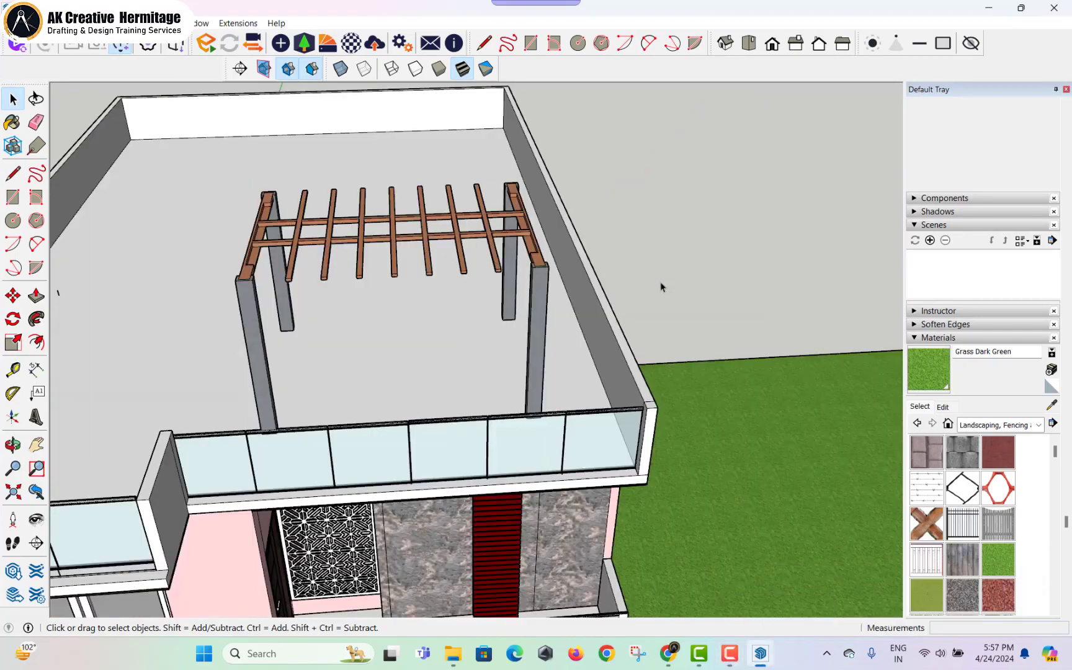
- Lower the shade about 3' 5/16" along the blue axis into the roof terrace
{"action": "middle_click_drag", "start_coordinate": [661, 282], "coordinate": [608, 261]}
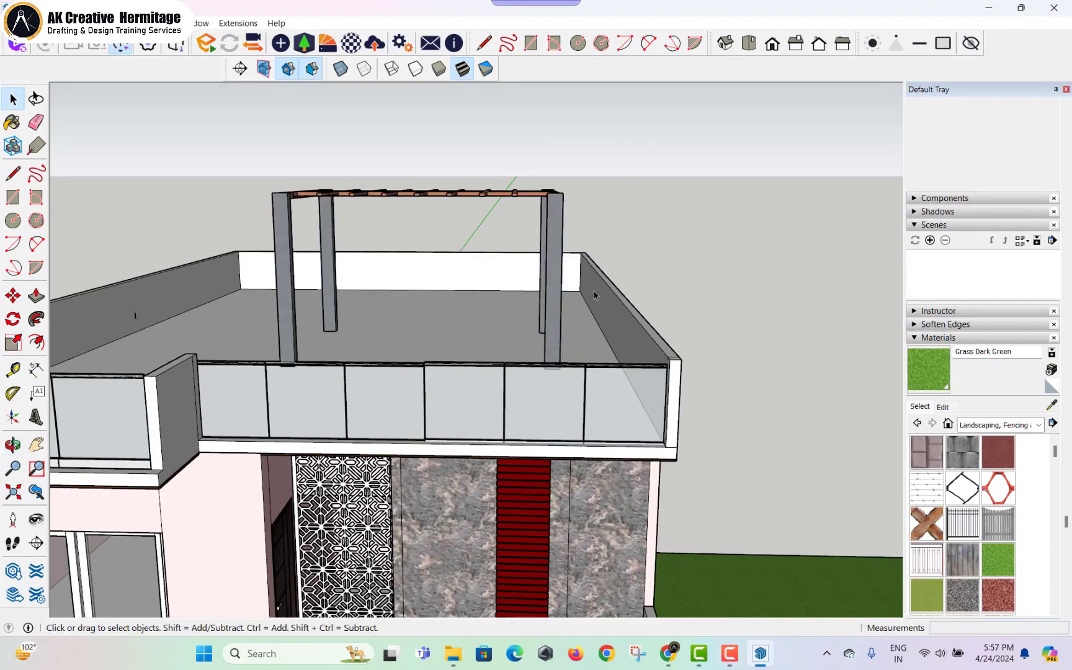
{"action": "scroll", "coordinate": [580, 360], "scroll_direction": "up", "scroll_amount": 3}
{"action": "middle_click_drag", "start_coordinate": [580, 360], "coordinate": [539, 355]}
{"action": "left_click", "coordinate": [538, 355]}
{"action": "scroll", "coordinate": [505, 333], "scroll_direction": "up", "scroll_amount": 3}
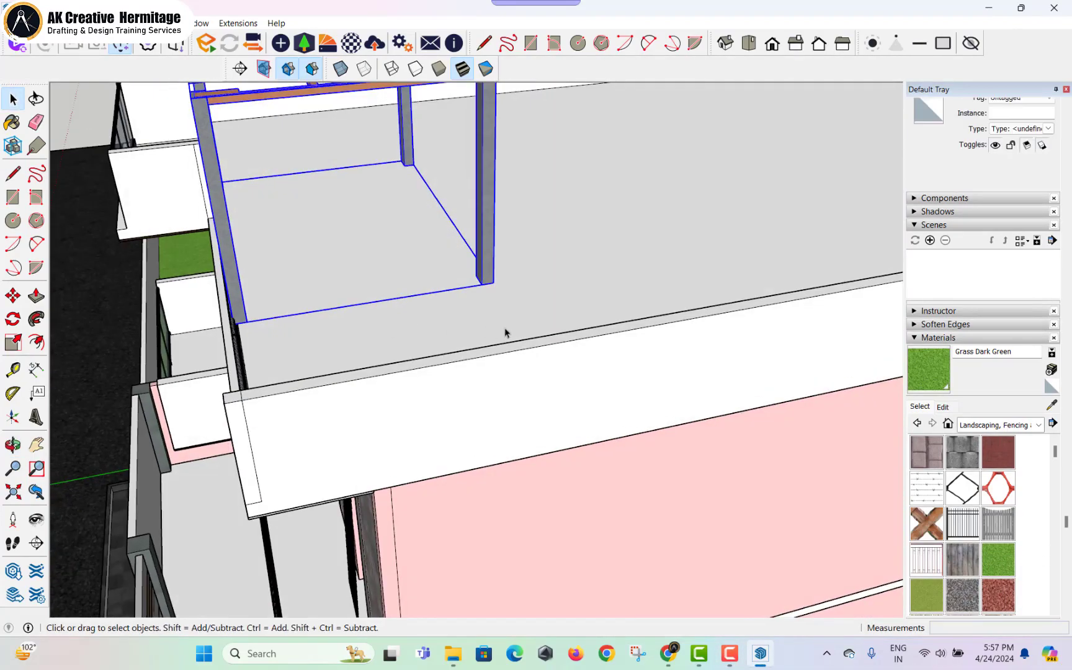
{"action": "key", "text": "m"}
{"action": "left_click", "coordinate": [493, 282]}
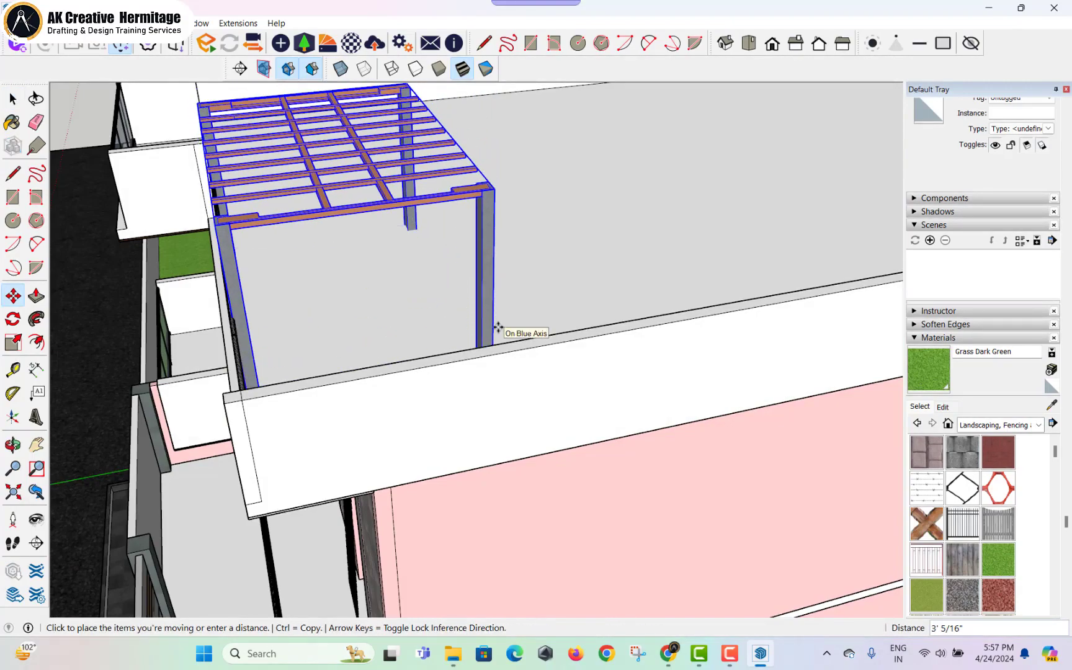
{"action": "left_click", "coordinate": [498, 327]}
- Move the shade about 3' sideways along the front railing, closer to the side parapet
{"action": "key", "text": "m"}
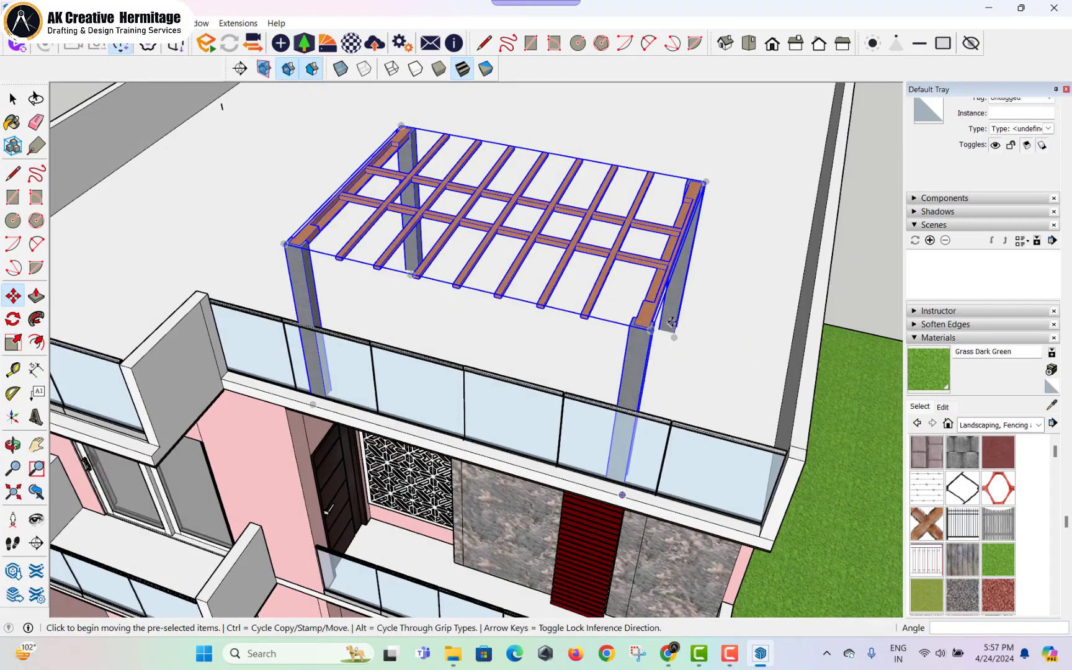
{"action": "left_click", "coordinate": [672, 322]}
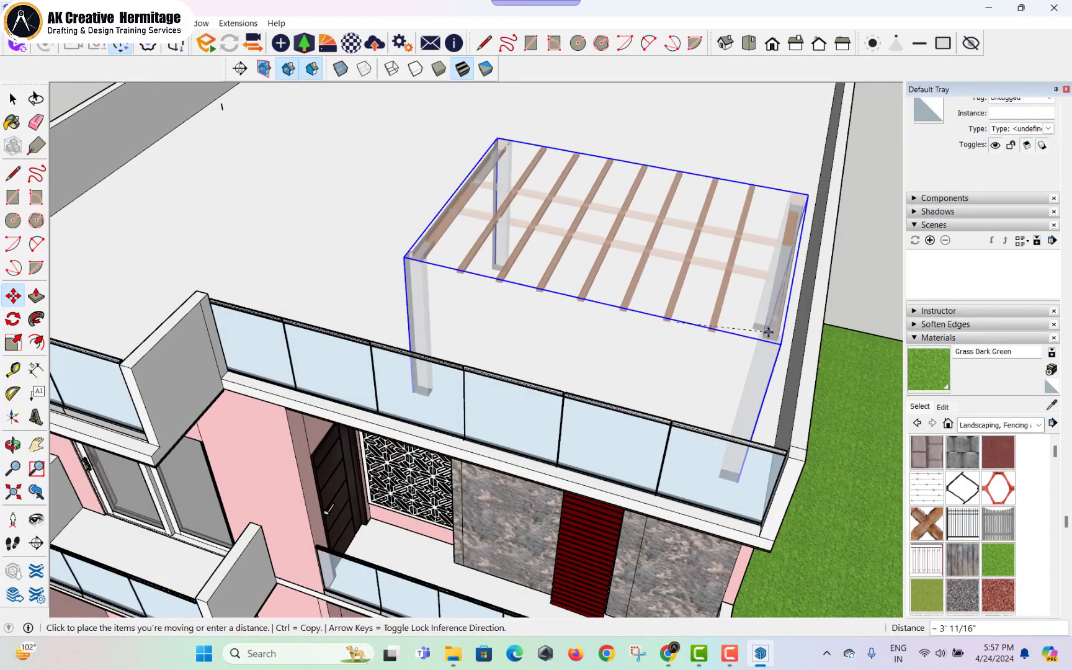
{"action": "left_click", "coordinate": [756, 252]}
{"action": "key", "text": "space"}
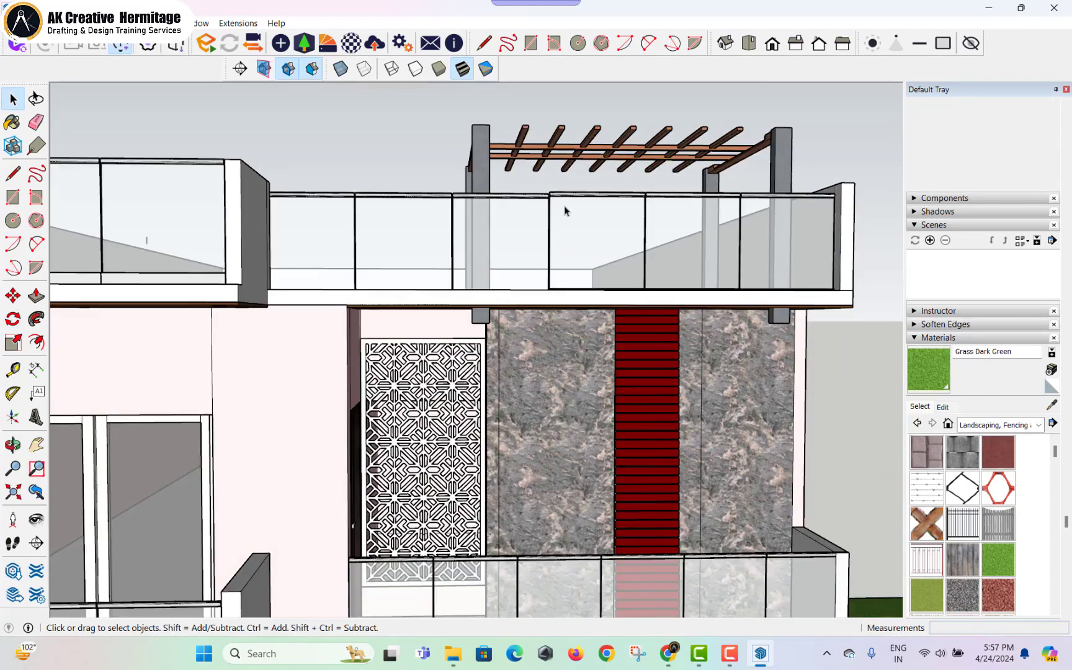
- Raise the shade about 8 9/16" along the blue axis so its posts clear the slab's underside, and check the front elevation
{"action": "scroll", "coordinate": [565, 211], "scroll_direction": "down", "scroll_amount": 6}
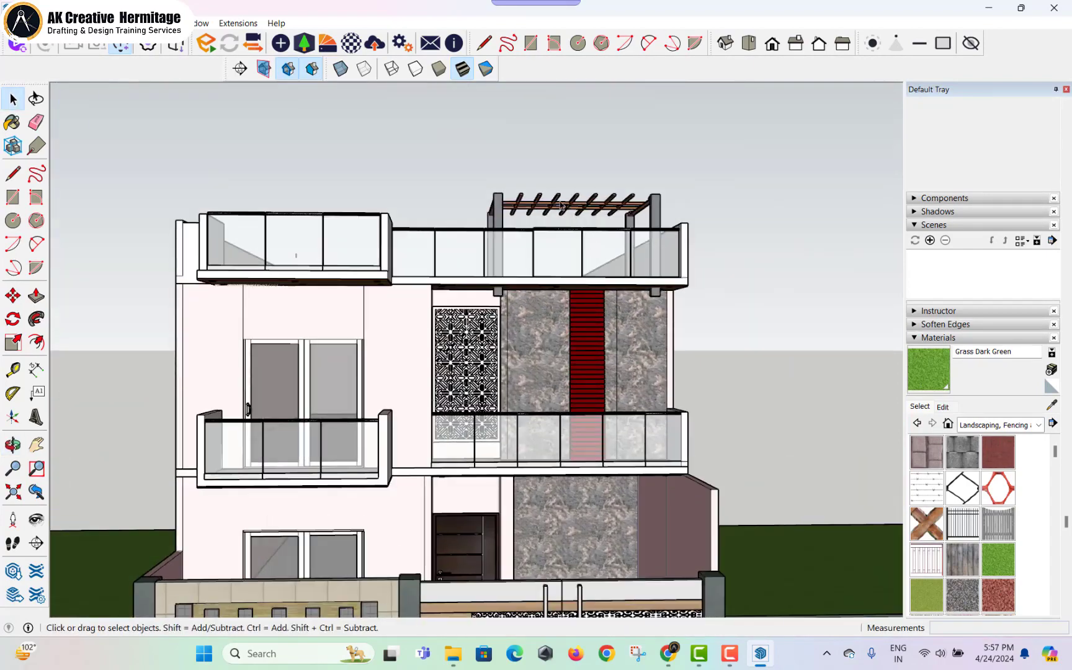
{"action": "left_click", "coordinate": [562, 205]}
{"action": "key", "text": "m"}
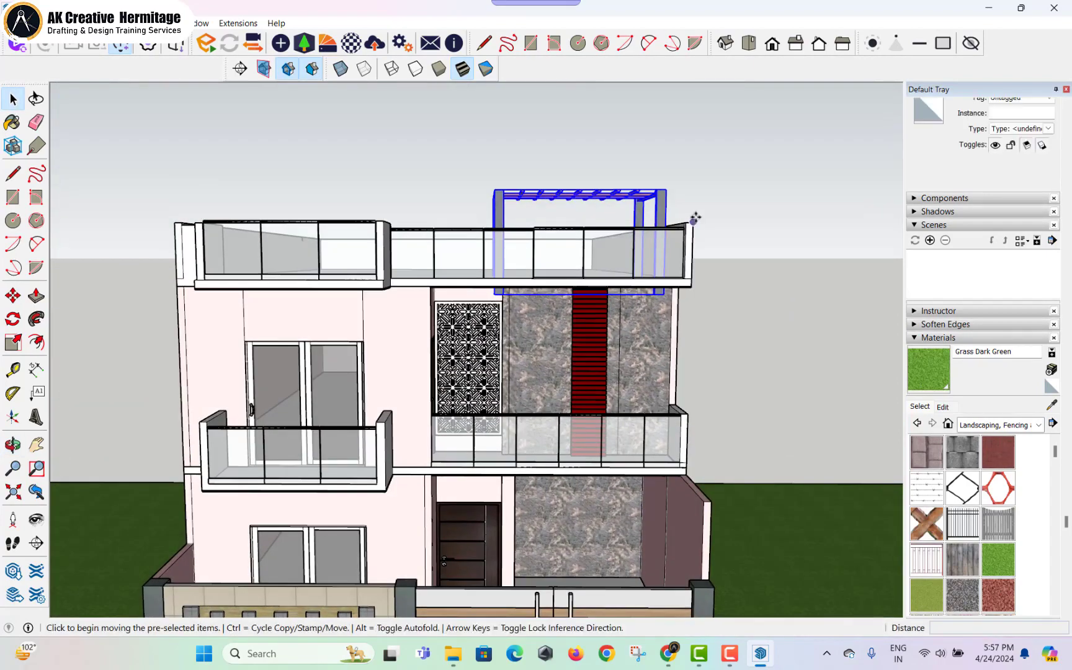
{"action": "left_click", "coordinate": [661, 191]}
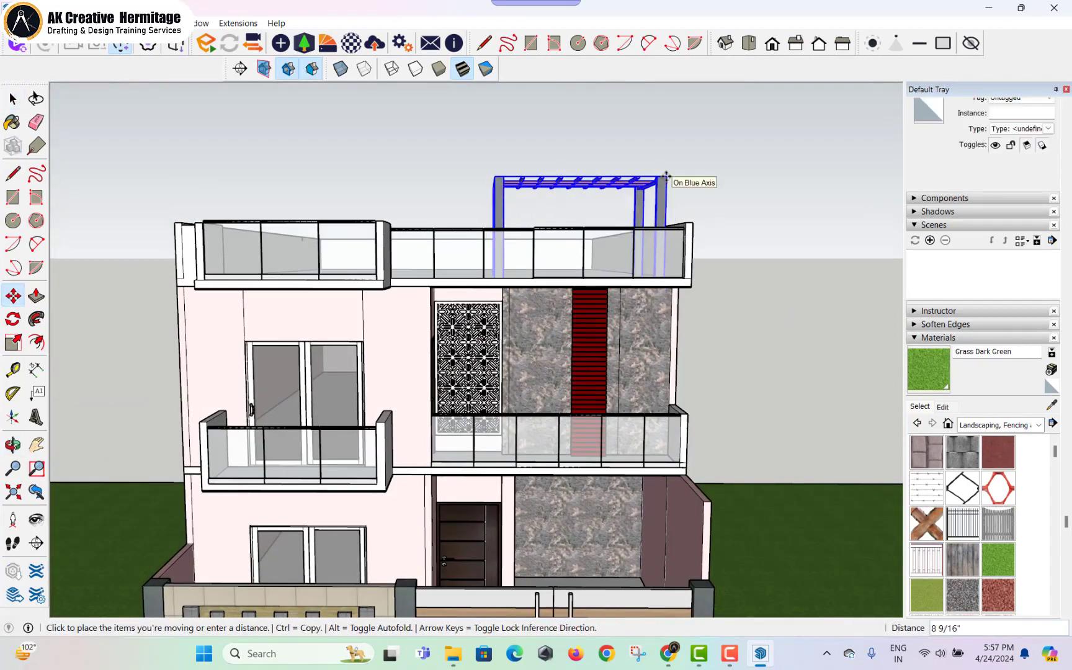
{"action": "left_click", "coordinate": [666, 177]}
{"action": "key", "text": "space"}
{"action": "left_click", "coordinate": [701, 254]}
{"action": "middle_click_drag", "start_coordinate": [702, 268], "coordinate": [646, 239]}
{"action": "middle_click_drag", "start_coordinate": [606, 321], "coordinate": [530, 296], "text": "shift"}
{"action": "scroll", "coordinate": [613, 266], "scroll_direction": "down", "scroll_amount": 3}
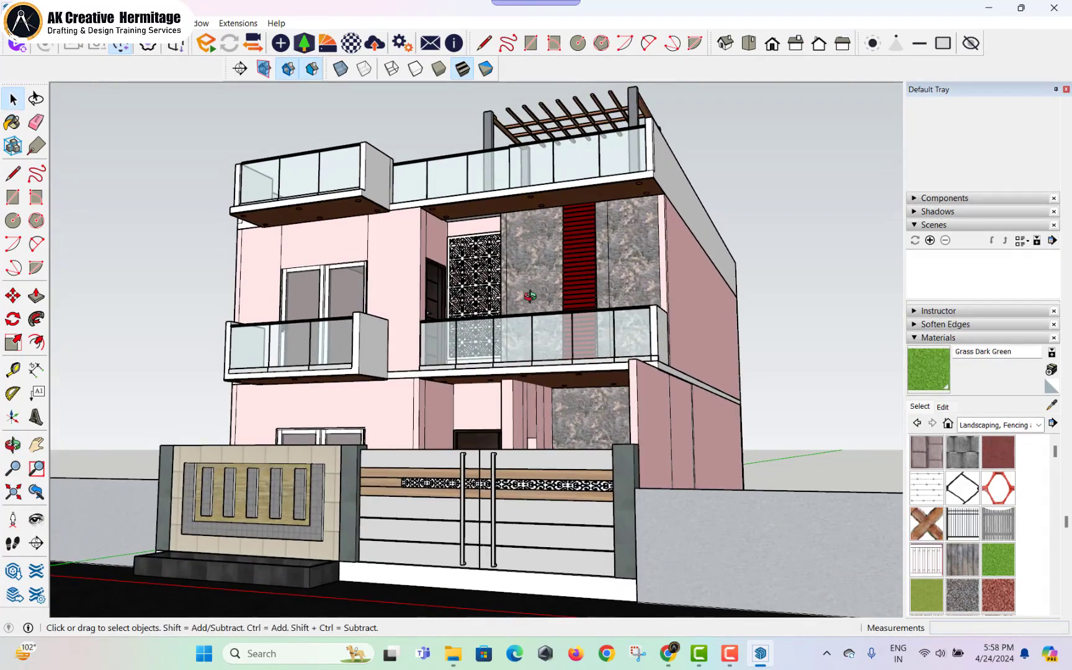
- Switch to 3D Warehouse in the browser and search its models for "POT HANGING"
{"action": "left_click", "coordinate": [670, 654]}
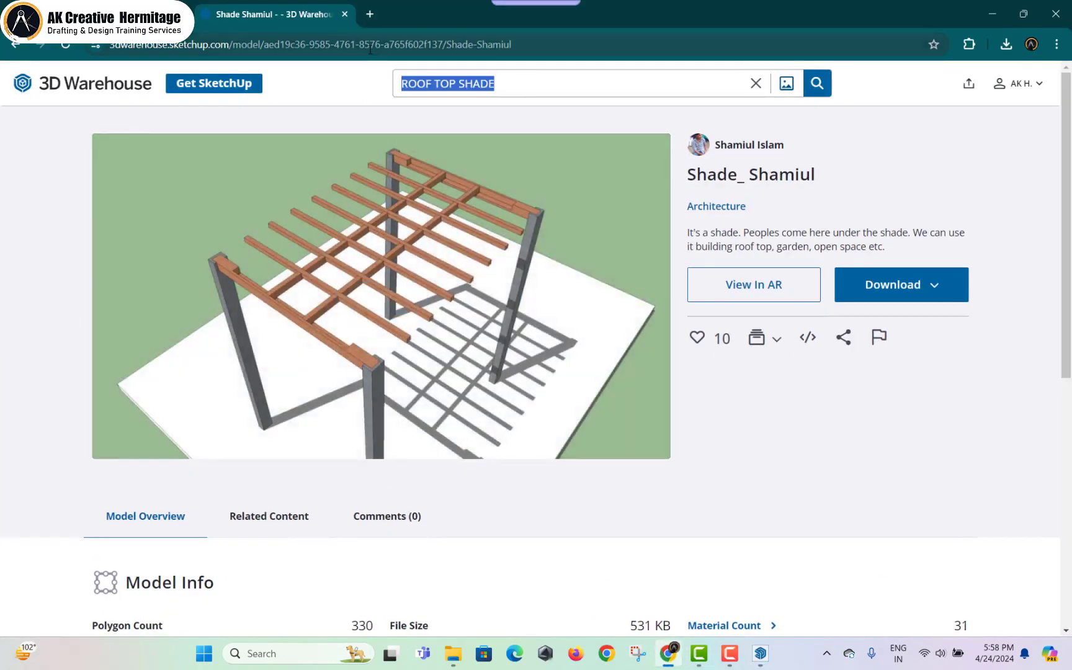
{"action": "key", "text": "Return"}
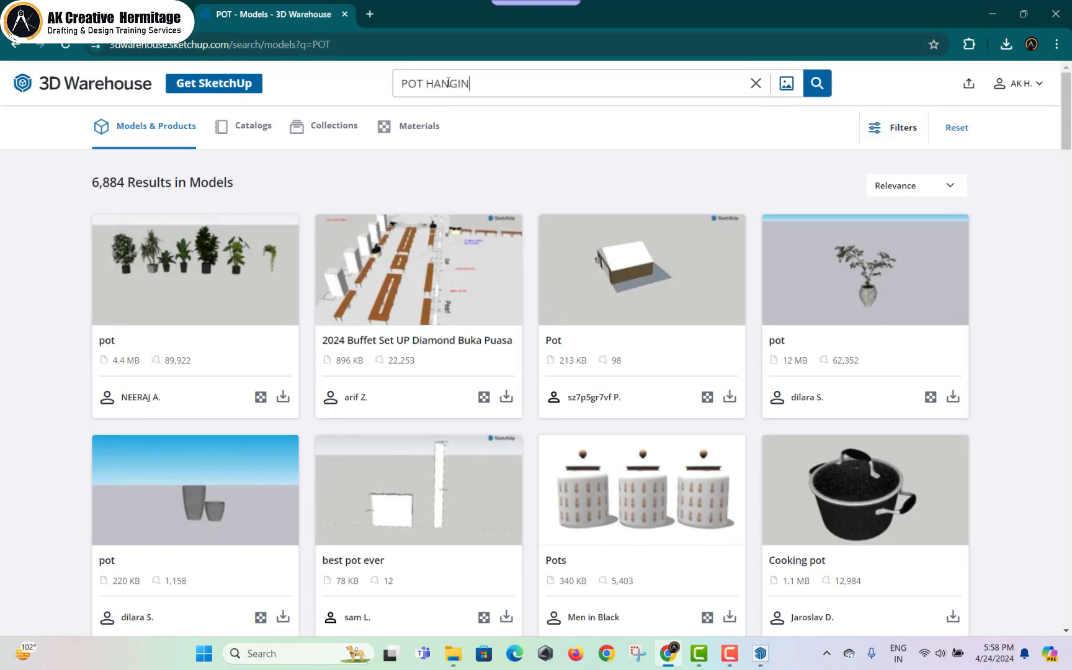
{"action": "type", "text": "HANGING"}
{"action": "key", "text": "Return"}
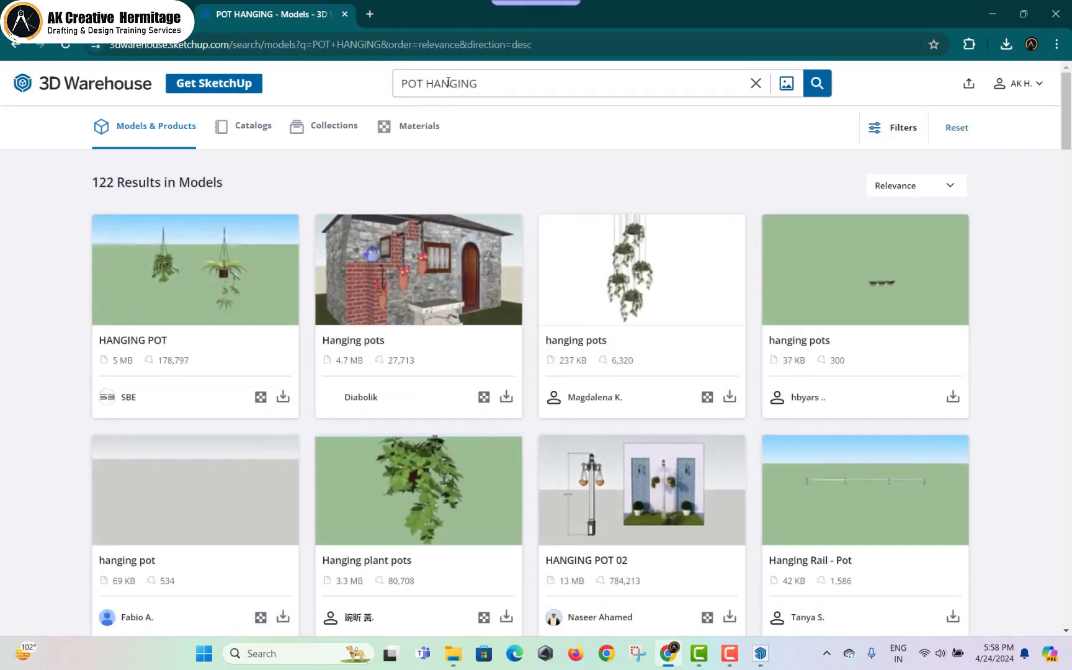
- Open the first result, HANGING POT, and download it as a SketchUp file
{"action": "left_click", "coordinate": [216, 283]}
{"action": "left_click", "coordinate": [895, 256]}
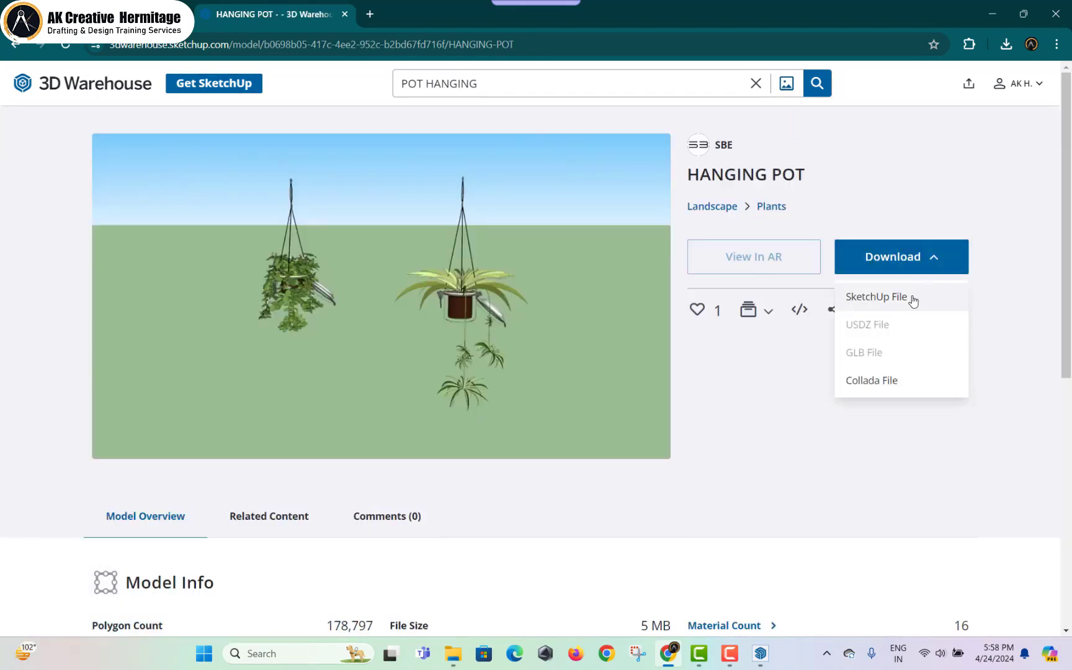
{"action": "left_click", "coordinate": [912, 301]}
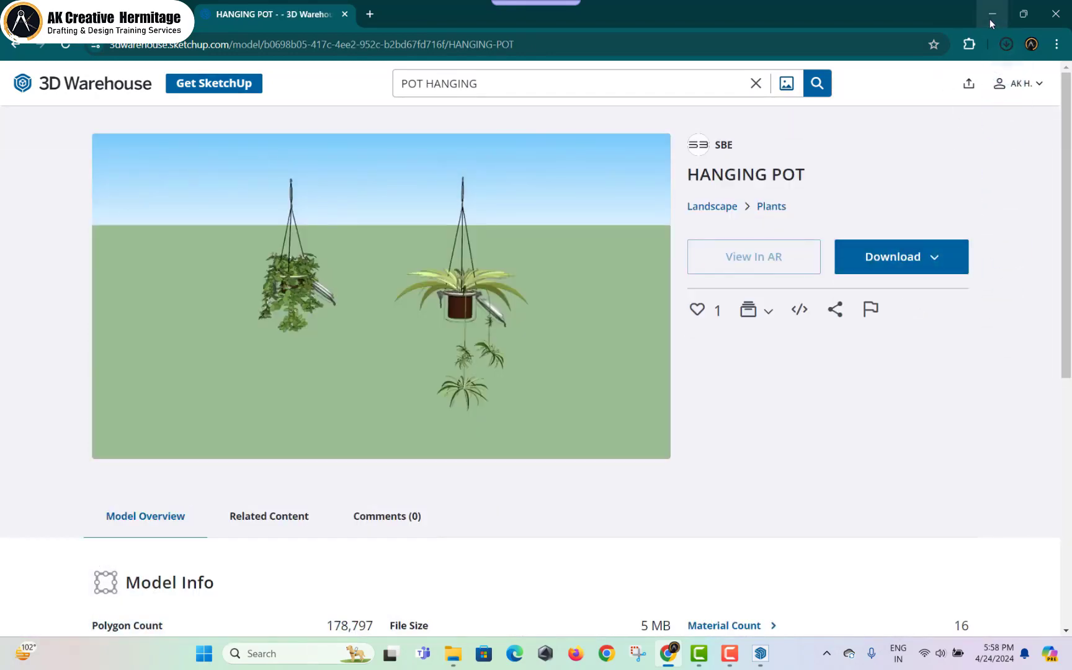
- Search 3D Warehouse for "WALL LIGHTS" and download the first result, the cylindrical WALL_LIGHT
{"action": "left_click", "coordinate": [16, 45]}
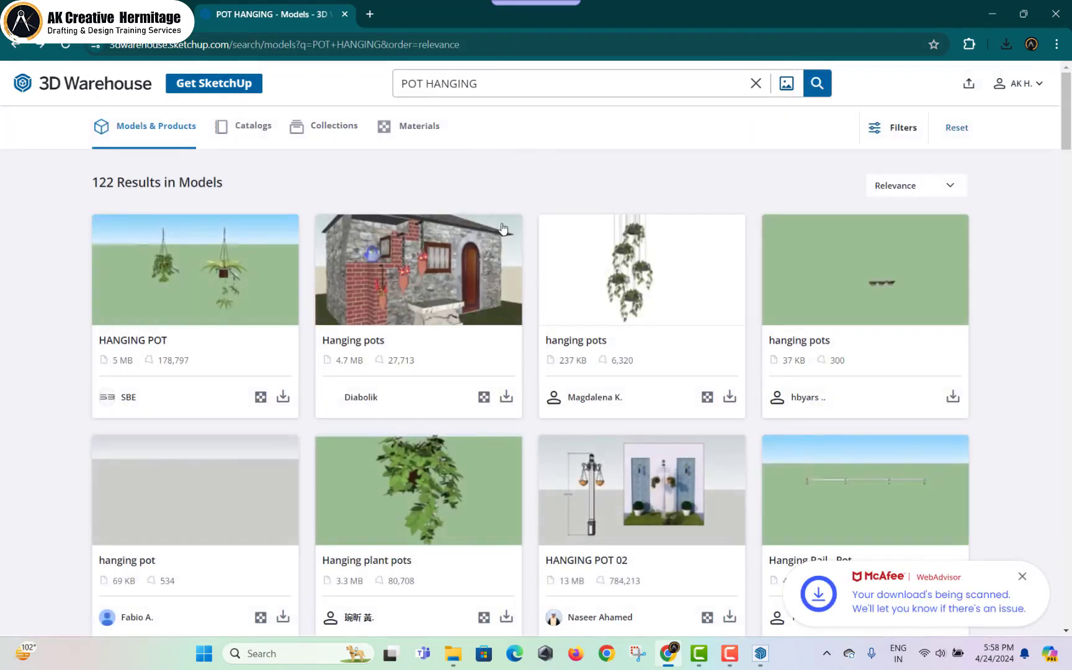
{"action": "left_click", "coordinate": [16, 45]}
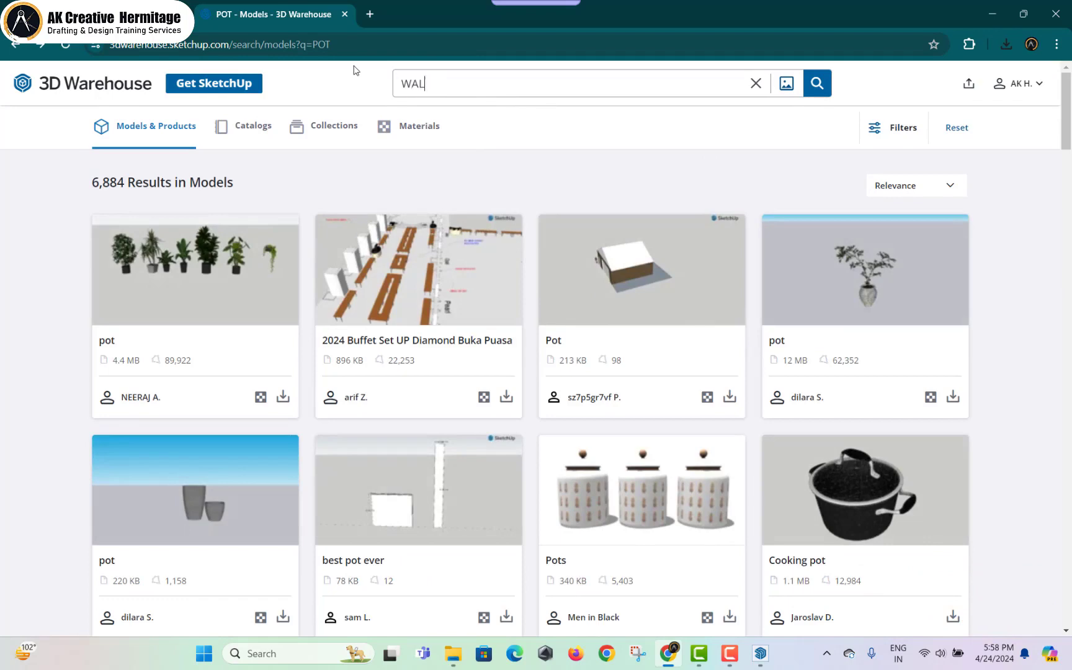
{"action": "key", "text": "Return"}
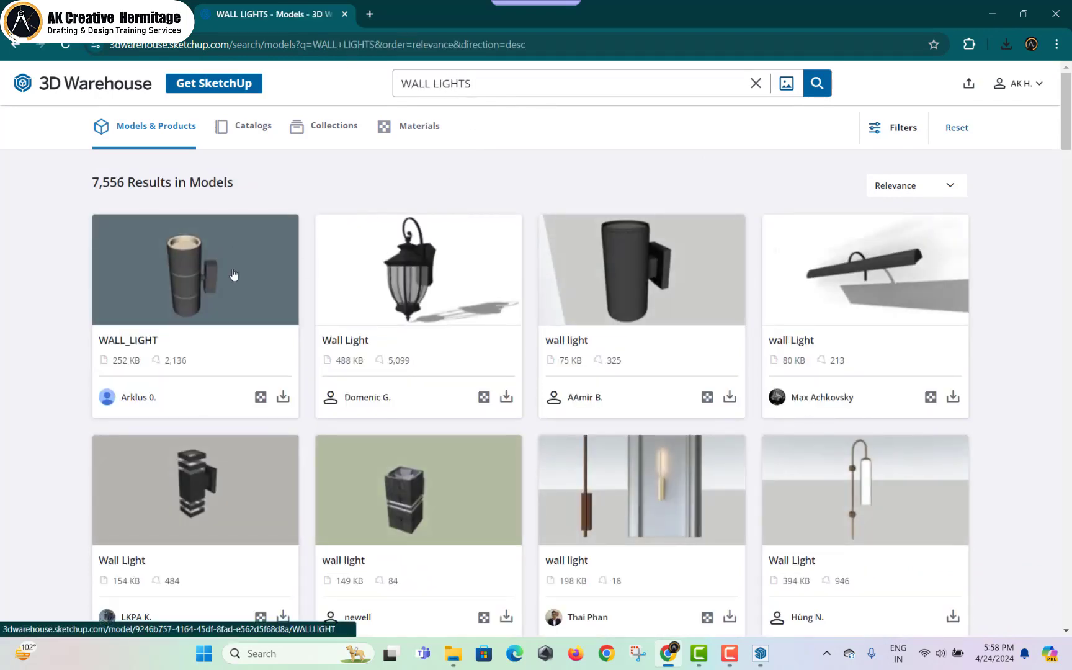
{"action": "left_click", "coordinate": [232, 275]}
{"action": "left_click", "coordinate": [872, 298]}
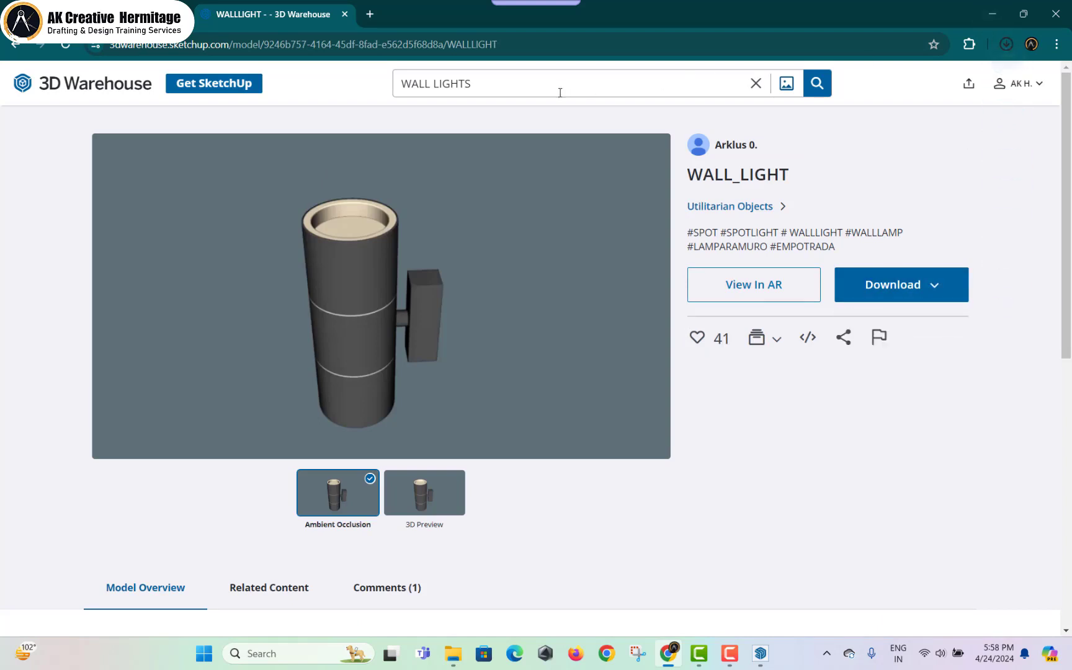
- Replace the search text with "POST LIGHT" and search the 3D Warehouse models
{"action": "left_click_drag", "start_coordinate": [560, 92], "coordinate": [366, 96]}
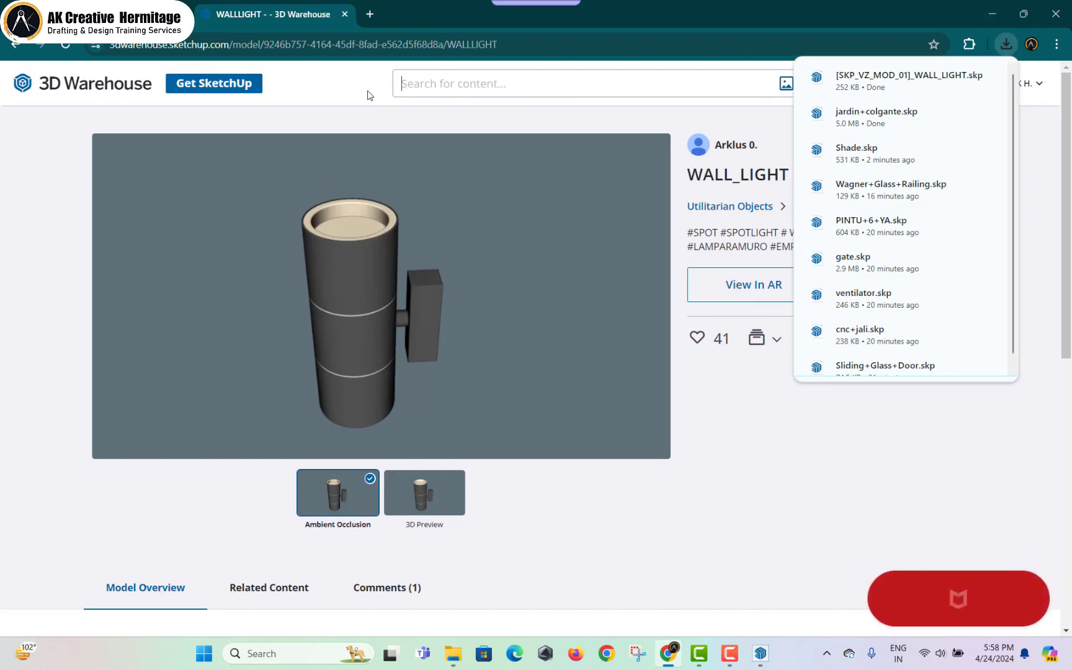
{"action": "type", "text": "H"}
{"action": "key", "text": "BackSpace"}
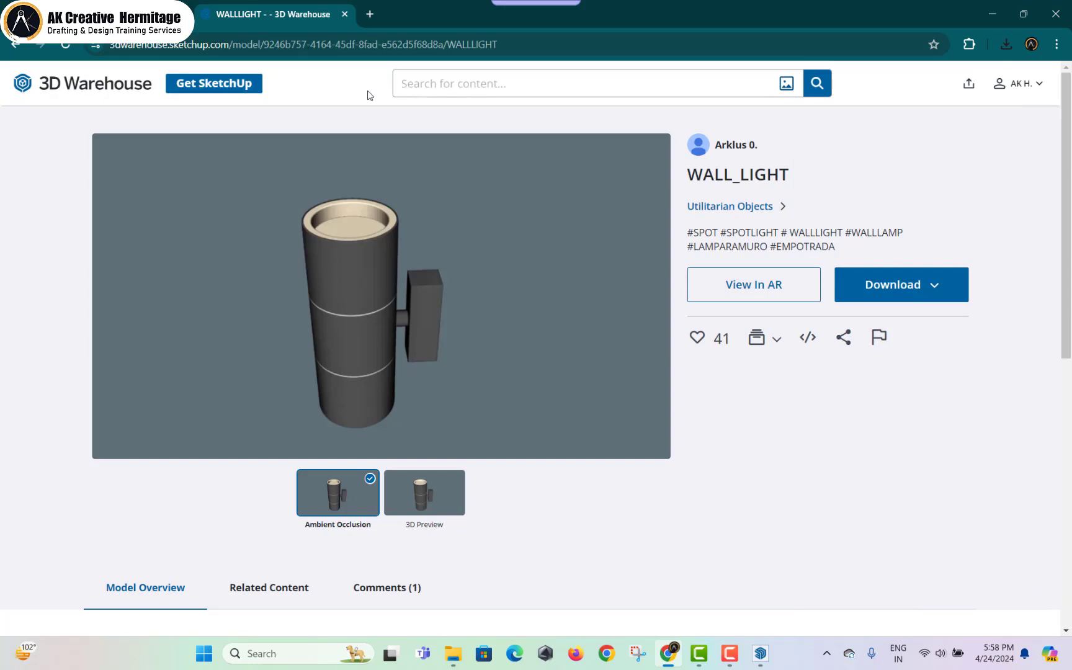
{"action": "type", "text": "POST LIGH"}
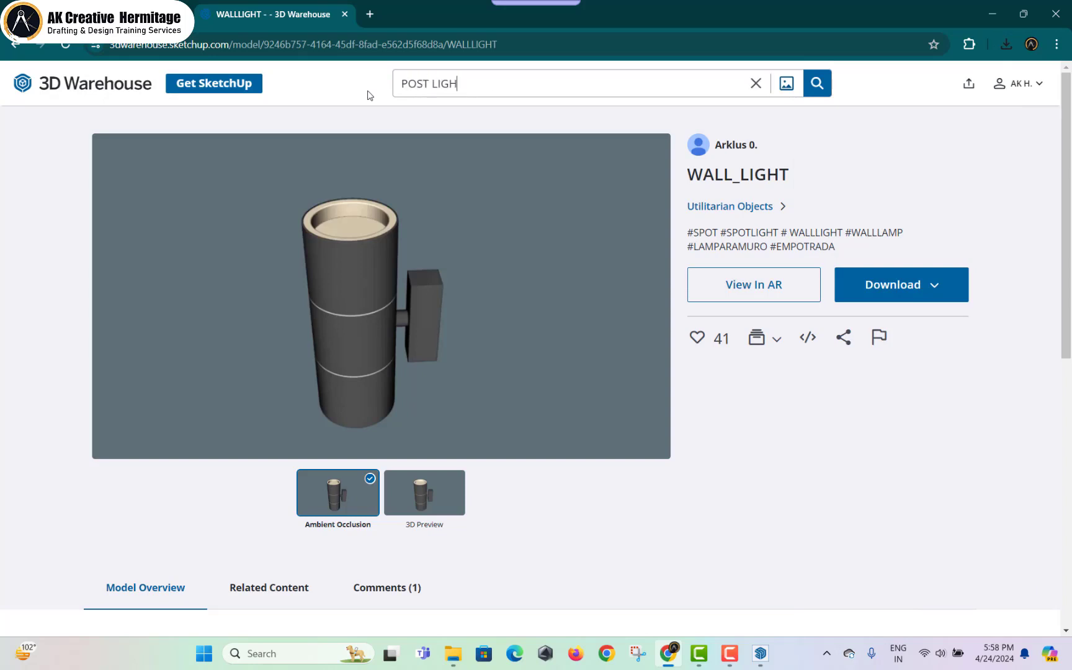
{"action": "type", "text": "T"}
{"action": "key", "text": "Return"}
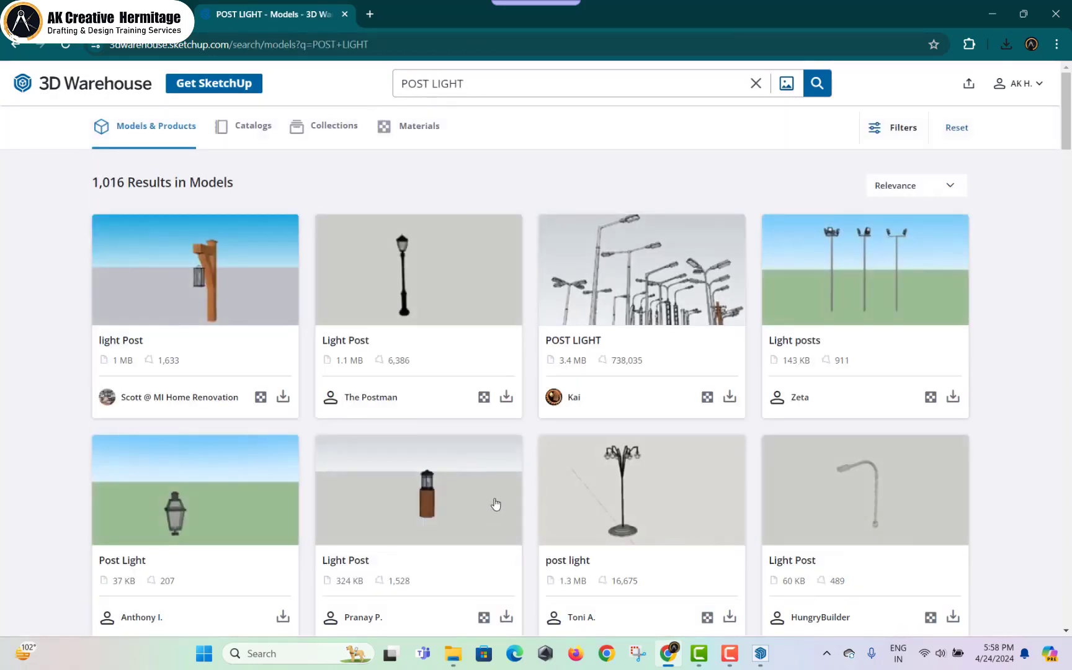
- Open the lantern-shaped Post Light model in the second row of results and download it as a SketchUp file
{"action": "left_click", "coordinate": [280, 511]}
{"action": "left_click", "coordinate": [898, 271]}
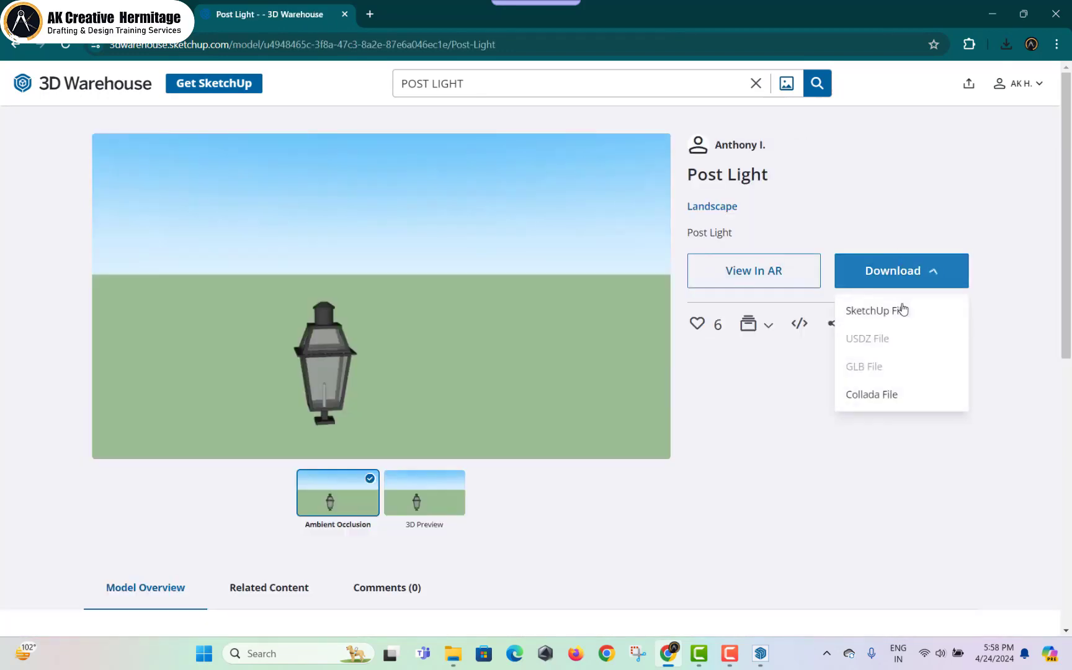
{"action": "left_click", "coordinate": [903, 310]}
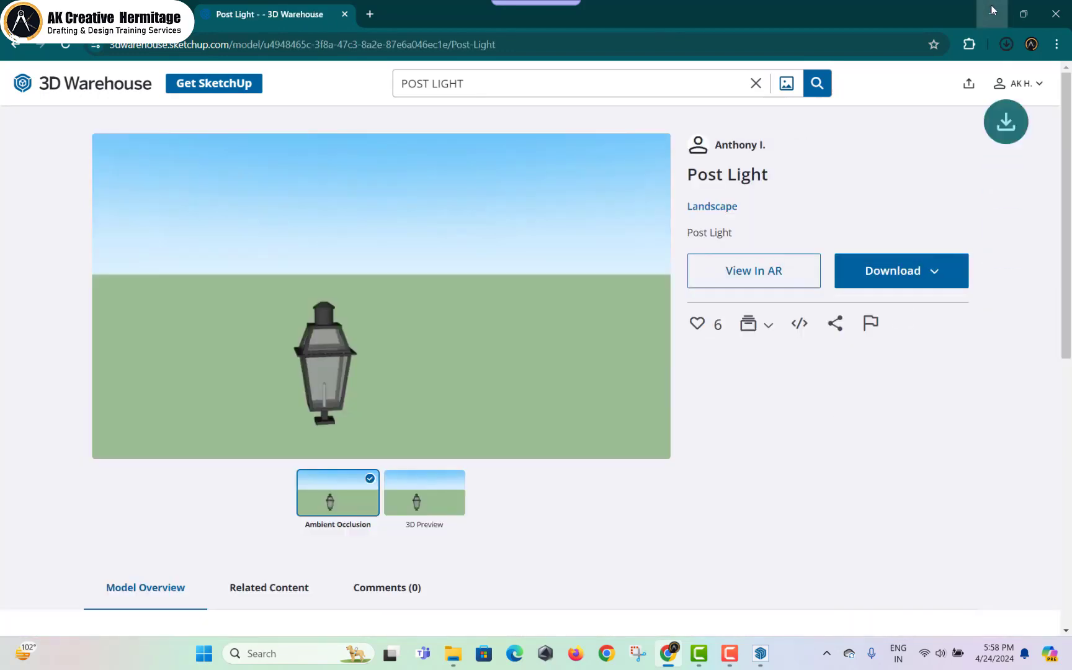
- Switch to SketchUp, import the downloaded wall light and place it on the first-floor wall beside the balcony's sliding door
{"action": "left_click", "coordinate": [992, 12]}
{"action": "left_click", "coordinate": [9, 23]}
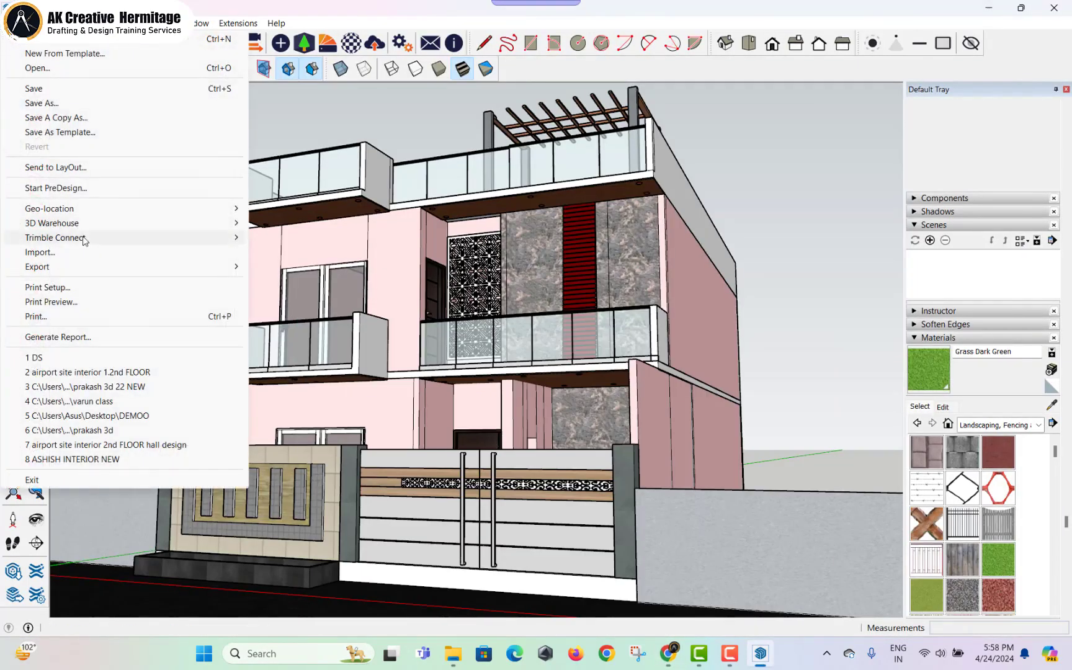
{"action": "left_click", "coordinate": [82, 247]}
{"action": "double_click", "coordinate": [464, 187]}
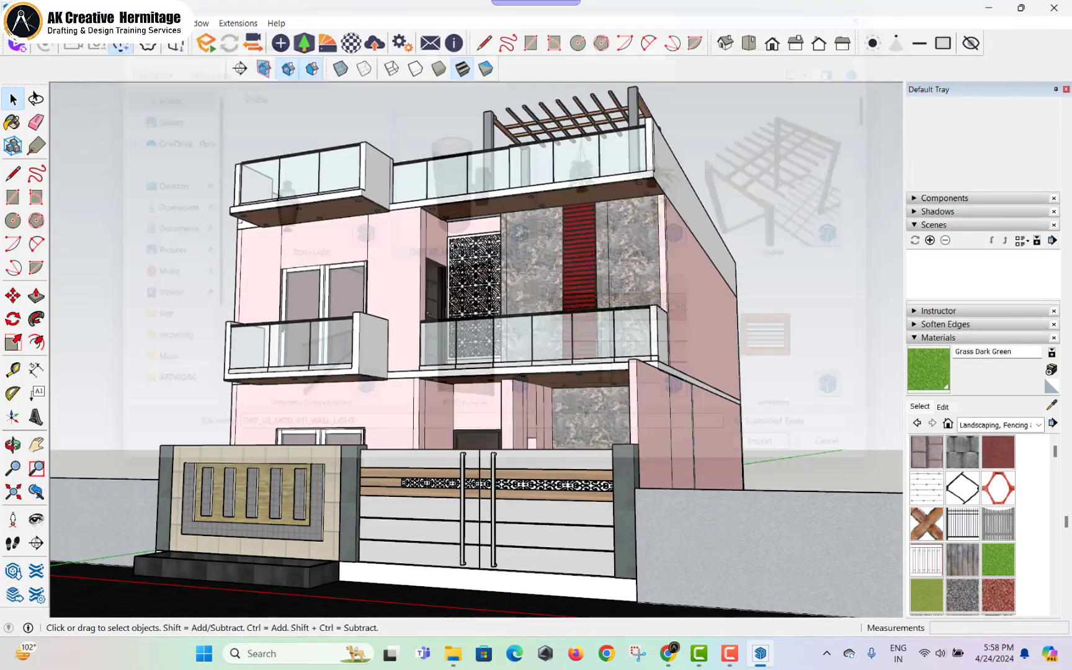
{"action": "left_click", "coordinate": [646, 385]}
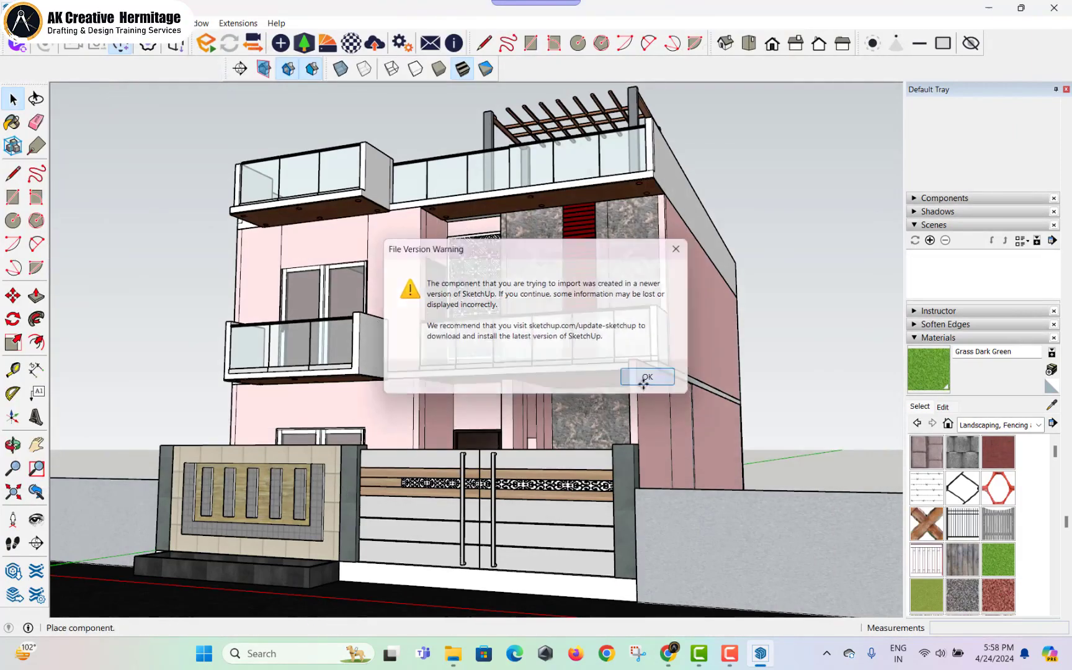
{"action": "left_click", "coordinate": [266, 293]}
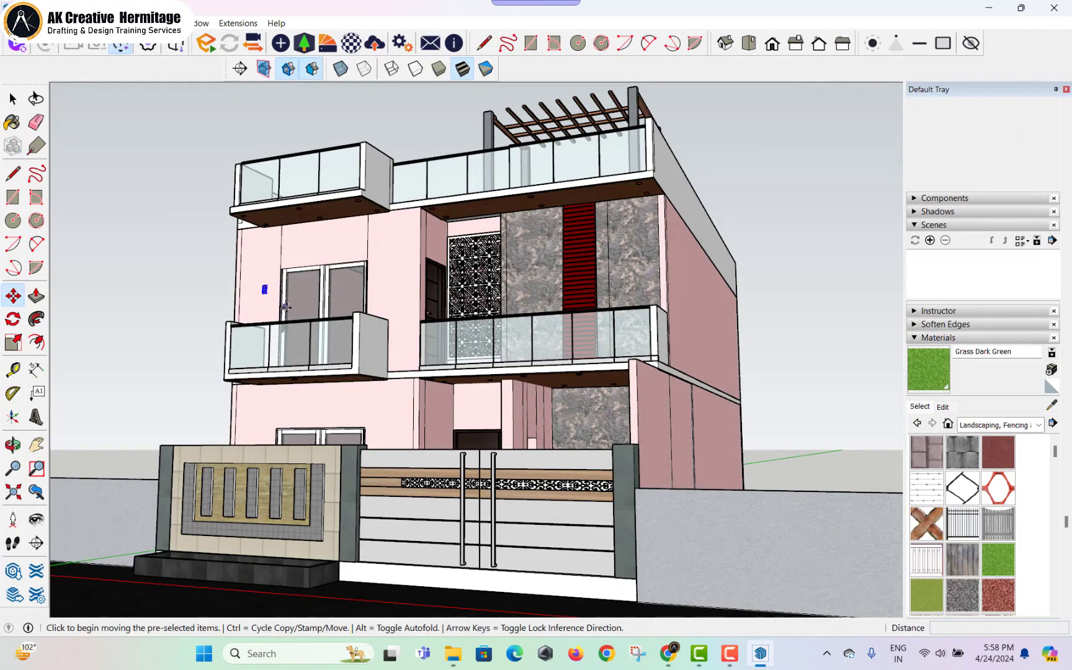
- Copy the wall light about 9' 6" across to the opposite side of the first-floor sliding door
{"action": "middle_click_drag", "start_coordinate": [266, 293], "coordinate": [251, 323]}
{"action": "scroll", "coordinate": [250, 290], "scroll_direction": "up", "scroll_amount": 5}
{"action": "key", "text": "ctrl"}
{"action": "left_click", "coordinate": [220, 245]}
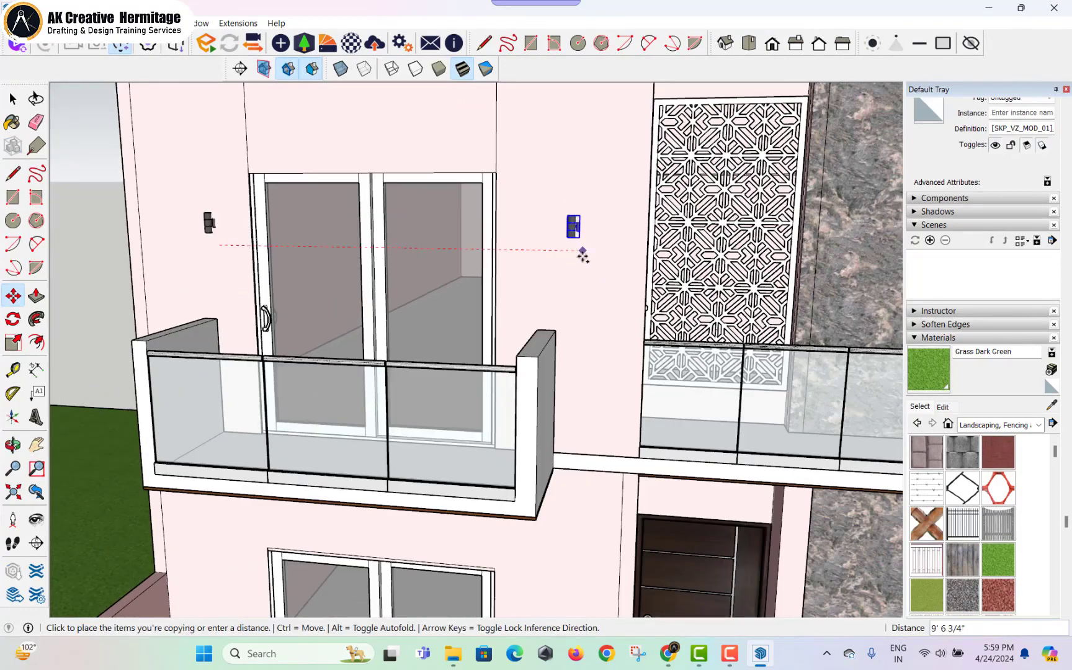
{"action": "left_click", "coordinate": [575, 254]}
- Copy the wall light down to the ground floor and again across the window, so both sides have one
{"action": "scroll", "coordinate": [577, 260], "scroll_direction": "down", "scroll_amount": 3}
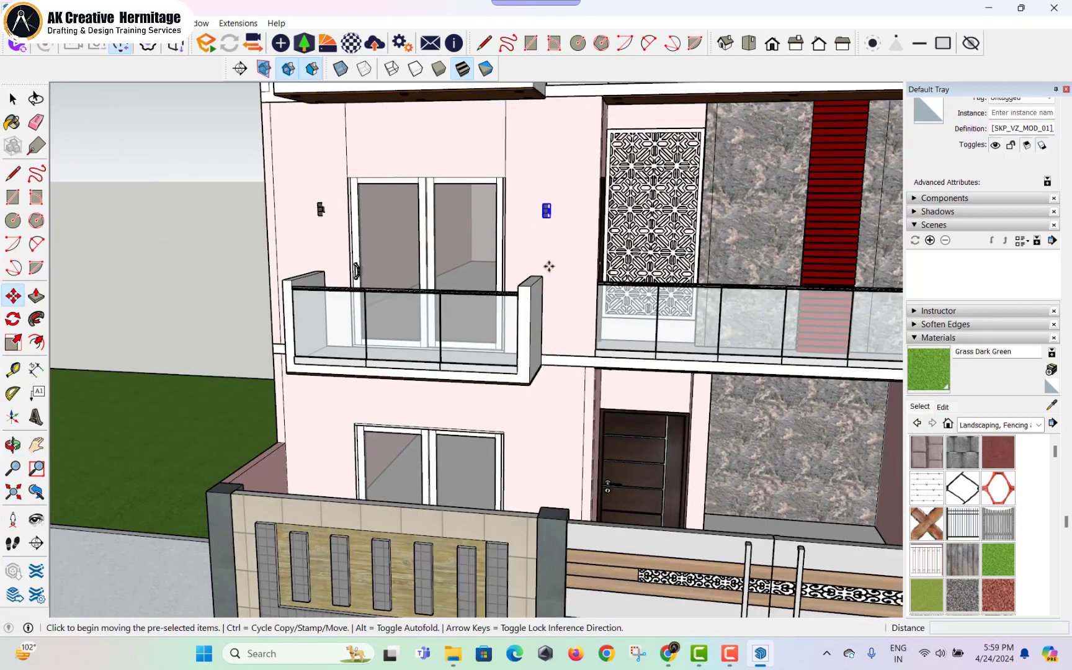
{"action": "left_click", "coordinate": [552, 241]}
{"action": "key", "text": "ctrl"}
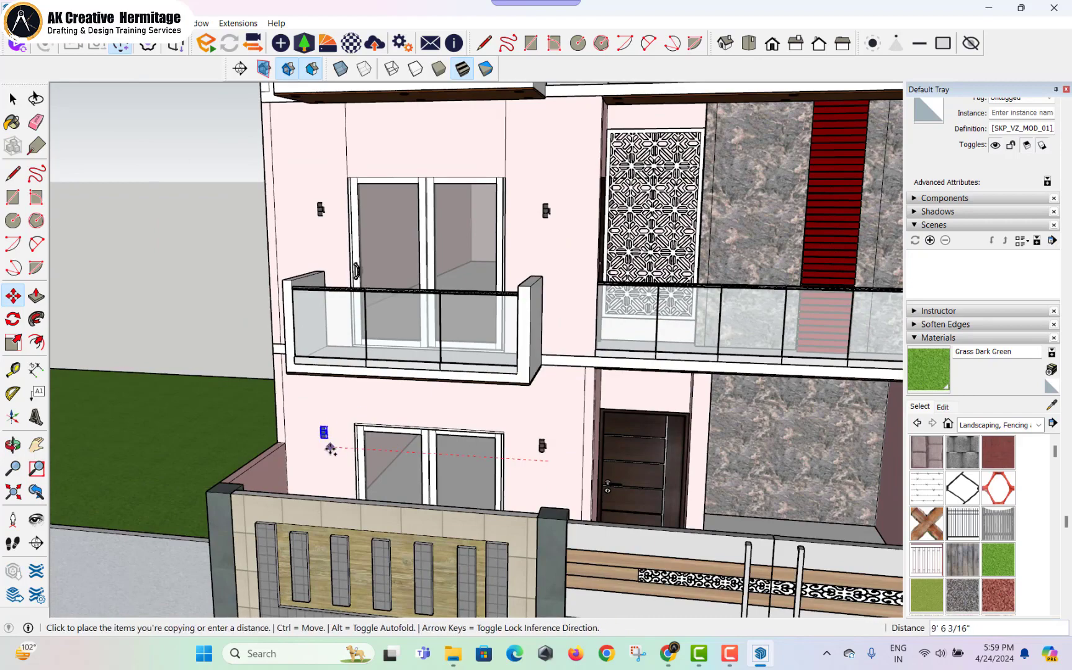
{"action": "left_click", "coordinate": [330, 448]}
{"action": "key", "text": "space"}
{"action": "left_click", "coordinate": [207, 154]}
- Import the downloaded Post Light model and place it near the pillar between the boundary wall and the gate
{"action": "scroll", "coordinate": [208, 154], "scroll_direction": "down", "scroll_amount": 5}
{"action": "middle_click_drag", "start_coordinate": [458, 264], "coordinate": [395, 181]}
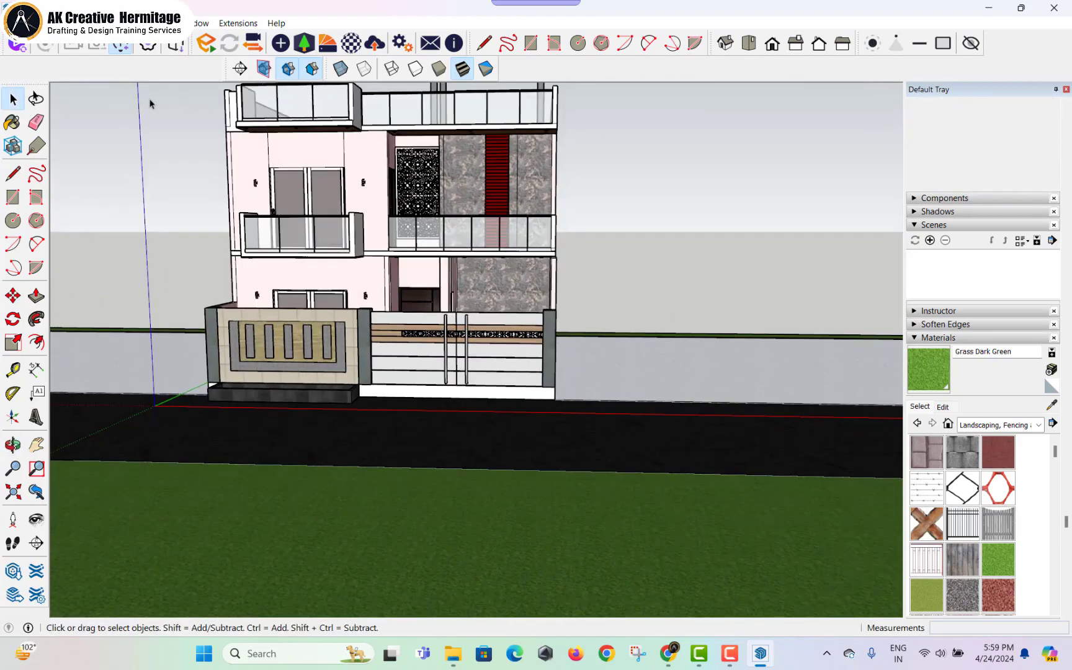
{"action": "left_click", "coordinate": [13, 23]}
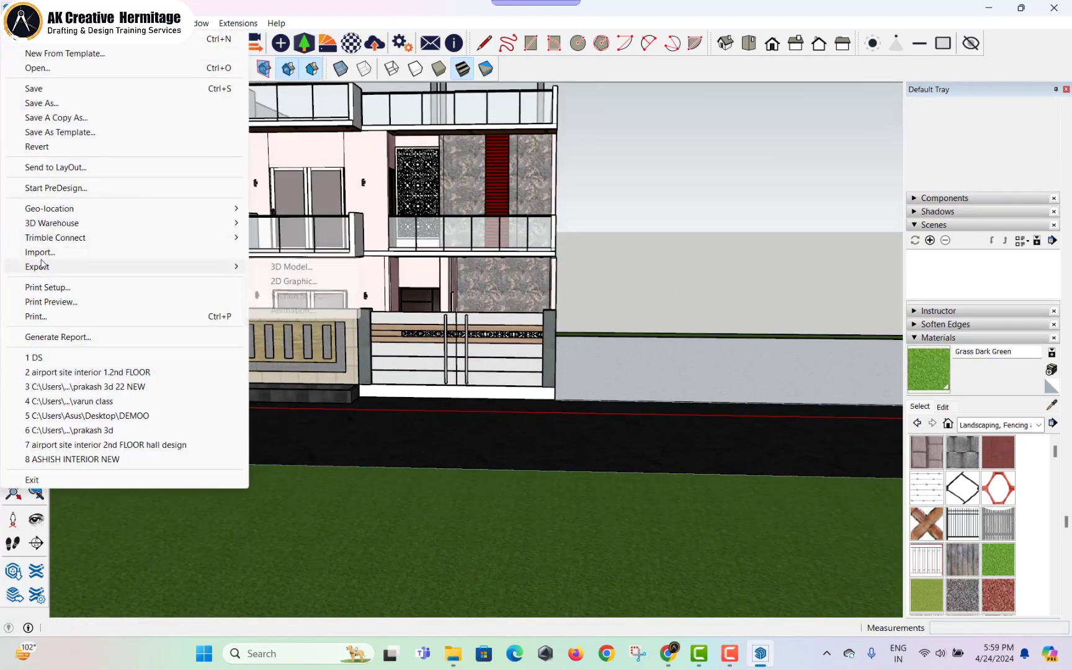
{"action": "left_click", "coordinate": [93, 251]}
{"action": "double_click", "coordinate": [302, 229]}
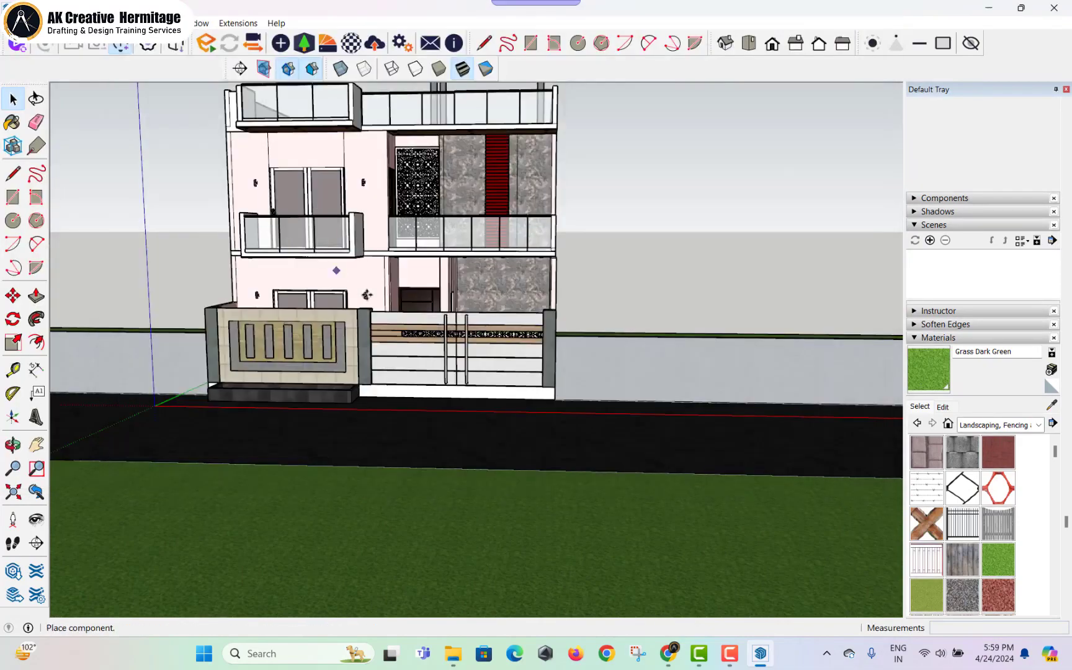
{"action": "scroll", "coordinate": [323, 358], "scroll_direction": "up", "scroll_amount": 6}
{"action": "left_click", "coordinate": [302, 374]}
- Move the post light onto the top of the pillar between the tiled boundary wall and the gate
{"action": "middle_click_drag", "start_coordinate": [303, 374], "coordinate": [363, 415]}
{"action": "scroll", "coordinate": [379, 393], "scroll_direction": "up", "scroll_amount": 3}
{"action": "left_click", "coordinate": [379, 393]}
{"action": "left_click", "coordinate": [299, 366]}
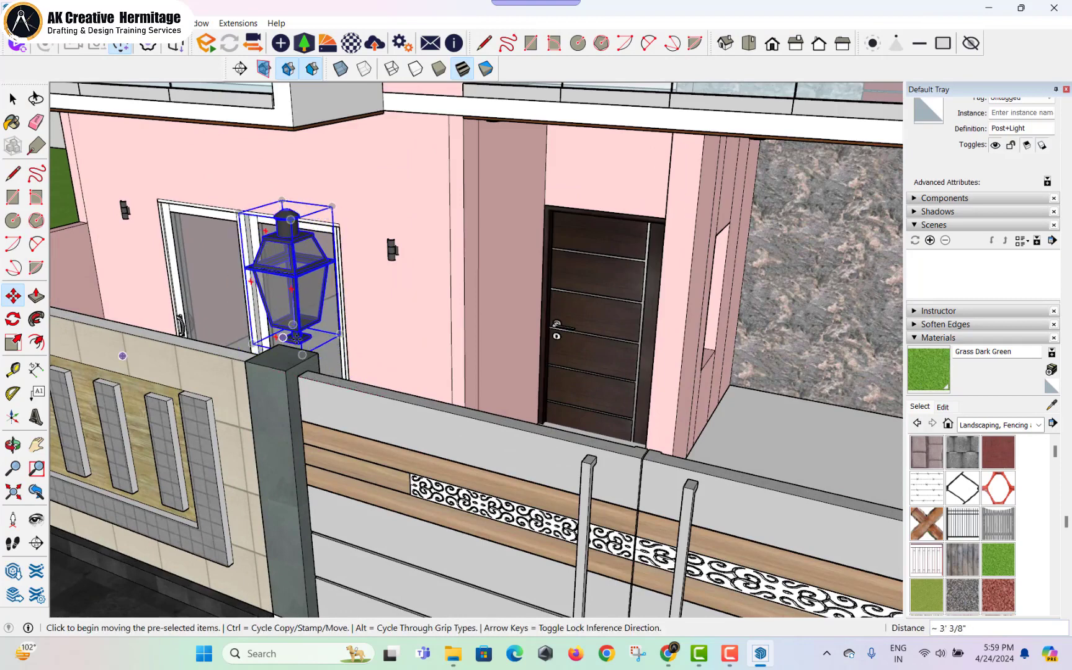
{"action": "left_click", "coordinate": [303, 341]}
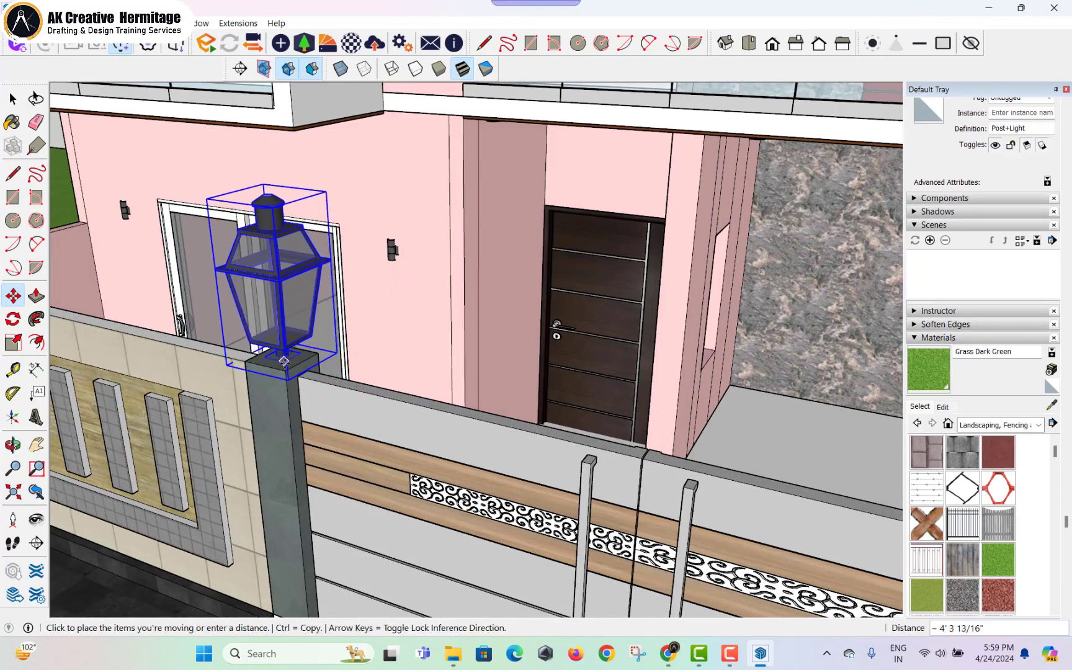
{"action": "left_click", "coordinate": [286, 367]}
- Scale the post light uniformly about its centre to 0.50 and lower it onto the pillar top
{"action": "key", "text": "s"}
{"action": "left_click", "coordinate": [326, 208]}
{"action": "key", "text": "ctrl"}
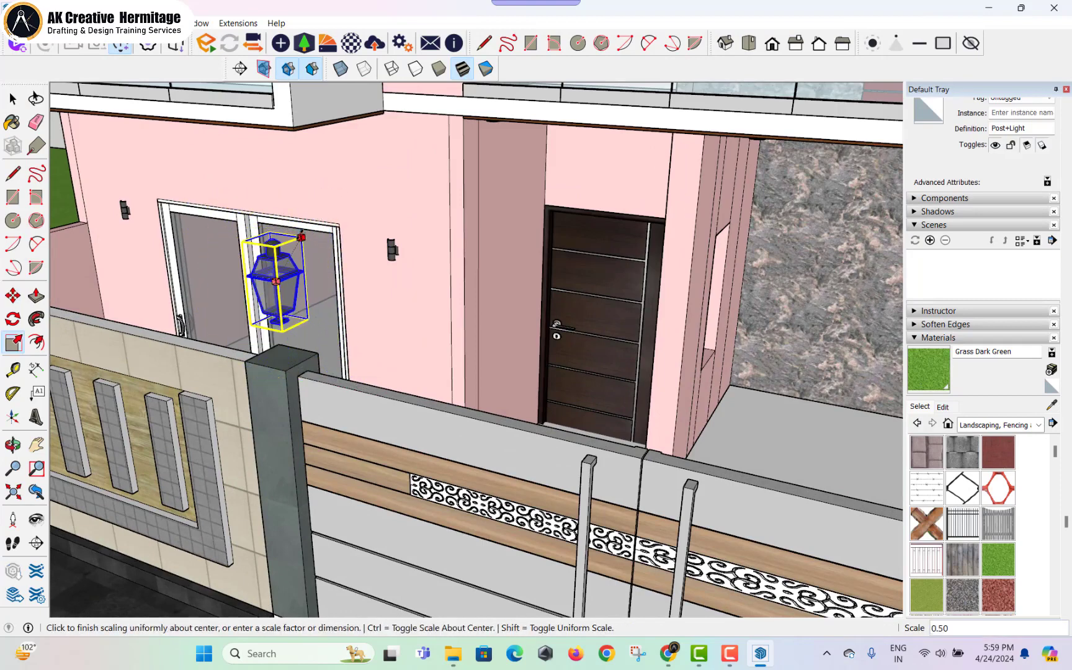
{"action": "left_click", "coordinate": [301, 237]}
{"action": "key", "text": "space"}
{"action": "scroll", "coordinate": [279, 292], "scroll_direction": "up", "scroll_amount": 3}
{"action": "key", "text": "m"}
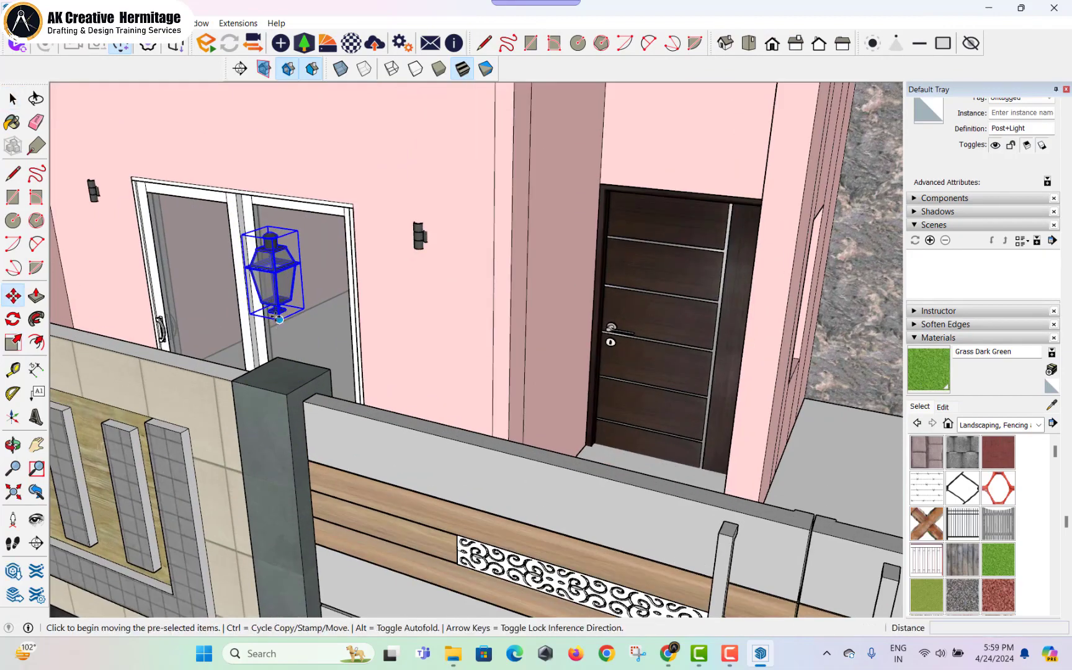
{"action": "left_click", "coordinate": [279, 357]}
{"action": "left_click", "coordinate": [281, 371]}
- Enlarge the post light slightly about its centre and adjust its position so it stands on the pillar top
{"action": "key", "text": "s"}
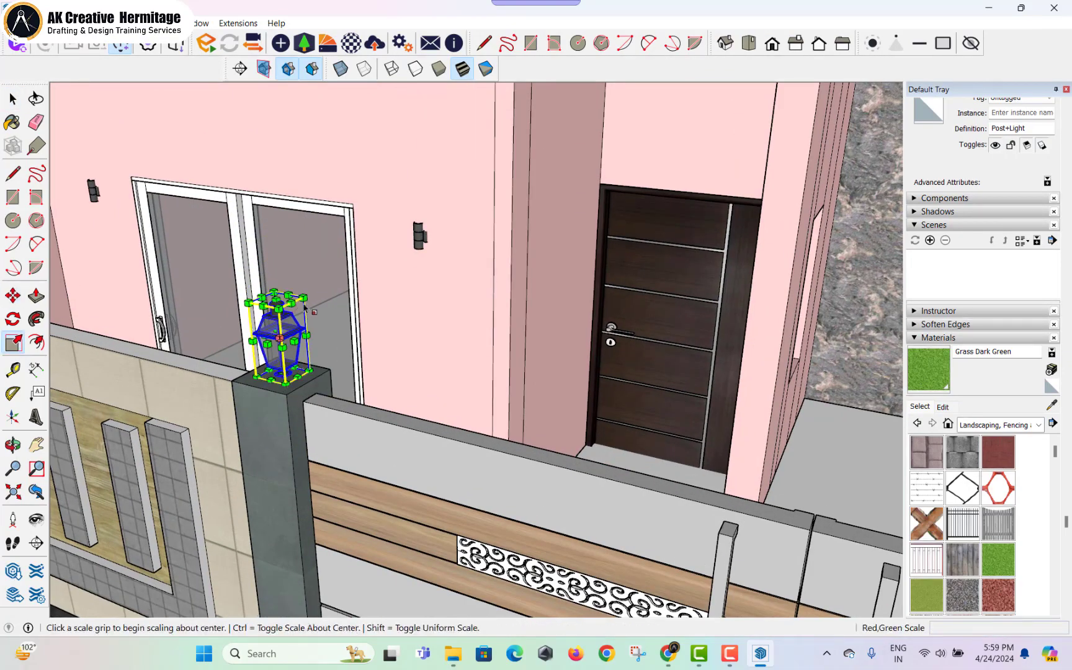
{"action": "left_click", "coordinate": [305, 292]}
{"action": "key", "text": "ctrl"}
{"action": "left_click", "coordinate": [306, 291]}
{"action": "key", "text": "m"}
{"action": "left_click", "coordinate": [287, 345]}
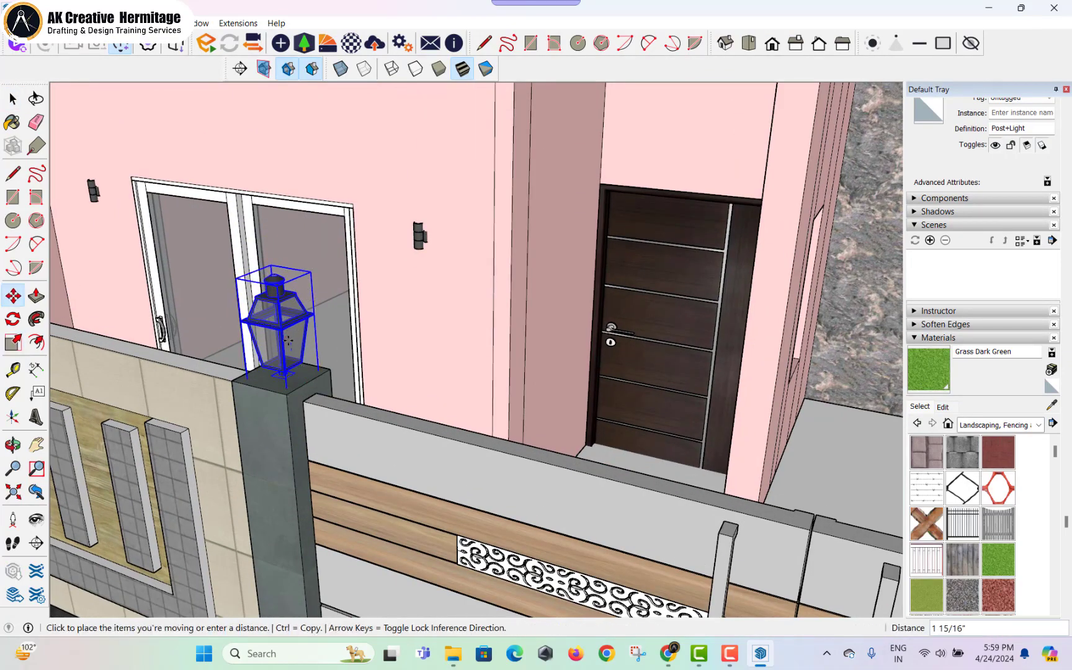
{"action": "left_click", "coordinate": [284, 339]}
- Copy the post light from its pillar across the gate to the pillar on the far side
{"action": "key", "text": "ctrl"}
{"action": "left_click", "coordinate": [287, 394]}
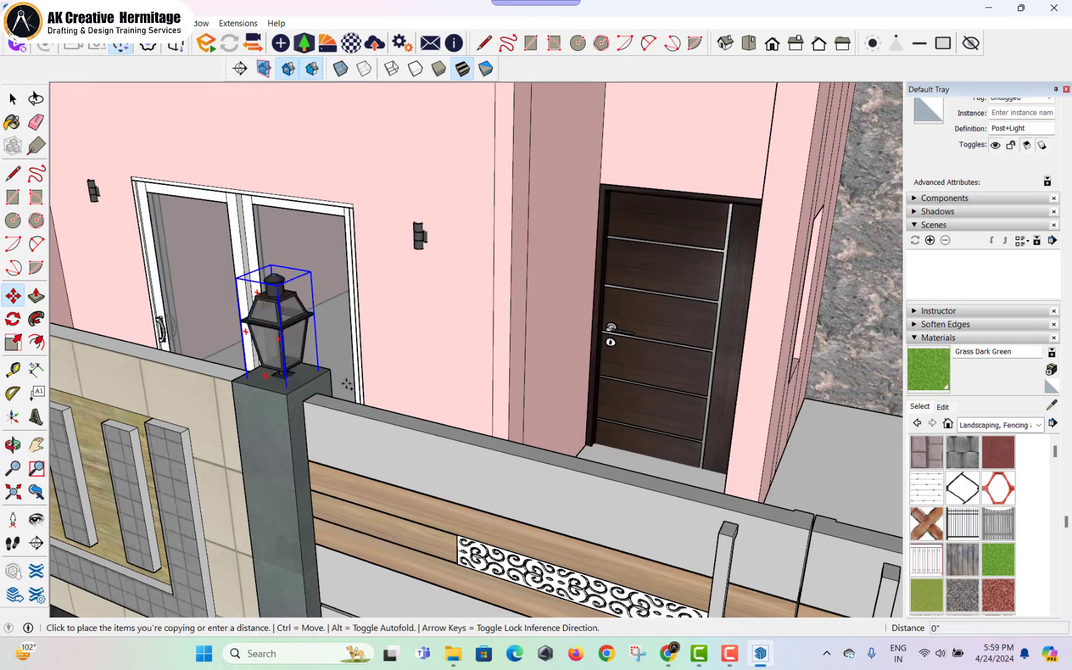
{"action": "scroll", "coordinate": [348, 383], "scroll_direction": "down", "scroll_amount": 3}
{"action": "middle_click_drag", "start_coordinate": [422, 366], "coordinate": [459, 329]}
{"action": "scroll", "coordinate": [459, 329], "scroll_direction": "down", "scroll_amount": 2}
{"action": "left_click", "coordinate": [565, 377]}
{"action": "key", "text": "space"}
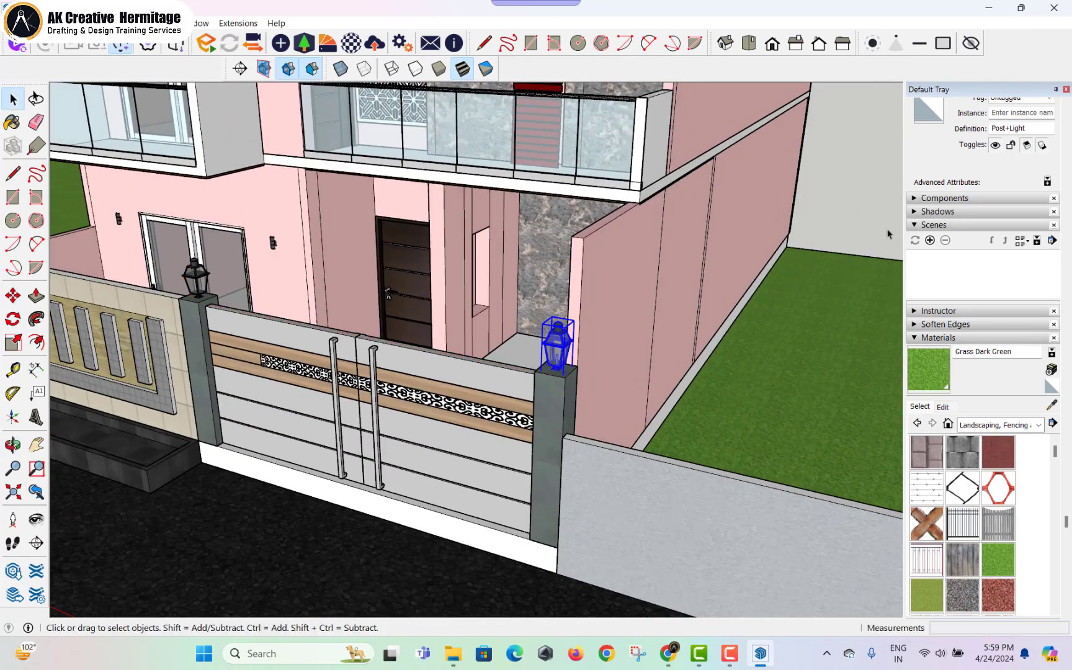
- Copy the post light onto the outer end pillar of the tiled boundary wall and centre it there
{"action": "middle_click_drag", "start_coordinate": [565, 377], "coordinate": [490, 318]}
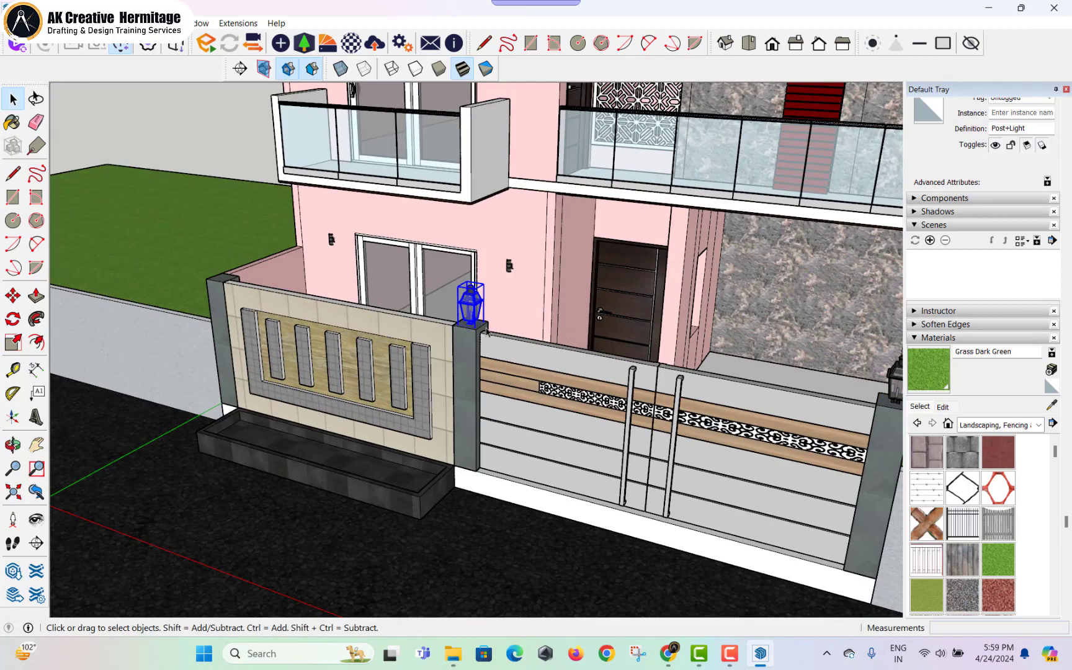
{"action": "key", "text": "m"}
{"action": "key", "text": "ctrl"}
{"action": "left_click", "coordinate": [486, 326]}
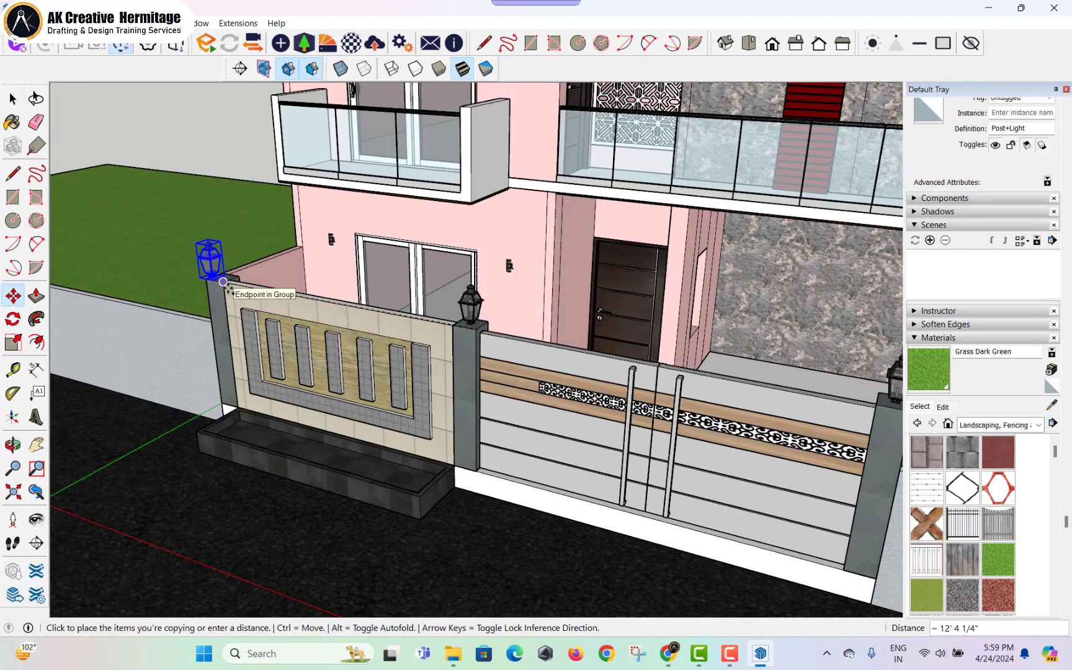
{"action": "left_click", "coordinate": [223, 282]}
{"action": "scroll", "coordinate": [213, 274], "scroll_direction": "up", "scroll_amount": 5}
{"action": "left_click", "coordinate": [213, 277]}
{"action": "left_click", "coordinate": [231, 281]}
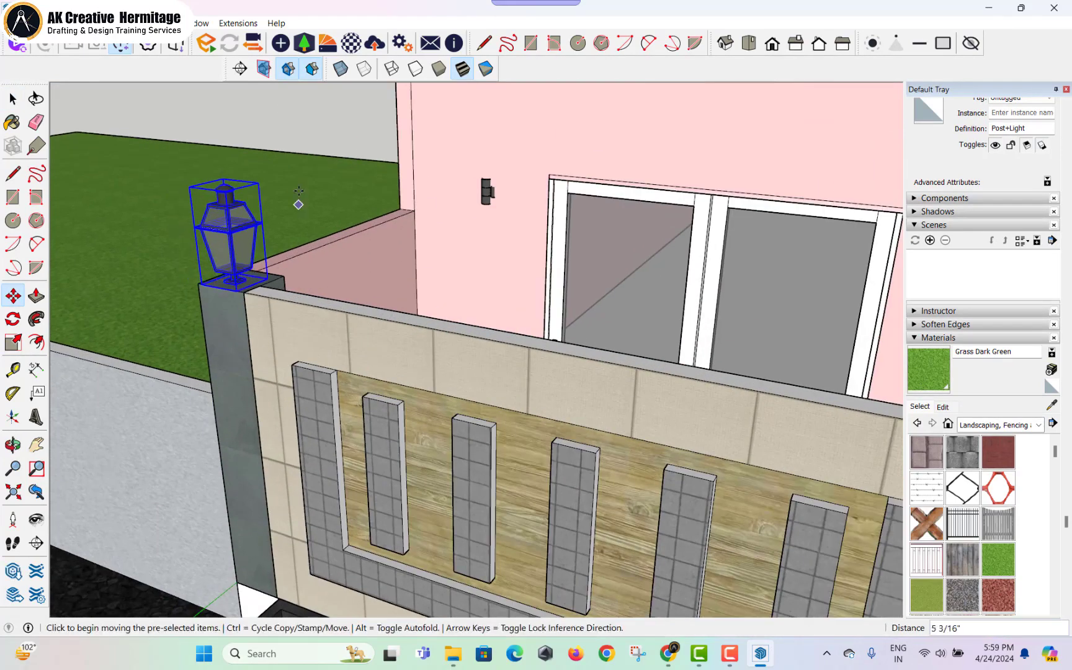
{"action": "key", "text": "space"}
{"action": "left_click", "coordinate": [311, 127]}
- Import the downloaded hanging pot model, accept the file version warning and place it on the ground beside the house
{"action": "scroll", "coordinate": [322, 161], "scroll_direction": "down", "scroll_amount": 5}
{"action": "middle_click_drag", "start_coordinate": [434, 279], "coordinate": [507, 454]}
{"action": "scroll", "coordinate": [562, 318], "scroll_direction": "down", "scroll_amount": 2}
{"action": "scroll", "coordinate": [514, 313], "scroll_direction": "down", "scroll_amount": 4}
{"action": "scroll", "coordinate": [507, 454], "scroll_direction": "down", "scroll_amount": 2}
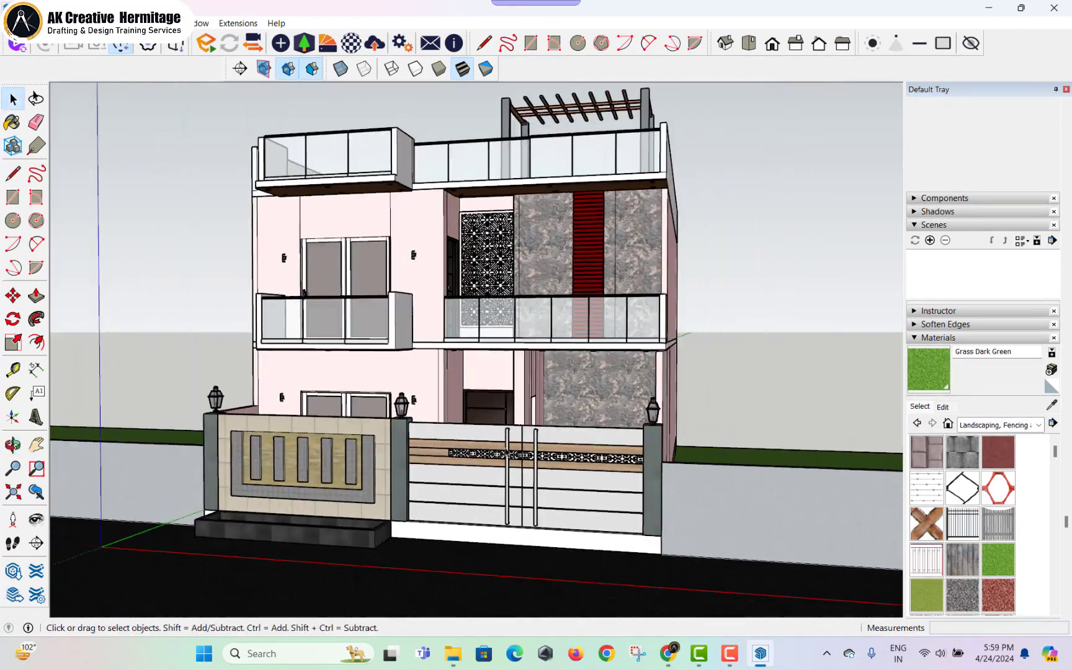
{"action": "middle_click_drag", "start_coordinate": [621, 313], "coordinate": [626, 324]}
{"action": "left_click", "coordinate": [14, 23]}
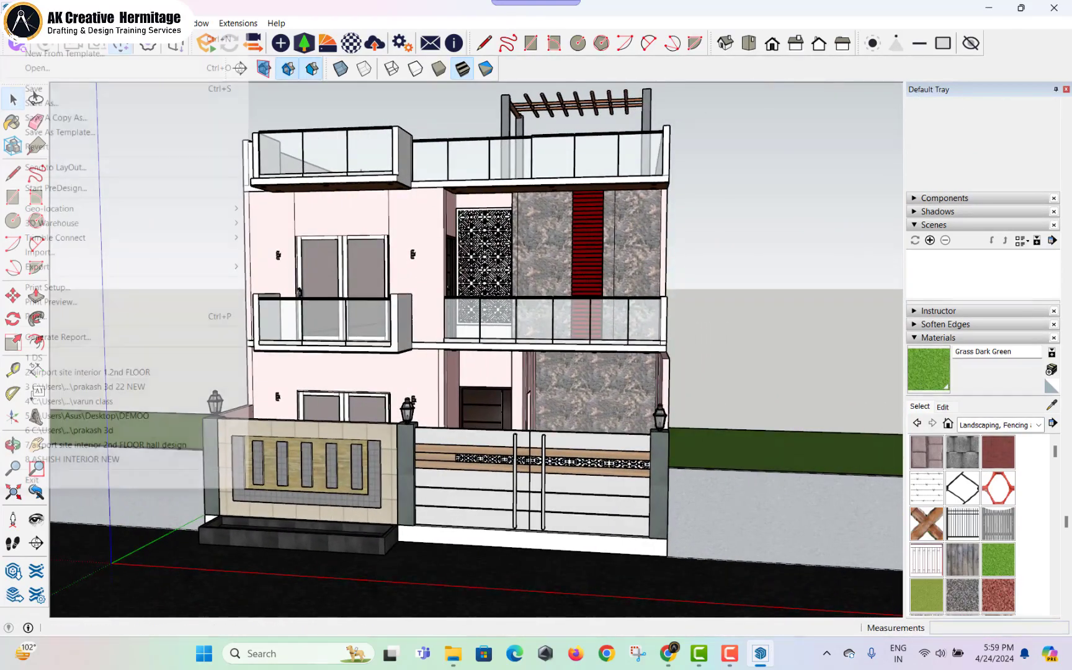
{"action": "left_click", "coordinate": [77, 250]}
{"action": "double_click", "coordinate": [566, 196]}
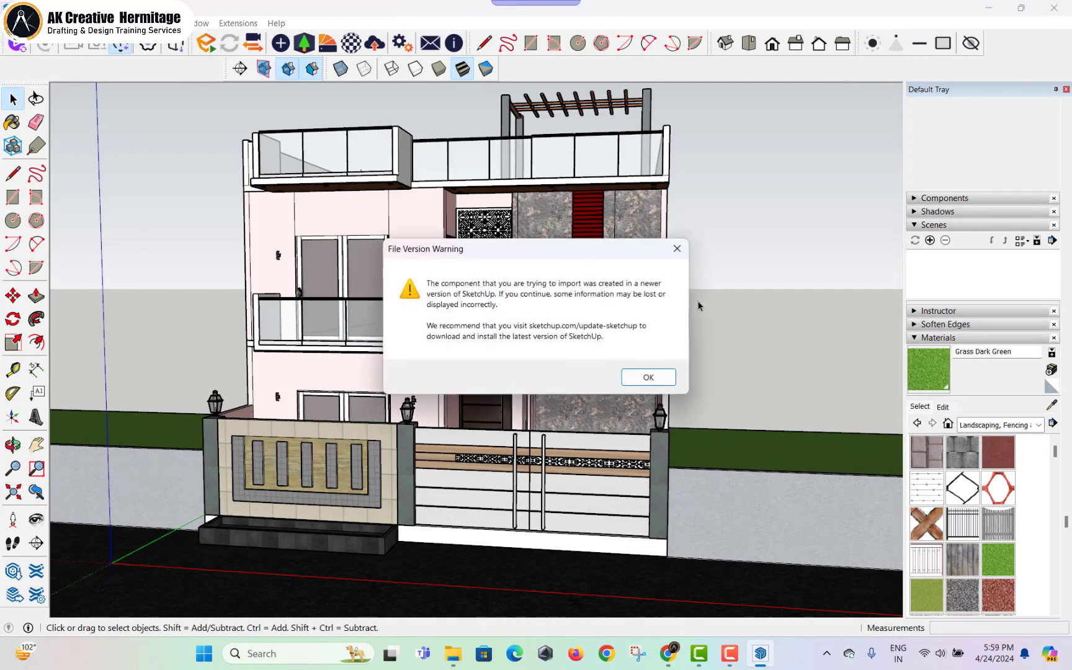
{"action": "left_click", "coordinate": [635, 376]}
{"action": "left_click", "coordinate": [755, 432]}
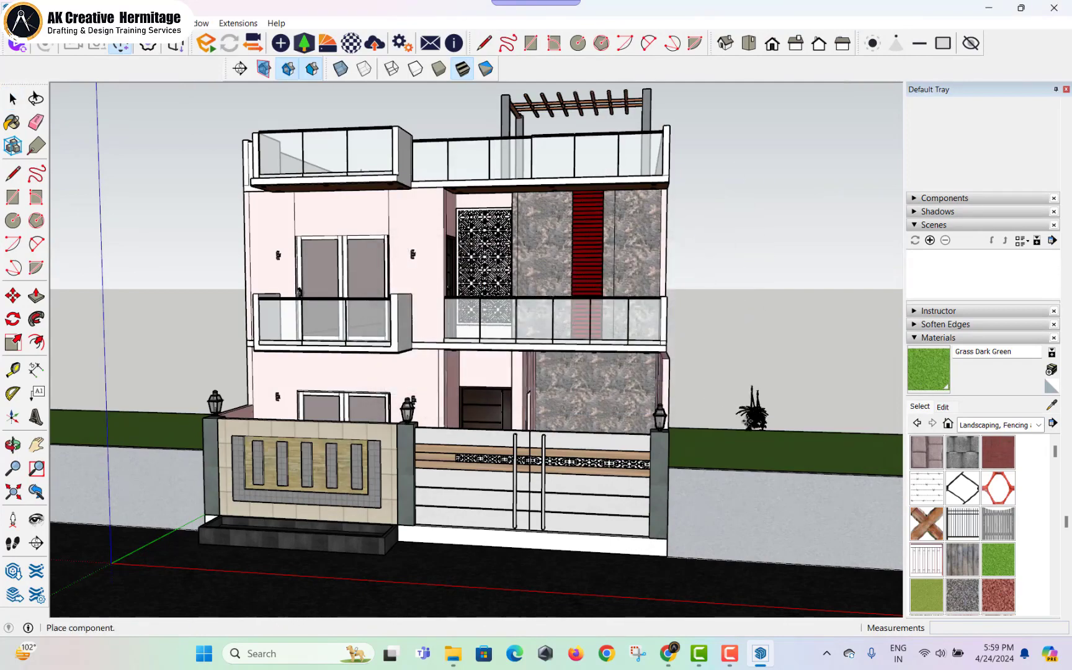
- Rotate the hanging pots horizontally so that the pair lines up parallel to the house front
{"action": "middle_click_drag", "start_coordinate": [754, 433], "coordinate": [735, 549]}
{"action": "left_click", "coordinate": [12, 318]}
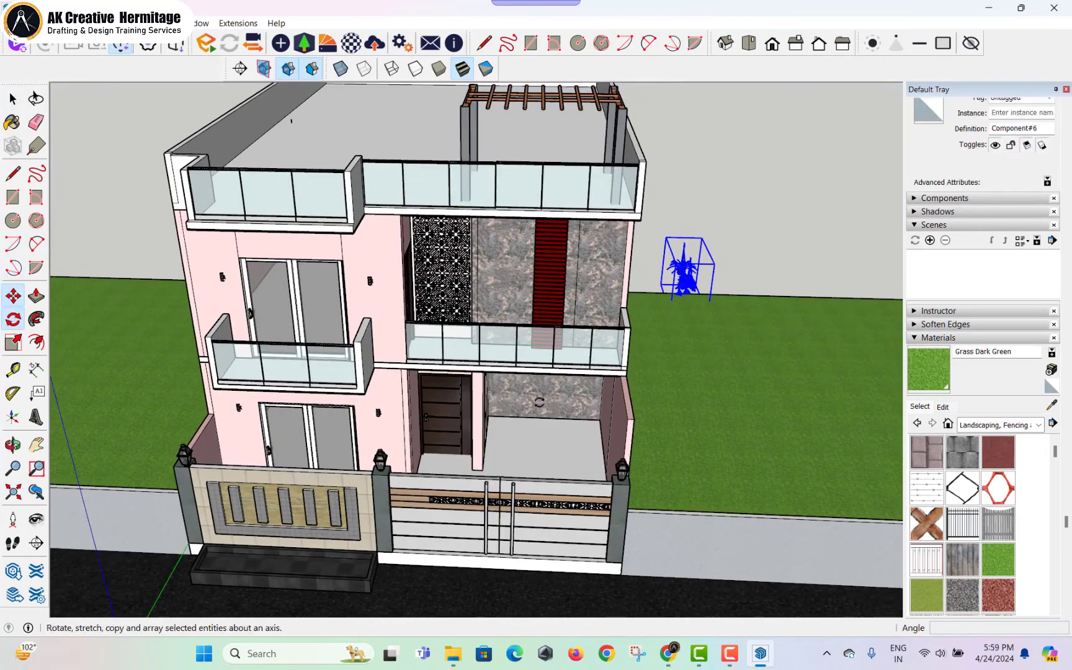
{"action": "left_click", "coordinate": [694, 311]}
{"action": "left_click", "coordinate": [705, 338]}
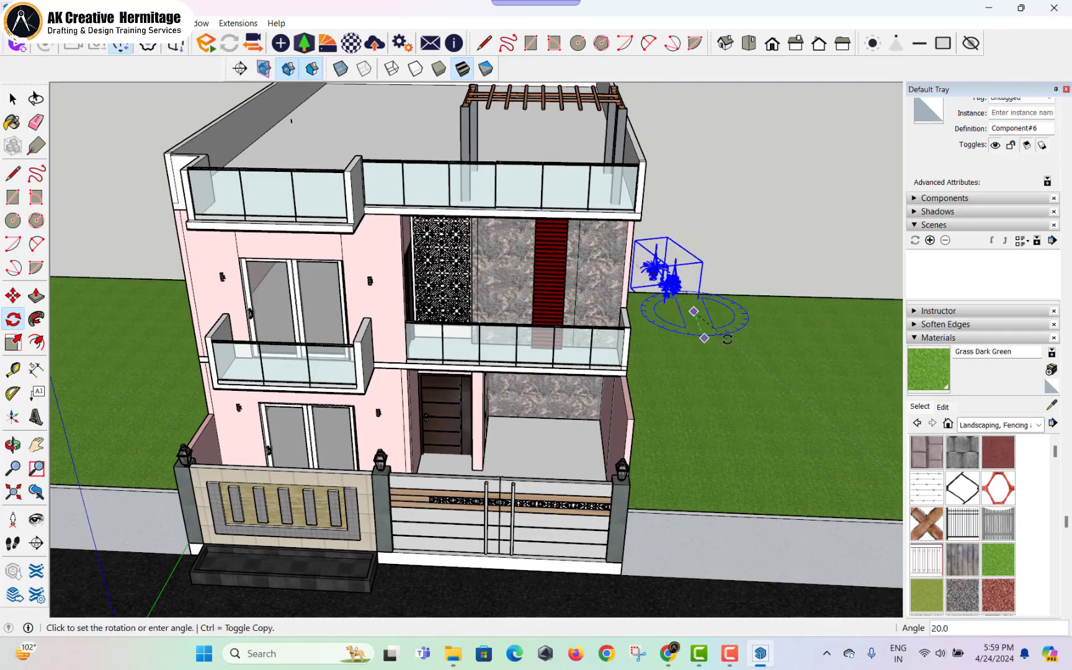
{"action": "key", "text": "Return"}
- Move the hanging pots to the roof terrace so they hang from the pergola beams
{"action": "key", "text": "m"}
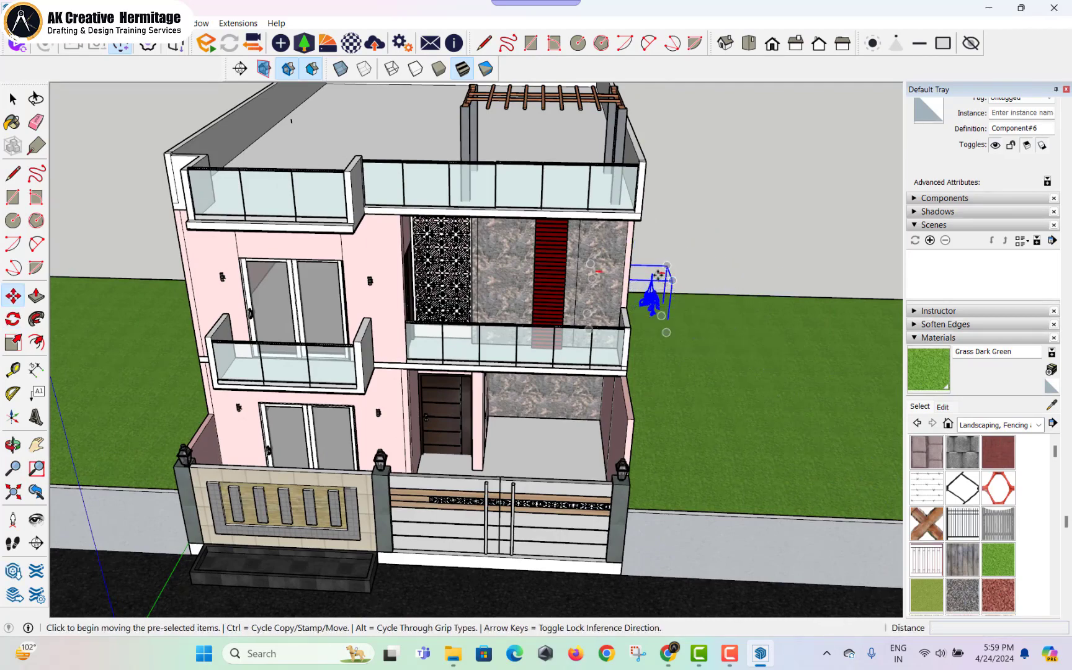
{"action": "left_click", "coordinate": [652, 274]}
{"action": "scroll", "coordinate": [510, 139], "scroll_direction": "up", "scroll_amount": 6}
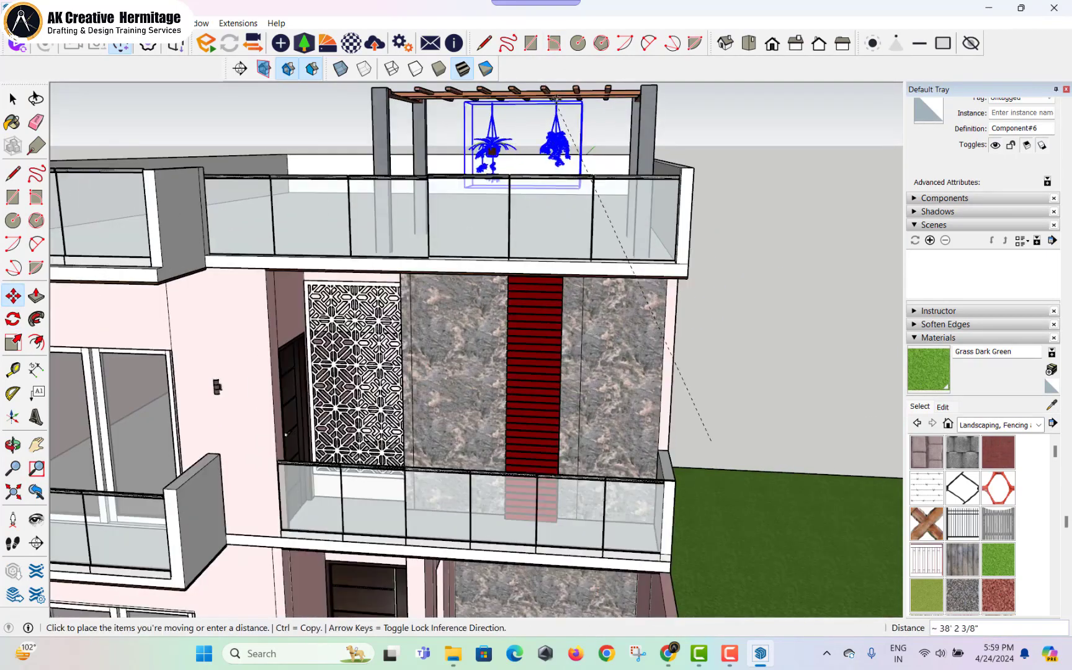
{"action": "left_click", "coordinate": [555, 94]}
{"action": "middle_click_drag", "start_coordinate": [608, 131], "coordinate": [603, 59]}
{"action": "key", "text": "space"}
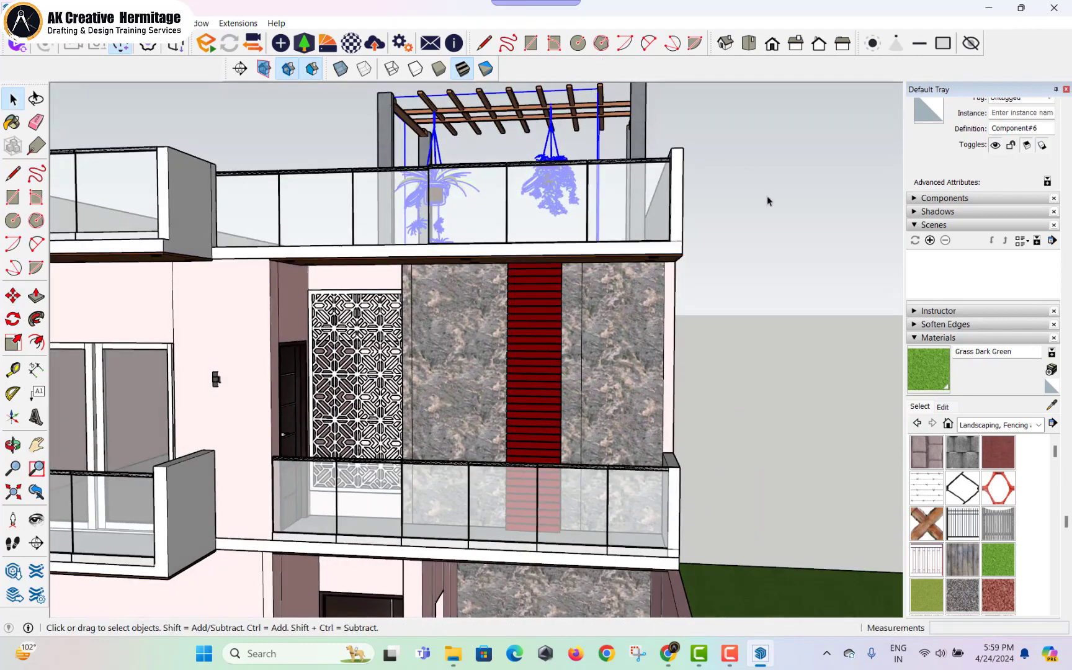
{"action": "left_click", "coordinate": [768, 201]}
- Examine the whole house front with its wall lights, post lights and hanging pots from the street side
{"action": "scroll", "coordinate": [692, 262], "scroll_direction": "down", "scroll_amount": 4}
{"action": "middle_click_drag", "start_coordinate": [692, 263], "coordinate": [652, 243]}
{"action": "scroll", "coordinate": [676, 276], "scroll_direction": "down", "scroll_amount": 2}
{"action": "middle_click_drag", "start_coordinate": [676, 283], "coordinate": [658, 310]}
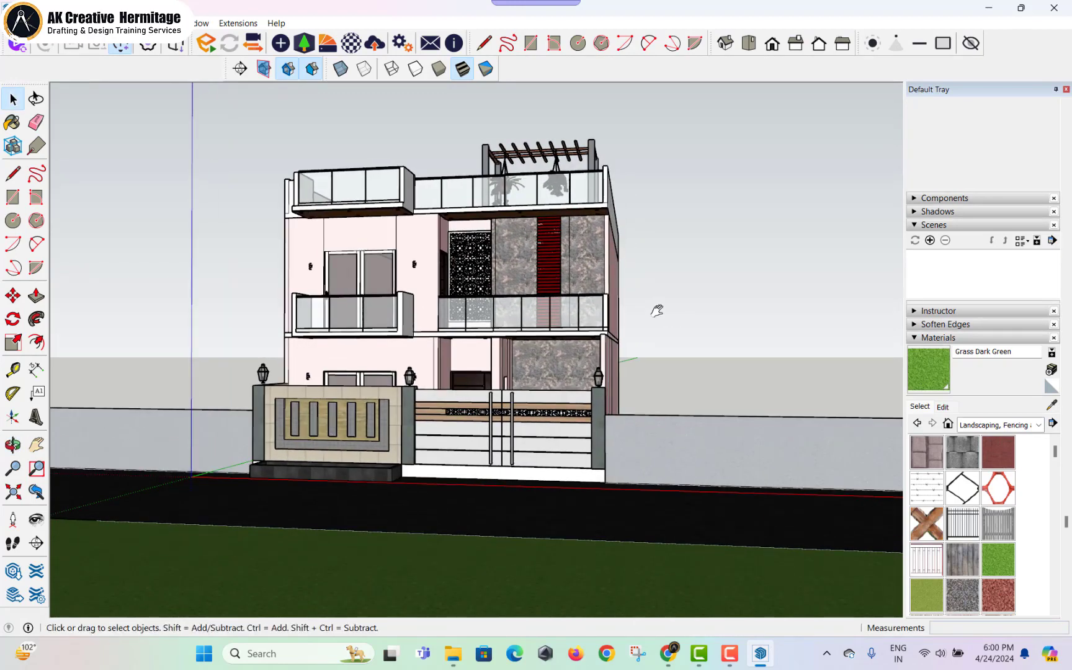
{"action": "scroll", "coordinate": [662, 314], "scroll_direction": "up", "scroll_amount": 2}
{"action": "scroll", "coordinate": [662, 314], "scroll_direction": "down", "scroll_amount": 1}
{"action": "scroll", "coordinate": [662, 314], "scroll_direction": "up", "scroll_amount": 1}
{"action": "middle_click_drag", "start_coordinate": [662, 314], "coordinate": [693, 312], "text": "shift"}
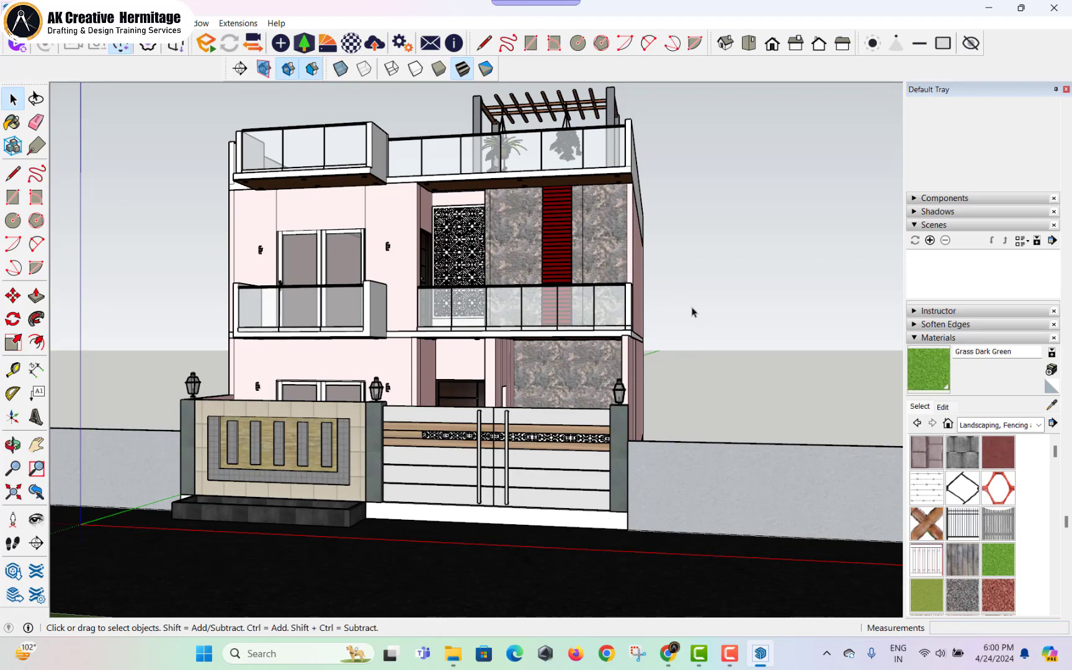
{"action": "middle_click_drag", "start_coordinate": [687, 308], "coordinate": [699, 314], "text": "shift"}
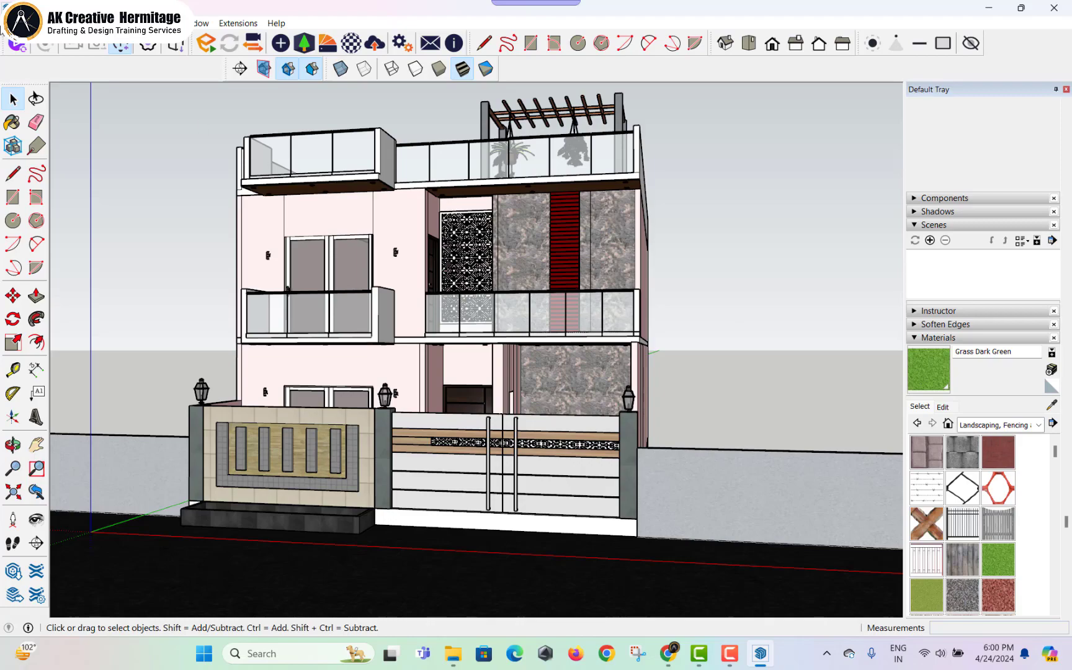
- Save the SketchUp model to the Desktop under the file name ELEVATION
{"action": "left_click", "coordinate": [10, 23]}
{"action": "left_click", "coordinate": [37, 103]}
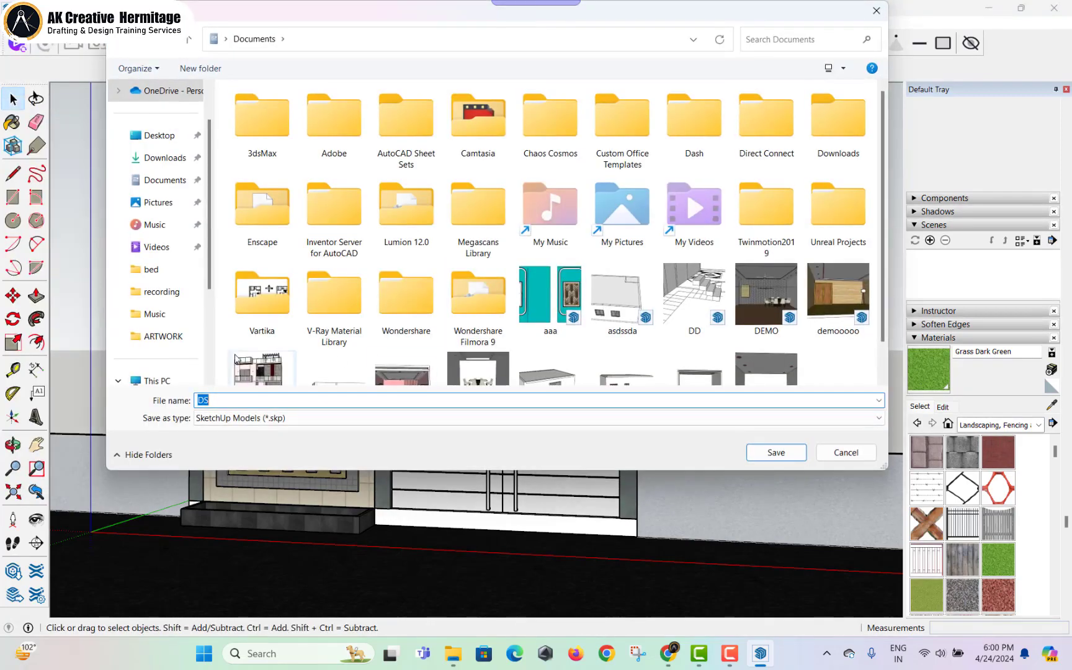
{"action": "left_click", "coordinate": [159, 135]}
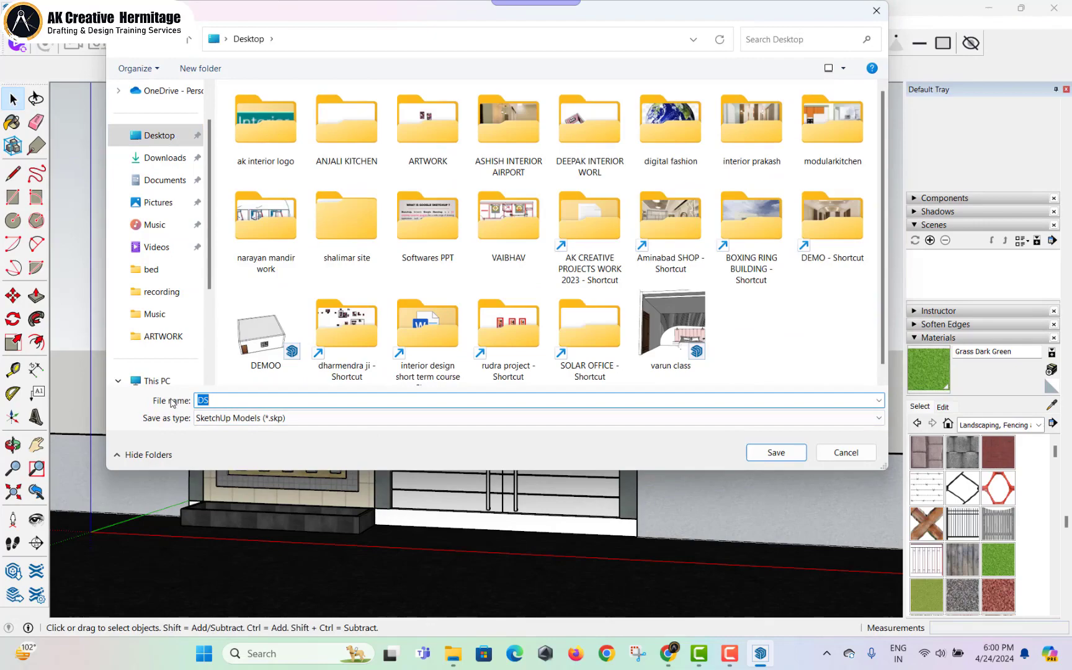
{"action": "type", "text": "ELEVATION"}
{"action": "key", "text": "Return"}
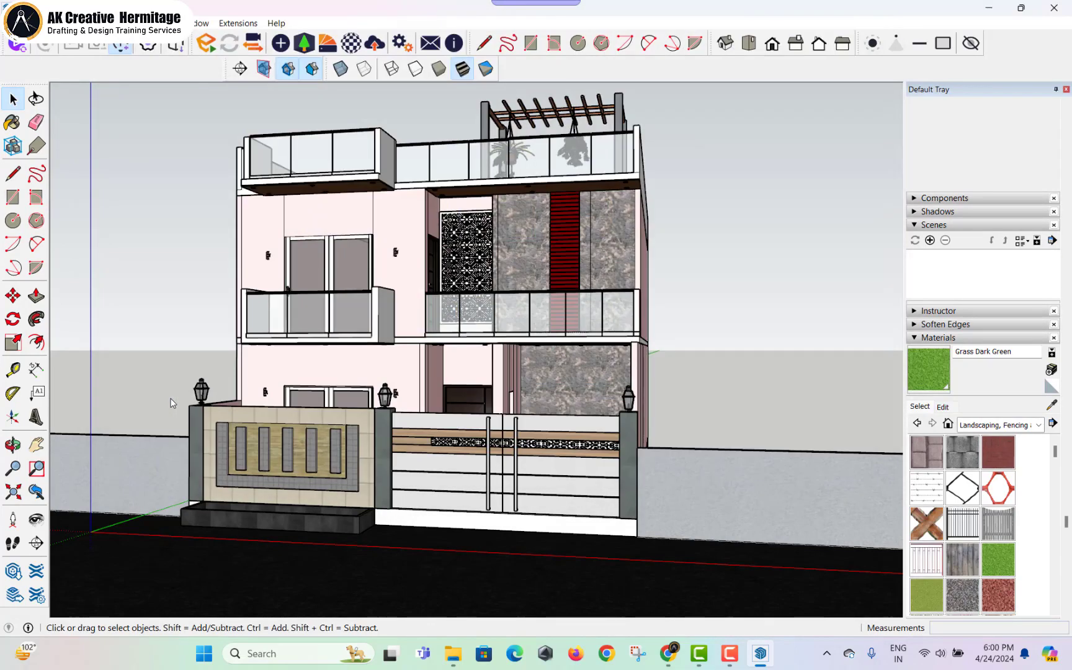
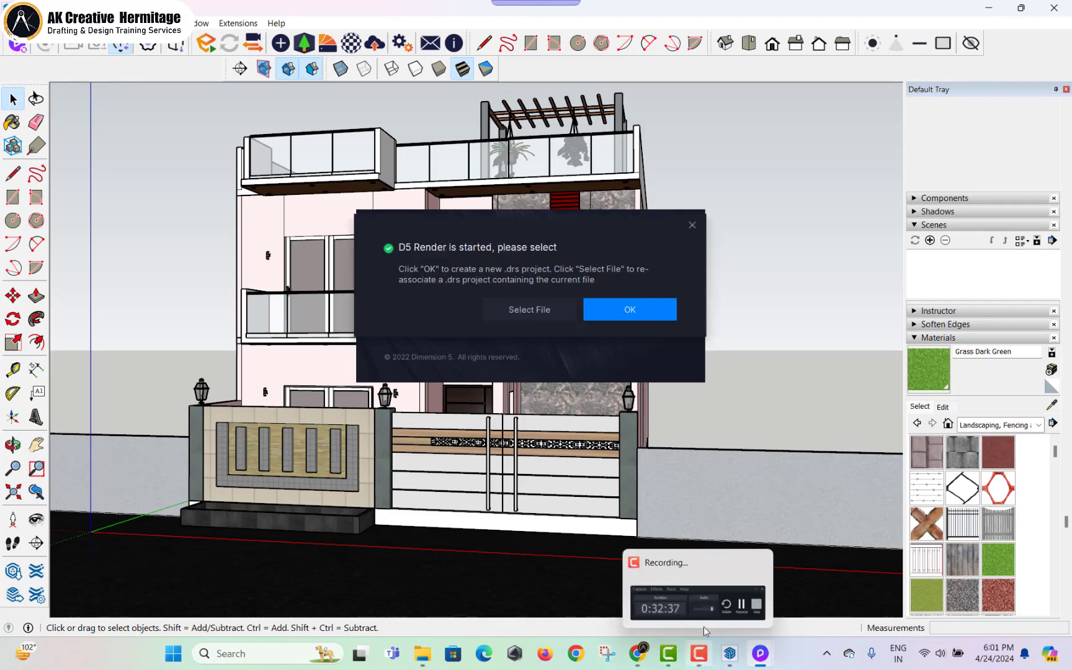
- Create a new D5 Render project from the house model and maximise its window with the full front in view
{"action": "left_click", "coordinate": [662, 317]}
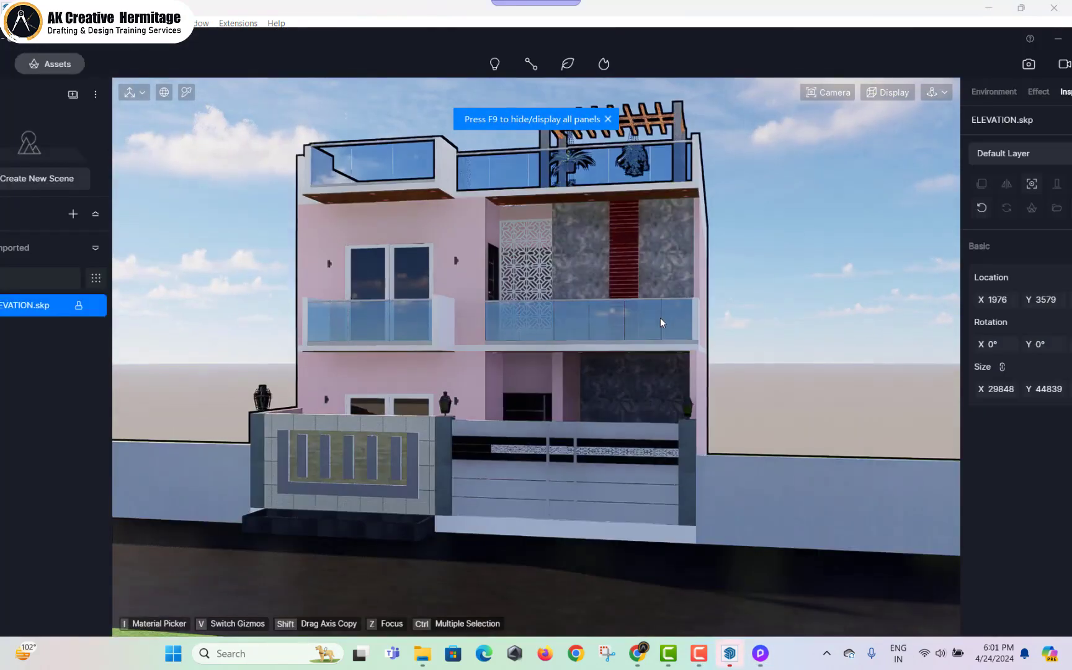
{"action": "left_click", "coordinate": [795, 326]}
{"action": "scroll", "coordinate": [658, 288], "scroll_direction": "down", "scroll_amount": 2}
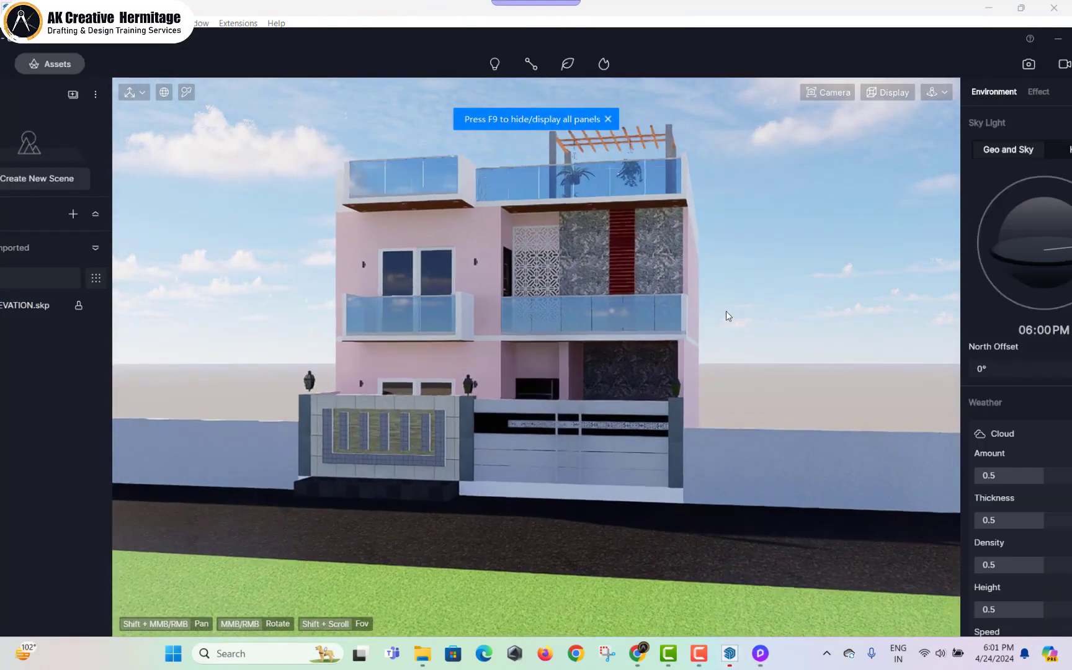
{"action": "double_click", "coordinate": [734, 31]}
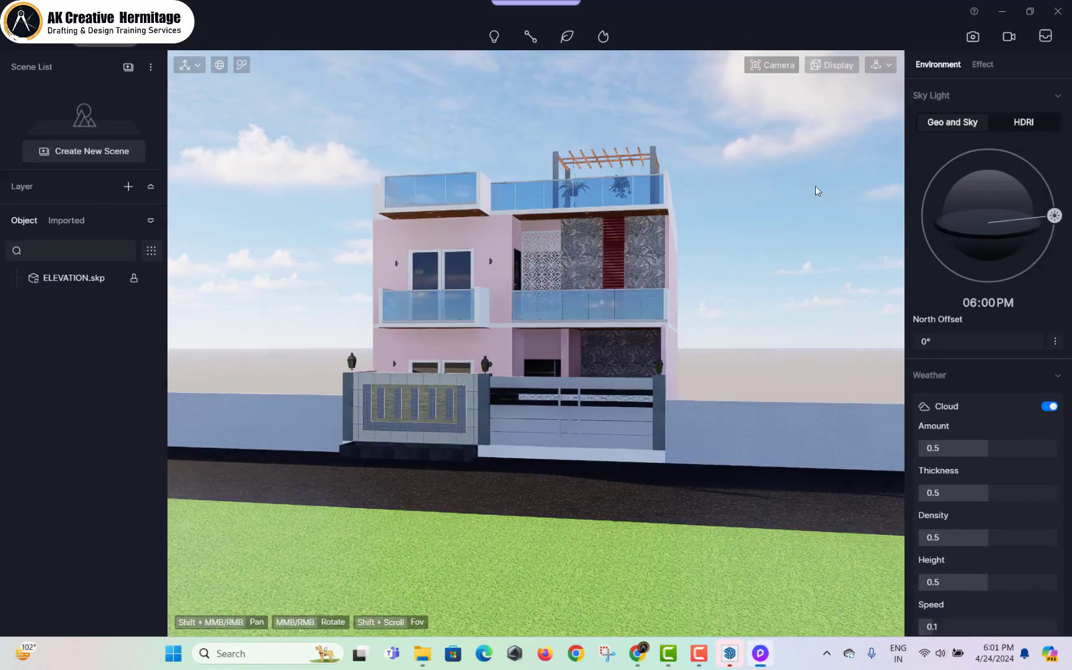
- Save the render project as ASDAD
{"action": "key", "text": "ctrl+s"}
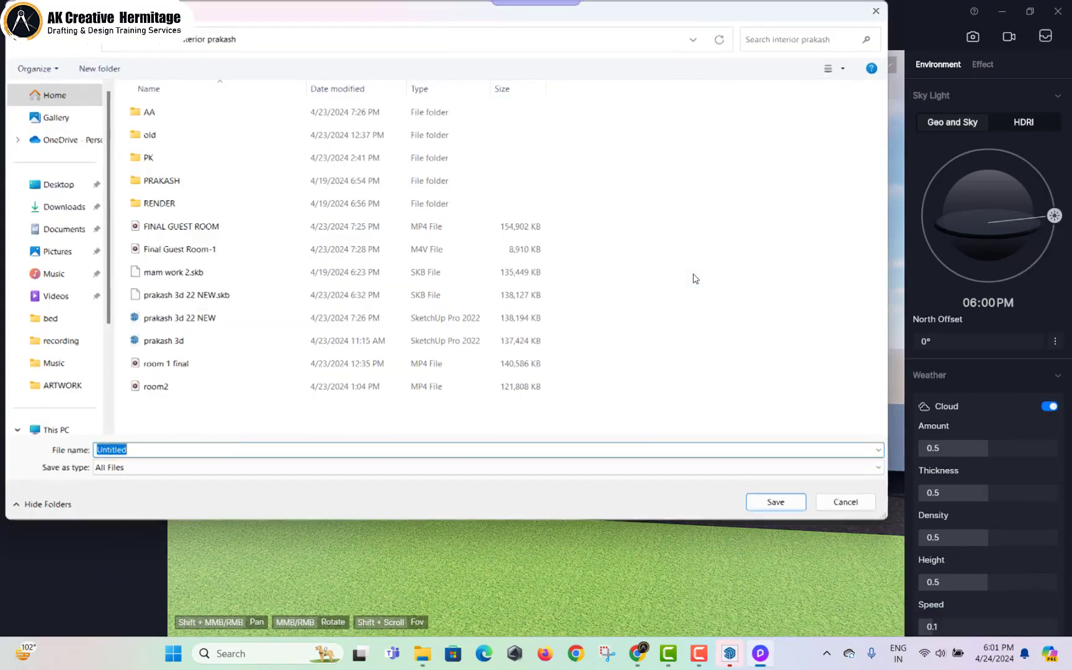
{"action": "type", "text": "ASDAD"}
{"action": "key", "text": "Return"}
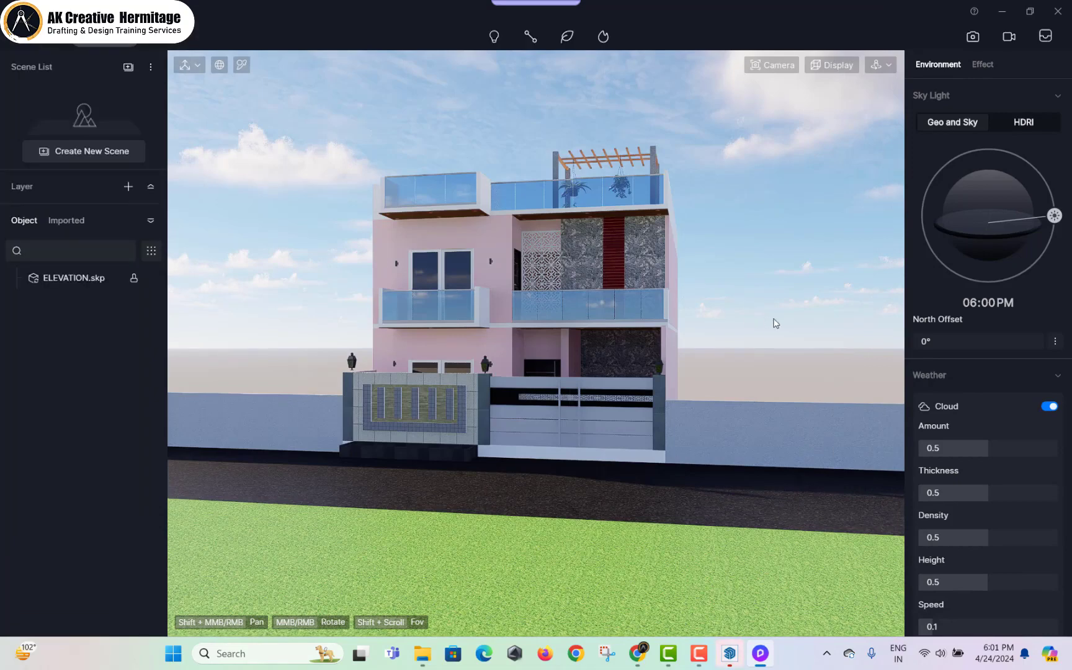
- Set the sun's time of day to 04:48 PM and switch the sky light to HDRI
{"action": "scroll", "coordinate": [650, 349], "scroll_direction": "up", "scroll_amount": 1}
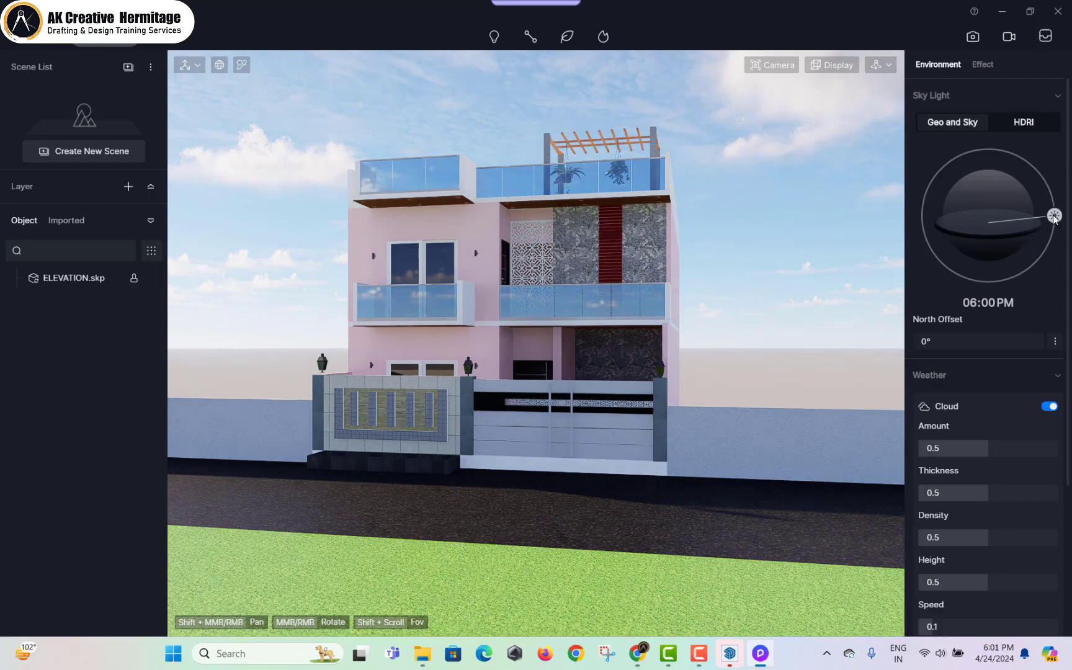
{"action": "left_click_drag", "start_coordinate": [1054, 217], "coordinate": [1038, 201]}
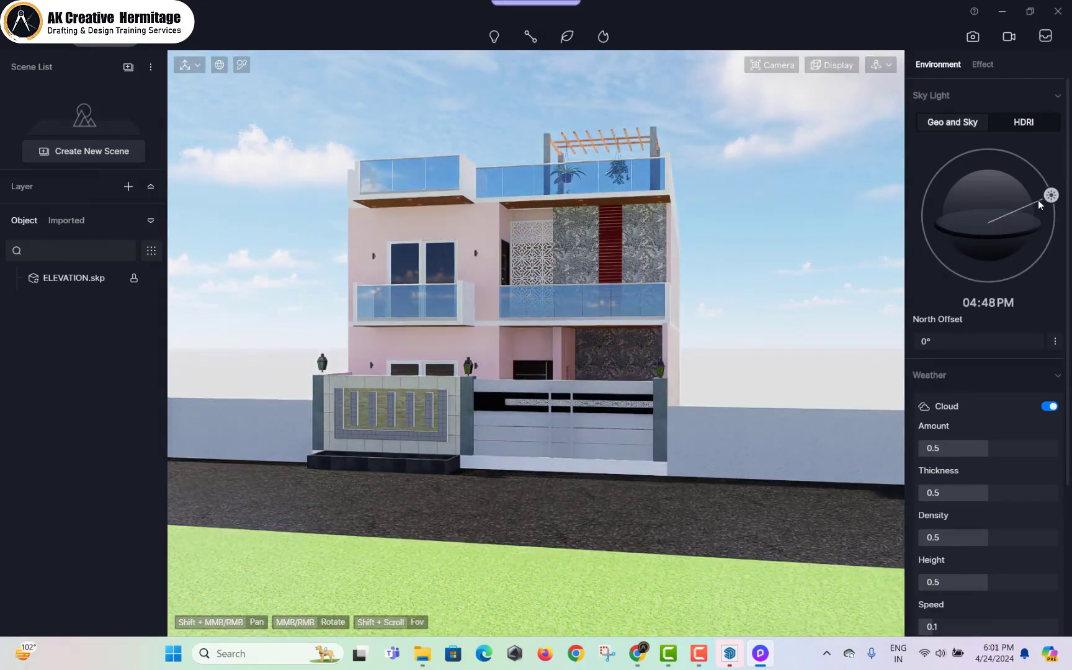
{"action": "left_click", "coordinate": [1019, 124]}
{"action": "left_click", "coordinate": [1002, 180]}
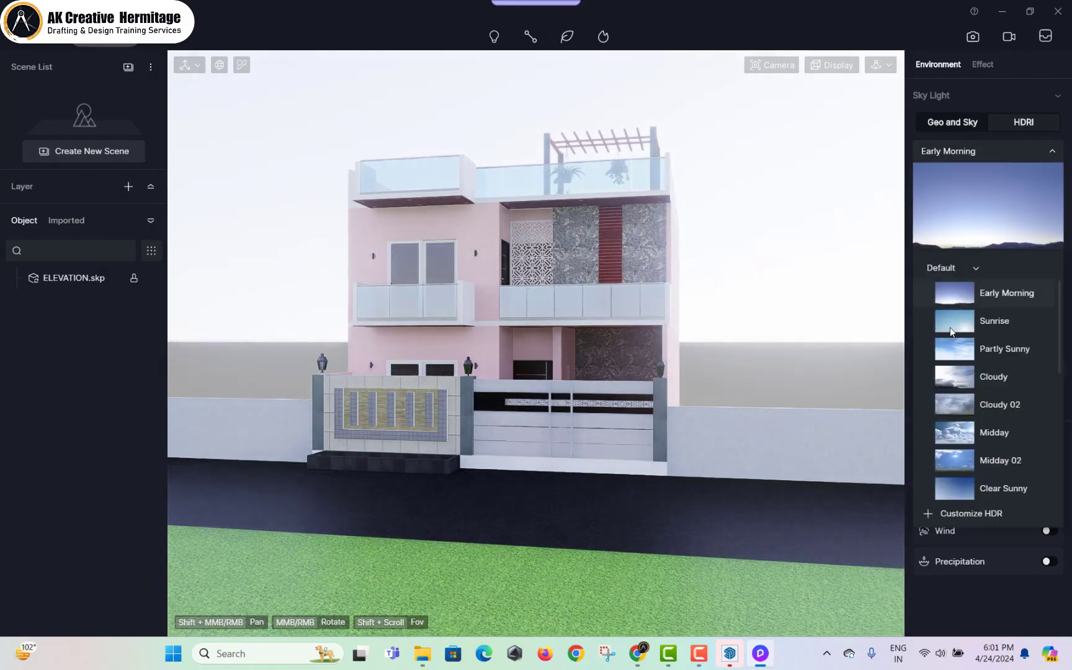
- Try the Sunrise, Partly Sunny, Cloudy, Midday and Midday 02 HDRI skies behind the house
{"action": "left_click", "coordinate": [950, 326]}
{"action": "left_click", "coordinate": [956, 357]}
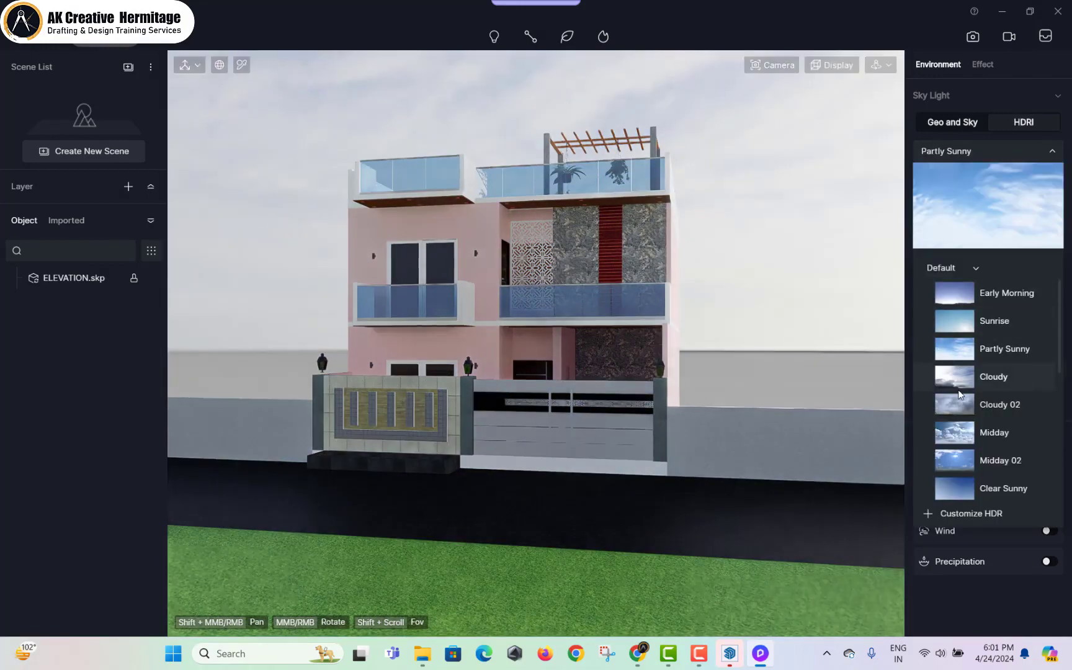
{"action": "left_click", "coordinate": [955, 377]}
{"action": "left_click", "coordinate": [965, 429]}
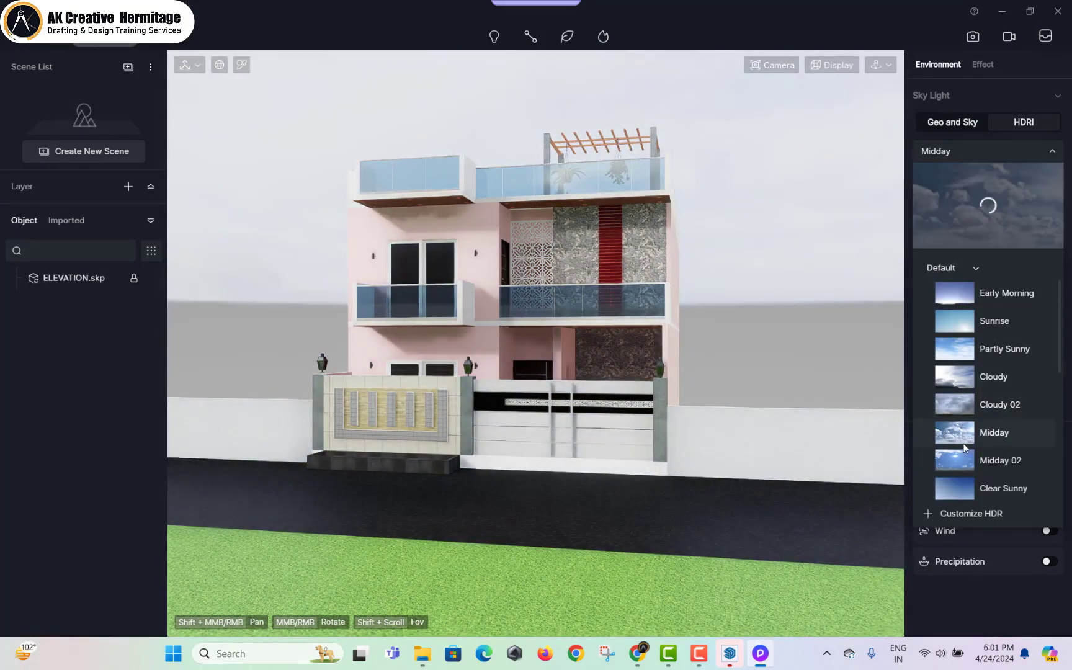
{"action": "left_click", "coordinate": [965, 458]}
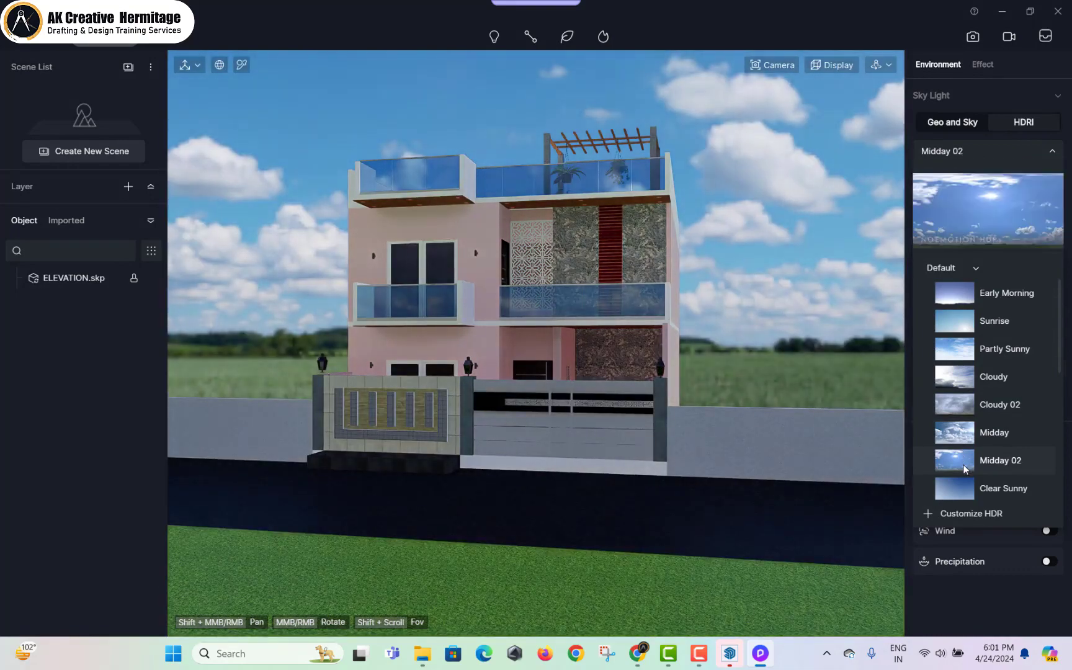
- Apply the Sunset Glow 02 HDRI sky to the scene
{"action": "scroll", "coordinate": [963, 462], "scroll_direction": "down", "scroll_amount": 2}
{"action": "left_click", "coordinate": [965, 469]}
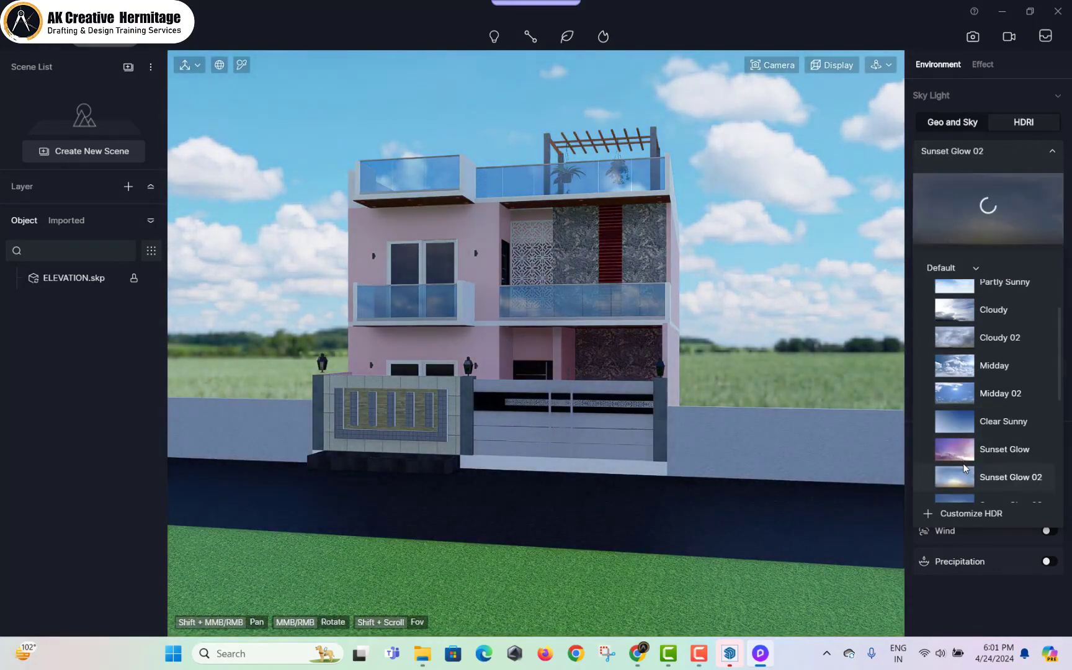
{"action": "scroll", "coordinate": [966, 435], "scroll_direction": "down", "scroll_amount": 2}
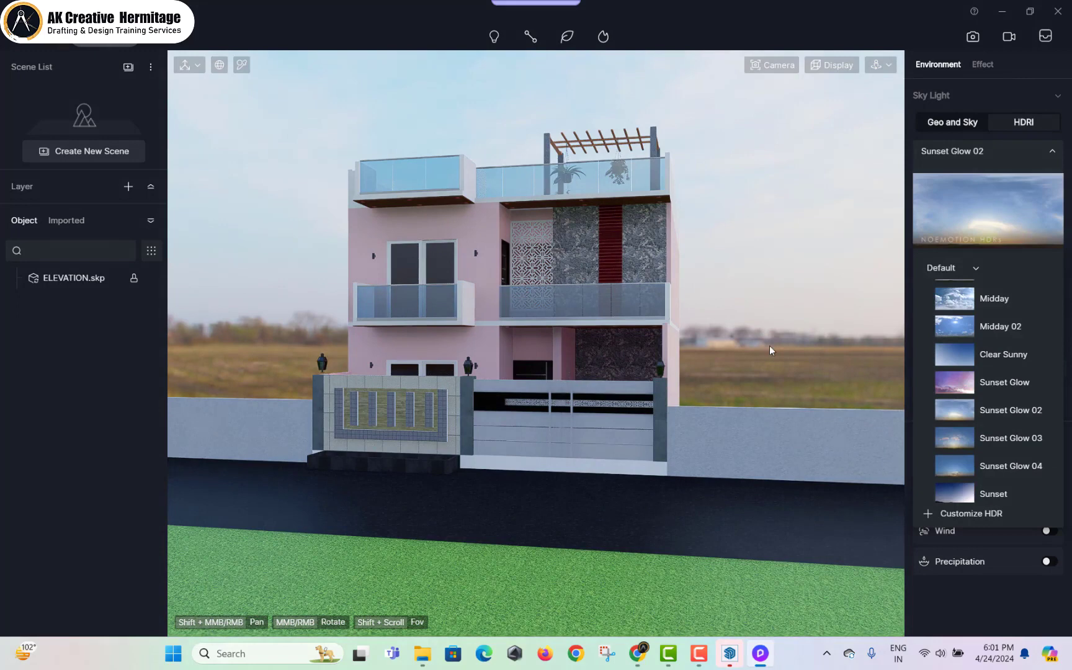
{"action": "left_click", "coordinate": [765, 285]}
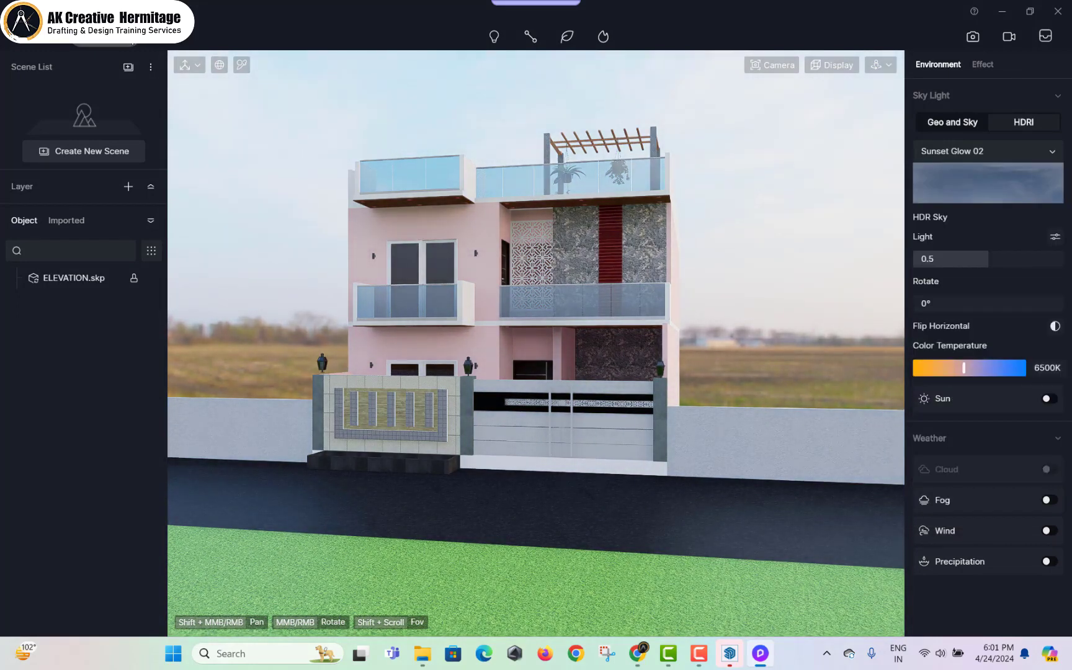
- Change the base colour of the pink exterior wall material to pale yellow, RGB 255, 221, 147
{"action": "left_click", "coordinate": [241, 66]}
{"action": "left_click", "coordinate": [487, 233]}
{"action": "scroll", "coordinate": [487, 233], "scroll_direction": "up", "scroll_amount": 5}
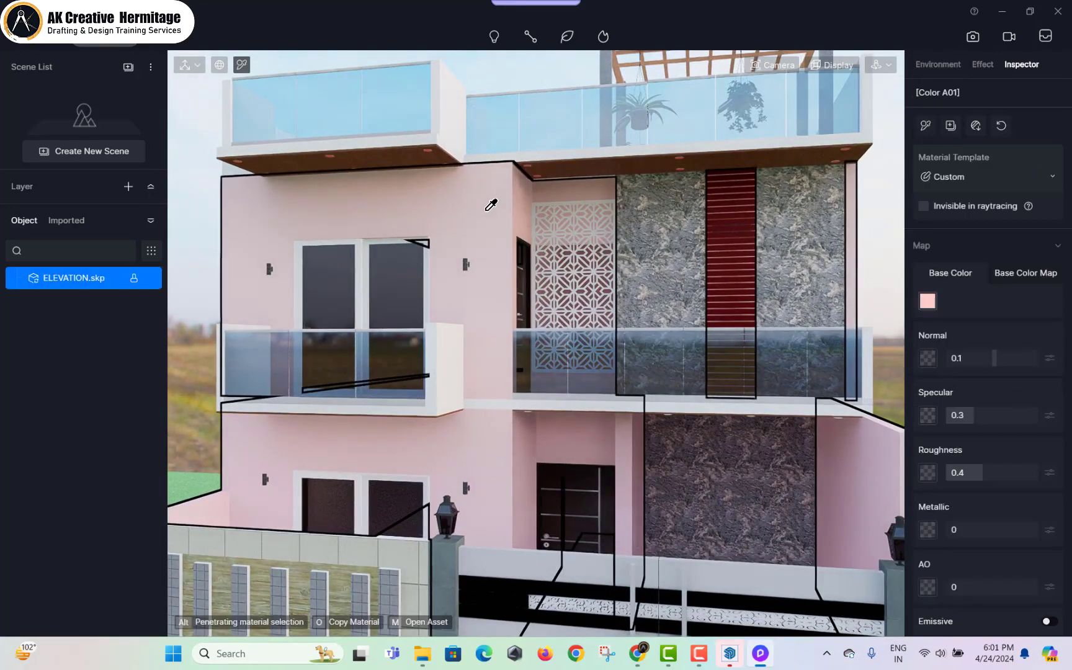
{"action": "left_click", "coordinate": [927, 302]}
{"action": "left_click", "coordinate": [963, 331]}
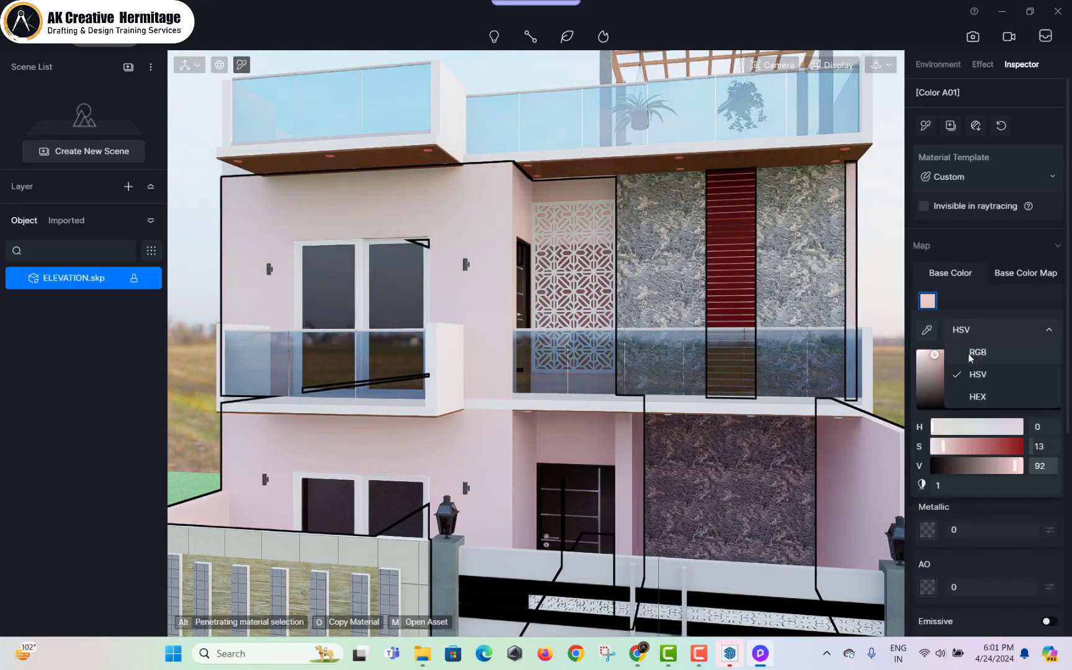
{"action": "left_click", "coordinate": [977, 373]}
{"action": "left_click_drag", "start_coordinate": [1005, 447], "coordinate": [964, 466]}
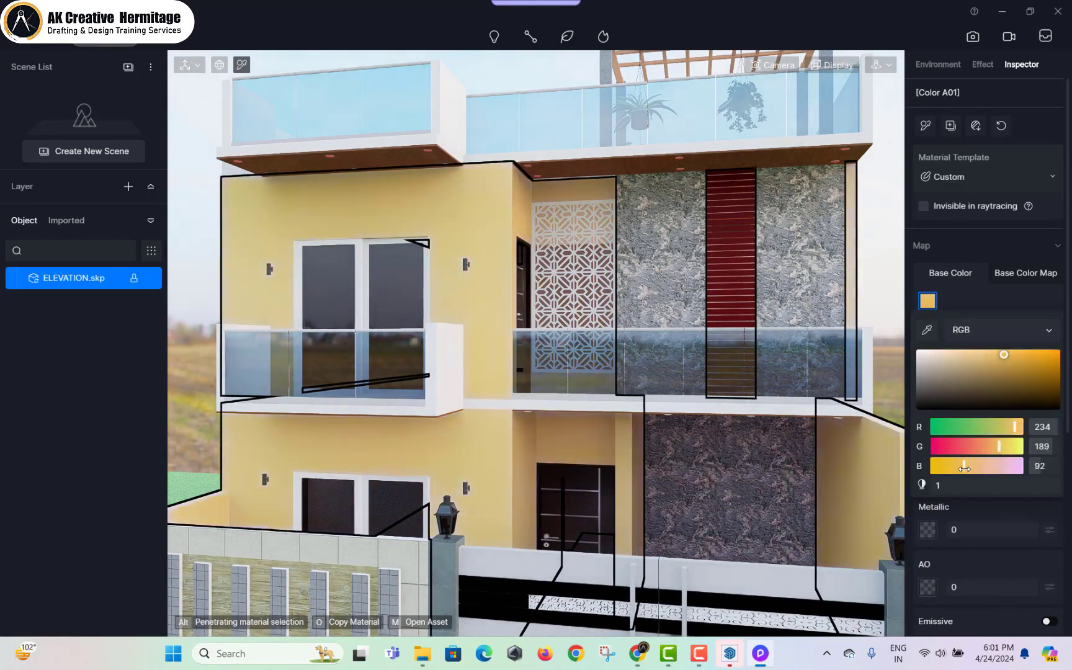
{"action": "mouse_move", "coordinate": [994, 377]}
{"action": "left_mouse_down"}
{"action": "mouse_move", "coordinate": [944, 353]}
{"action": "mouse_move", "coordinate": [979, 355]}
{"action": "left_mouse_up"}
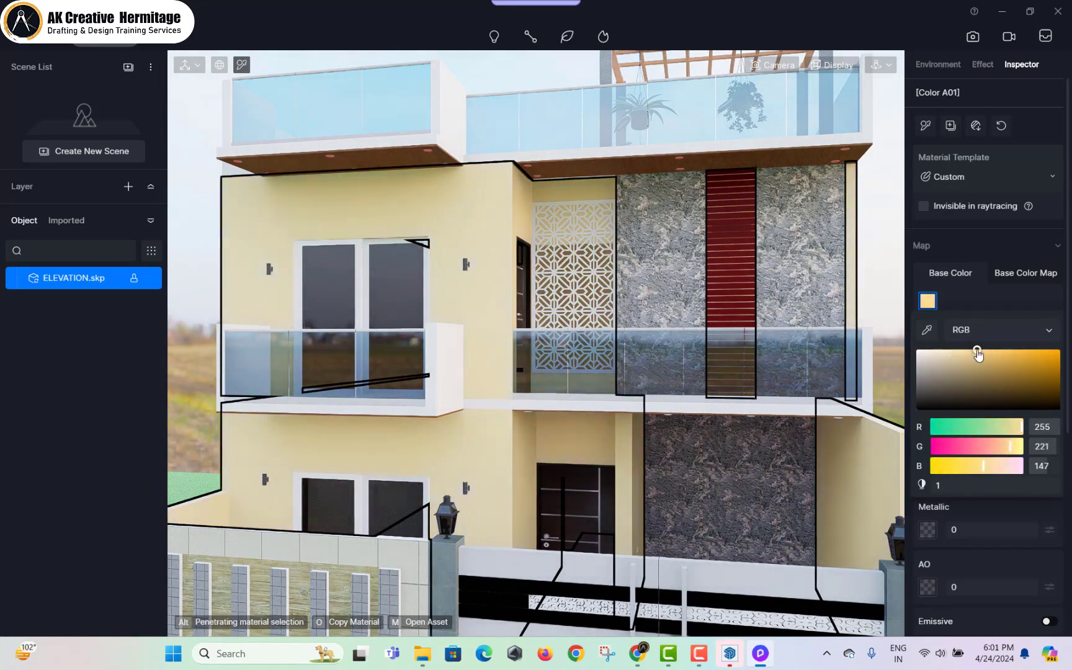
{"action": "key", "text": "Escape"}
- Reduce the HDR sky light intensity to 0.17
{"action": "middle_click_drag", "start_coordinate": [524, 252], "coordinate": [400, 165]}
{"action": "scroll", "coordinate": [305, 118], "scroll_direction": "up", "scroll_amount": 2}
{"action": "scroll", "coordinate": [450, 291], "scroll_direction": "down", "scroll_amount": 3}
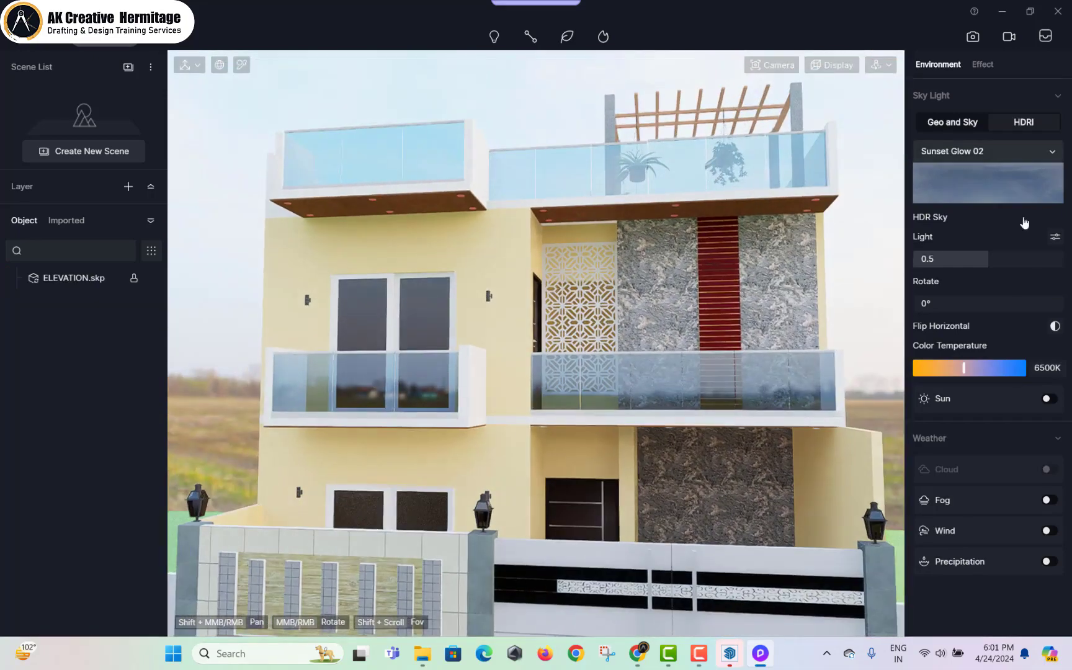
{"action": "left_click_drag", "start_coordinate": [981, 254], "coordinate": [947, 257]}
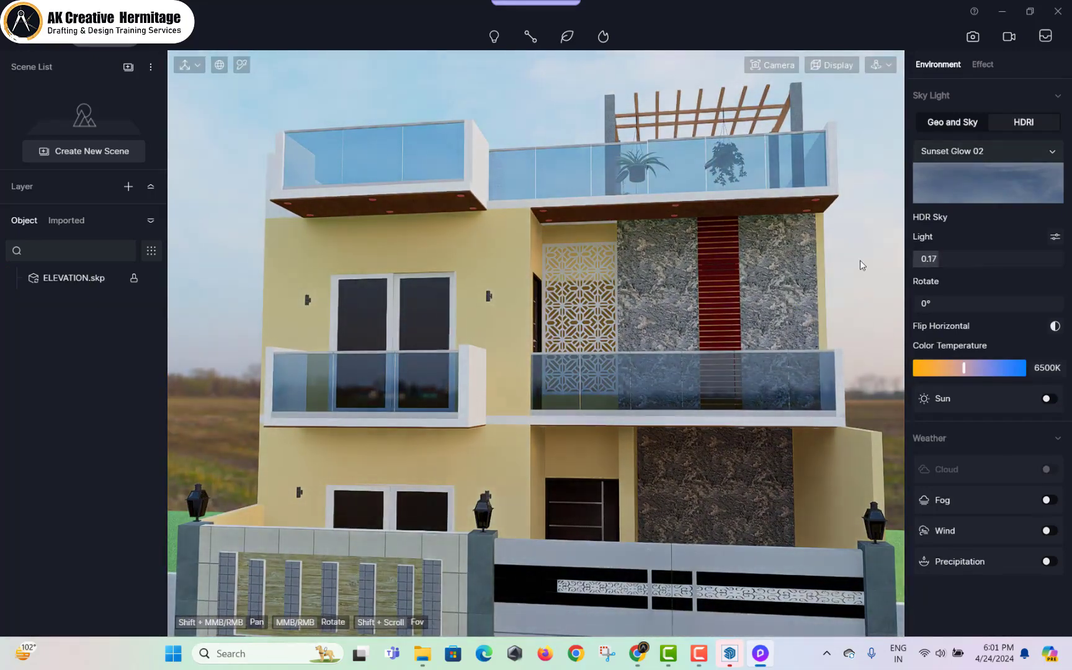
- Make the red round ceiling light material under the roof slab emissive with an intensity of 9
{"action": "scroll", "coordinate": [386, 285], "scroll_direction": "up", "scroll_amount": 1}
{"action": "left_click", "coordinate": [241, 64]}
{"action": "scroll", "coordinate": [403, 156], "scroll_direction": "up", "scroll_amount": 3}
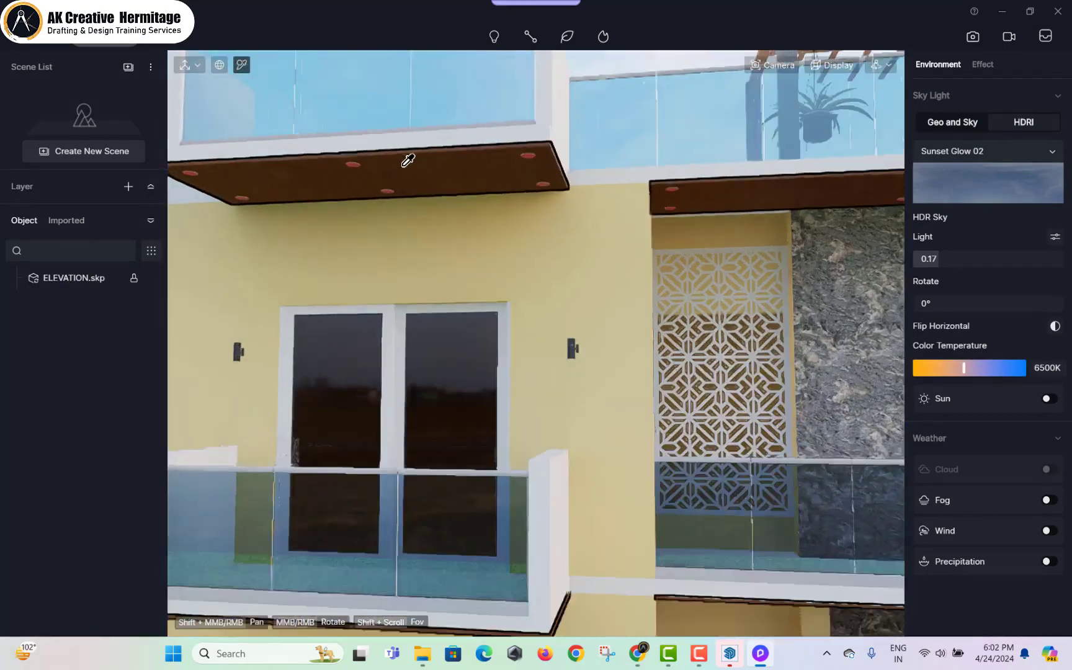
{"action": "scroll", "coordinate": [376, 158], "scroll_direction": "up", "scroll_amount": 4}
{"action": "left_click", "coordinate": [340, 149]}
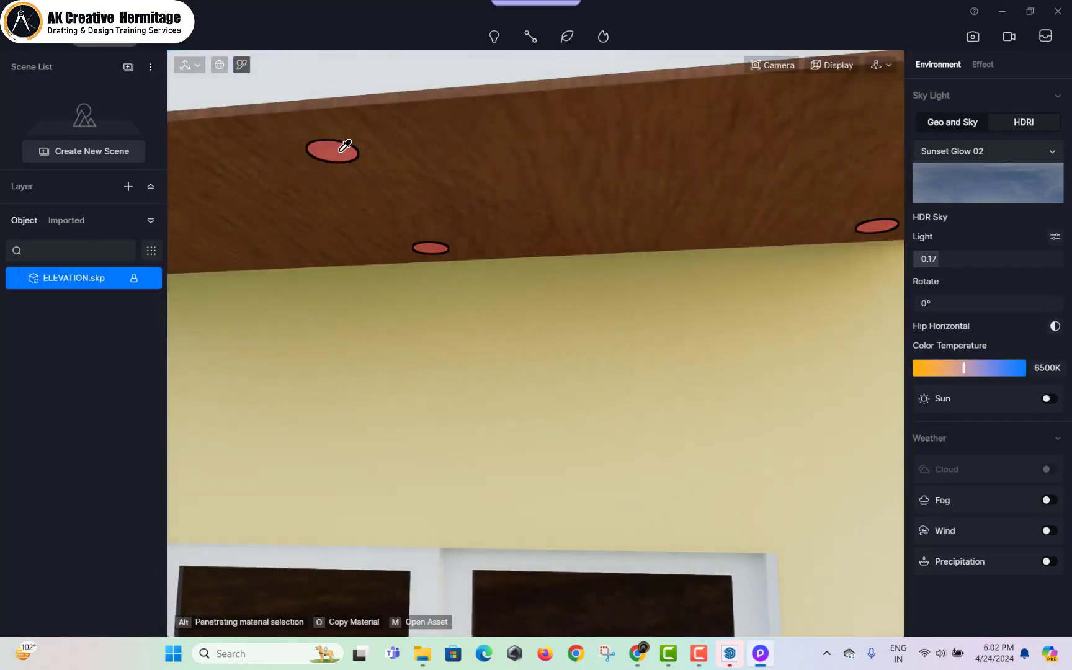
{"action": "scroll", "coordinate": [919, 338], "scroll_direction": "down", "scroll_amount": 3}
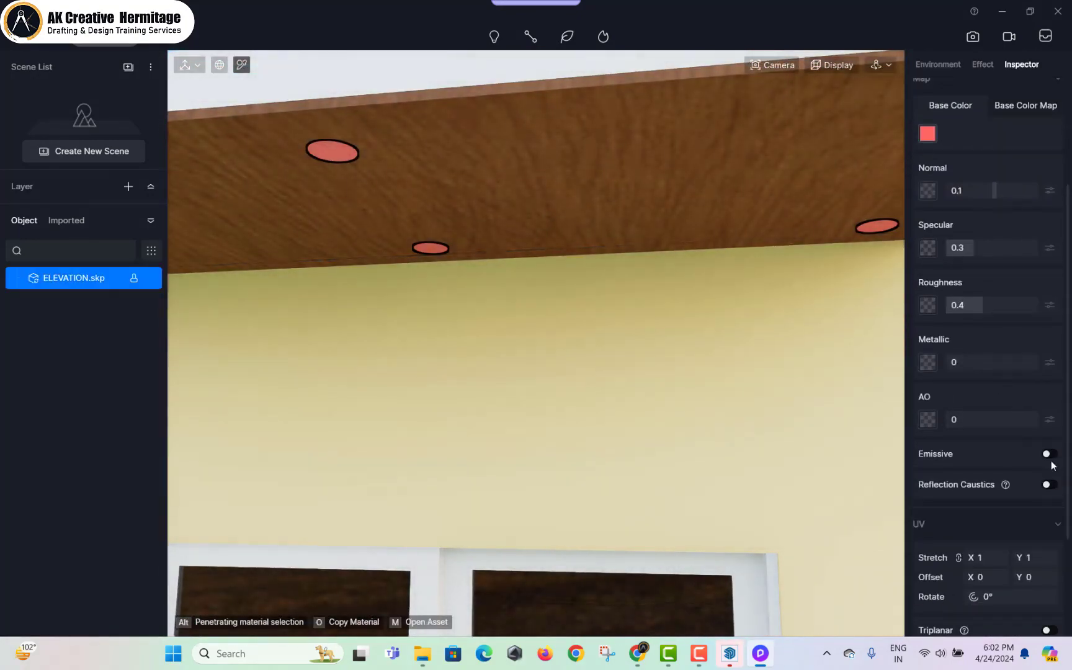
{"action": "left_click", "coordinate": [1048, 454]}
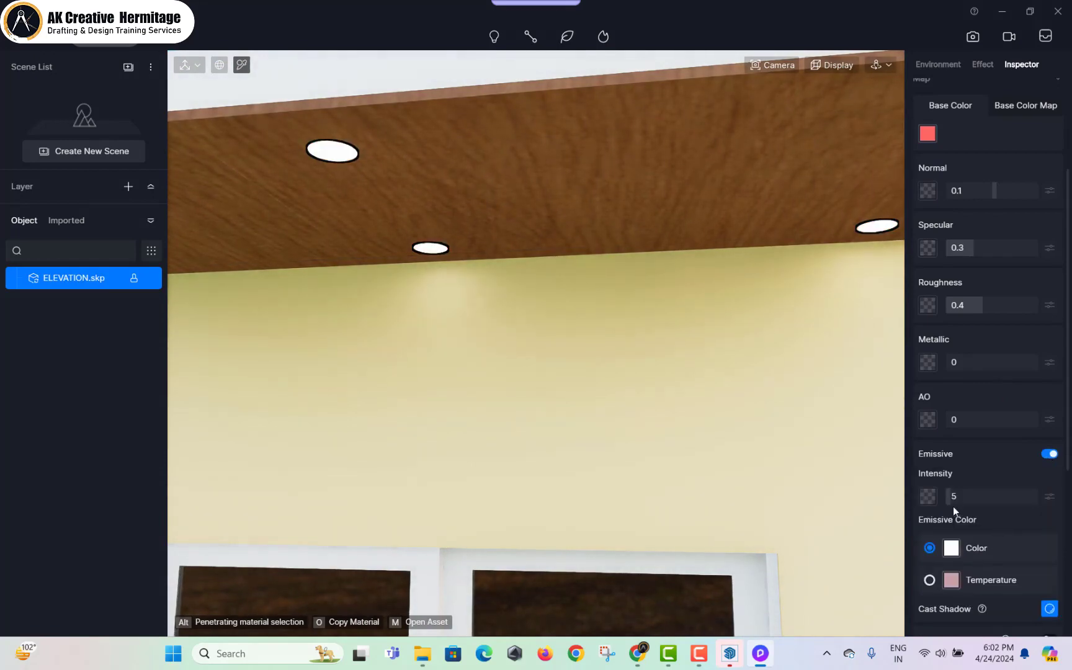
{"action": "left_click_drag", "start_coordinate": [956, 498], "coordinate": [952, 496]}
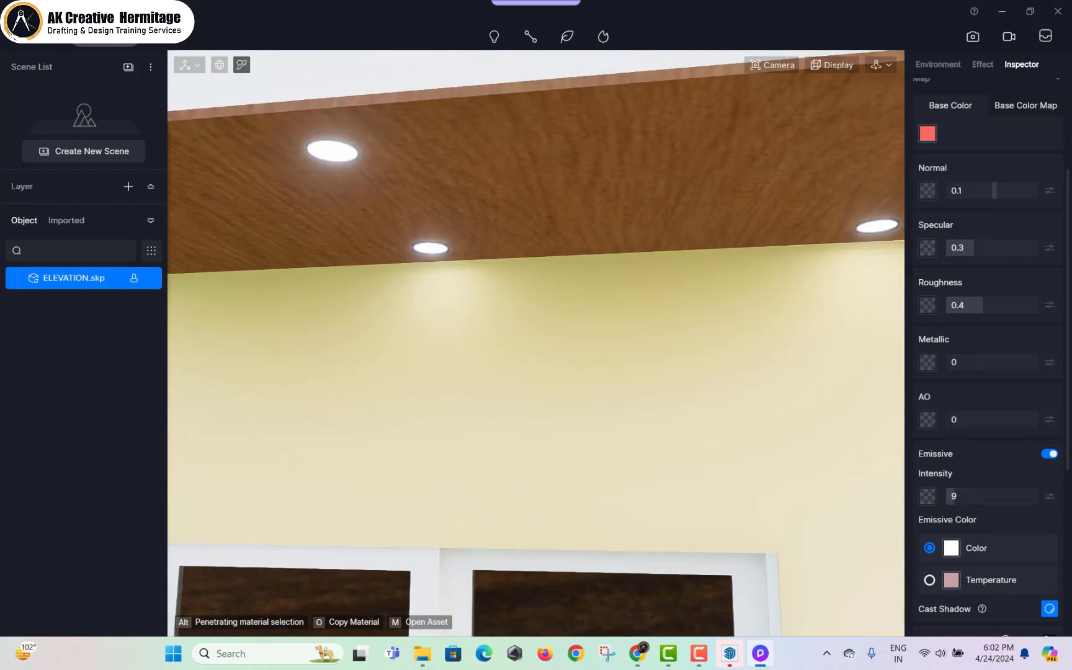
{"action": "scroll", "coordinate": [479, 246], "scroll_direction": "down", "scroll_amount": 8}
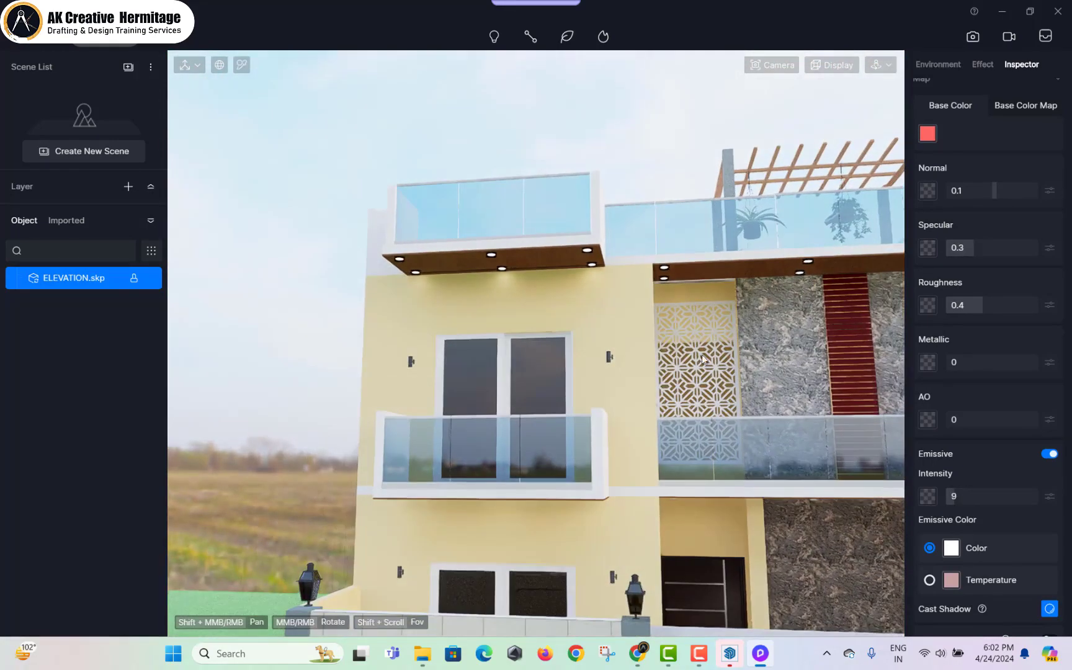
{"action": "left_click", "coordinate": [702, 355]}
- Try Blue Curtain Wall Glass on the front balcony railing and replace it with Green Curtain Wall Glass
{"action": "middle_click_drag", "start_coordinate": [702, 355], "coordinate": [586, 233], "text": "shift"}
{"action": "left_click", "coordinate": [98, 45]}
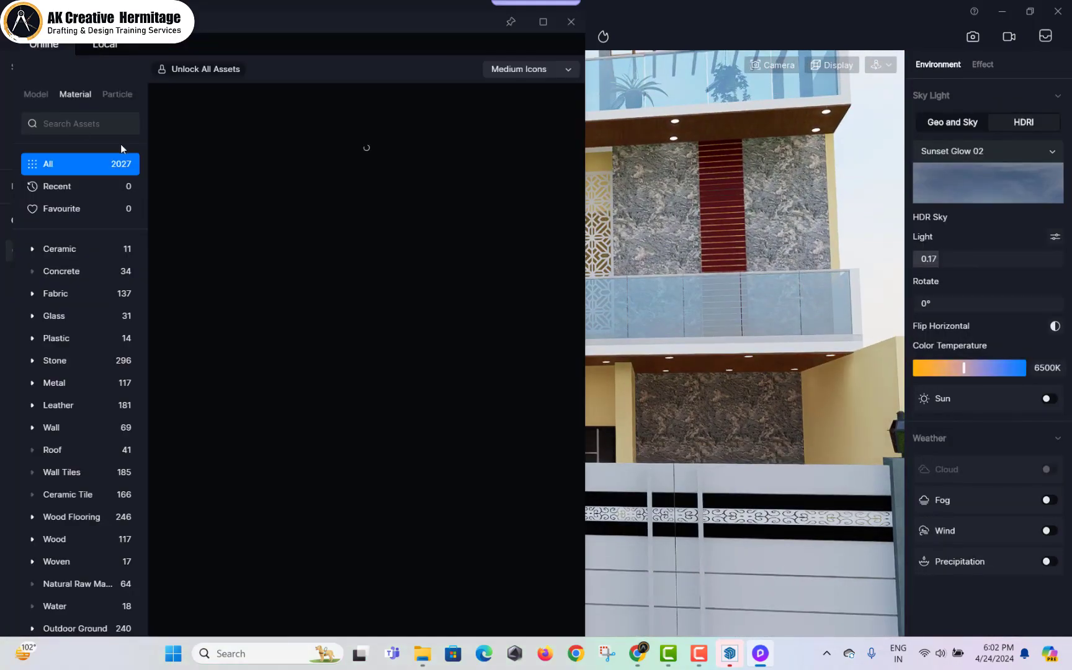
{"action": "left_click", "coordinate": [70, 316]}
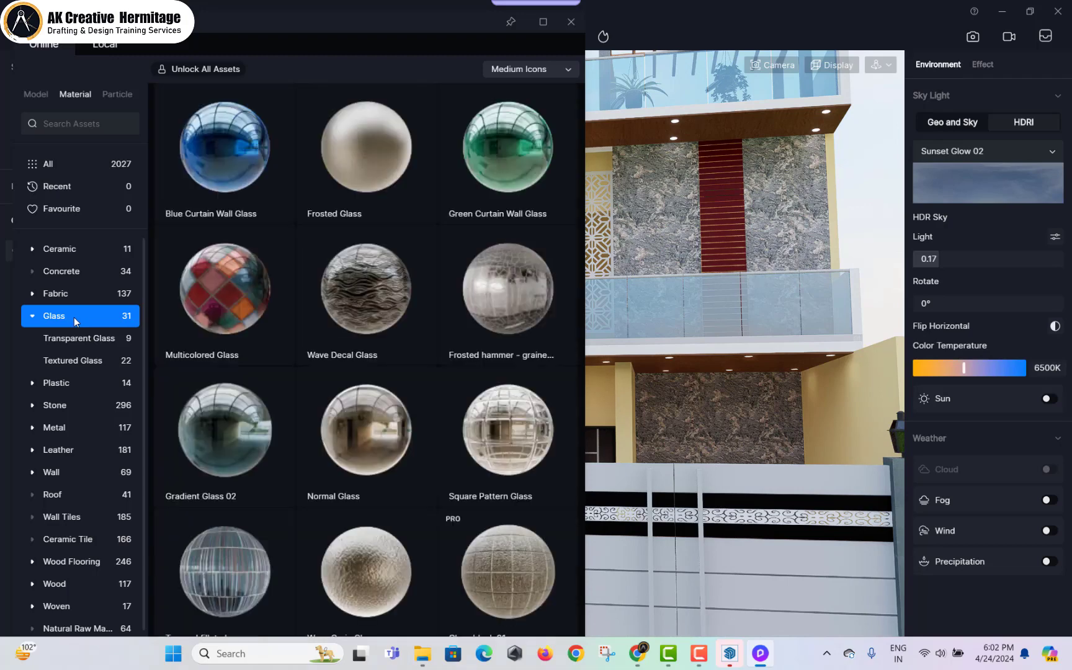
{"action": "left_click_drag", "start_coordinate": [265, 154], "coordinate": [648, 280]}
{"action": "left_click", "coordinate": [648, 281]}
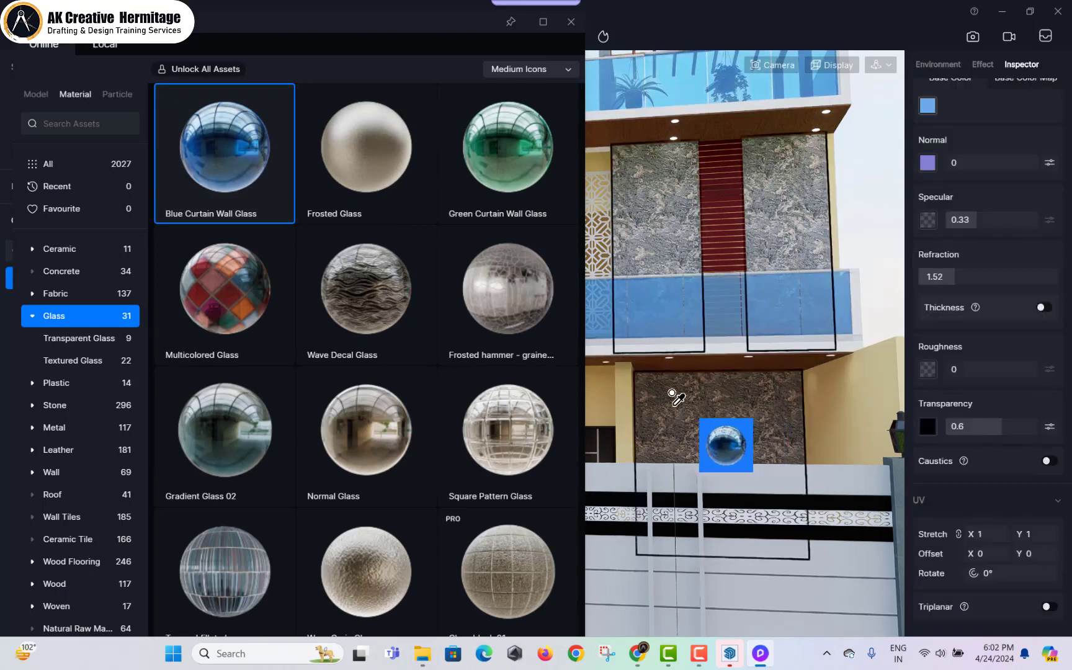
{"action": "left_click", "coordinate": [515, 162]}
{"action": "left_click", "coordinate": [656, 304]}
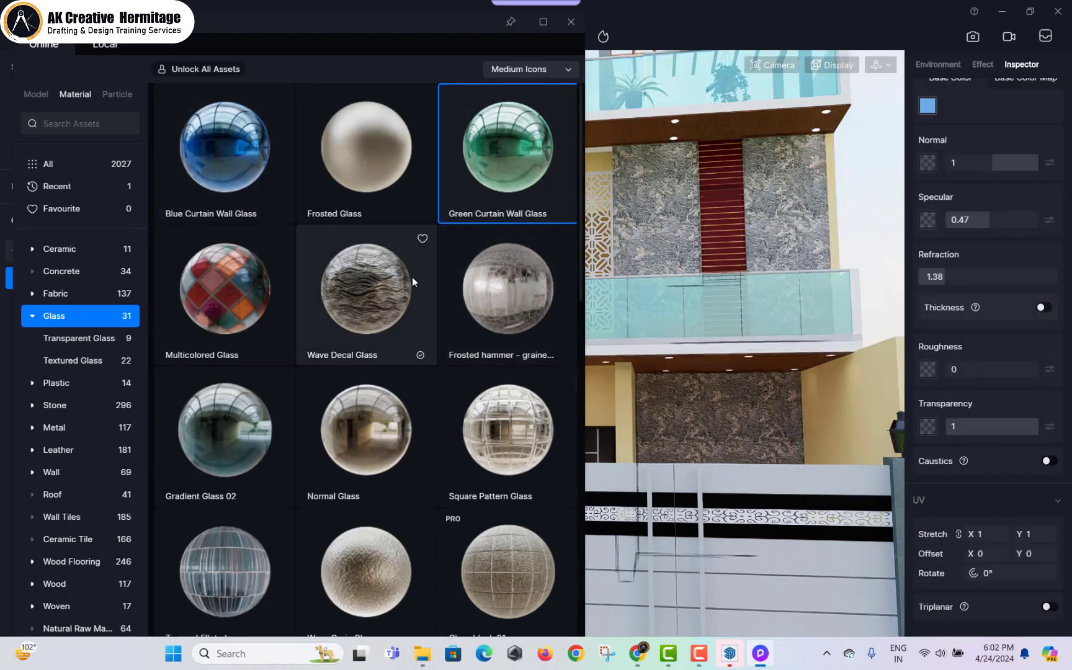
- Try the frosted hammer-grained glass on the front balcony railings and replace it with Gradient Glass 02
{"action": "left_click", "coordinate": [486, 290]}
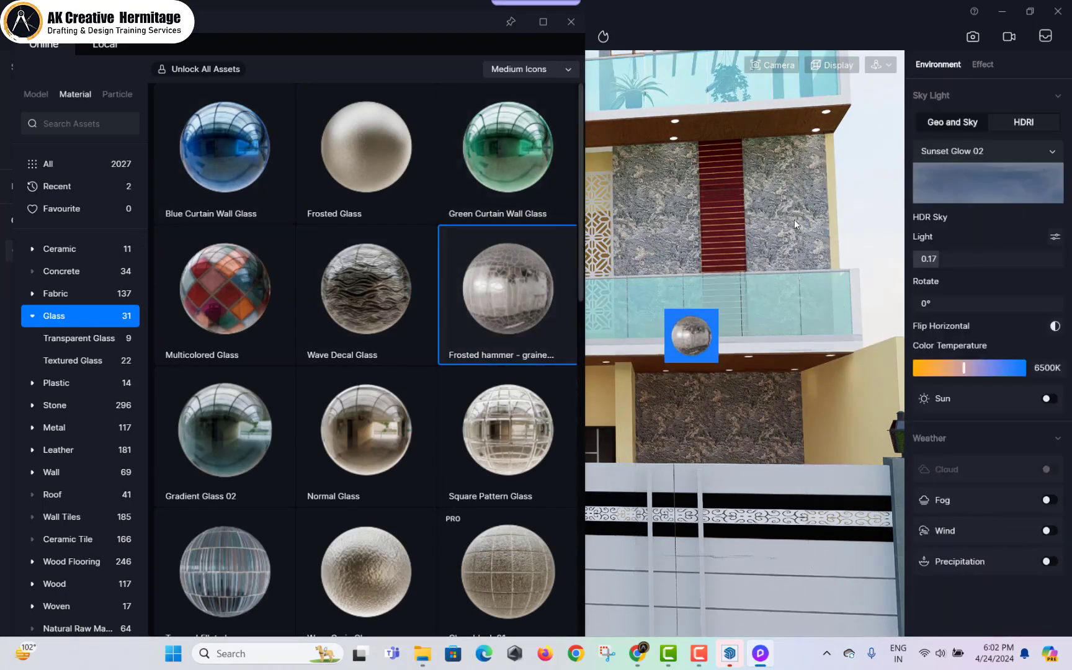
{"action": "left_click", "coordinate": [665, 305]}
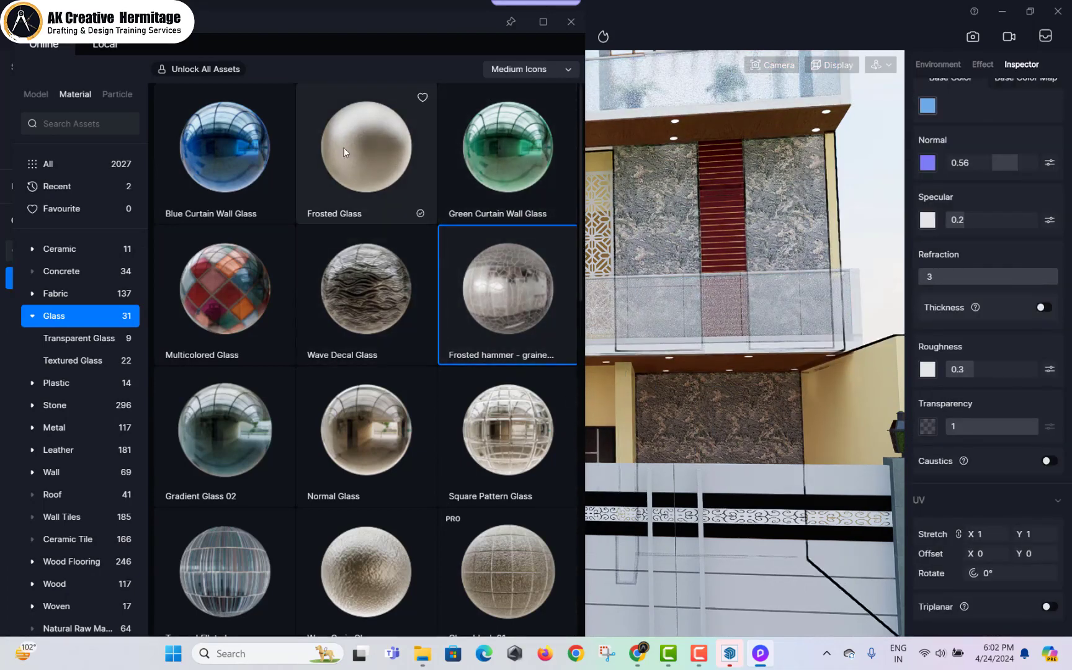
{"action": "left_click", "coordinate": [508, 152]}
{"action": "left_click", "coordinate": [273, 422]}
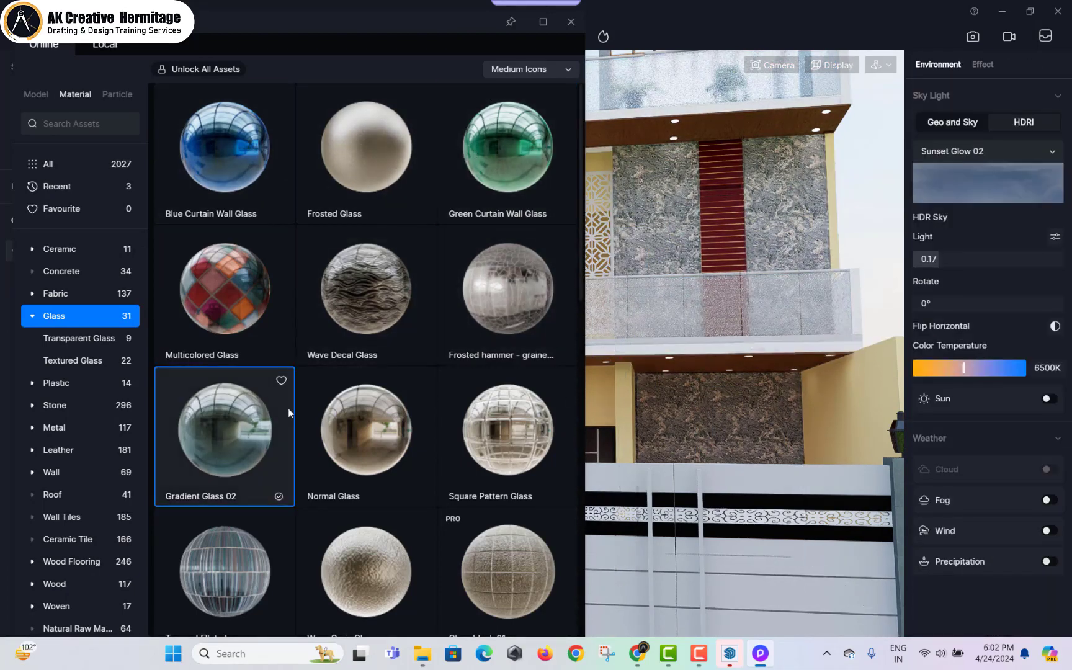
{"action": "left_click", "coordinate": [651, 314]}
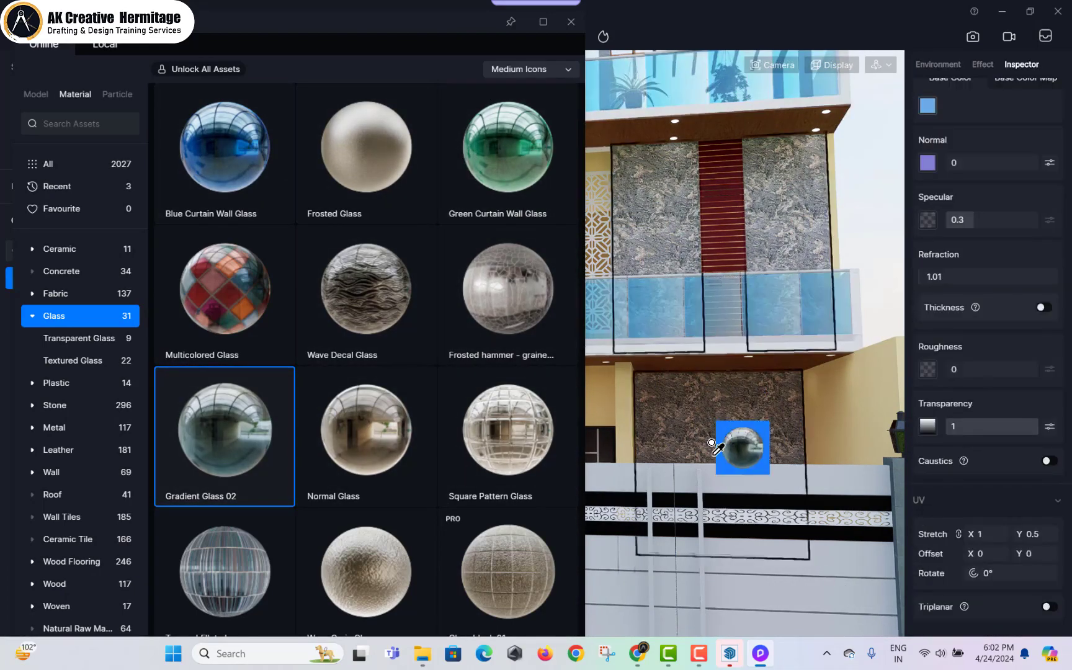
{"action": "left_click", "coordinate": [567, 37]}
{"action": "scroll", "coordinate": [477, 275], "scroll_direction": "down", "scroll_amount": 4}
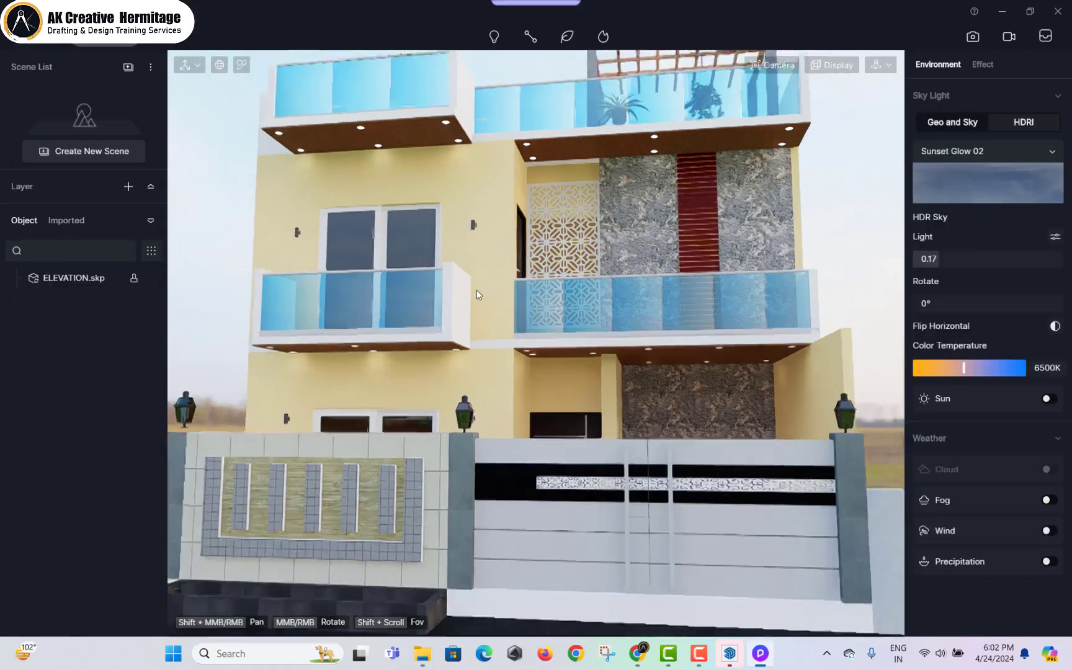
- Try Green Curtain Wall Glass on the front window panes and replace it with Blue Curtain Wall Glass
{"action": "left_click", "coordinate": [567, 37]}
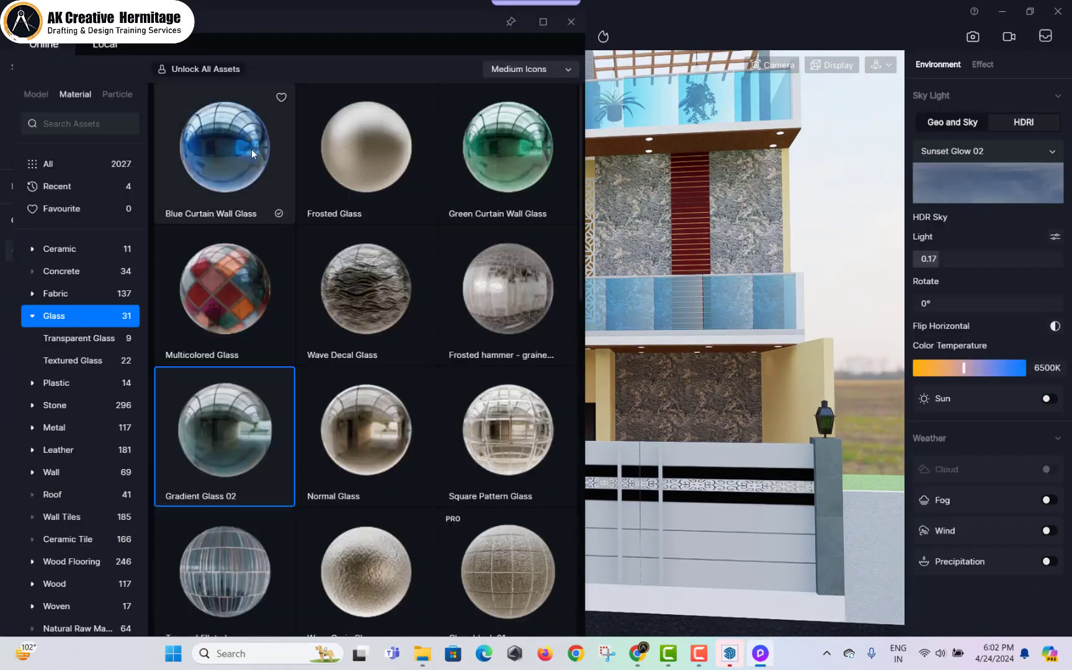
{"action": "left_click_drag", "start_coordinate": [255, 154], "coordinate": [633, 273]}
{"action": "left_click_drag", "start_coordinate": [508, 154], "coordinate": [616, 277]}
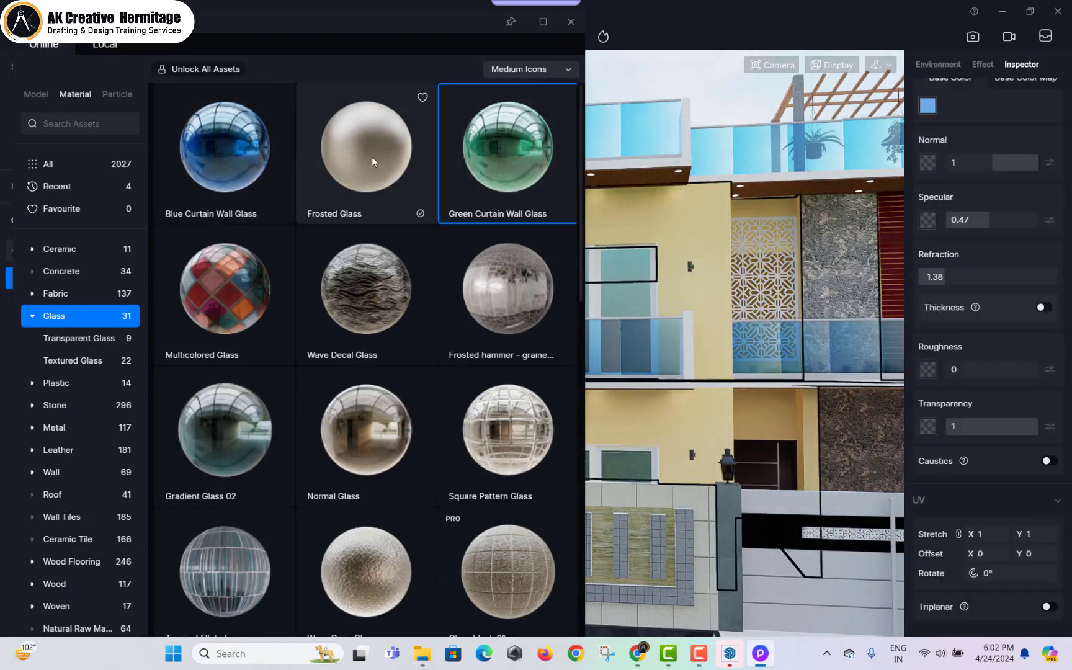
{"action": "left_click_drag", "start_coordinate": [236, 155], "coordinate": [708, 229]}
{"action": "left_click", "coordinate": [629, 259]}
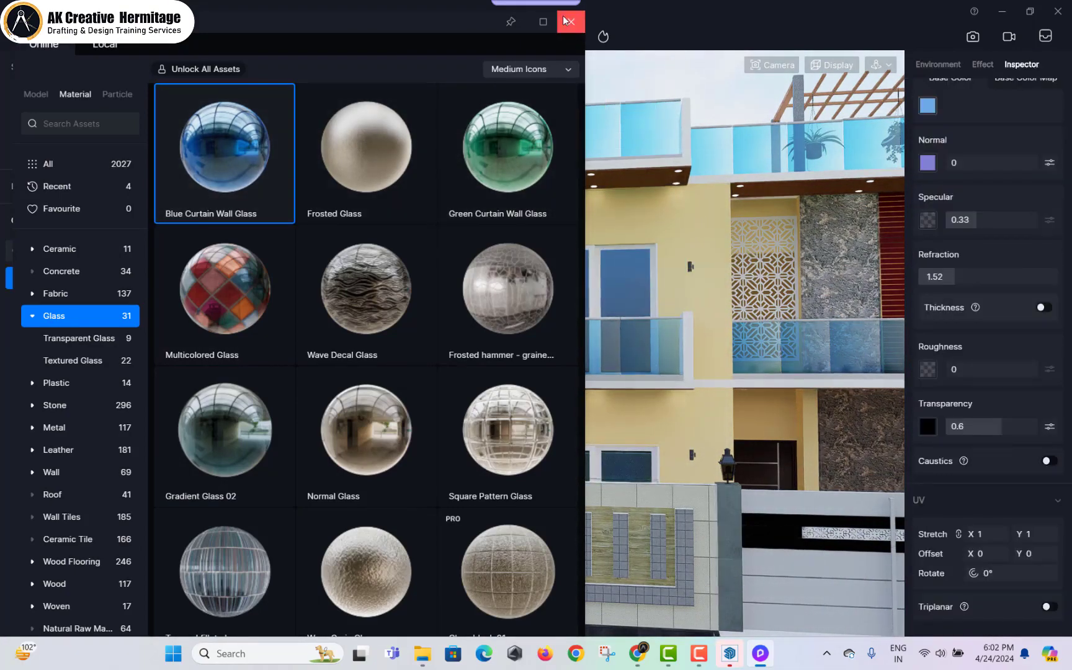
{"action": "left_click", "coordinate": [570, 22]}
{"action": "scroll", "coordinate": [596, 229], "scroll_direction": "down", "scroll_amount": 3}
{"action": "middle_click_drag", "start_coordinate": [715, 333], "coordinate": [661, 333]}
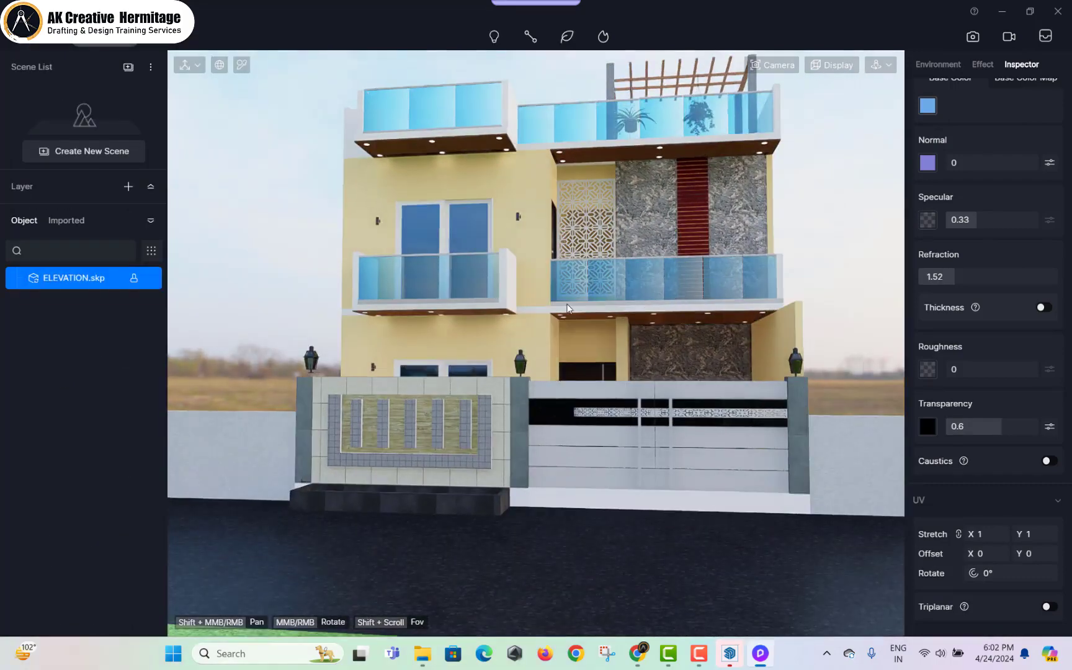
{"action": "key", "text": "Escape"}
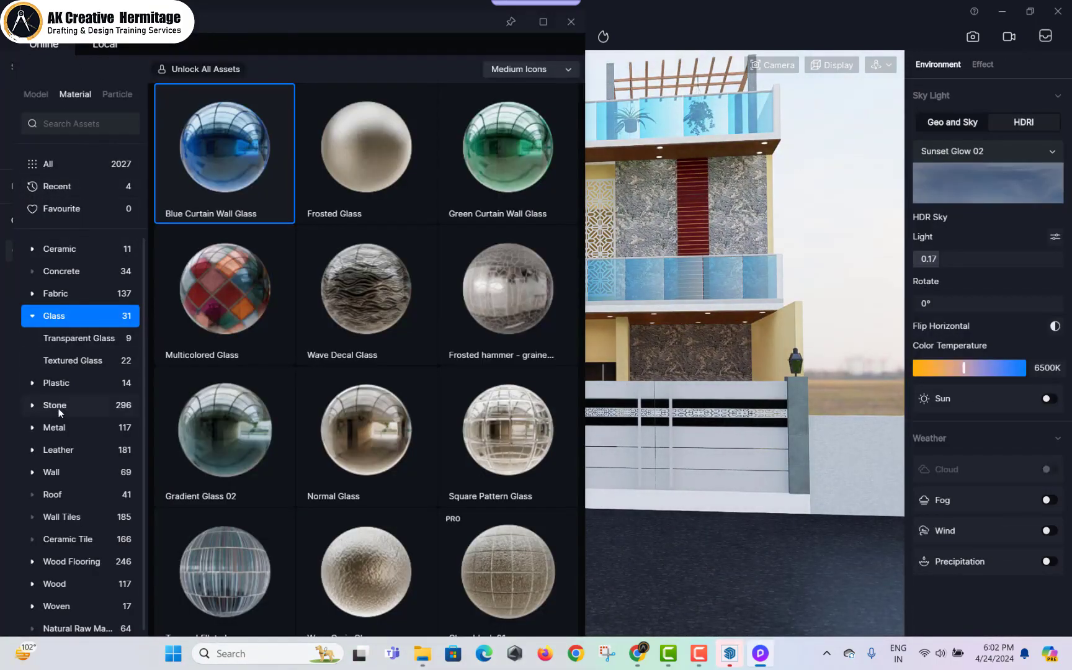
- Apply Black And White Marble to the plinth below the boundary wall and Gold Beige Marble to the wall's tiled surface
{"action": "left_click", "coordinate": [58, 407]}
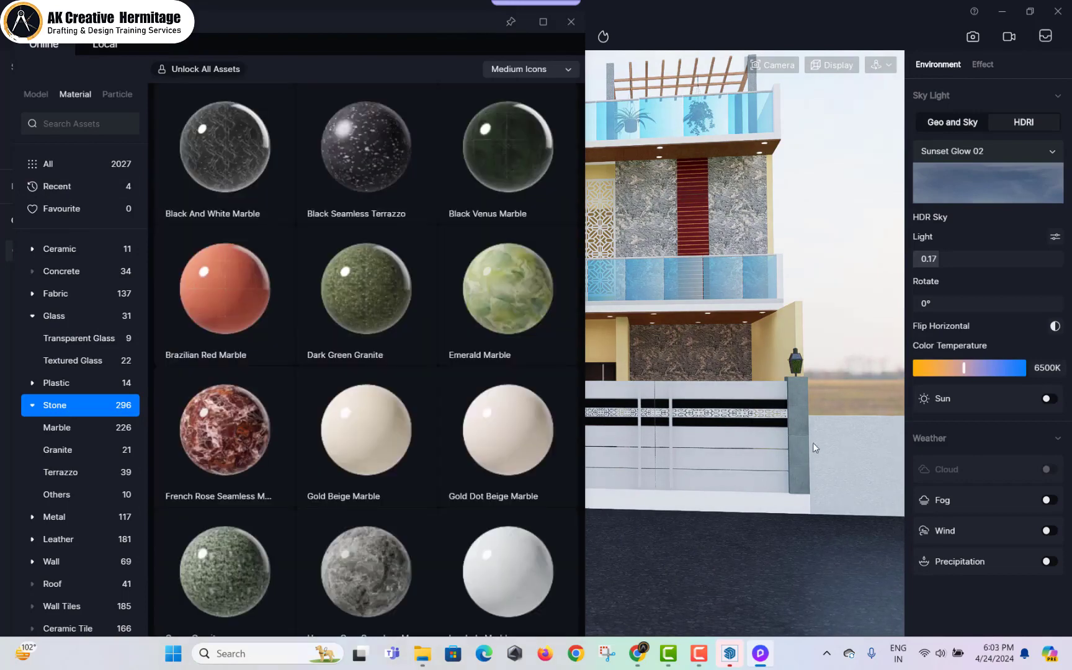
{"action": "middle_click_drag", "start_coordinate": [813, 443], "coordinate": [952, 402]}
{"action": "middle_click_drag", "start_coordinate": [813, 372], "coordinate": [1043, 357]}
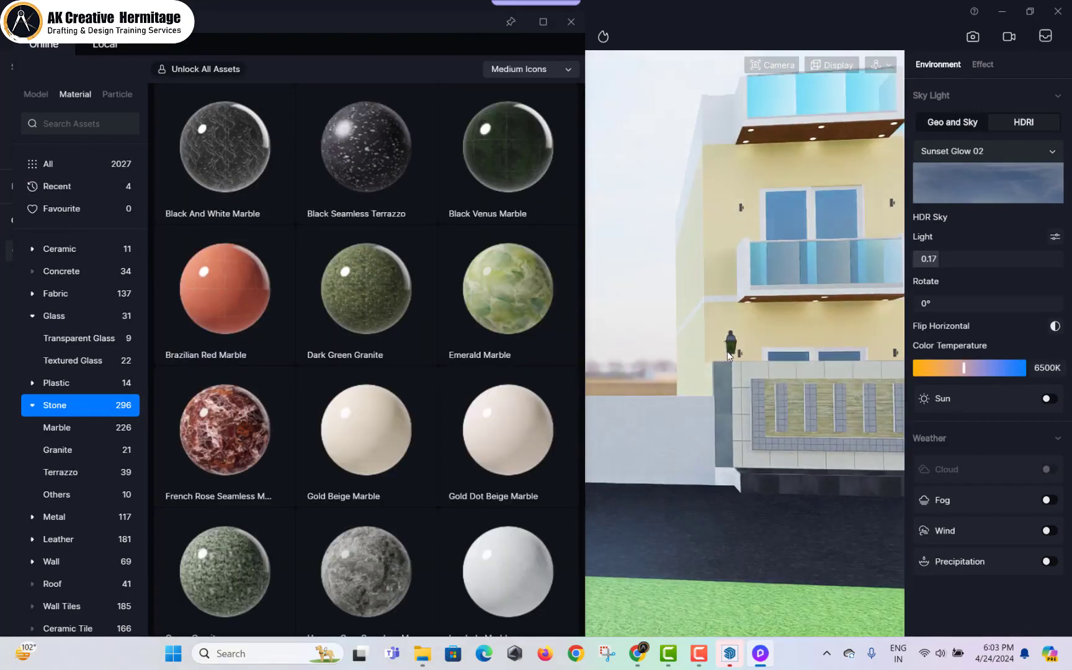
{"action": "scroll", "coordinate": [738, 381], "scroll_direction": "up", "scroll_amount": 1}
{"action": "middle_click_drag", "start_coordinate": [737, 381], "coordinate": [642, 372]}
{"action": "scroll", "coordinate": [686, 461], "scroll_direction": "up", "scroll_amount": 4}
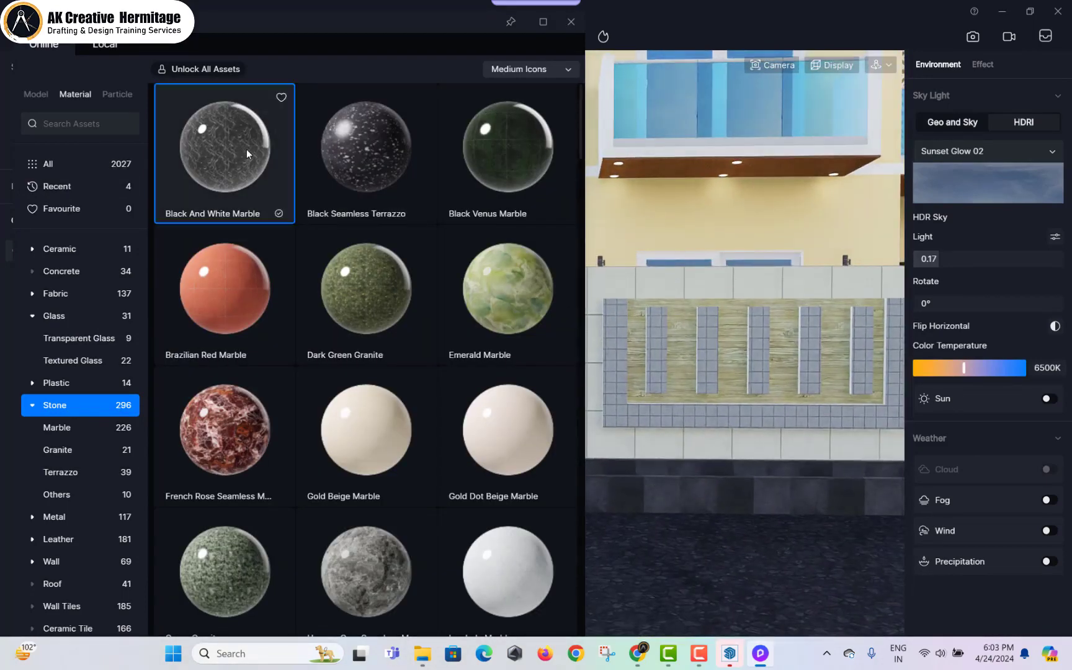
{"action": "left_click_drag", "start_coordinate": [247, 149], "coordinate": [769, 430]}
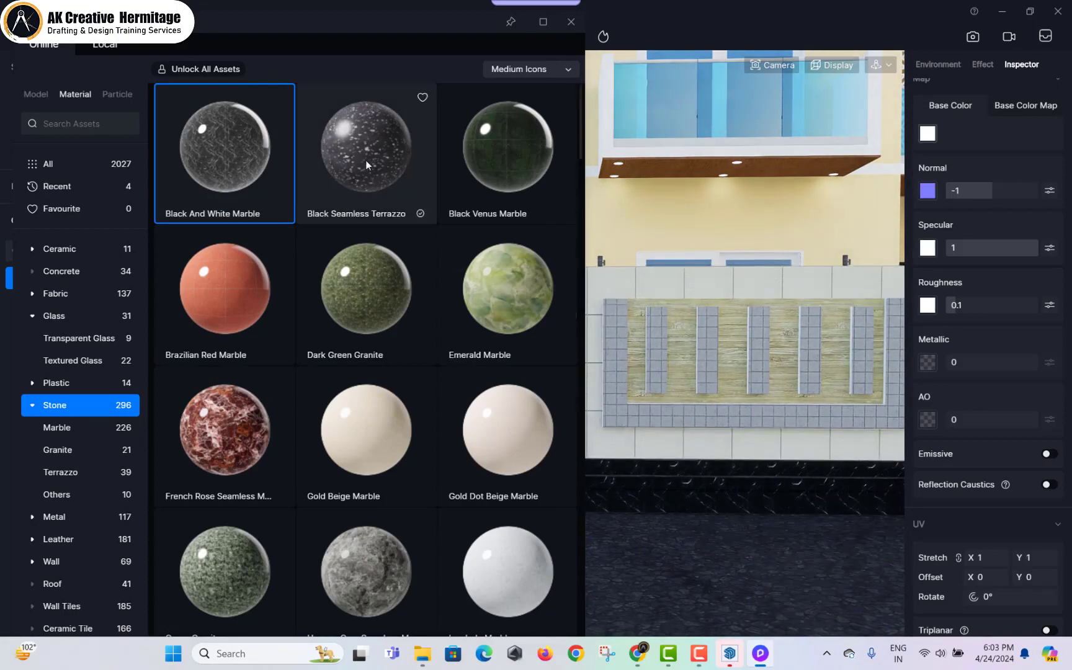
{"action": "scroll", "coordinate": [372, 230], "scroll_direction": "down", "scroll_amount": 2}
{"action": "left_click_drag", "start_coordinate": [381, 296], "coordinate": [719, 435]}
- Try Sesame White Granite1 and Sesame White Granite on the boundary wall's frame and vertical strips, and replace them with Pearl Red Marble
{"action": "scroll", "coordinate": [448, 336], "scroll_direction": "down", "scroll_amount": 5}
{"action": "scroll", "coordinate": [351, 416], "scroll_direction": "down", "scroll_amount": 2}
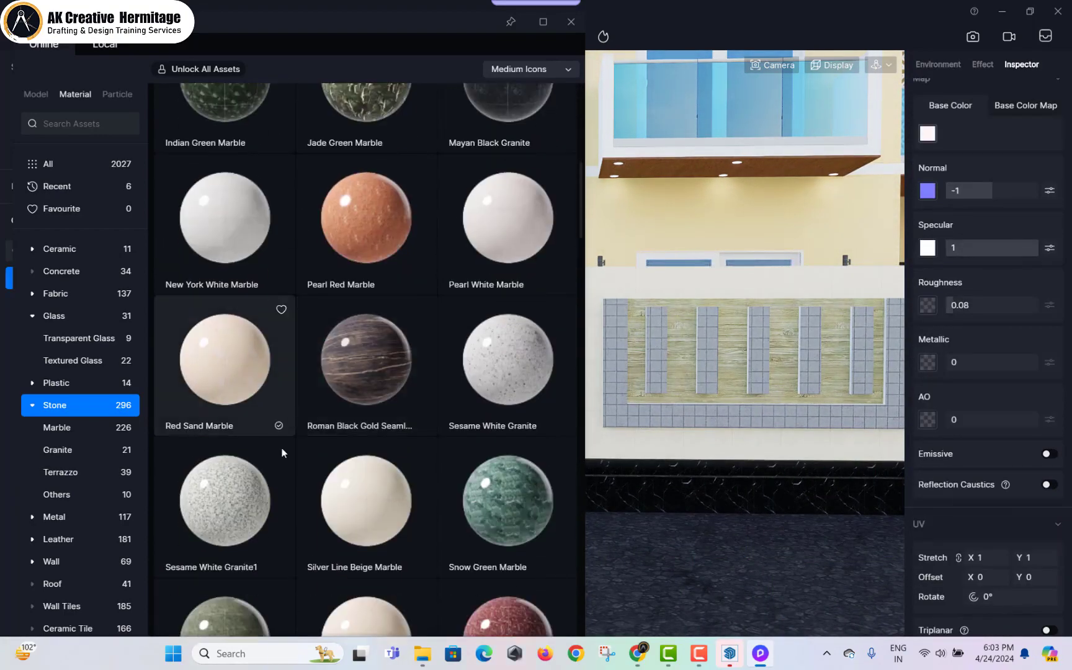
{"action": "left_click_drag", "start_coordinate": [224, 496], "coordinate": [751, 428]}
{"action": "left_click_drag", "start_coordinate": [496, 376], "coordinate": [697, 415]}
{"action": "left_click_drag", "start_coordinate": [385, 227], "coordinate": [633, 382]}
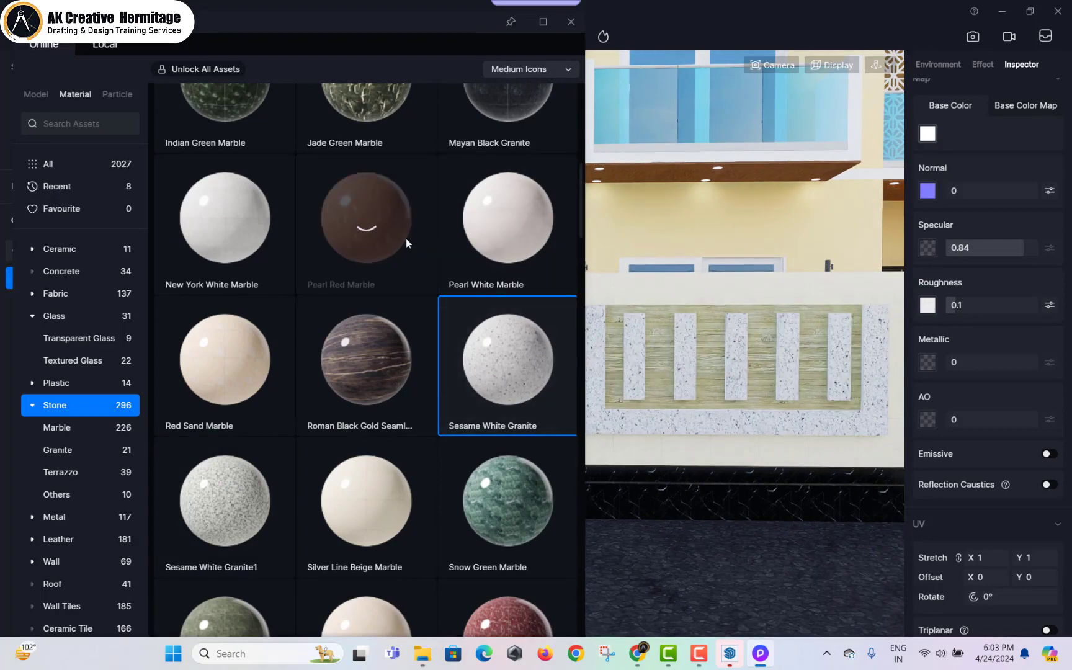
{"action": "left_click_drag", "start_coordinate": [396, 225], "coordinate": [657, 326]}
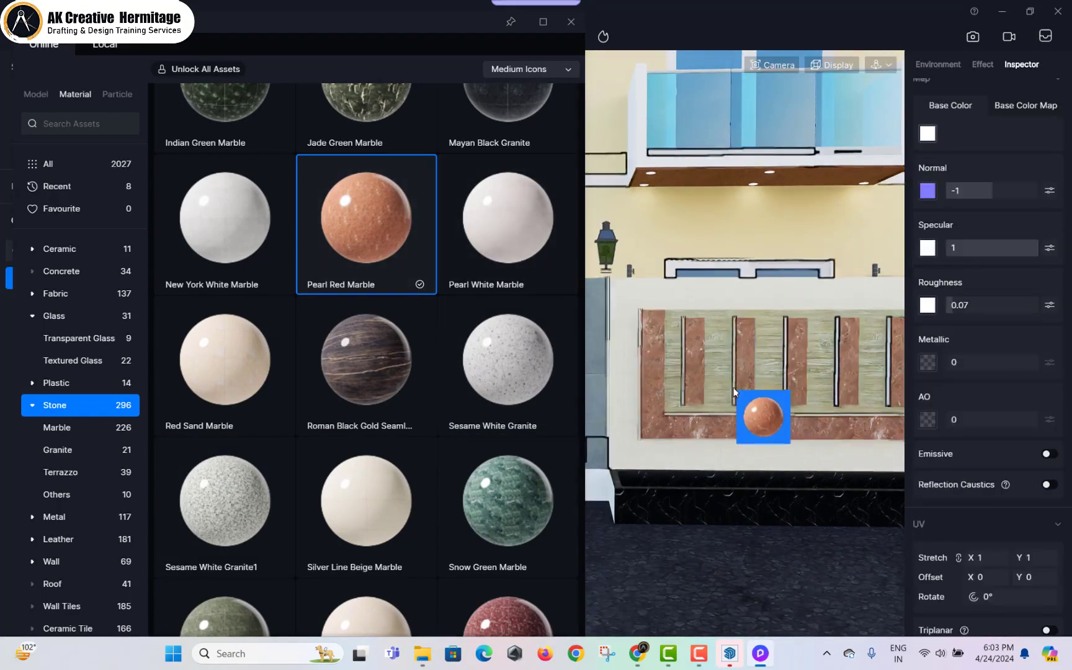
- Apply Brown Cherry Wood to the ceiling under the balcony and a brown wood grain to the boundary wall's panel behind the strips
{"action": "scroll", "coordinate": [466, 284], "scroll_direction": "down", "scroll_amount": 3}
{"action": "scroll", "coordinate": [384, 255], "scroll_direction": "up", "scroll_amount": 2}
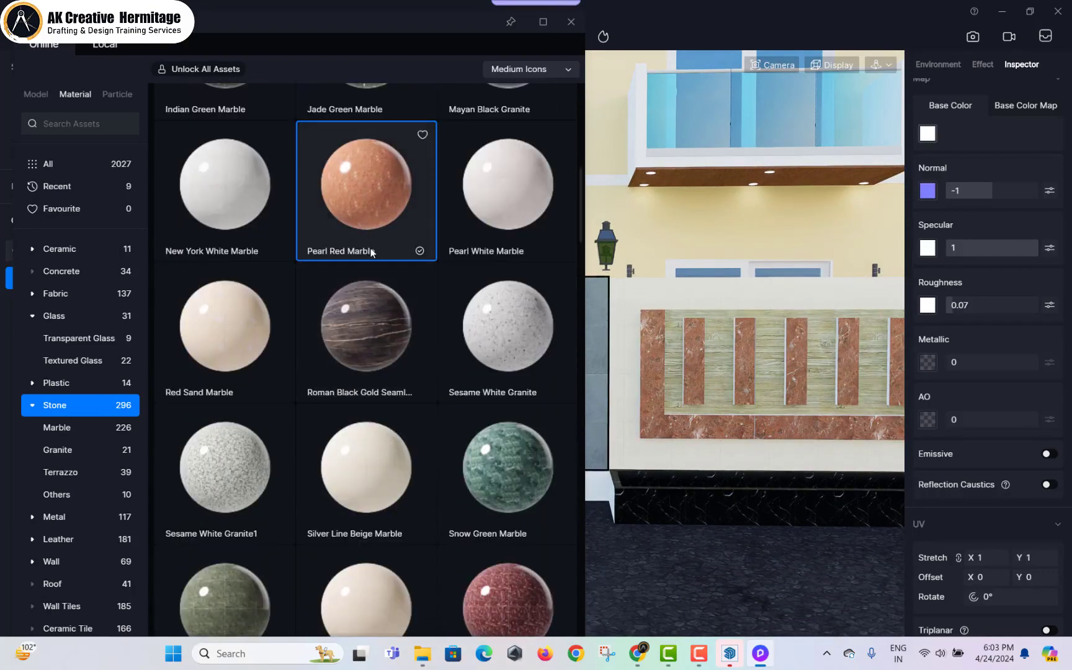
{"action": "scroll", "coordinate": [64, 545], "scroll_direction": "down", "scroll_amount": 3}
{"action": "left_click", "coordinate": [56, 531]}
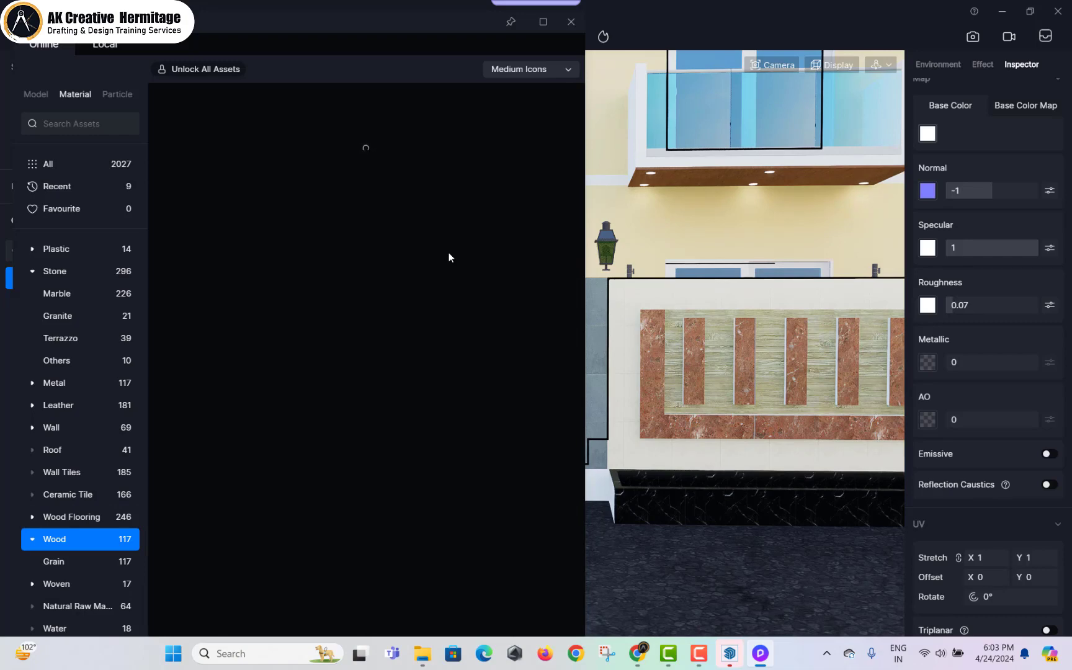
{"action": "scroll", "coordinate": [439, 340], "scroll_direction": "down", "scroll_amount": 2}
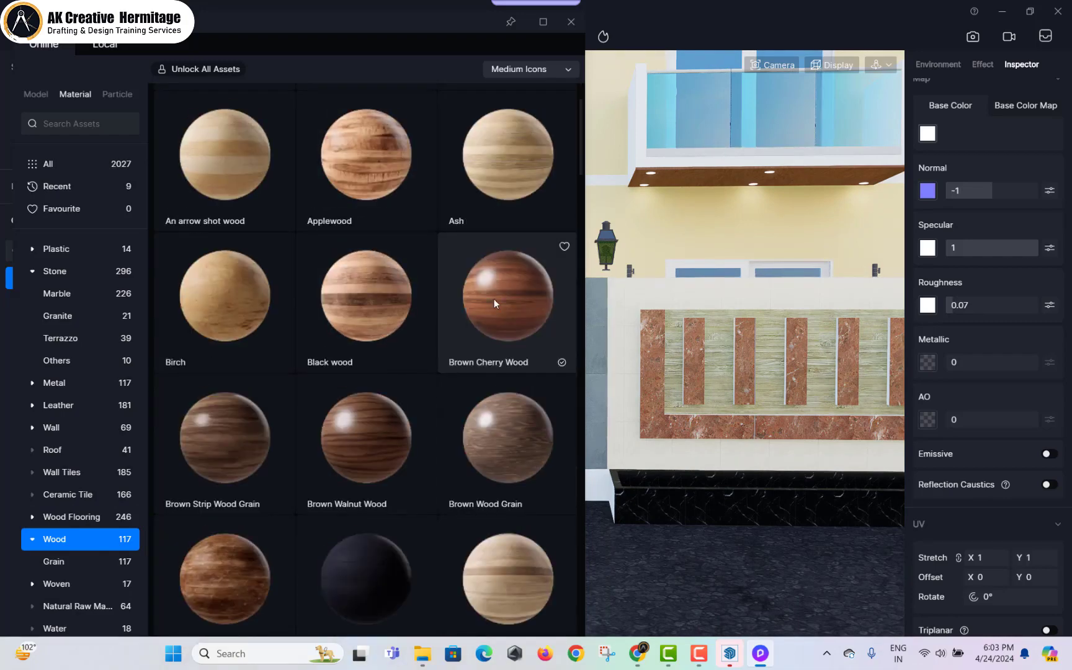
{"action": "left_click_drag", "start_coordinate": [494, 298], "coordinate": [732, 289]}
{"action": "scroll", "coordinate": [560, 304], "scroll_direction": "down", "scroll_amount": 4}
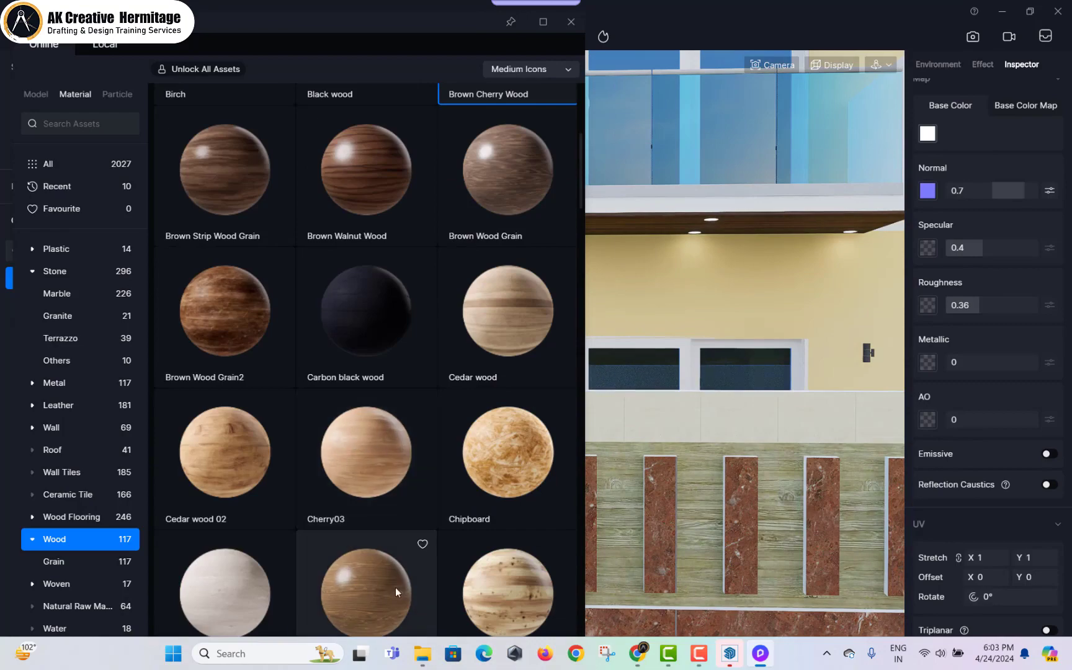
{"action": "left_click_drag", "start_coordinate": [369, 592], "coordinate": [762, 428]}
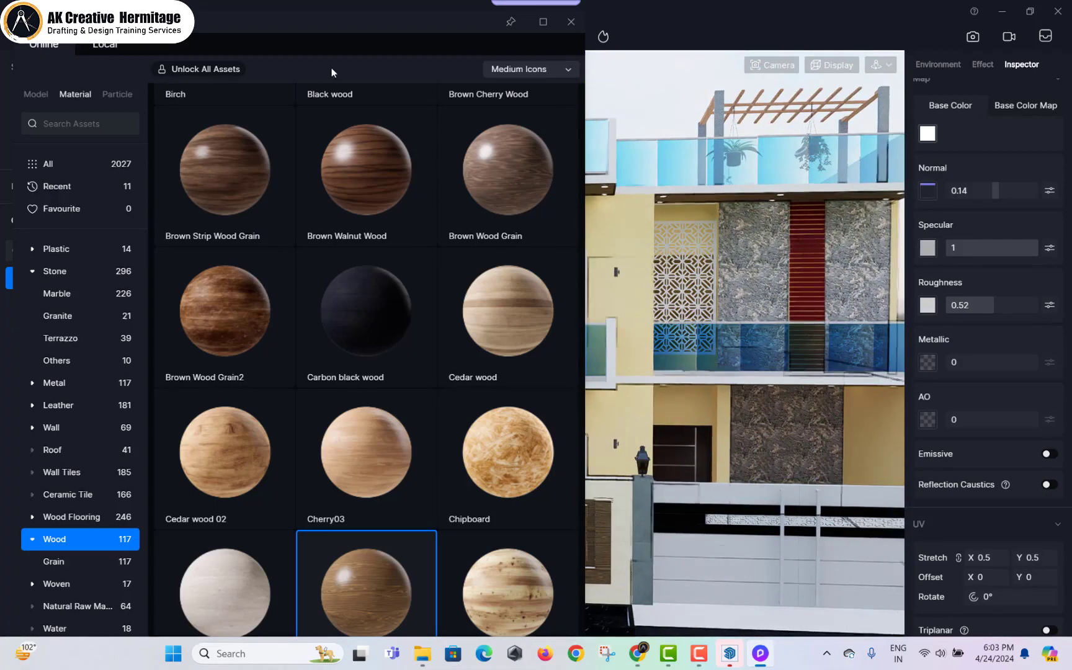
- Browse the granite materials and download Nacarado Dark Grey Granite
{"action": "left_click", "coordinate": [66, 315]}
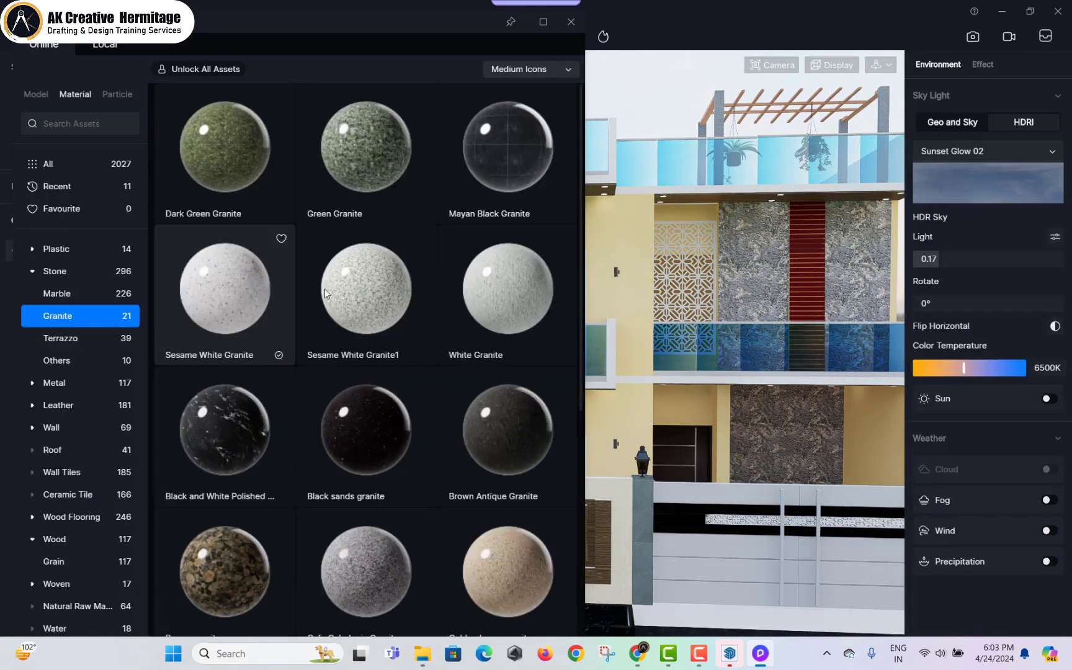
{"action": "scroll", "coordinate": [412, 373], "scroll_direction": "down", "scroll_amount": 5}
{"action": "scroll", "coordinate": [415, 386], "scroll_direction": "down", "scroll_amount": 1}
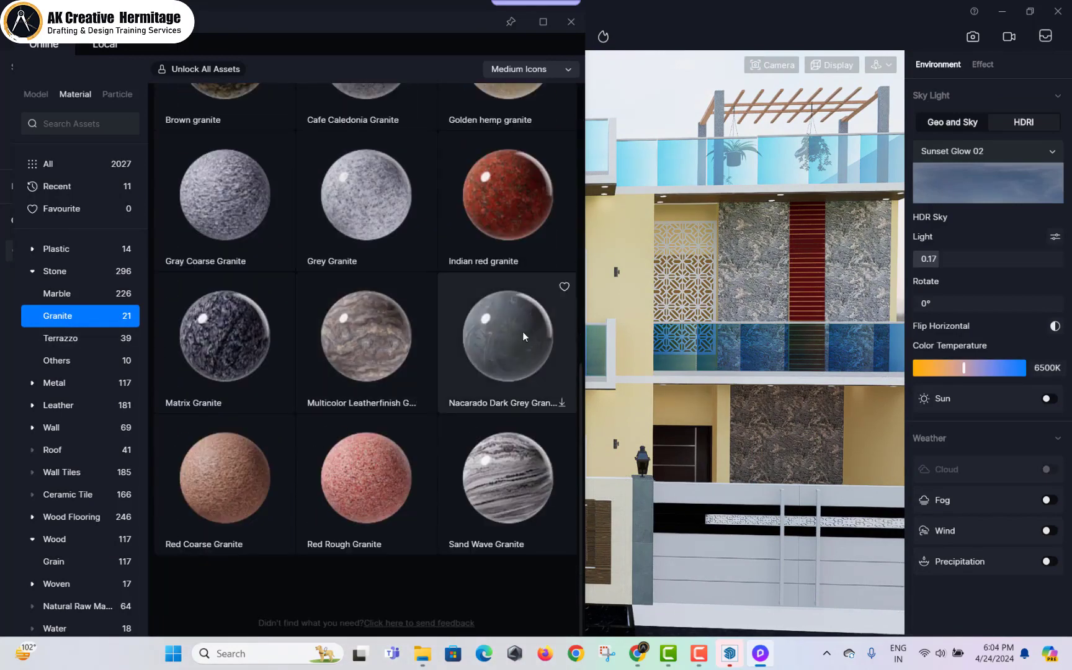
{"action": "left_click", "coordinate": [520, 335]}
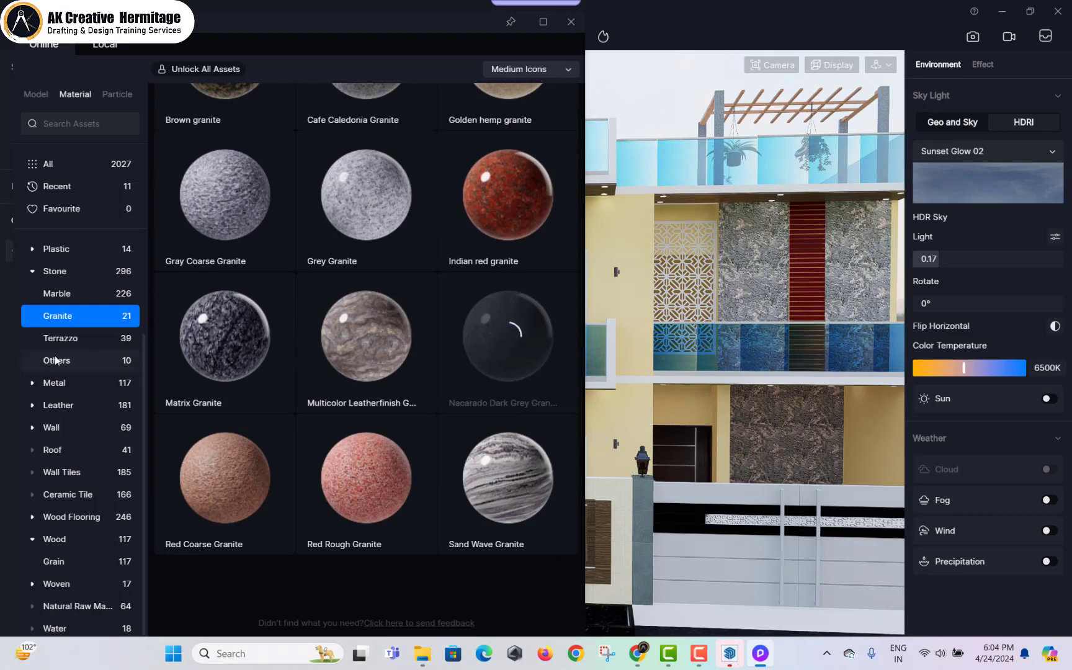
{"action": "scroll", "coordinate": [96, 403], "scroll_direction": "up", "scroll_amount": 4}
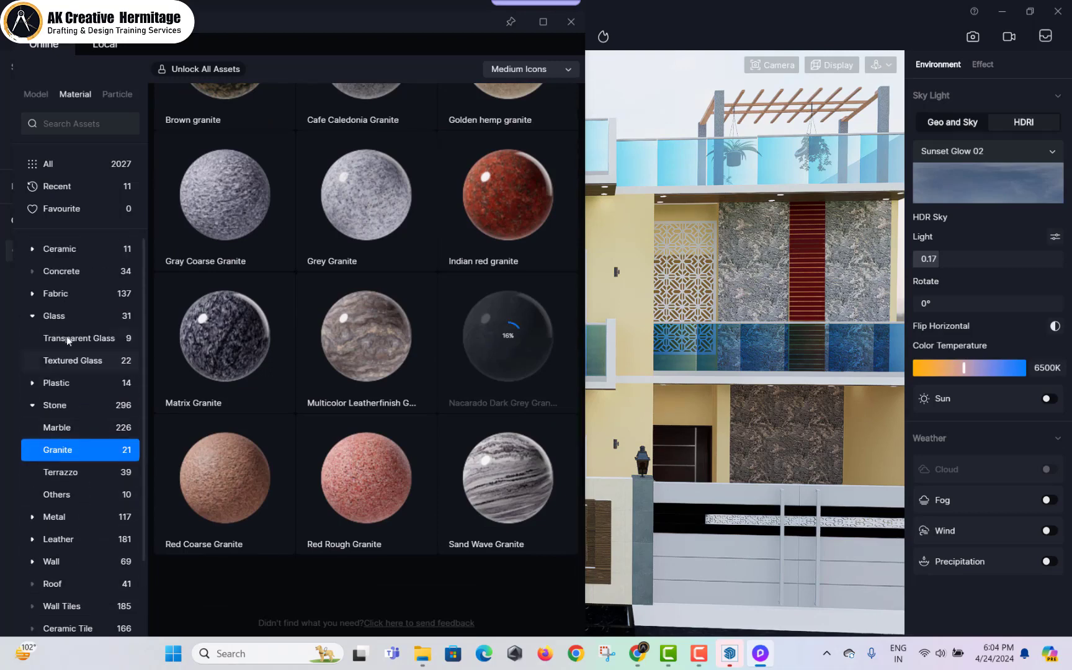
{"action": "scroll", "coordinate": [75, 434], "scroll_direction": "down", "scroll_amount": 3}
{"action": "scroll", "coordinate": [74, 478], "scroll_direction": "down", "scroll_amount": 1}
{"action": "scroll", "coordinate": [72, 485], "scroll_direction": "up", "scroll_amount": 3}
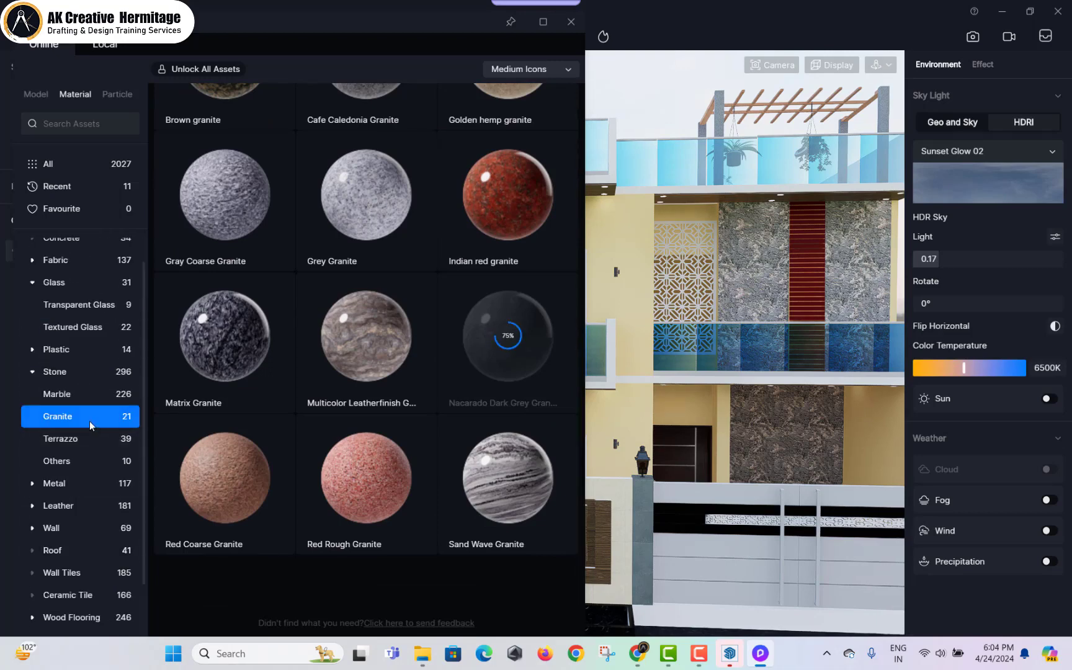
{"action": "scroll", "coordinate": [87, 385], "scroll_direction": "down", "scroll_amount": 2}
- Try Spoted Beige Marble and Black and White Polished stone on the patterned cladding panels of the facade
{"action": "left_click", "coordinate": [82, 304]}
{"action": "scroll", "coordinate": [457, 229], "scroll_direction": "down", "scroll_amount": 4}
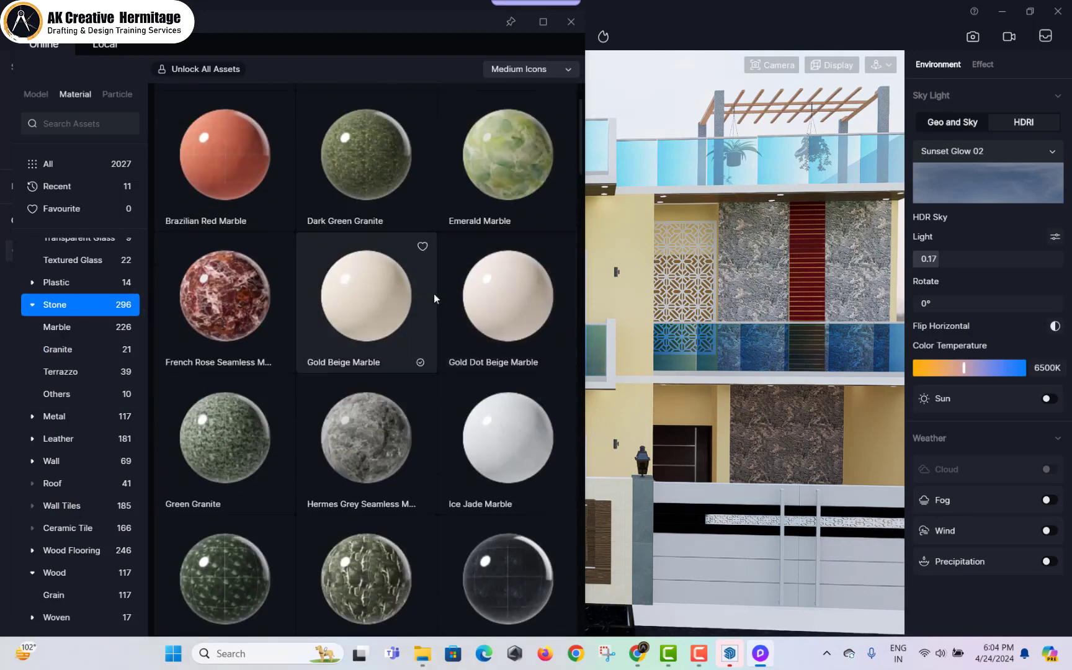
{"action": "scroll", "coordinate": [445, 355], "scroll_direction": "down", "scroll_amount": 10}
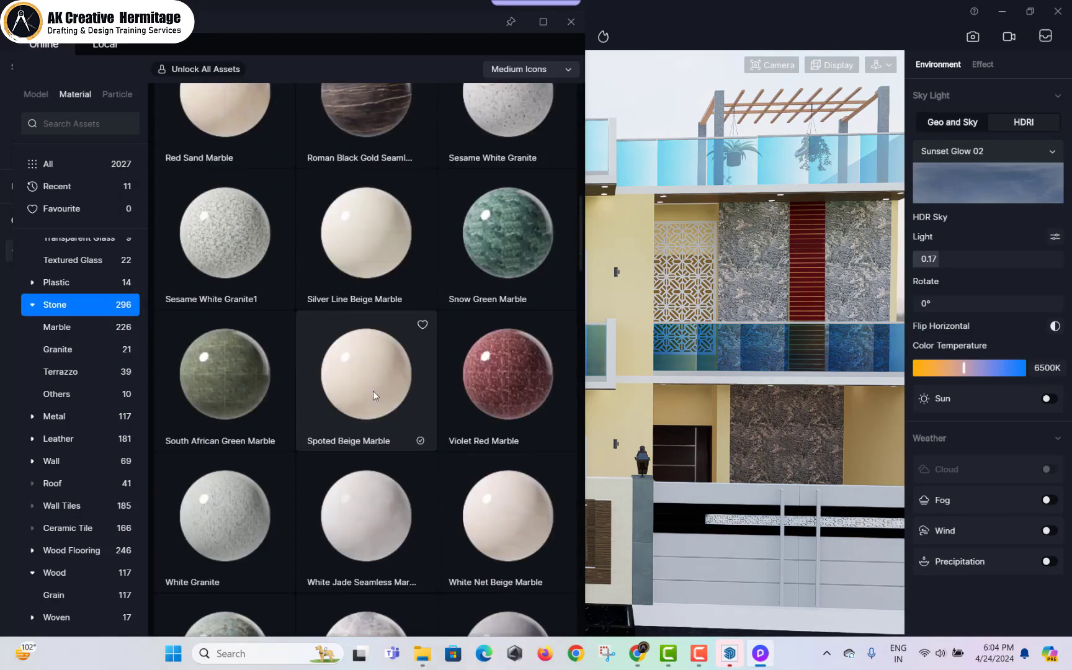
{"action": "left_click_drag", "start_coordinate": [373, 391], "coordinate": [823, 231]}
{"action": "left_click", "coordinate": [721, 236]}
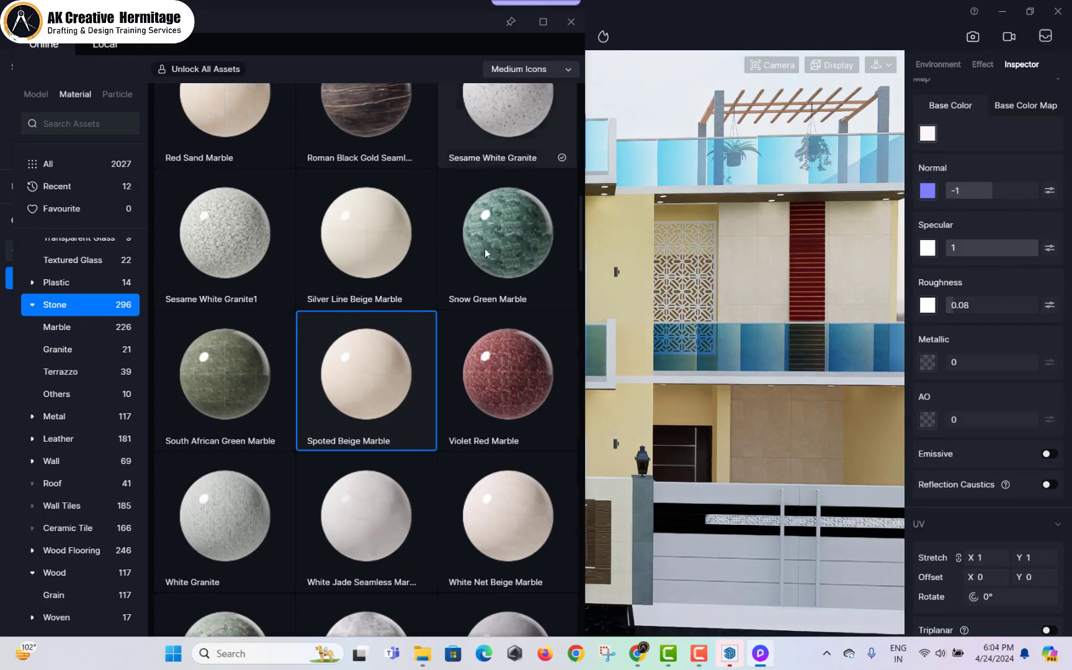
{"action": "scroll", "coordinate": [498, 366], "scroll_direction": "down", "scroll_amount": 7}
{"action": "left_click_drag", "start_coordinate": [494, 406], "coordinate": [764, 247]}
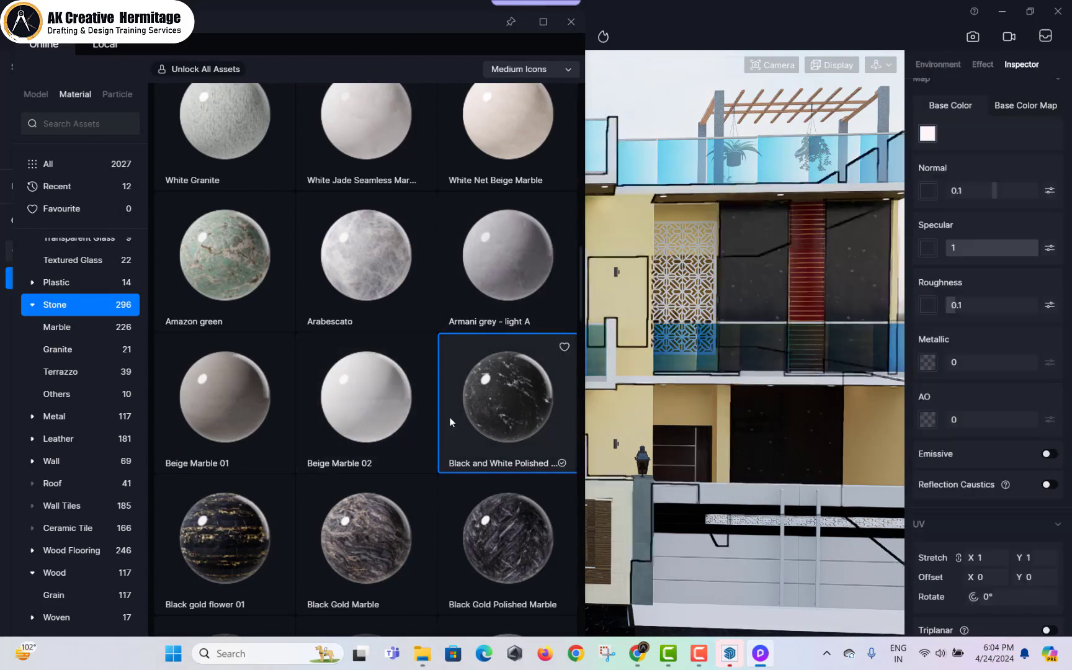
- Apply Brown Striped Marble to the facade cladding panels and Brown sands to the red slatted strip between them
{"action": "scroll", "coordinate": [426, 432], "scroll_direction": "down", "scroll_amount": 3}
{"action": "scroll", "coordinate": [403, 413], "scroll_direction": "down", "scroll_amount": 8}
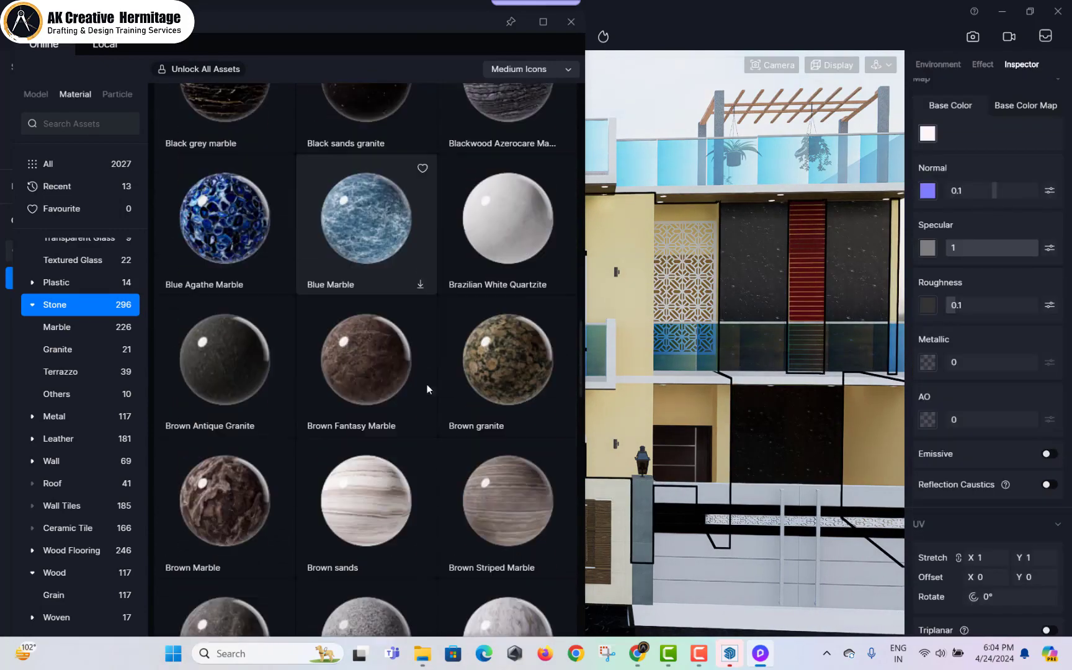
{"action": "left_click_drag", "start_coordinate": [518, 483], "coordinate": [534, 139]}
{"action": "right_click", "coordinate": [807, 268]}
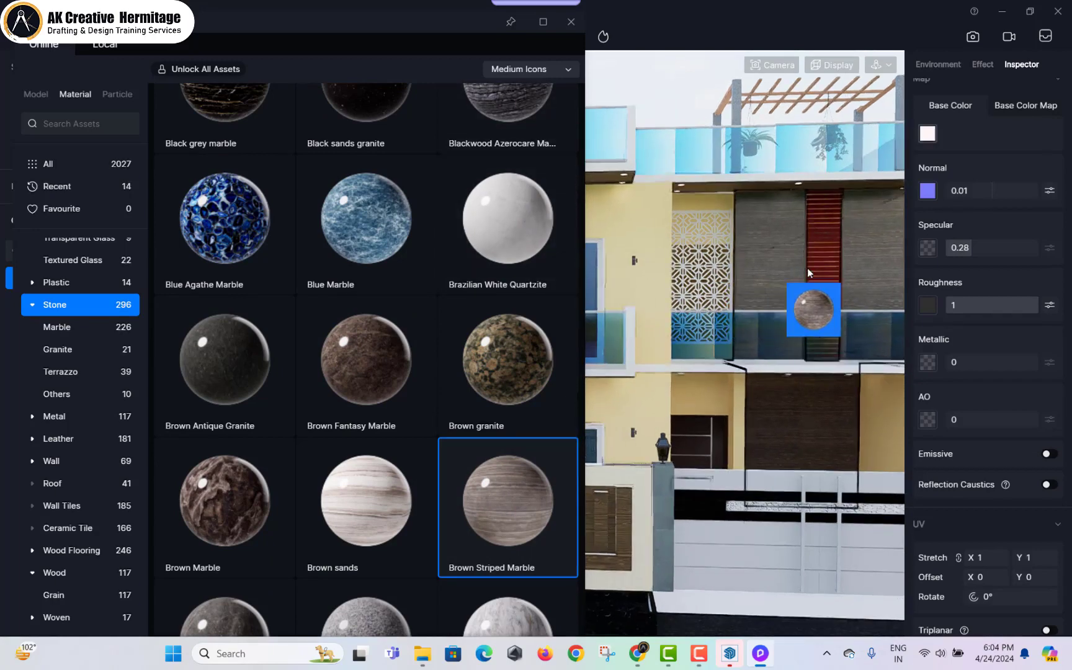
{"action": "left_click", "coordinate": [399, 487]}
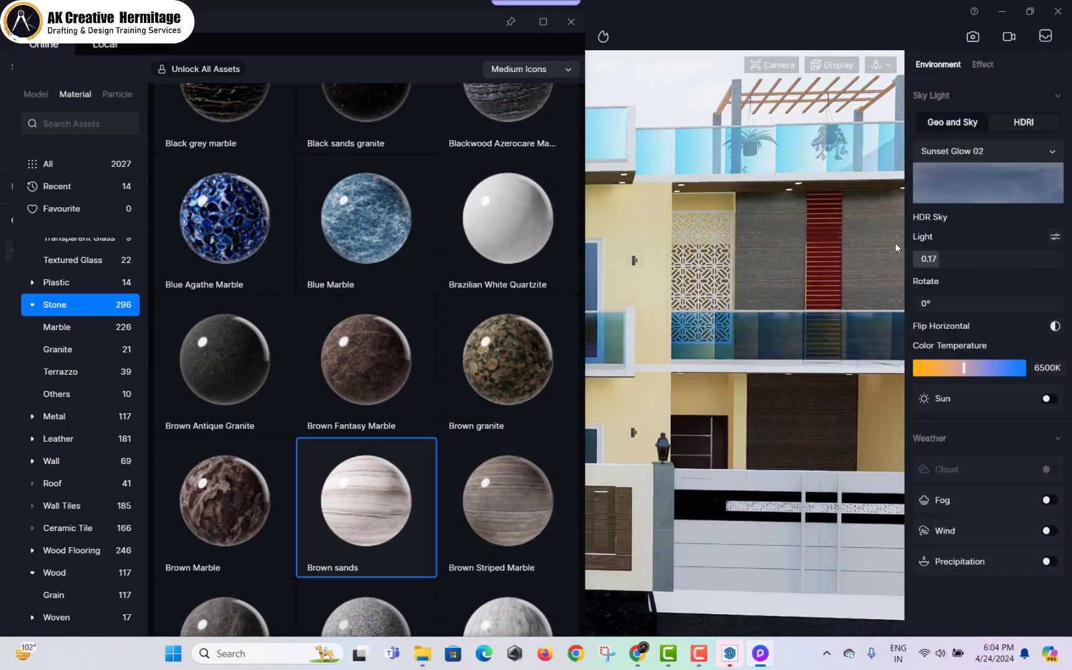
{"action": "left_click", "coordinate": [824, 266]}
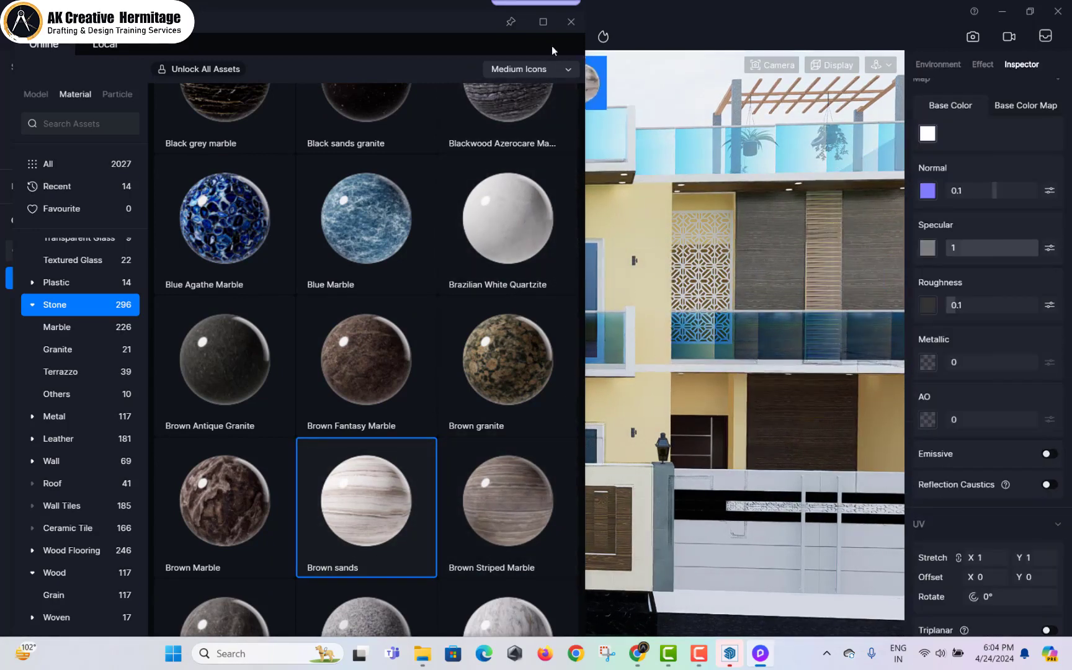
- Copy the Dark Brown Oak material from the ceiling above the balcony onto the slatted strip between the facade cladding panels
{"action": "left_click", "coordinate": [571, 21]}
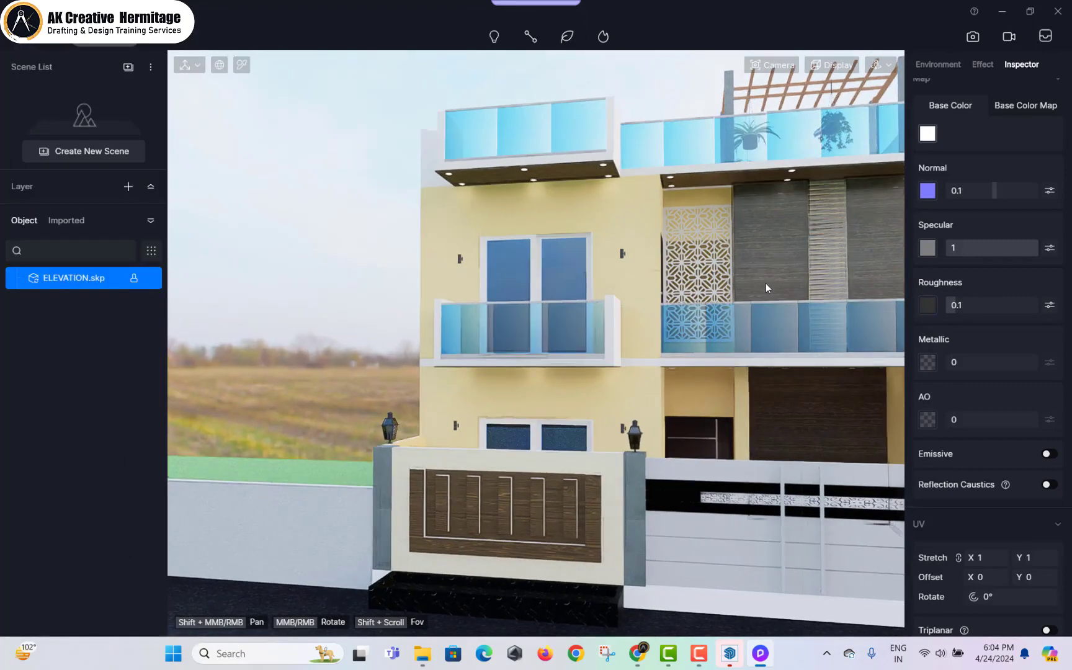
{"action": "scroll", "coordinate": [721, 256], "scroll_direction": "down", "scroll_amount": 5}
{"action": "middle_click_drag", "start_coordinate": [721, 256], "coordinate": [622, 268], "text": "shift"}
{"action": "scroll", "coordinate": [622, 267], "scroll_direction": "up", "scroll_amount": 4}
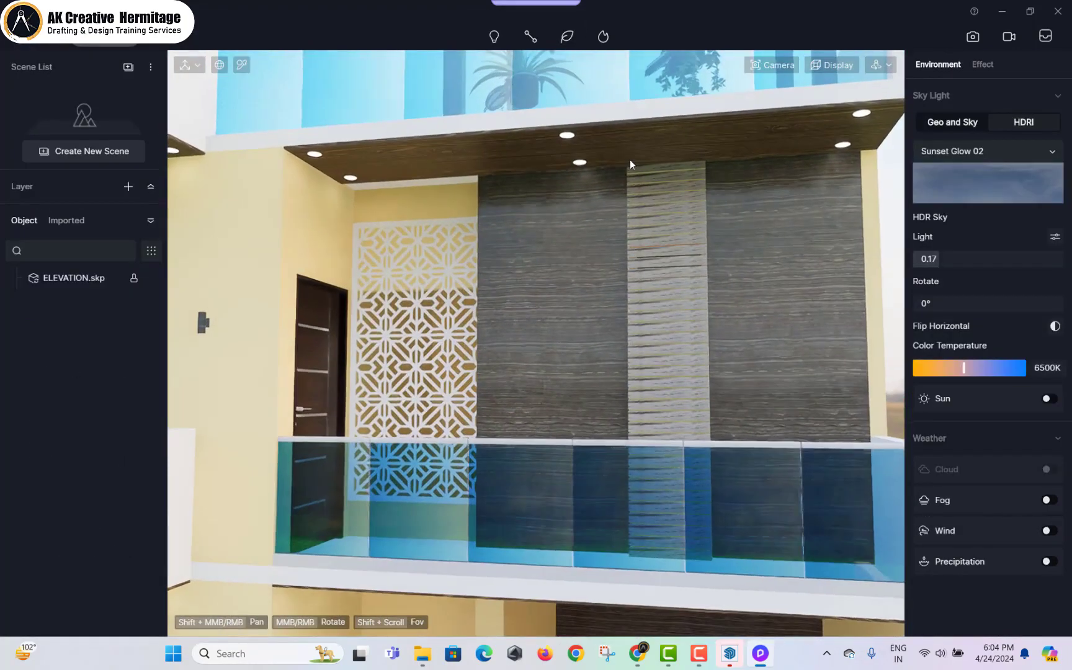
{"action": "scroll", "coordinate": [628, 158], "scroll_direction": "up", "scroll_amount": 3}
{"action": "left_click", "coordinate": [242, 65]}
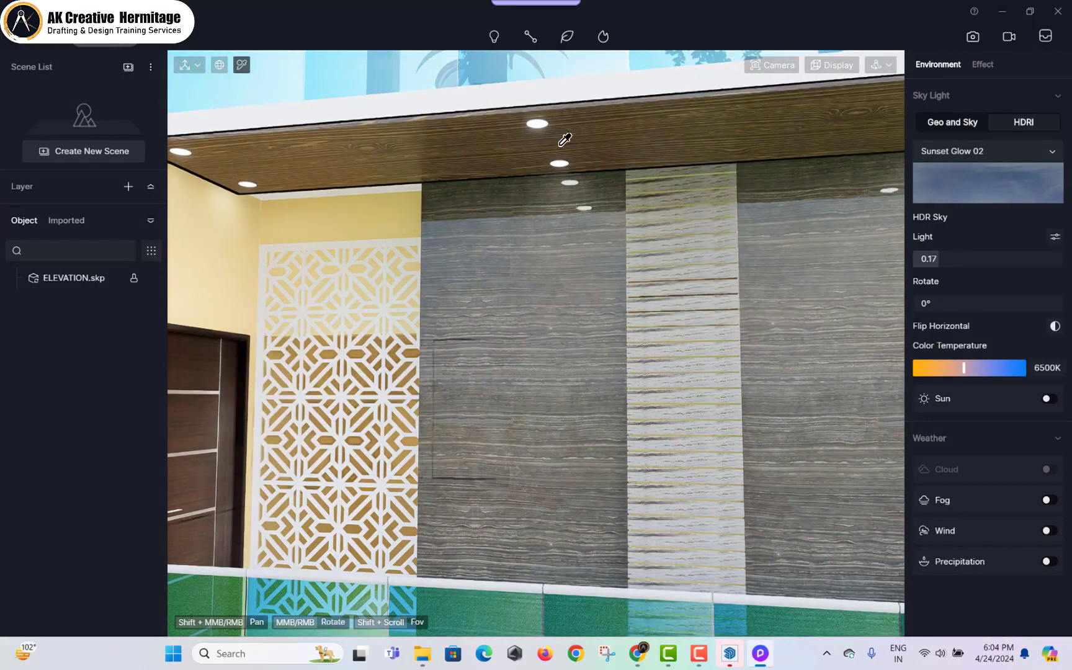
{"action": "left_click", "coordinate": [608, 128]}
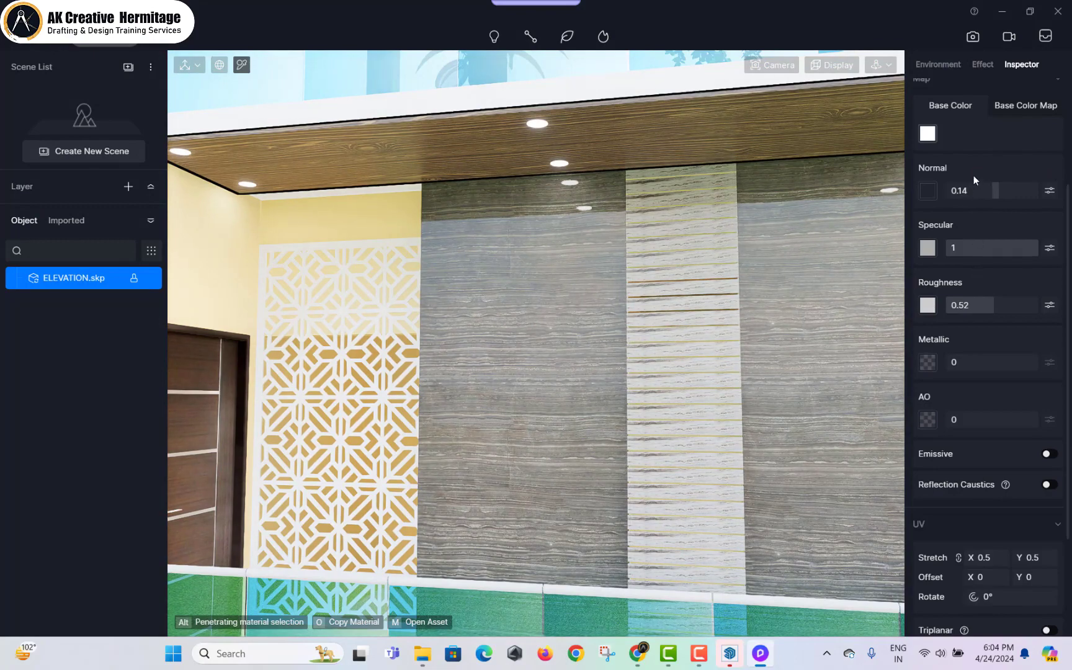
{"action": "scroll", "coordinate": [947, 145], "scroll_direction": "up", "scroll_amount": 1}
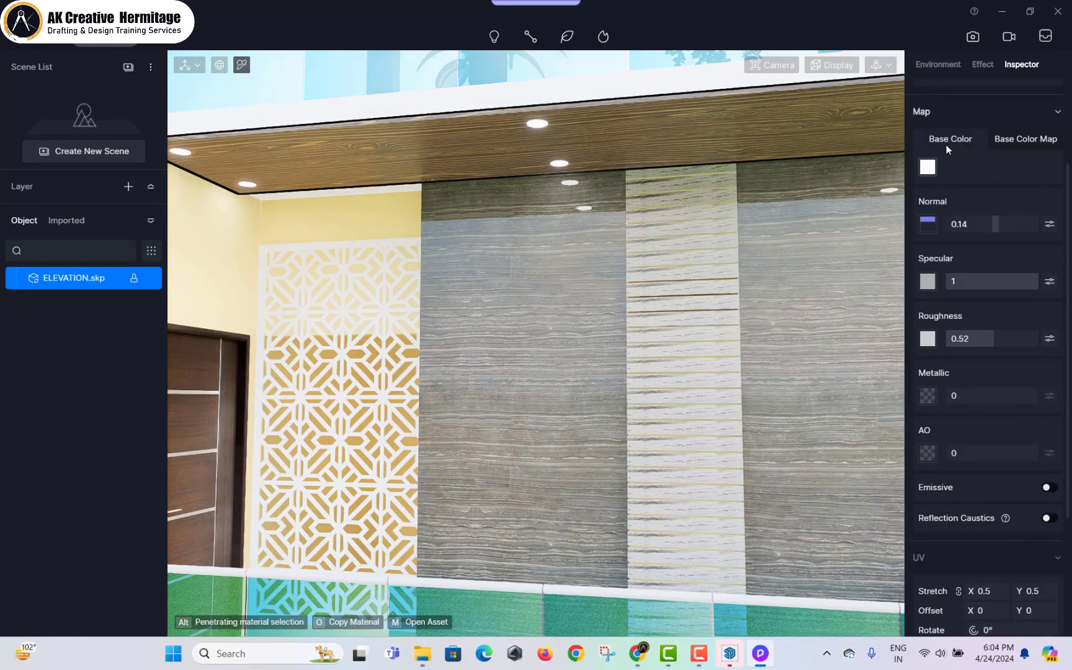
{"action": "scroll", "coordinate": [939, 124], "scroll_direction": "up", "scroll_amount": 4}
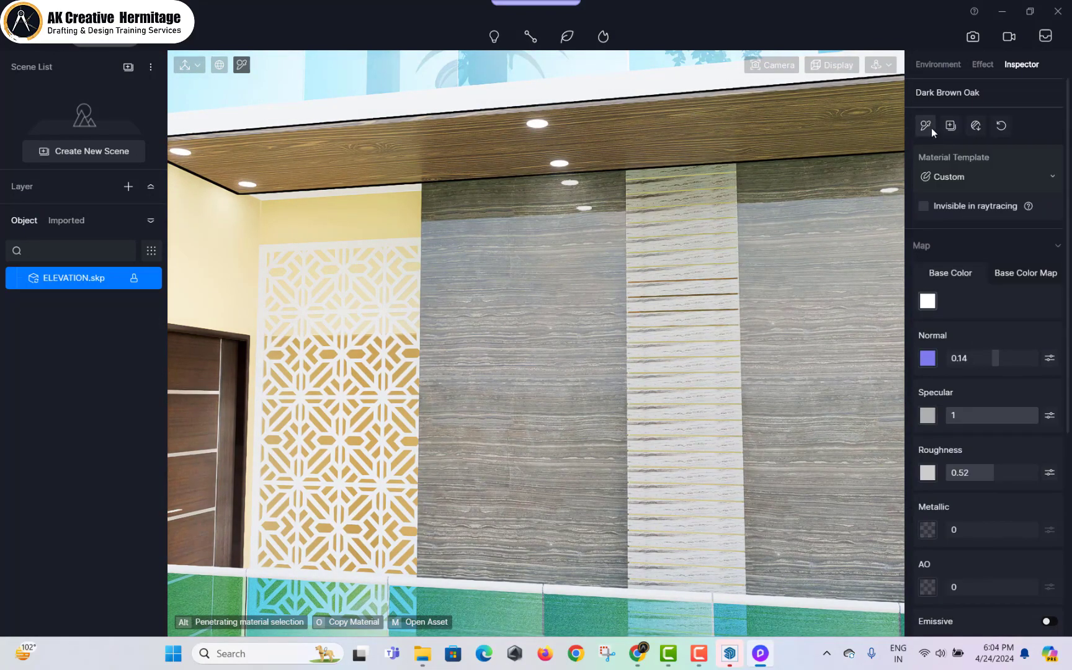
{"action": "left_click", "coordinate": [932, 128]}
{"action": "left_click", "coordinate": [688, 212]}
{"action": "key", "text": "Escape"}
{"action": "key", "text": "Escape"}
{"action": "scroll", "coordinate": [536, 350], "scroll_direction": "down", "scroll_amount": 6}
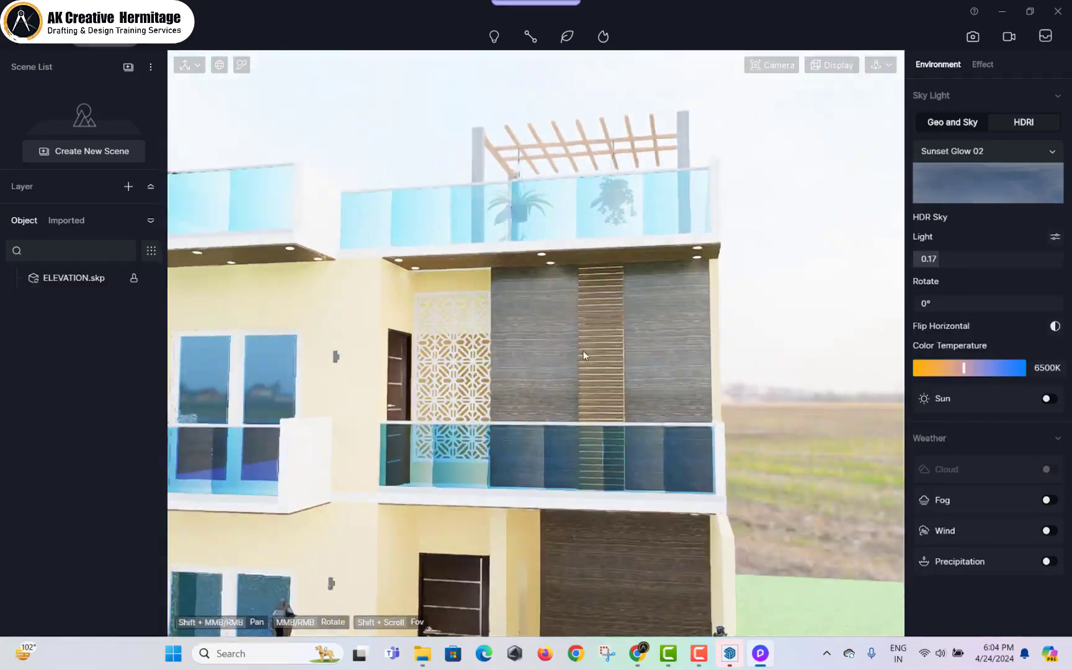
- Lower the HDR sky light intensity to 0.04
{"action": "scroll", "coordinate": [583, 351], "scroll_direction": "down", "scroll_amount": 5}
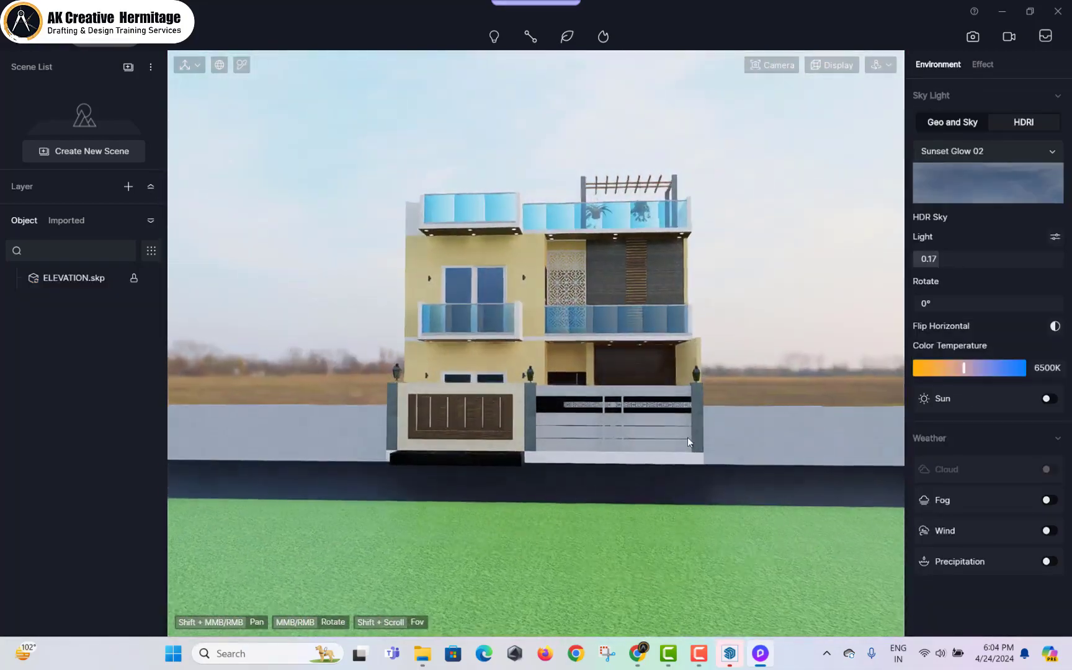
{"action": "scroll", "coordinate": [580, 438], "scroll_direction": "up", "scroll_amount": 4}
{"action": "middle_click_drag", "start_coordinate": [579, 437], "coordinate": [706, 445]}
{"action": "scroll", "coordinate": [615, 419], "scroll_direction": "down", "scroll_amount": 3}
{"action": "middle_click_drag", "start_coordinate": [615, 419], "coordinate": [747, 396]}
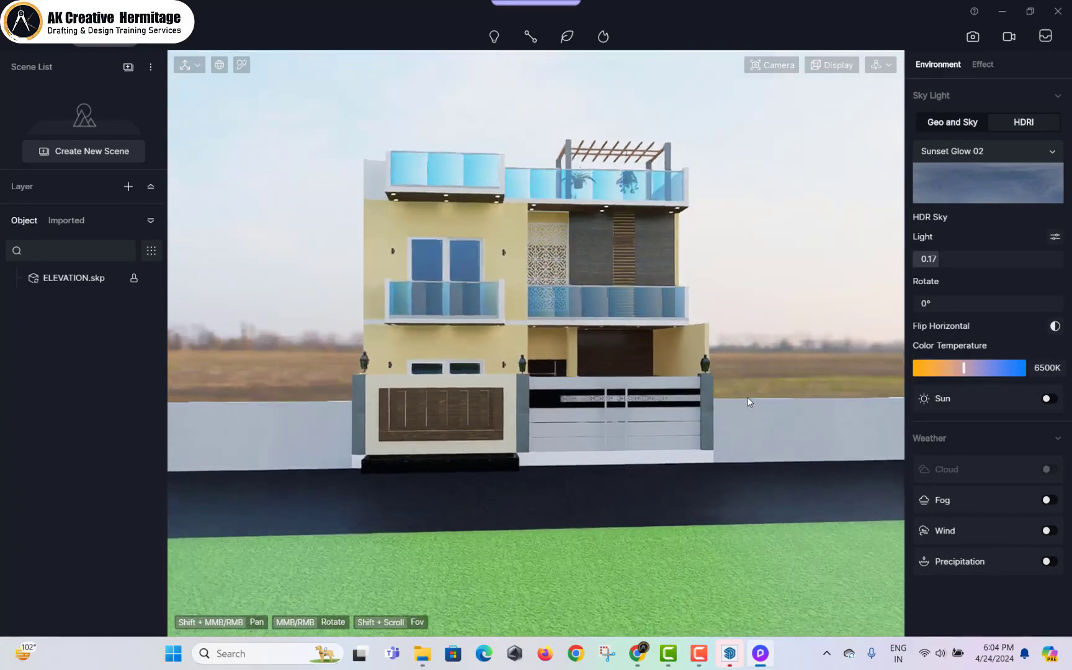
{"action": "scroll", "coordinate": [747, 396], "scroll_direction": "up", "scroll_amount": 5}
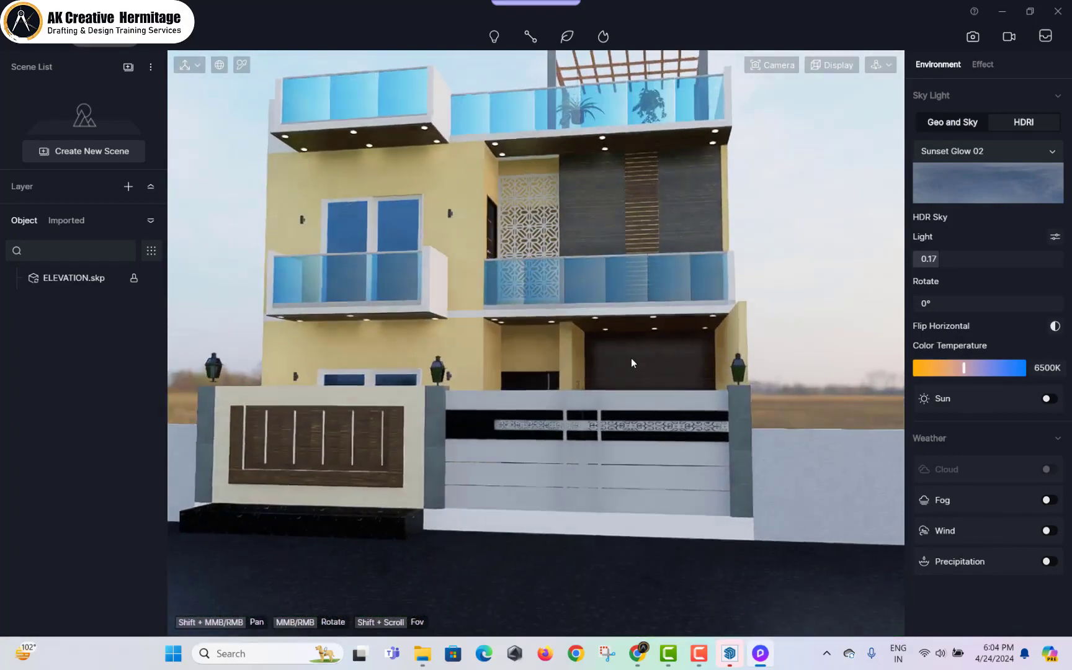
{"action": "scroll", "coordinate": [631, 363], "scroll_direction": "down", "scroll_amount": 5}
{"action": "scroll", "coordinate": [695, 370], "scroll_direction": "up", "scroll_amount": 6}
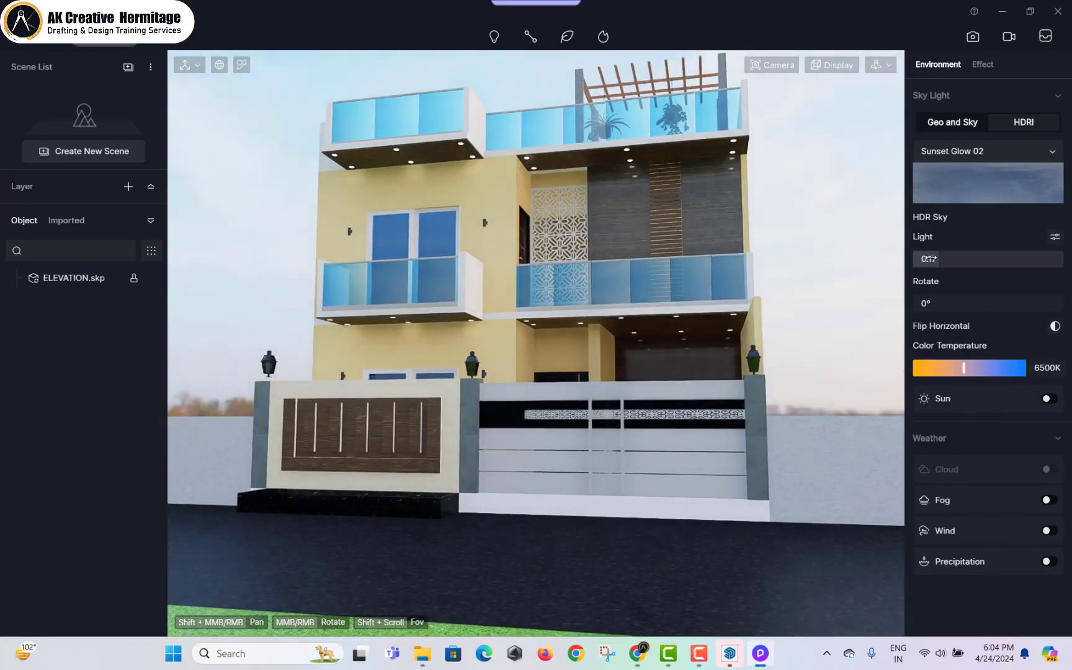
{"action": "left_click_drag", "start_coordinate": [929, 259], "coordinate": [919, 271]}
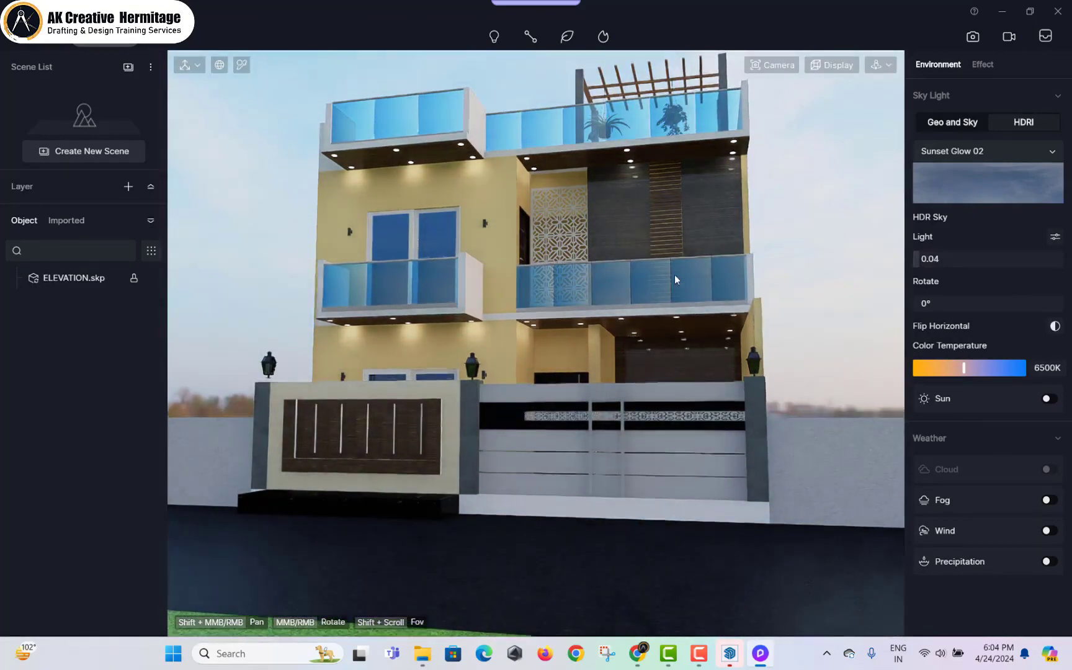
- Place a Fagus grandifolia 03 tree from the online model library on the lawn behind the boundary wall
{"action": "middle_click_drag", "start_coordinate": [676, 280], "coordinate": [348, 338]}
{"action": "left_click", "coordinate": [110, 41]}
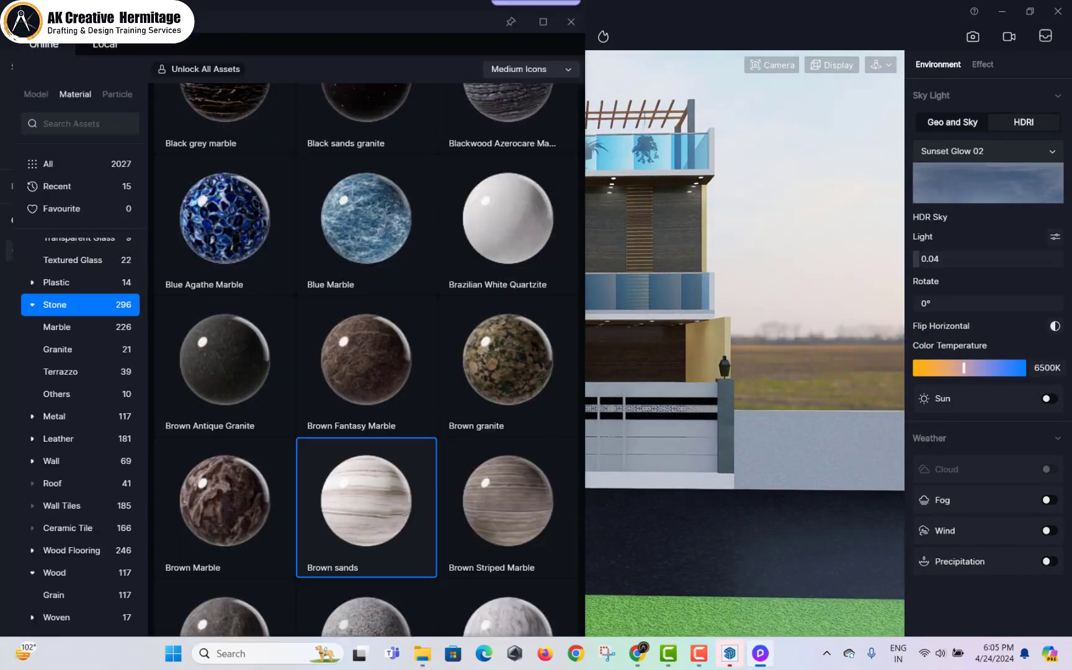
{"action": "left_click", "coordinate": [32, 93]}
{"action": "left_click", "coordinate": [74, 244]}
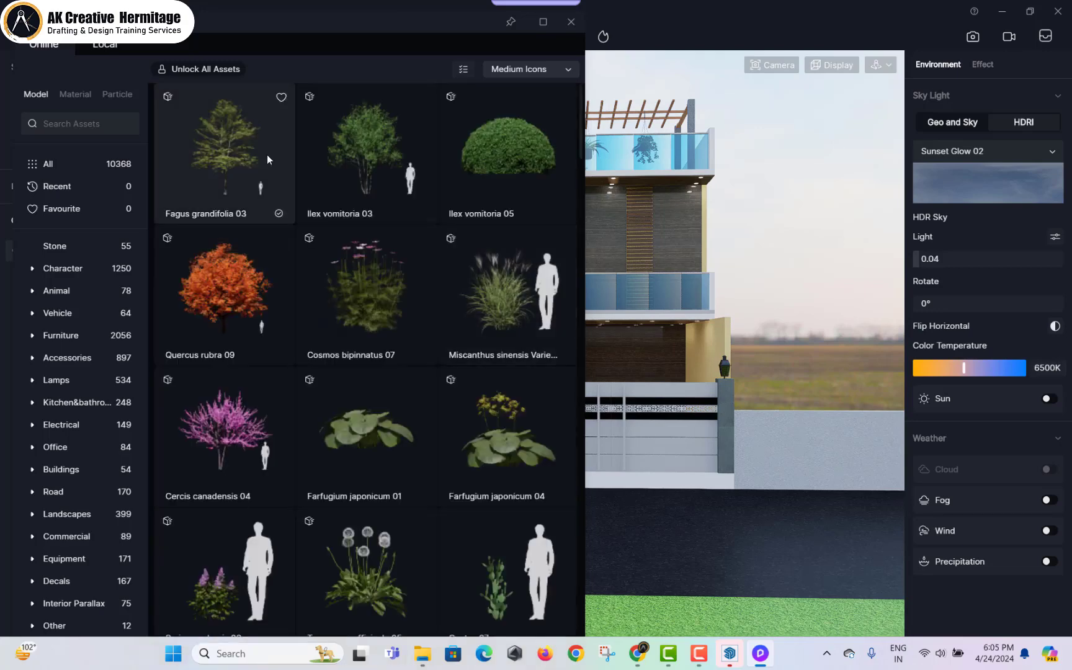
{"action": "left_click", "coordinate": [258, 154]}
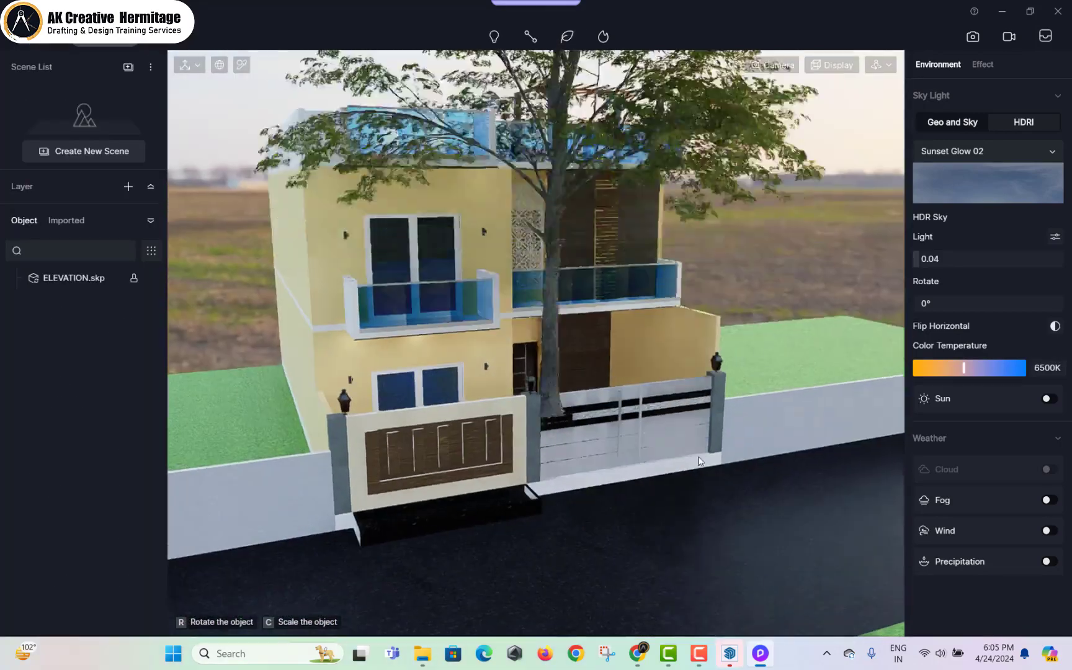
{"action": "middle_click_drag", "start_coordinate": [698, 461], "coordinate": [999, 435]}
{"action": "scroll", "coordinate": [658, 484], "scroll_direction": "up", "scroll_amount": 1}
{"action": "left_click", "coordinate": [676, 466]}
{"action": "key", "text": "Escape"}
- Scale the tree down proportionally to 3447 × 3384 × 4763
{"action": "middle_click_drag", "start_coordinate": [685, 388], "coordinate": [749, 345]}
{"action": "left_click", "coordinate": [560, 437]}
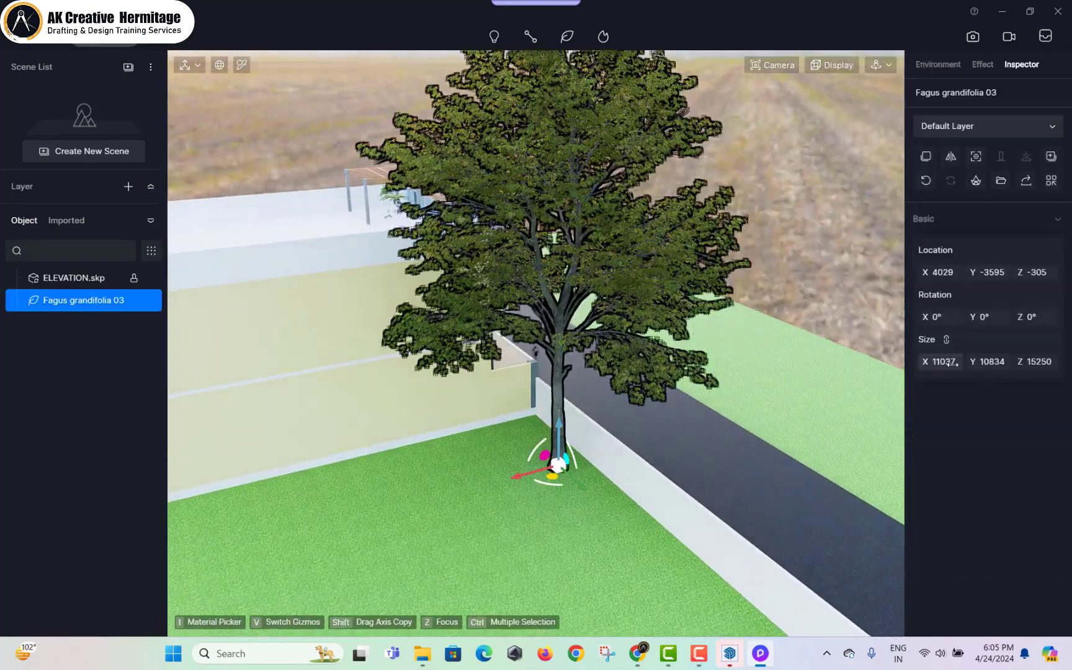
{"action": "left_click_drag", "start_coordinate": [956, 363], "coordinate": [928, 363]}
{"action": "left_click_drag", "start_coordinate": [938, 363], "coordinate": [652, 374]}
{"action": "left_click_drag", "start_coordinate": [947, 368], "coordinate": [327, 371]}
- Make two copies of the tree in a row along the boundary wall, with the farthest at Y -9424
{"action": "right_click_drag", "start_coordinate": [645, 428], "coordinate": [881, 499]}
{"action": "middle_click_drag", "start_coordinate": [647, 476], "coordinate": [758, 503]}
{"action": "right_click_drag", "start_coordinate": [758, 503], "coordinate": [857, 515]}
{"action": "middle_click_drag", "start_coordinate": [735, 500], "coordinate": [567, 456]}
{"action": "scroll", "coordinate": [568, 460], "scroll_direction": "up", "scroll_amount": 3}
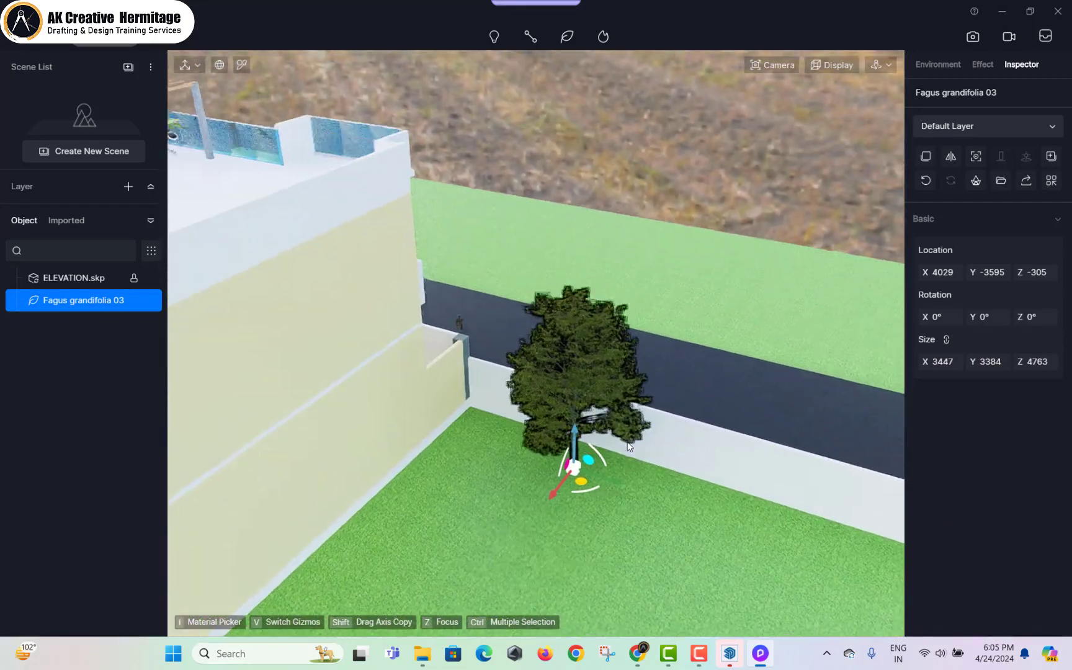
{"action": "left_click_drag", "start_coordinate": [604, 484], "coordinate": [881, 565]}
{"action": "scroll", "coordinate": [806, 521], "scroll_direction": "down", "scroll_amount": 4}
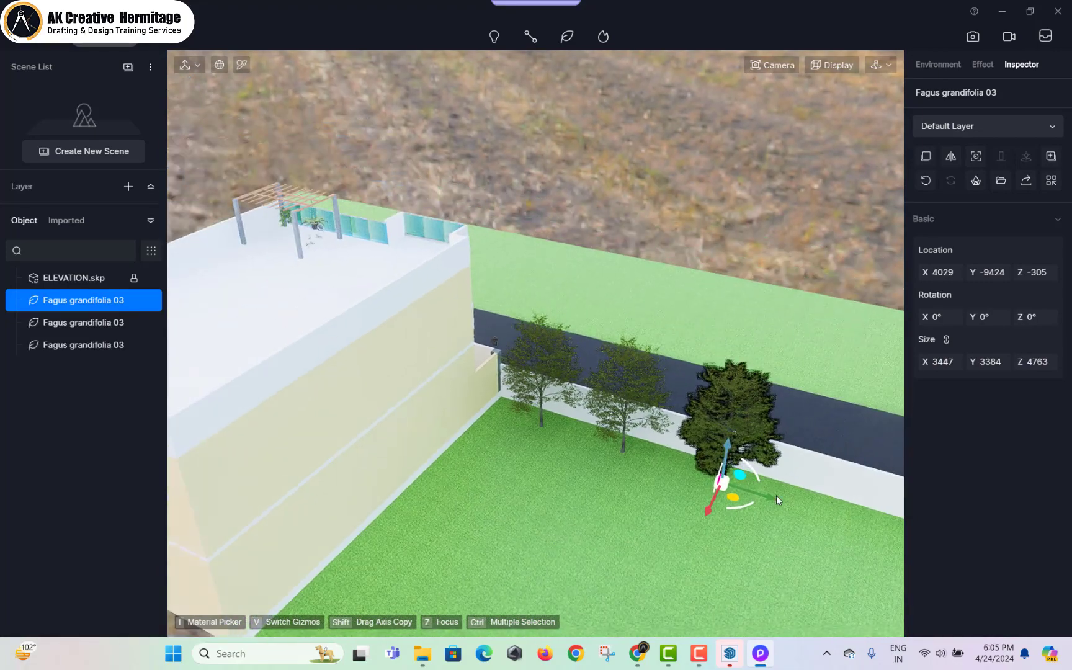
- Copy the tree to the lawn on the other side of the house, making a row of three from Y 15802 to Y 21500
{"action": "left_click_drag", "start_coordinate": [776, 499], "coordinate": [230, 330], "text": "shift"}
{"action": "right_click_drag", "start_coordinate": [348, 373], "coordinate": [900, 395]}
{"action": "middle_click_drag", "start_coordinate": [229, 412], "coordinate": [483, 425]}
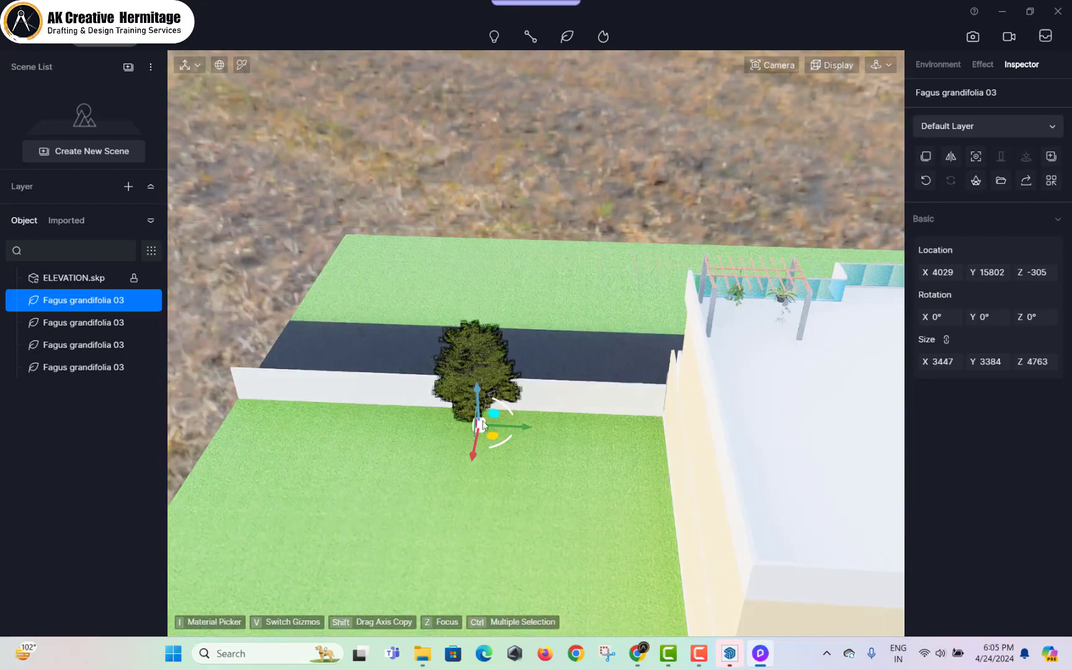
{"action": "left_click_drag", "start_coordinate": [526, 427], "coordinate": [366, 424]}
{"action": "right_click_drag", "start_coordinate": [409, 416], "coordinate": [1065, 365]}
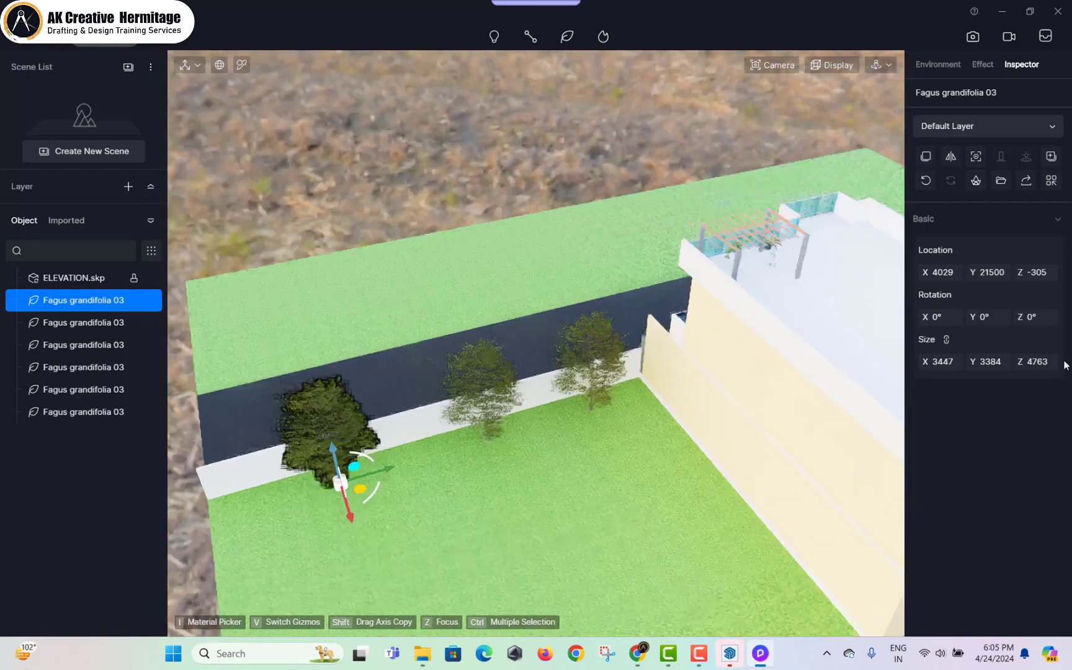
- Frame the front elevation with trees on both sides and save the view as a new scene
{"action": "right_click_drag", "start_coordinate": [397, 348], "coordinate": [918, 194]}
{"action": "scroll", "coordinate": [491, 265], "scroll_direction": "up", "scroll_amount": 4}
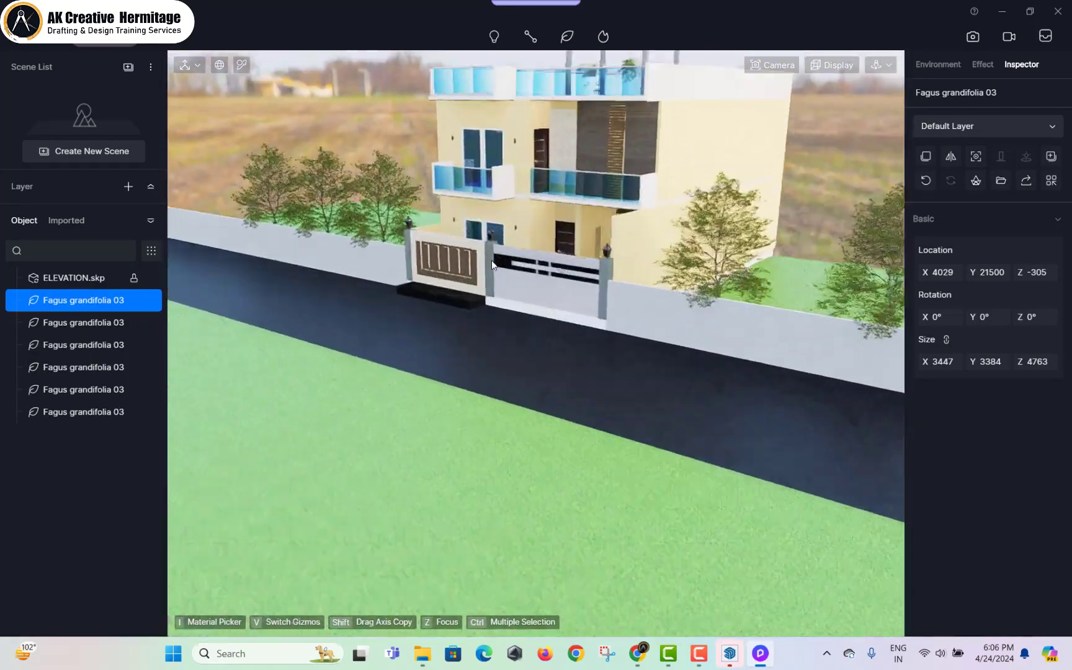
{"action": "scroll", "coordinate": [491, 263], "scroll_direction": "up", "scroll_amount": 3}
{"action": "middle_click_drag", "start_coordinate": [490, 263], "coordinate": [394, 445]}
{"action": "right_click_drag", "start_coordinate": [395, 445], "coordinate": [723, 302]}
{"action": "scroll", "coordinate": [723, 302], "scroll_direction": "down", "scroll_amount": 3}
{"action": "right_click_drag", "start_coordinate": [653, 406], "coordinate": [748, 436]}
{"action": "scroll", "coordinate": [762, 438], "scroll_direction": "up", "scroll_amount": 2}
{"action": "middle_click_drag", "start_coordinate": [762, 438], "coordinate": [749, 402]}
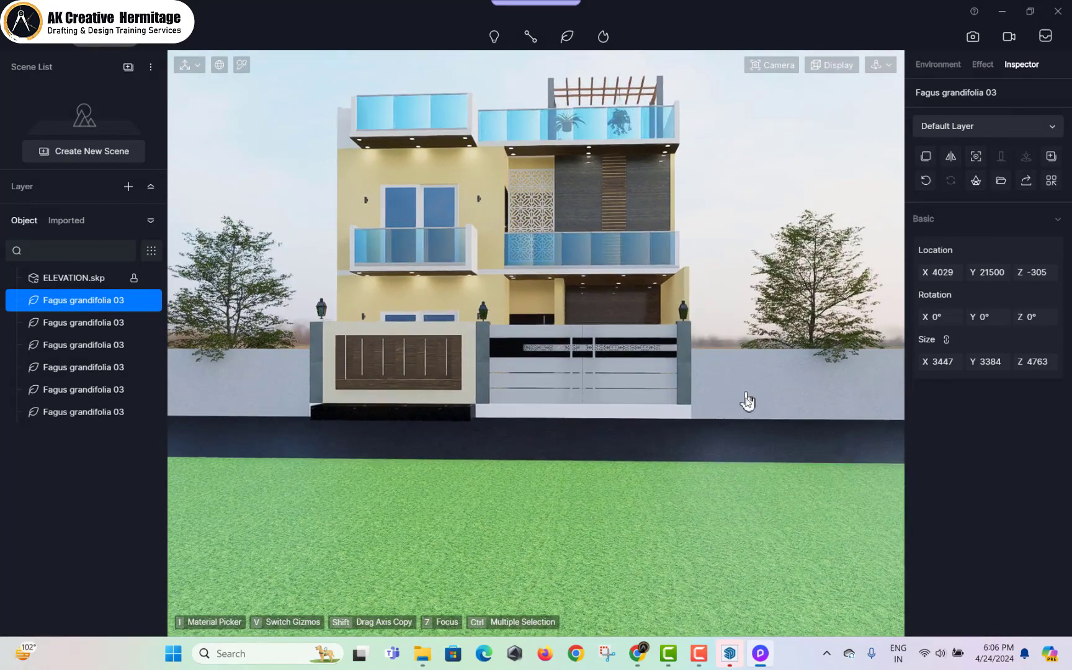
{"action": "left_click", "coordinate": [126, 69]}
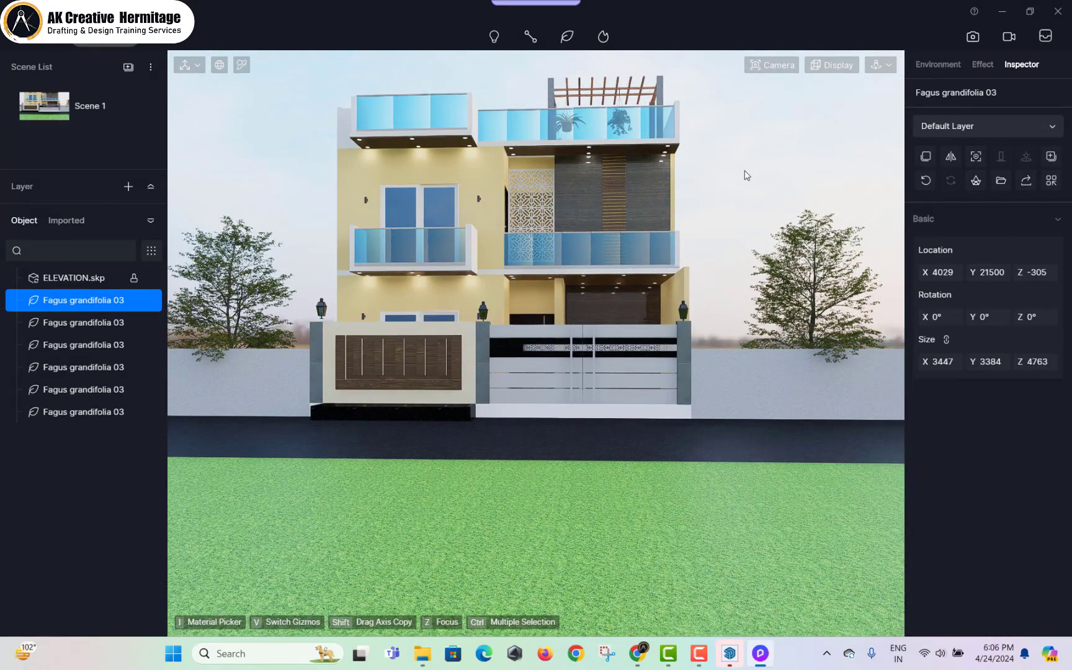
{"action": "left_click", "coordinate": [804, 188]}
- Place the New energy Car 03 vehicle from the online library on the road in front of the boundary wall
{"action": "middle_click_drag", "start_coordinate": [722, 253], "coordinate": [724, 237]}
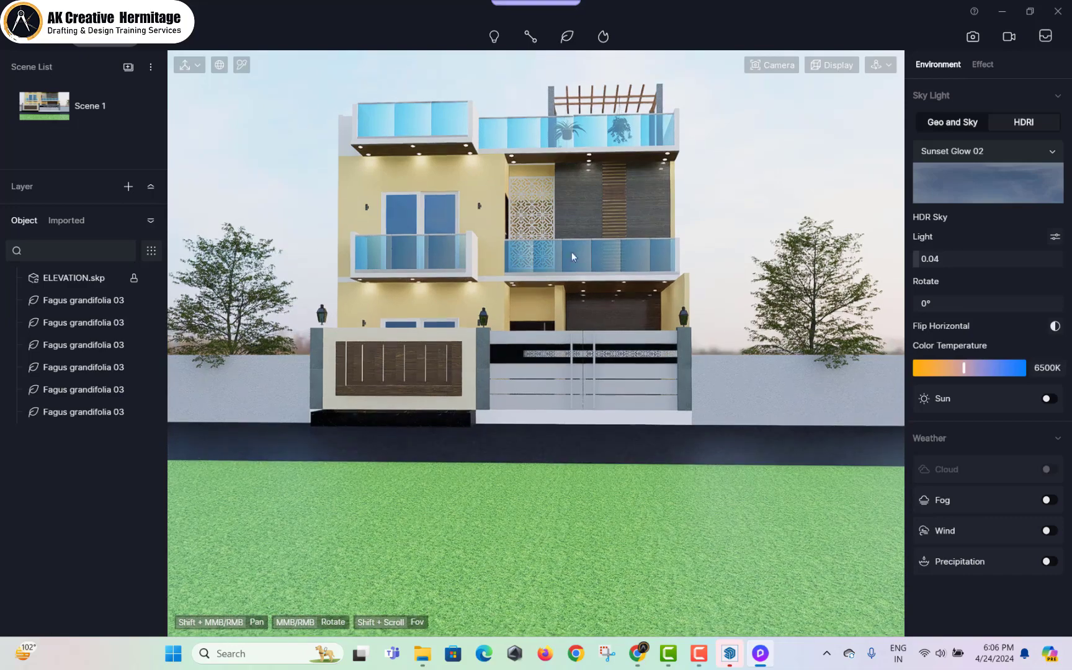
{"action": "left_click", "coordinate": [104, 36]}
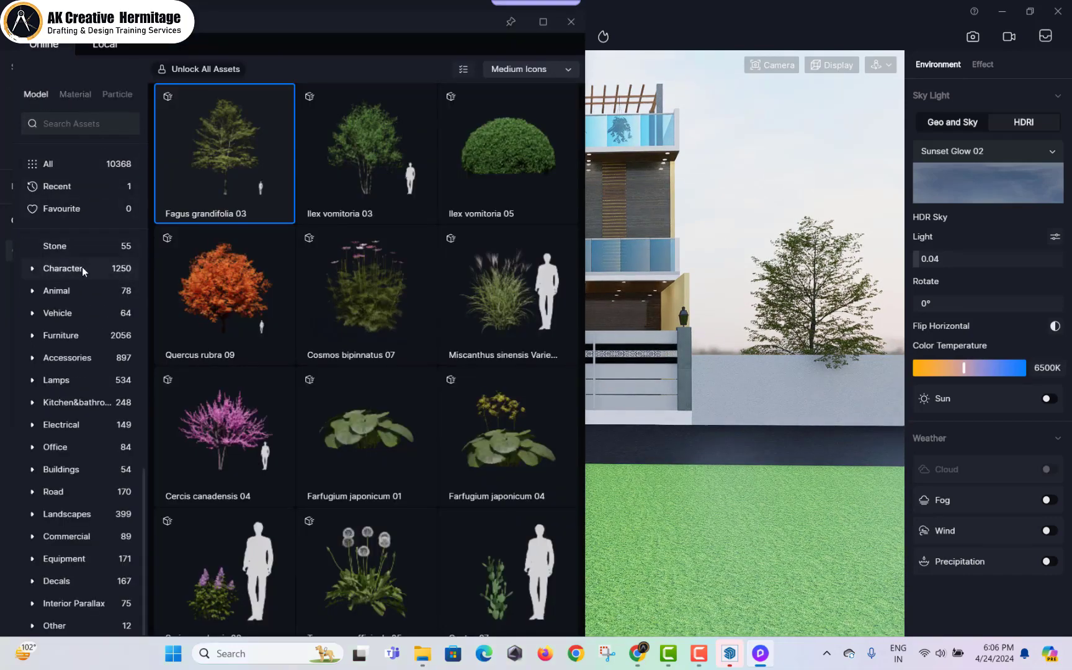
{"action": "left_click", "coordinate": [87, 321]}
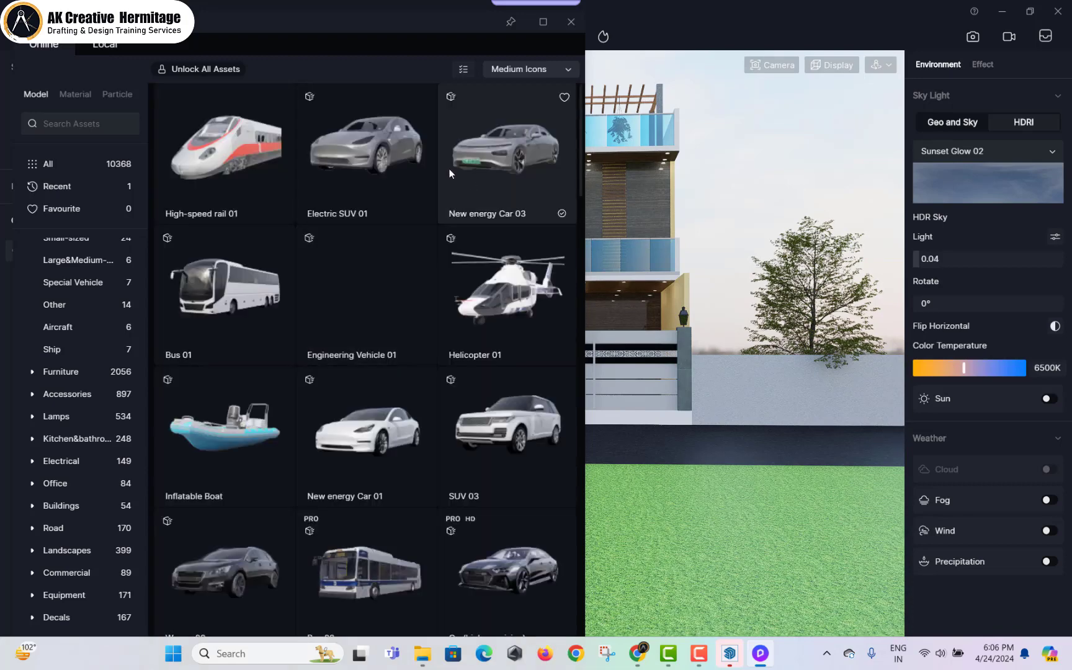
{"action": "left_click", "coordinate": [450, 168]}
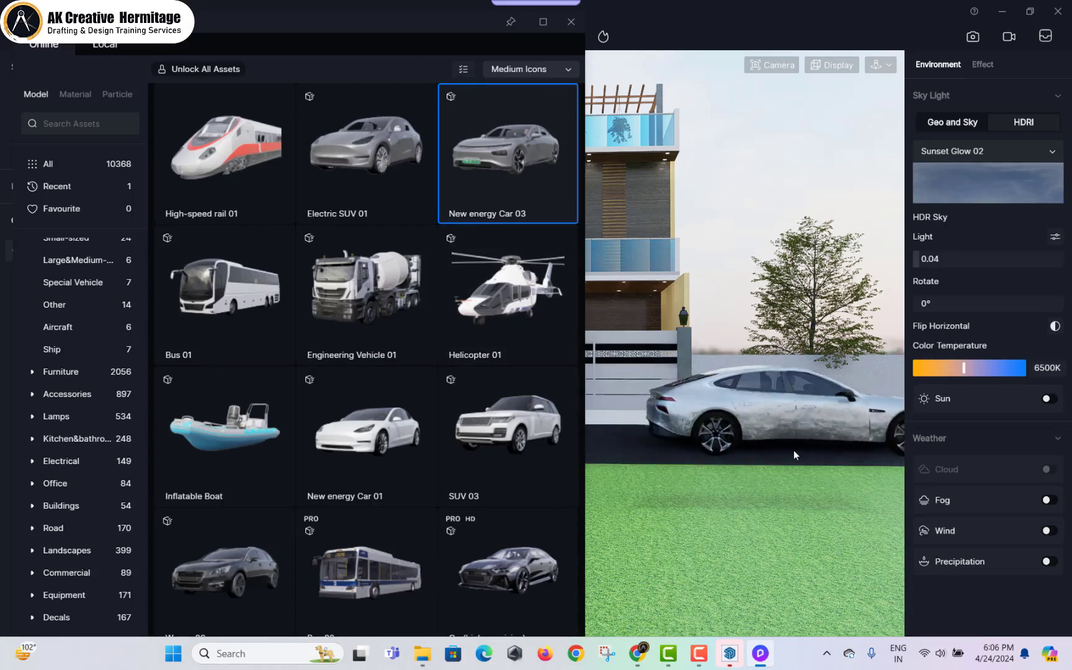
{"action": "left_click", "coordinate": [823, 453]}
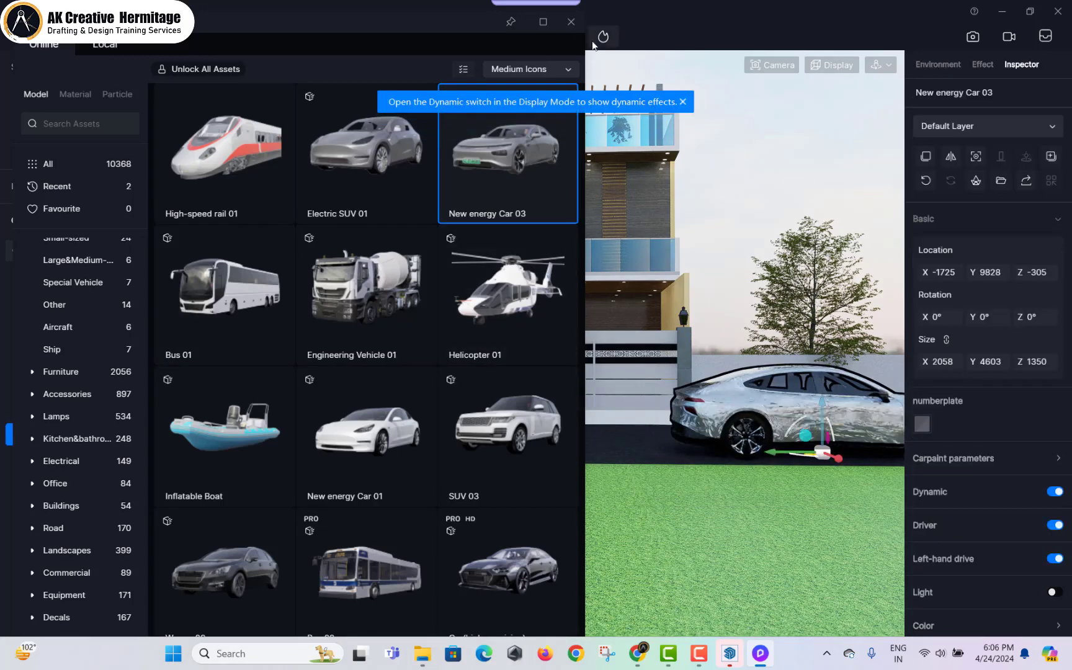
{"action": "left_click", "coordinate": [601, 38]}
{"action": "left_click", "coordinate": [724, 176]}
- Move the car along the road to Y -1032, past the gate to the far side of the wood-panelled wall
{"action": "left_click", "coordinate": [777, 431]}
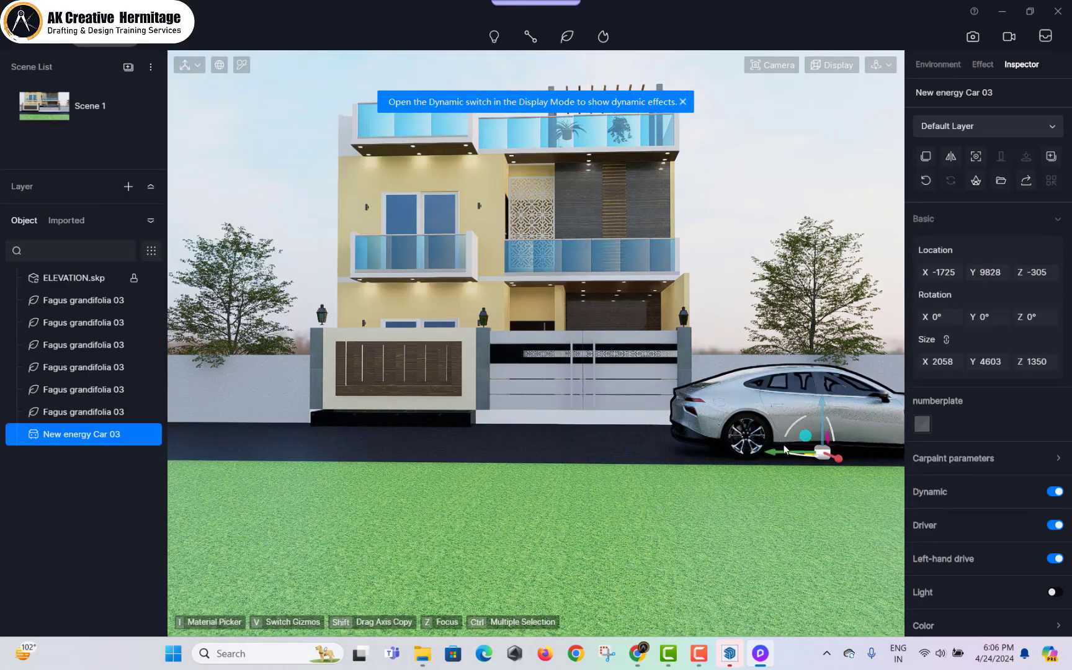
{"action": "left_click_drag", "start_coordinate": [795, 453], "coordinate": [360, 438]}
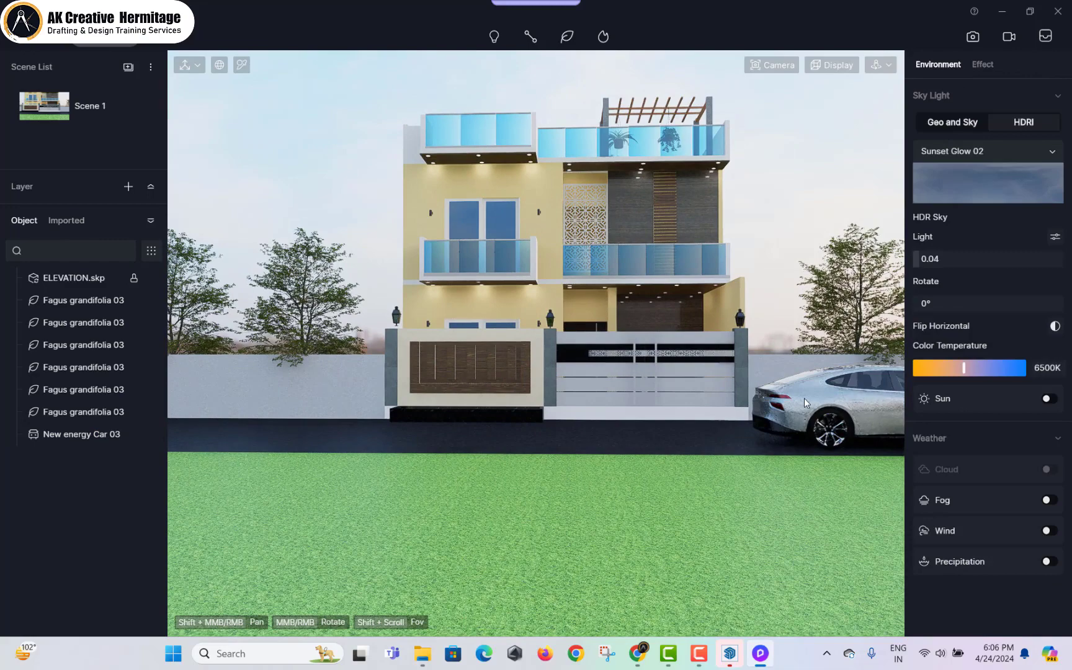
{"action": "left_click", "coordinate": [865, 442]}
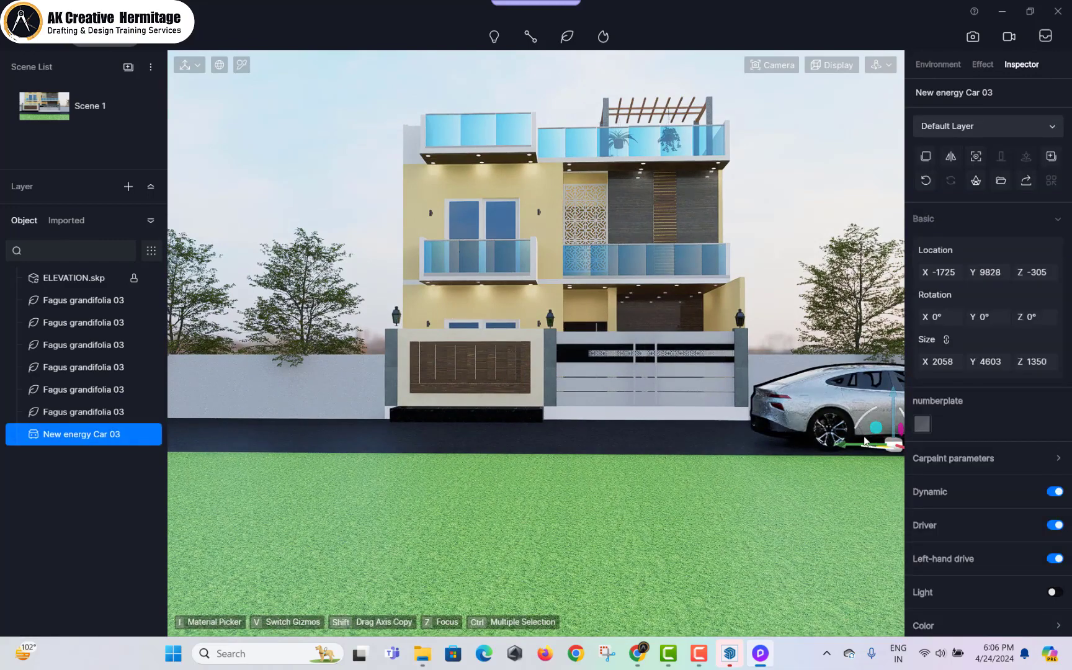
{"action": "left_click_drag", "start_coordinate": [852, 445], "coordinate": [193, 438]}
{"action": "left_click", "coordinate": [644, 380]}
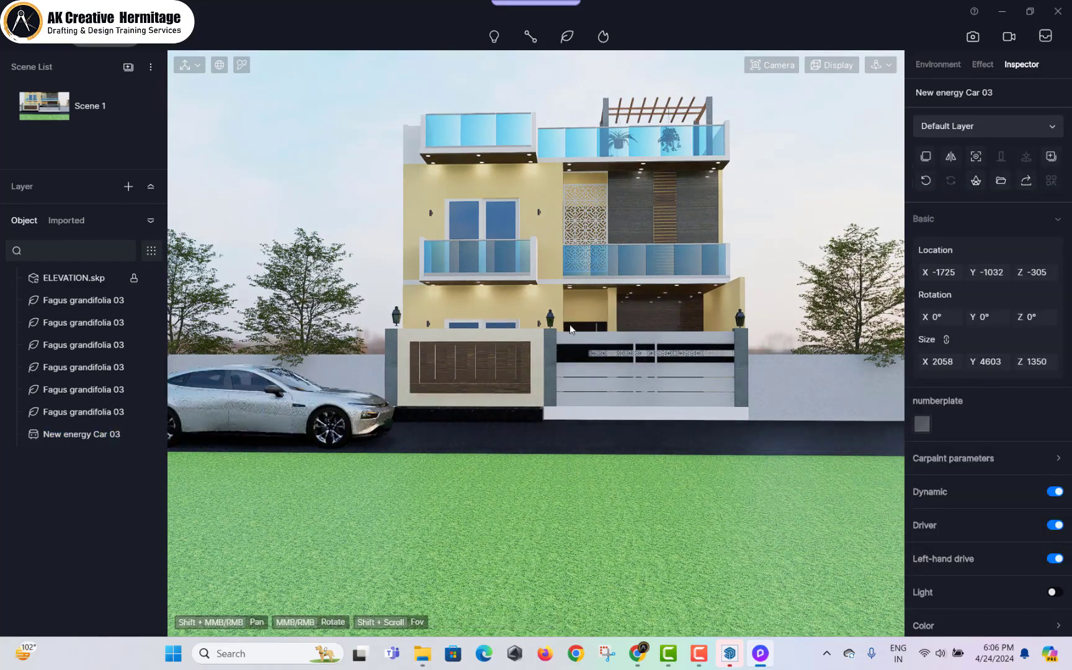
- Place a spotlight at the upper-floor wall lamp between the window and the patterned screen, with an intensity of 3
{"action": "scroll", "coordinate": [644, 380], "scroll_direction": "up", "scroll_amount": 3}
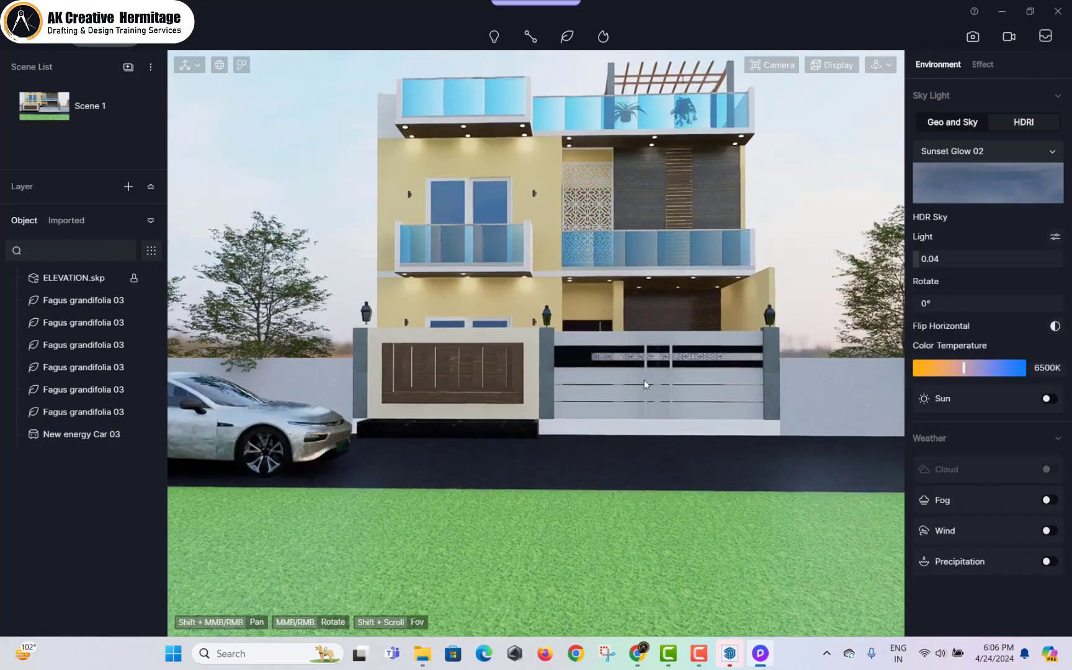
{"action": "scroll", "coordinate": [496, 204], "scroll_direction": "up", "scroll_amount": 5}
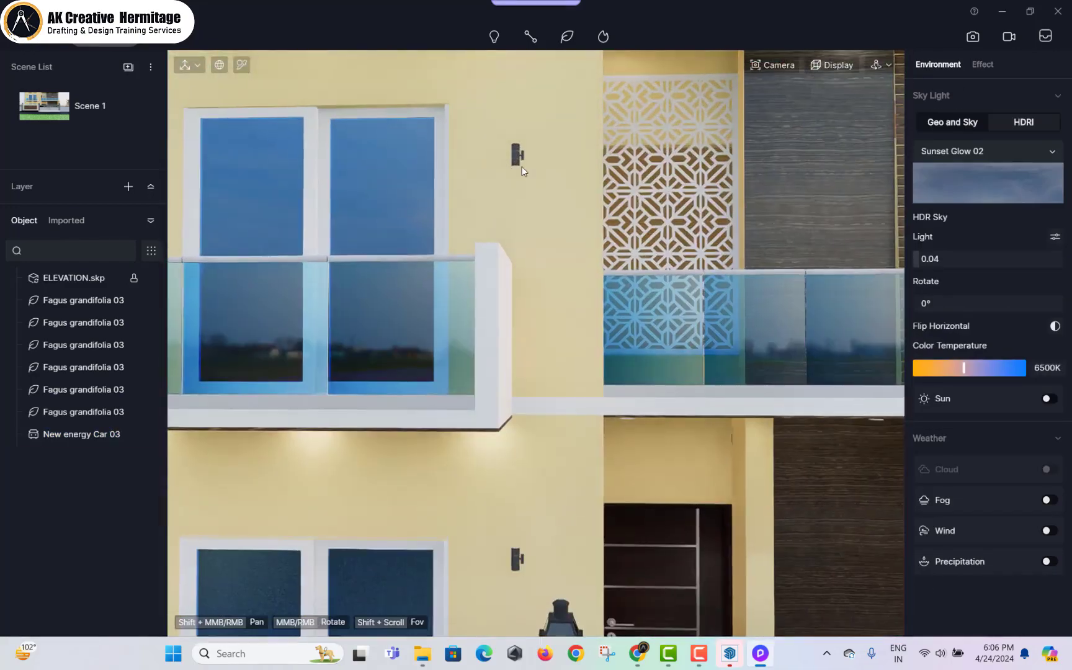
{"action": "mouse_move", "coordinate": [495, 38]}
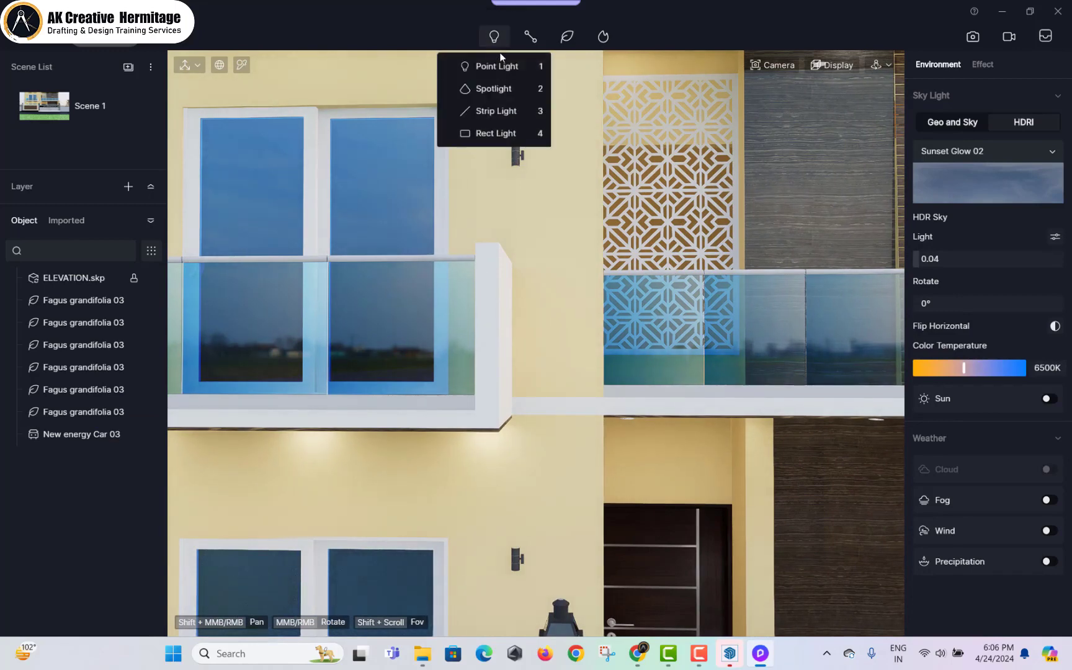
{"action": "left_click", "coordinate": [491, 86]}
{"action": "left_click", "coordinate": [522, 163]}
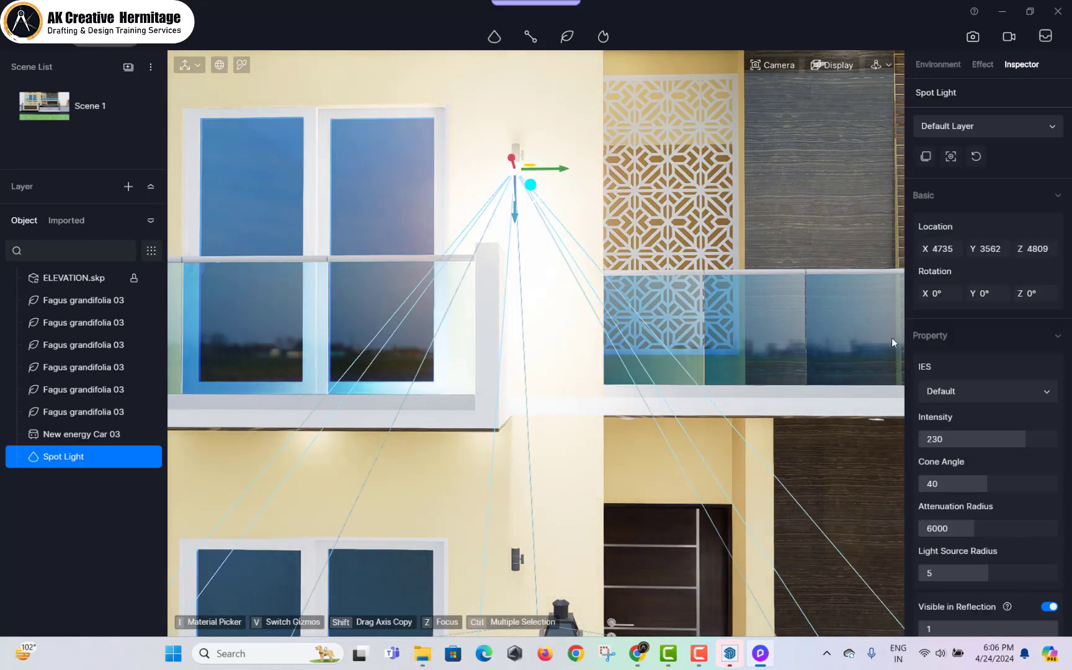
{"action": "left_click_drag", "start_coordinate": [954, 442], "coordinate": [920, 440]}
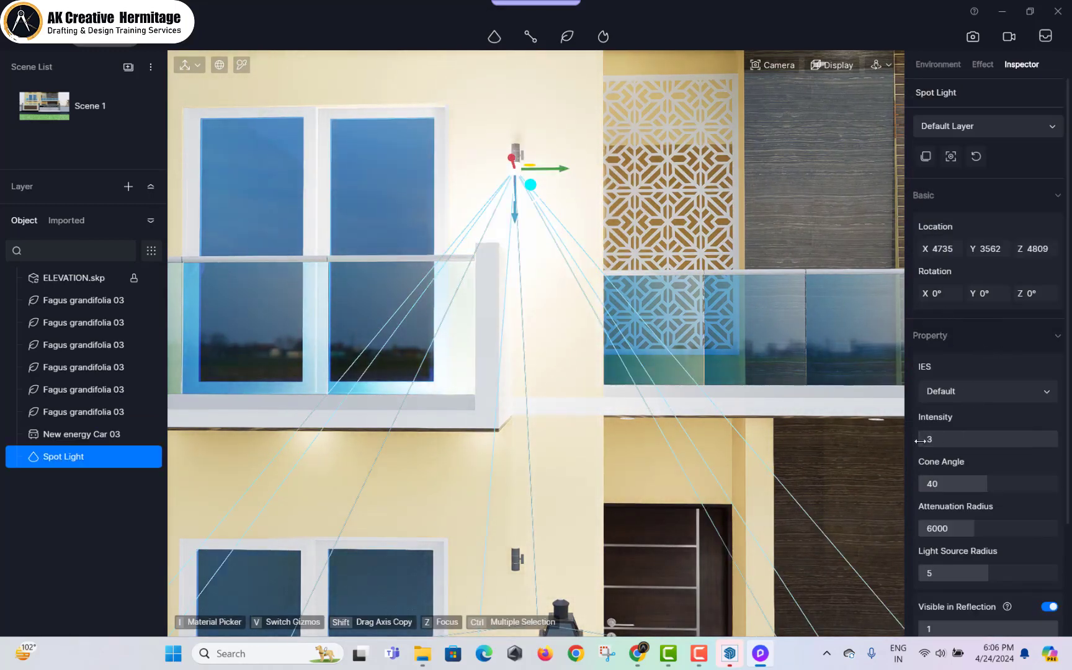
- Apply the IES 05 light profile to the wall-lamp spotlight
{"action": "scroll", "coordinate": [523, 182], "scroll_direction": "down", "scroll_amount": 3}
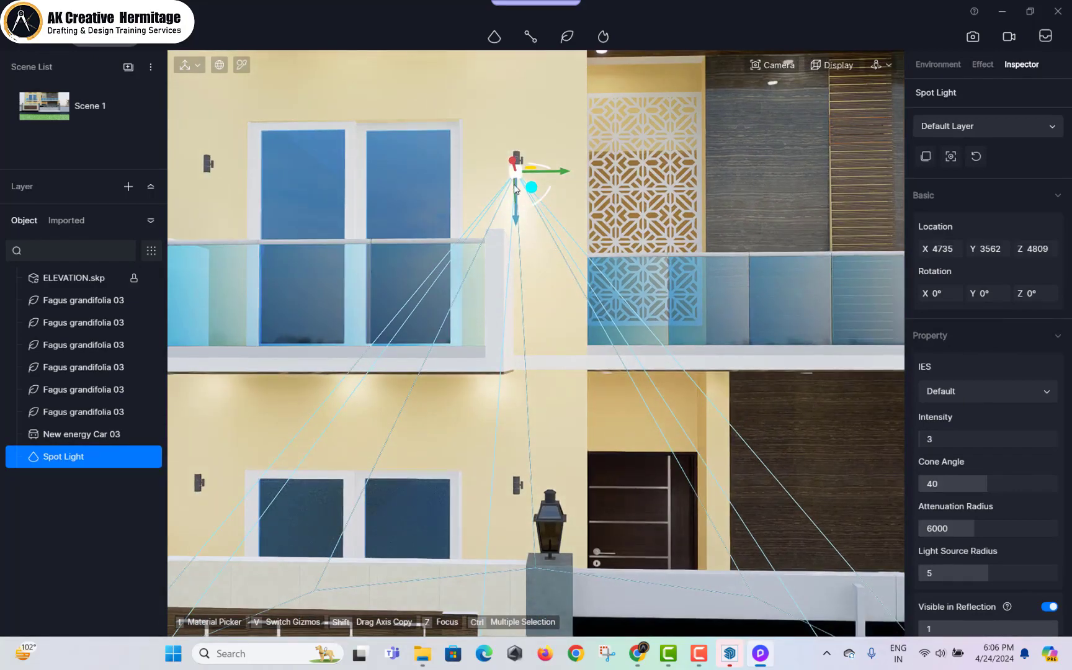
{"action": "left_click", "coordinate": [981, 393]}
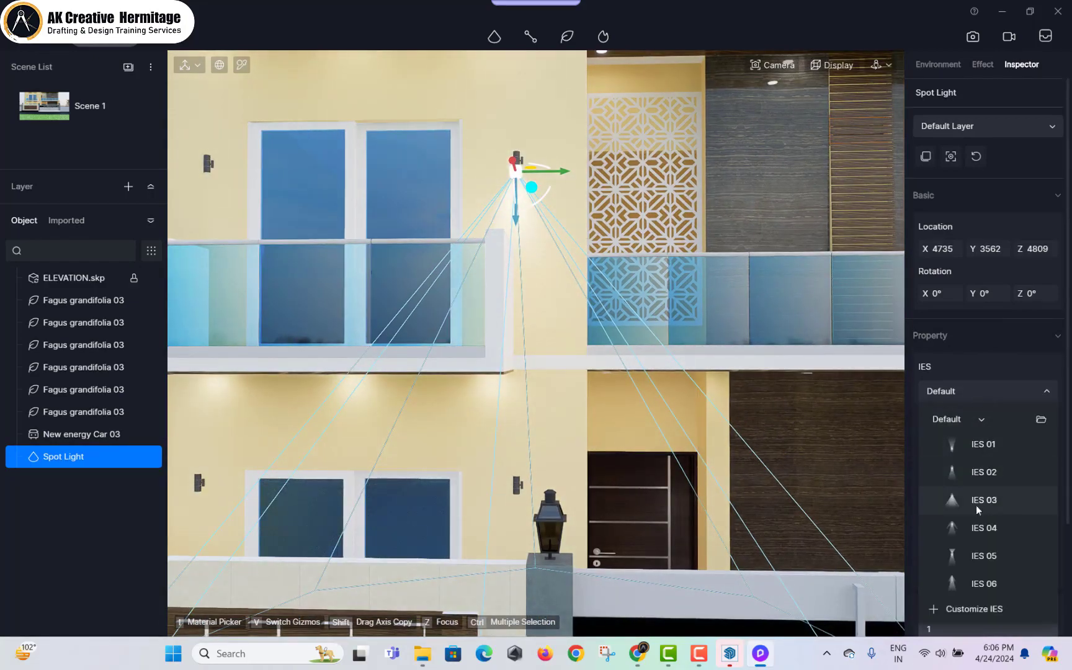
{"action": "left_click", "coordinate": [973, 557]}
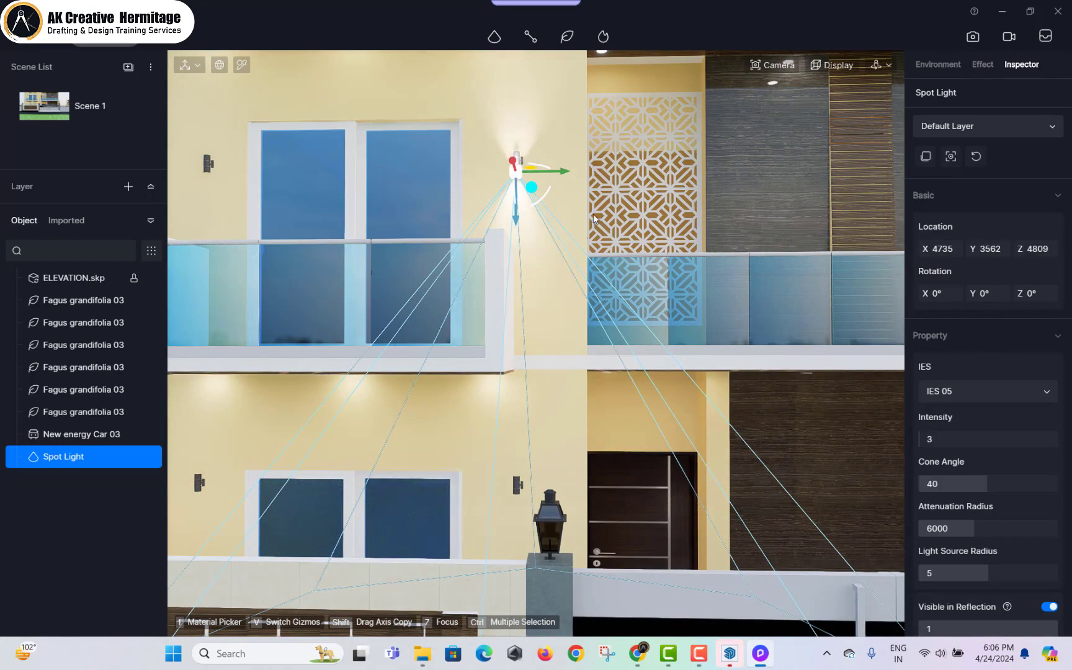
- Copy the spotlight to the lamp on the window's other side at Y 714, and copy both lights to the ground-floor wall lamps
{"action": "scroll", "coordinate": [551, 198], "scroll_direction": "down", "scroll_amount": 3}
{"action": "scroll", "coordinate": [551, 198], "scroll_direction": "down", "scroll_amount": 1}
{"action": "left_click_drag", "start_coordinate": [553, 196], "coordinate": [331, 199]}
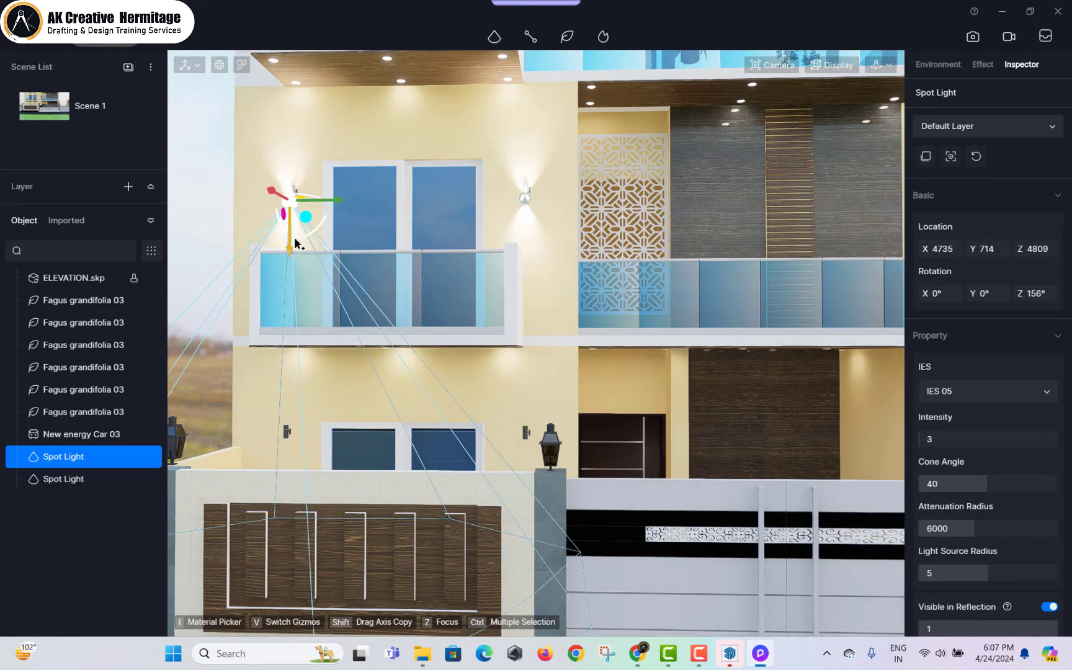
{"action": "left_click_drag", "start_coordinate": [290, 239], "coordinate": [569, 458]}
{"action": "left_click", "coordinate": [708, 427]}
{"action": "scroll", "coordinate": [349, 211], "scroll_direction": "down", "scroll_amount": 3}
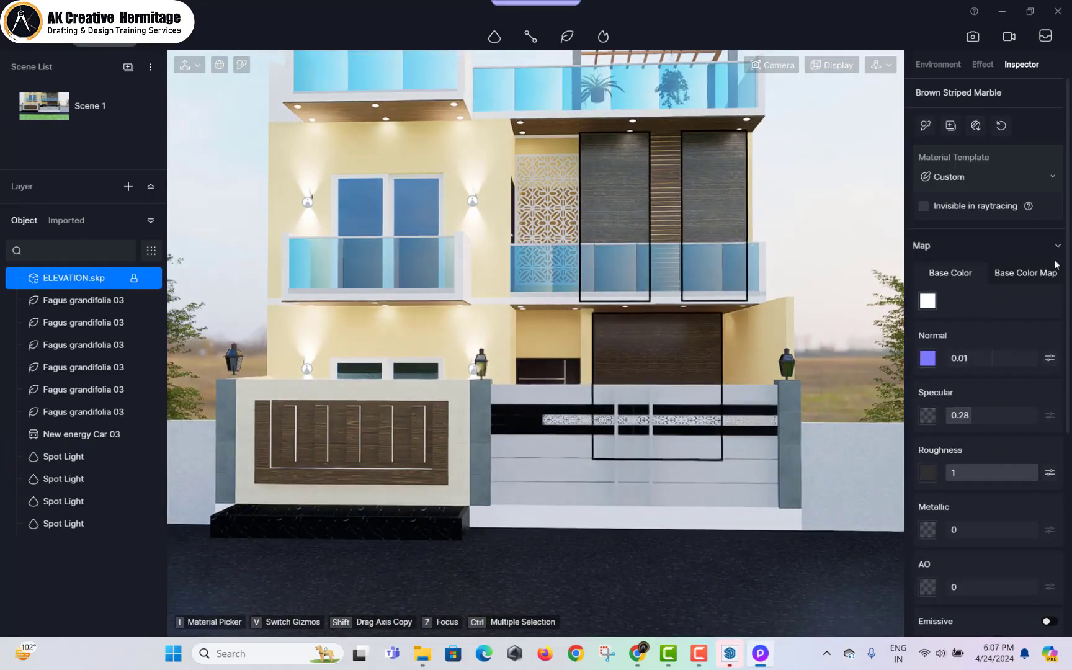
- Lower the HDRI sky light to 0.01
{"action": "left_click", "coordinate": [926, 65]}
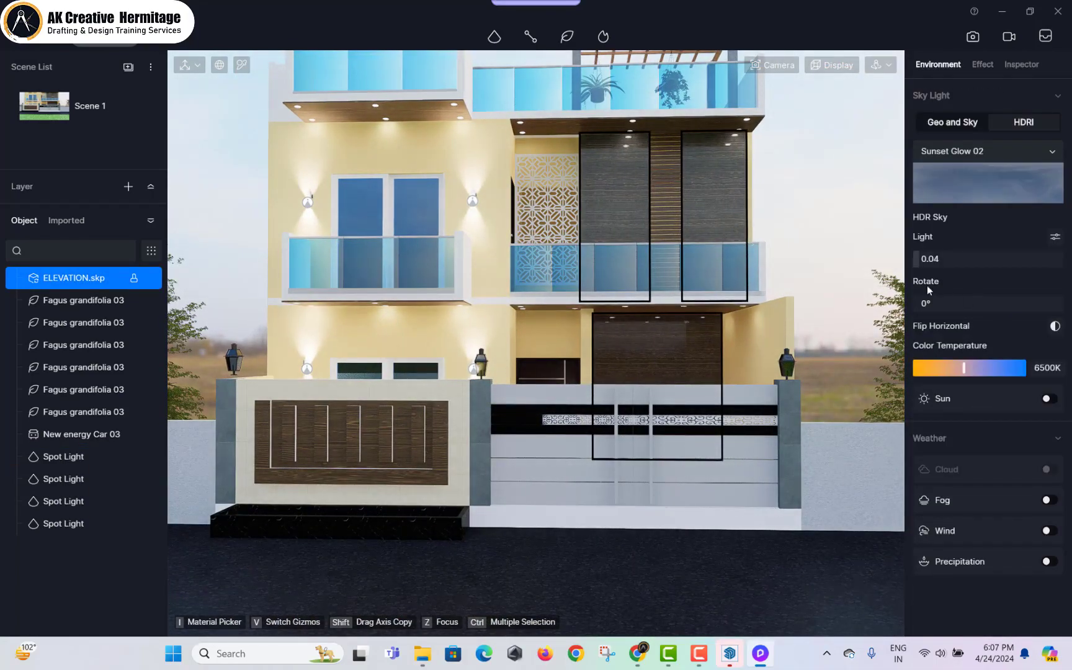
{"action": "left_click", "coordinate": [921, 259]}
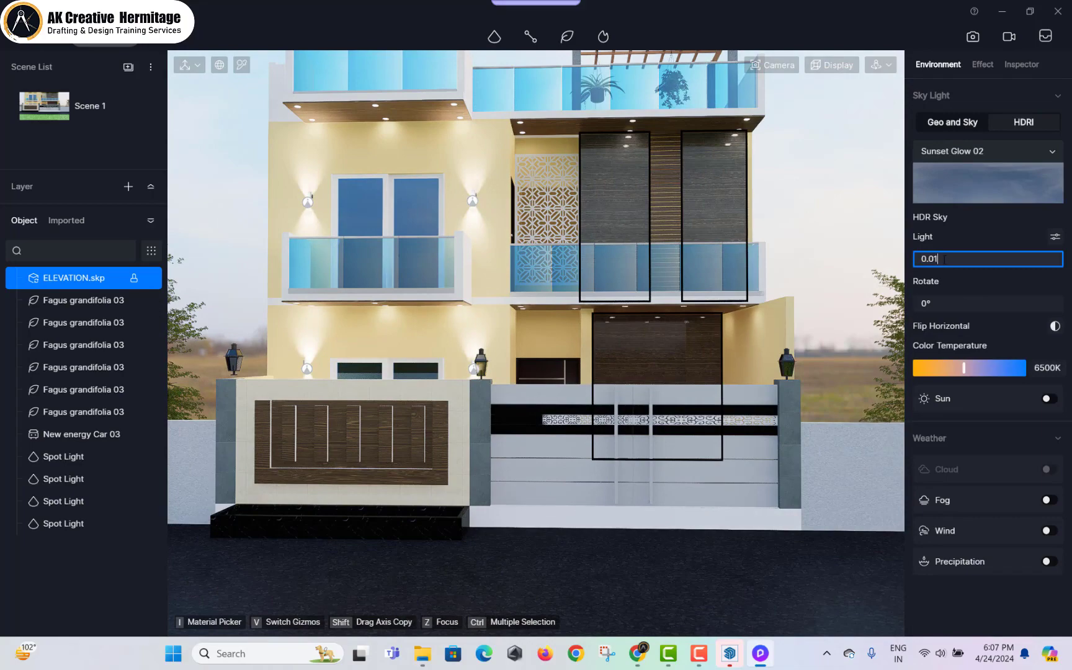
{"action": "key", "text": "Return"}
{"action": "key", "text": "Escape"}
- Frame the front elevation with the car and trees, and set up a still image render at the 4k preset size
{"action": "scroll", "coordinate": [694, 273], "scroll_direction": "down", "scroll_amount": 3}
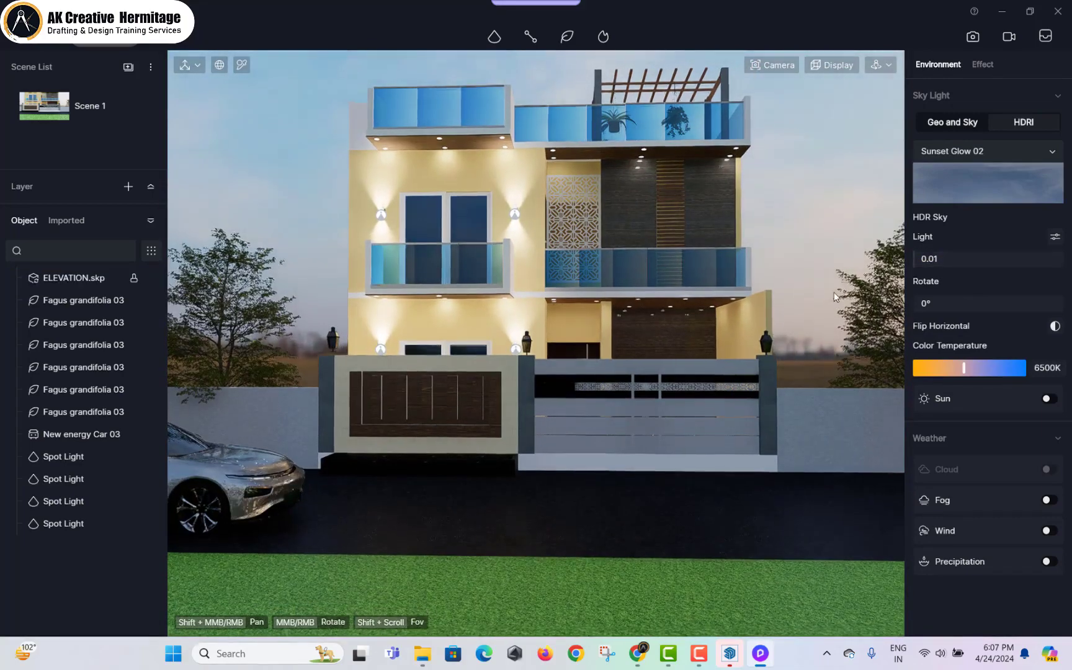
{"action": "scroll", "coordinate": [770, 275], "scroll_direction": "down", "scroll_amount": 3}
{"action": "middle_click_drag", "start_coordinate": [770, 275], "coordinate": [779, 304], "text": "shift"}
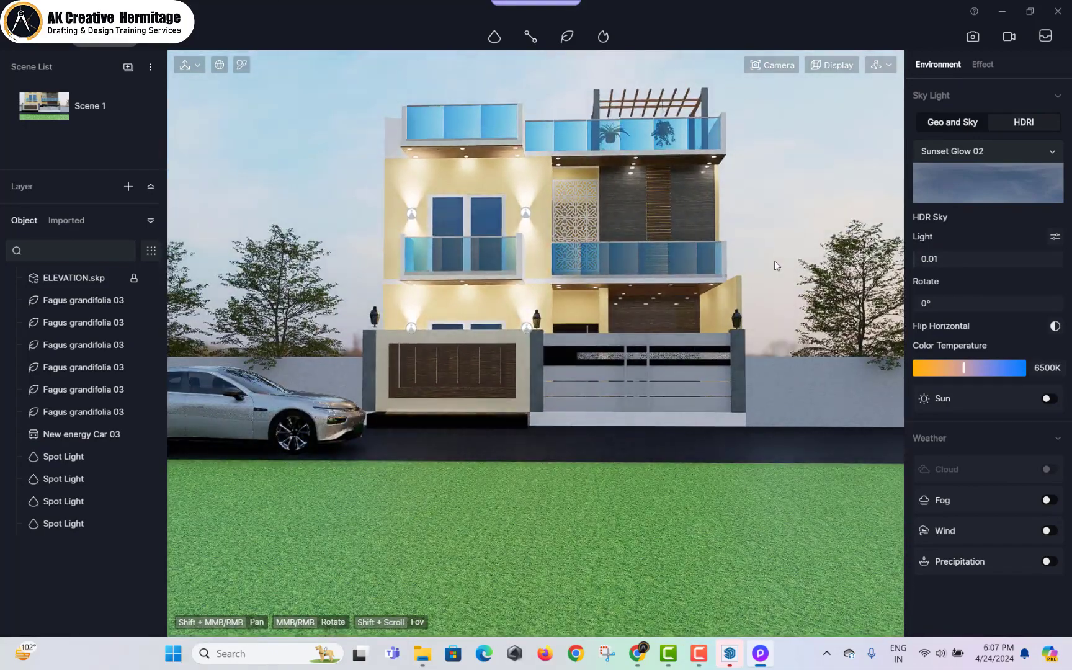
{"action": "key", "text": "d"}
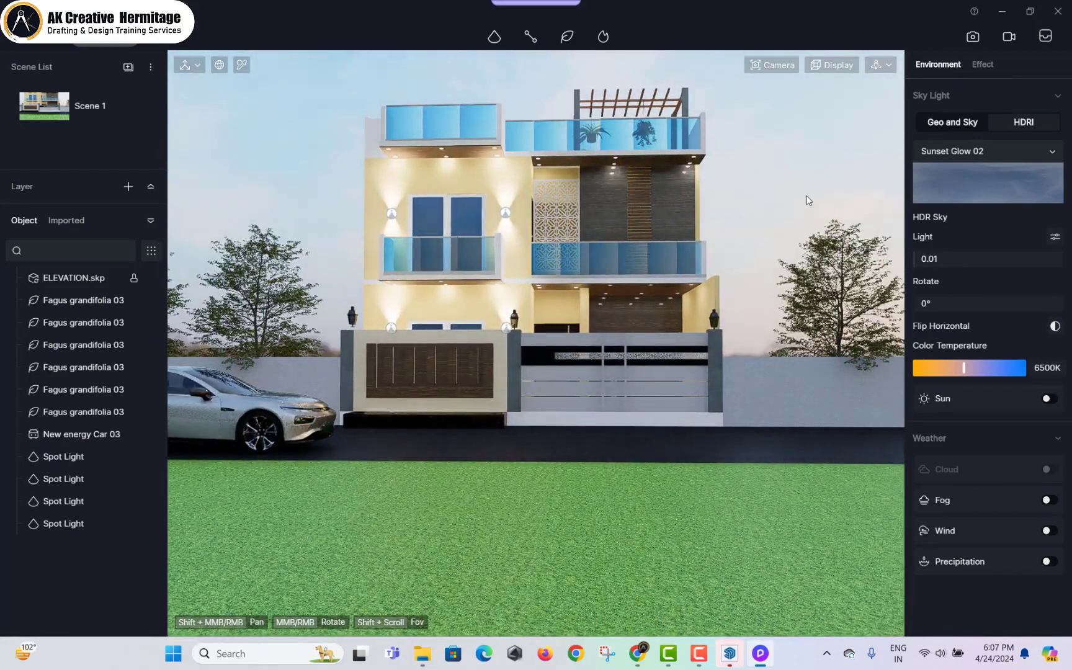
{"action": "left_click", "coordinate": [973, 37]}
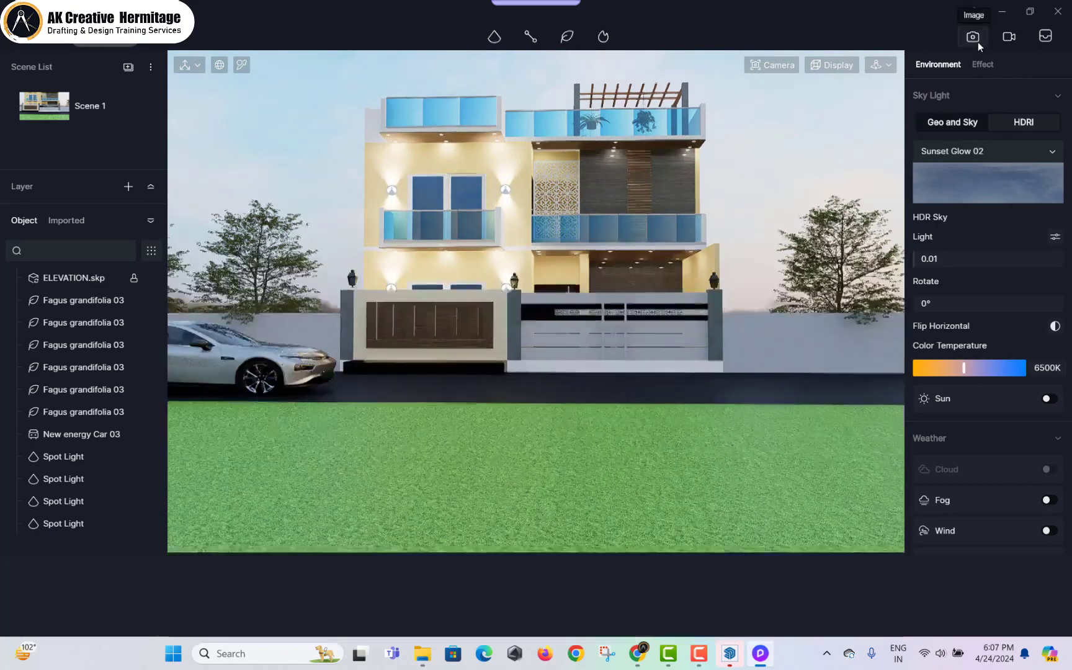
{"action": "left_click", "coordinate": [628, 607]}
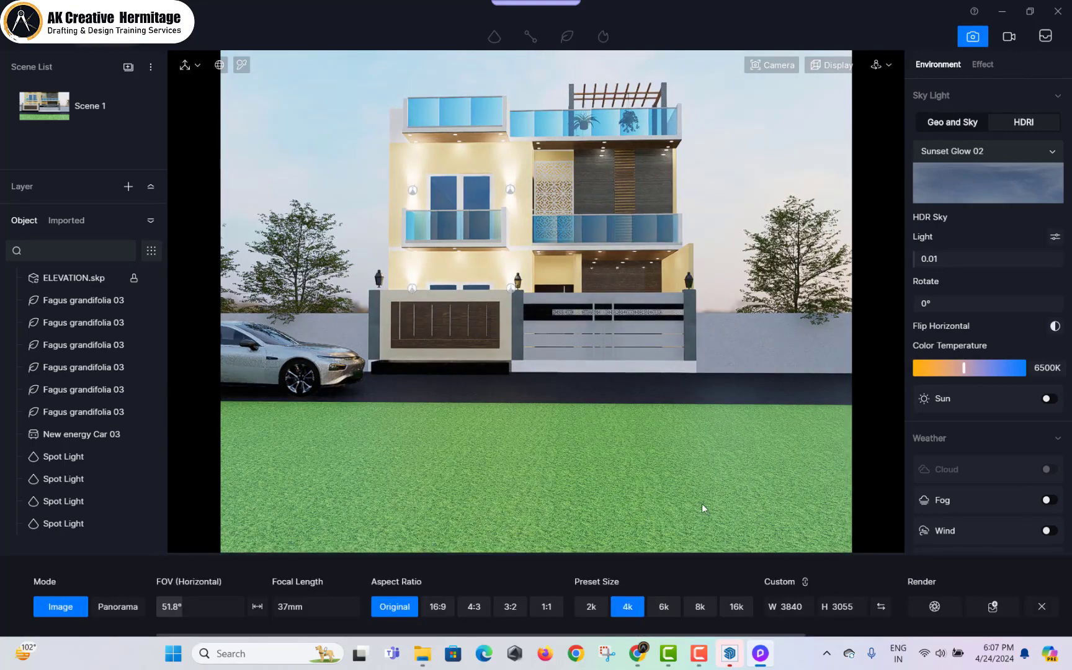
- Render the image and save it to the Desktop as a PNG named A1
{"action": "left_click", "coordinate": [937, 611]}
{"action": "left_click", "coordinate": [57, 185]}
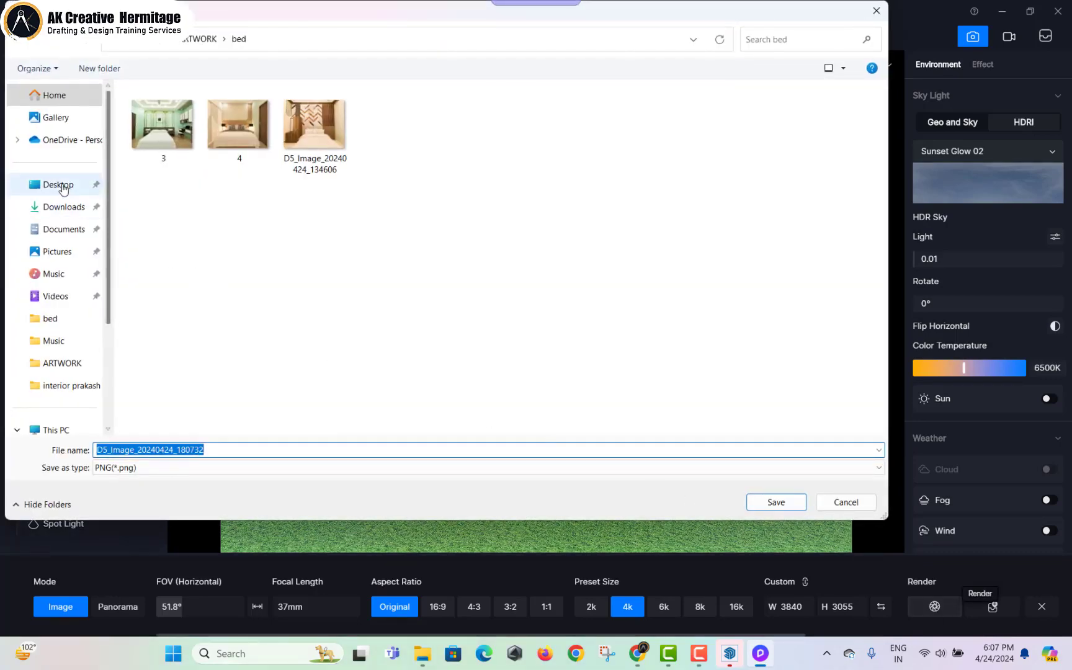
{"action": "type", "text": "A1"}
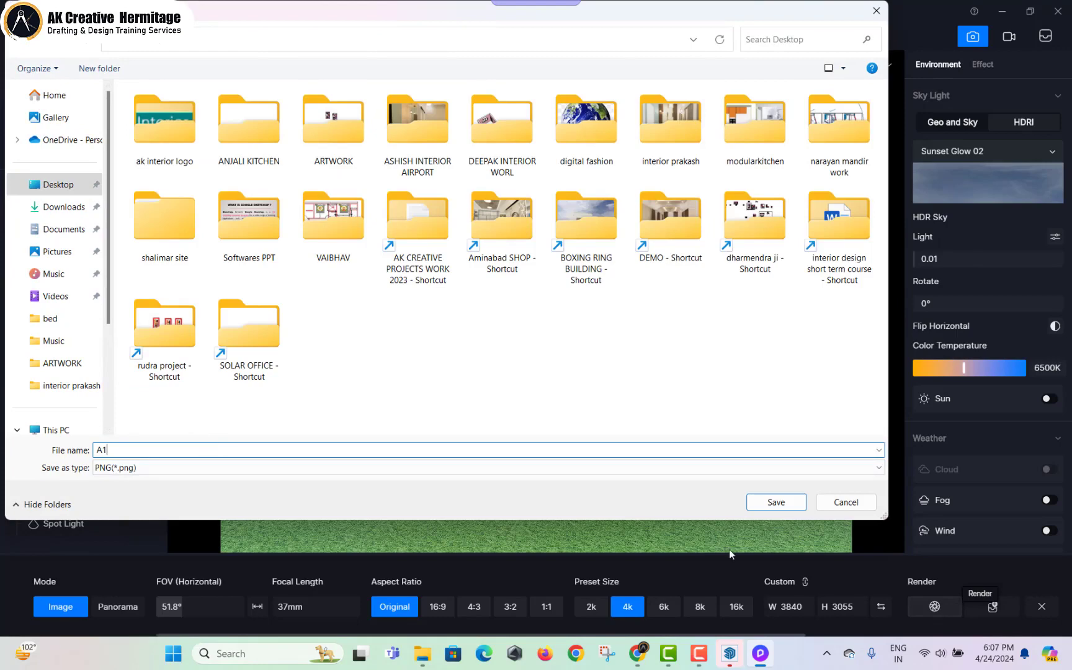
{"action": "left_click", "coordinate": [779, 503]}
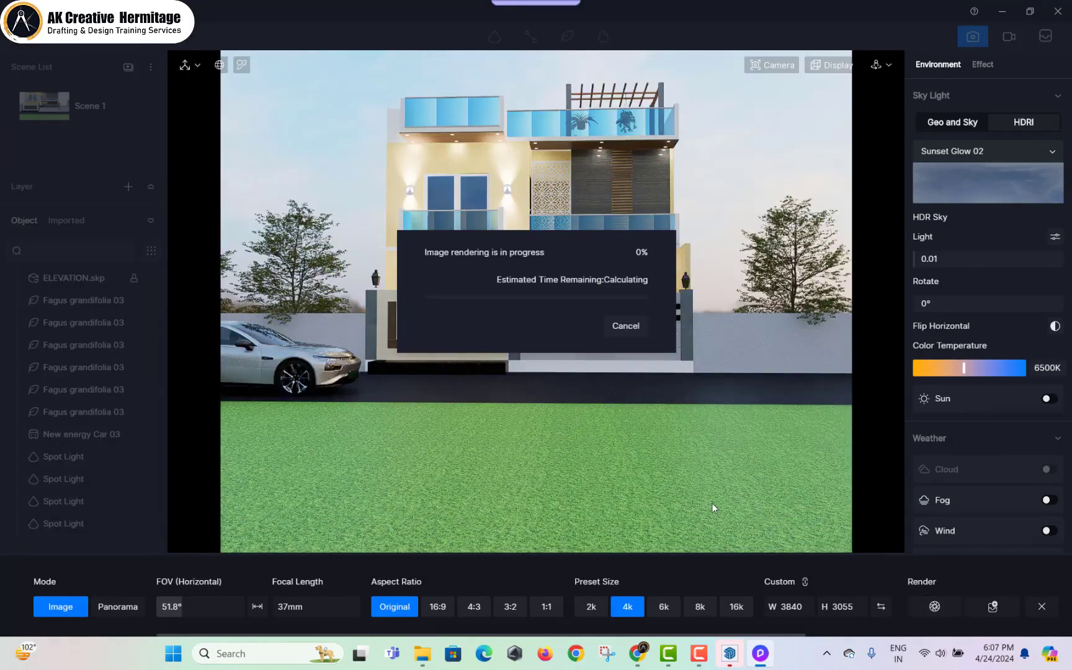
{"action": "left_click", "coordinate": [700, 654]}
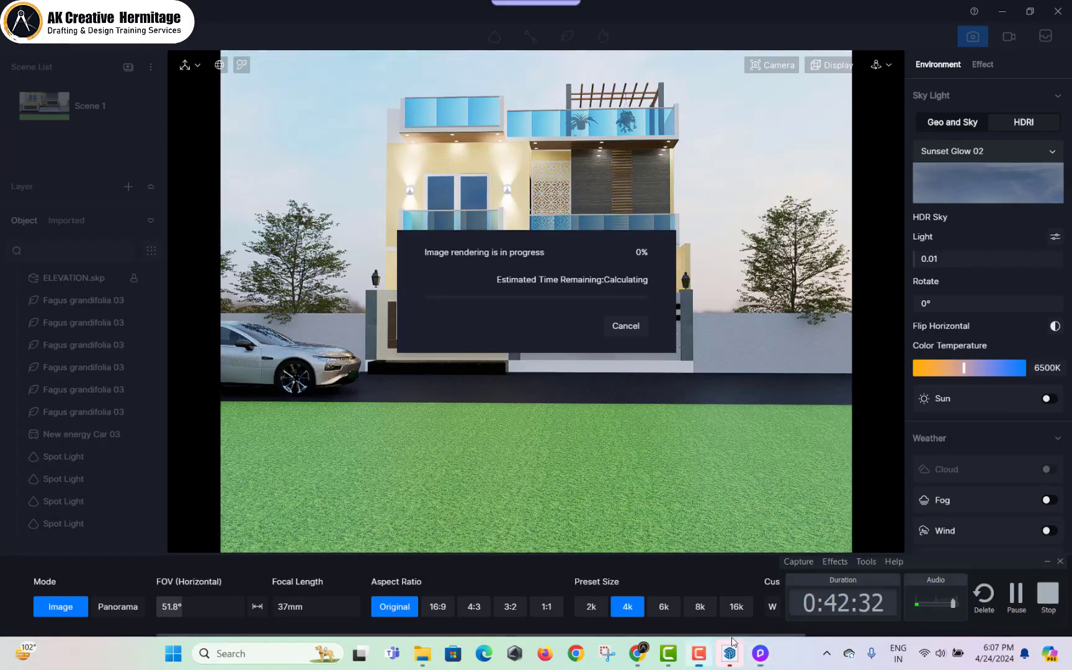
{"action": "left_click", "coordinate": [1017, 595]}
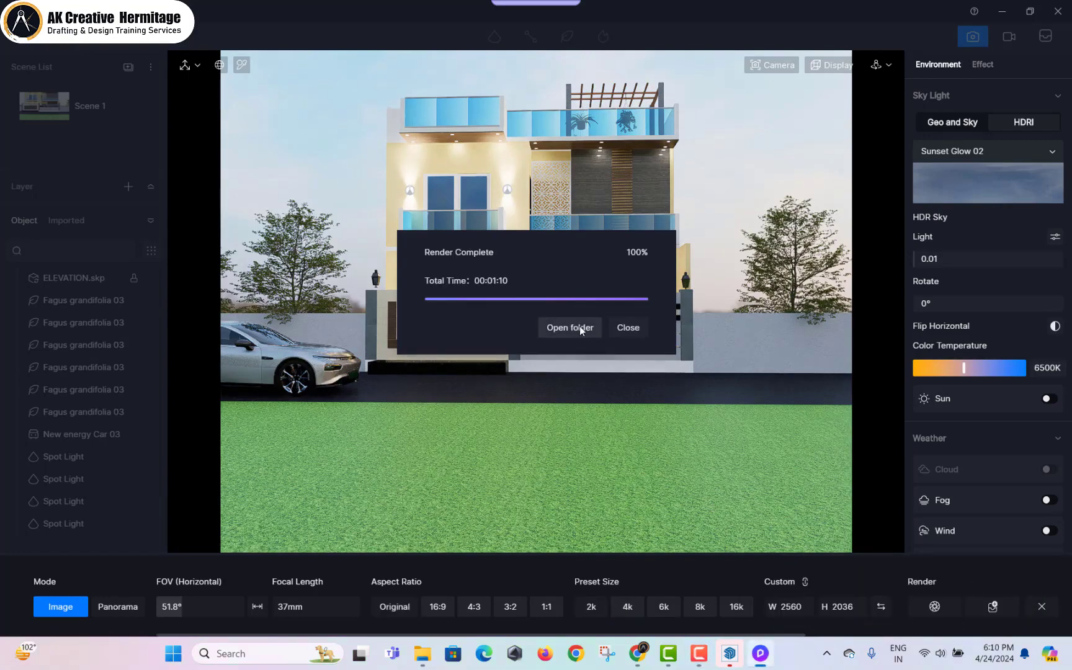
- View the rendered image A1 from its output folder, then return to D5 Render and dismiss the render dialog
{"action": "left_click", "coordinate": [580, 329]}
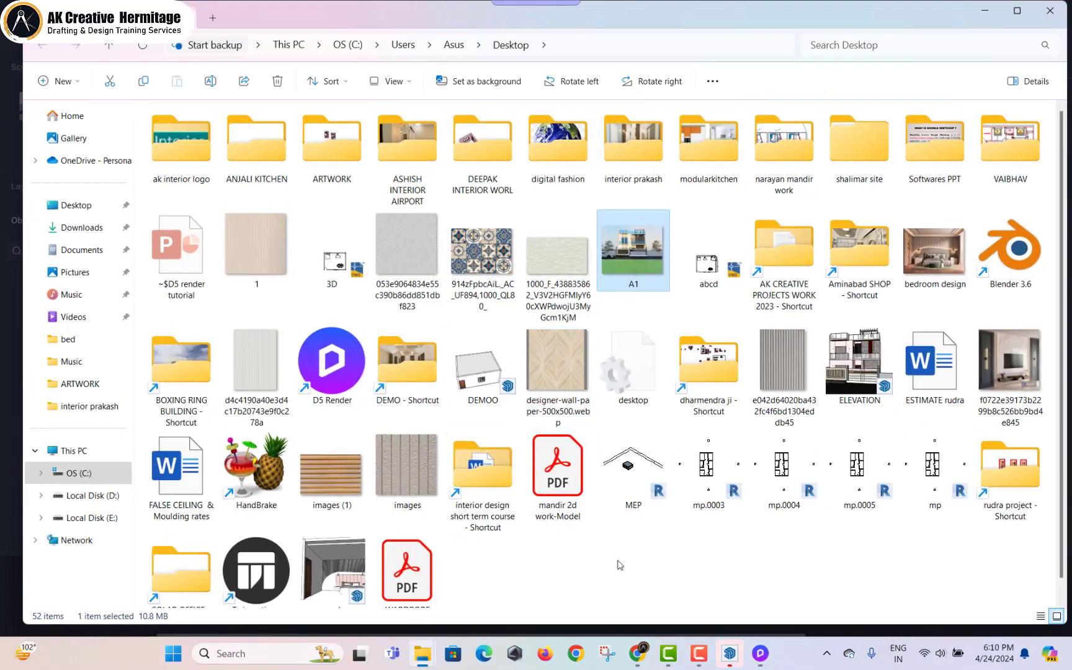
{"action": "double_click", "coordinate": [642, 268]}
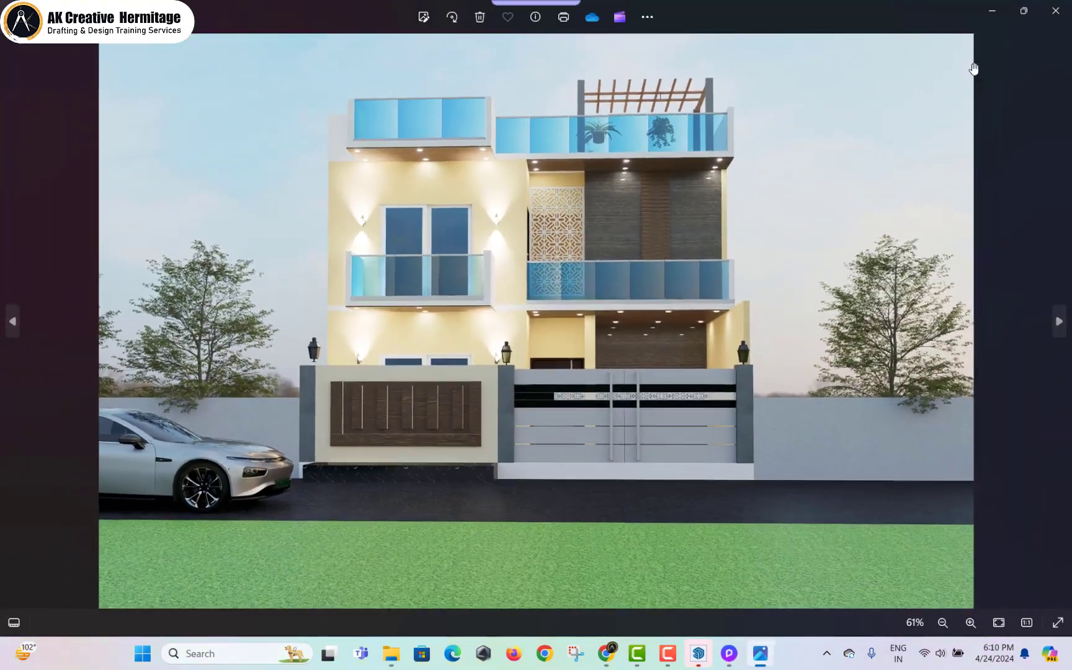
{"action": "left_click", "coordinate": [1056, 11]}
{"action": "left_click", "coordinate": [763, 657]}
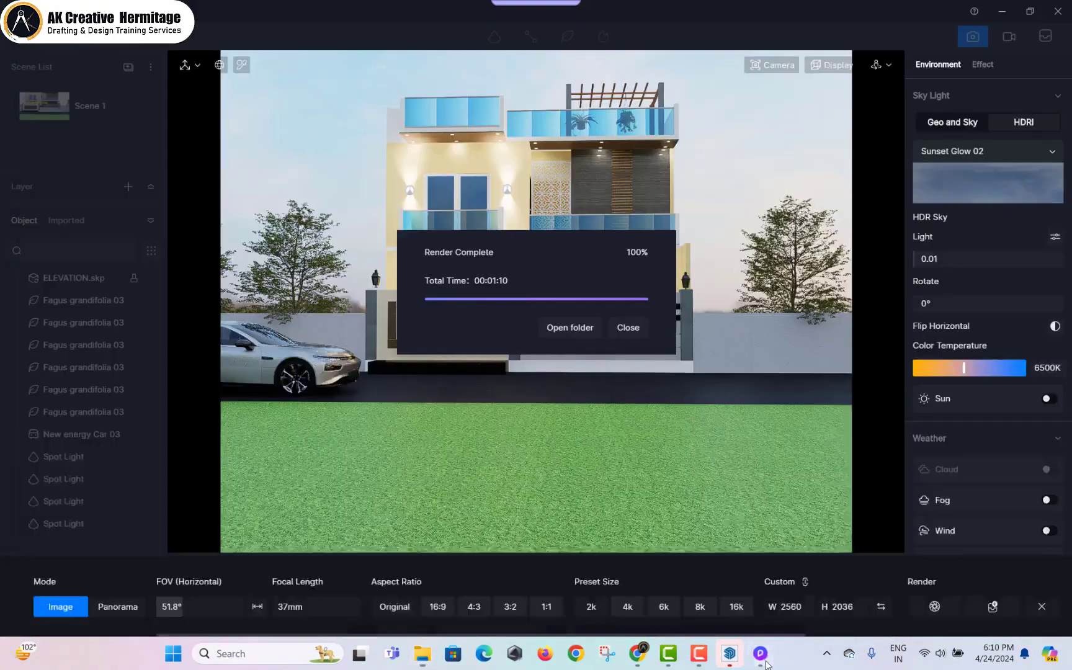
{"action": "left_click", "coordinate": [639, 332]}
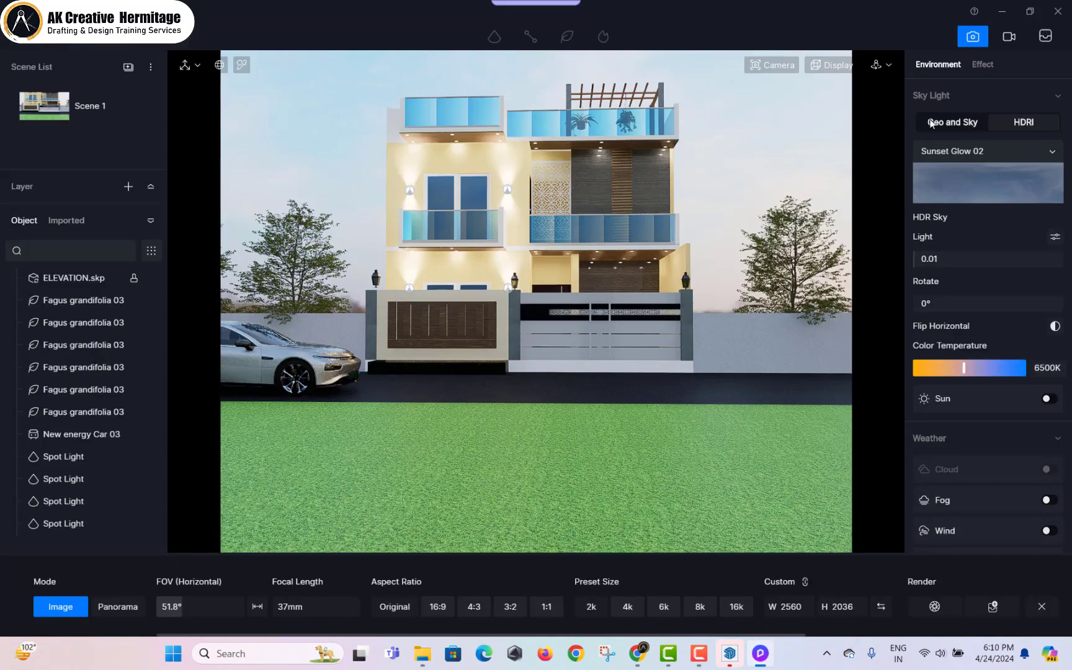
- Start a video shot in Clip 1 with a wide front view, followed by a second view closer to the house
{"action": "left_click", "coordinate": [1009, 38]}
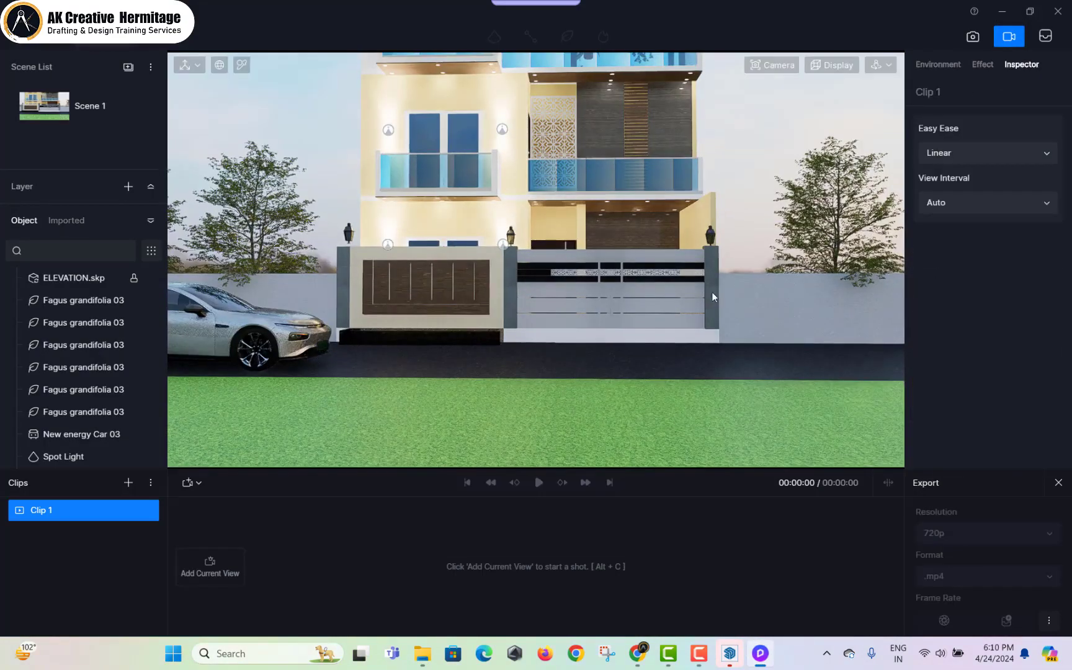
{"action": "middle_click_drag", "start_coordinate": [743, 335], "coordinate": [654, 359]}
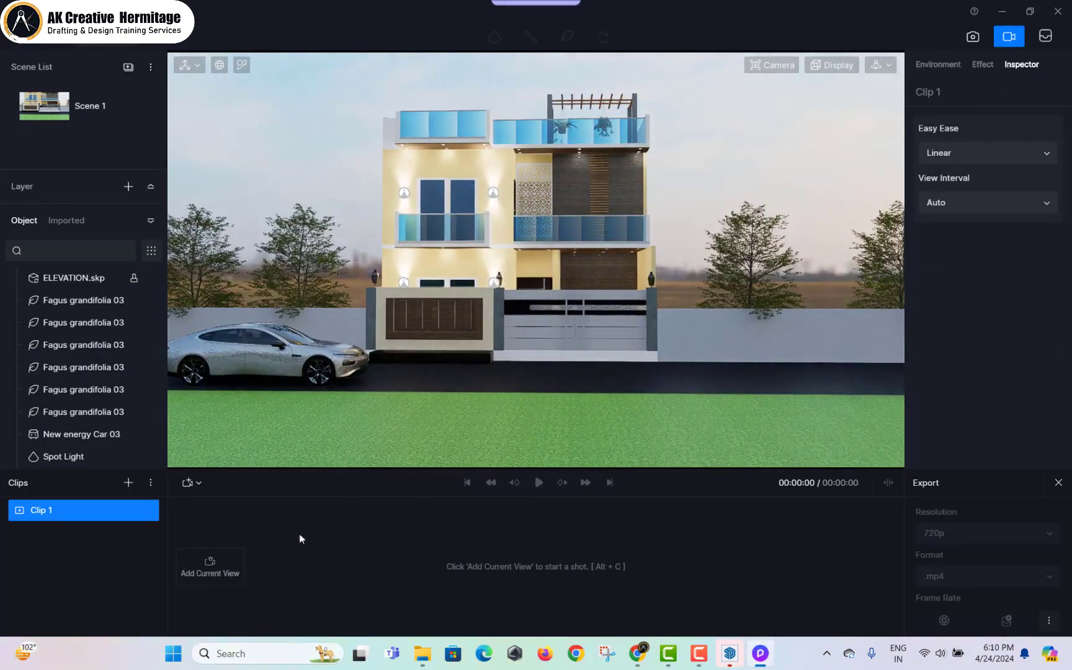
{"action": "left_click", "coordinate": [210, 566]}
{"action": "scroll", "coordinate": [664, 324], "scroll_direction": "up", "scroll_amount": 4}
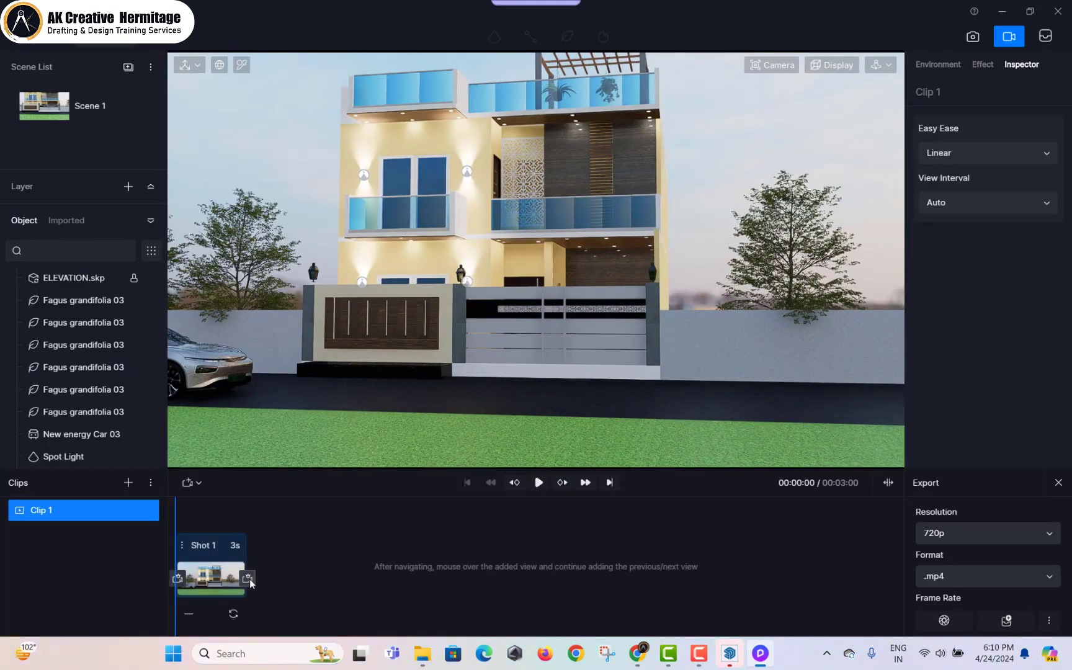
{"action": "left_click", "coordinate": [247, 578]}
- Add a third view angled from the gate side and a fourth from the car side to Shot 1
{"action": "middle_click_drag", "start_coordinate": [545, 336], "coordinate": [548, 424]}
{"action": "scroll", "coordinate": [432, 369], "scroll_direction": "up", "scroll_amount": 3}
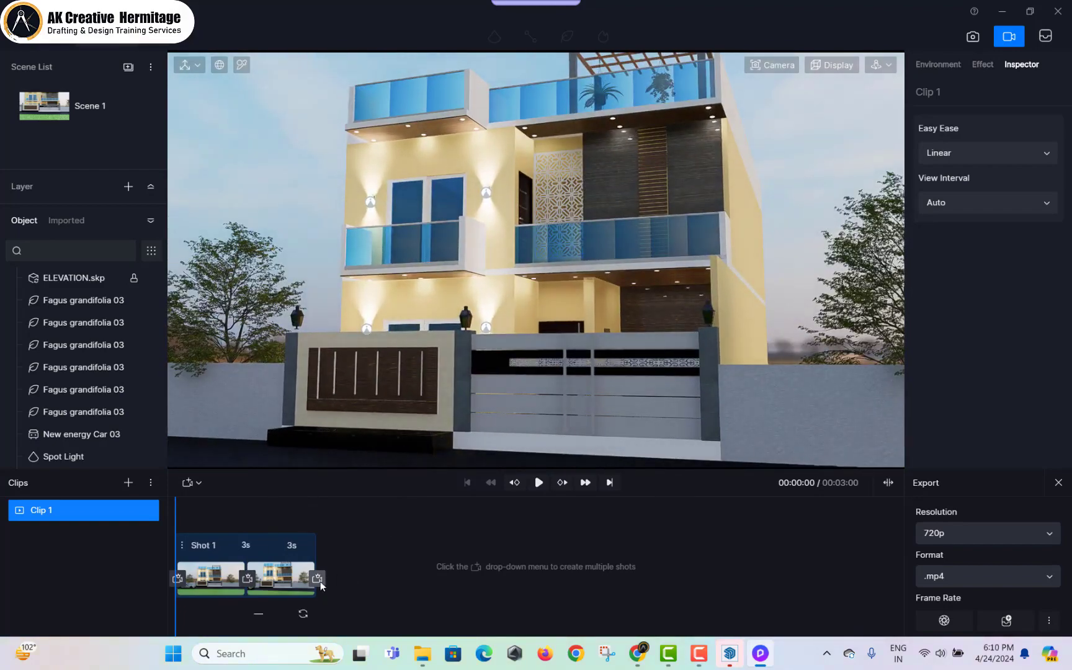
{"action": "left_click", "coordinate": [319, 580]}
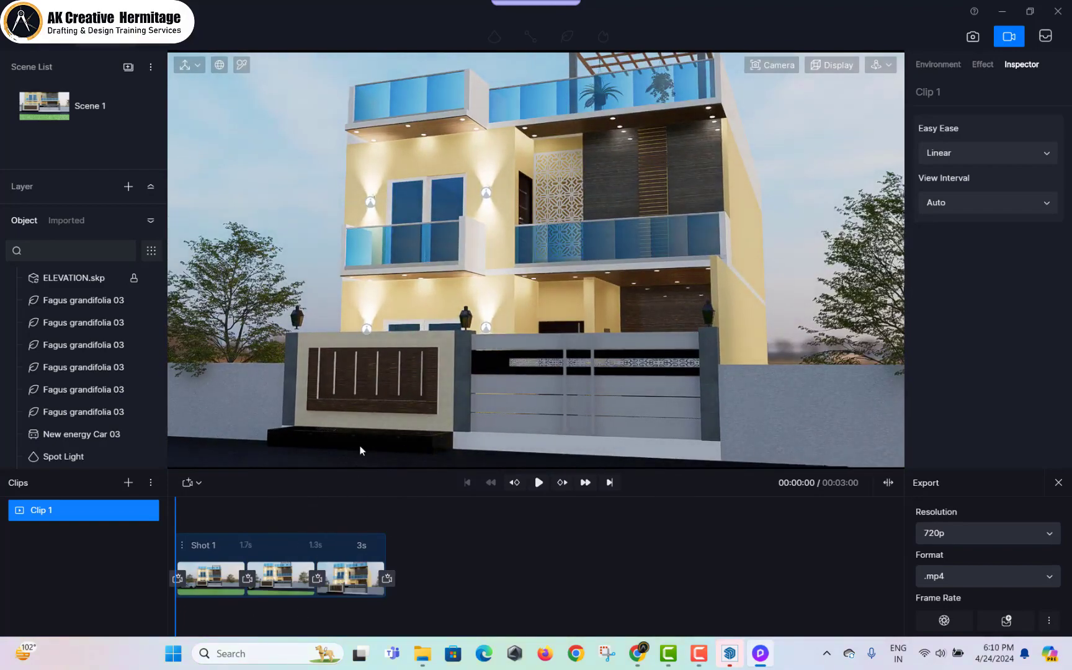
{"action": "right_click_drag", "start_coordinate": [463, 394], "coordinate": [946, 388]}
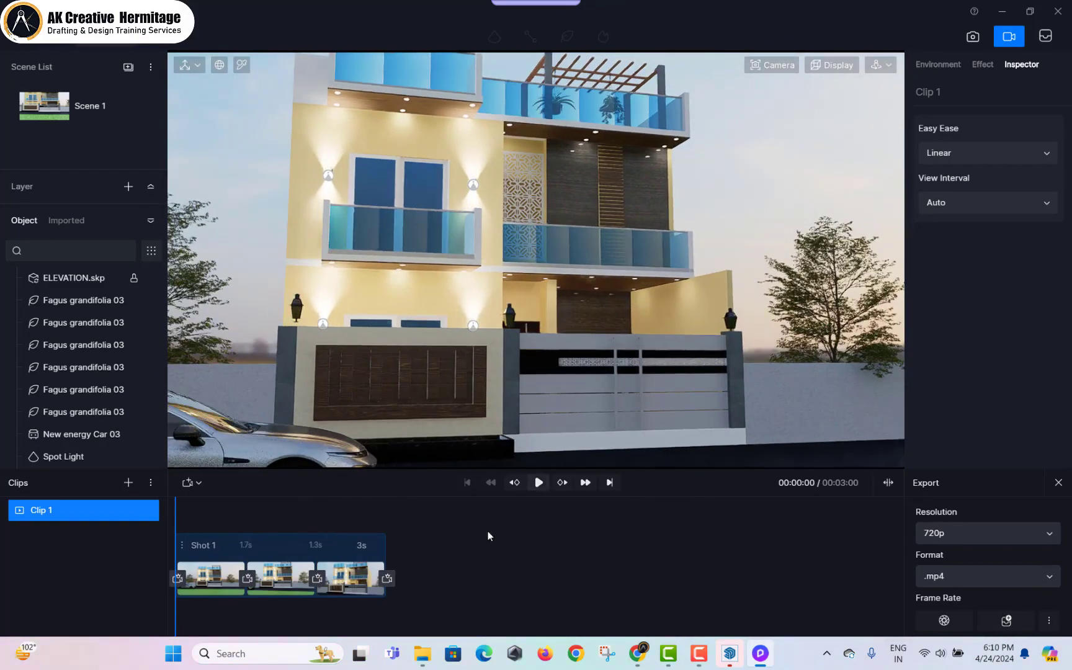
{"action": "left_click", "coordinate": [387, 579]}
- Add a fifth view to Shot 1, looking over the car's roof at the house from farther along the side
{"action": "middle_click_drag", "start_coordinate": [428, 376], "coordinate": [725, 358]}
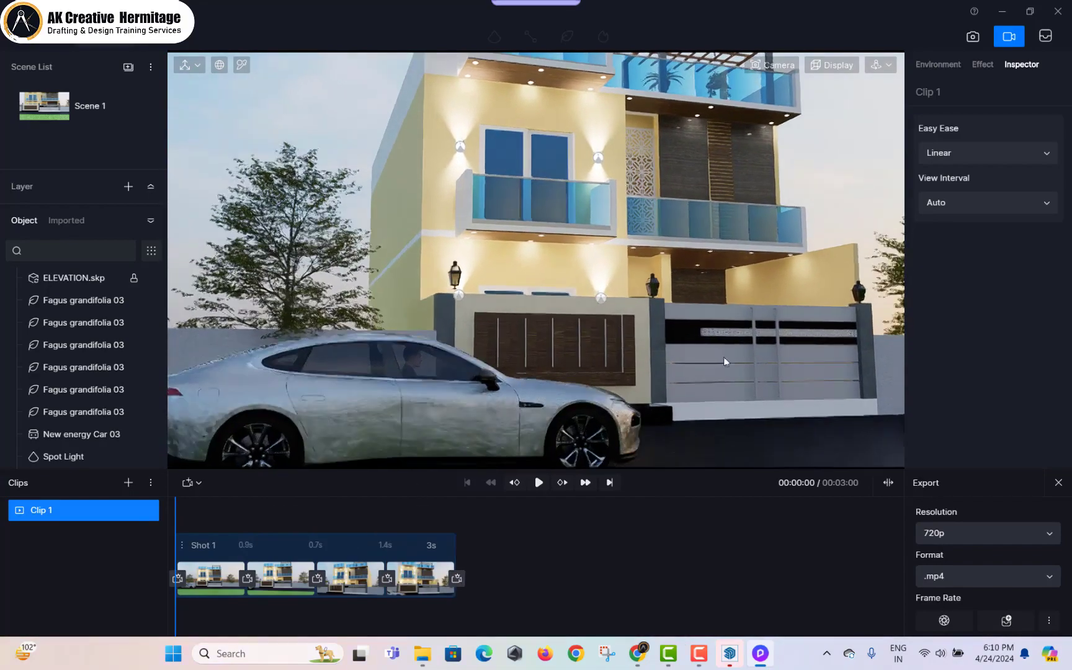
{"action": "mouse_move", "coordinate": [725, 358]}
{"action": "right_mouse_down"}
{"action": "mouse_move", "coordinate": [797, 373]}
{"action": "mouse_move", "coordinate": [628, 365]}
{"action": "mouse_move", "coordinate": [726, 366]}
{"action": "right_mouse_up"}
{"action": "middle_click_drag", "start_coordinate": [726, 366], "coordinate": [727, 400]}
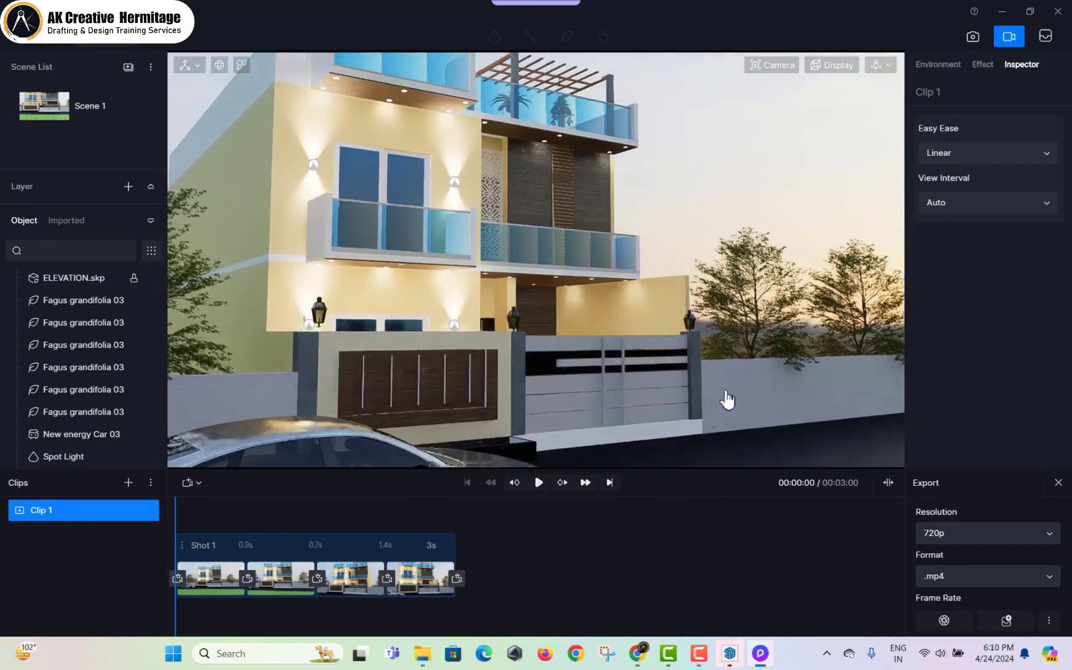
{"action": "left_click", "coordinate": [458, 579]}
- Add a sixth view to Shot 1 as a close-up of the upper-floor balconies and lit wall lamps
{"action": "middle_click_drag", "start_coordinate": [620, 335], "coordinate": [631, 366]}
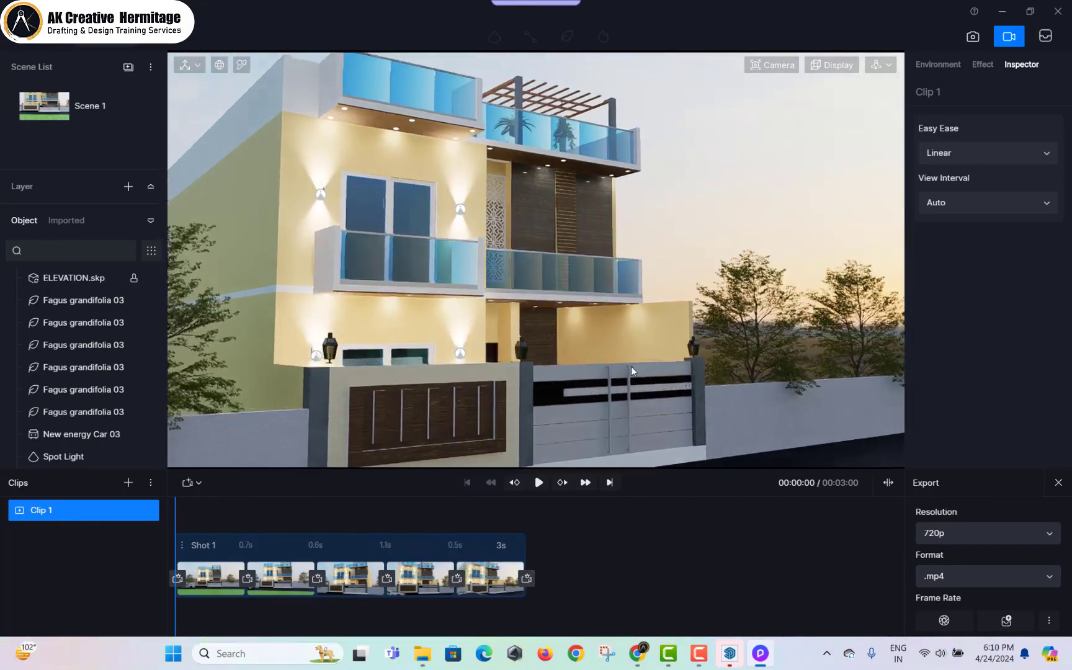
{"action": "scroll", "coordinate": [629, 368], "scroll_direction": "up", "scroll_amount": 5}
{"action": "right_click_drag", "start_coordinate": [629, 368], "coordinate": [436, 343]}
{"action": "middle_click_drag", "start_coordinate": [437, 344], "coordinate": [524, 398]}
{"action": "left_click", "coordinate": [530, 580]}
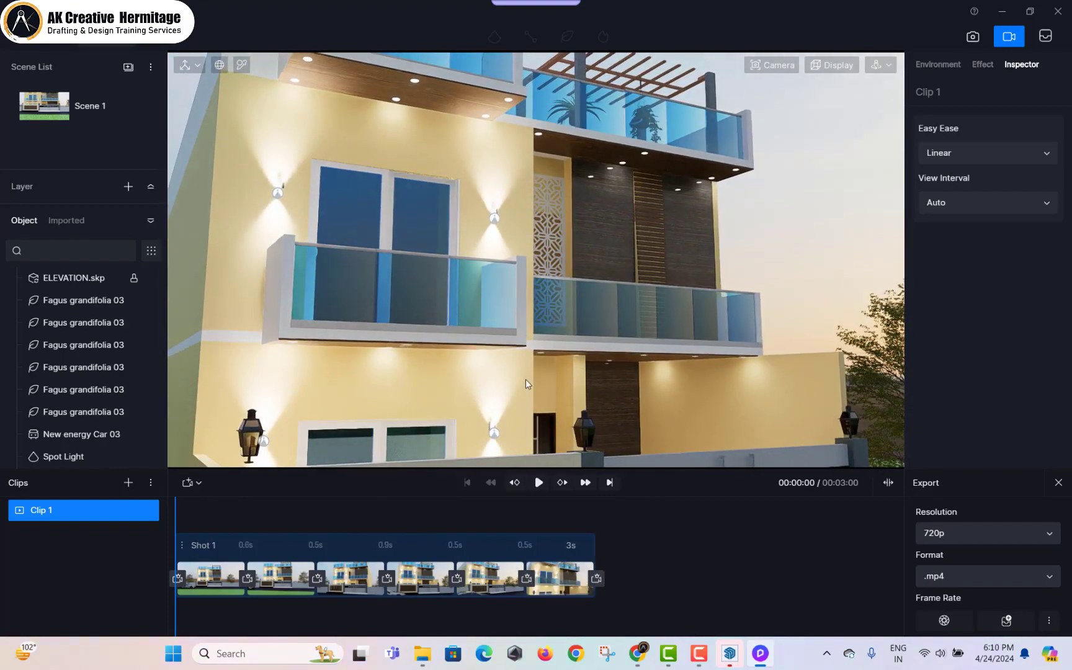
- Set the interval between the first two views of Shot 1 to 2 s and preview the animation
{"action": "key", "text": "space"}
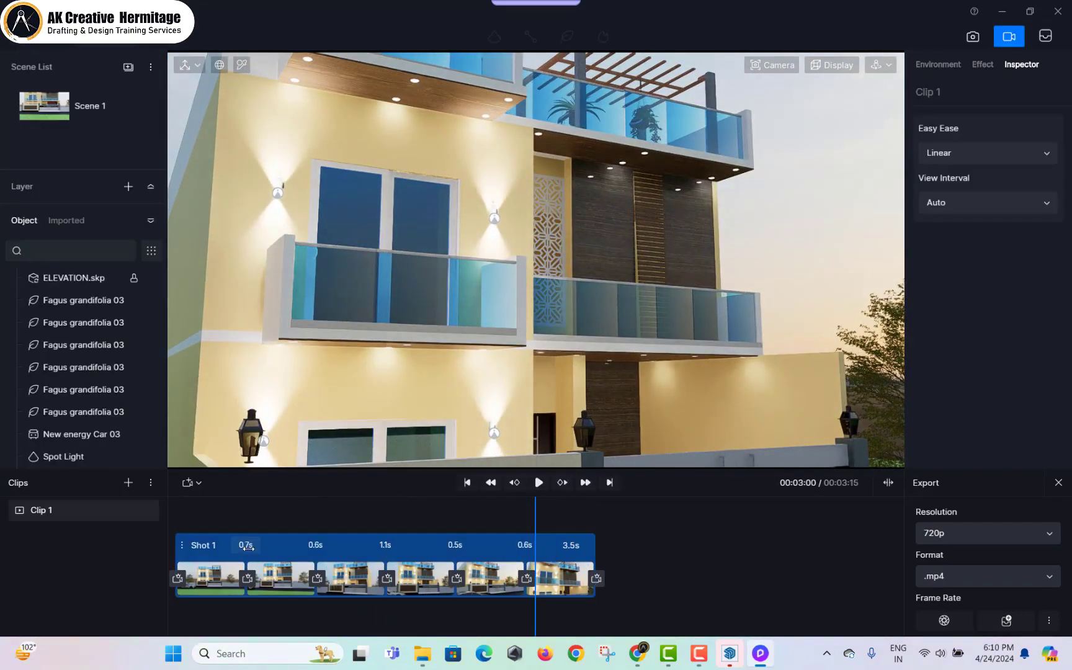
{"action": "left_click", "coordinate": [248, 548]}
{"action": "type", "text": "2"}
{"action": "key", "text": "Return"}
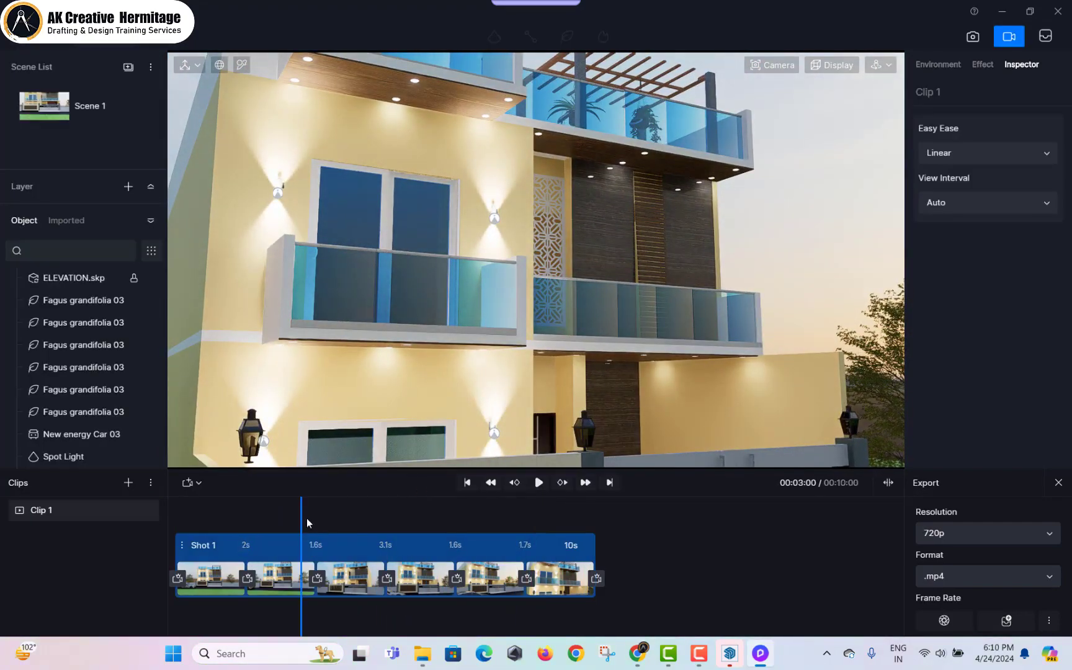
{"action": "key", "text": "space"}
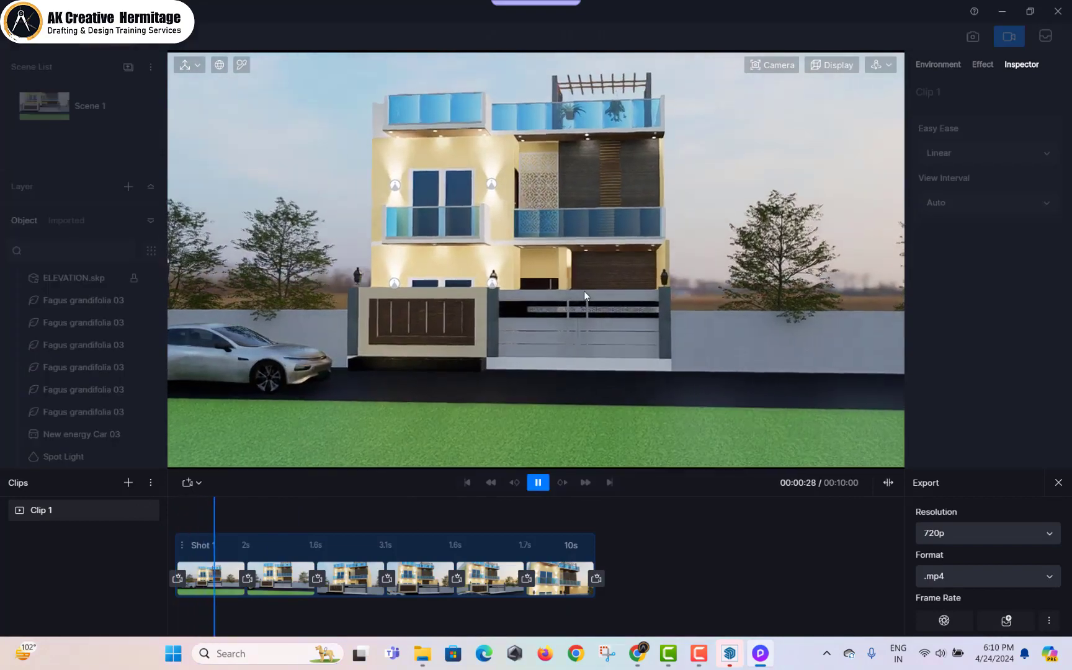